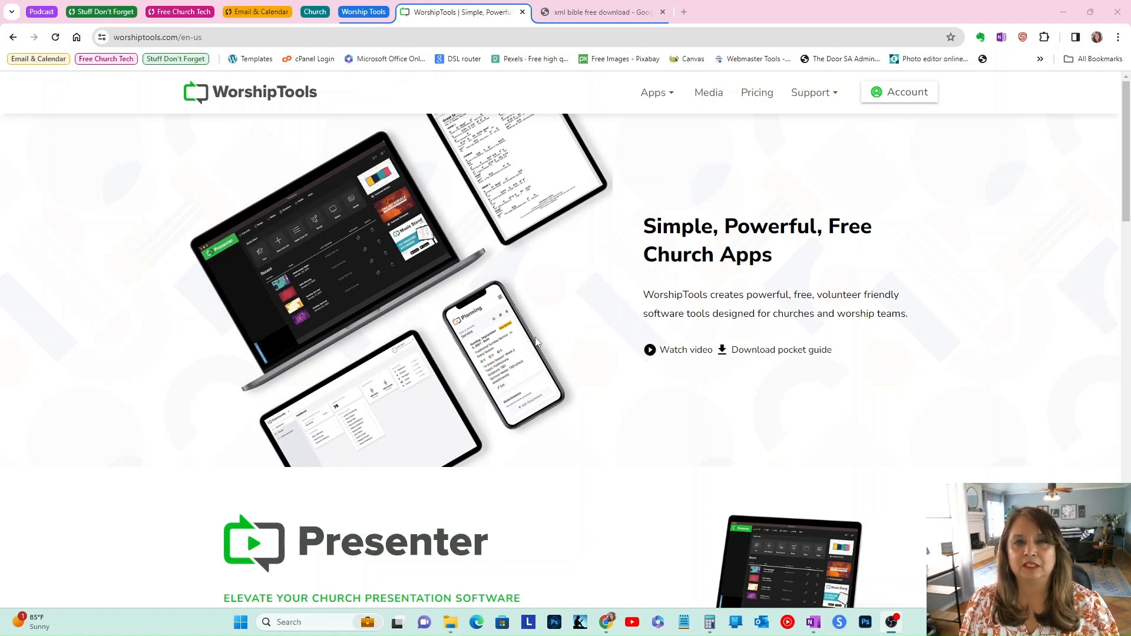
Step: Open the WorshipTools account login page and start signing up for a new account
click(537, 342)
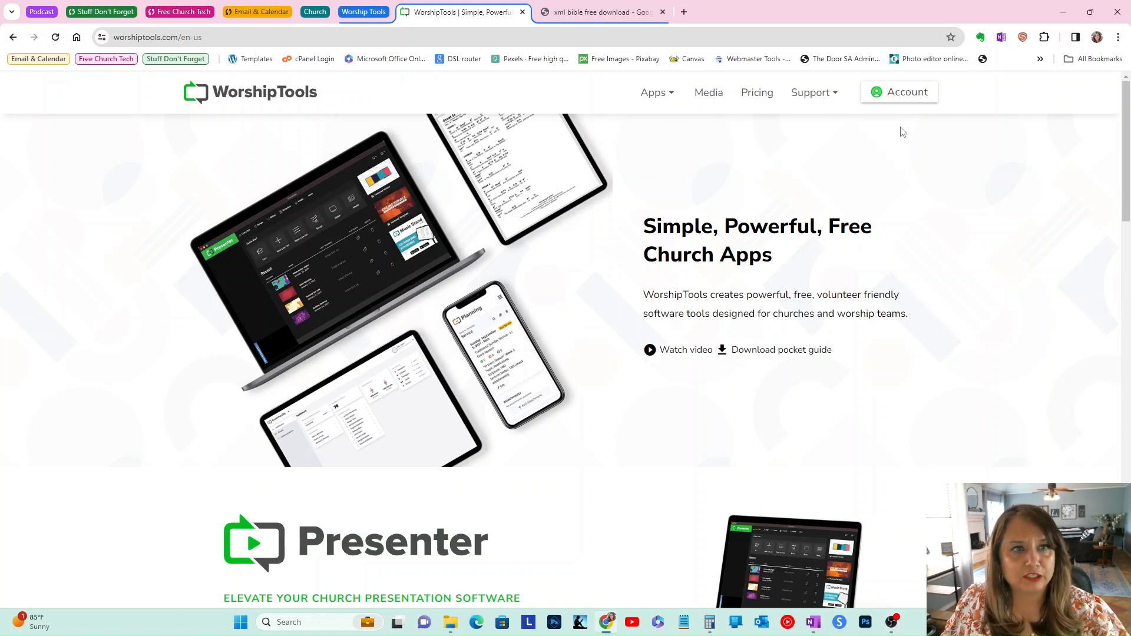
click(888, 101)
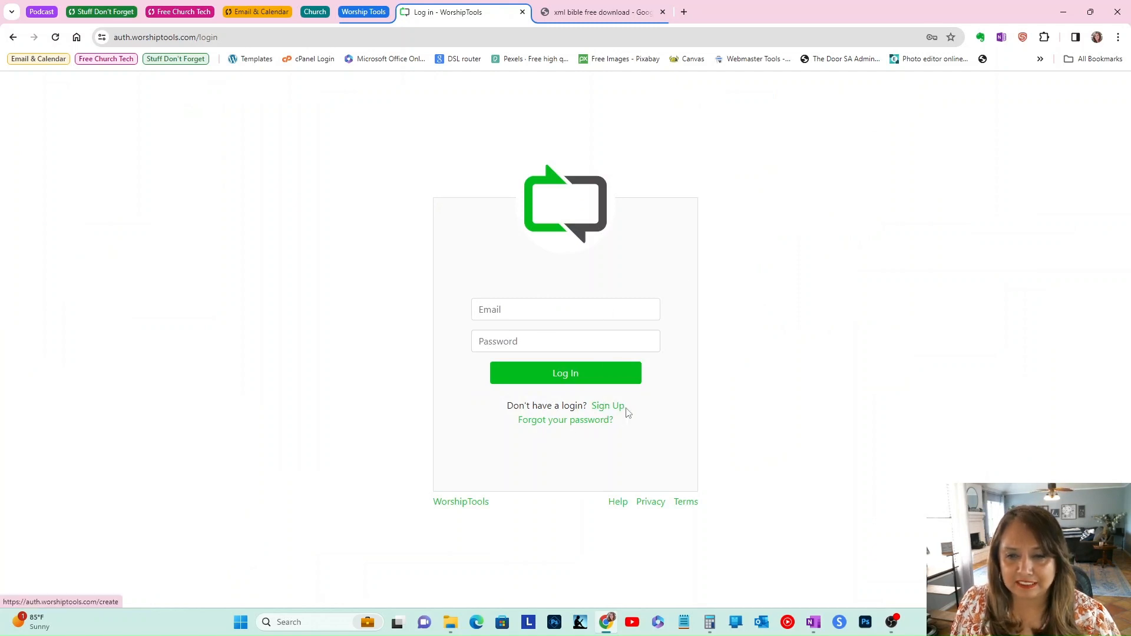
click(607, 406)
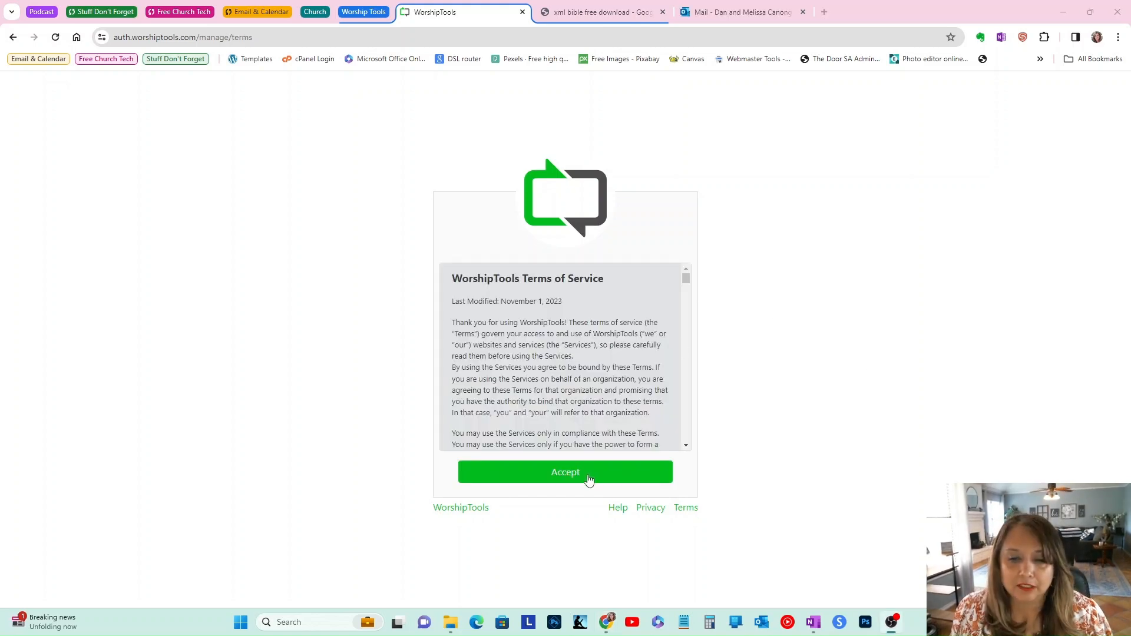
Step: Scroll through the WorshipTools Terms of Service and accept them
scroll(588, 305, down, 1)
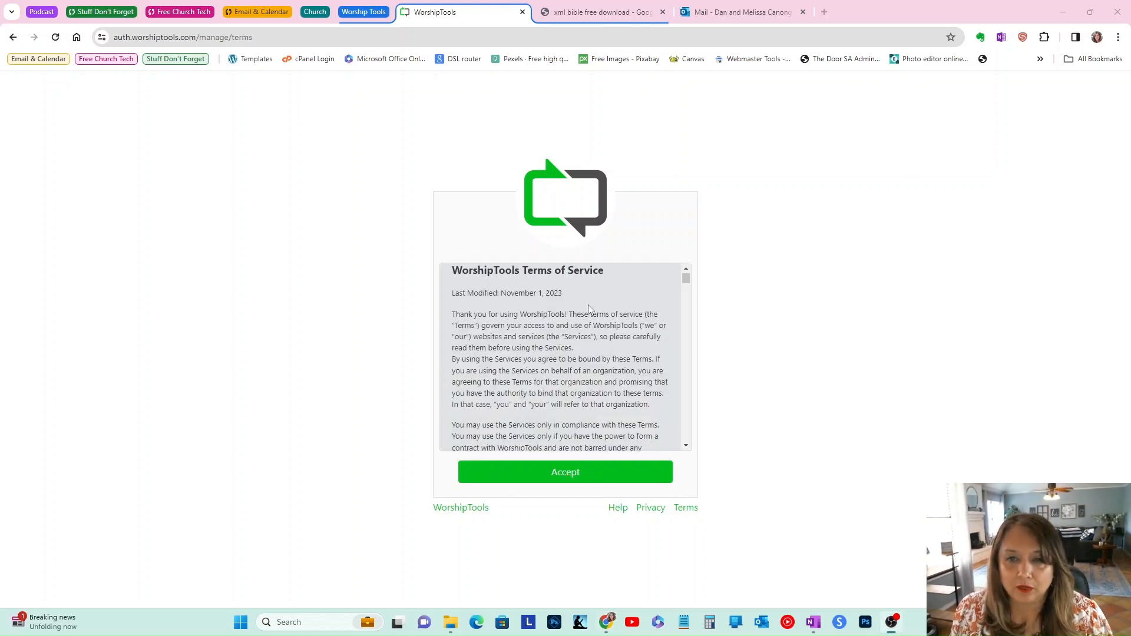
scroll(588, 305, up, 1)
click(579, 477)
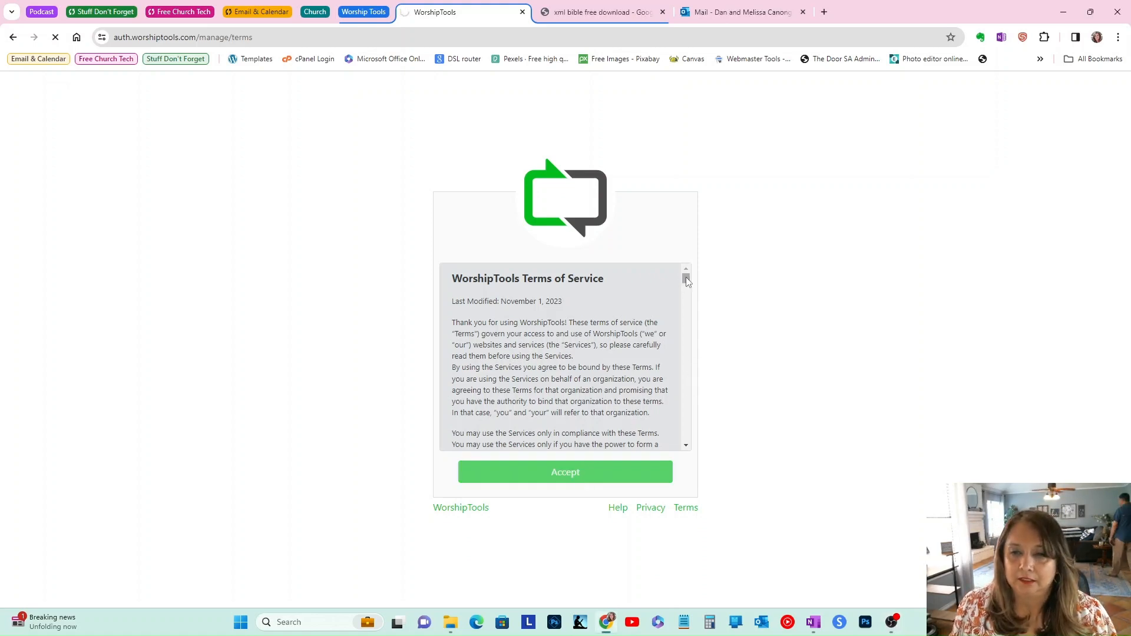
drag(686, 277, 680, 460)
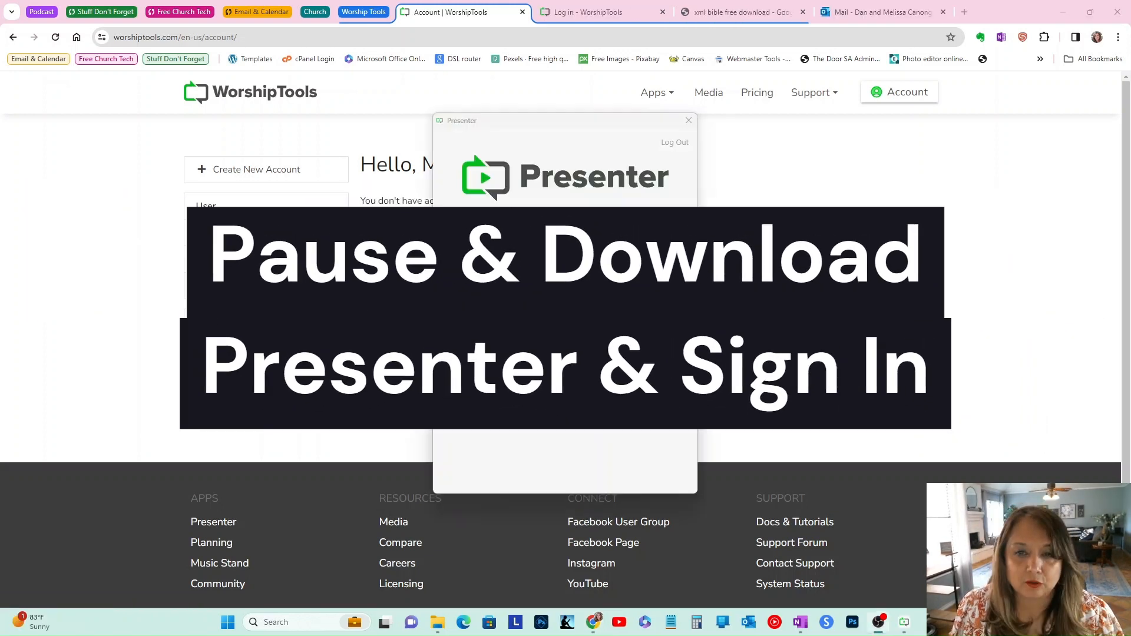
Step: Create a church/ministry named "The Door CFM" in Presenter
click(583, 277)
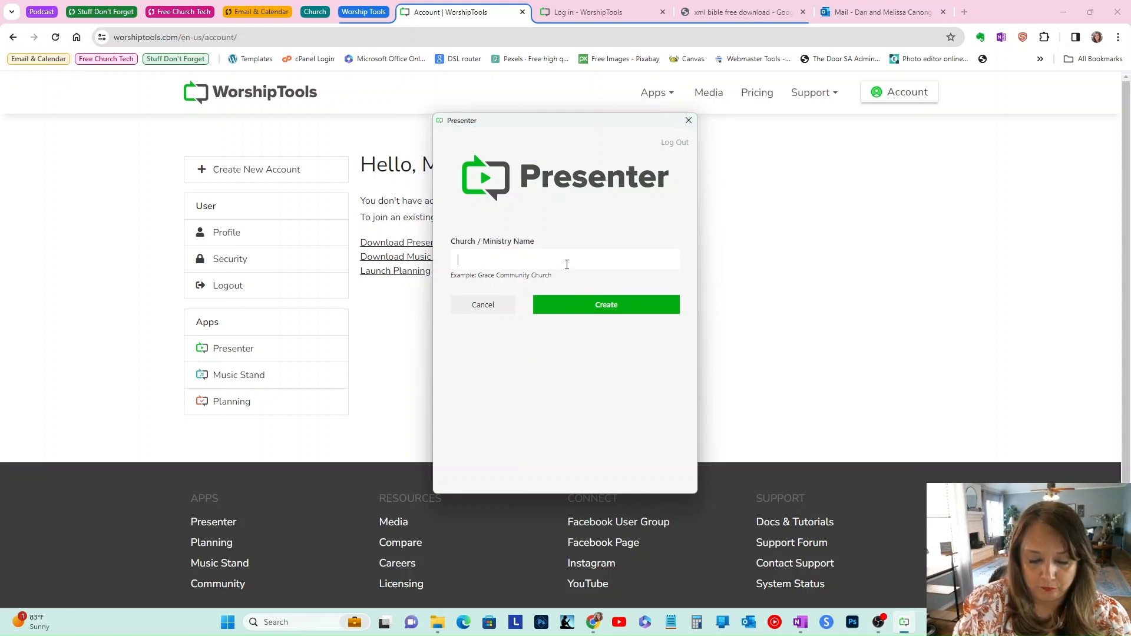
text(The Door)
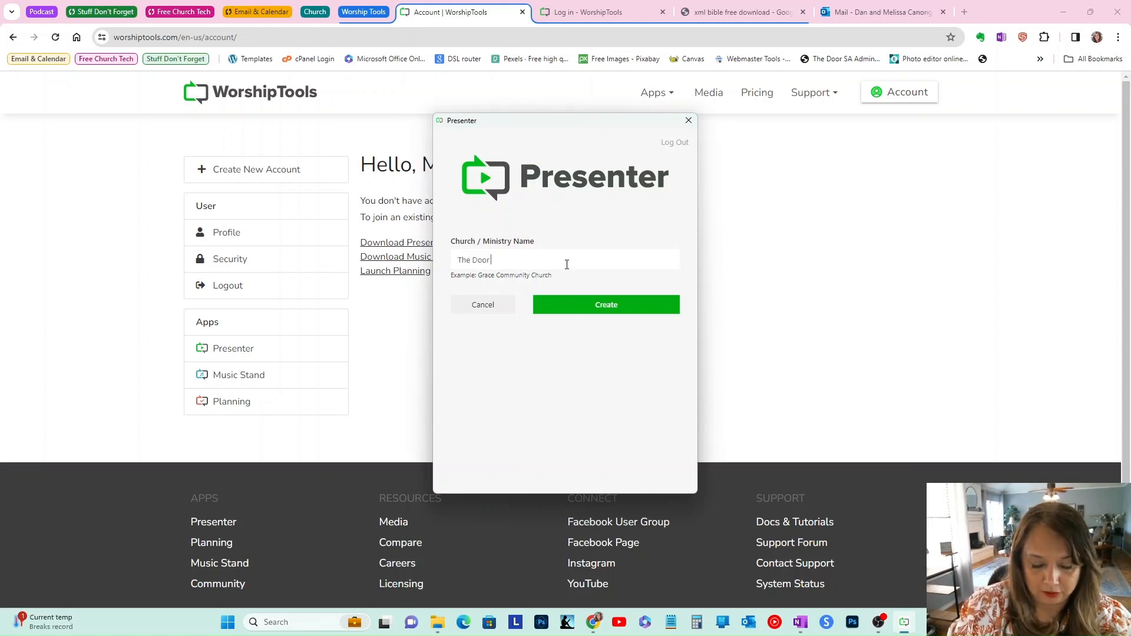
text( CFM)
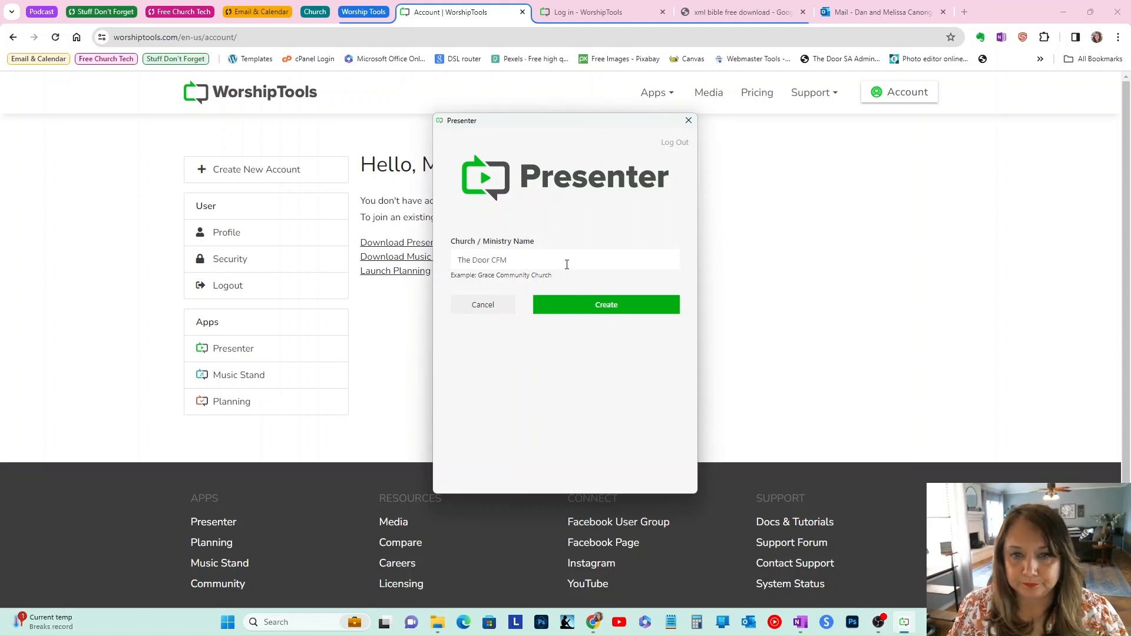
click(567, 305)
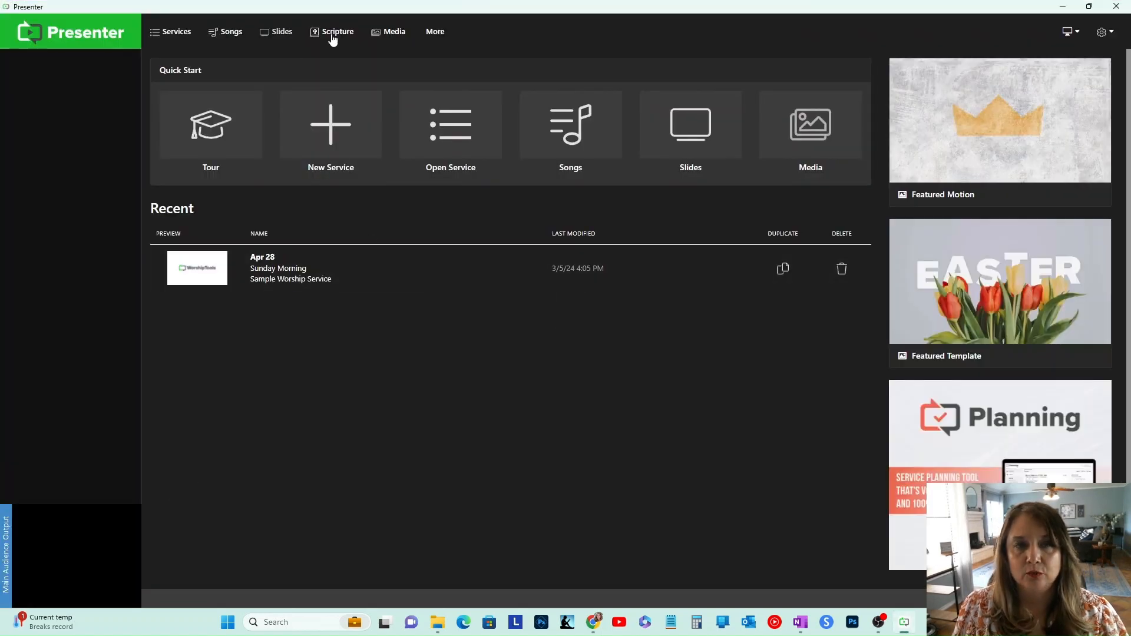
Step: Minimize Presenter and launch the Planning app from the WorshipTools account page
click(1064, 7)
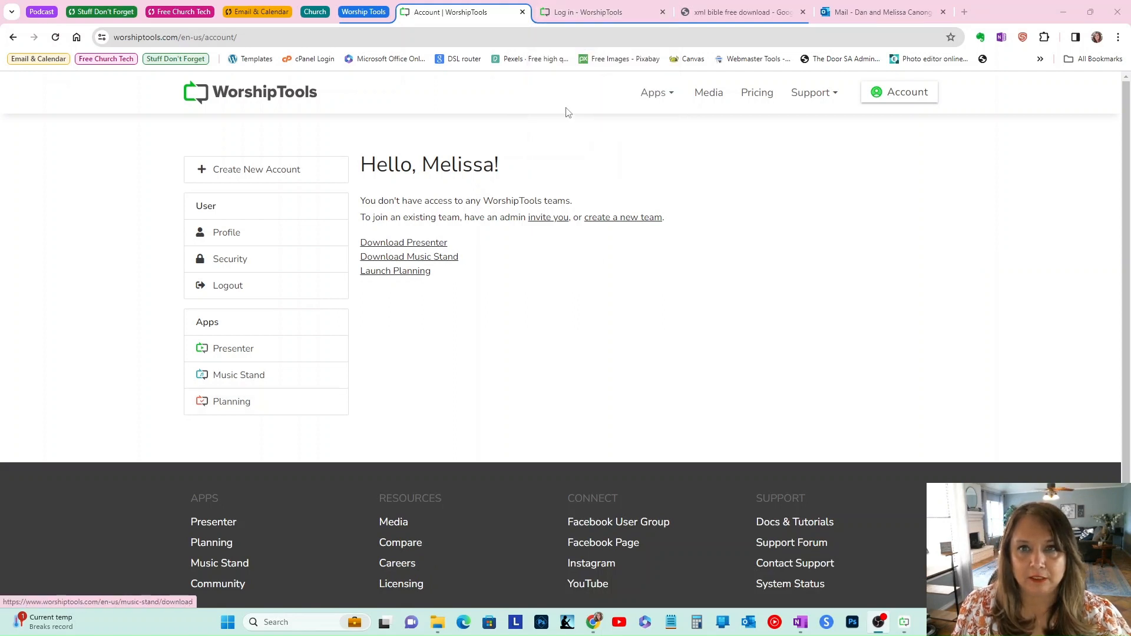
click(239, 403)
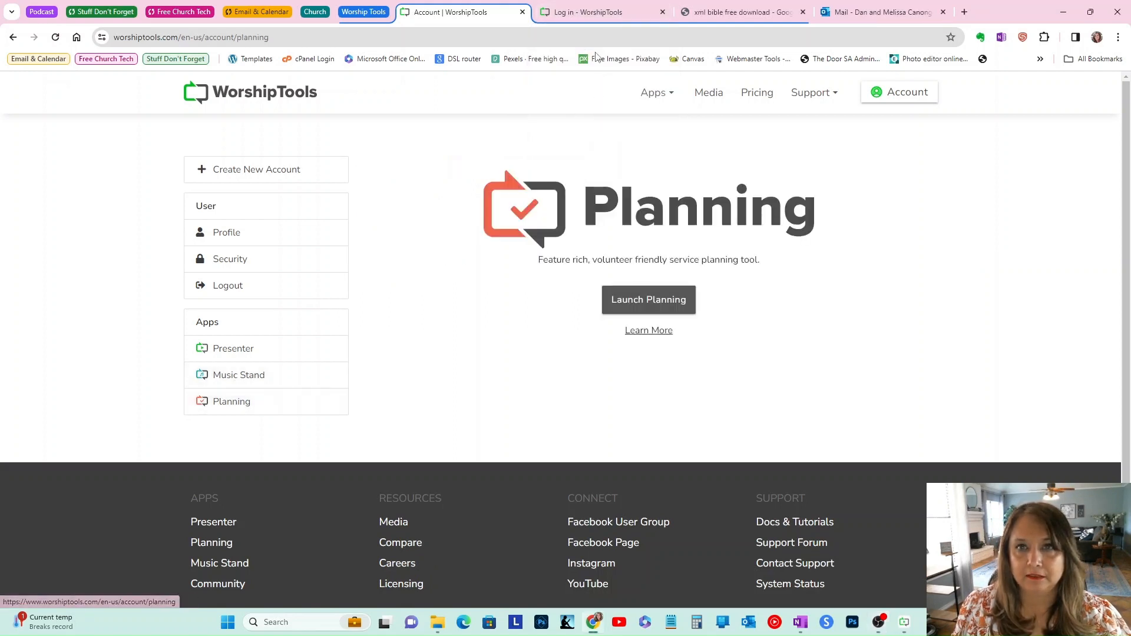
click(657, 300)
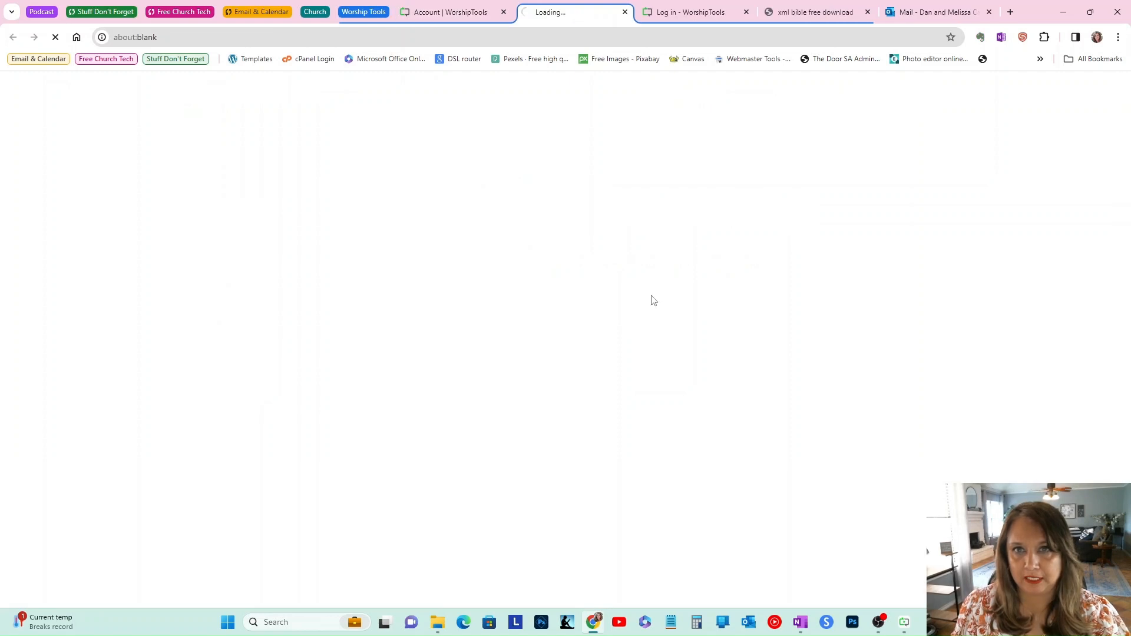
Step: Switch to the Planning login tab and log in to Planning
click(688, 13)
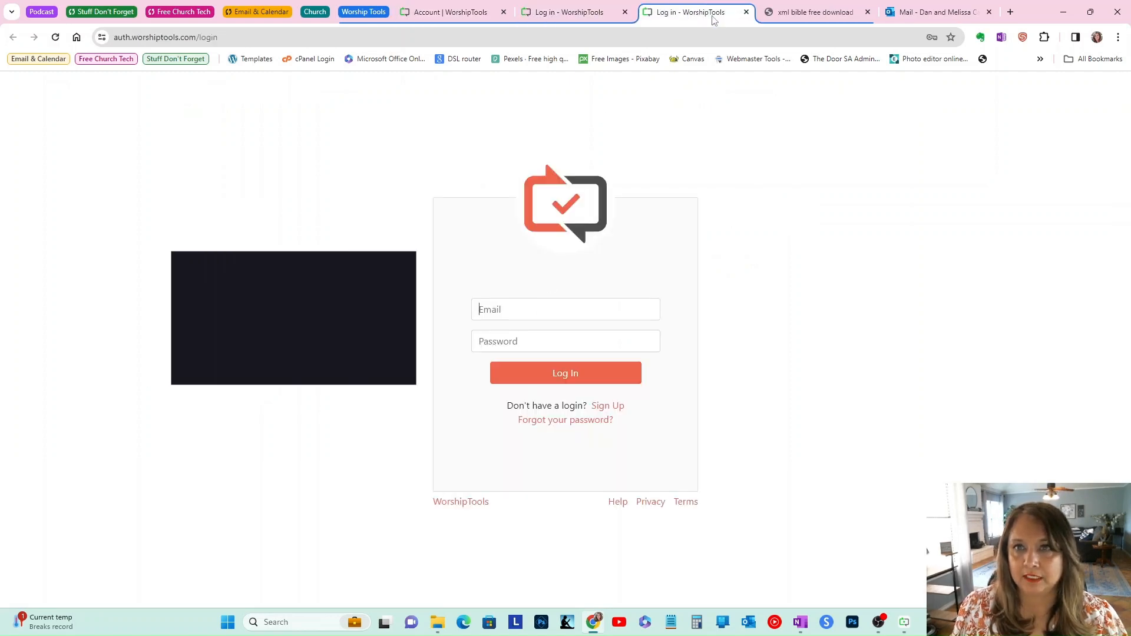
click(746, 11)
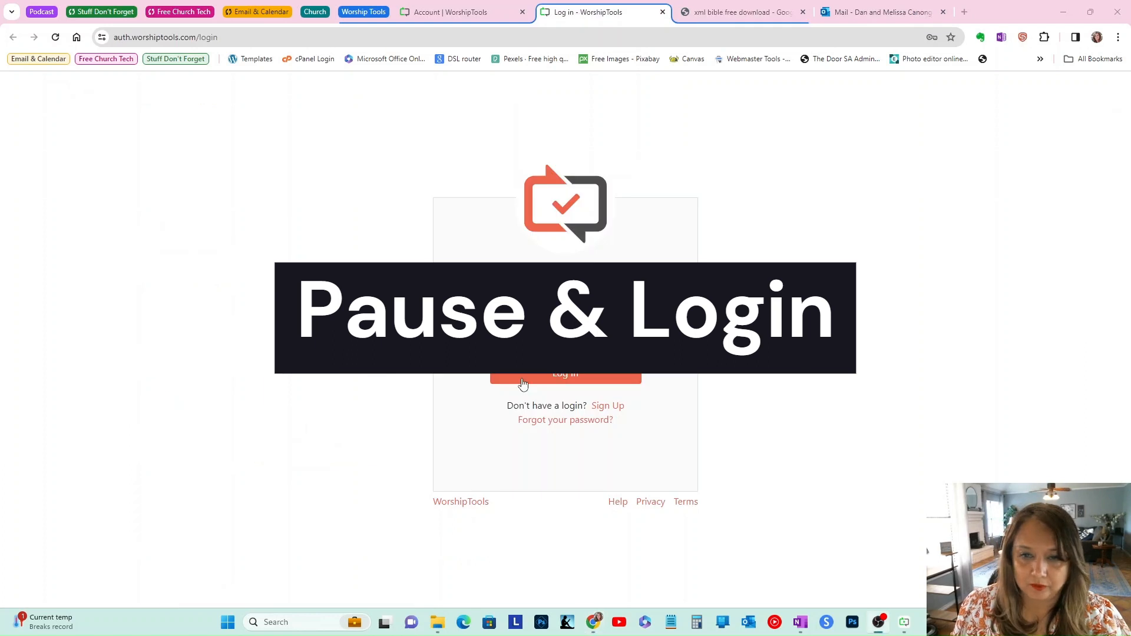
click(537, 373)
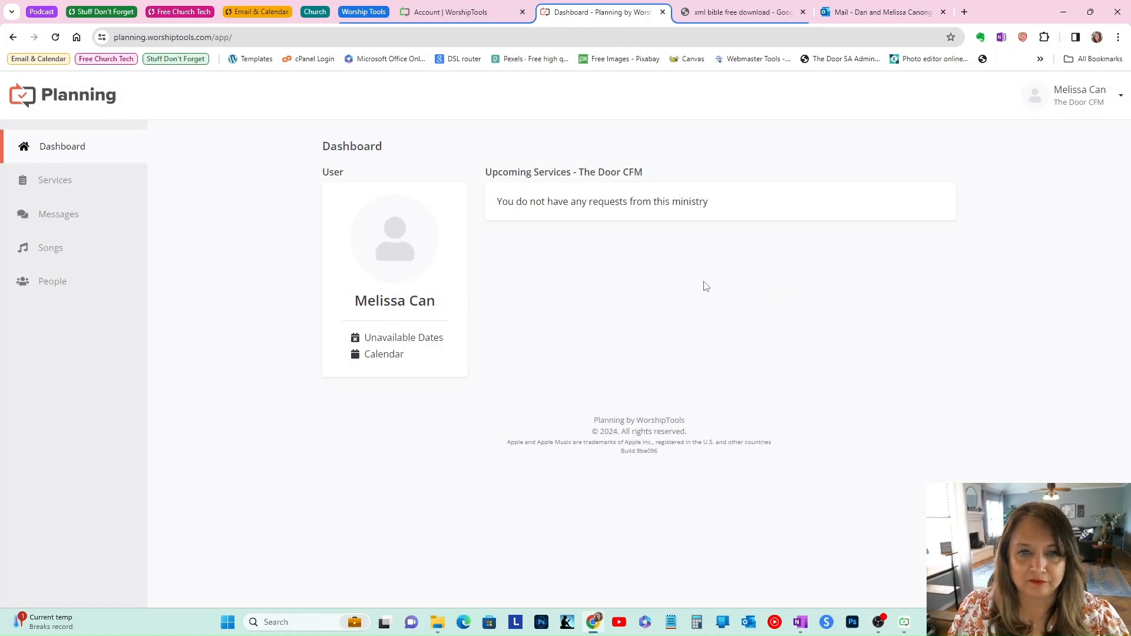
Step: Go to the Songs library via Services and start creating a new song, selecting its Song Name field
click(76, 185)
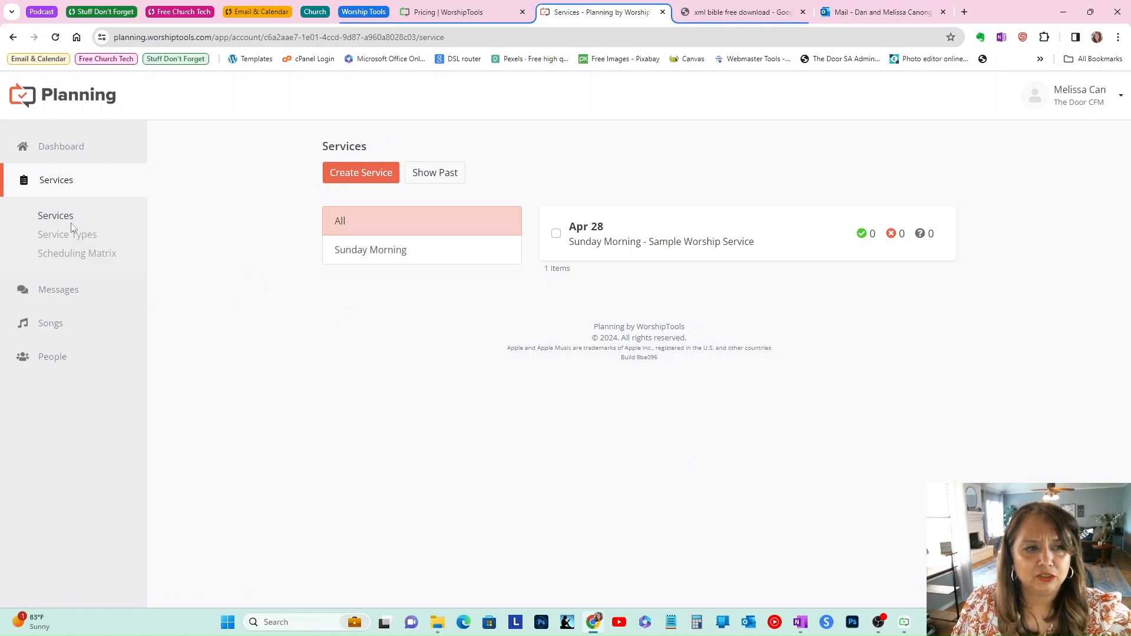
click(50, 323)
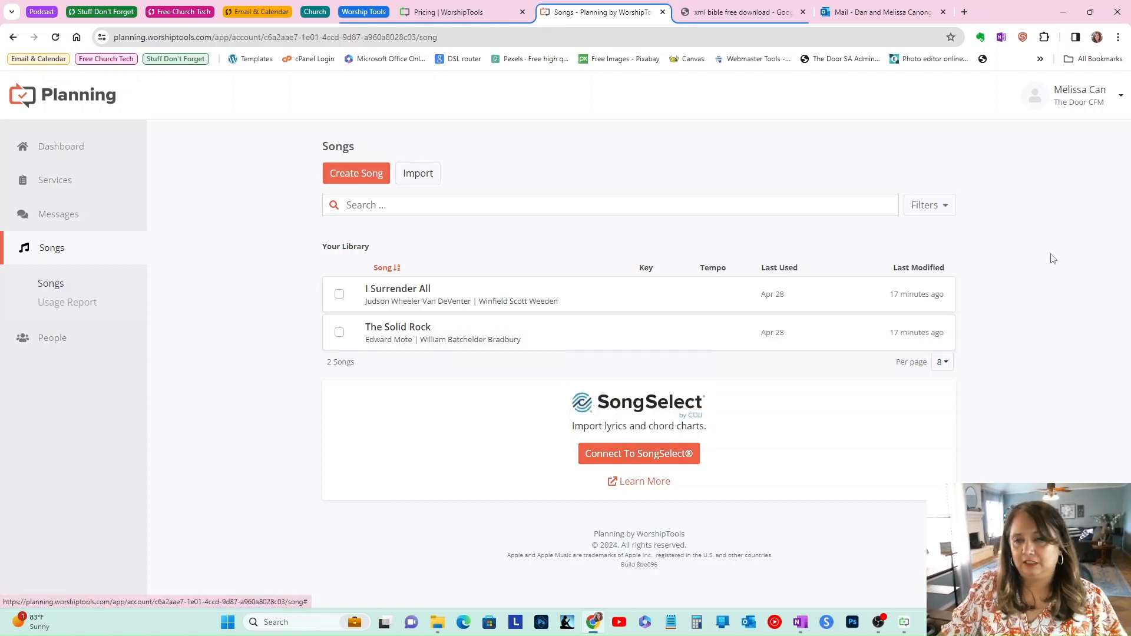
click(370, 179)
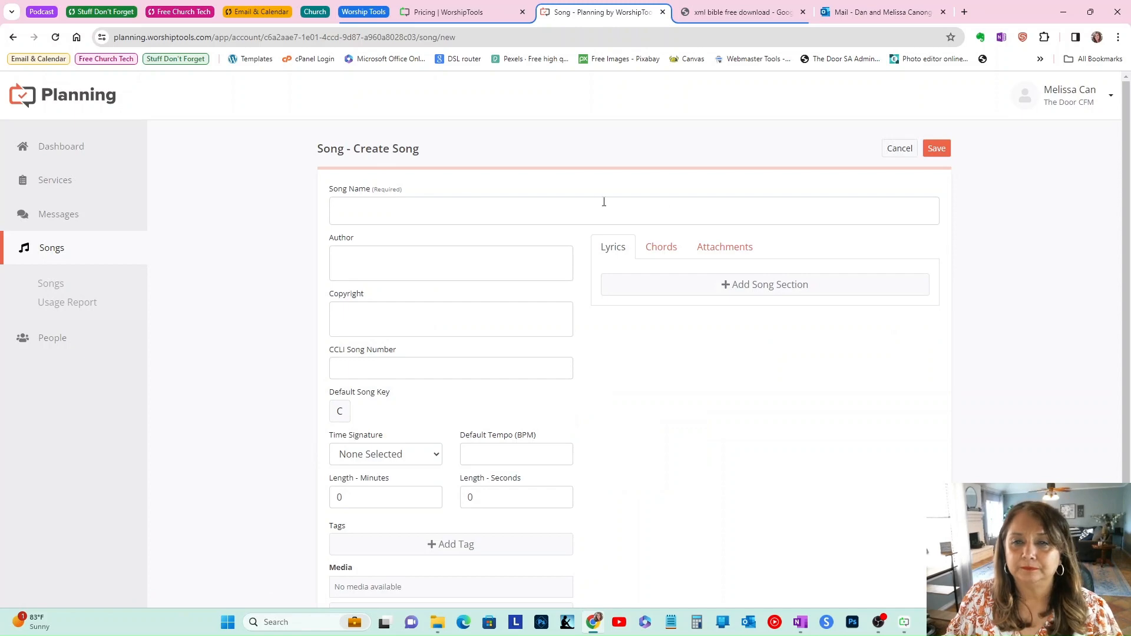
click(422, 211)
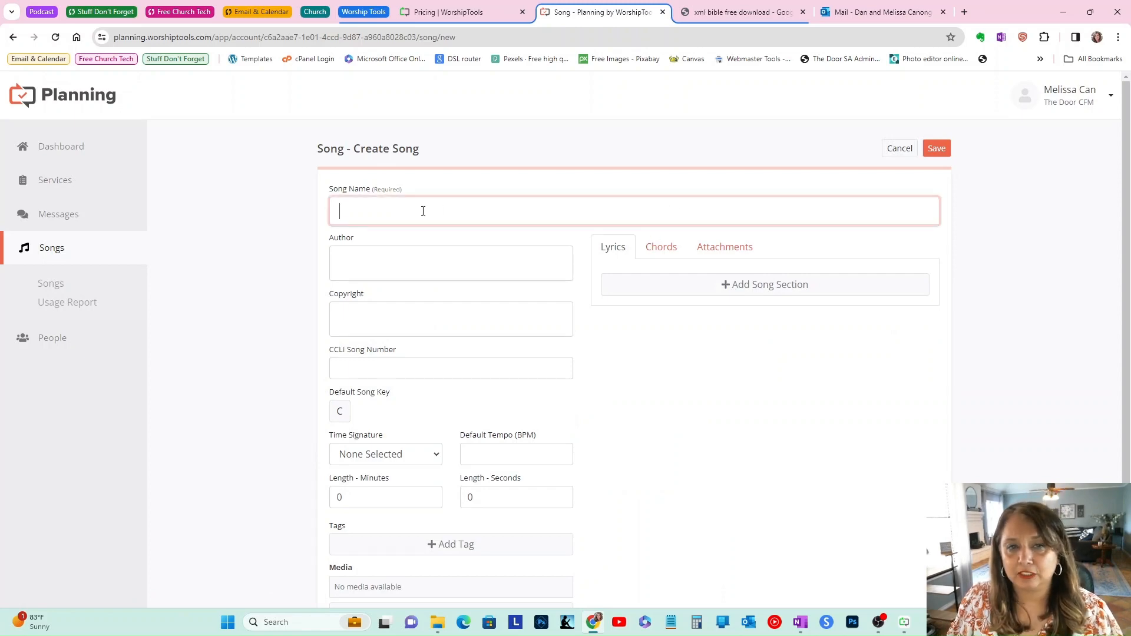
Step: Search the web in a new tab for "Waymaker lyrics" and look over the lyrics shown
click(964, 12)
text(Way)
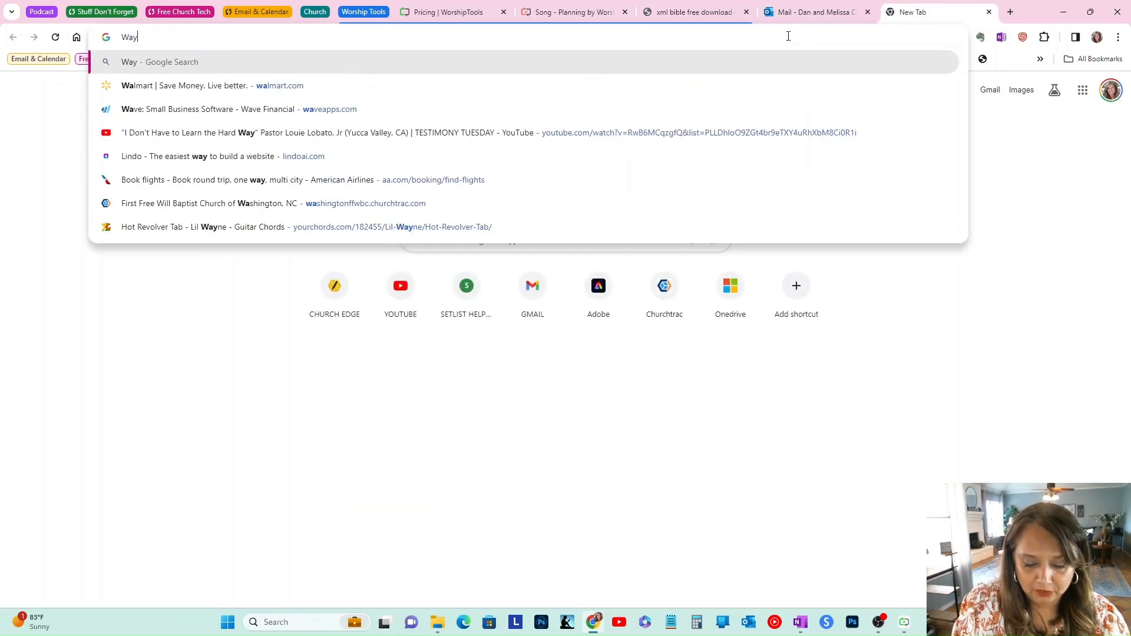
text(maker)
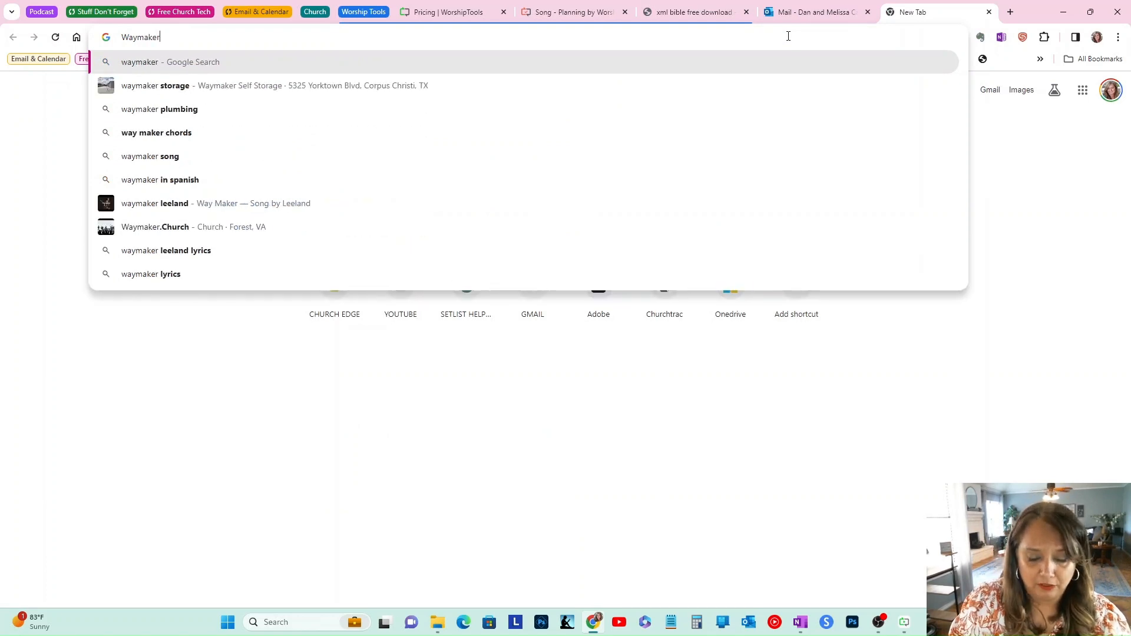
text( lyrics)
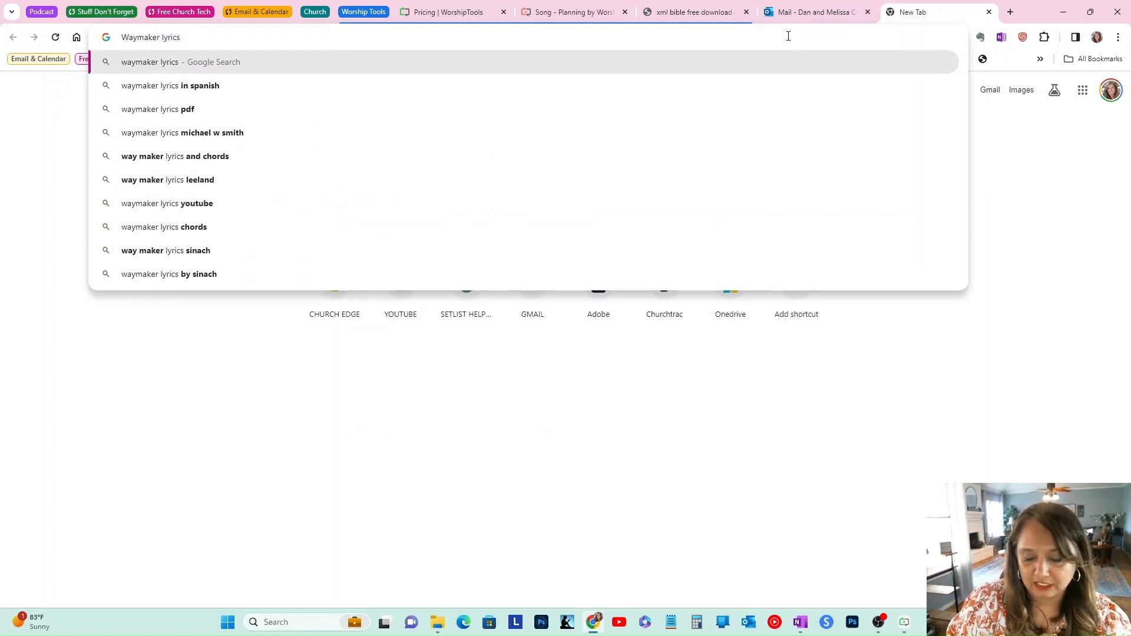
key(Return)
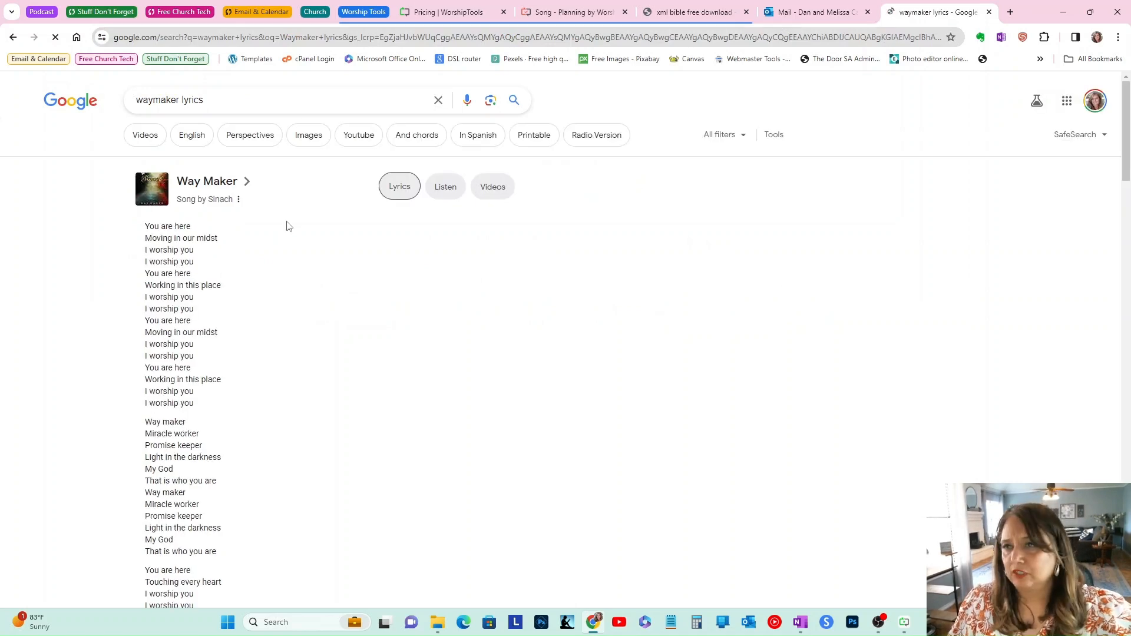
scroll(286, 224, down, 2)
scroll(217, 193, up, 2)
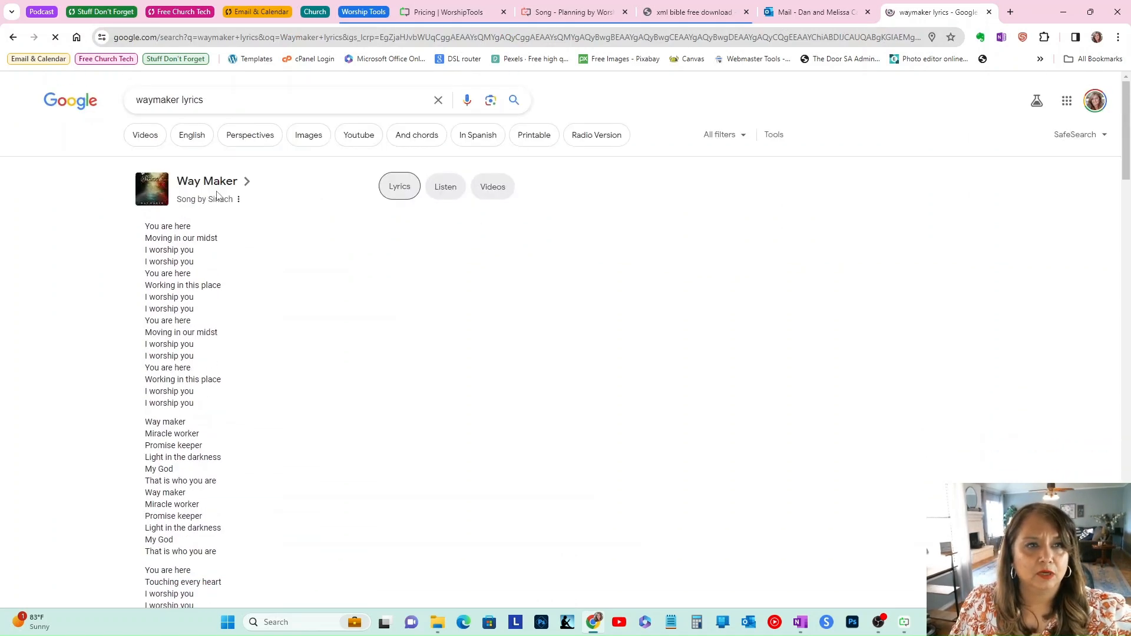
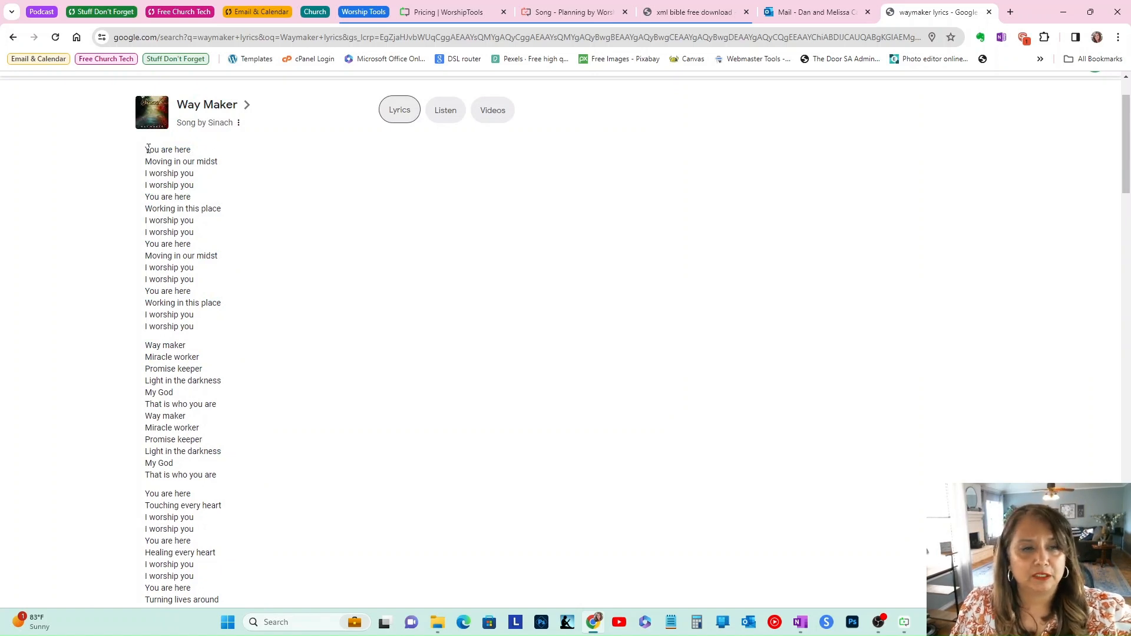
Step: Copy the first four lyric lines, from "You are here" to "I worship you", and return to the Planning song form
drag(145, 150, 199, 189)
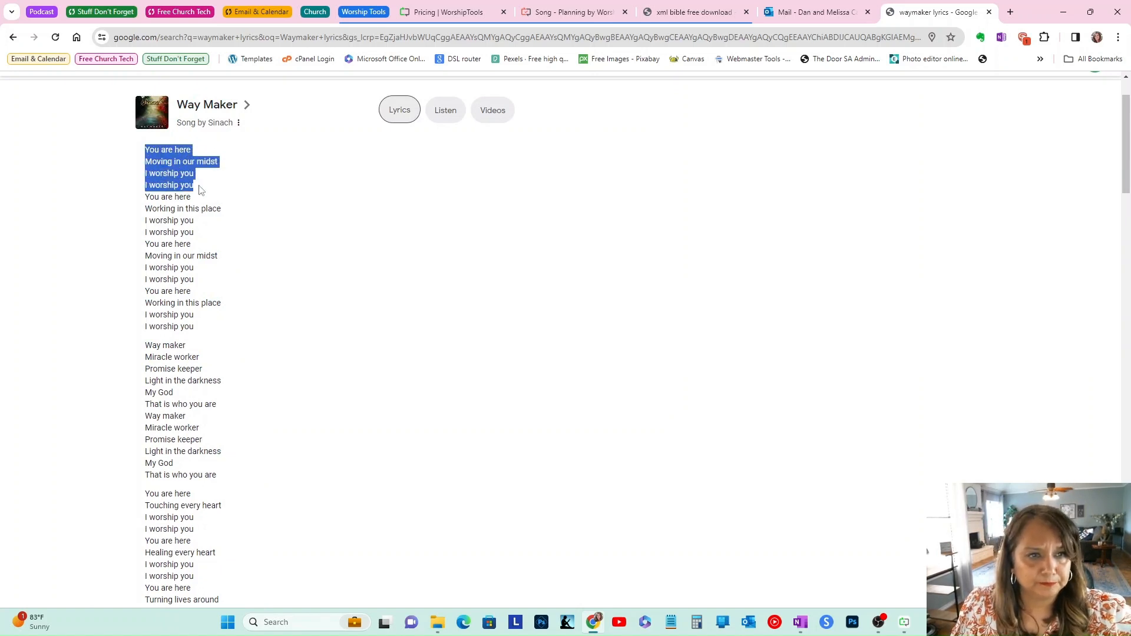
right_click(199, 189)
click(194, 187)
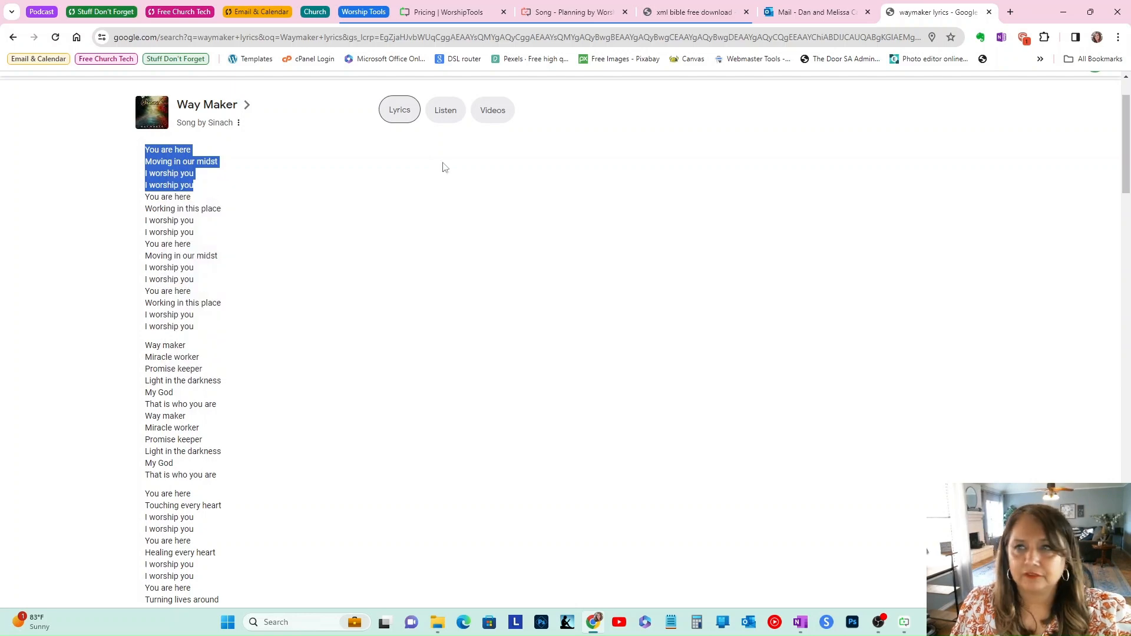
click(448, 13)
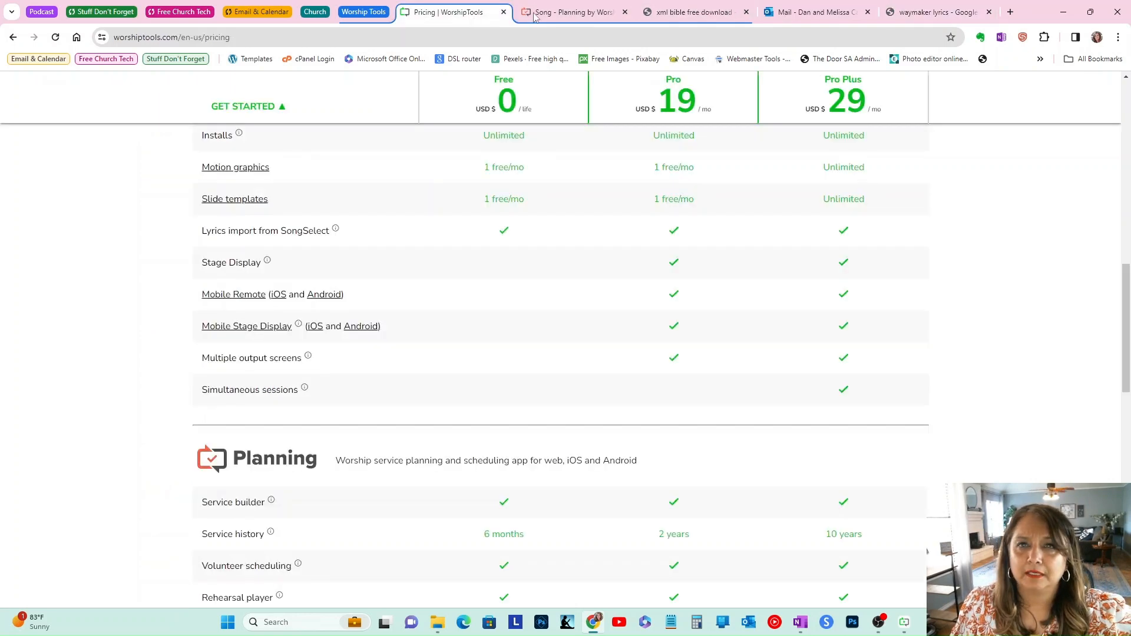
click(553, 18)
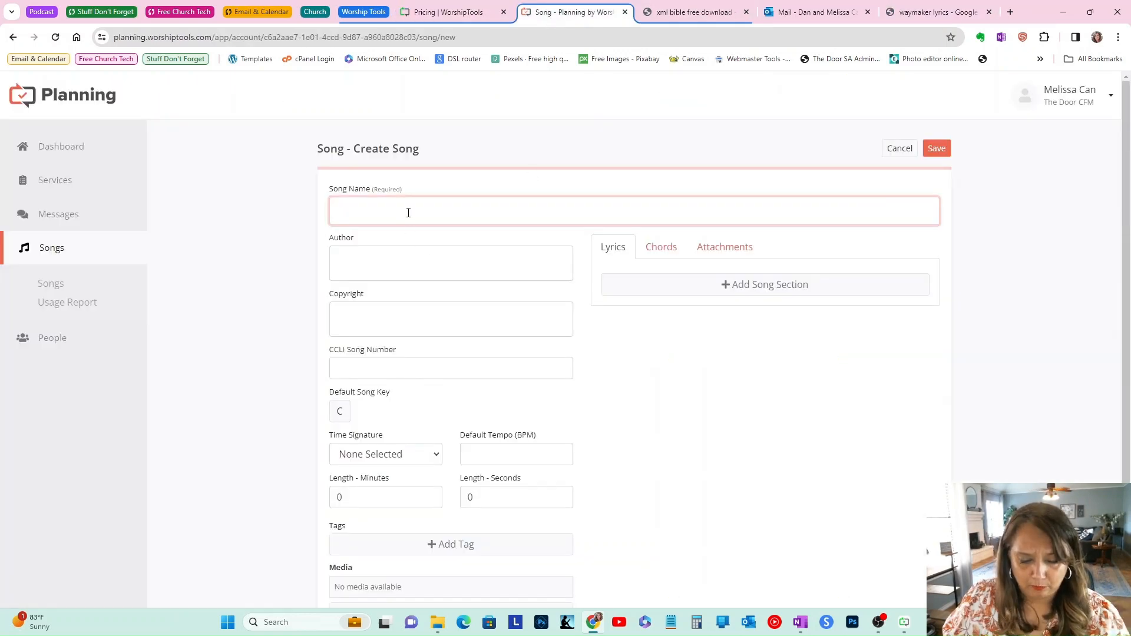
Step: Enter "Waymaker" as the song name
key(super+v)
key(super)
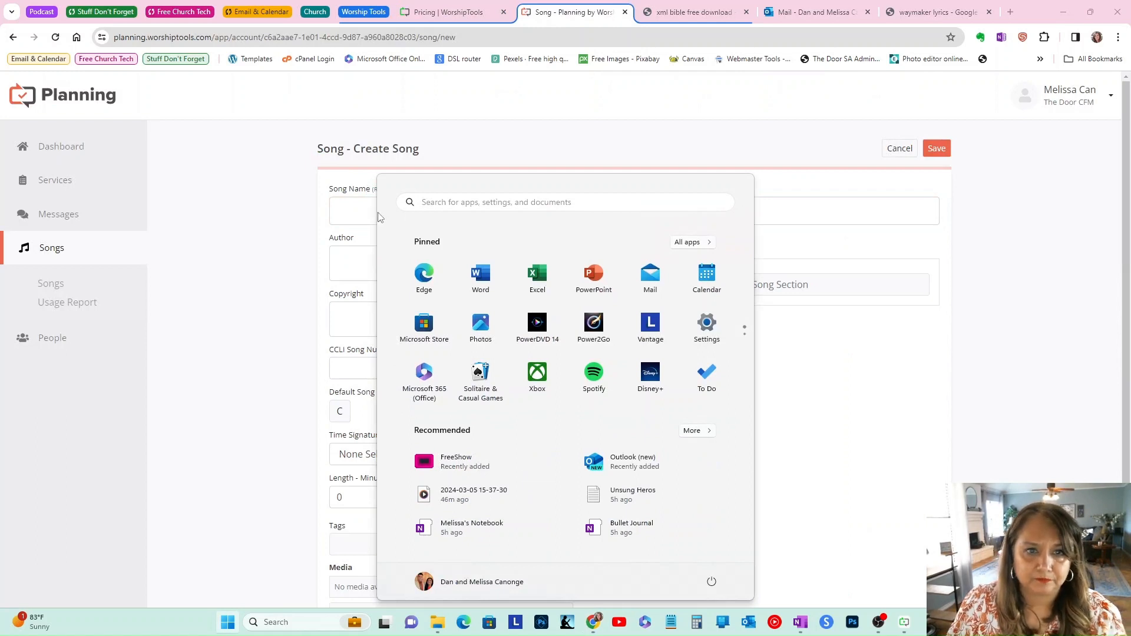
click(329, 219)
text(Waymaker)
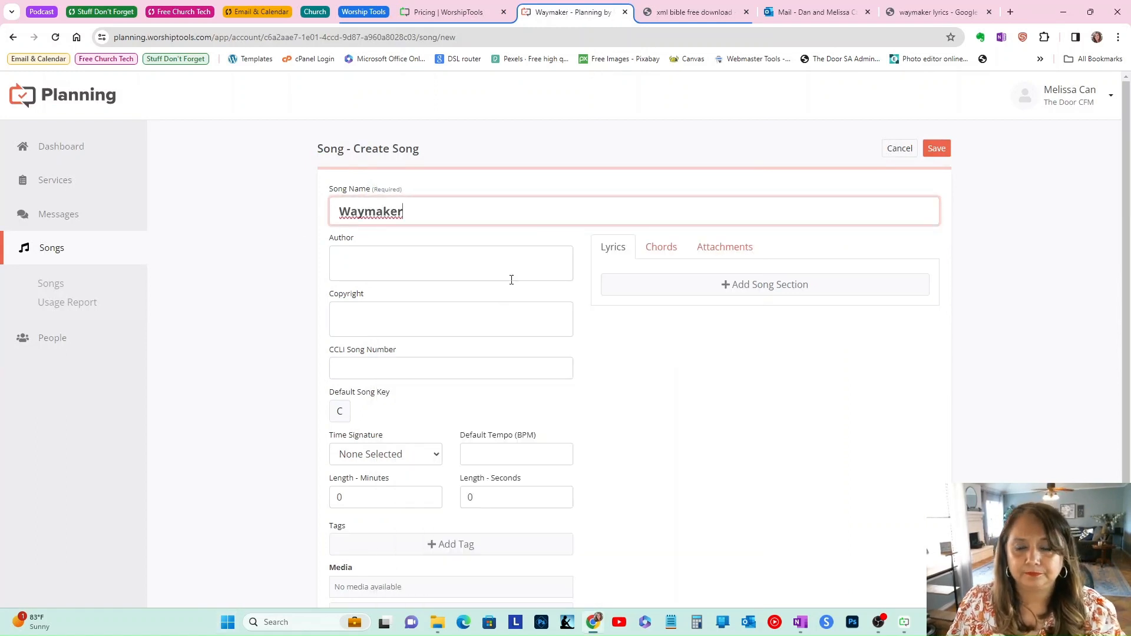
Step: Add a song section named "Verse 1" and paste the copied lyric lines into it
click(742, 288)
click(705, 292)
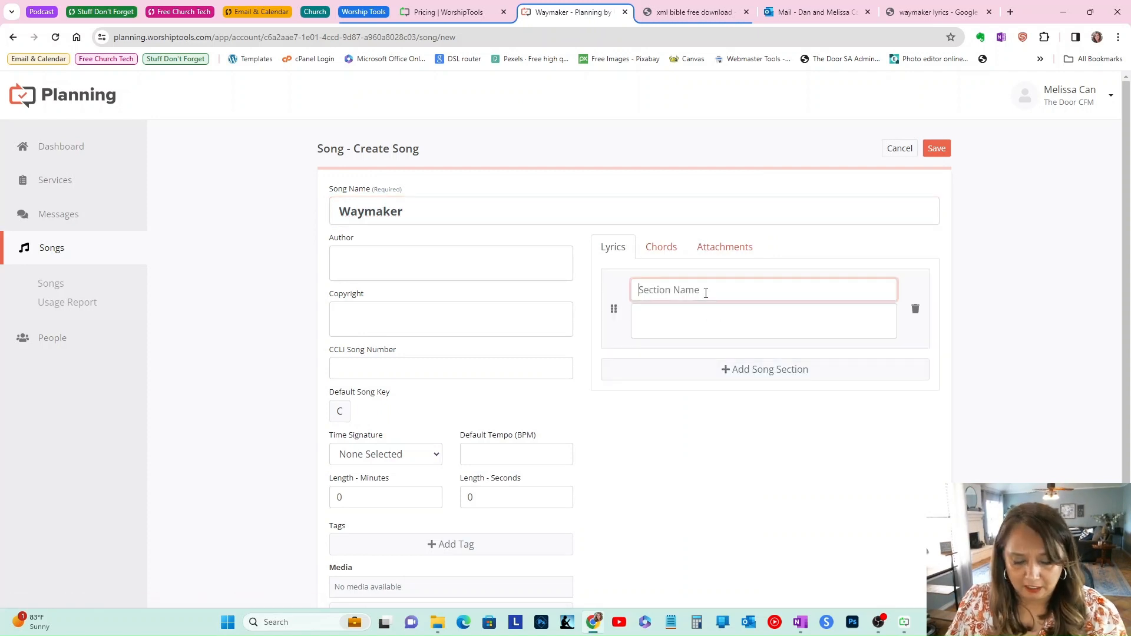
text(Ve)
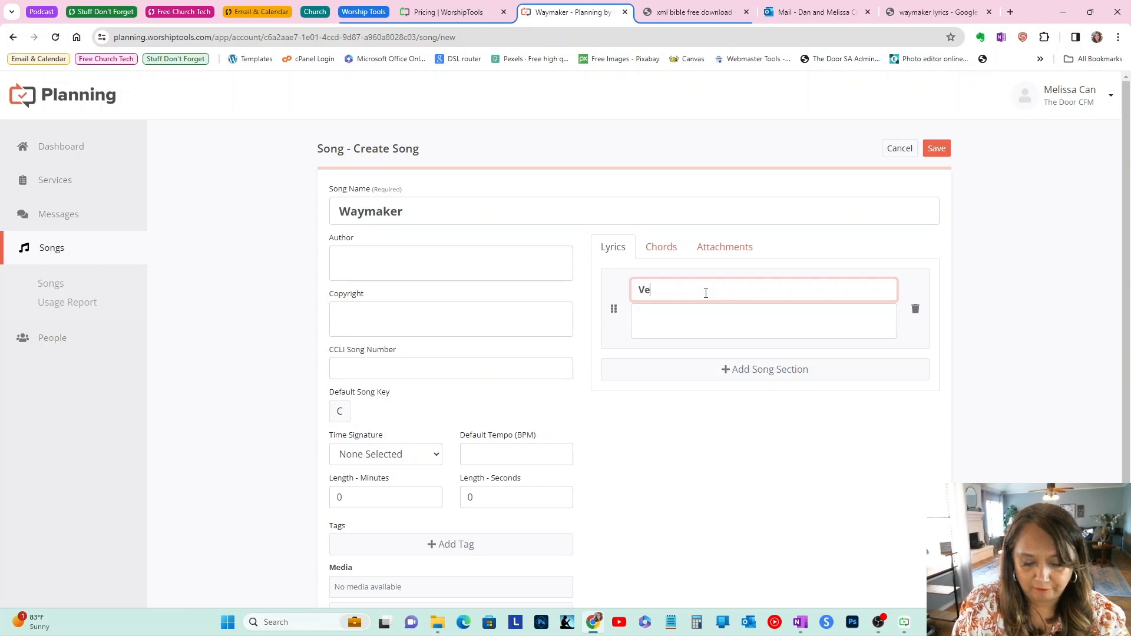
text(rse )
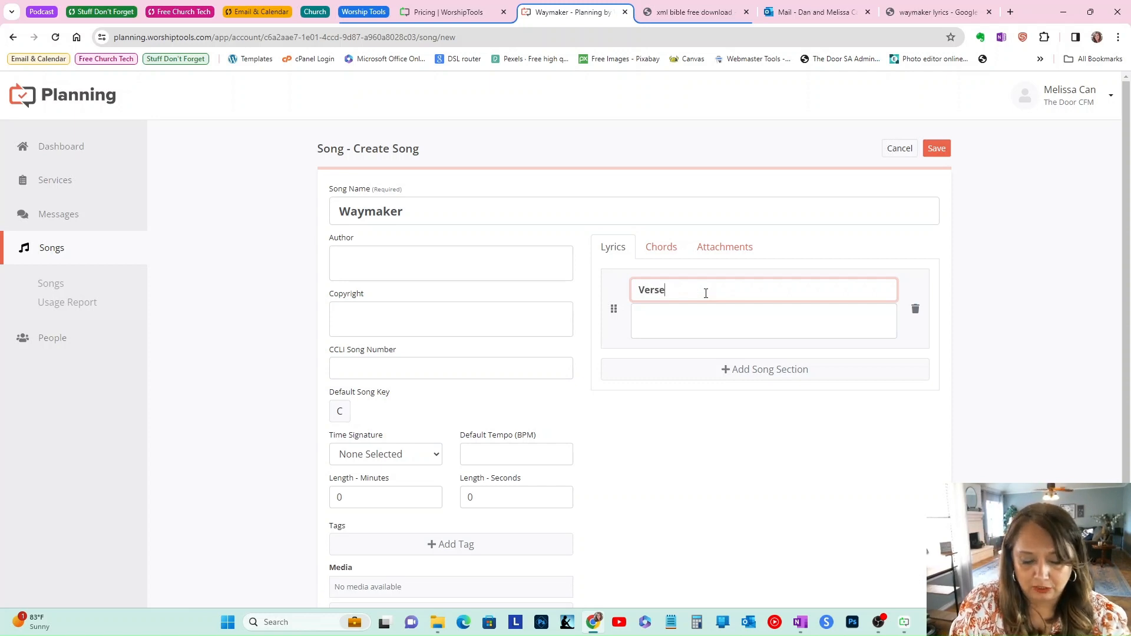
text(1)
click(696, 315)
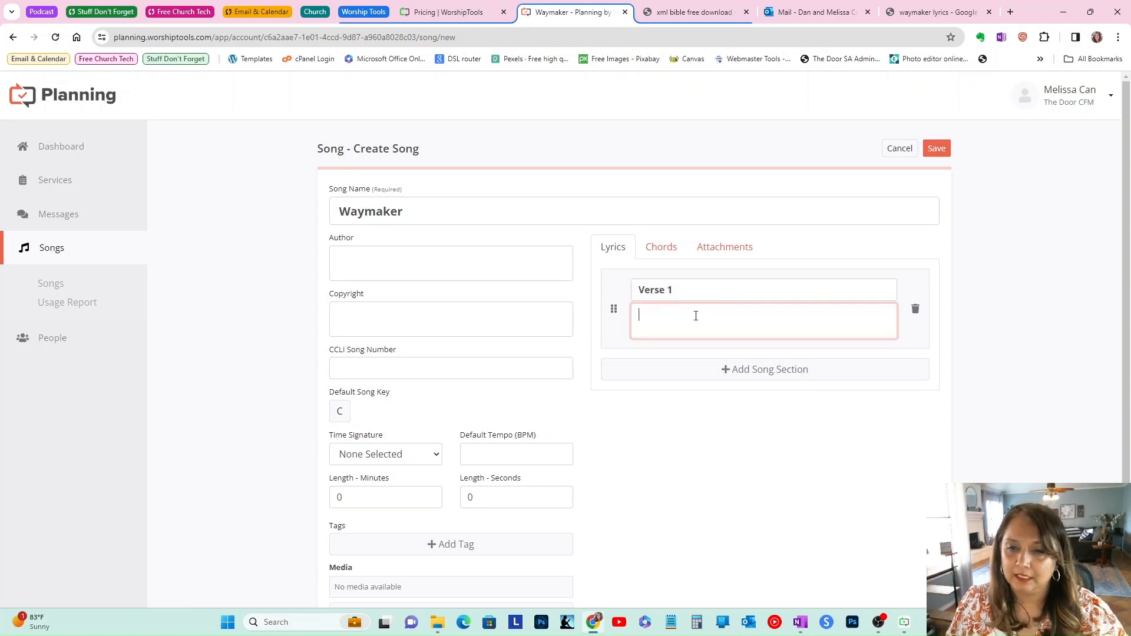
key(ctrl+v)
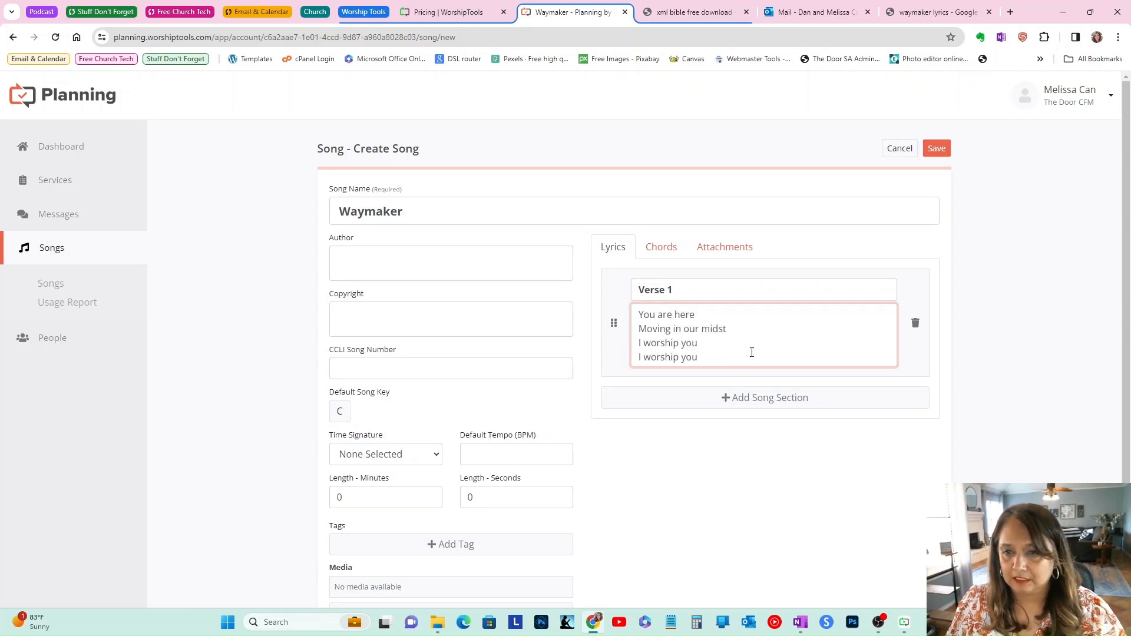
Step: Add a second song section named "Verse 1 b"
click(765, 403)
click(701, 407)
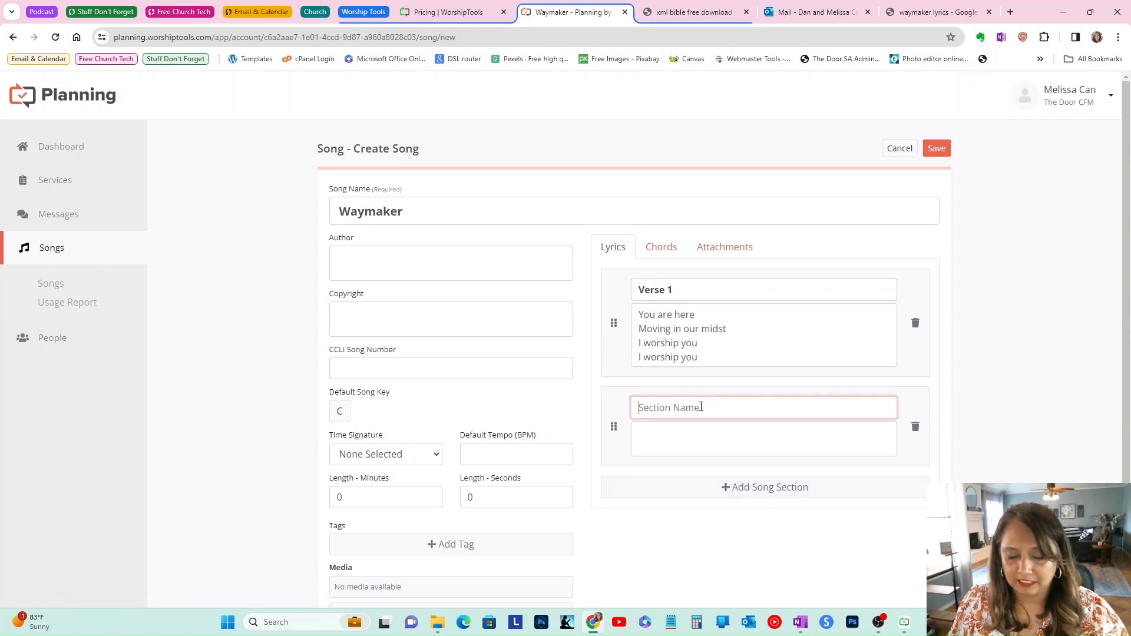
text(Verse)
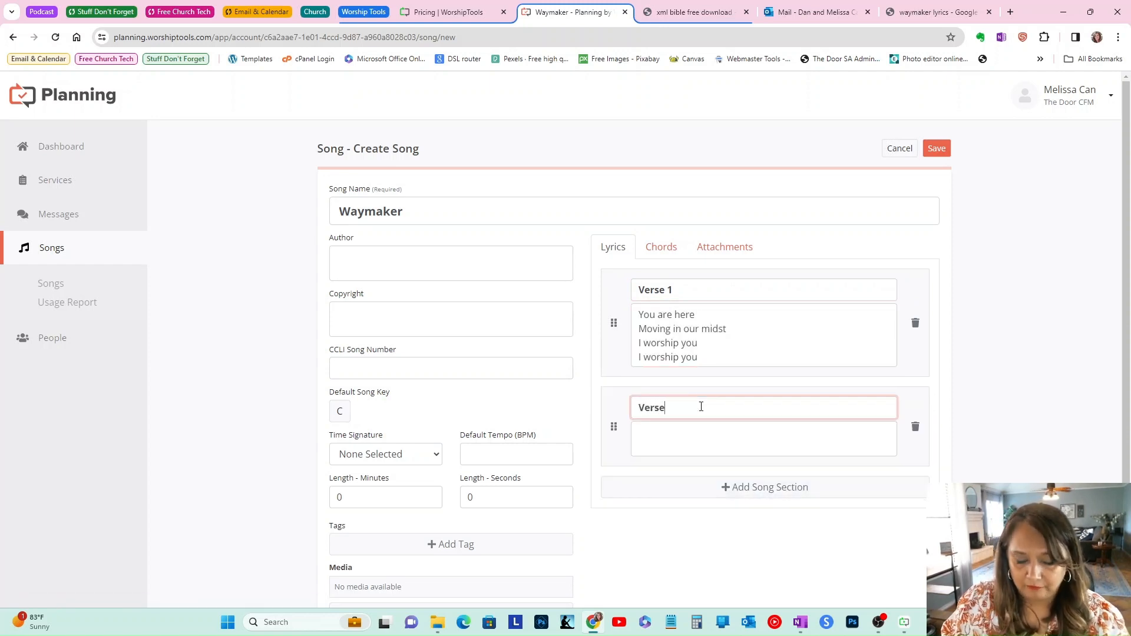
text( 1 b)
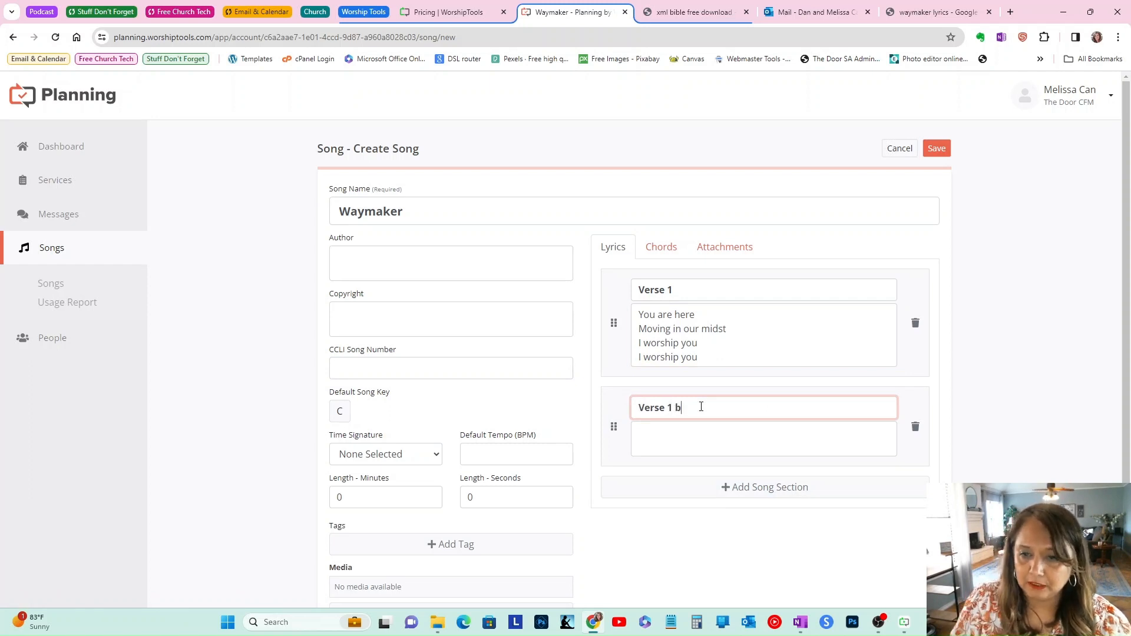
Step: Rename the first section to "Verse 1 a" and fill Verse 1 b with the next four lyric lines
click(695, 291)
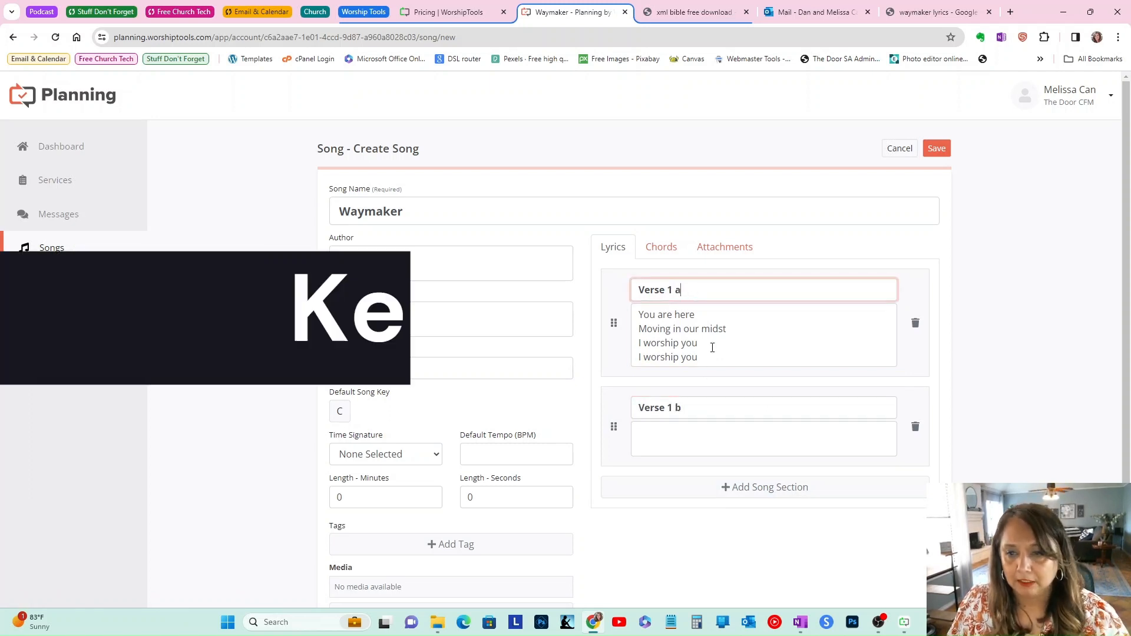
click(724, 439)
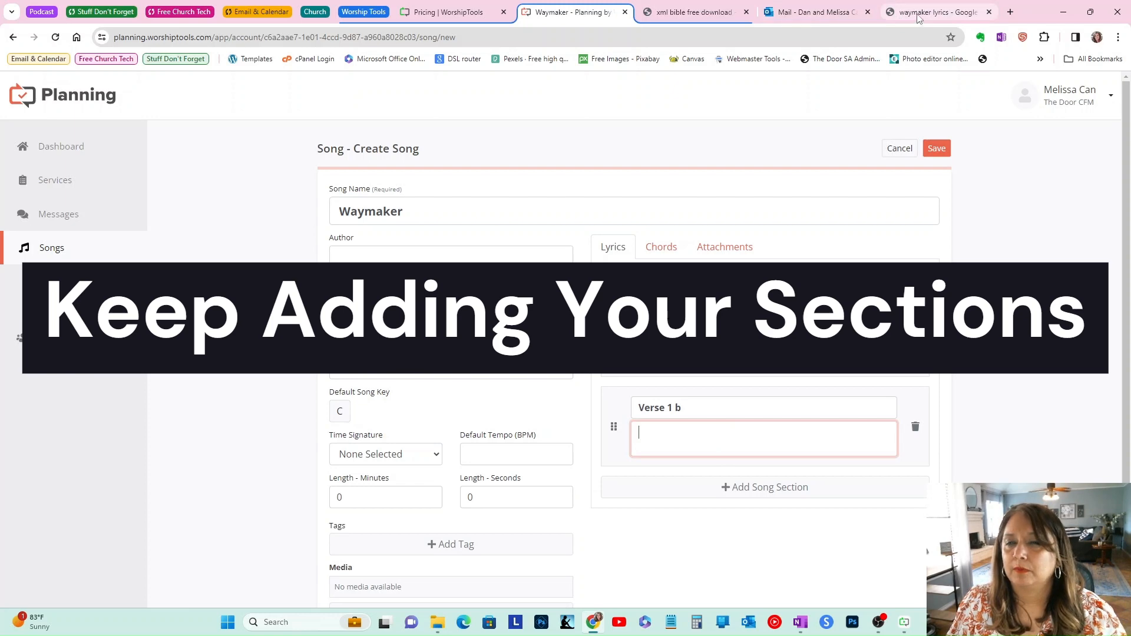
Step: Copy the chorus lines from "Way maker" to "Light in the darkness" and paste them into a new third section
drag(899, 20, 655, 19)
scroll(556, 104, up, 1)
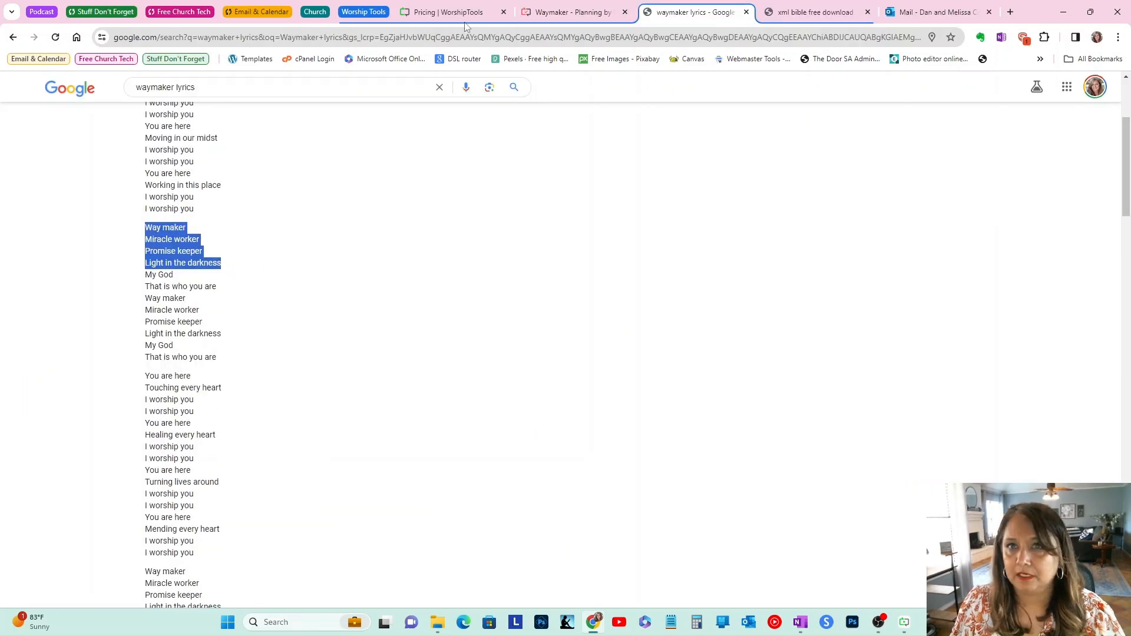
click(538, 13)
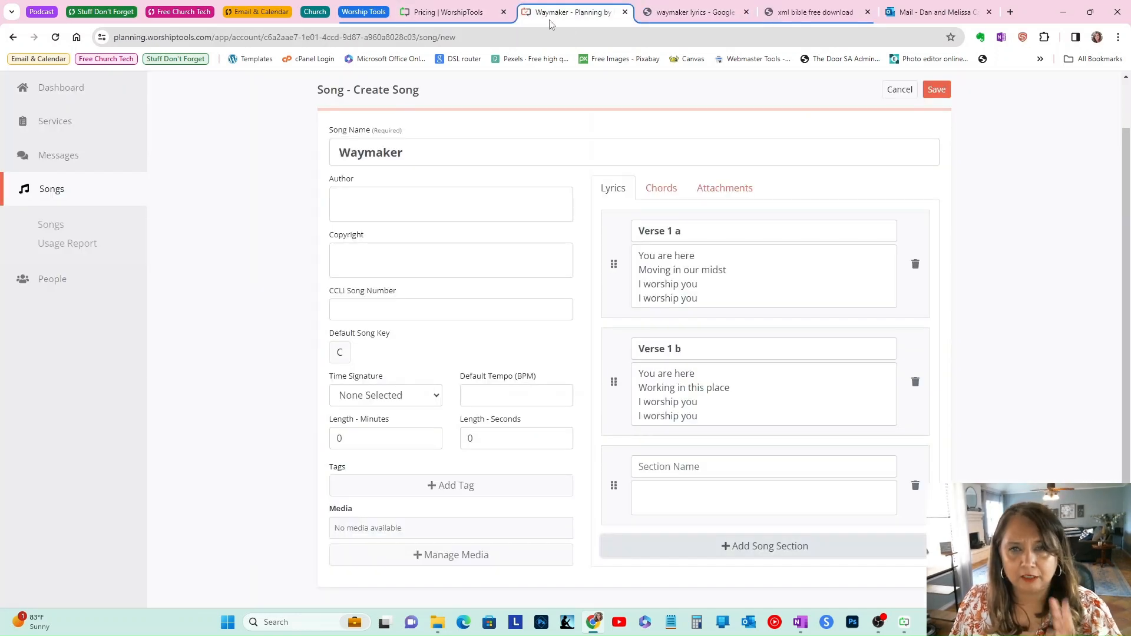
click(689, 497)
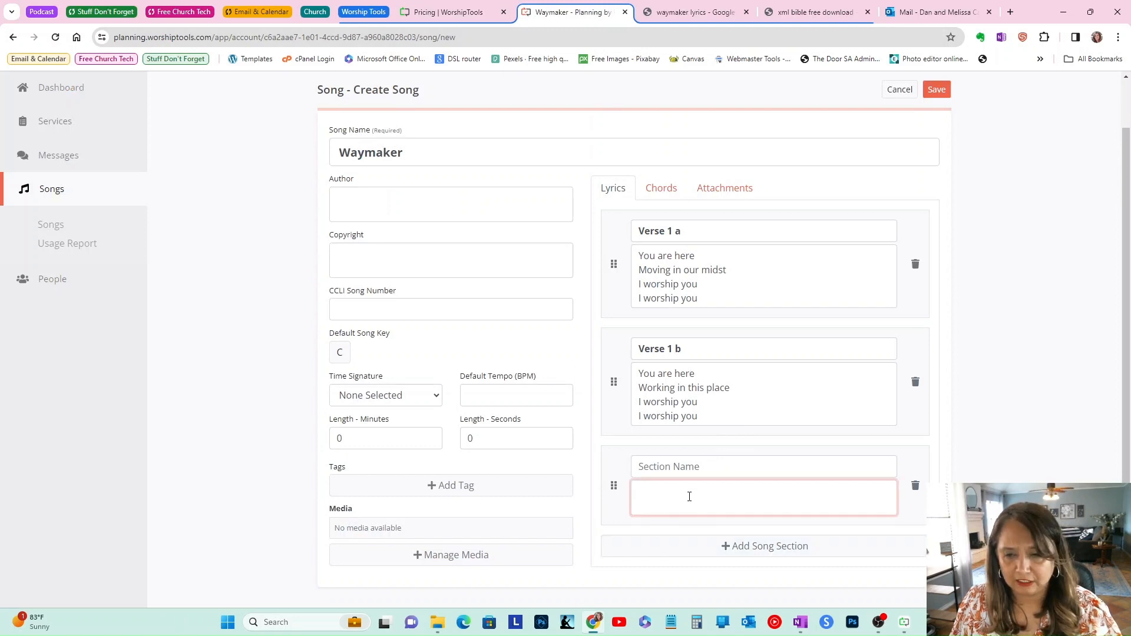
text(Way maker Miracle worker Promise keeper Light in the darkness)
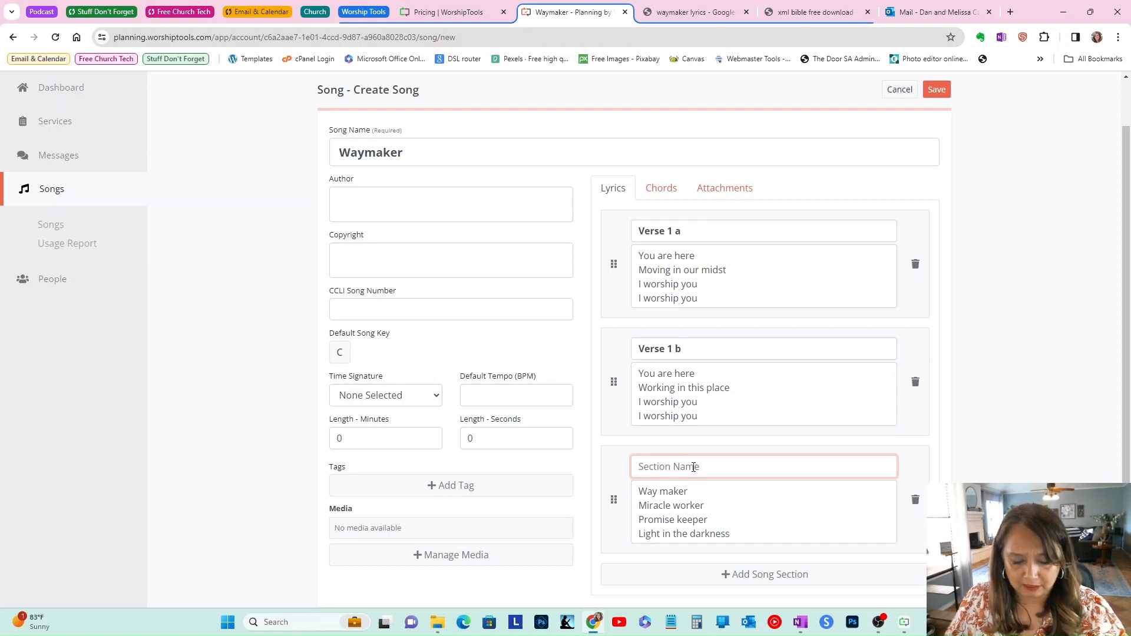
Step: Name the third section "Chorus 1" and switch to the lyrics tab for the next part
text(Cho)
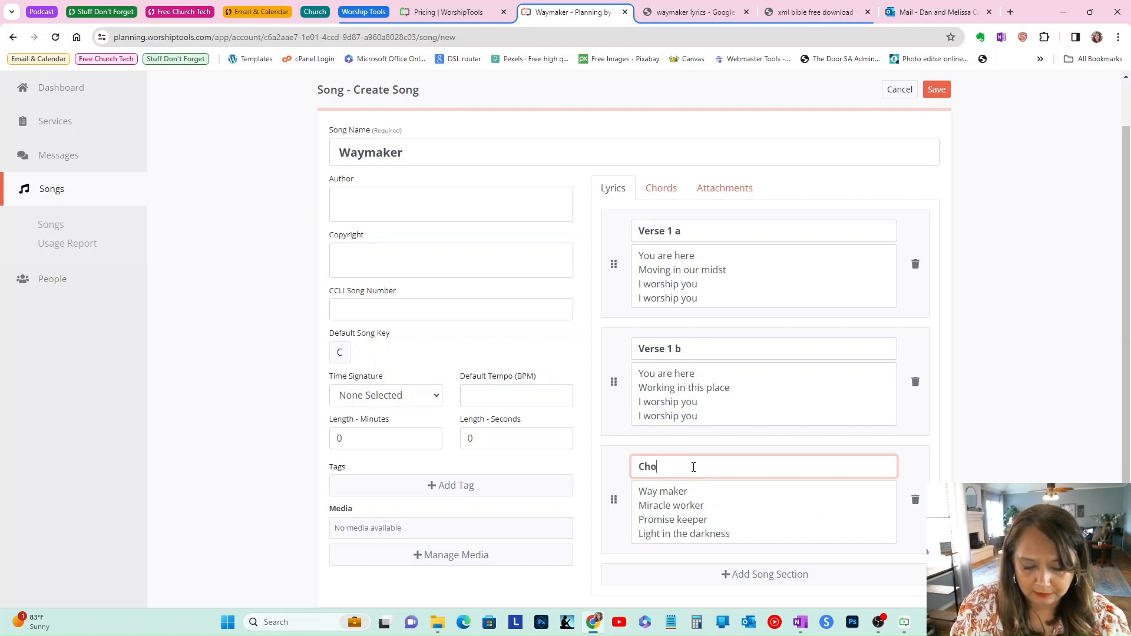
text(rus)
key(ctrl+Tab)
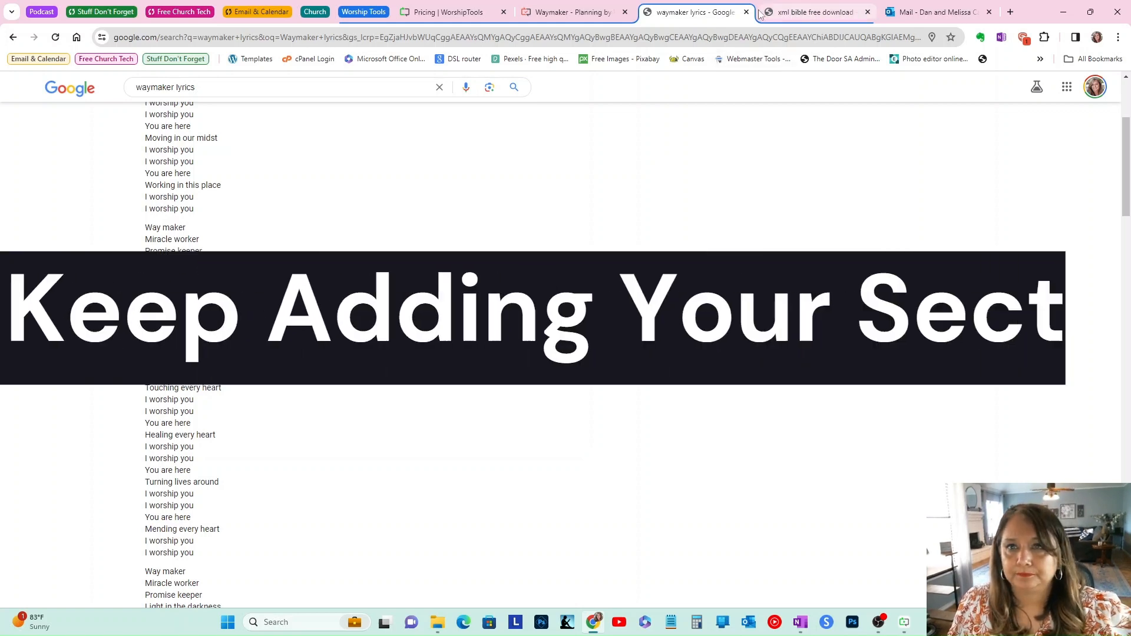
Step: Add a section named "Verse 2" and paste the second verse's lyrics into it
click(574, 18)
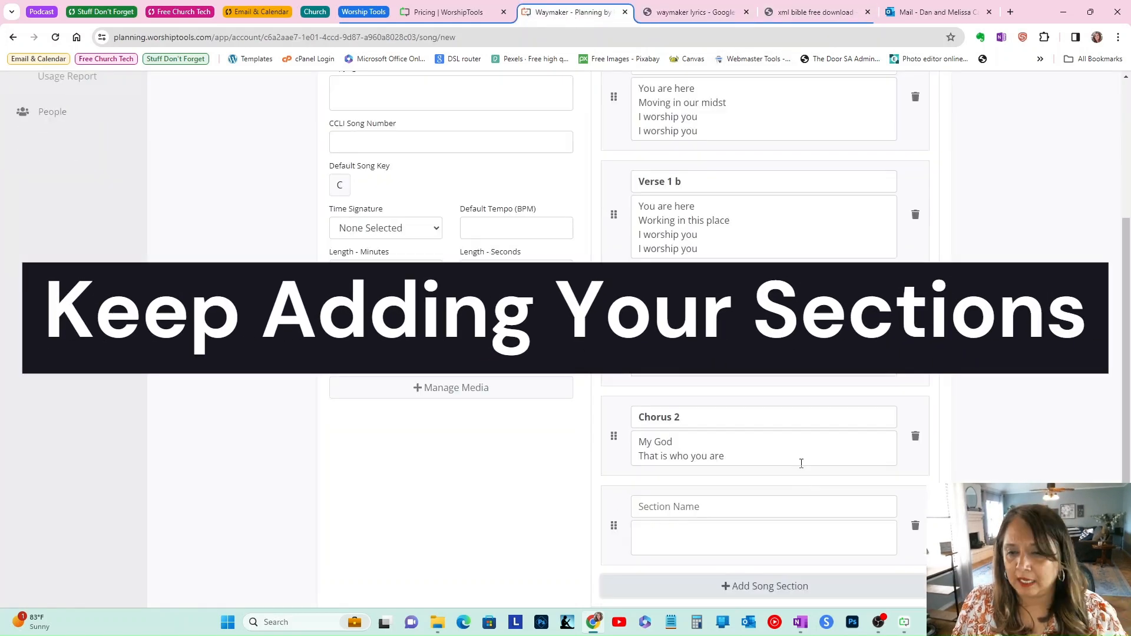
scroll(800, 462, down, 2)
click(712, 422)
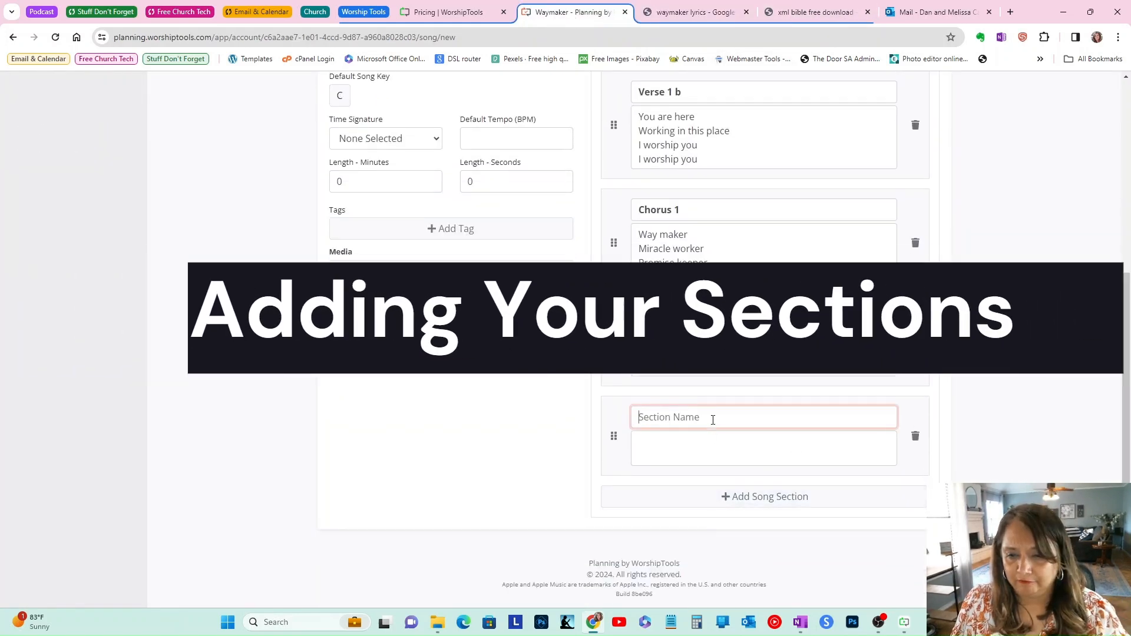
text(Verse )
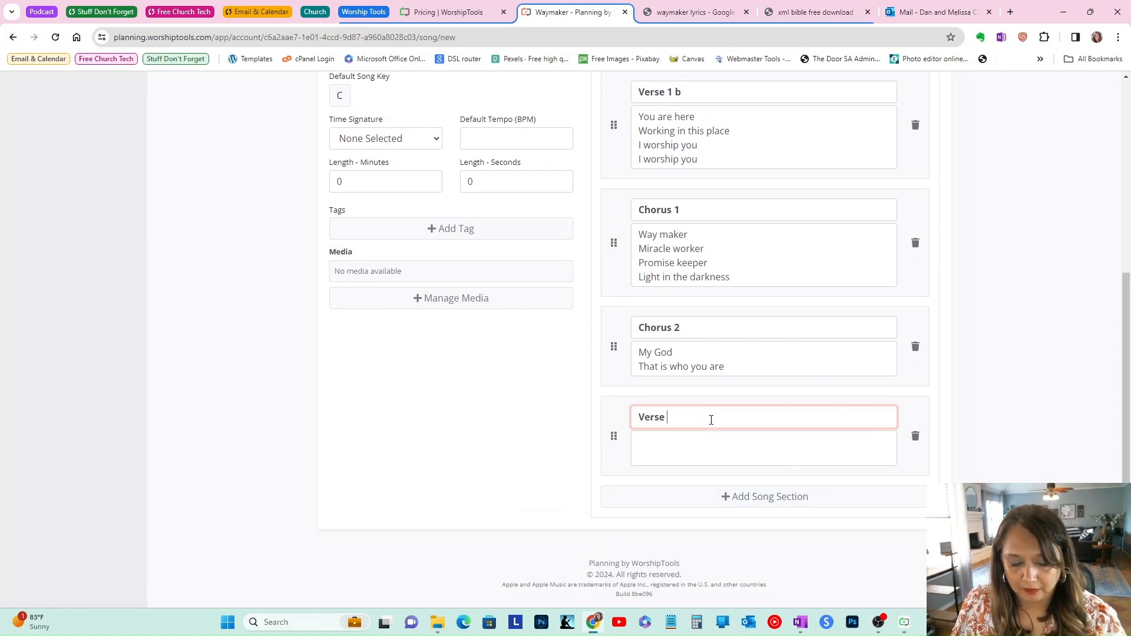
text(2)
click(704, 448)
text(You are here Touching every heart I worship you I worship you You are here Healing every heart I worship you I worship you You are here Turning lives around I worship you I worship you You are here Mending every heart I worship you I worship you)
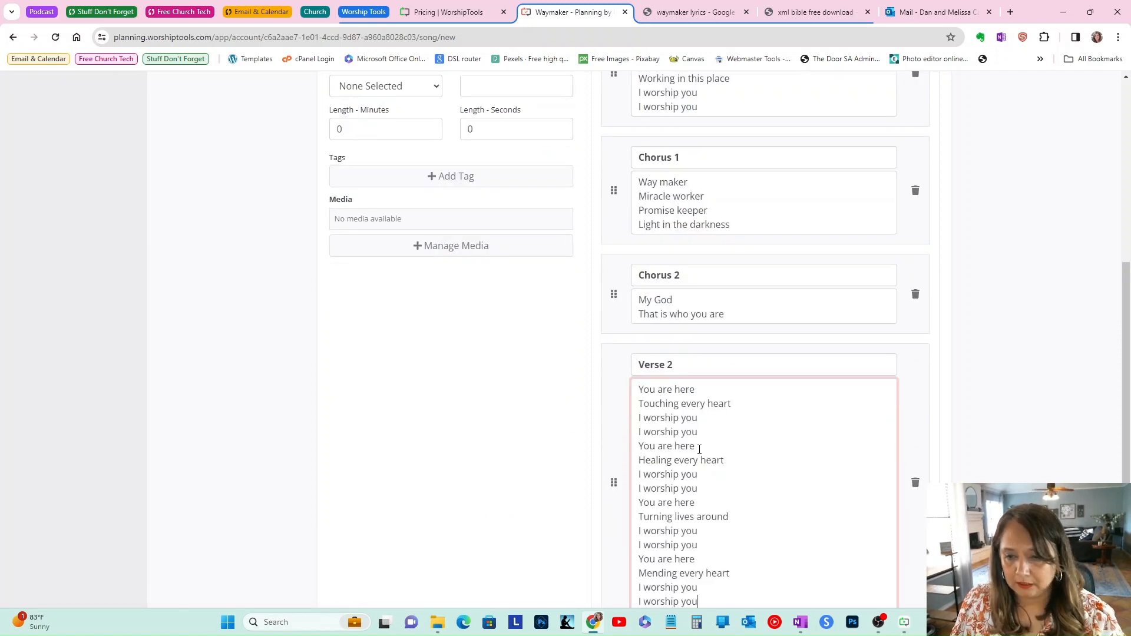
Step: Add another section, paste the bridge lyrics into it, and name it "Bridge"
scroll(750, 444, down, 2)
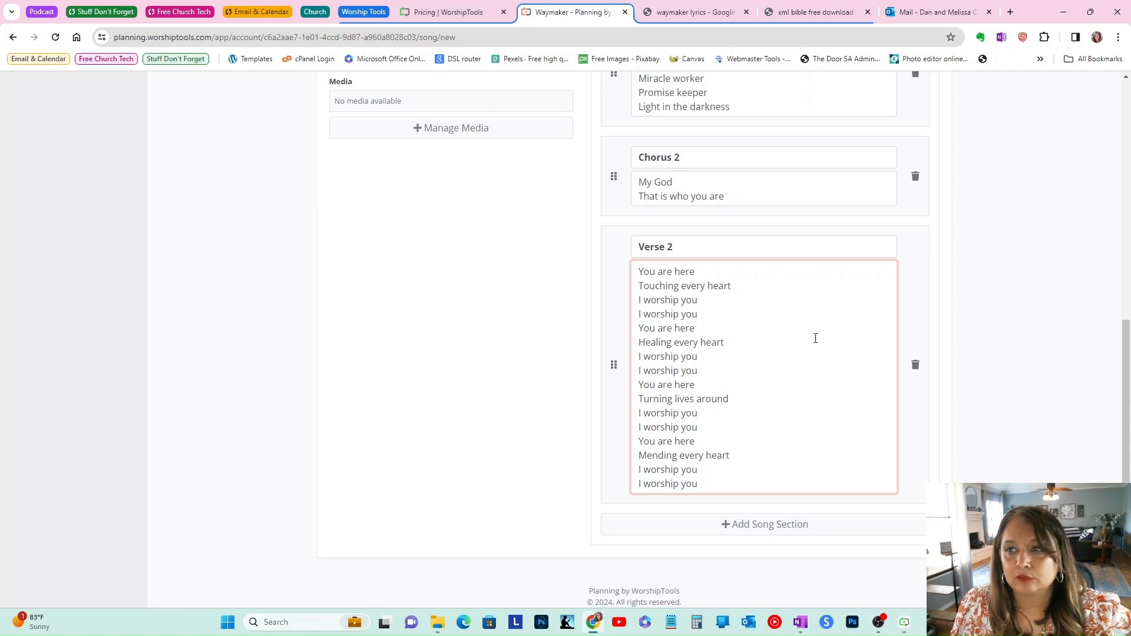
click(974, 424)
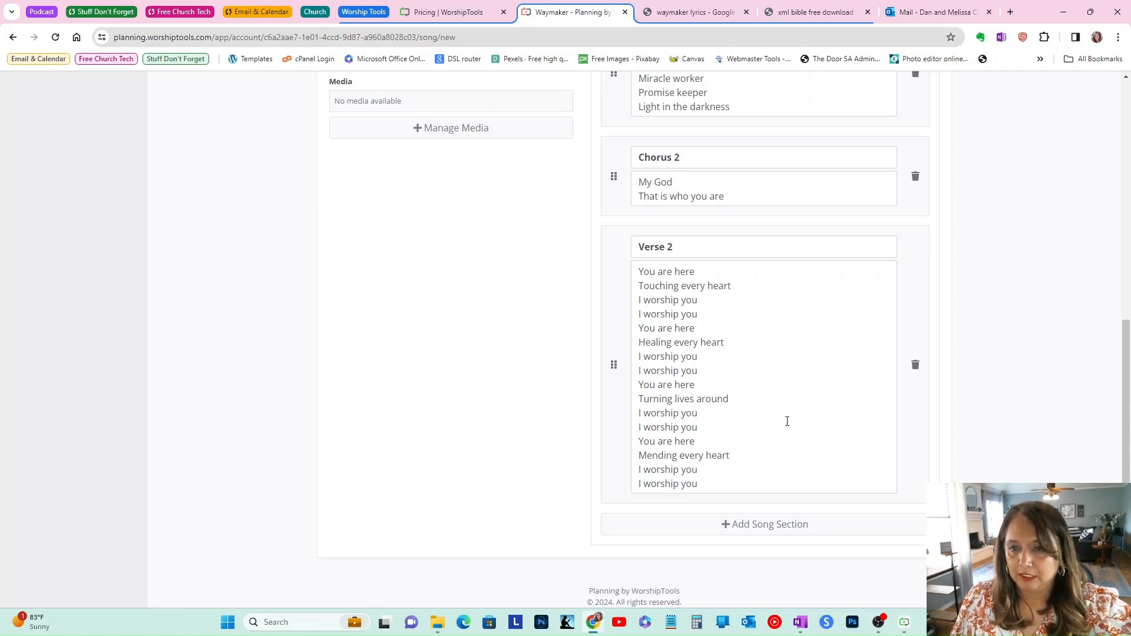
click(750, 525)
click(691, 572)
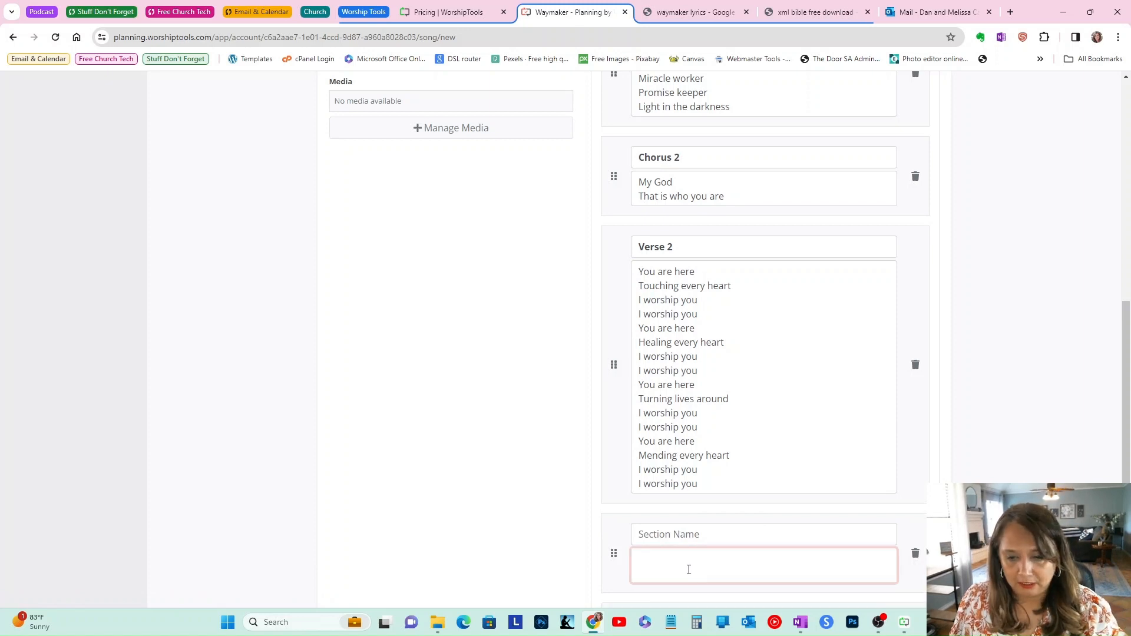
text(You wipe away all tears You mend the broken heart You're the answer to it all Jesus You wipe away all tears You mend the broken heart You're the answer to it all (to it all) Jesus)
click(691, 475)
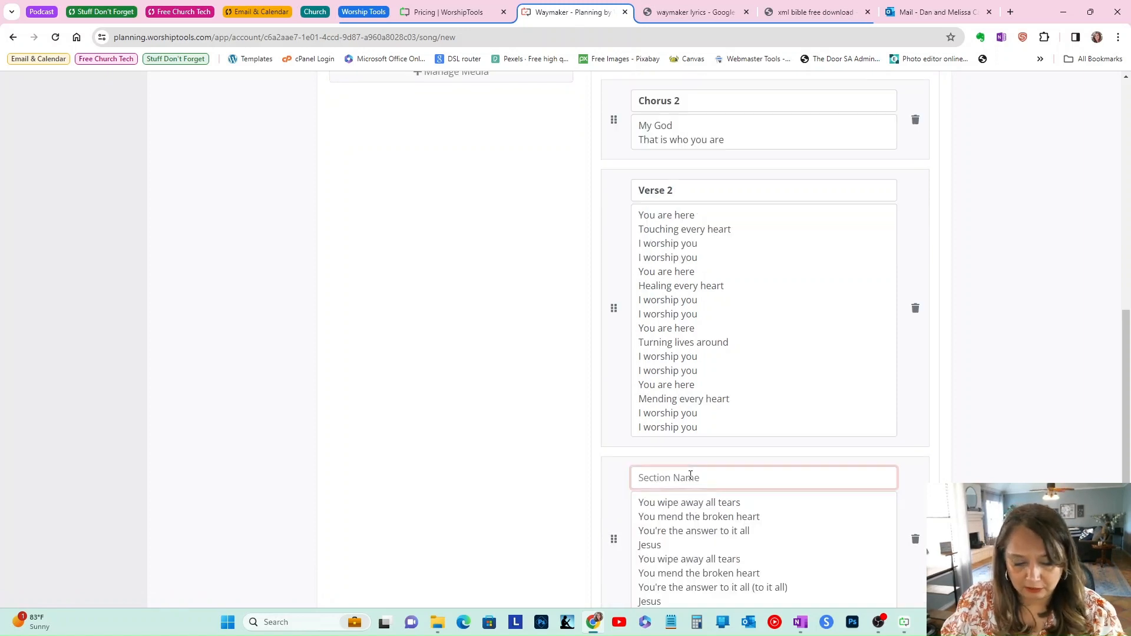
text(Bridge)
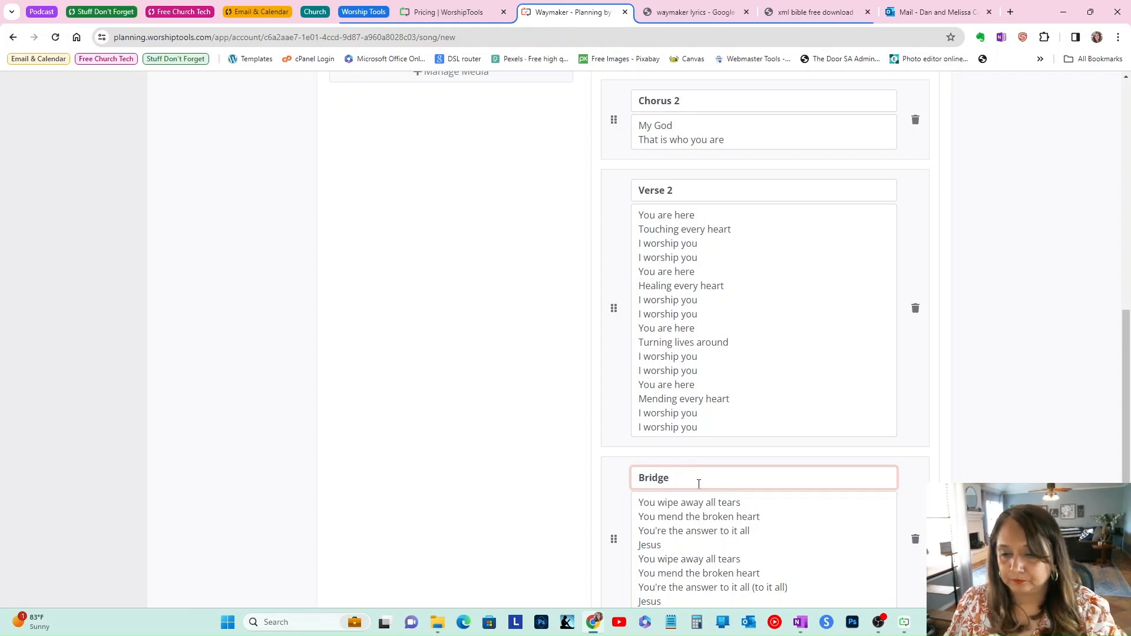
Step: Save the new Waymaker song
scroll(713, 476, down, 2)
scroll(825, 240, up, 11)
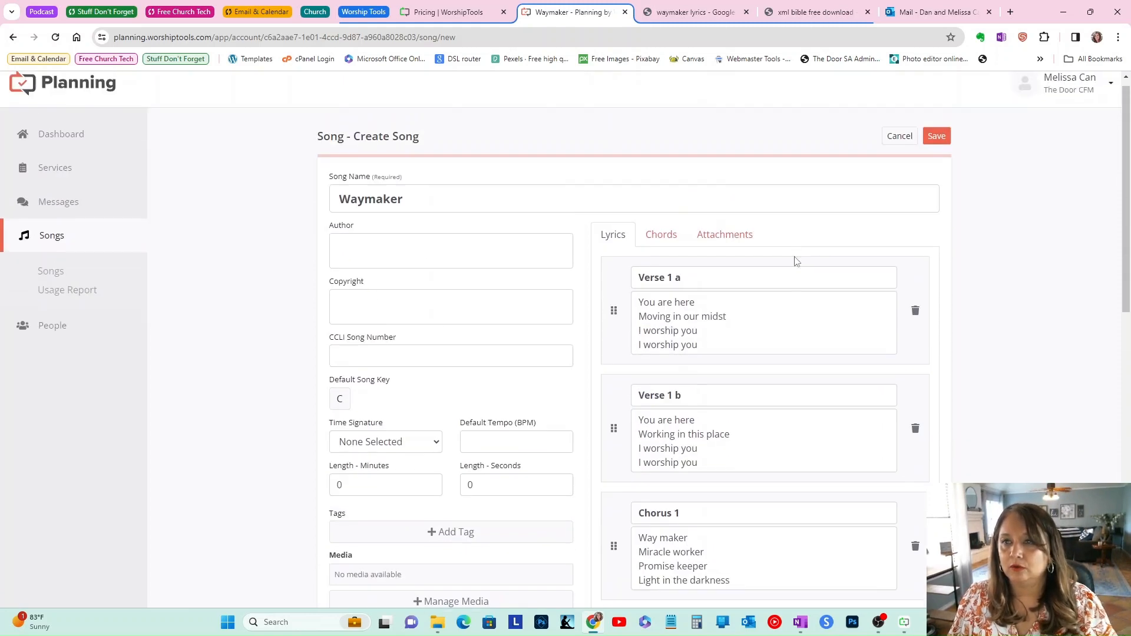
click(939, 136)
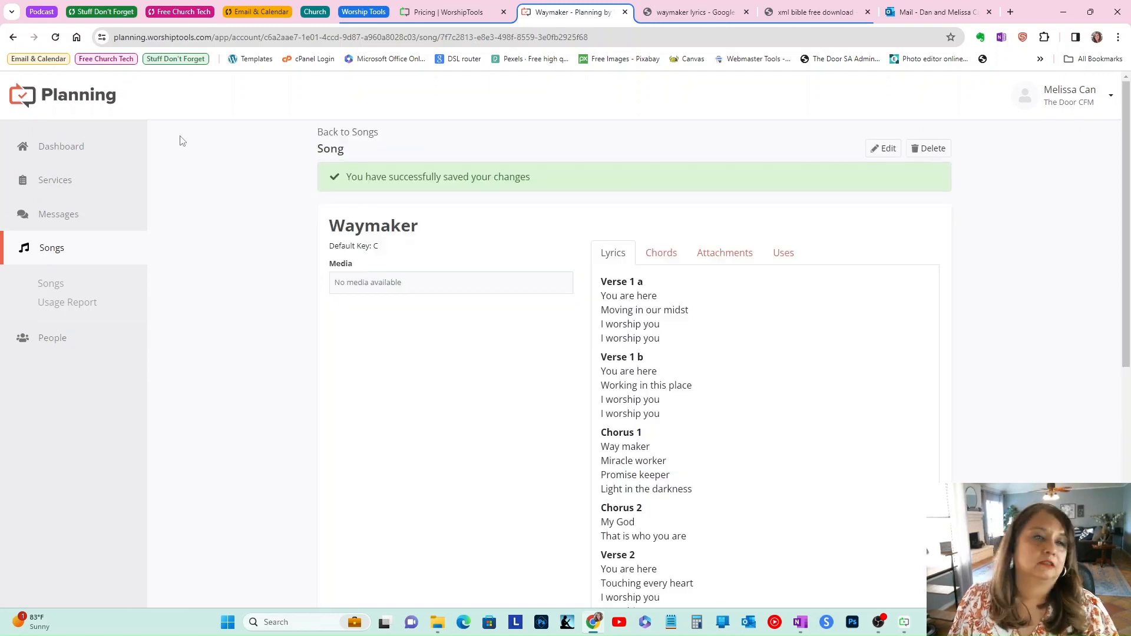
Step: Open the Service Types page under Services
click(78, 147)
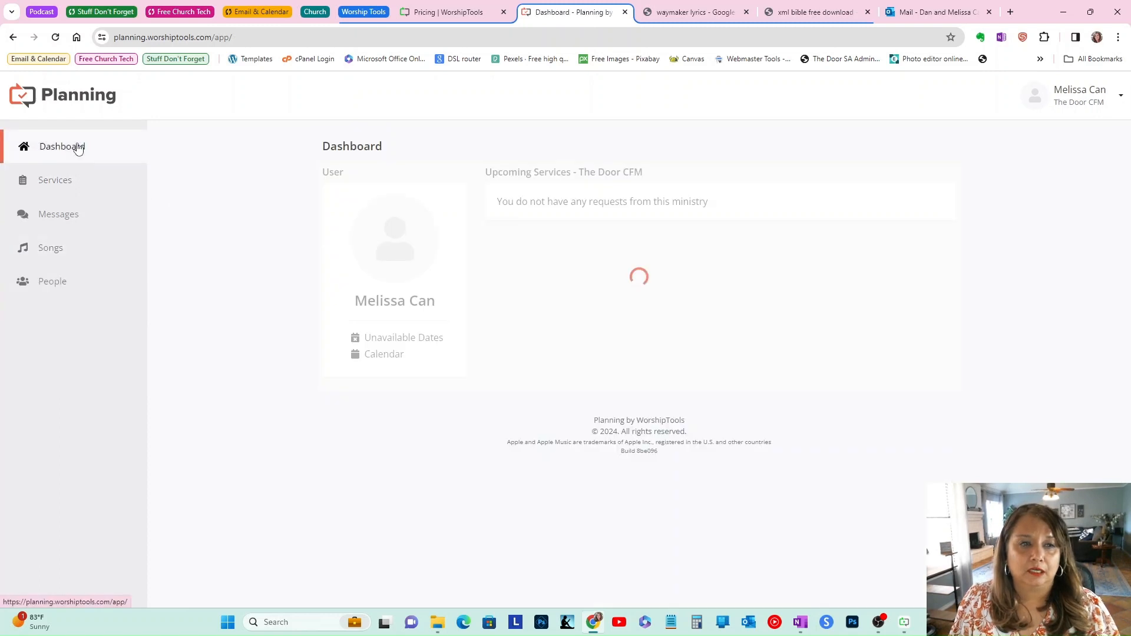
click(63, 185)
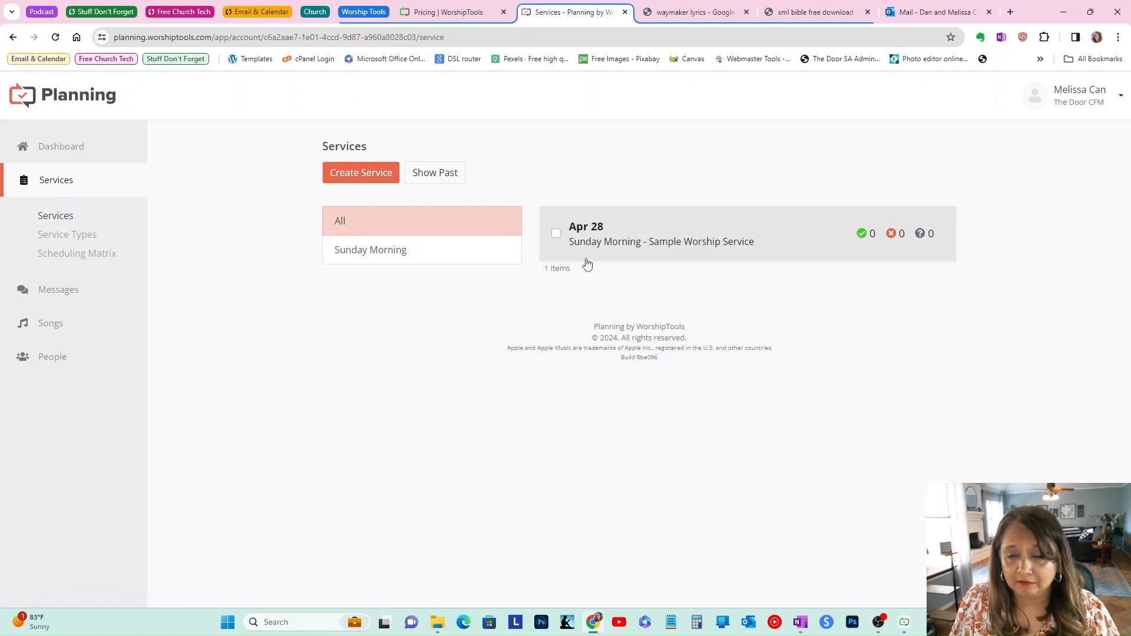
click(74, 236)
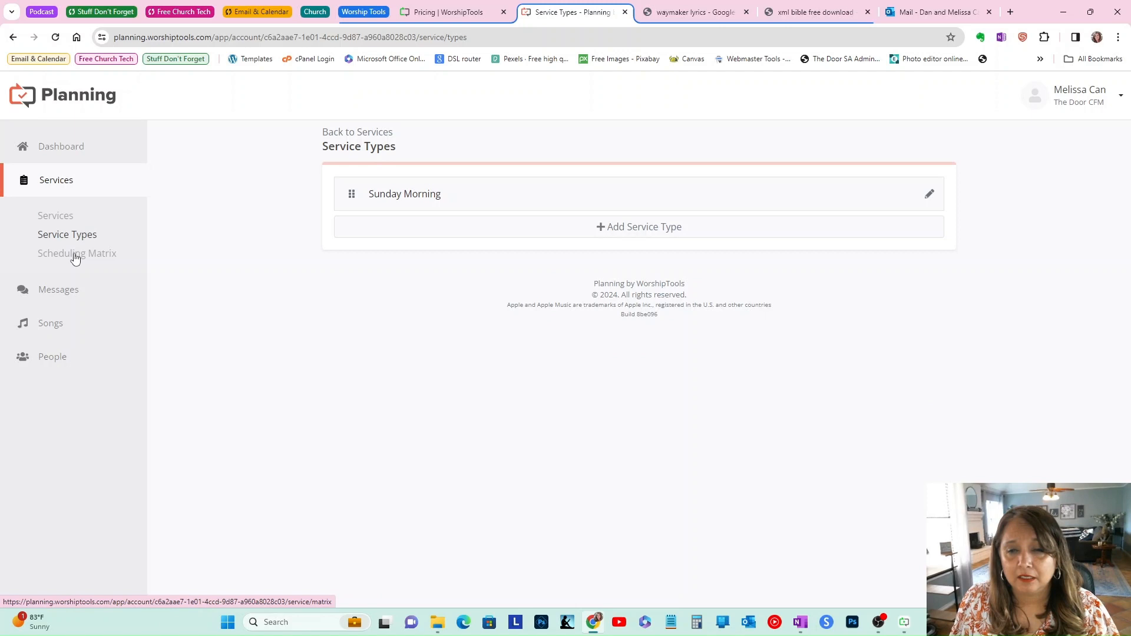
Step: Browse the Service Types, the Scheduling Matrix and the Services list
click(574, 226)
click(699, 293)
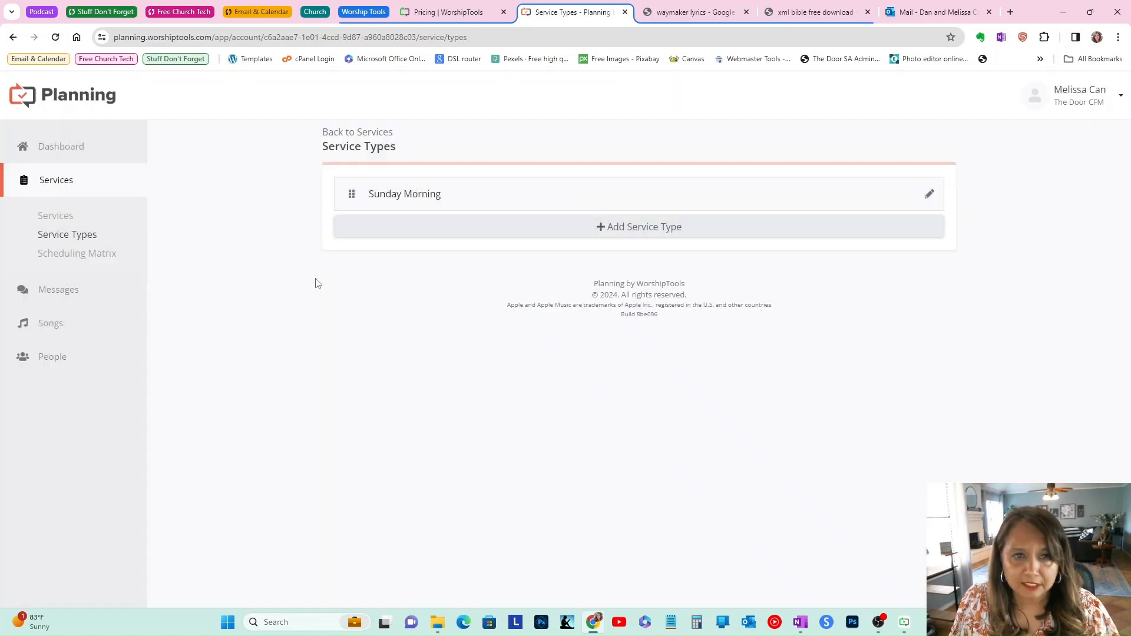
click(60, 259)
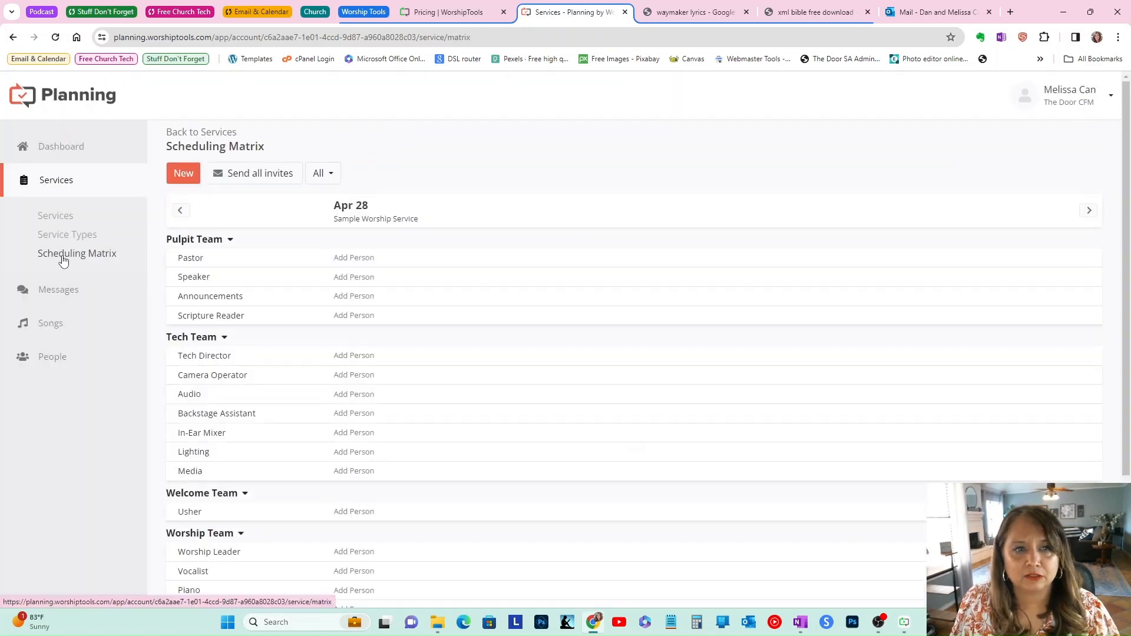
click(52, 356)
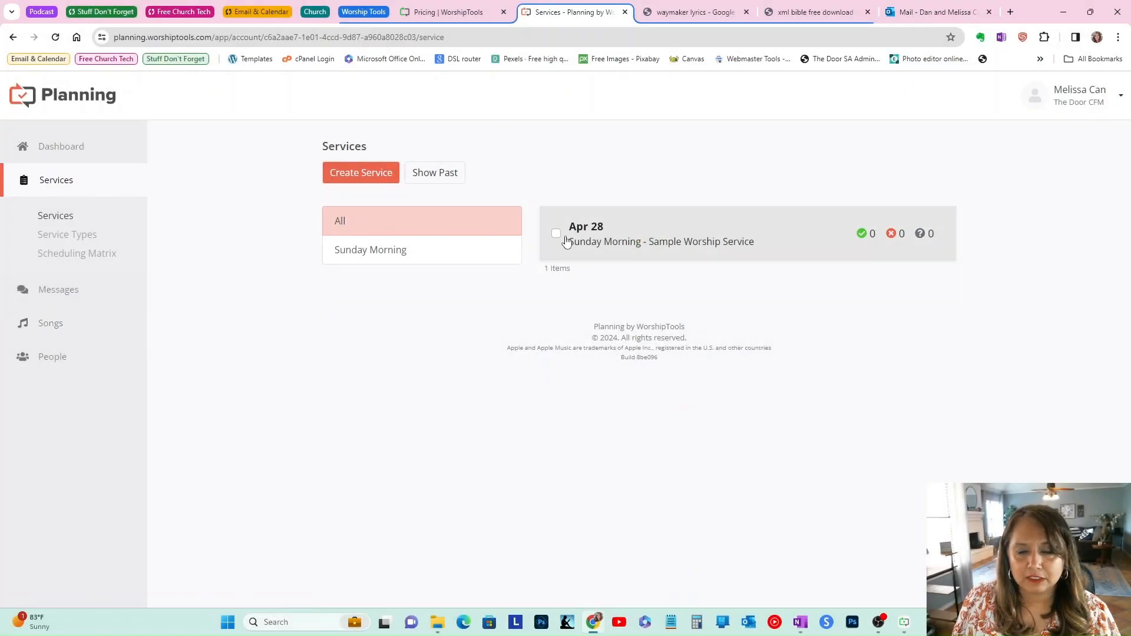
Step: Open the Apr 28 Sunday Morning sample service and delete its Presenter Overview item
click(566, 243)
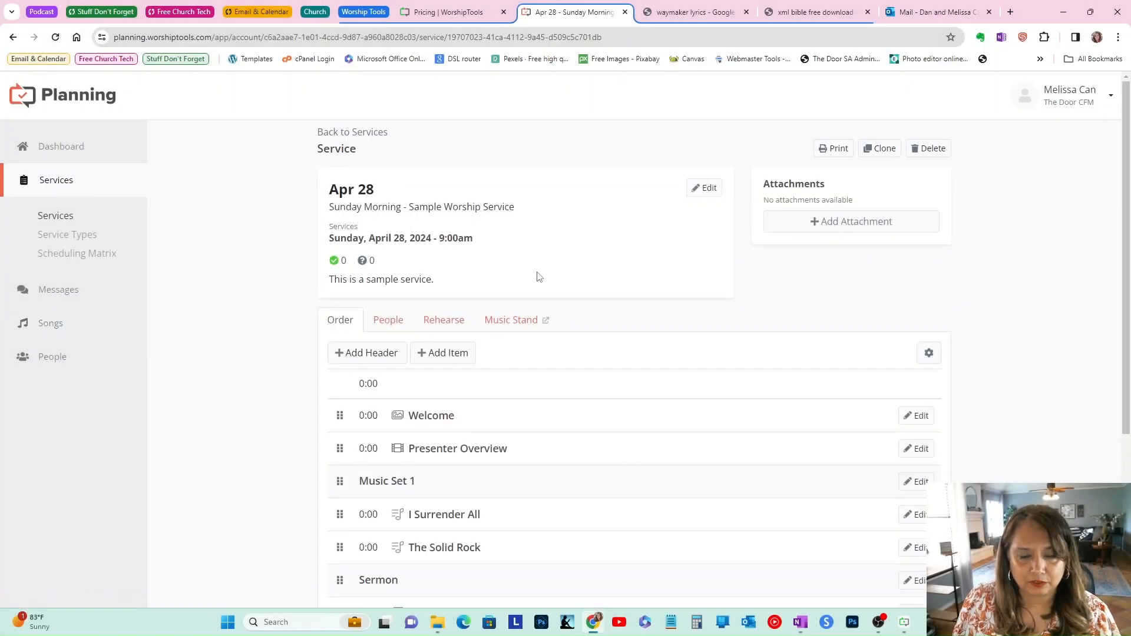
scroll(539, 277, down, 4)
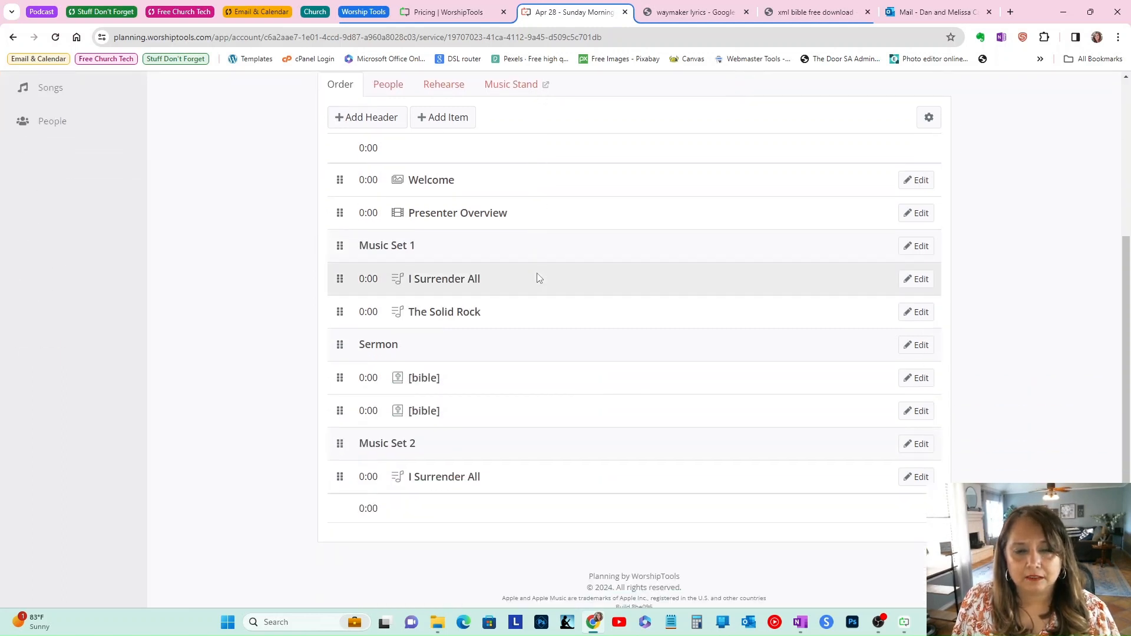
scroll(506, 447, up, 4)
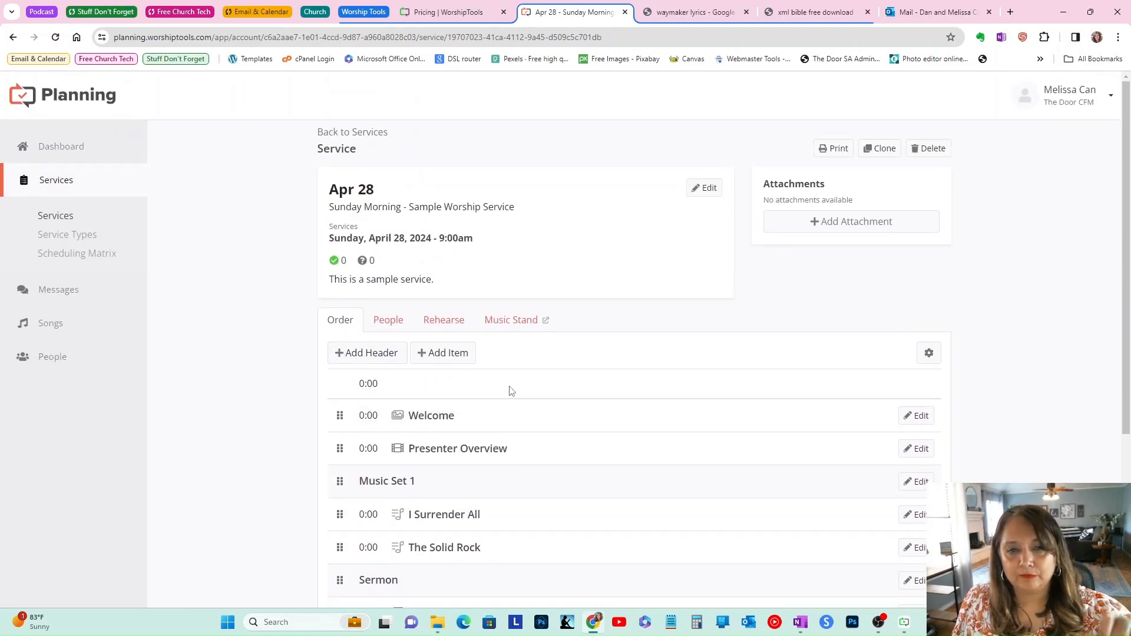
scroll(513, 401, down, 4)
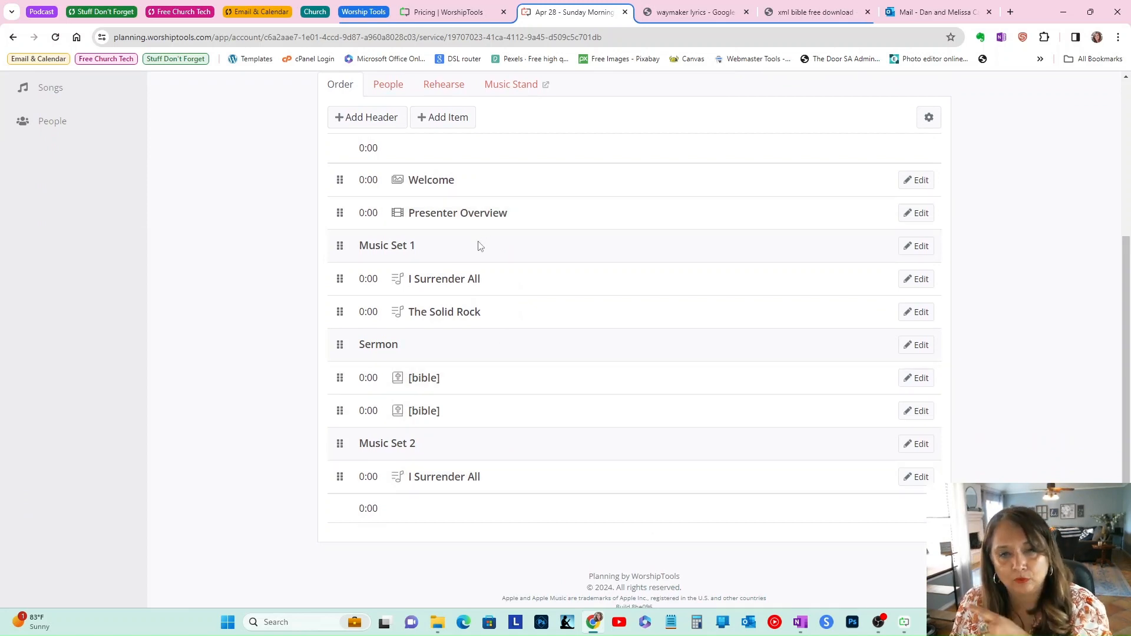
click(916, 213)
click(446, 354)
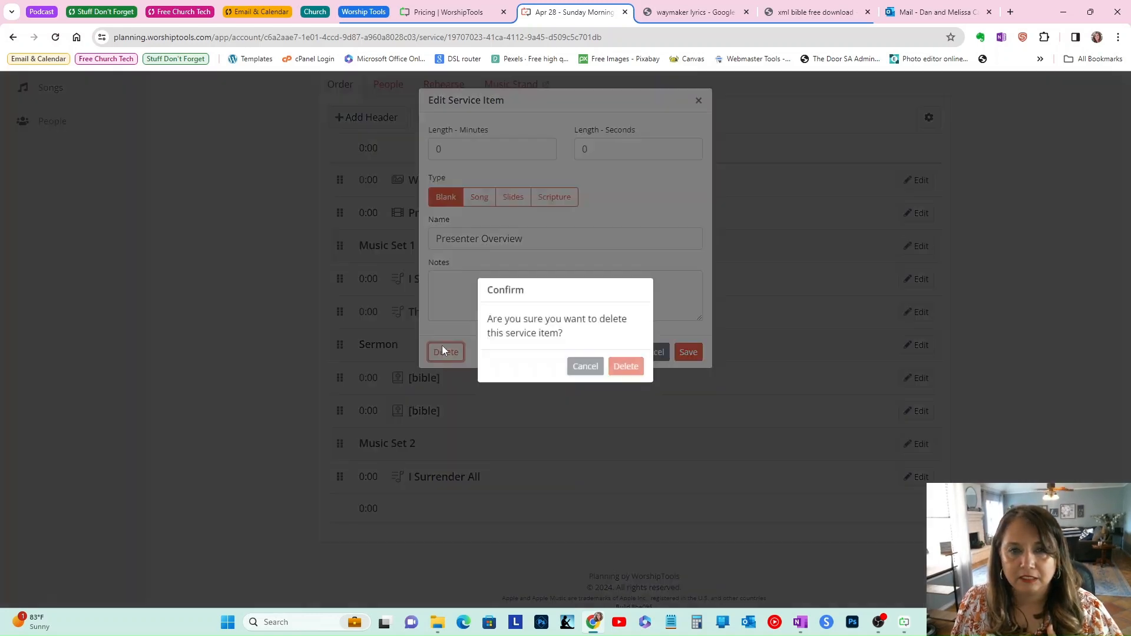
click(627, 372)
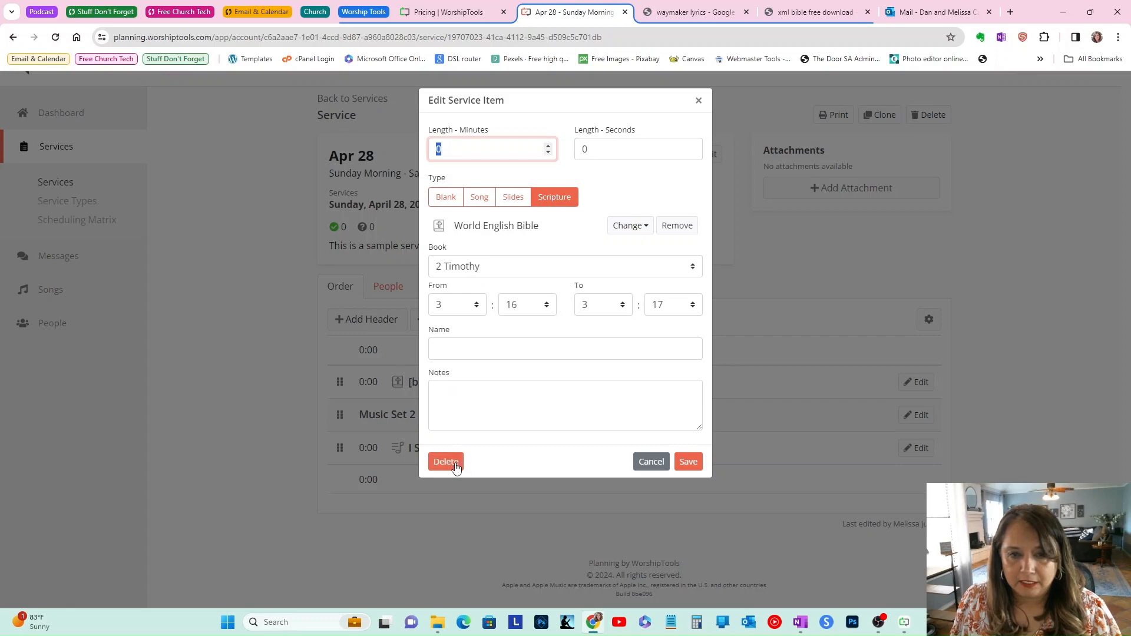
Step: Delete the remaining items, including the Music Set 2 header and its song, from the service order
click(455, 464)
click(625, 376)
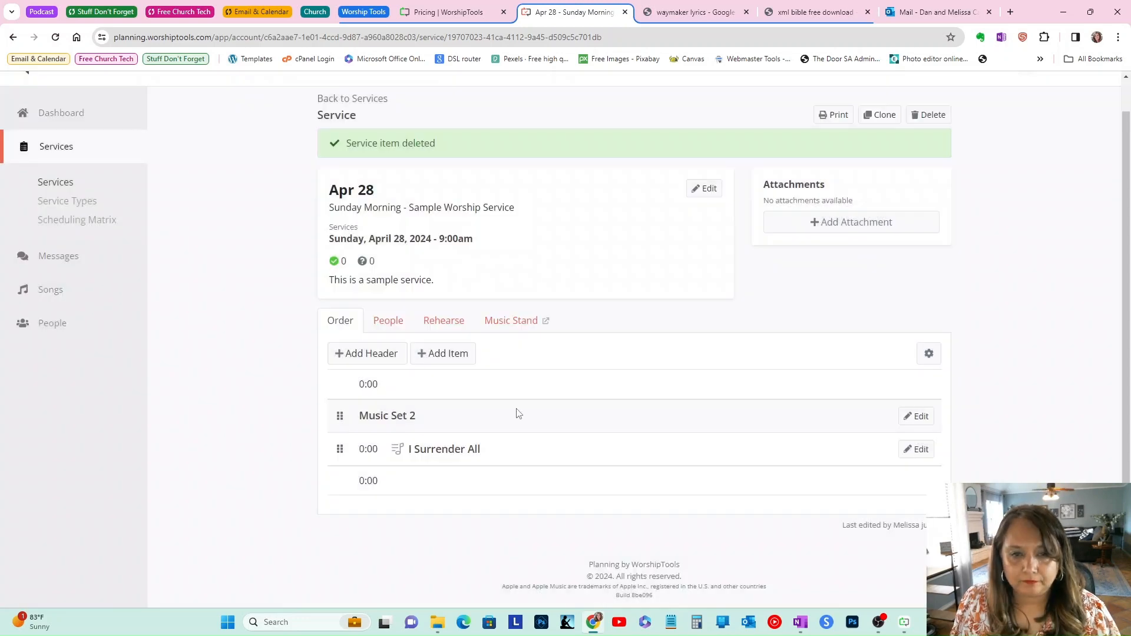
click(916, 415)
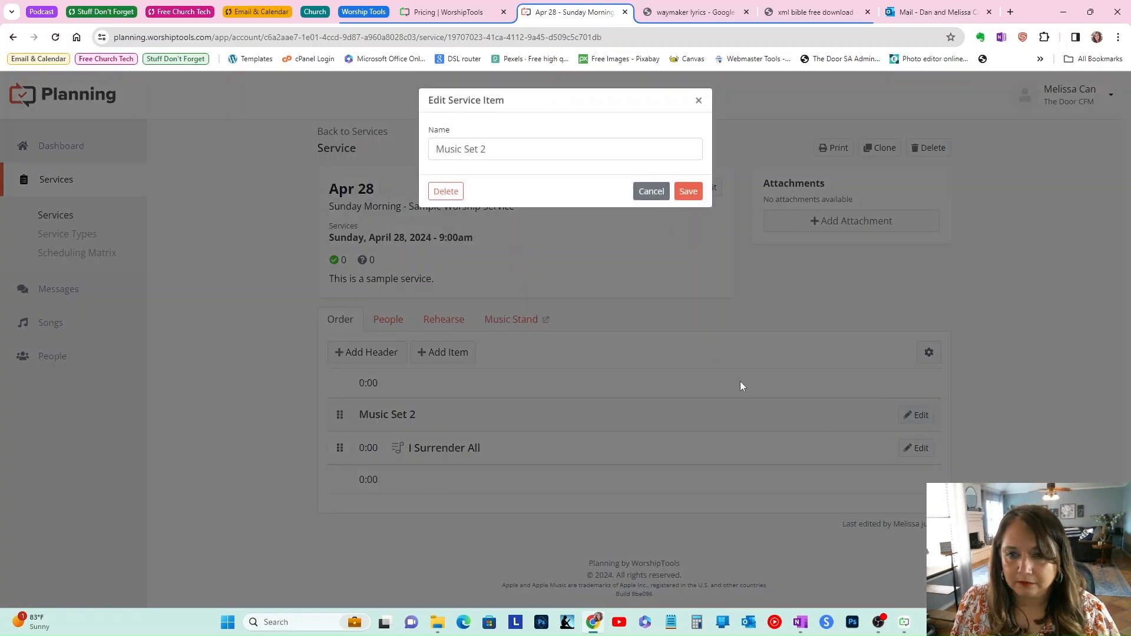
click(446, 191)
Step: Add the Waymaker song from the library as a new song item in the service and save it
click(451, 389)
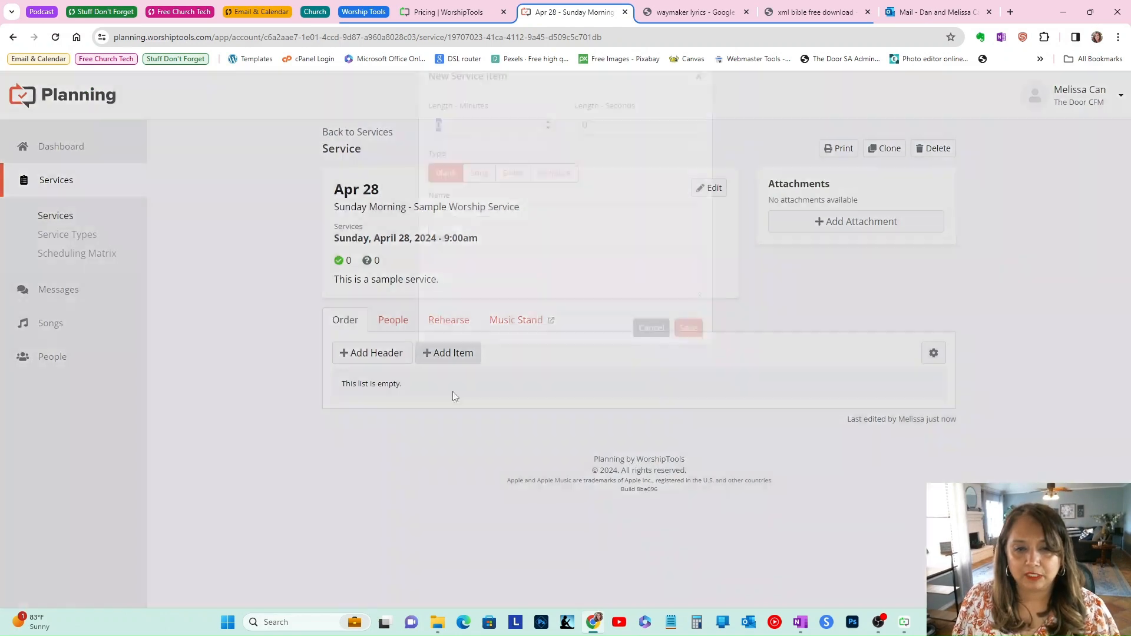
click(485, 201)
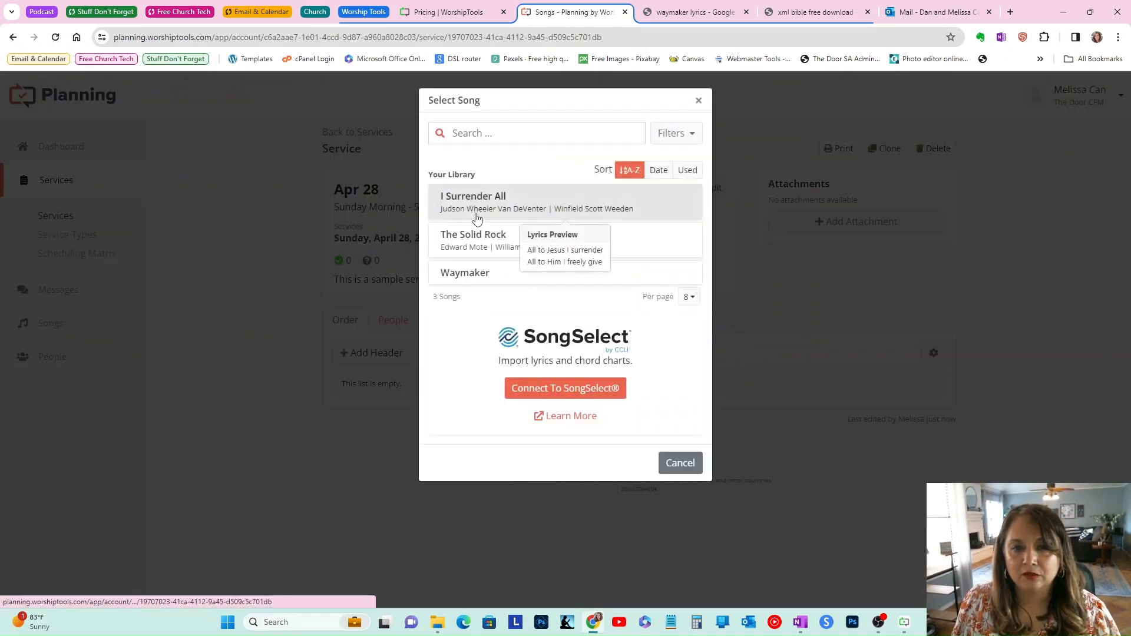
click(471, 270)
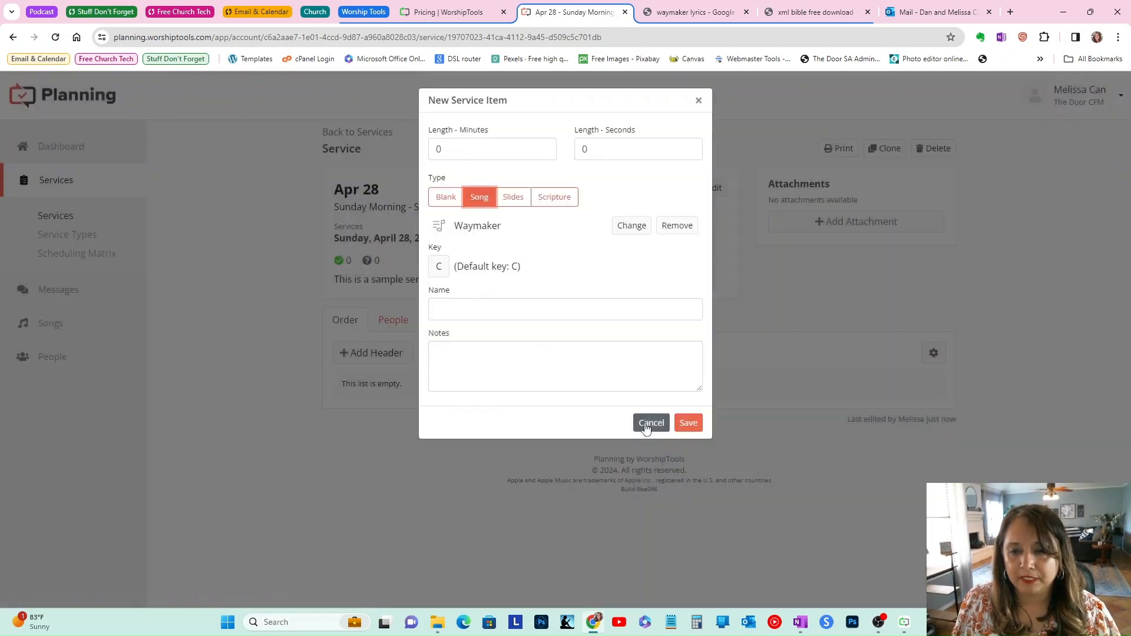
click(687, 423)
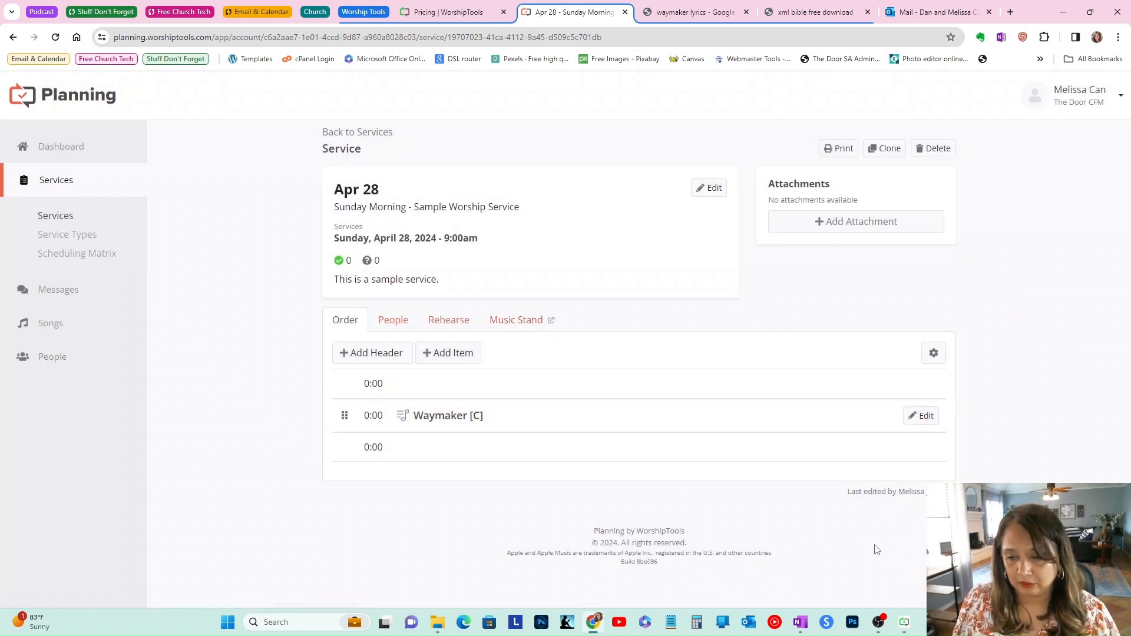
Step: Switch to the Presenter app, open the Sample Worship Service and show Waymaker's Verse 2 slide
click(52, 99)
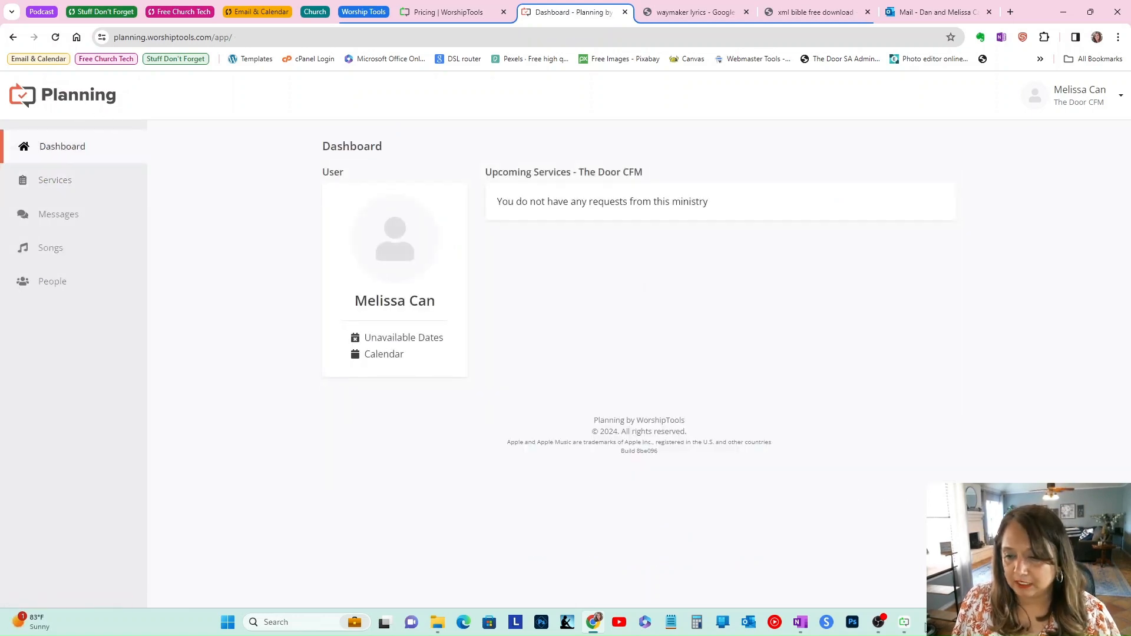
click(904, 622)
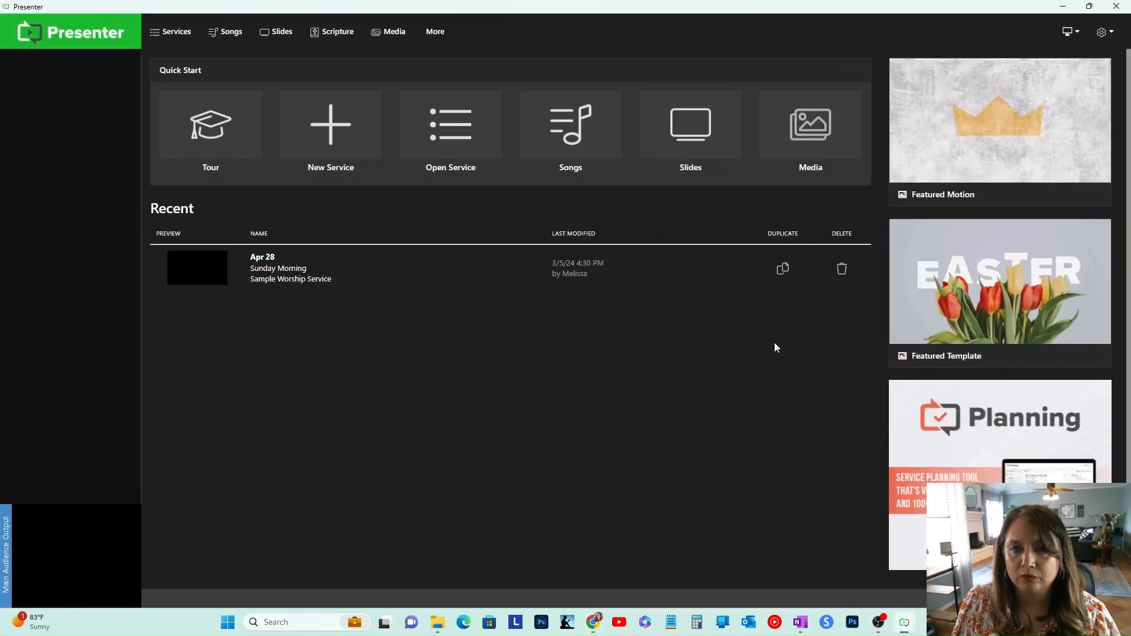
click(313, 287)
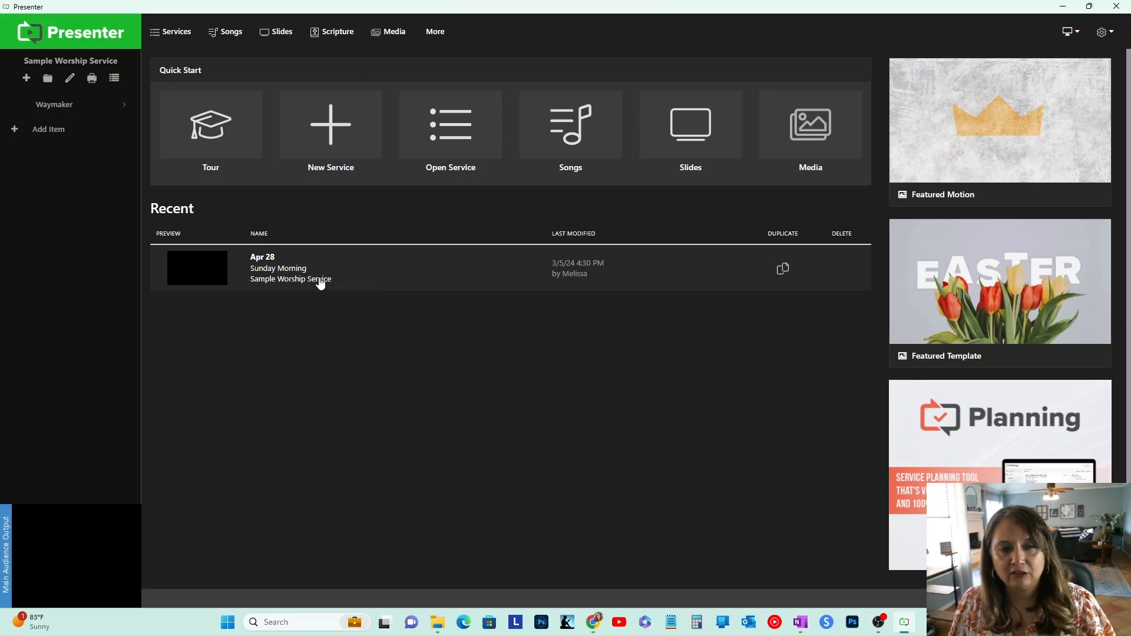
click(57, 111)
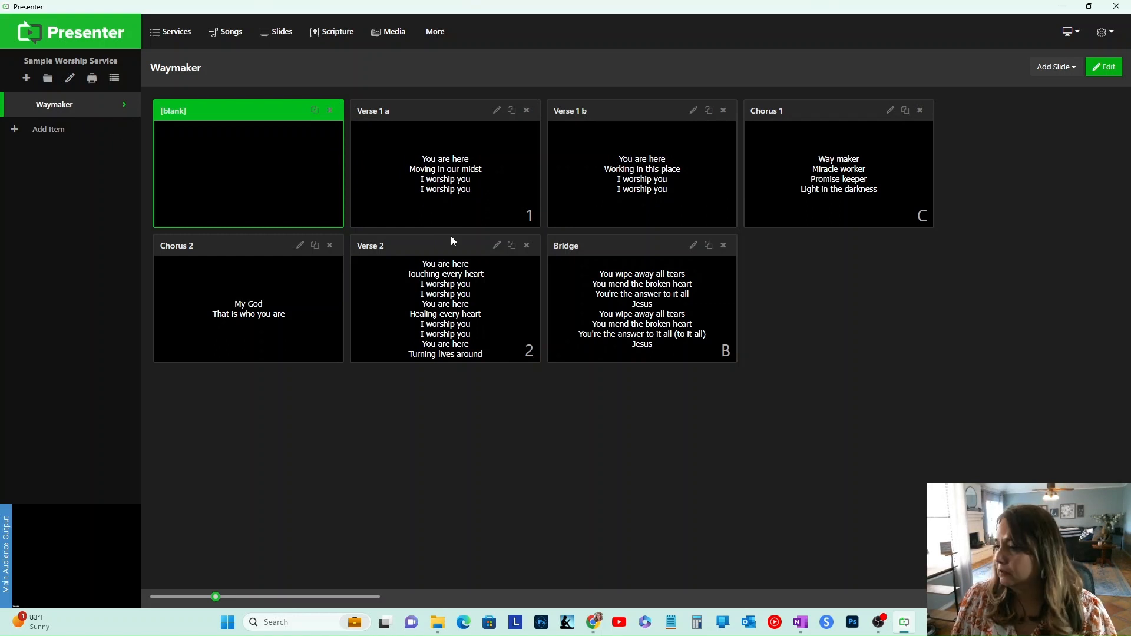
click(447, 295)
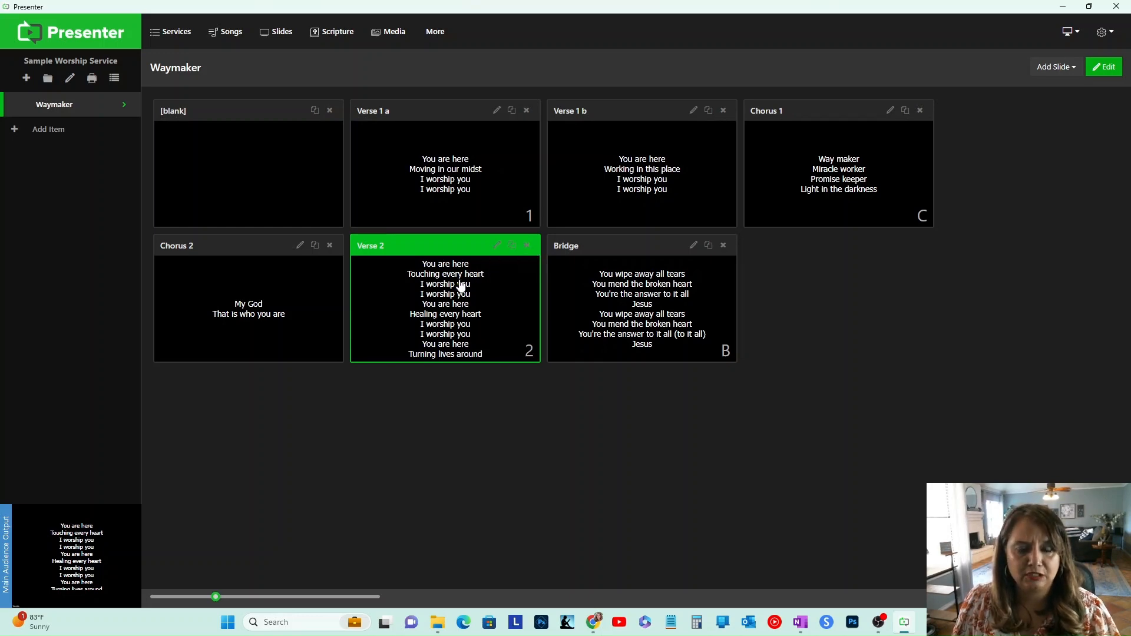
drag(215, 597, 243, 606)
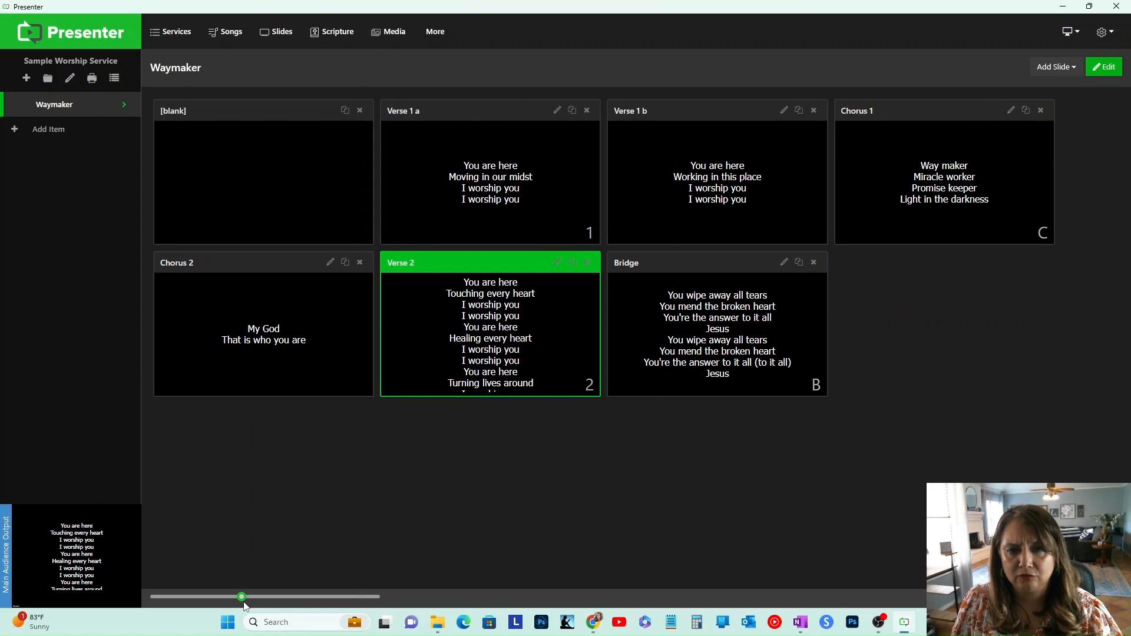
drag(243, 605, 239, 605)
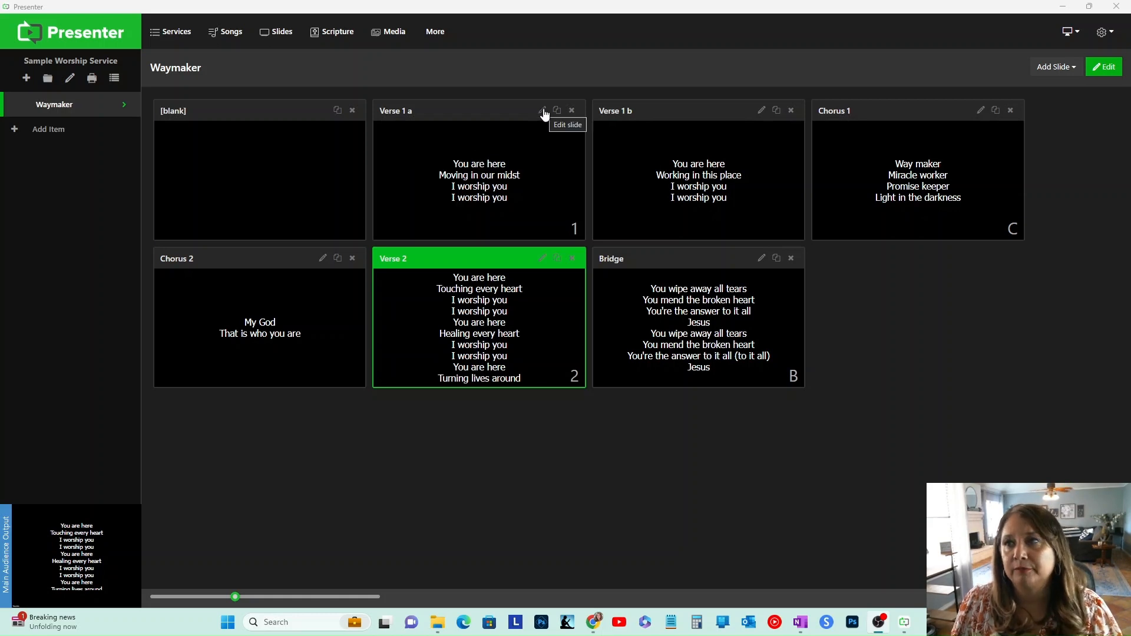
click(1106, 69)
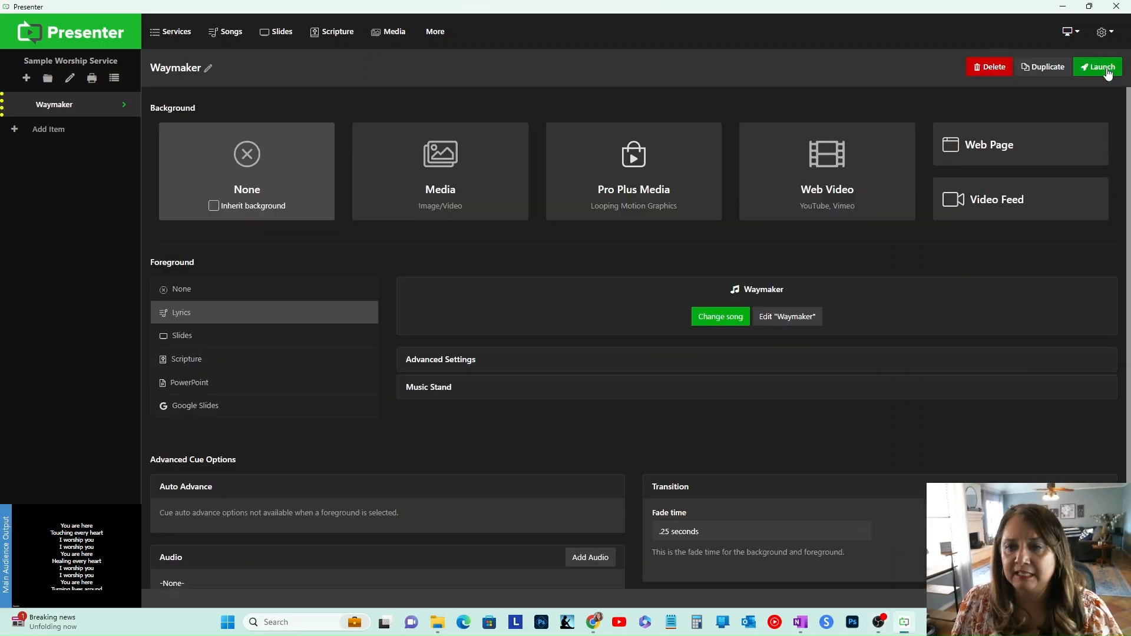
click(1095, 74)
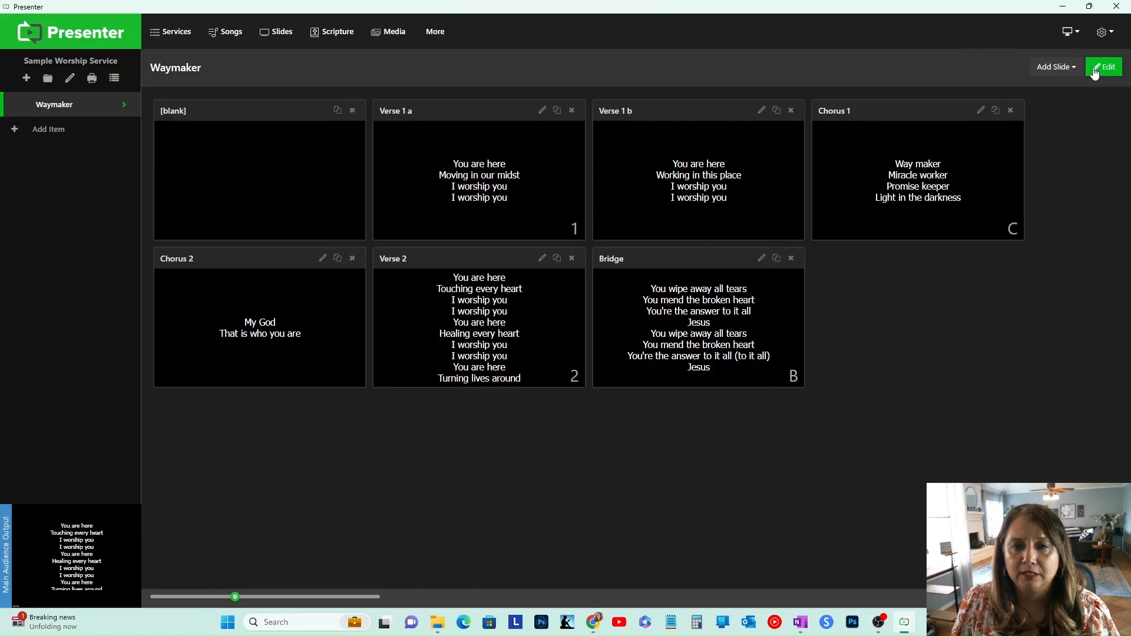
Step: Open the Waymaker song editor and step through its Verse, Chorus and Verse 2 slides
click(542, 111)
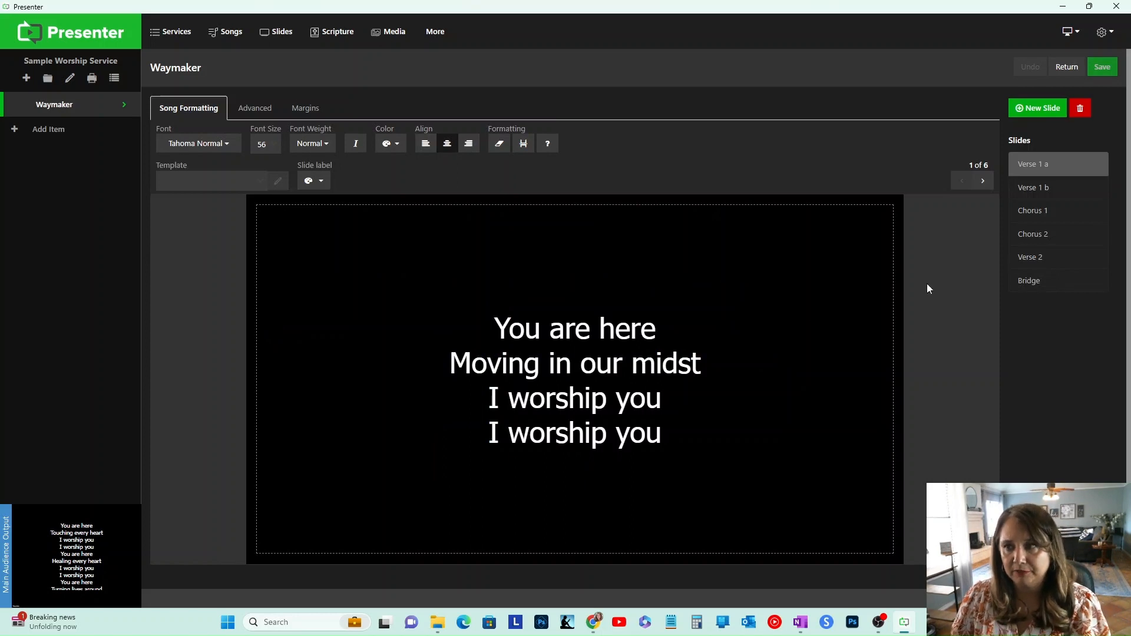
click(1063, 193)
click(1063, 217)
click(1063, 237)
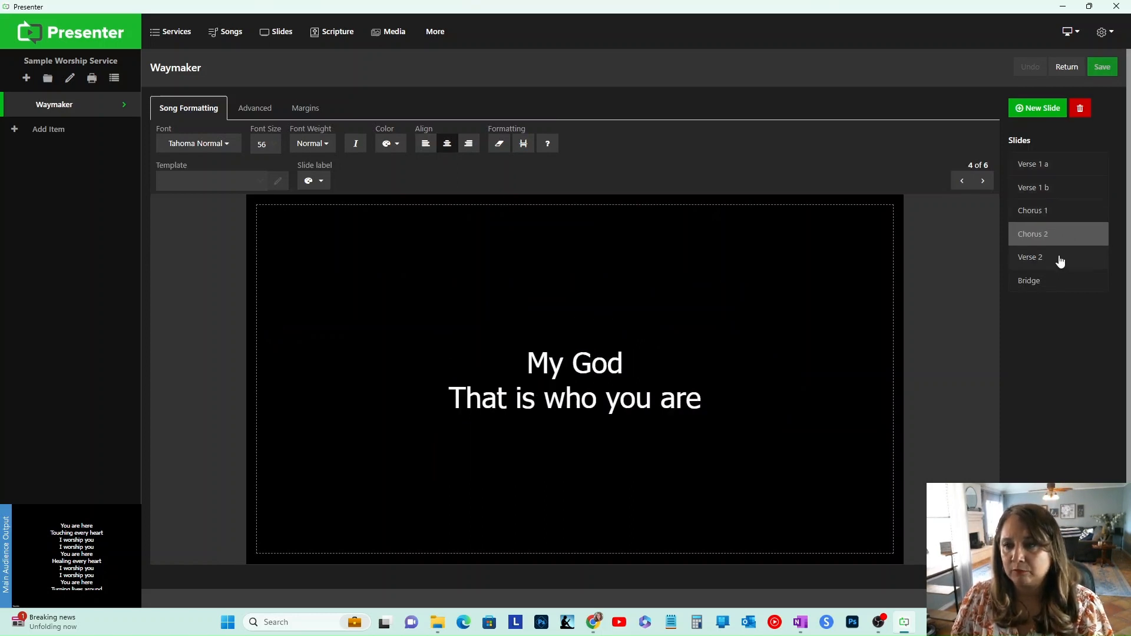
click(1060, 261)
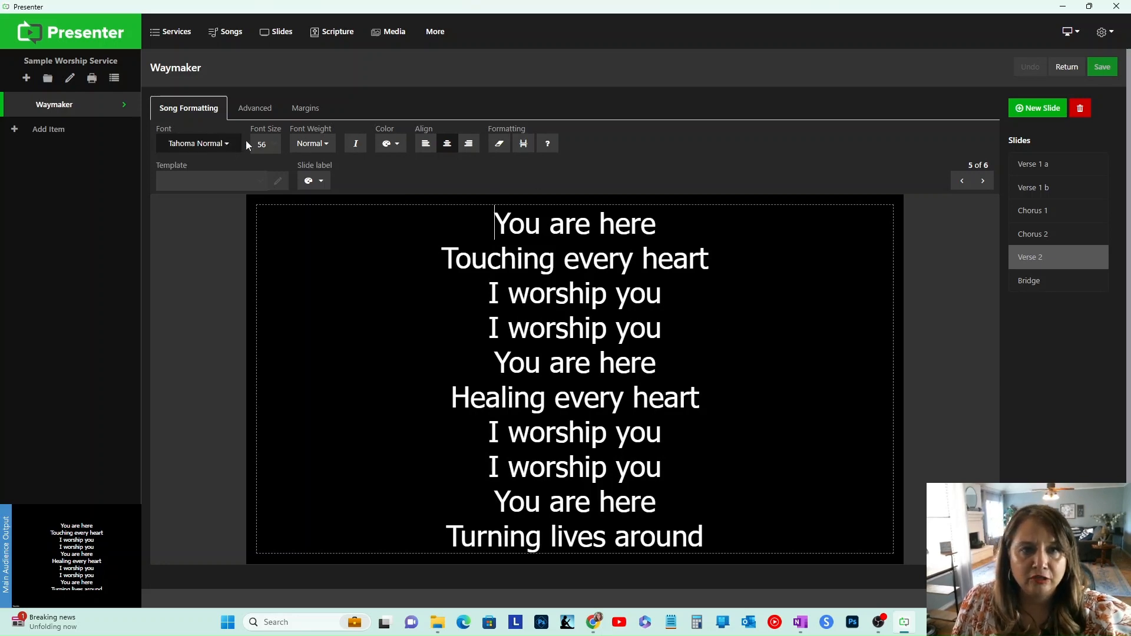
Step: Reformat the song's slides to a maximum of 4 lines per slide
click(526, 145)
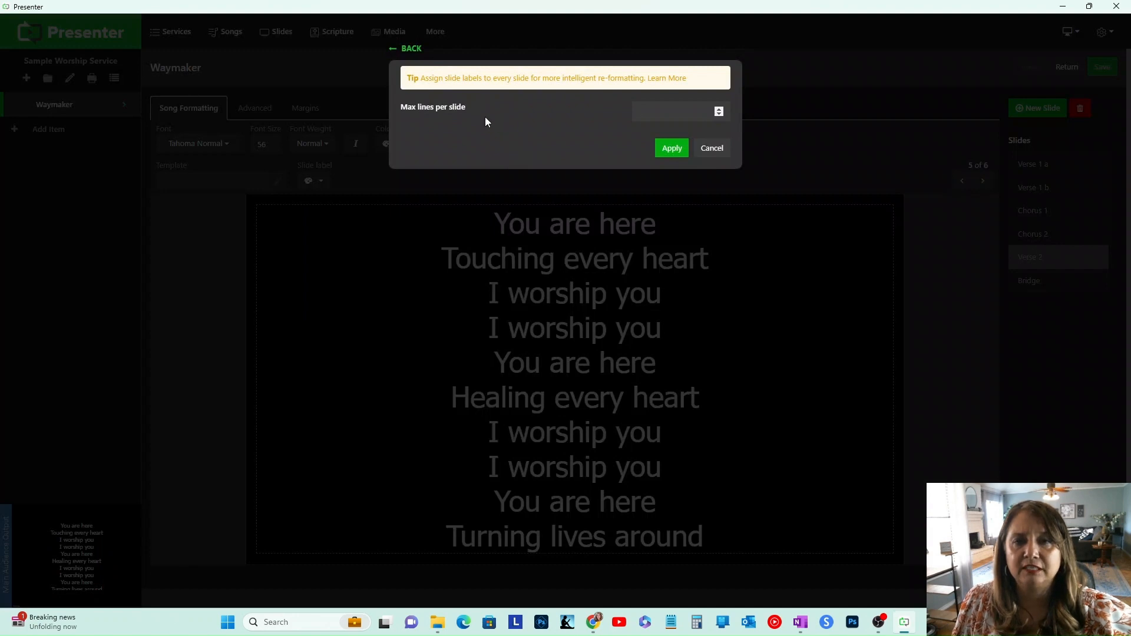
click(651, 110)
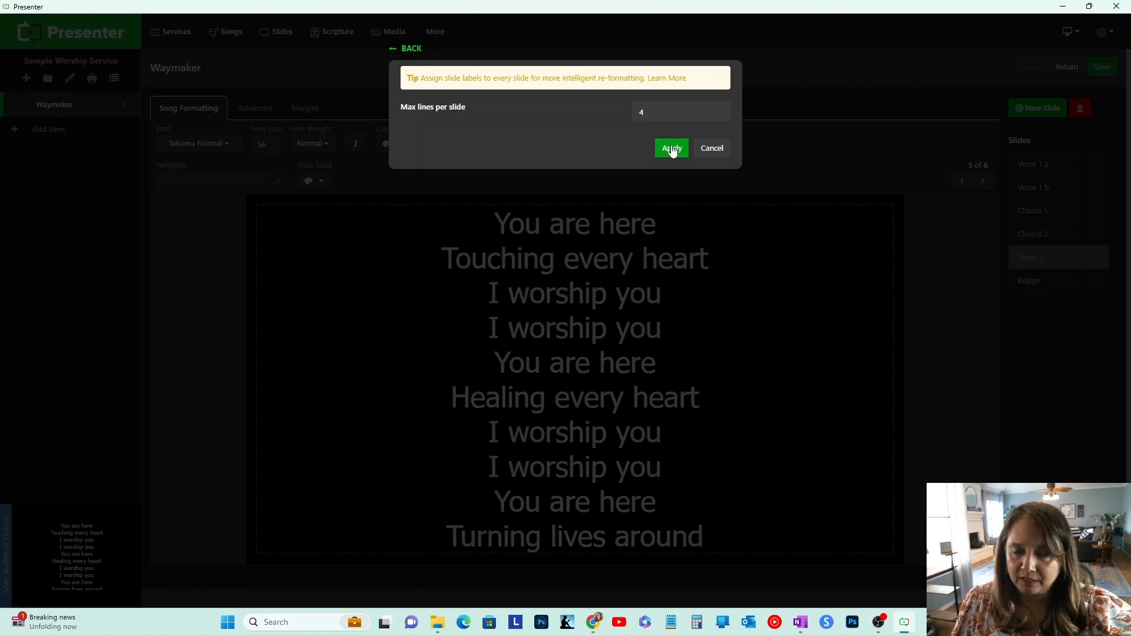
click(670, 149)
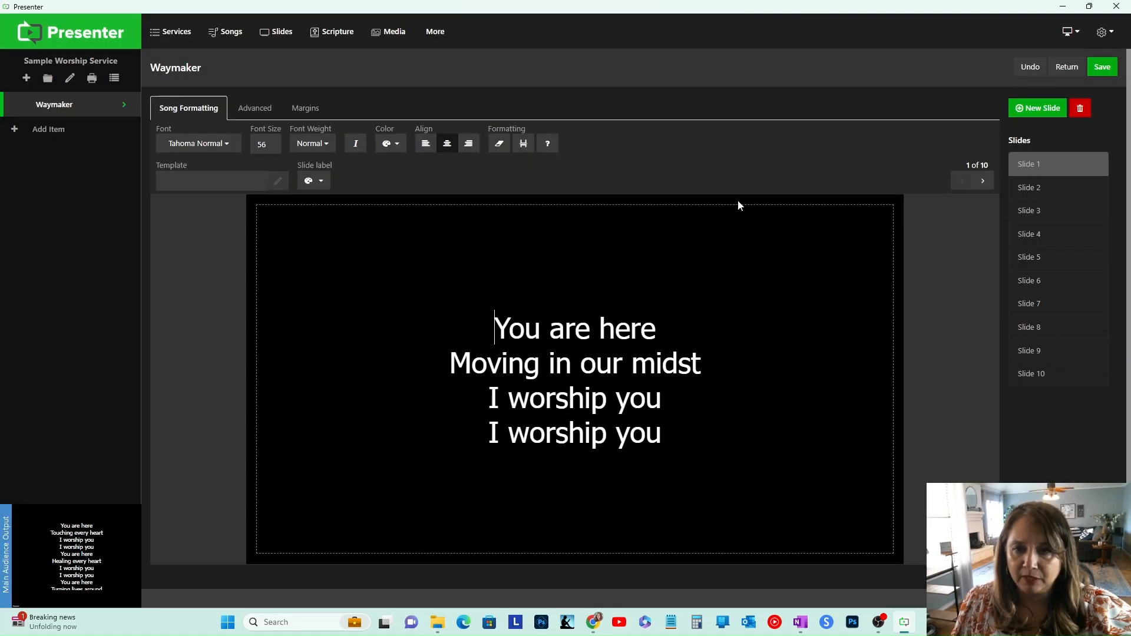
Step: Step through the first three reformatted slides of Waymaker and save the song
click(1081, 199)
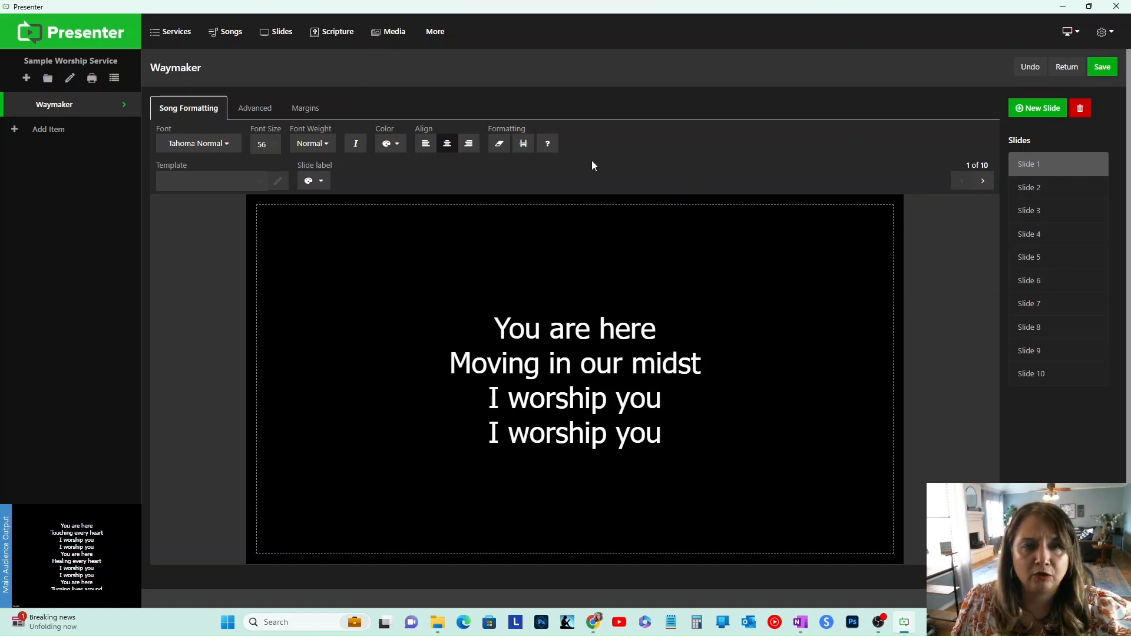
click(1040, 194)
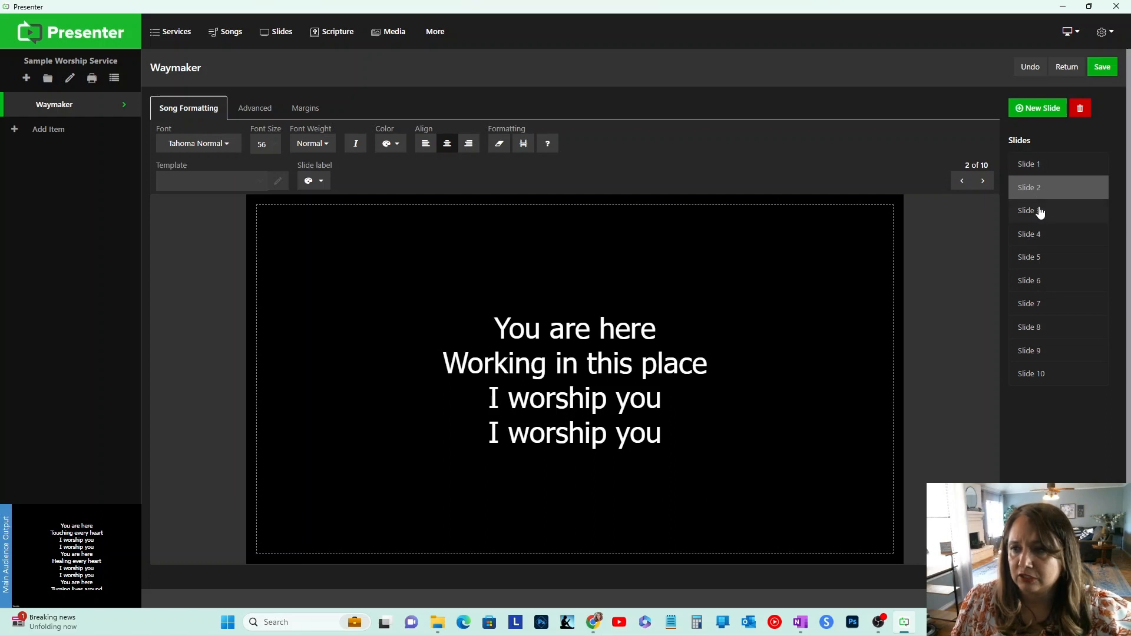
click(1040, 218)
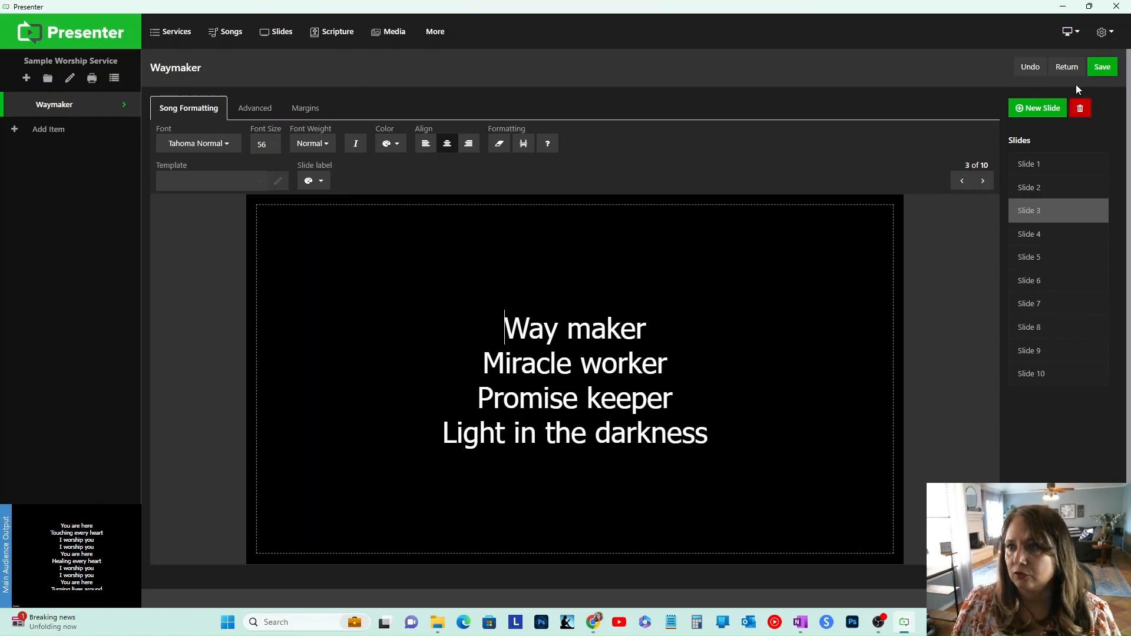
click(1103, 68)
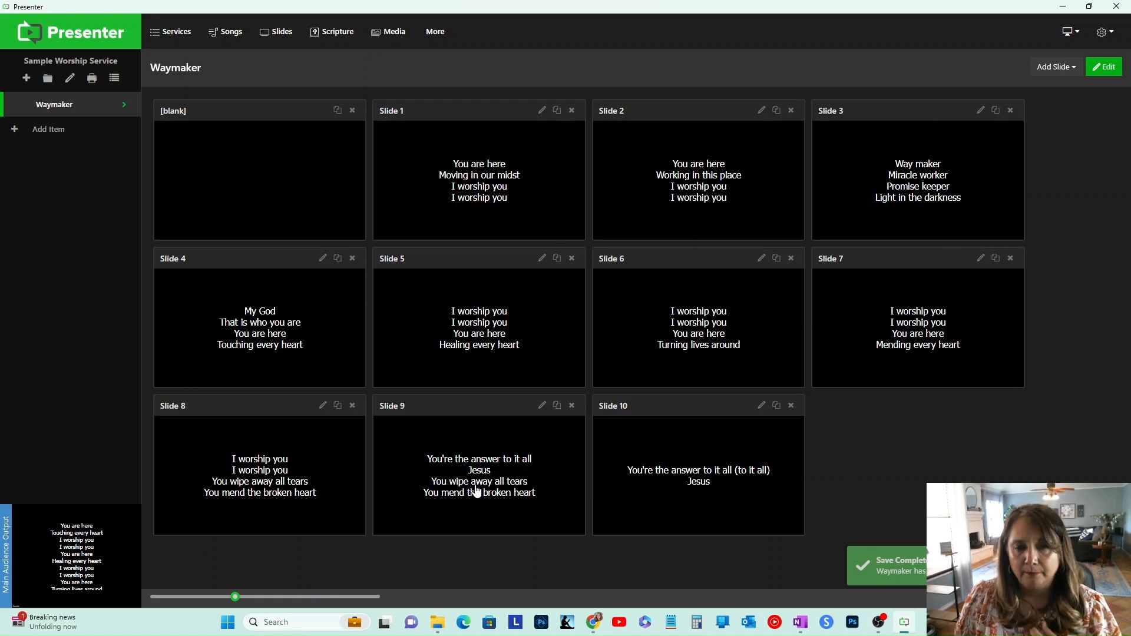
Step: Edit slide 9 so it reads 'You're the answer' then 'To it all, Jesus' on separate lines, and save
click(543, 406)
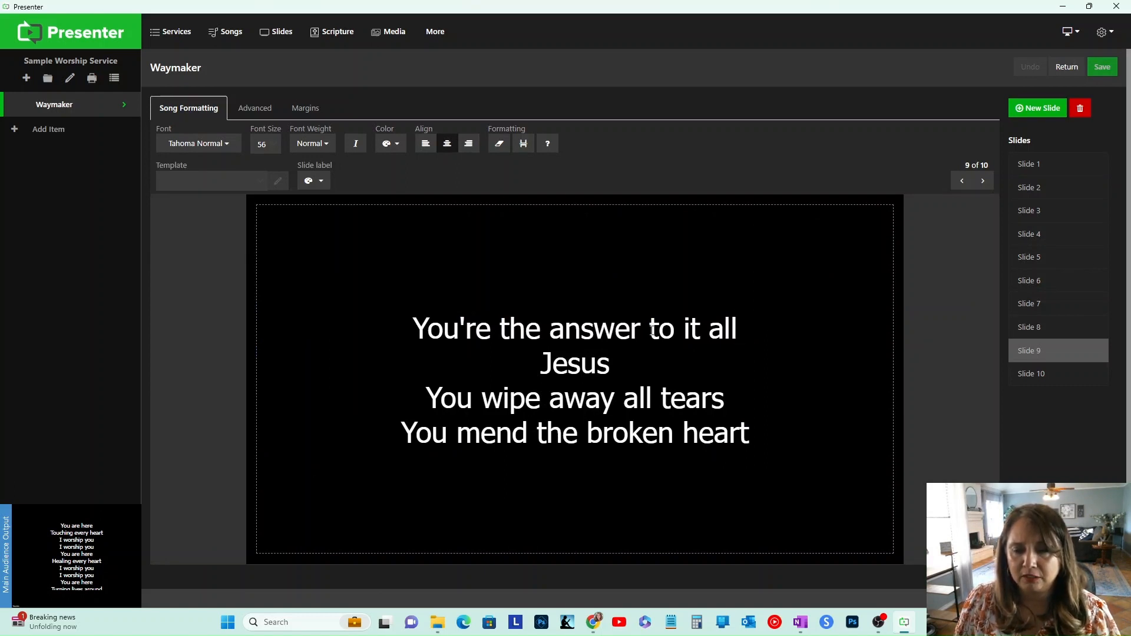
key(Return)
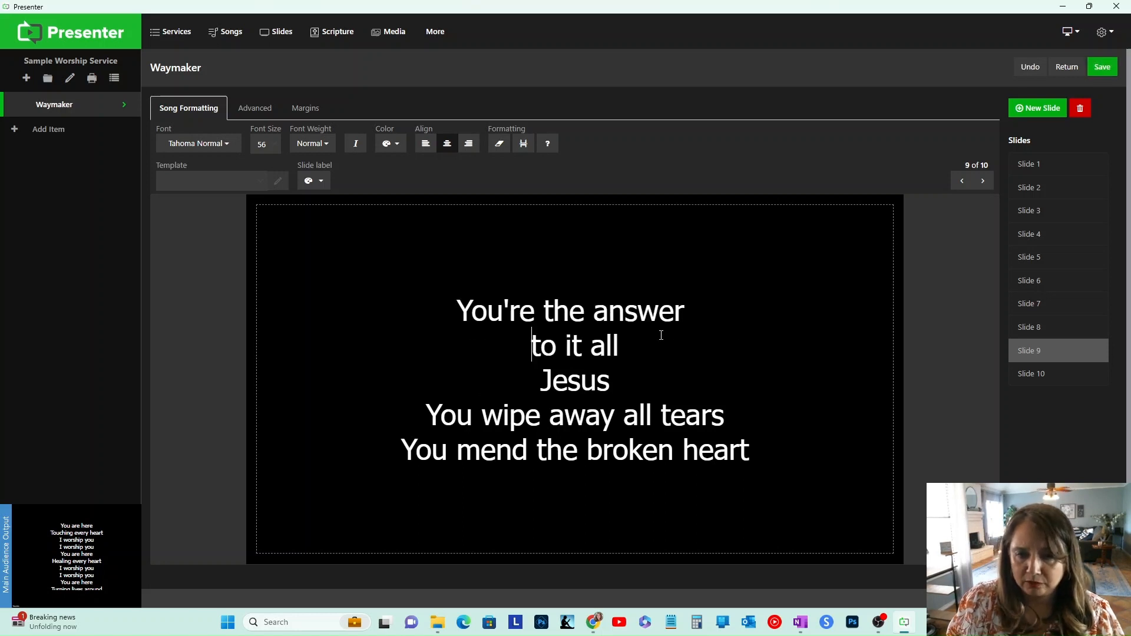
key(Delete)
text(T)
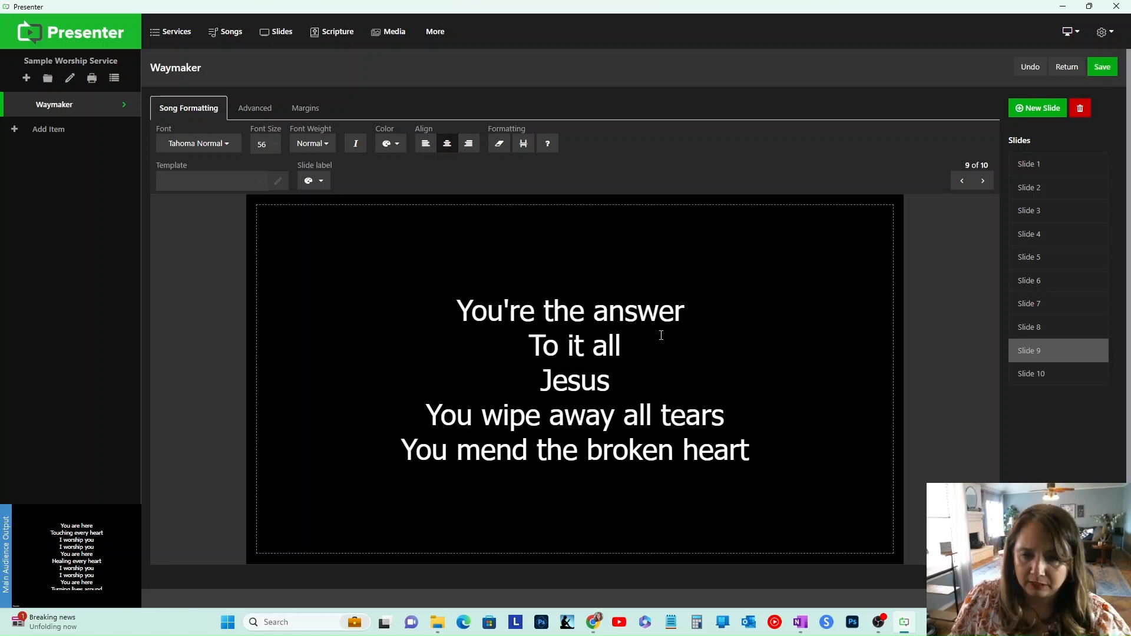
click(654, 345)
key(Delete)
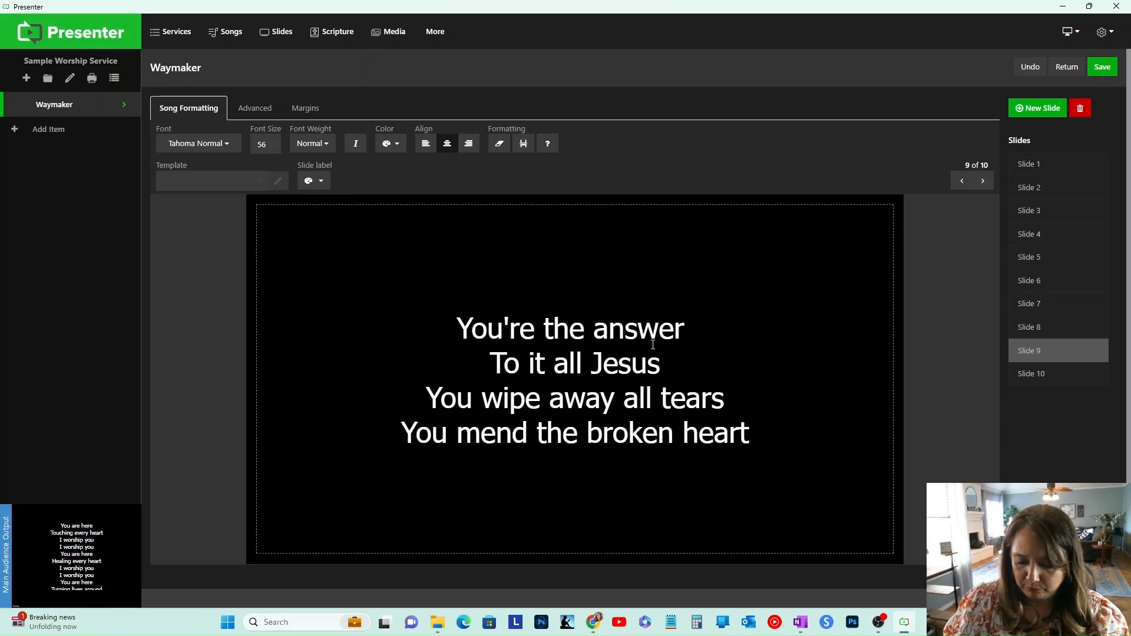
text(,)
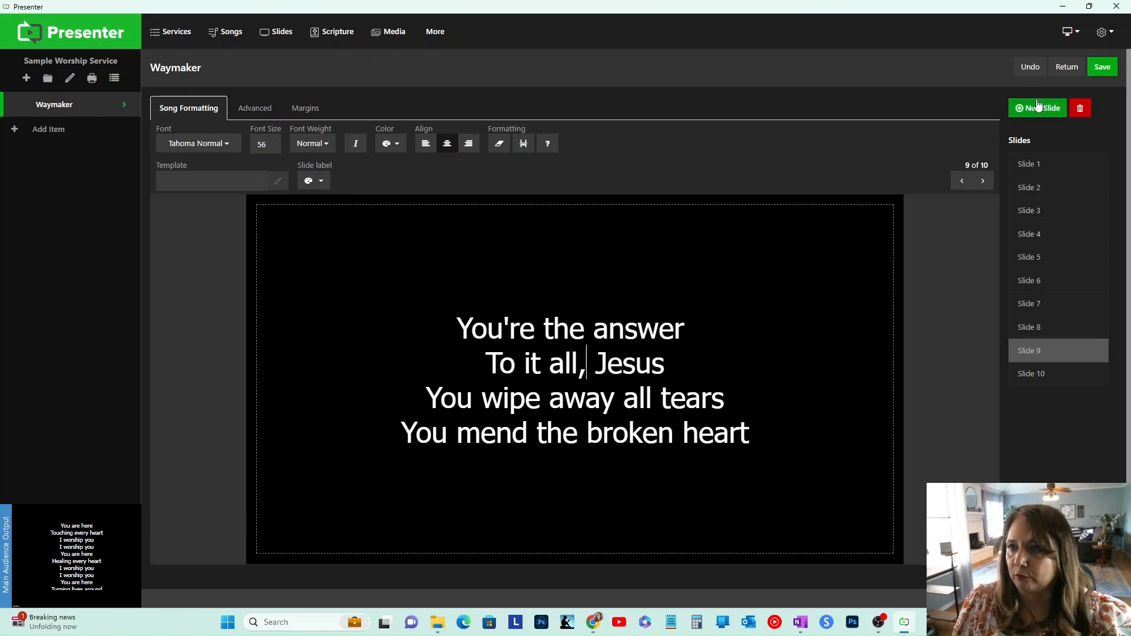
click(1102, 67)
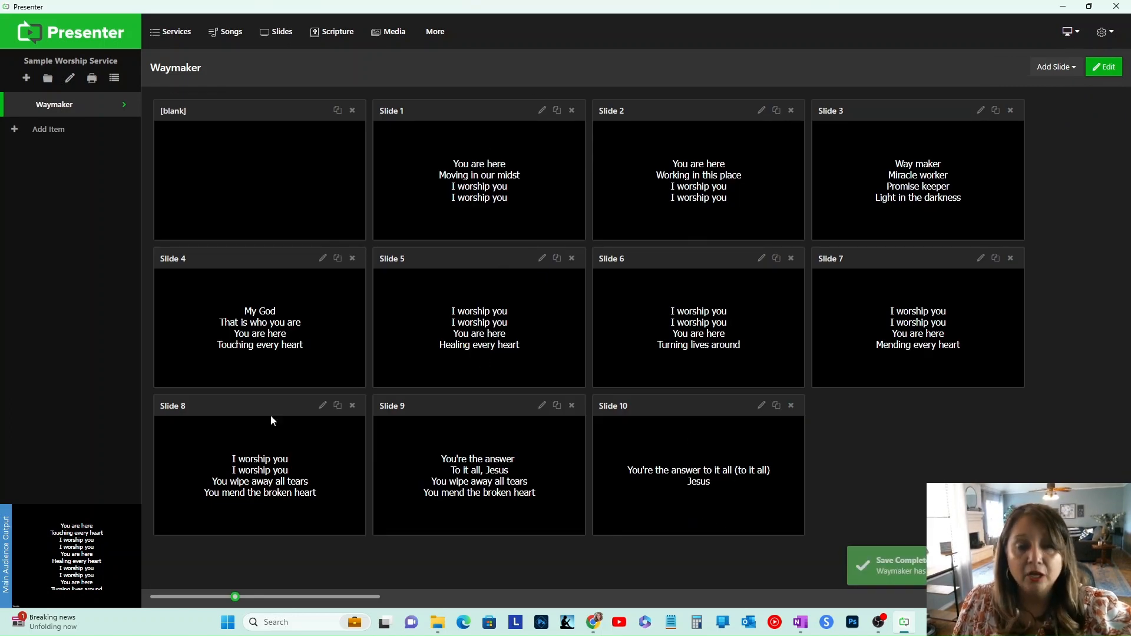
Step: Reformat the song's slides to a maximum of 2 lines per slide, step through slides 2 to 5, and save
click(542, 111)
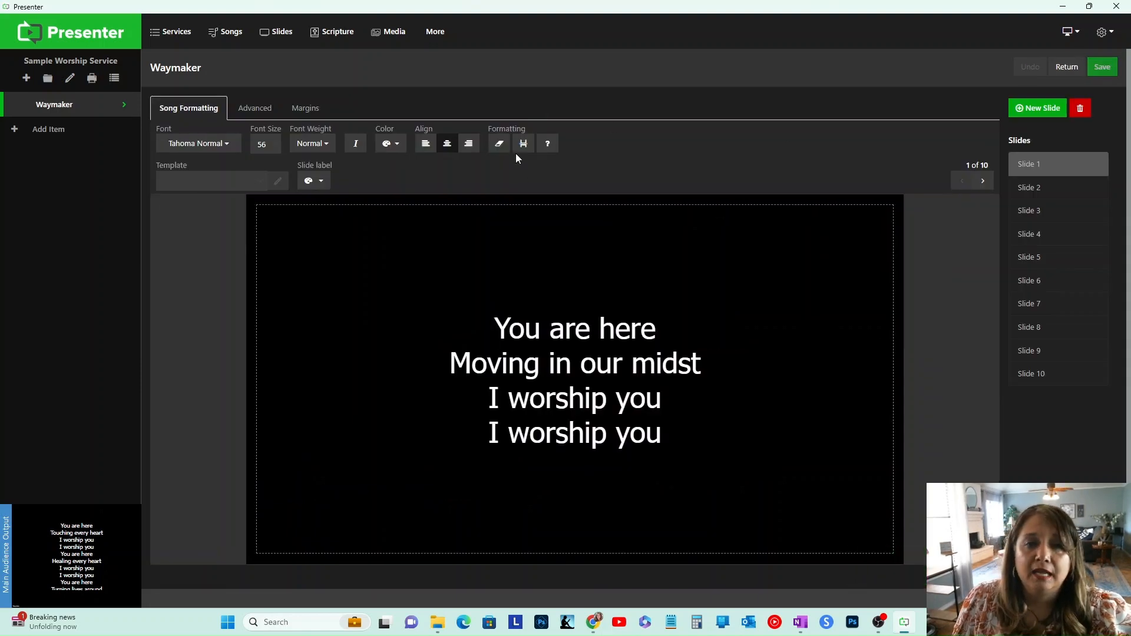
click(522, 144)
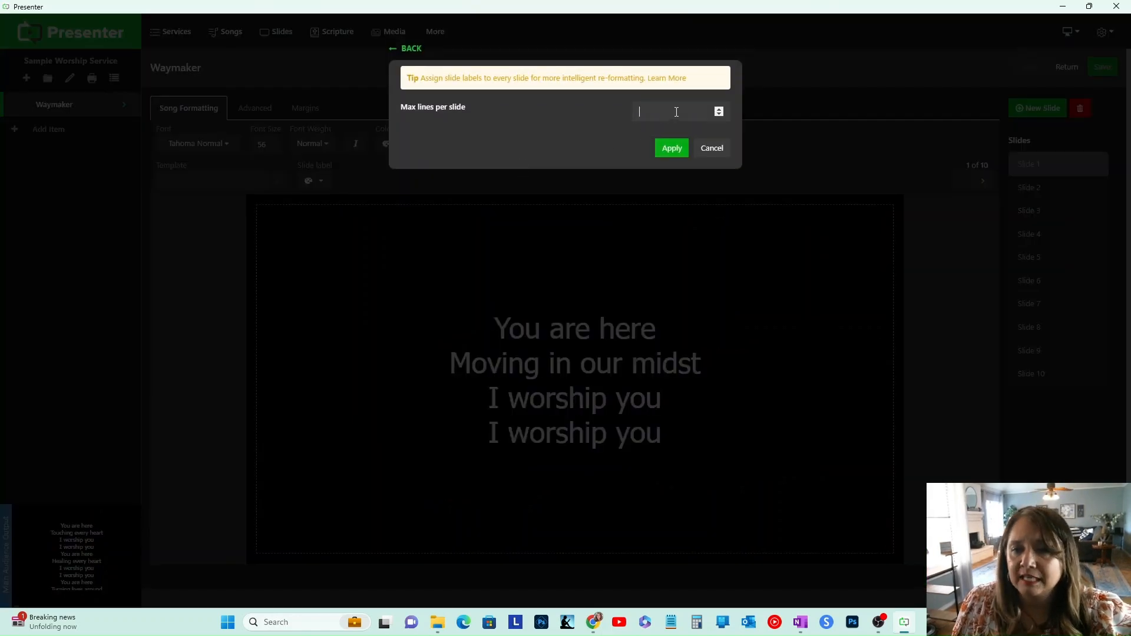
click(669, 149)
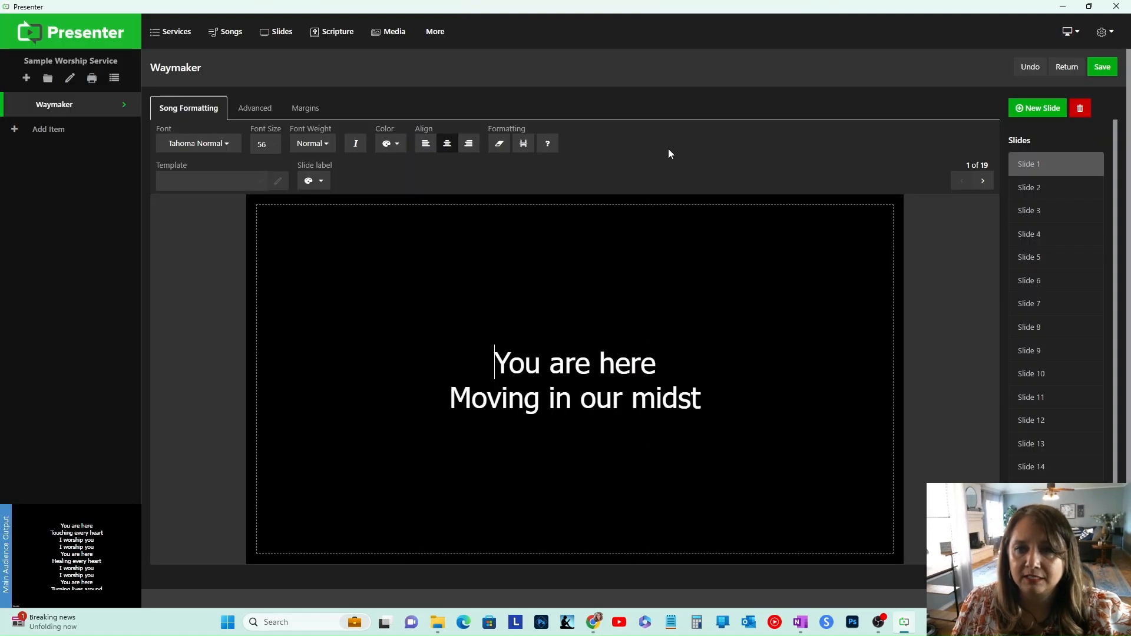
click(1035, 194)
click(1032, 215)
click(1031, 236)
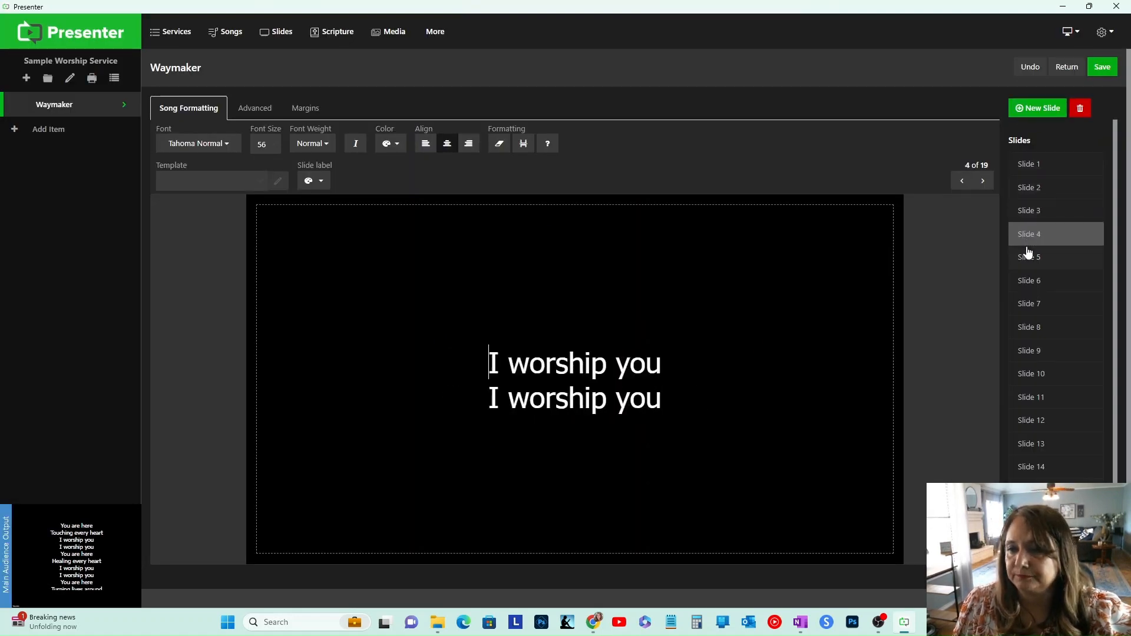
click(1032, 259)
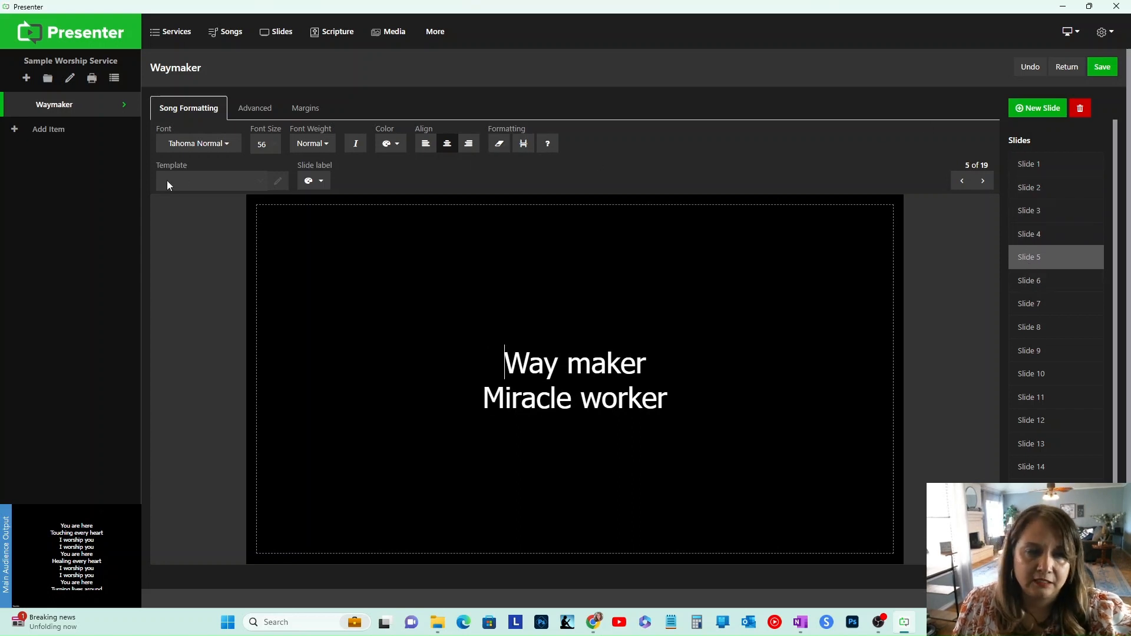
click(1088, 67)
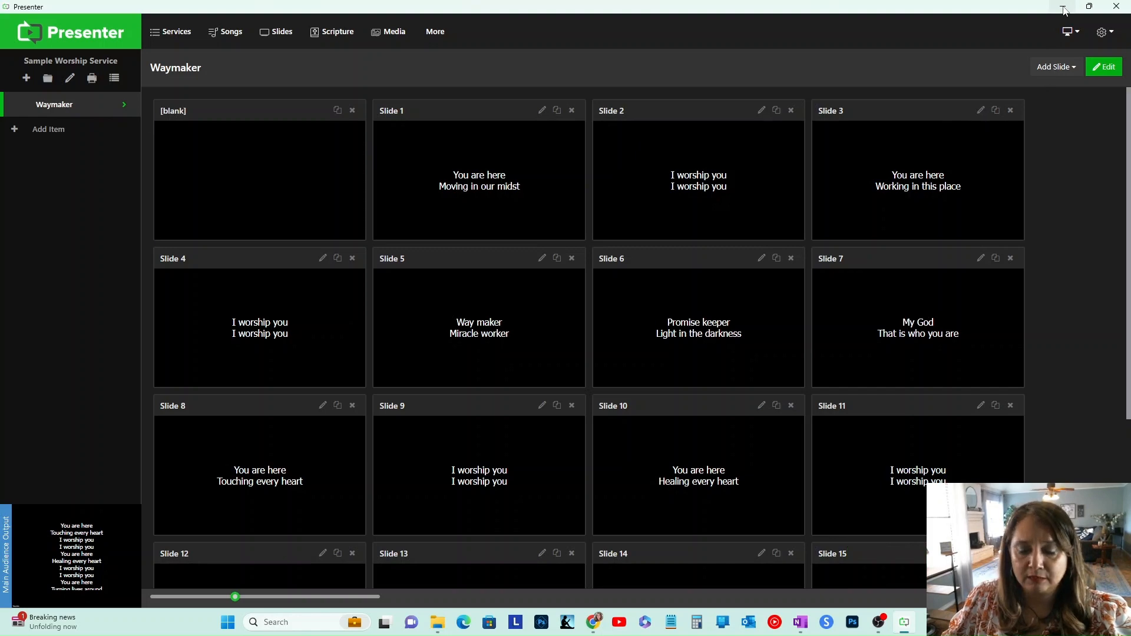
Step: Switch to the browser and open Pixabay's free fall videos page in a new tab
click(1064, 7)
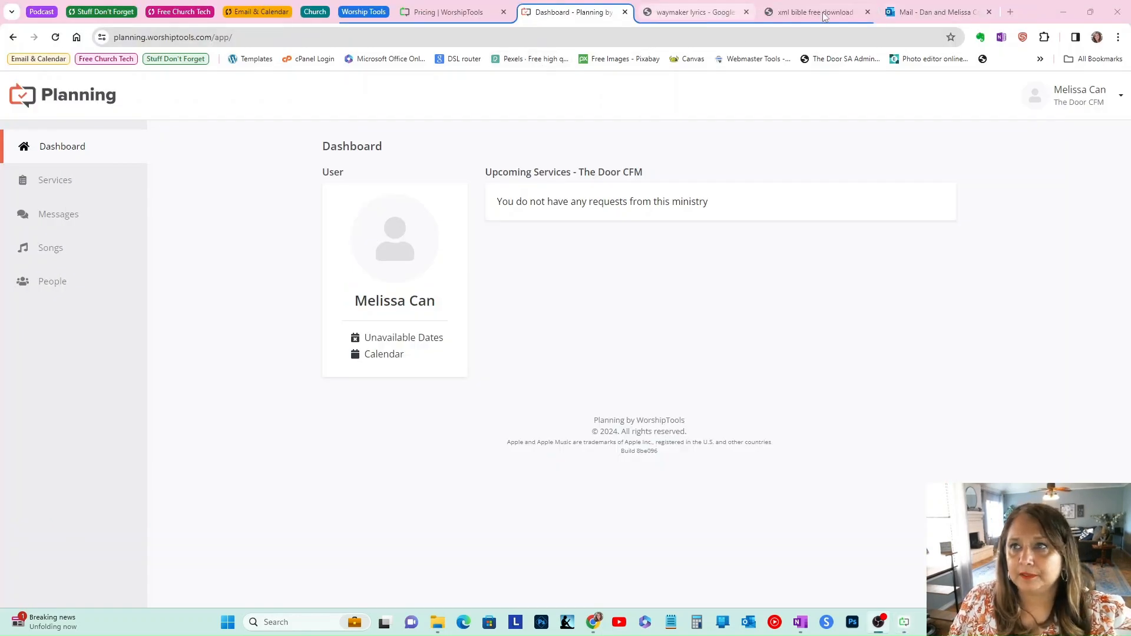
click(1009, 12)
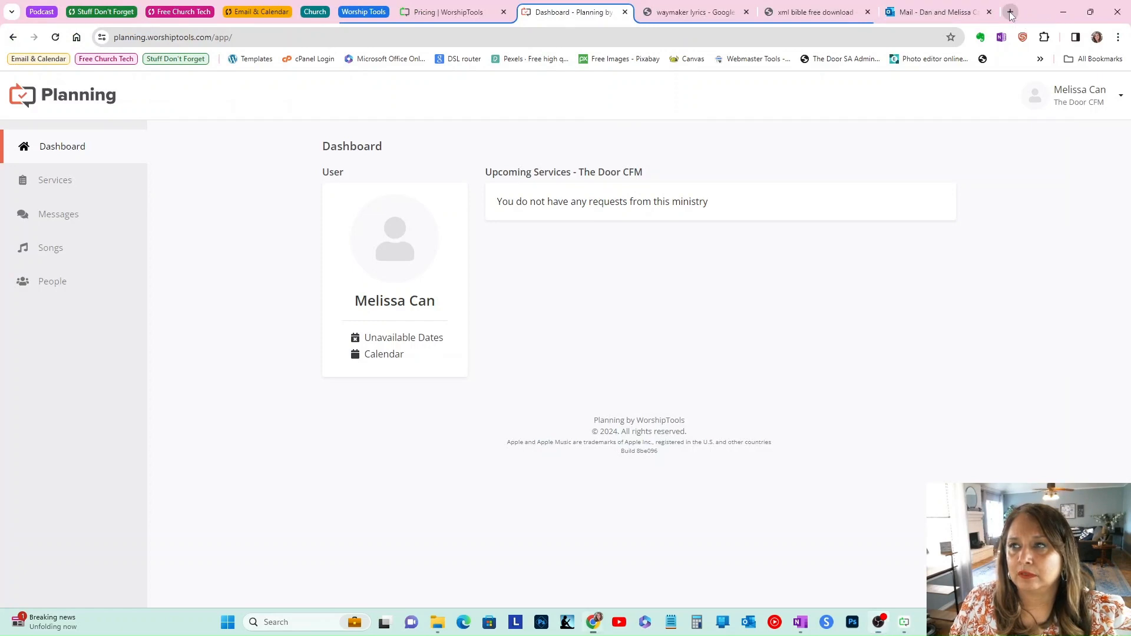
text(vid)
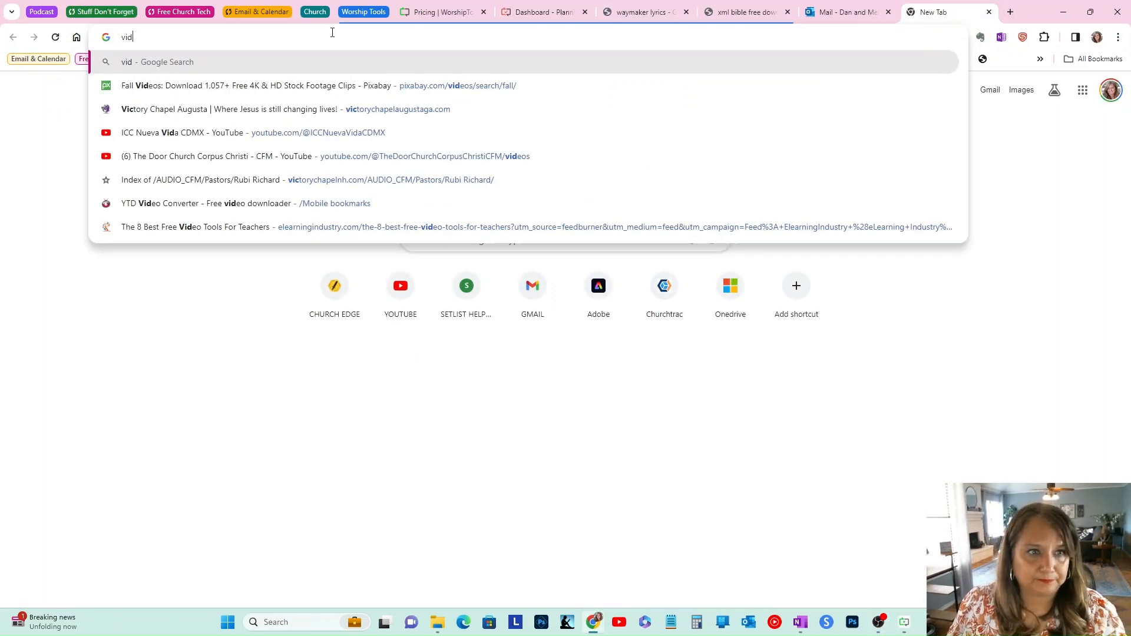
click(308, 87)
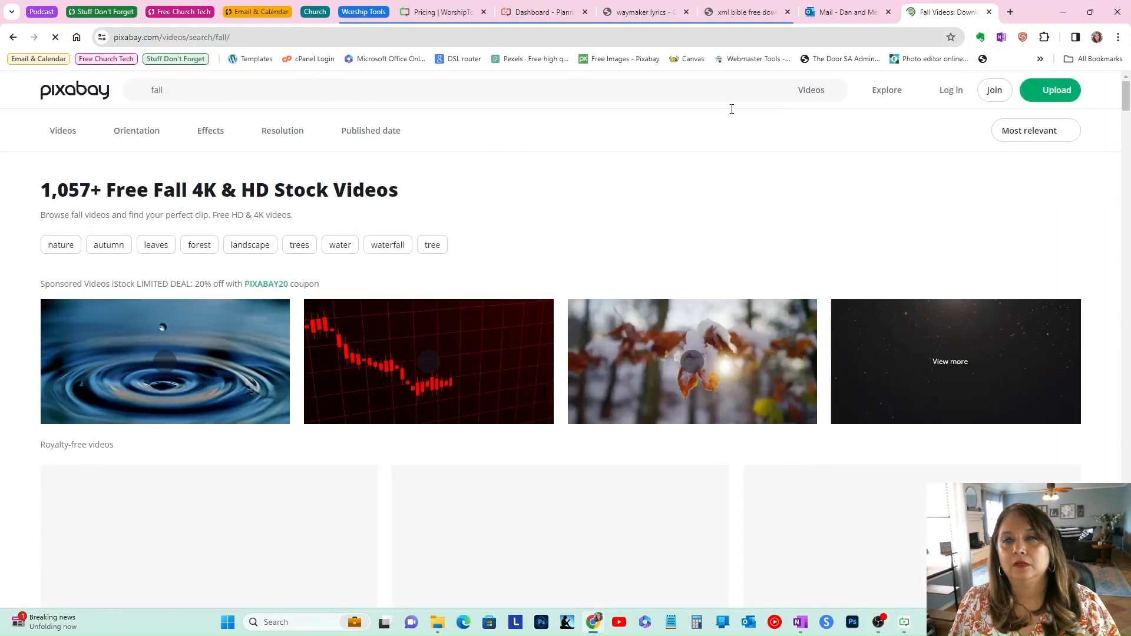
drag(916, 12, 720, 13)
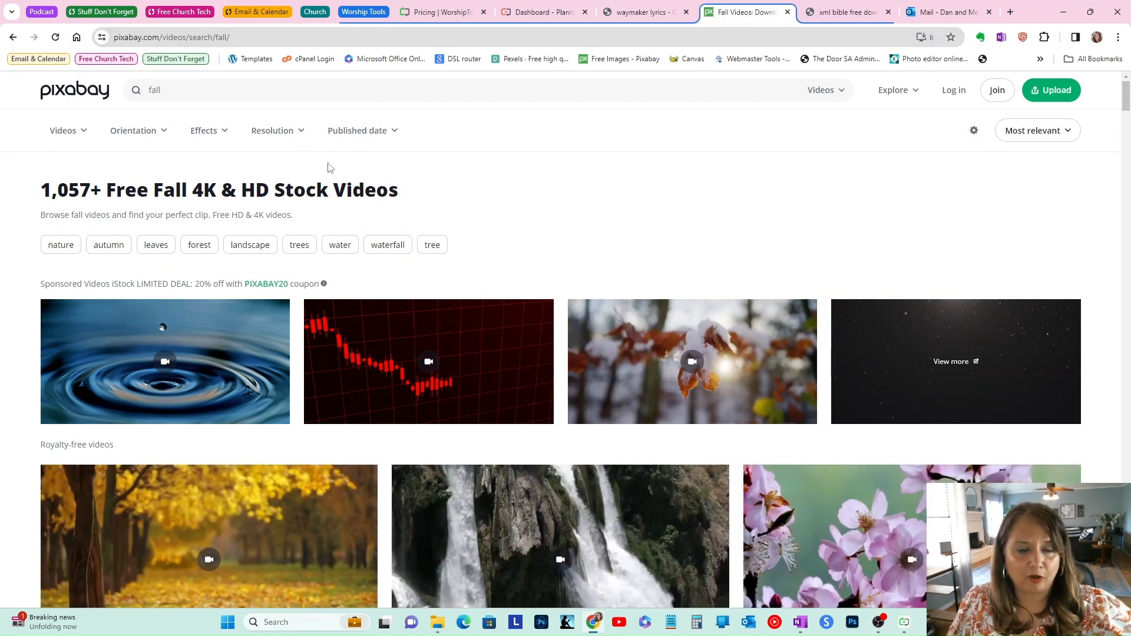
Step: Search Pixabay videos for Spring
click(197, 92)
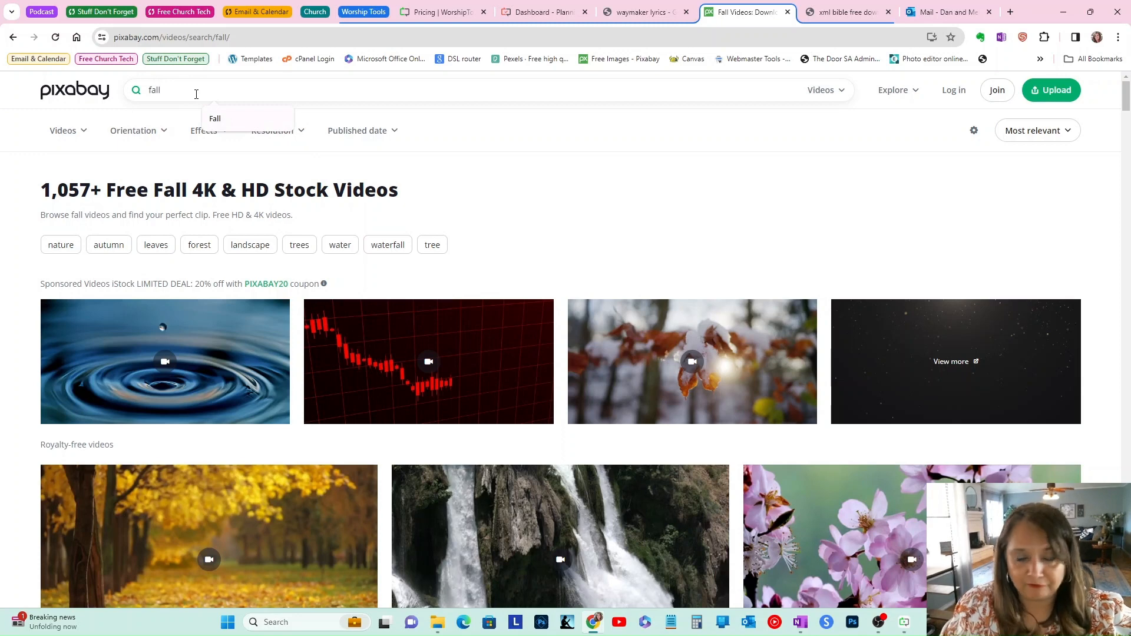
key(BackSpace)
key(BackSpace)
key(BackSpace)
key(BackSpace)
text(Spr)
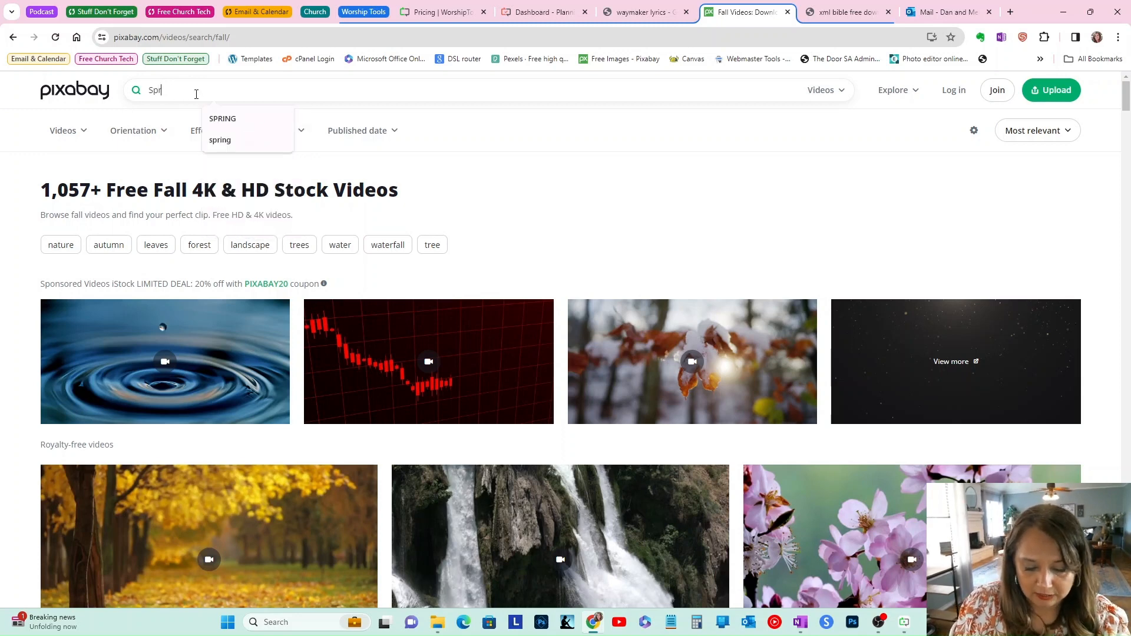
text(ing)
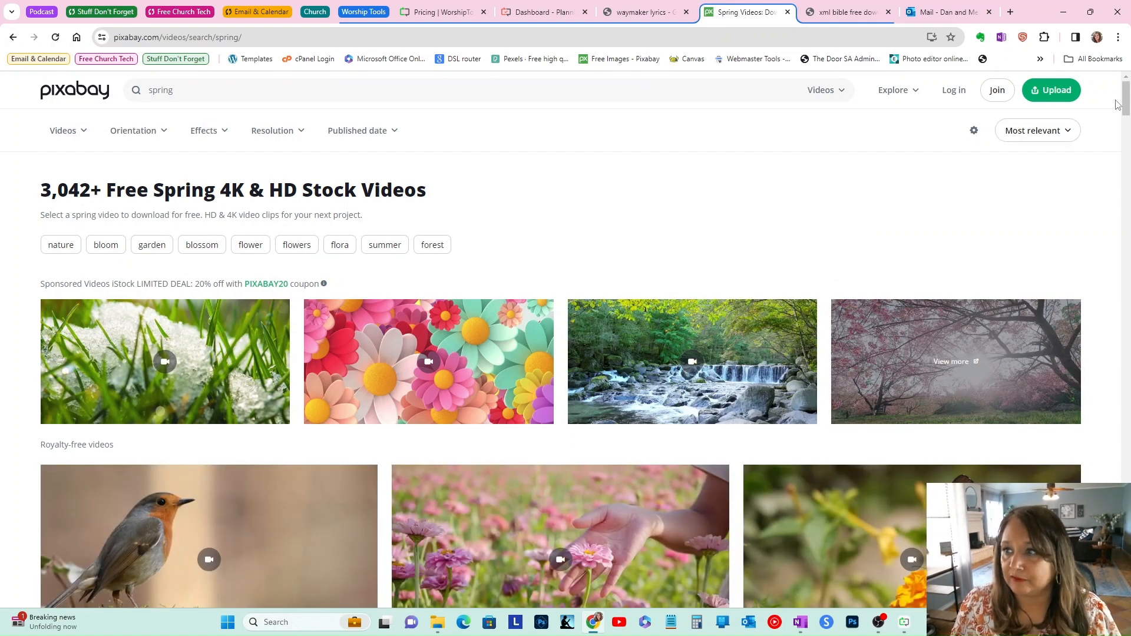
Step: Browse the spring video results and open the flowers cherry flower clip's page
scroll(1126, 103, down, 6)
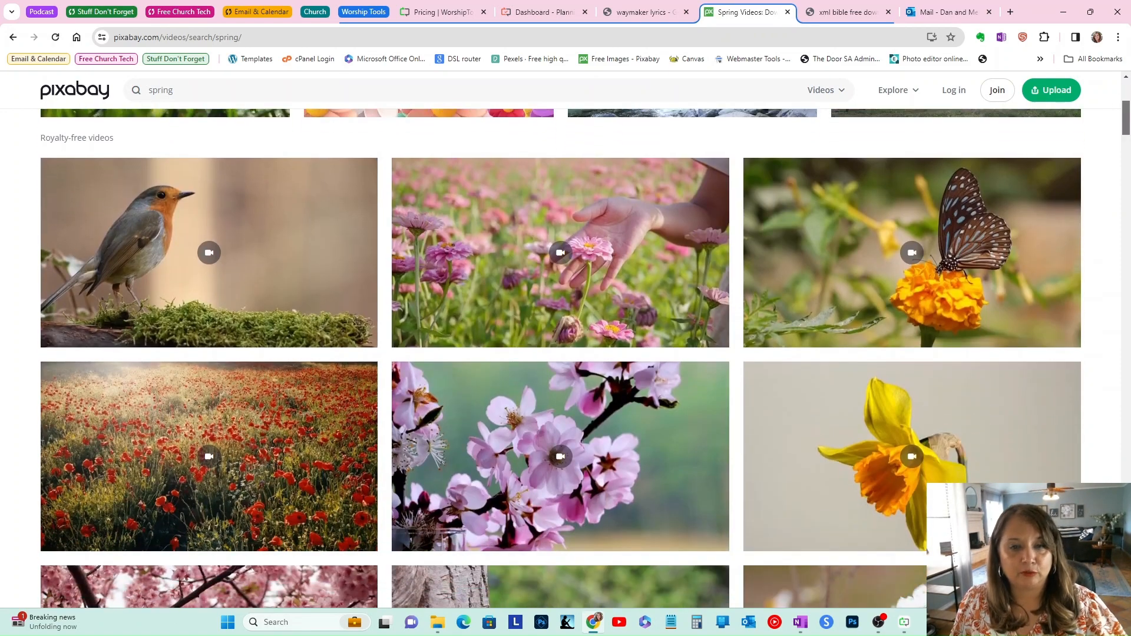
scroll(560, 358, down, 3)
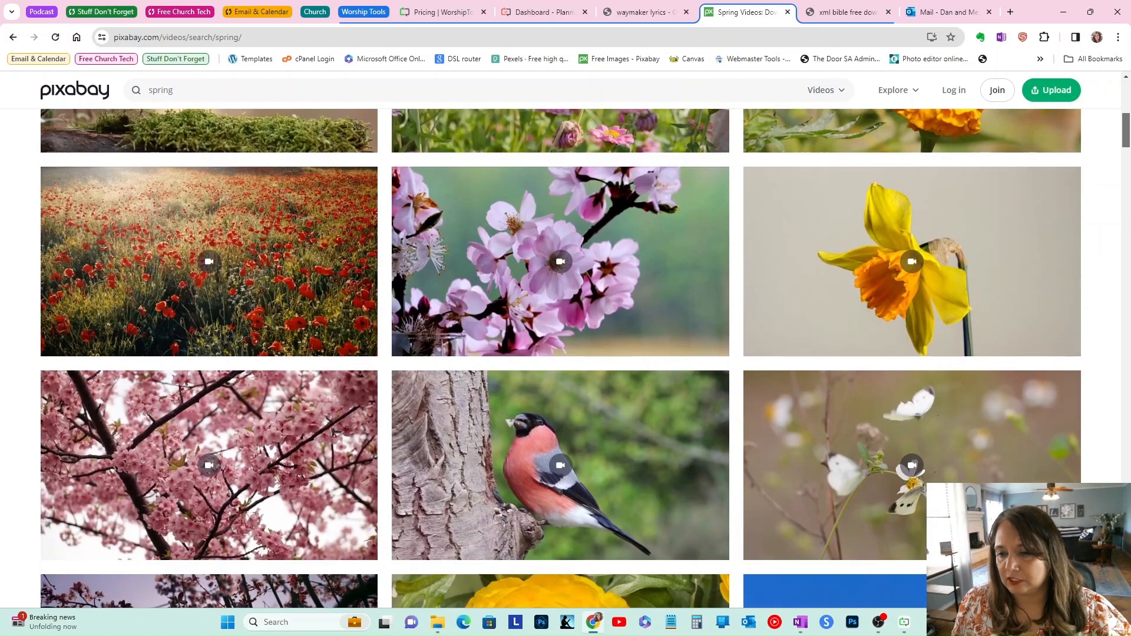
scroll(561, 358, down, 7)
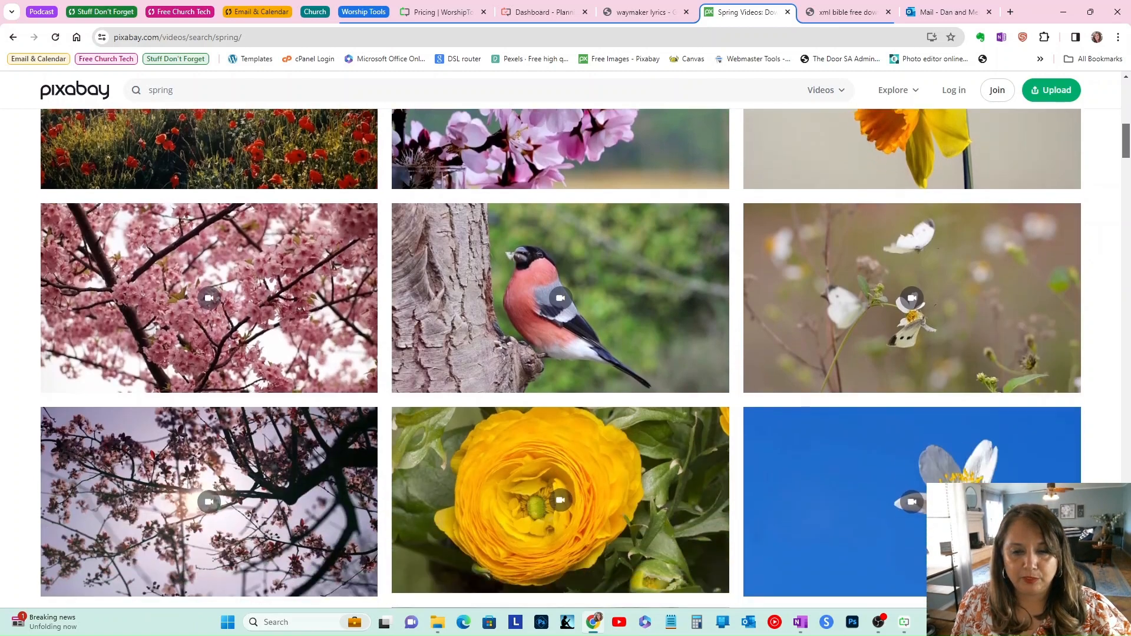
scroll(1126, 206, down, 10)
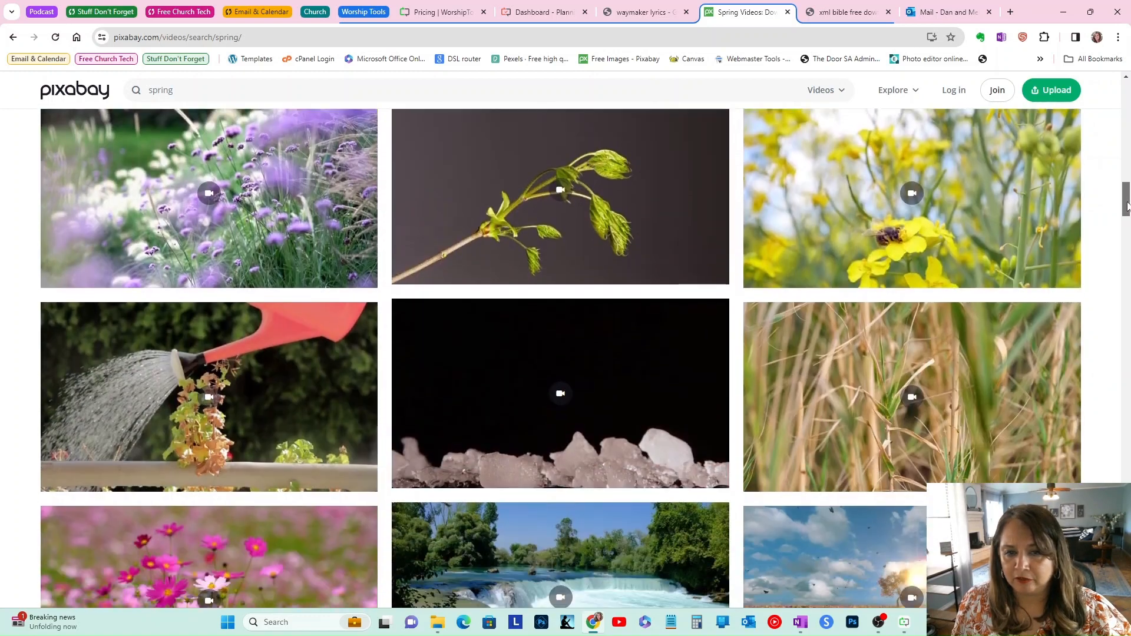
drag(1126, 206, 1125, 239)
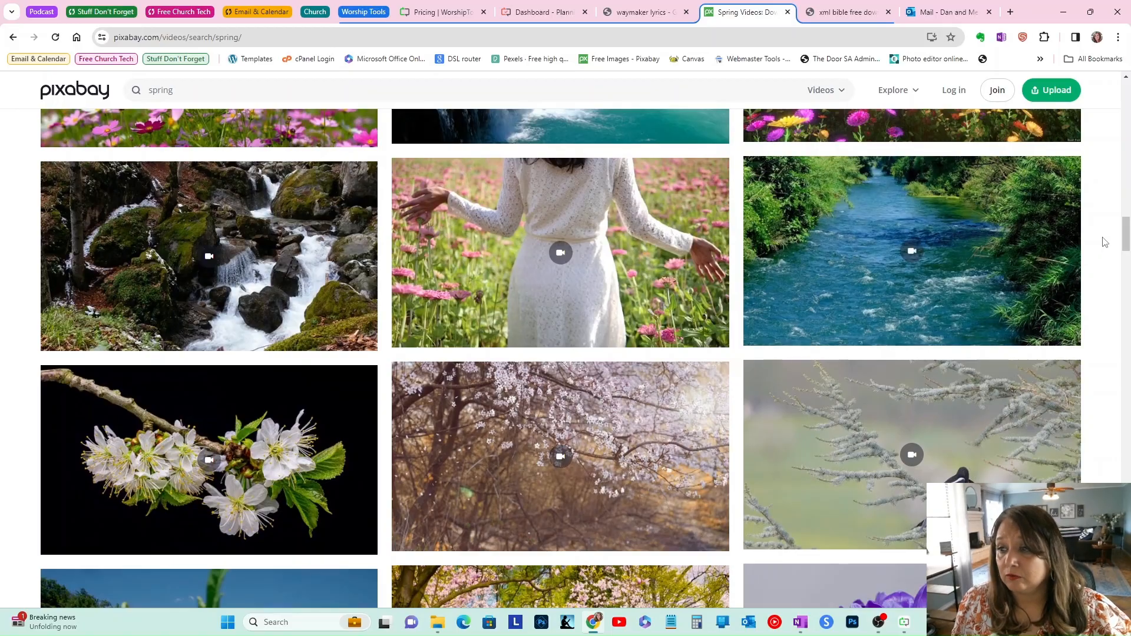
drag(1125, 247, 1124, 130)
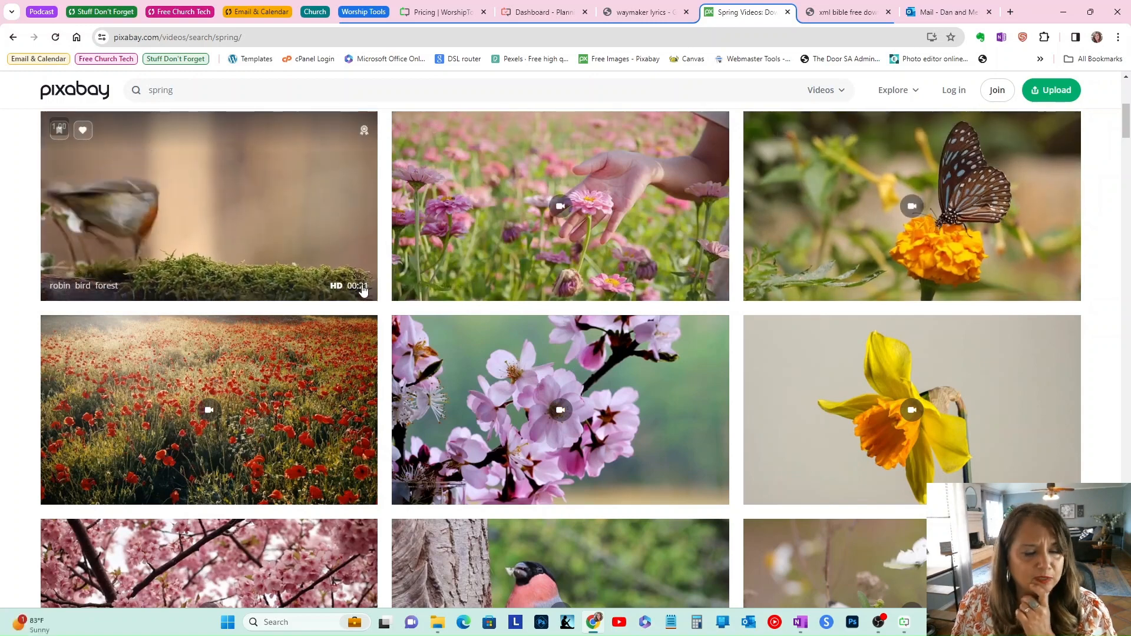
scroll(312, 472, down, 2)
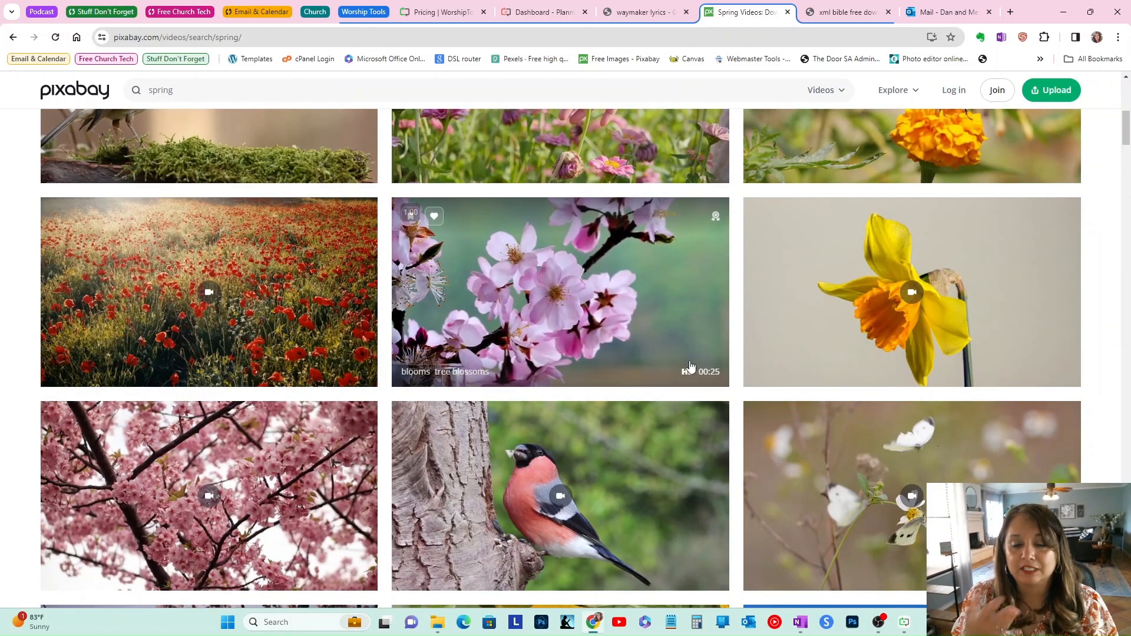
scroll(972, 341, down, 2)
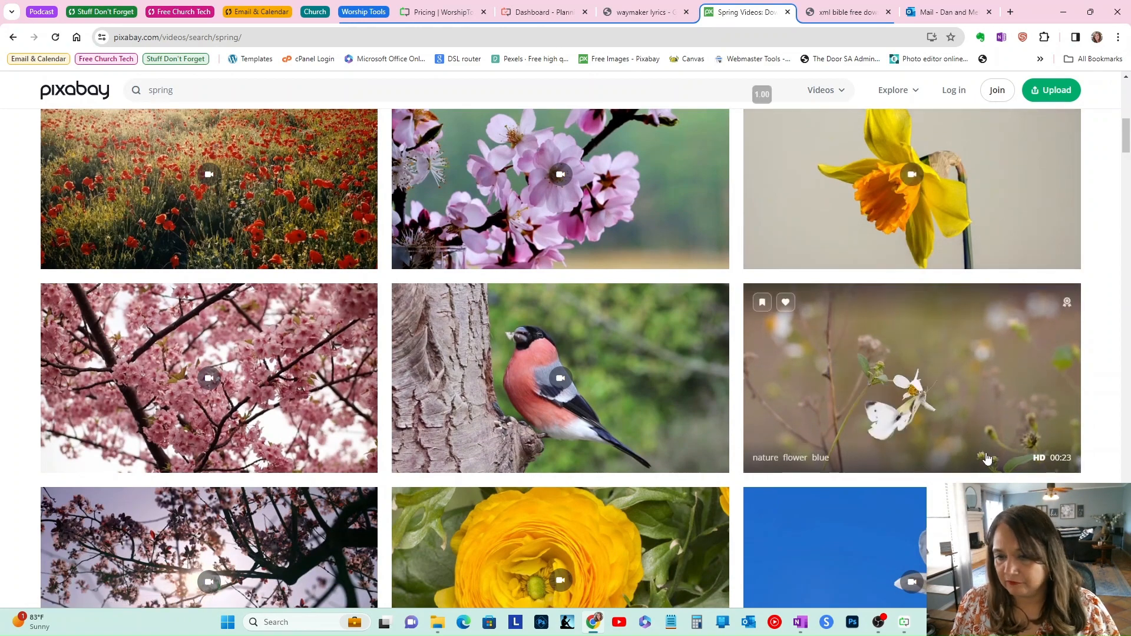
scroll(340, 337, down, 2)
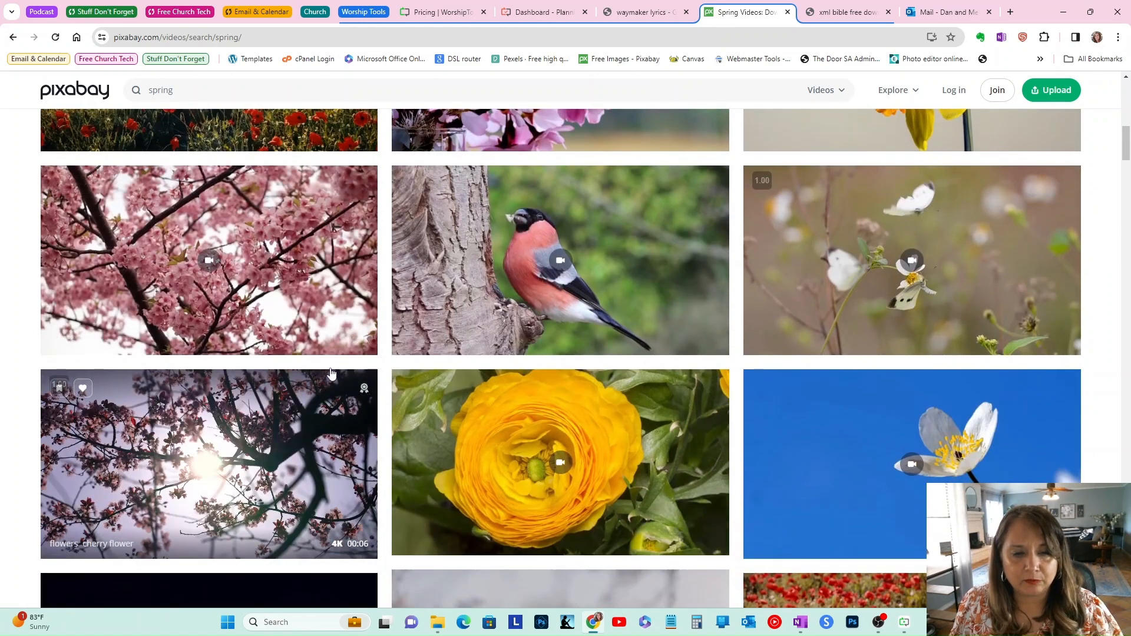
scroll(339, 337, down, 2)
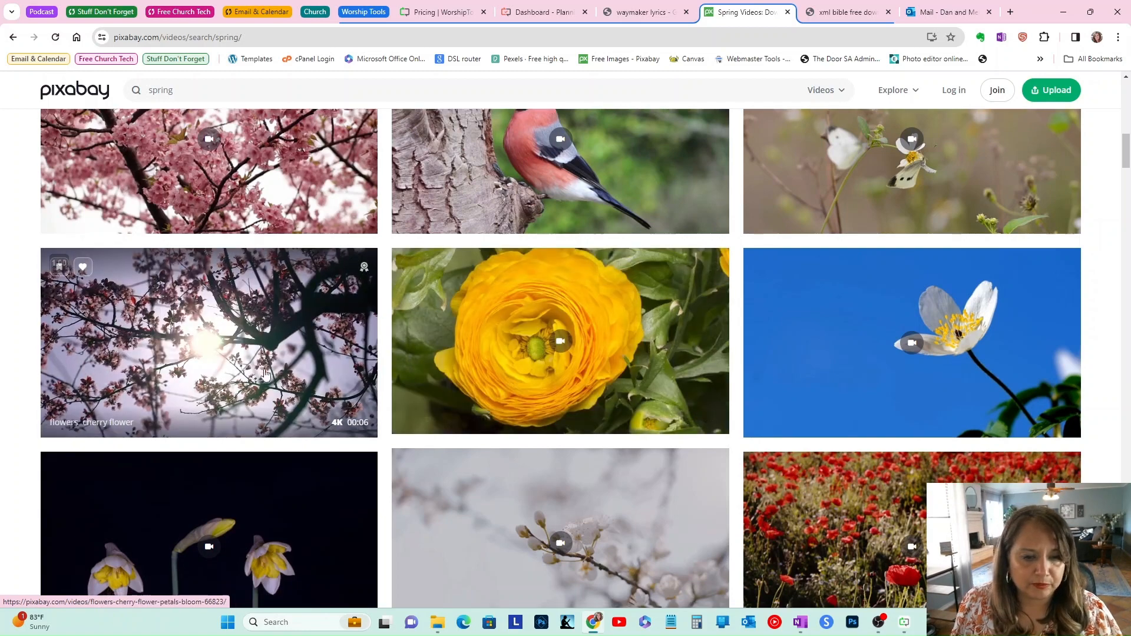
scroll(321, 329, down, 1)
click(321, 329)
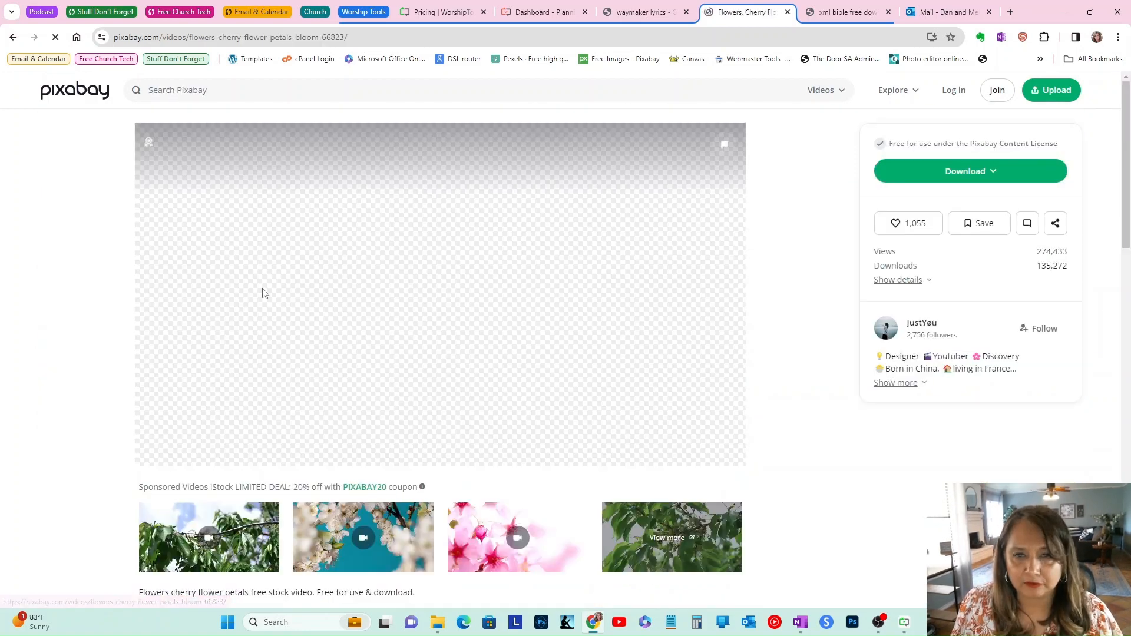
Step: Download the cherry flower clip at 1280×720 and save it to the Downloads folder
click(994, 172)
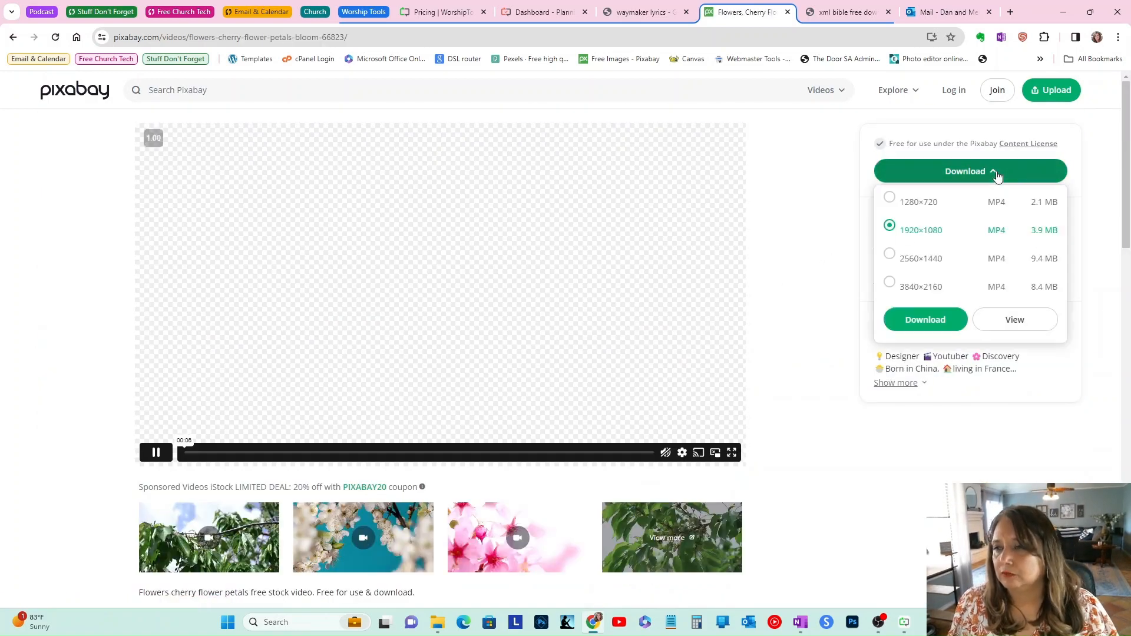
click(902, 205)
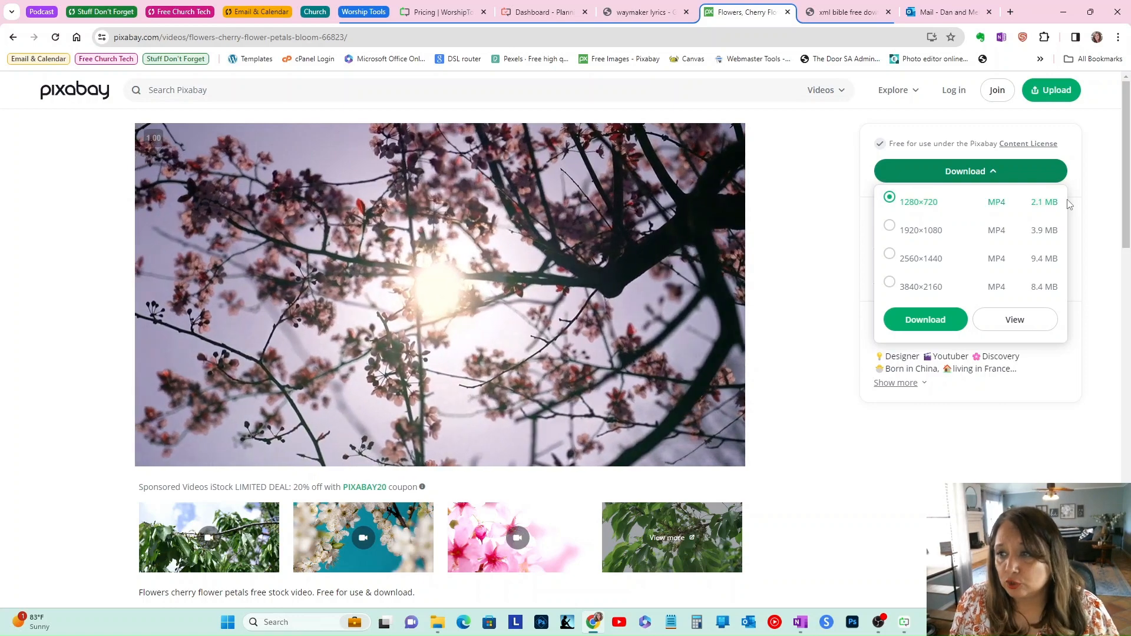
click(925, 320)
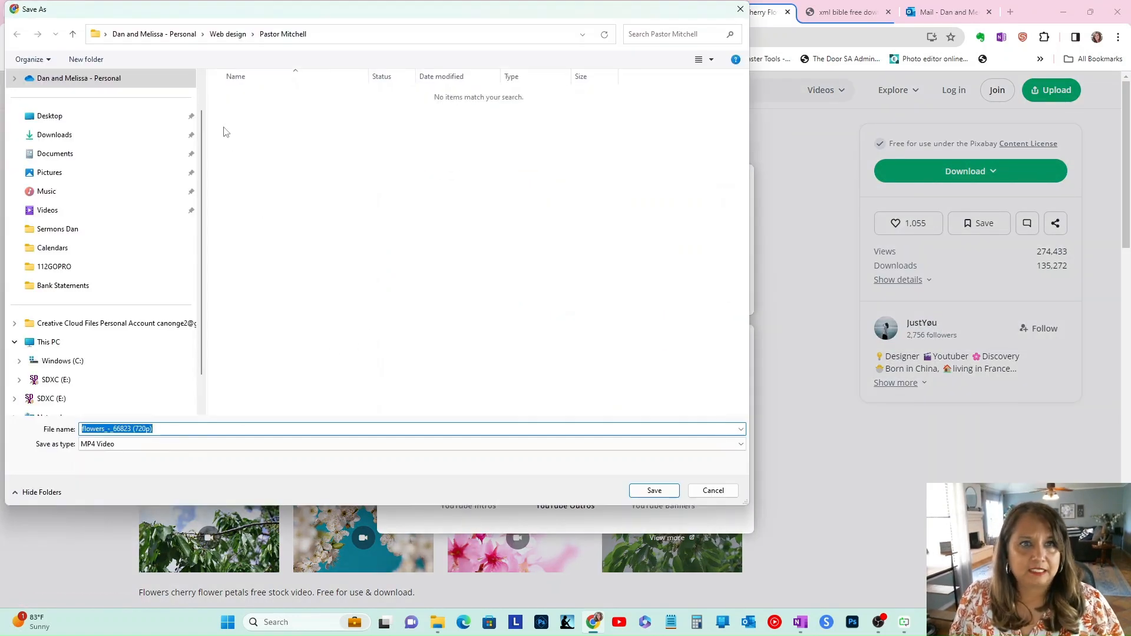
click(79, 135)
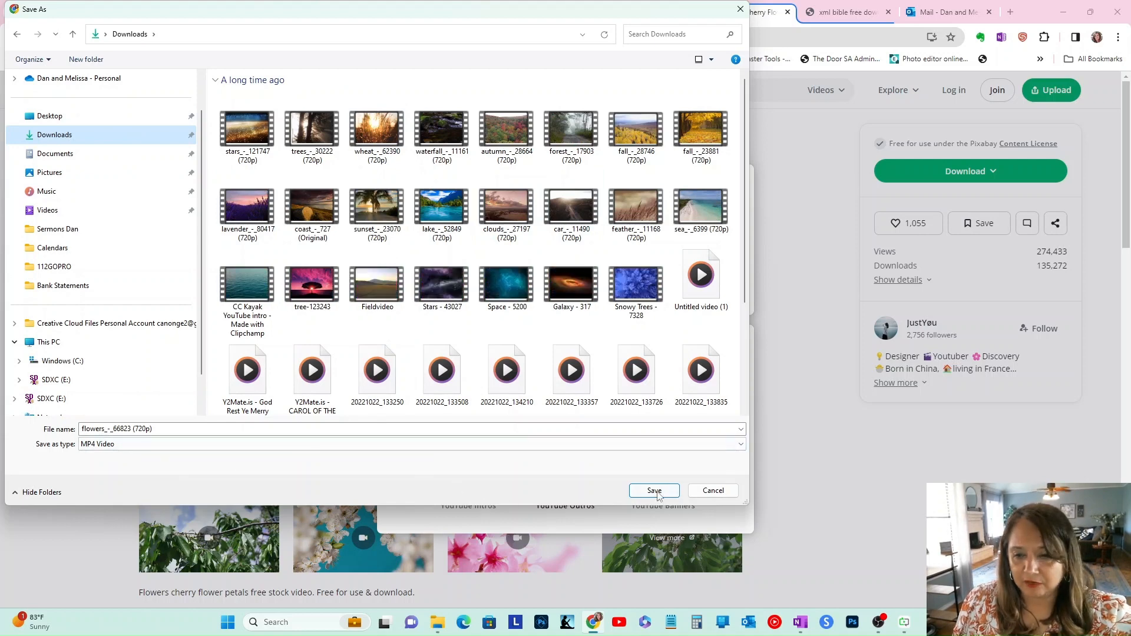
click(655, 491)
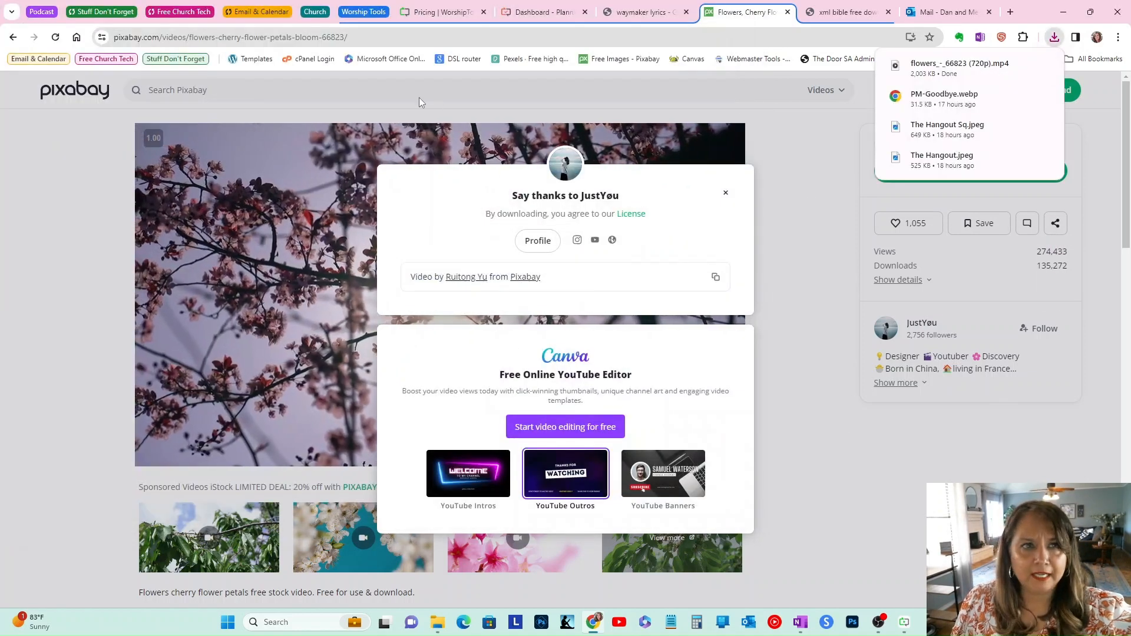
Step: Search Pixabay videos for spring again
click(225, 94)
text(spring)
key(Return)
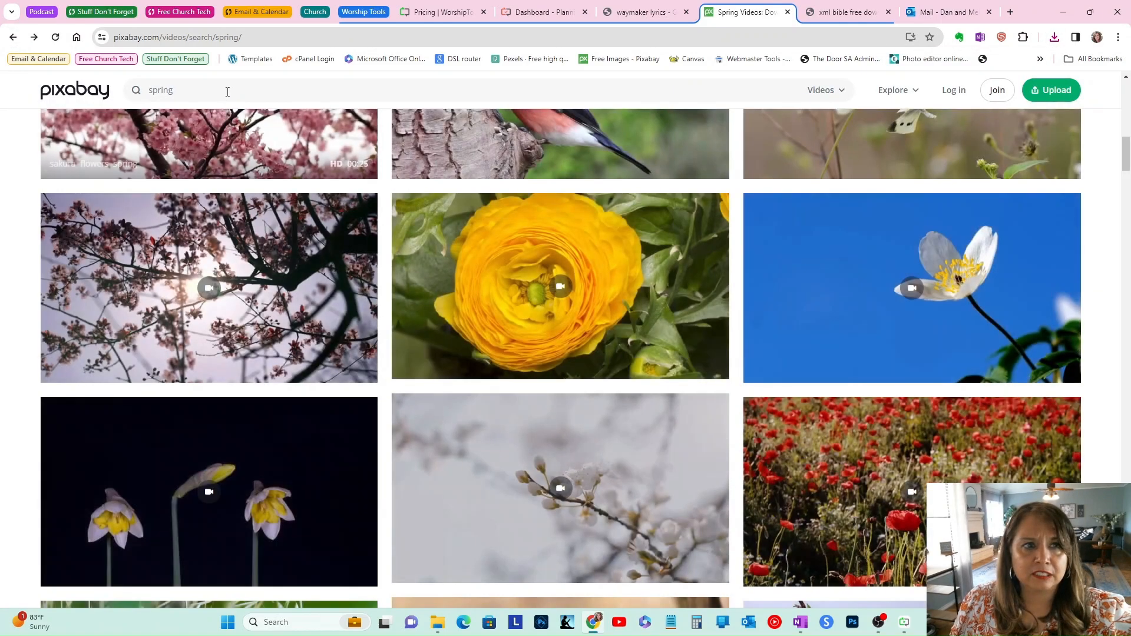
Step: Search Pixabay videos for abstract background and scroll through the results
click(228, 90)
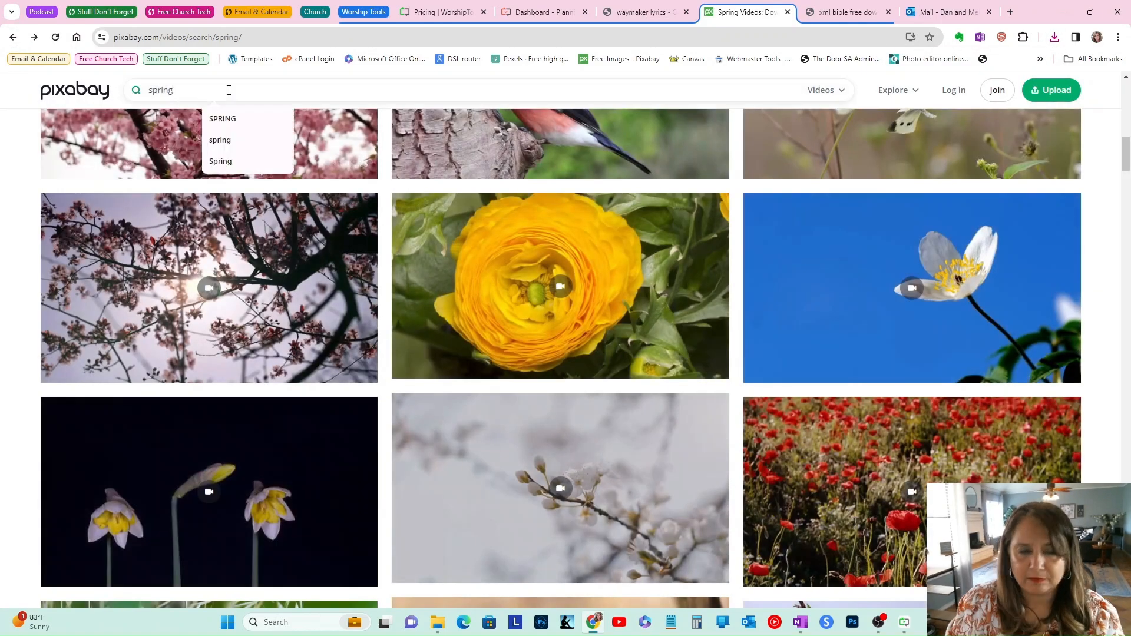
key(BackSpace)
key(BackSpace)
key(BackSpace)
key(BackSpace)
key(BackSpace)
key(BackSpace)
text(ab)
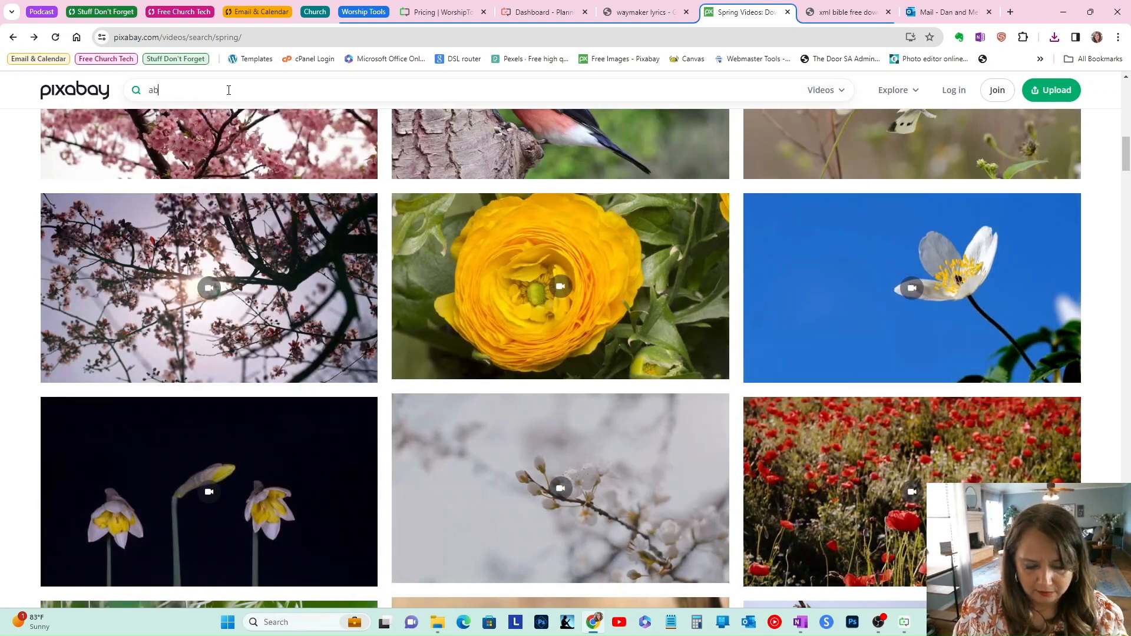
text(stract)
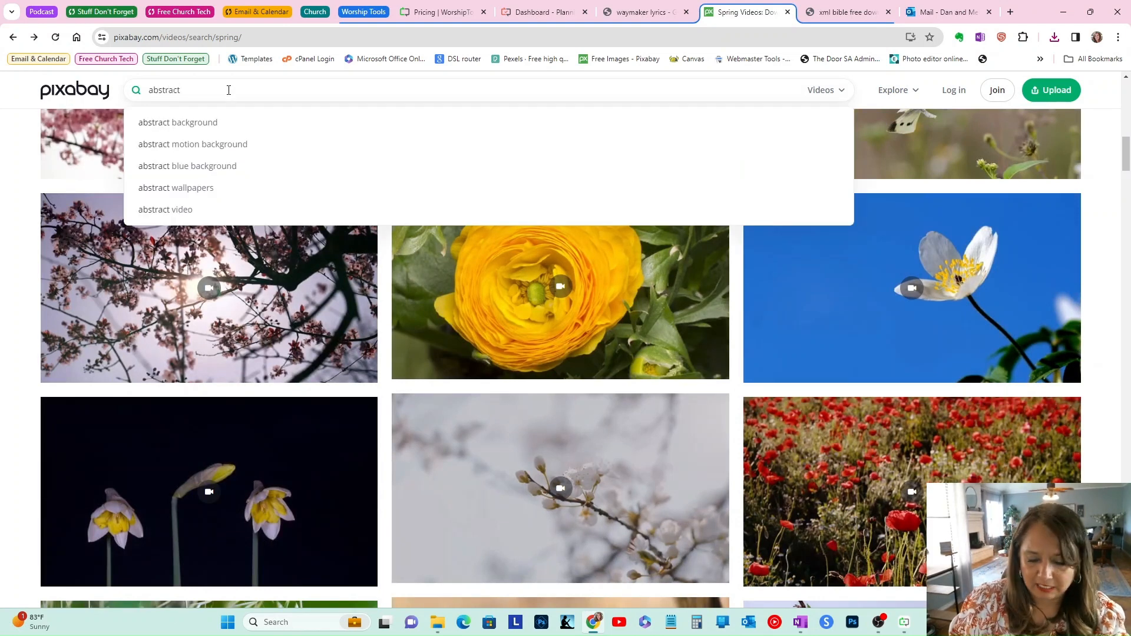
click(218, 122)
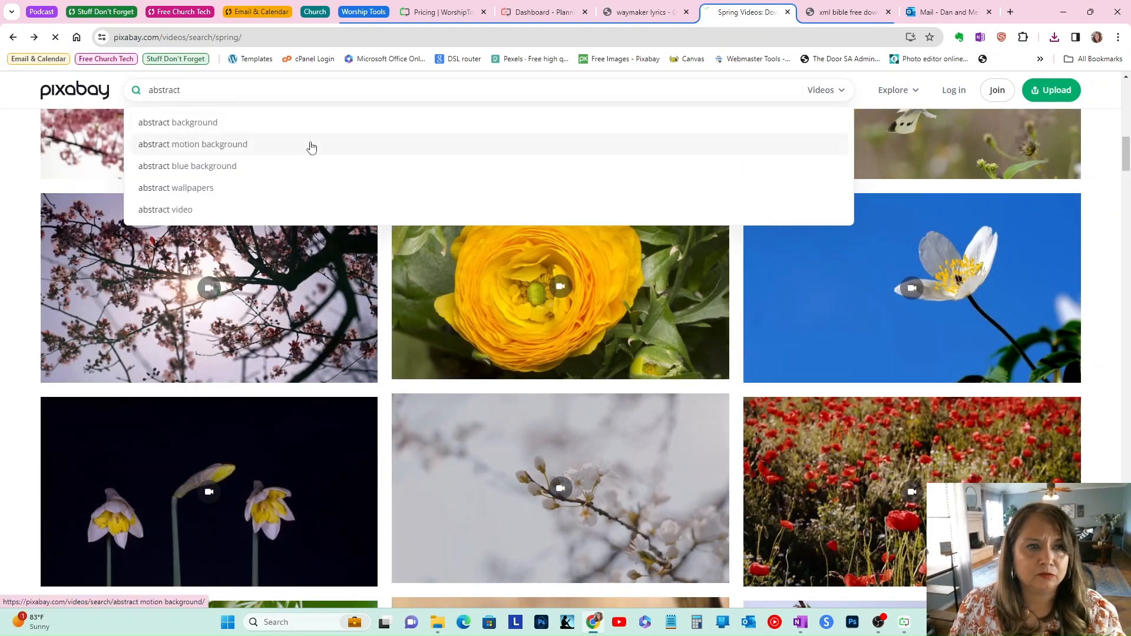
scroll(910, 295, down, 2)
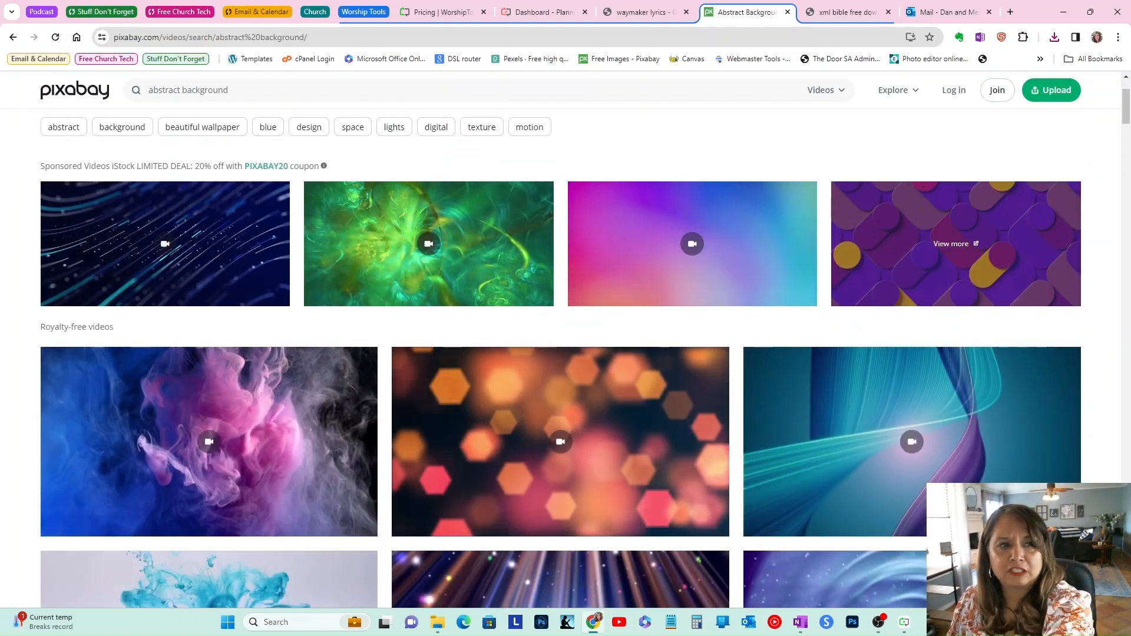
scroll(907, 388, down, 3)
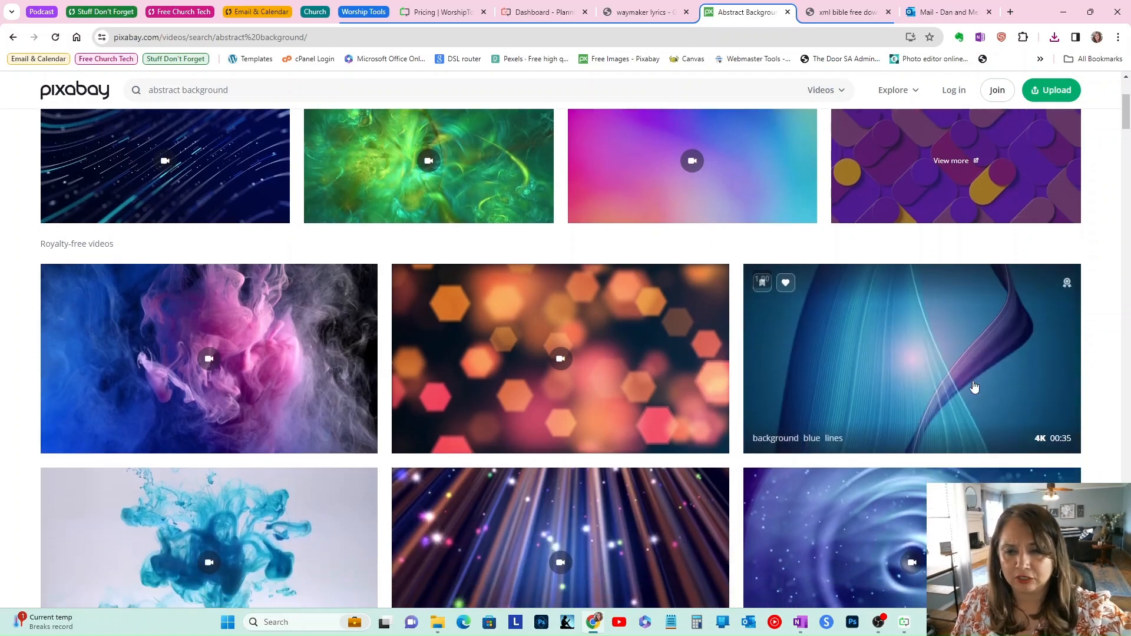
mouse_move(248, 292)
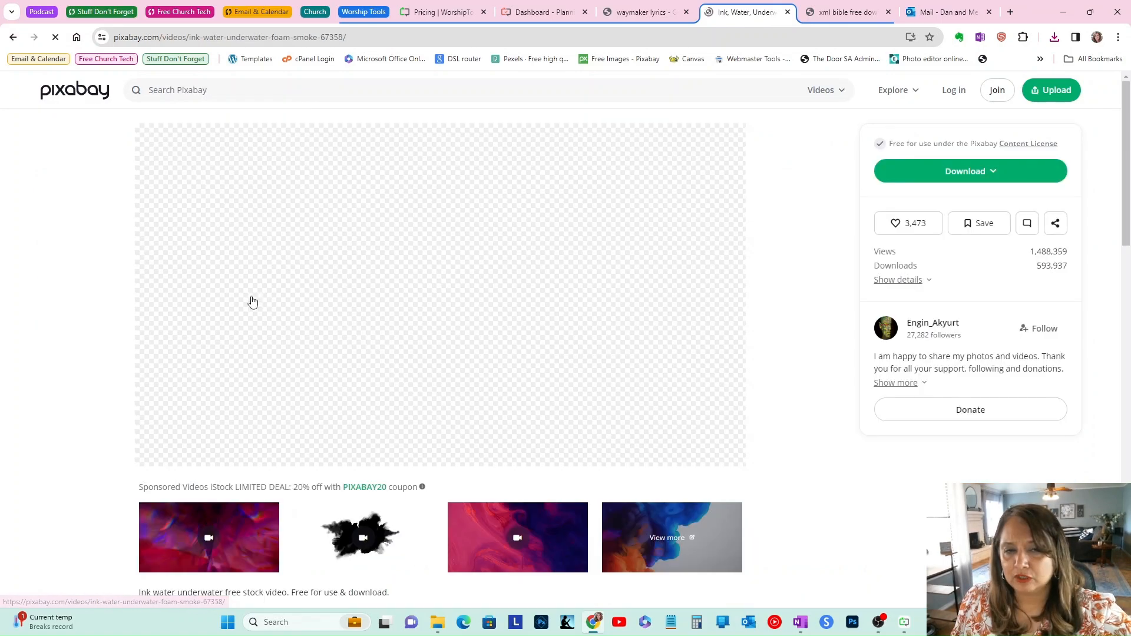
click(913, 182)
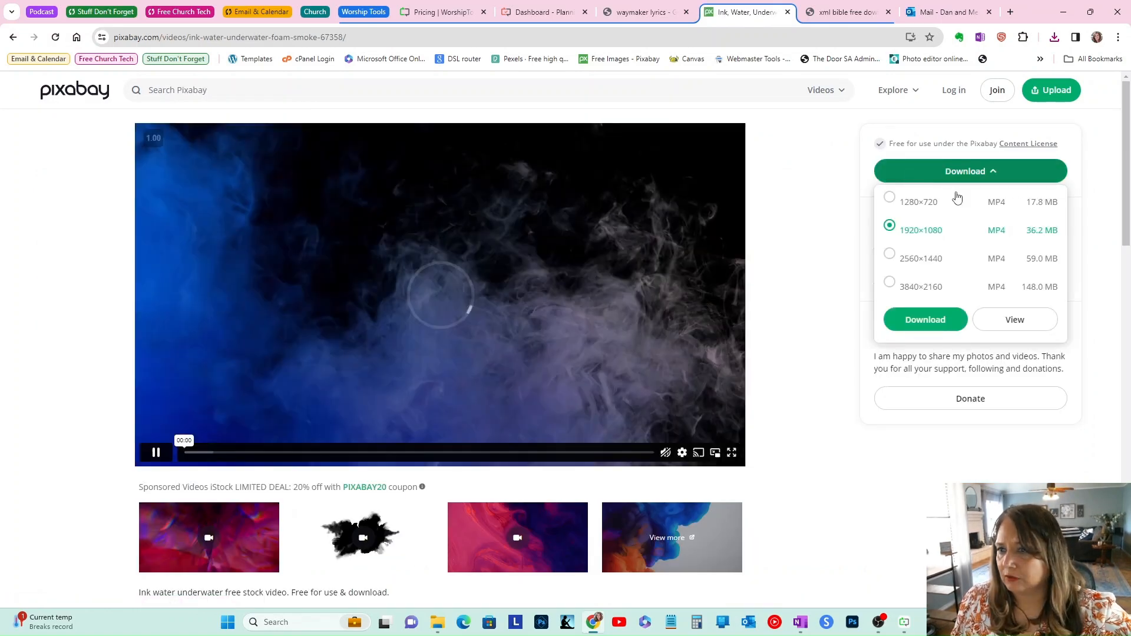
click(910, 202)
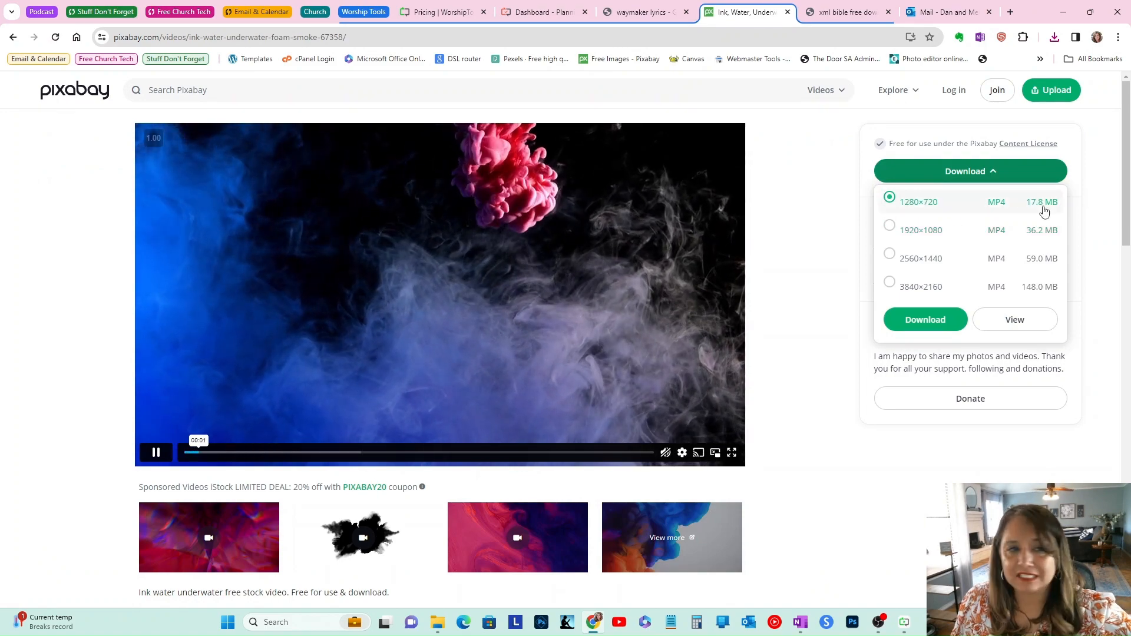
click(13, 37)
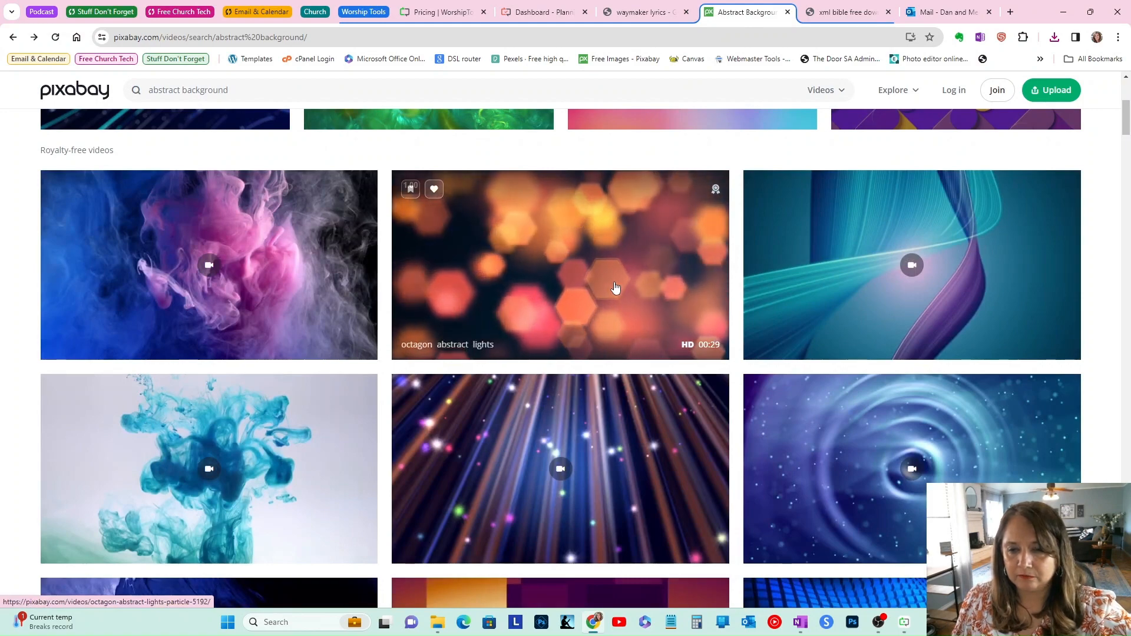
Step: Open the abstract background ink clip, download it at 1280×720 to Downloads, and return to the results
scroll(854, 302, down, 2)
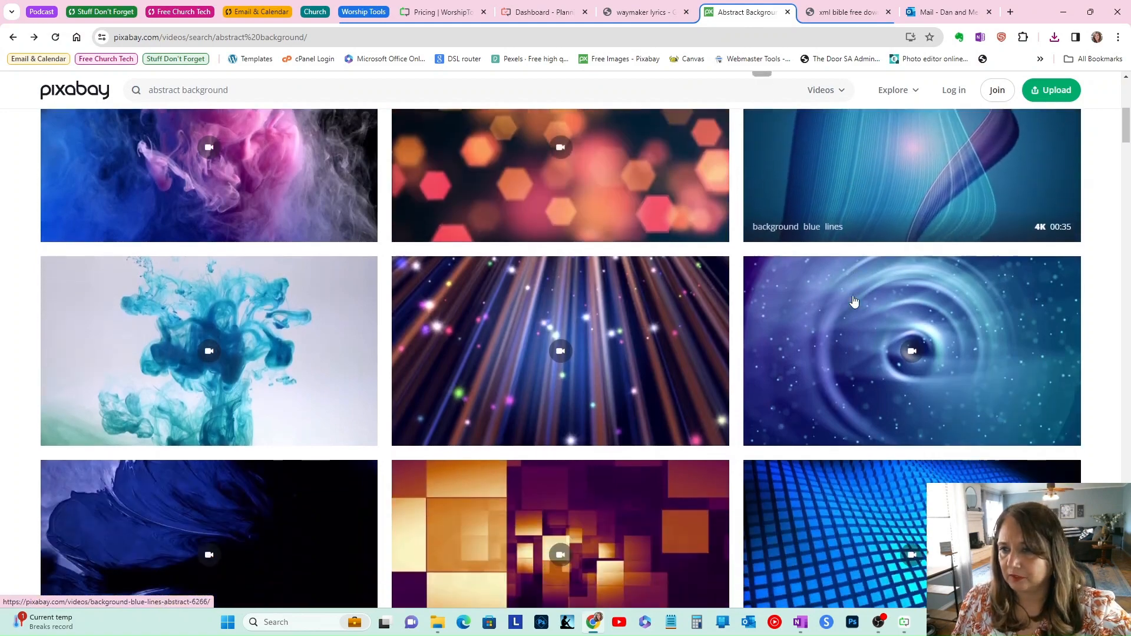
scroll(316, 366, down, 2)
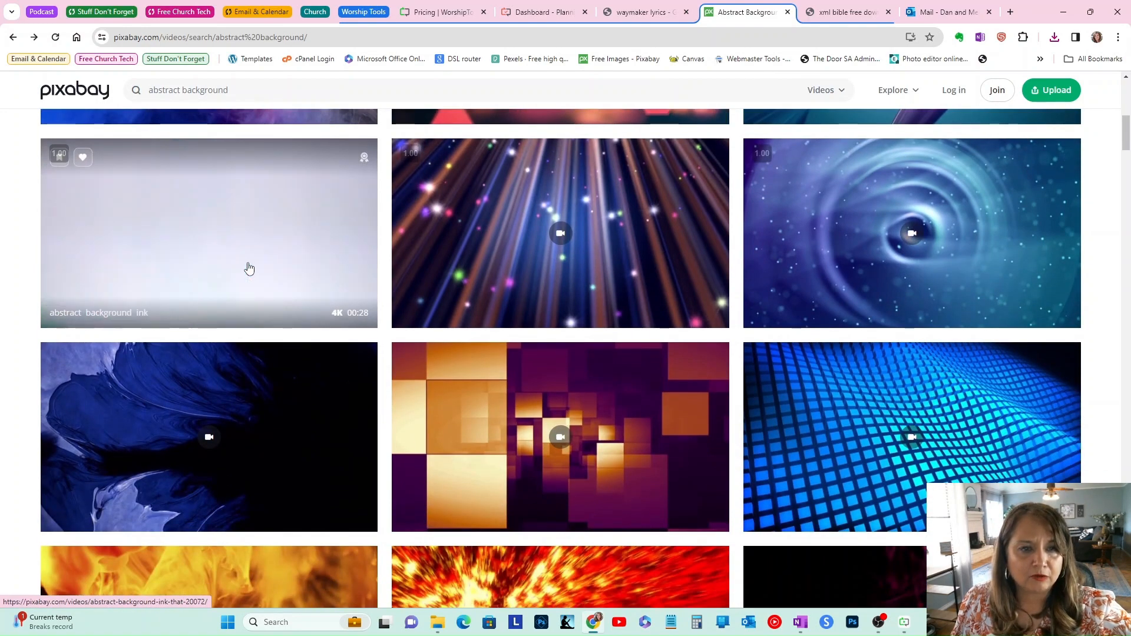
click(254, 263)
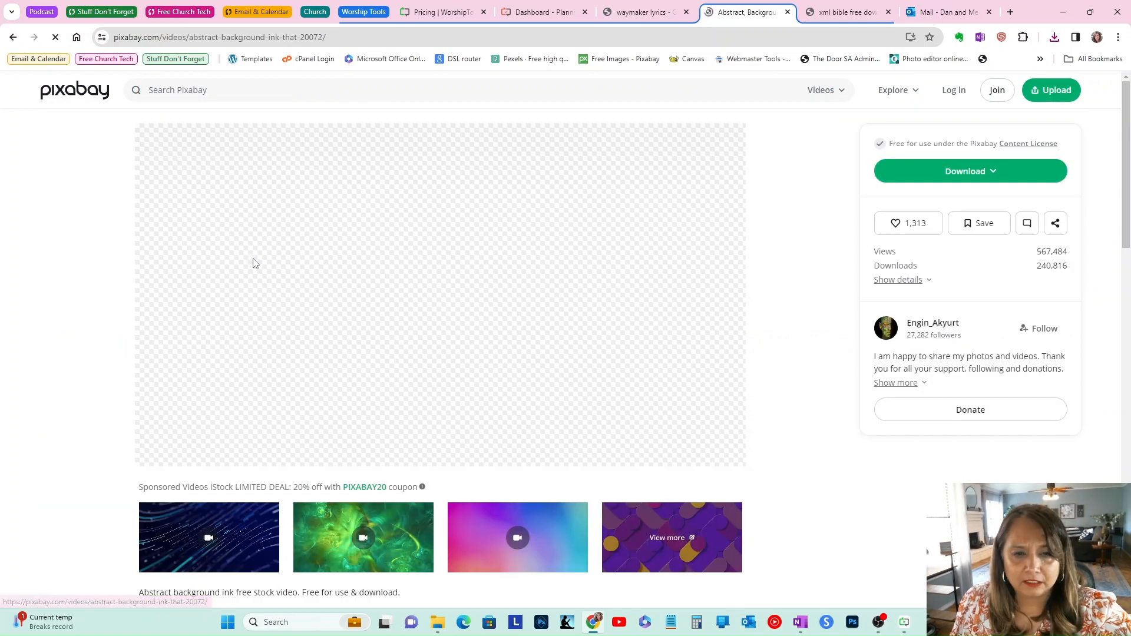
click(974, 171)
click(891, 199)
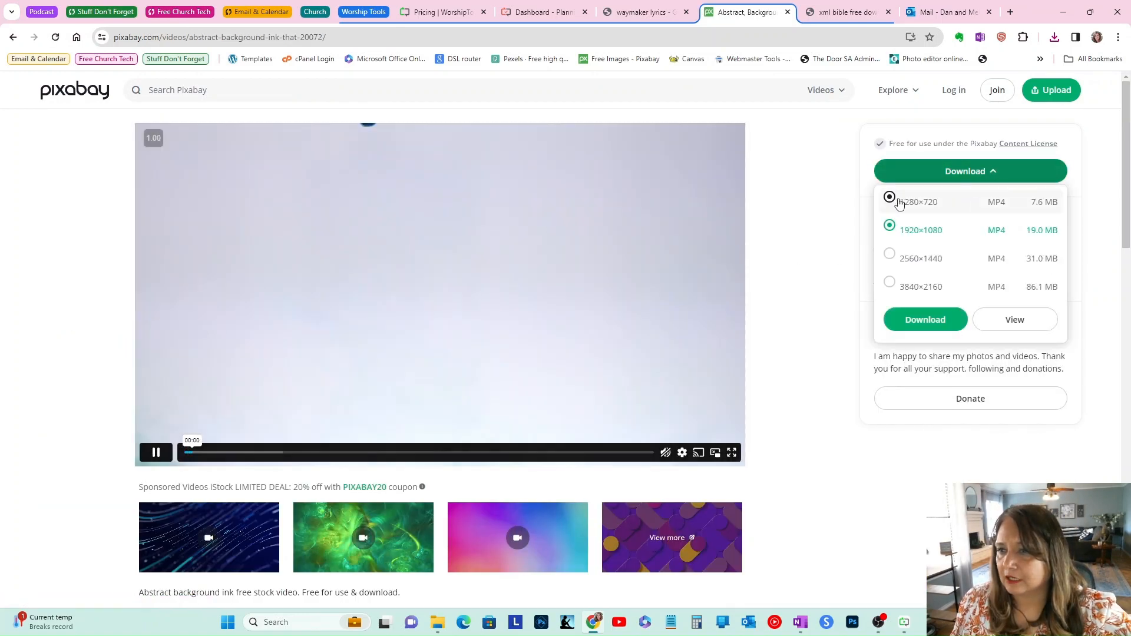
click(926, 321)
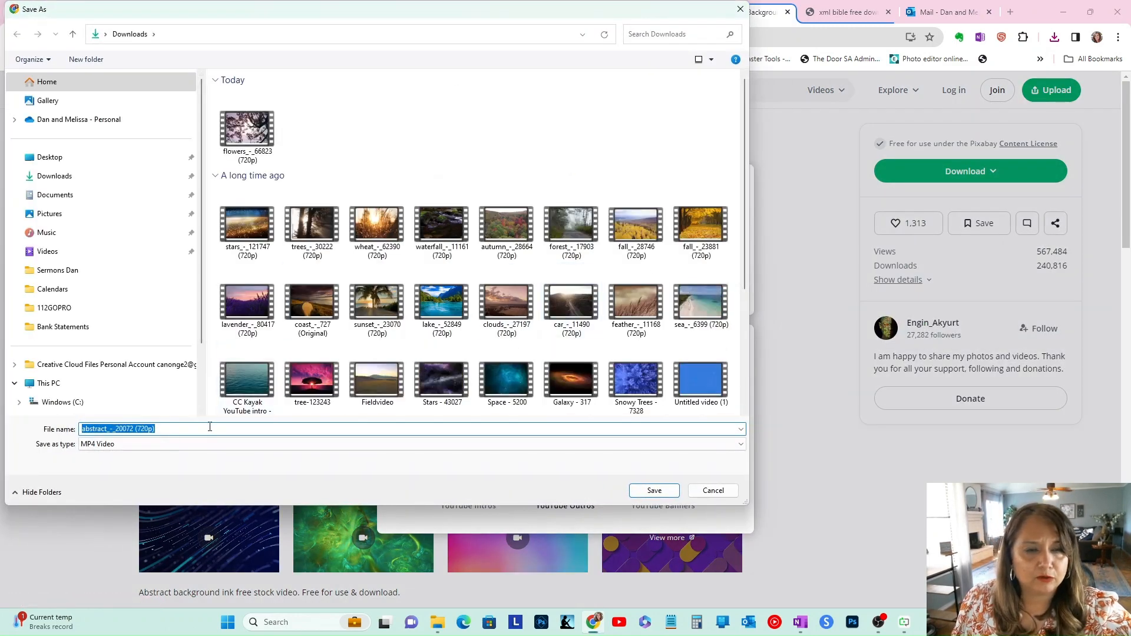
click(659, 492)
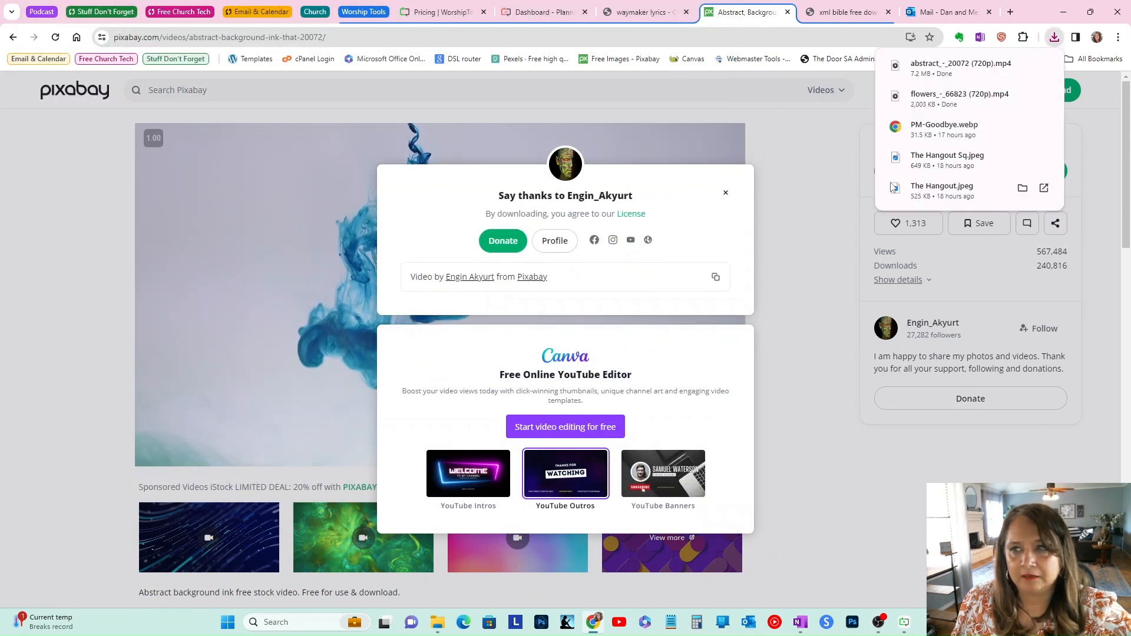
click(13, 37)
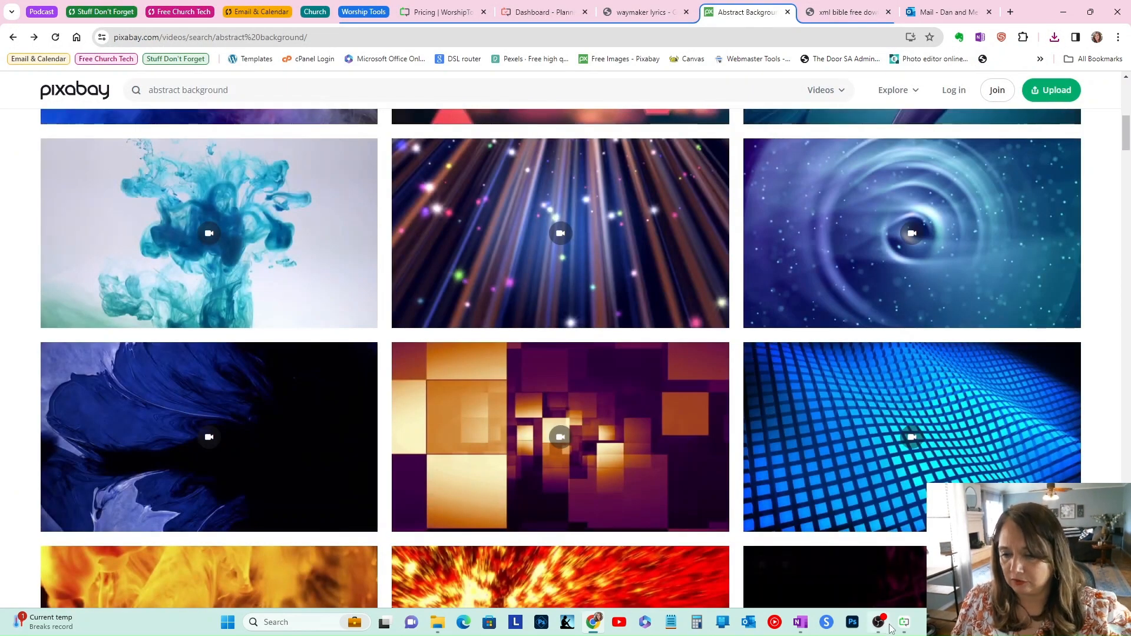
Step: Switch to Presenter and open the Waymaker item's media background picker
click(903, 628)
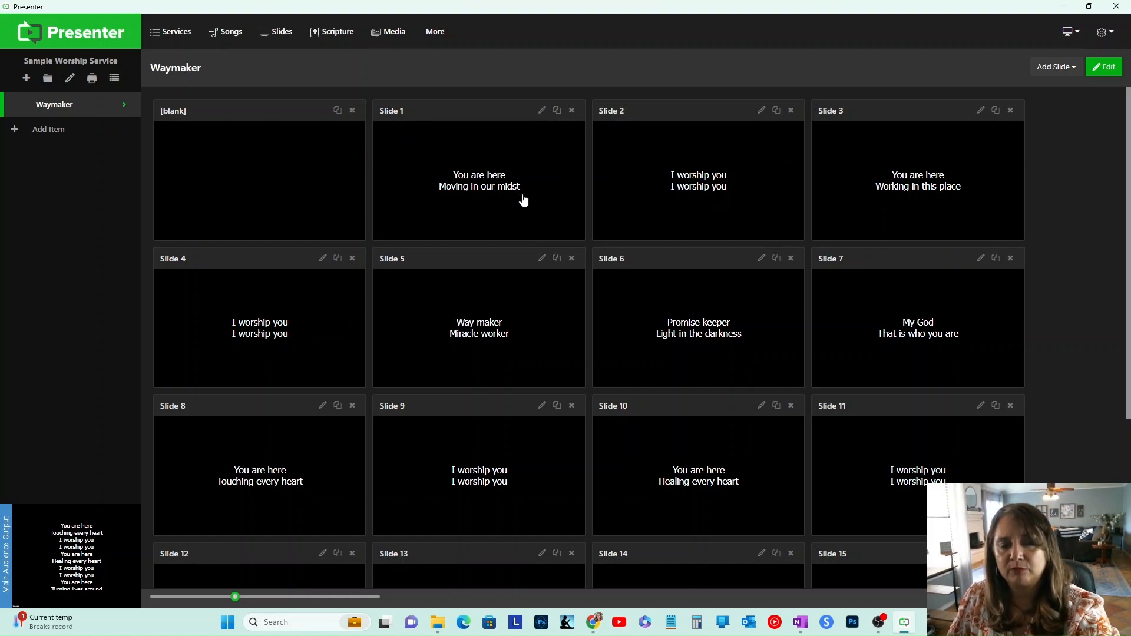
click(1109, 65)
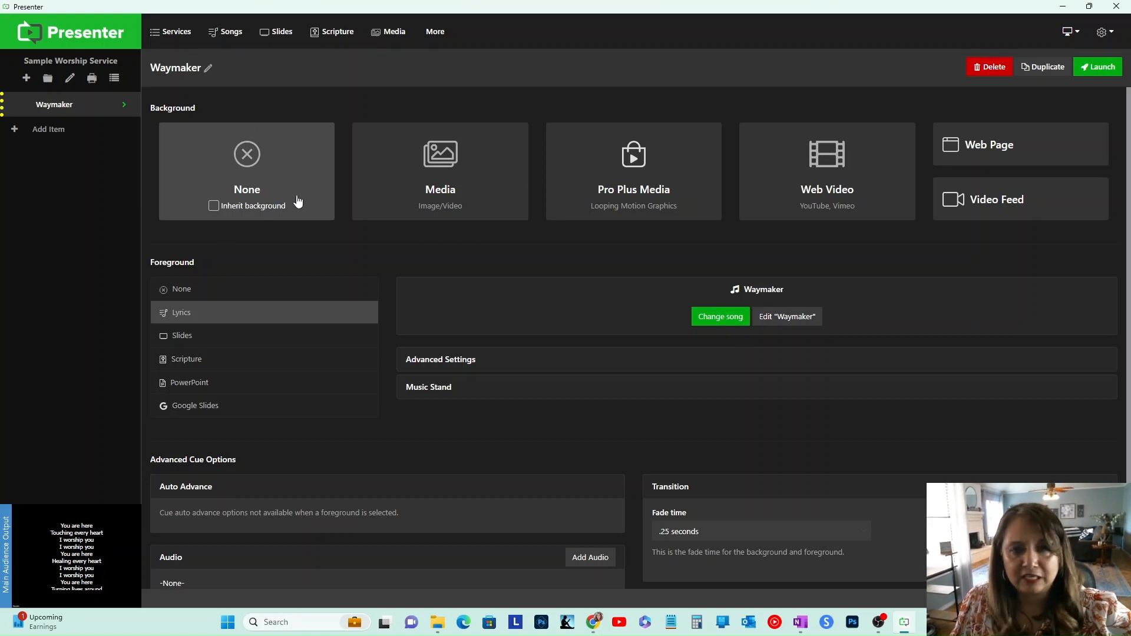
click(465, 202)
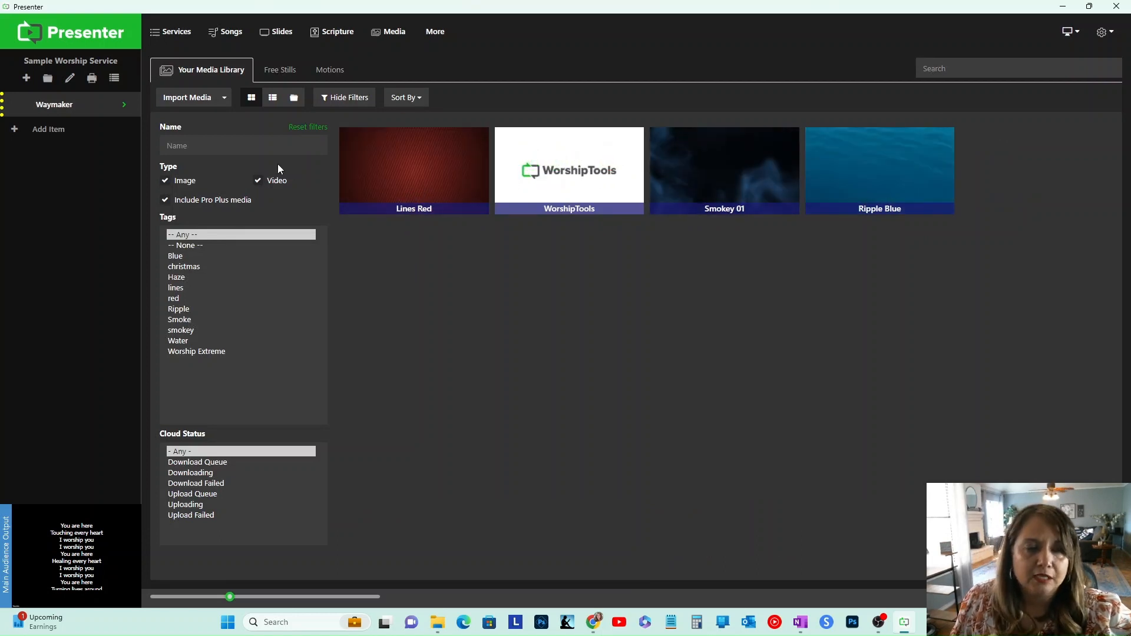
Step: Import the downloaded abstract ink video from Downloads into the media library
click(182, 105)
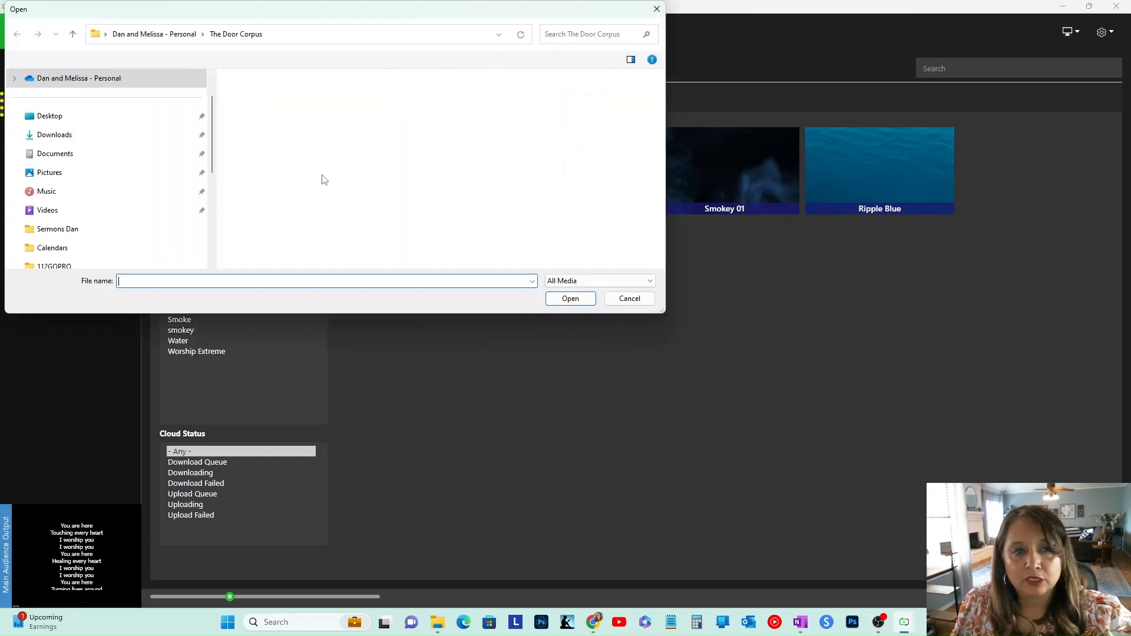
click(121, 137)
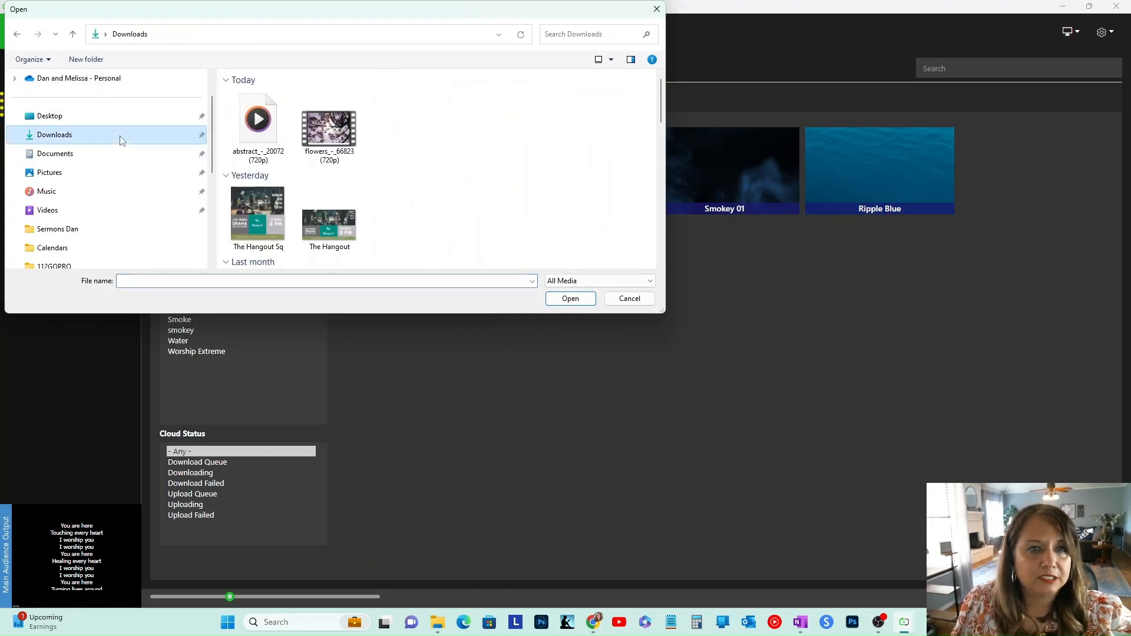
click(271, 159)
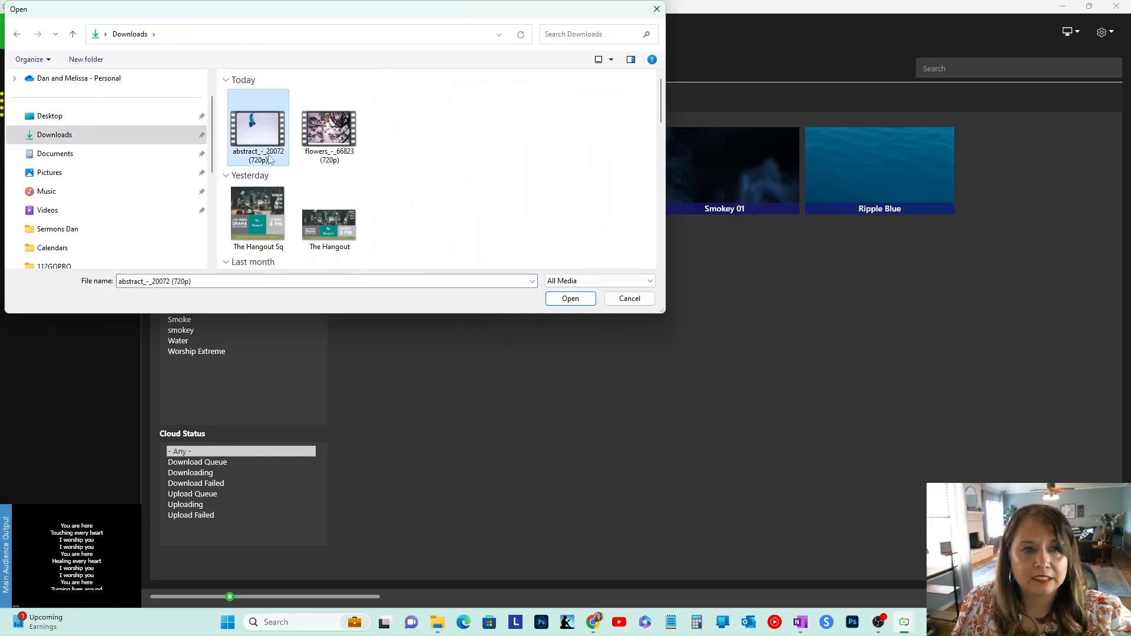
click(548, 301)
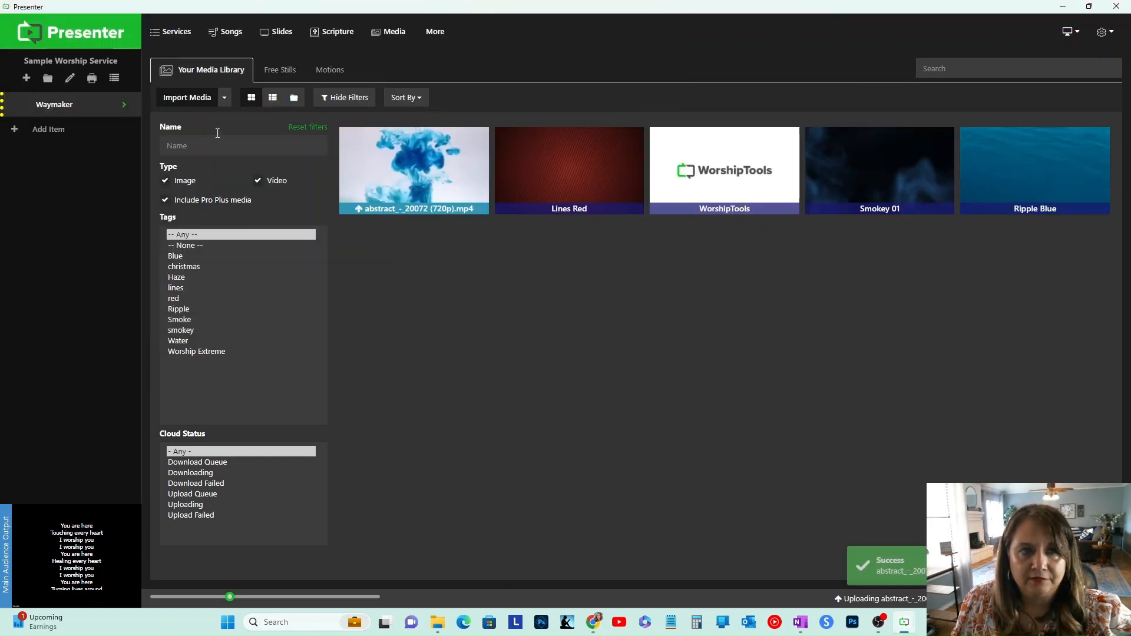
Step: Import the downloaded flowers video from Downloads into the media library
click(184, 105)
click(325, 130)
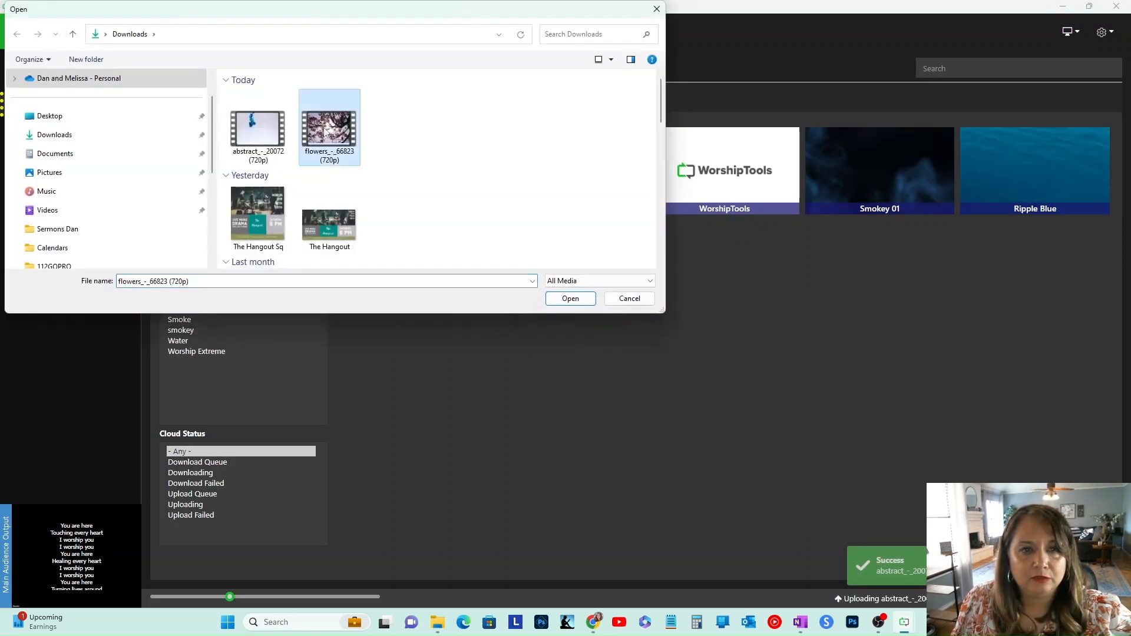
click(570, 298)
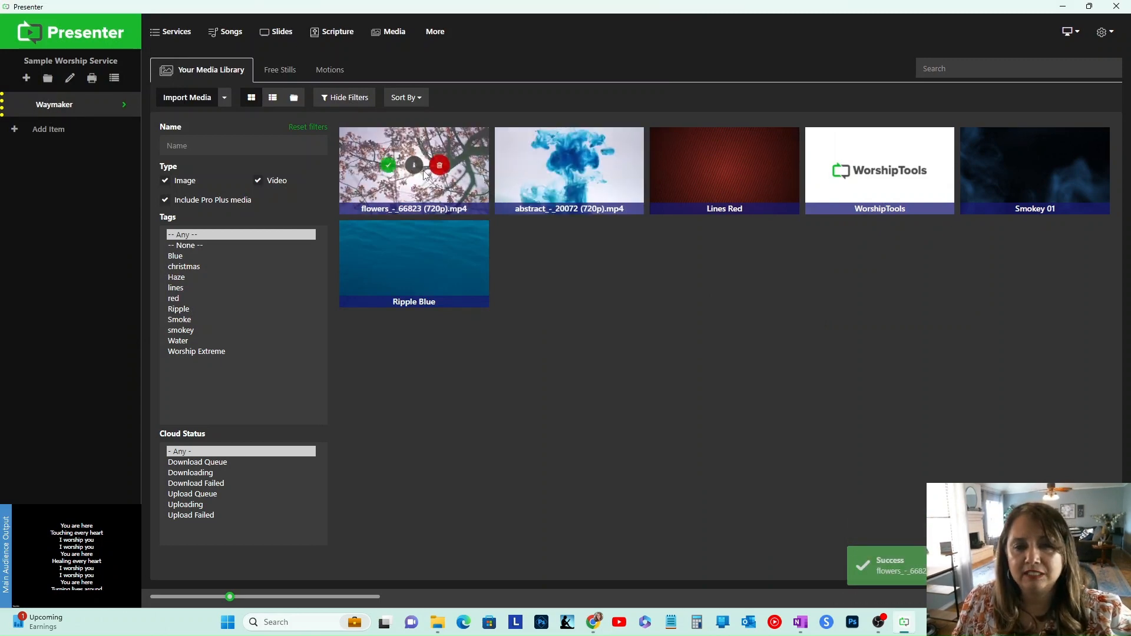
Step: Set the abstract ink video as the Waymaker background and launch the item
click(530, 166)
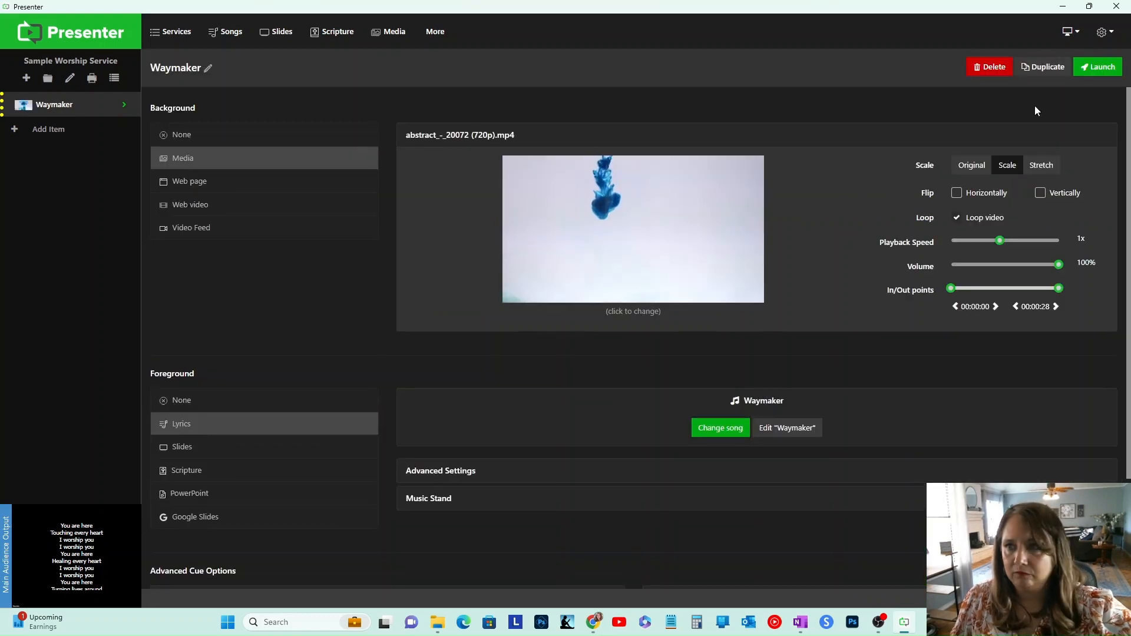
click(1098, 67)
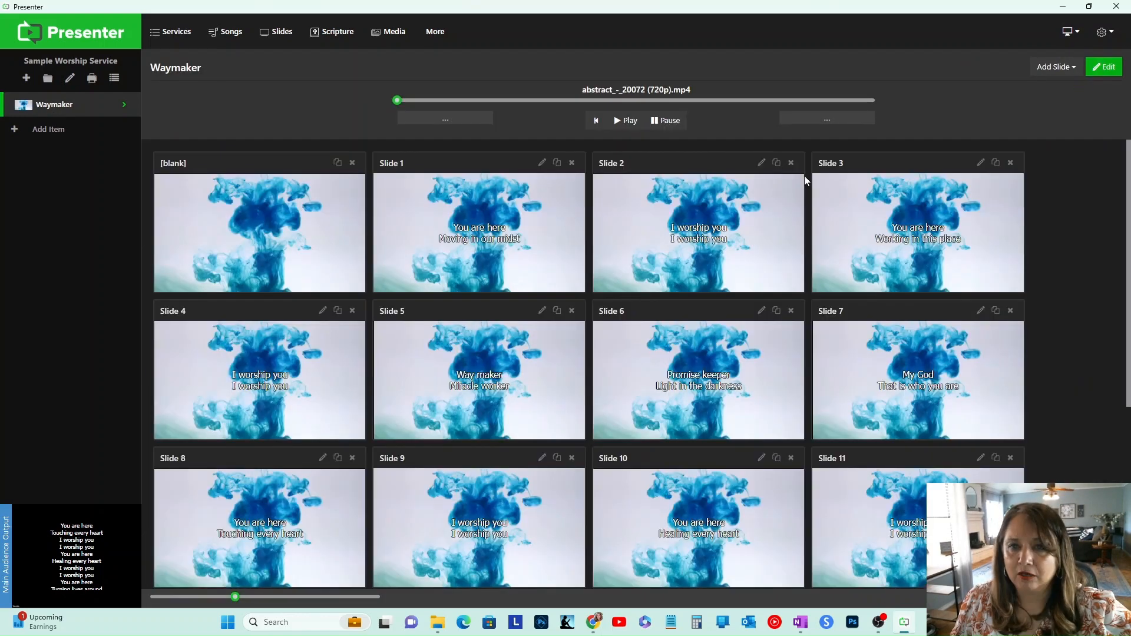
Step: Present the blank slide and then Slide 1 on the audience output
click(306, 253)
click(493, 254)
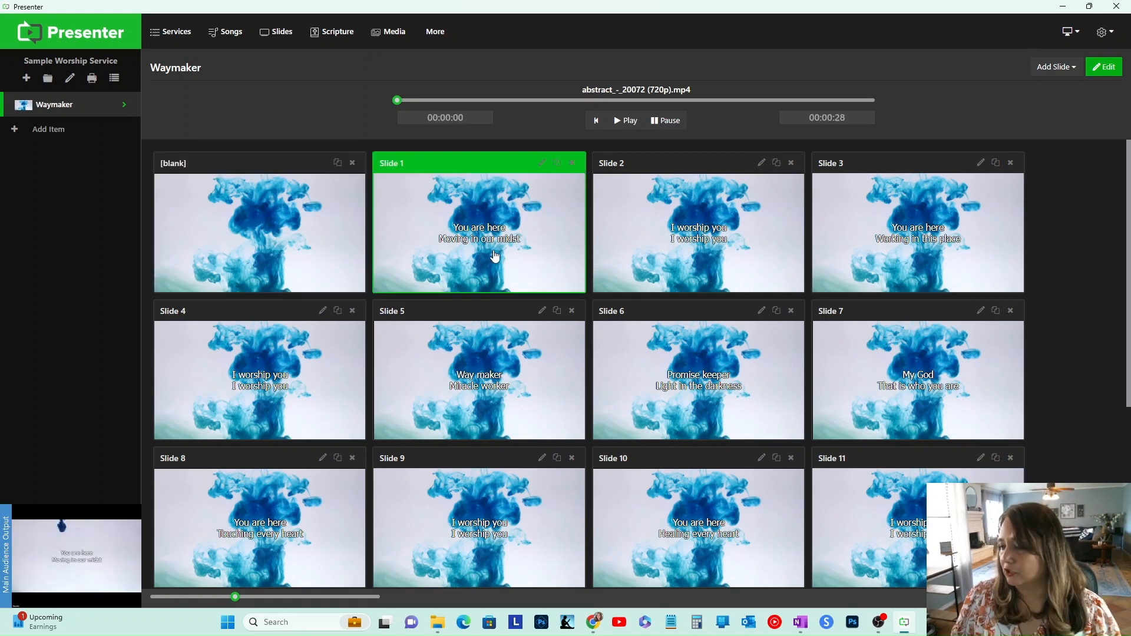
Step: Present Slides 2, 3, 4 and 5 in turn on the audience output
click(716, 254)
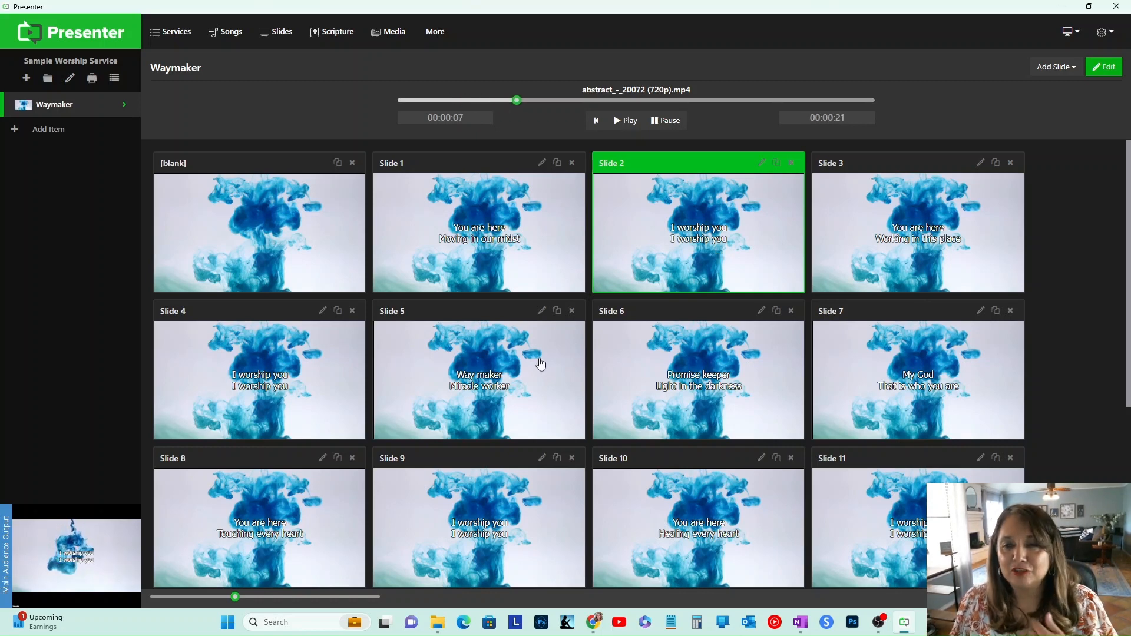
click(907, 243)
click(250, 389)
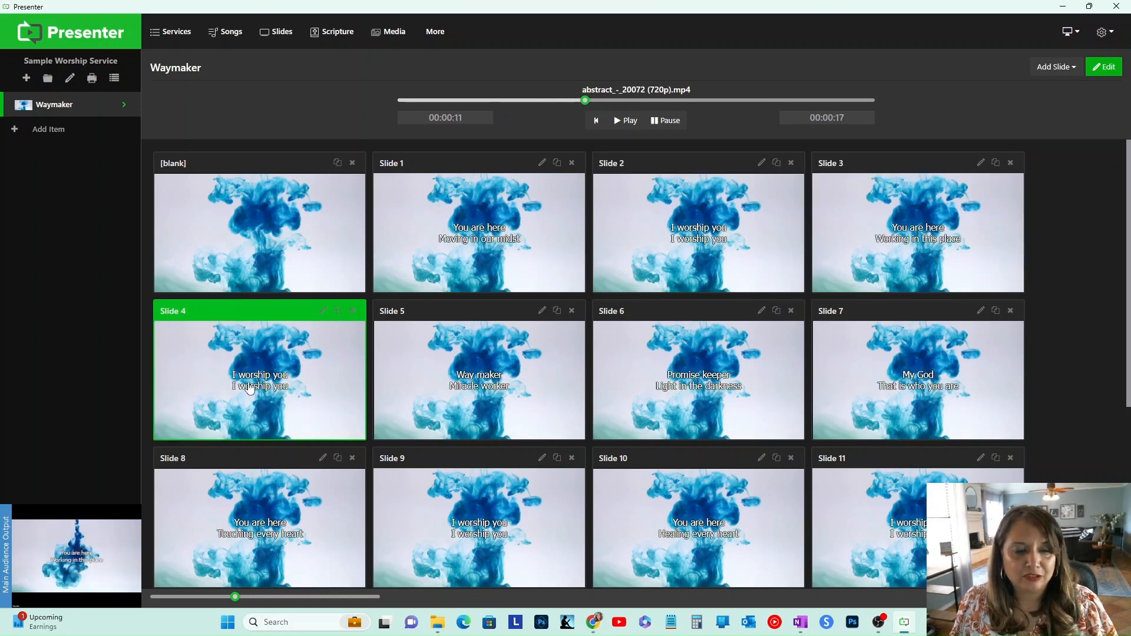
click(418, 400)
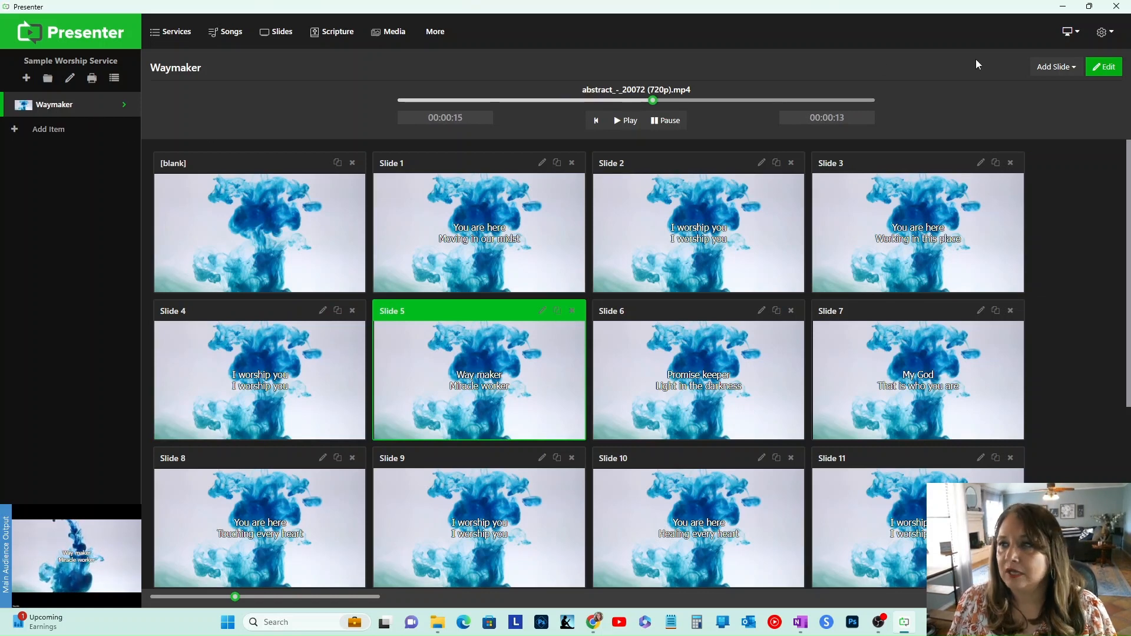
Step: Open the song editor and browse the song templates, opening the Default template to preview it
click(542, 163)
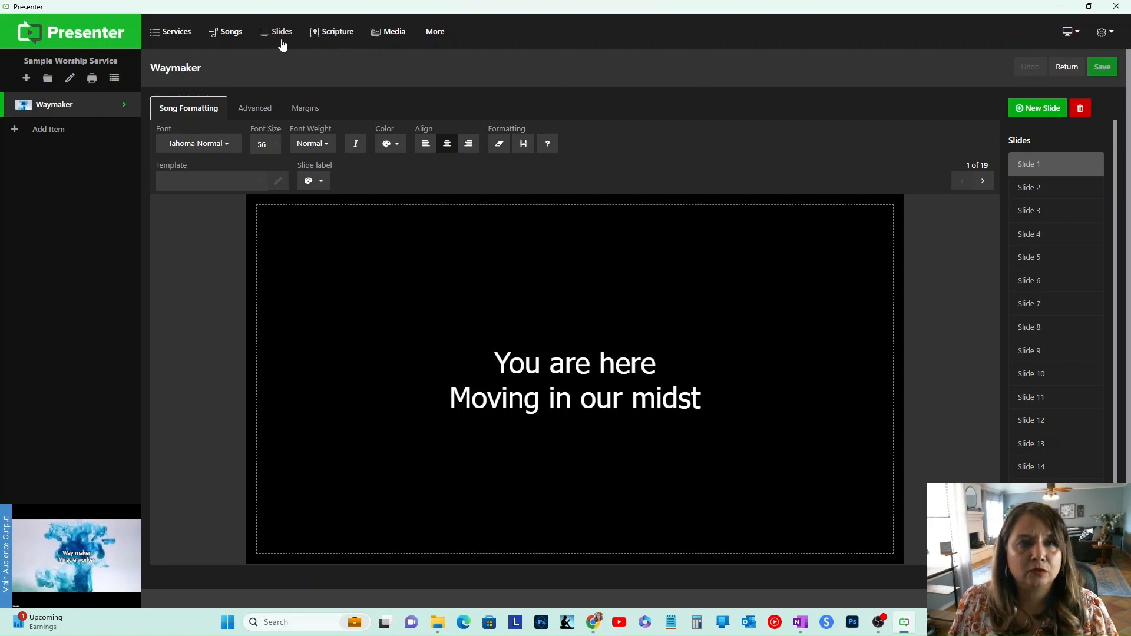
click(226, 39)
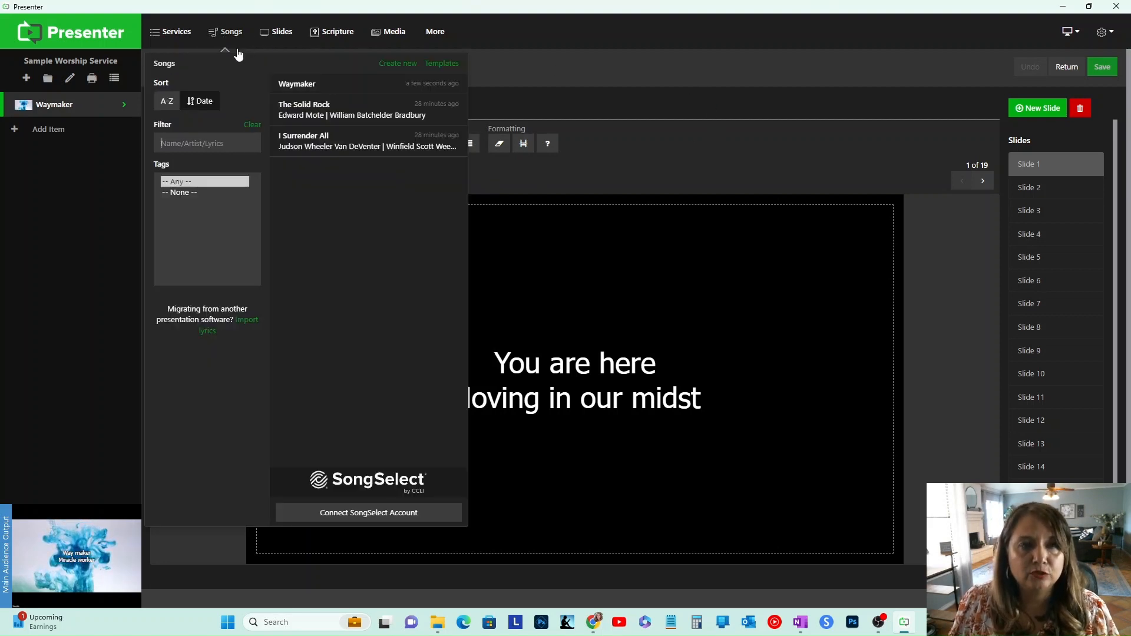
click(449, 65)
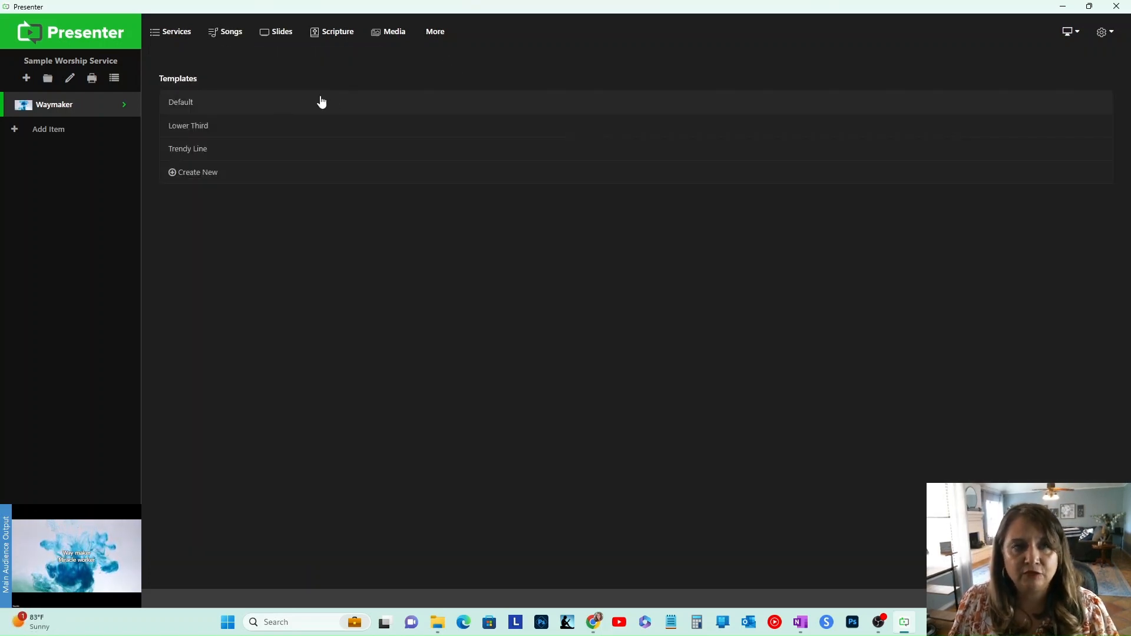
click(272, 106)
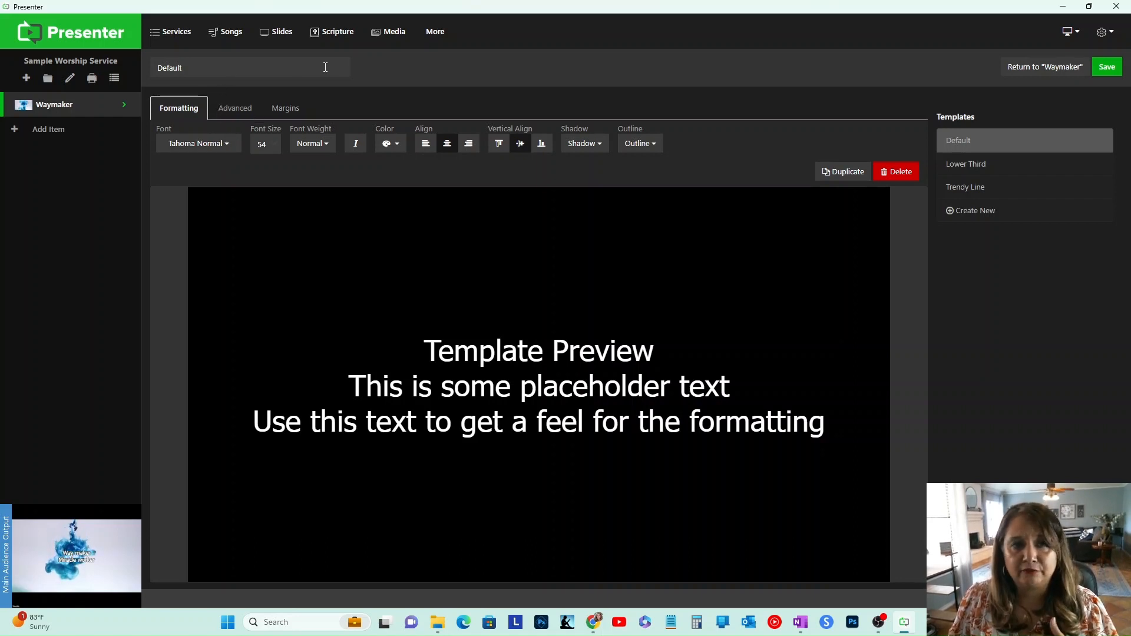
click(242, 34)
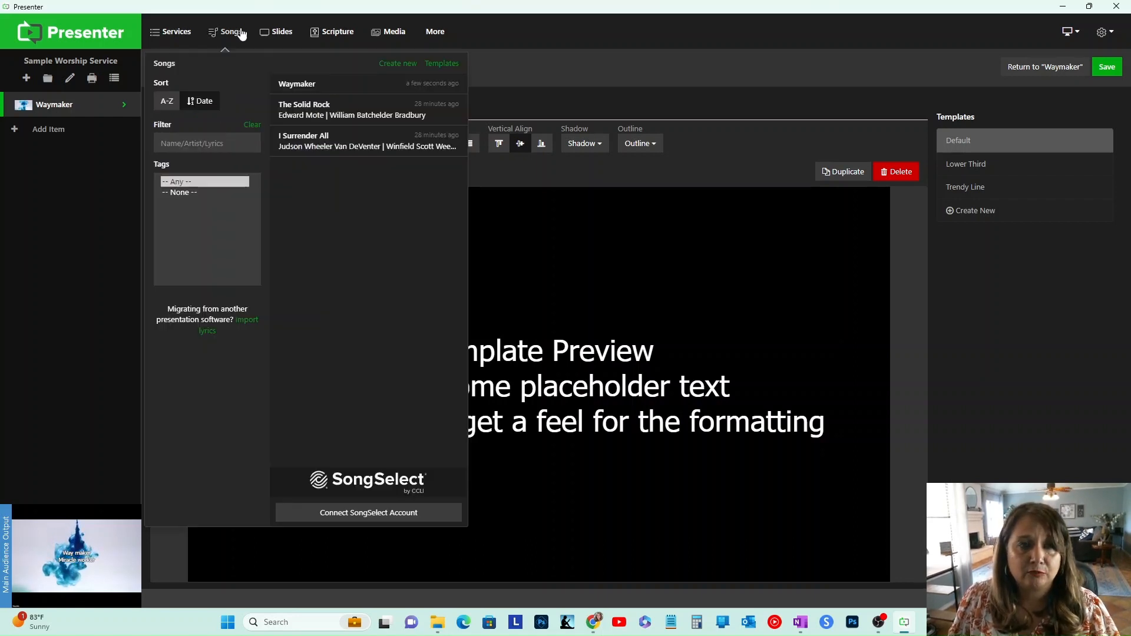
click(434, 63)
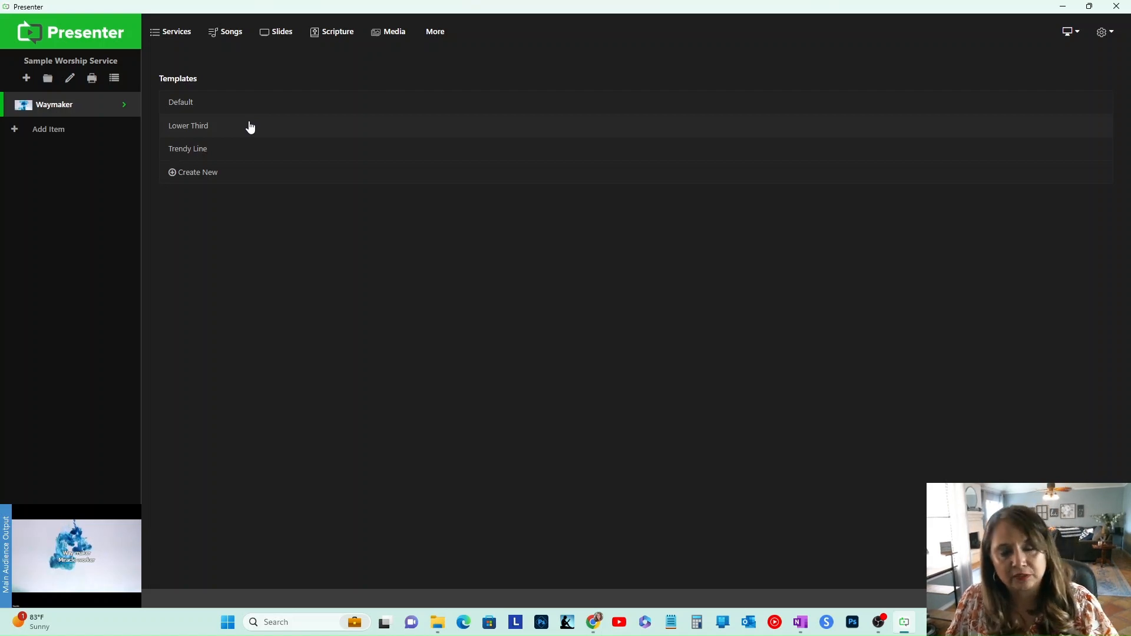
click(268, 154)
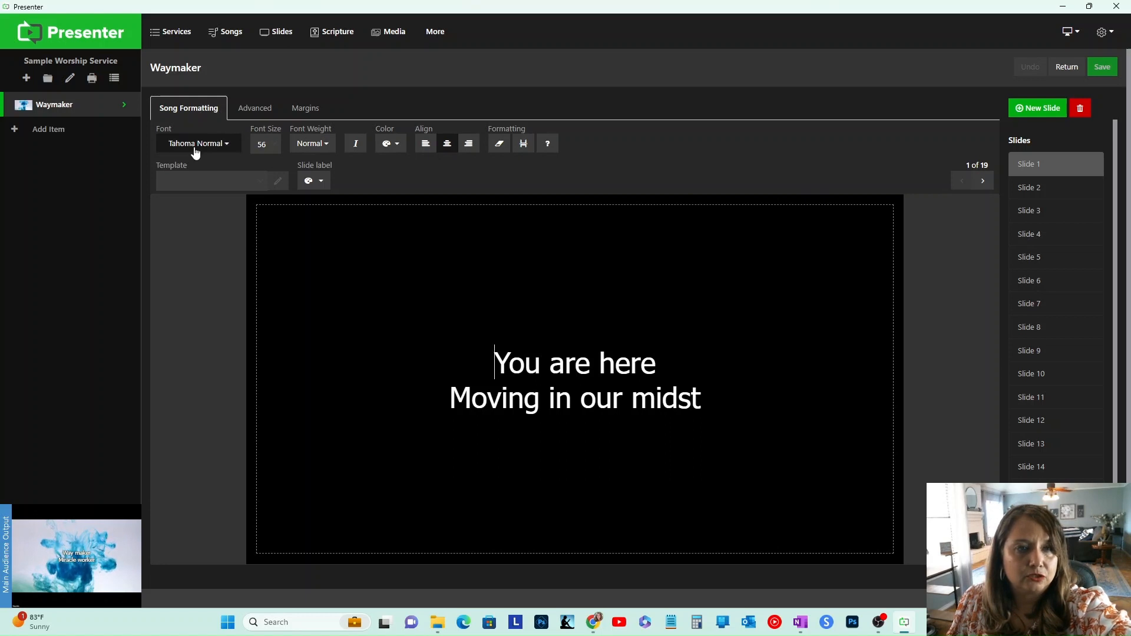
Step: Apply the Trendy Line template to the Waymaker song and save it
click(207, 181)
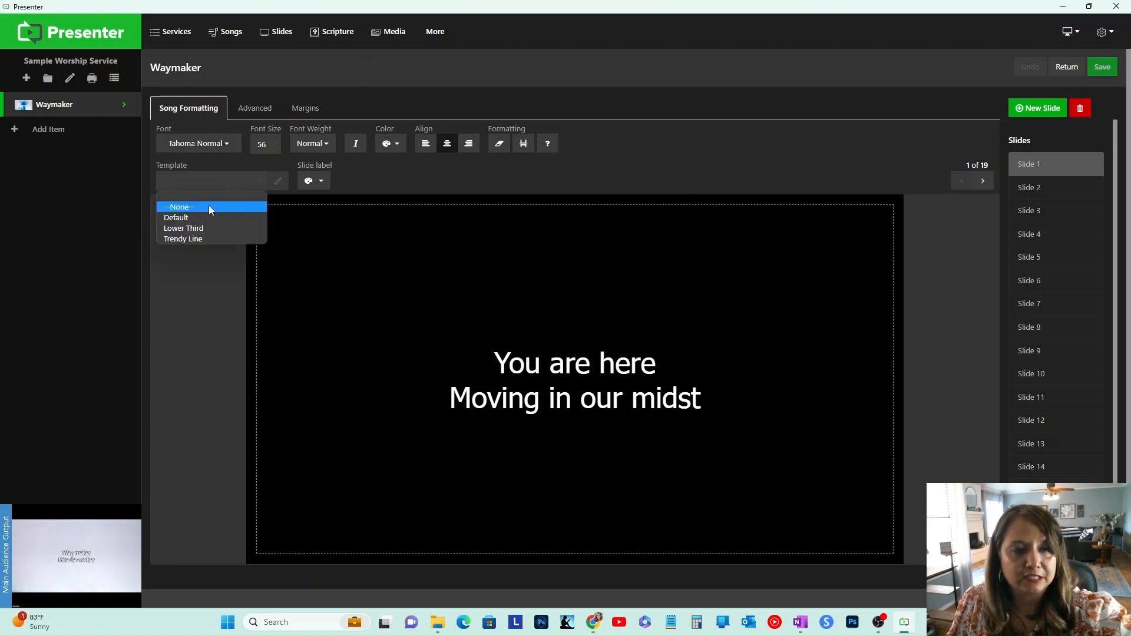
click(204, 239)
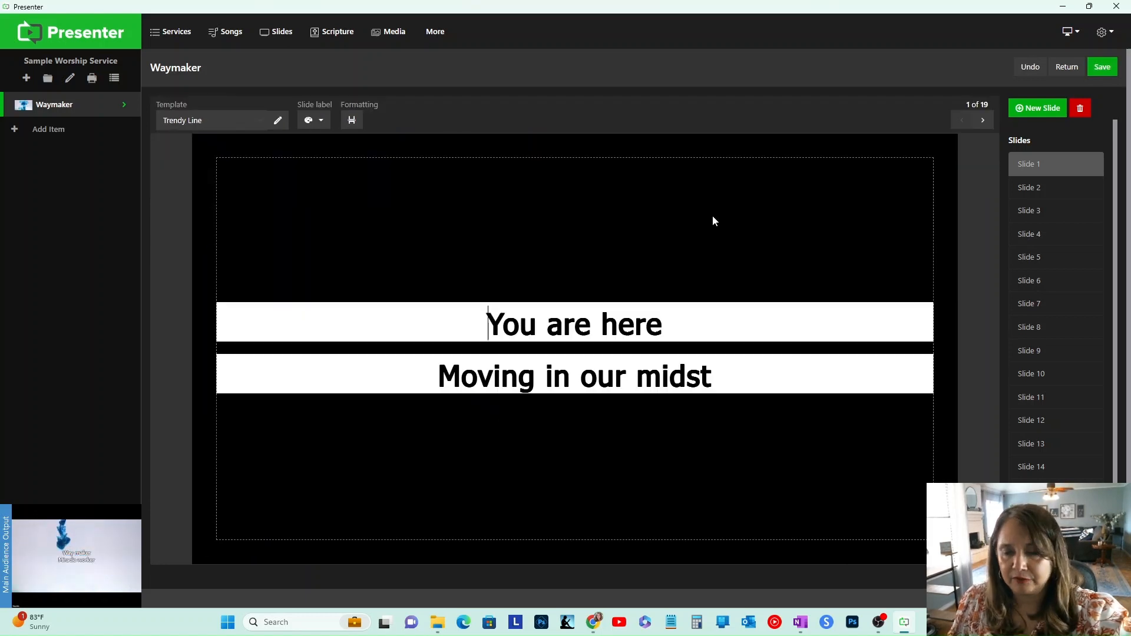
click(1102, 66)
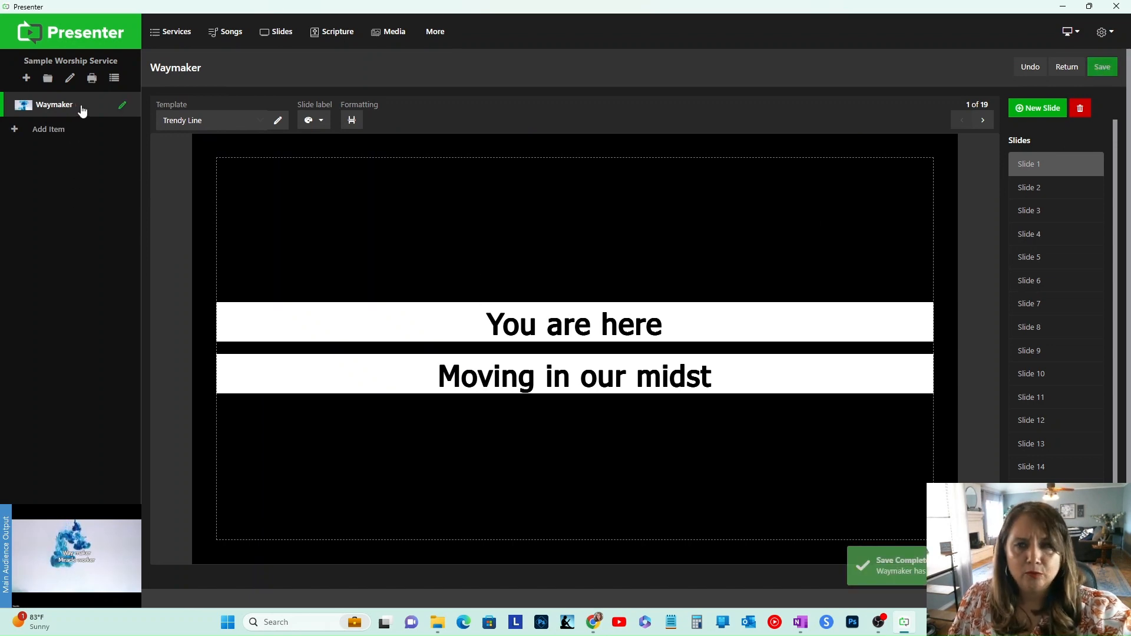
Step: Return to the Waymaker slides and present Slides 2, 3 and 4 on the audience output
click(54, 106)
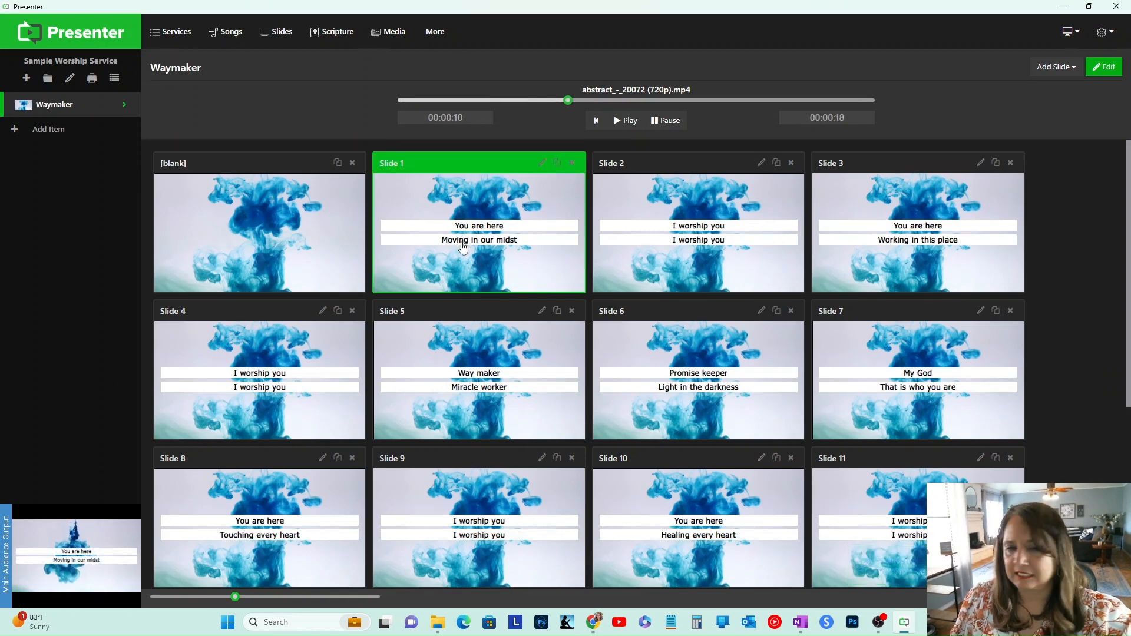
click(718, 242)
click(884, 238)
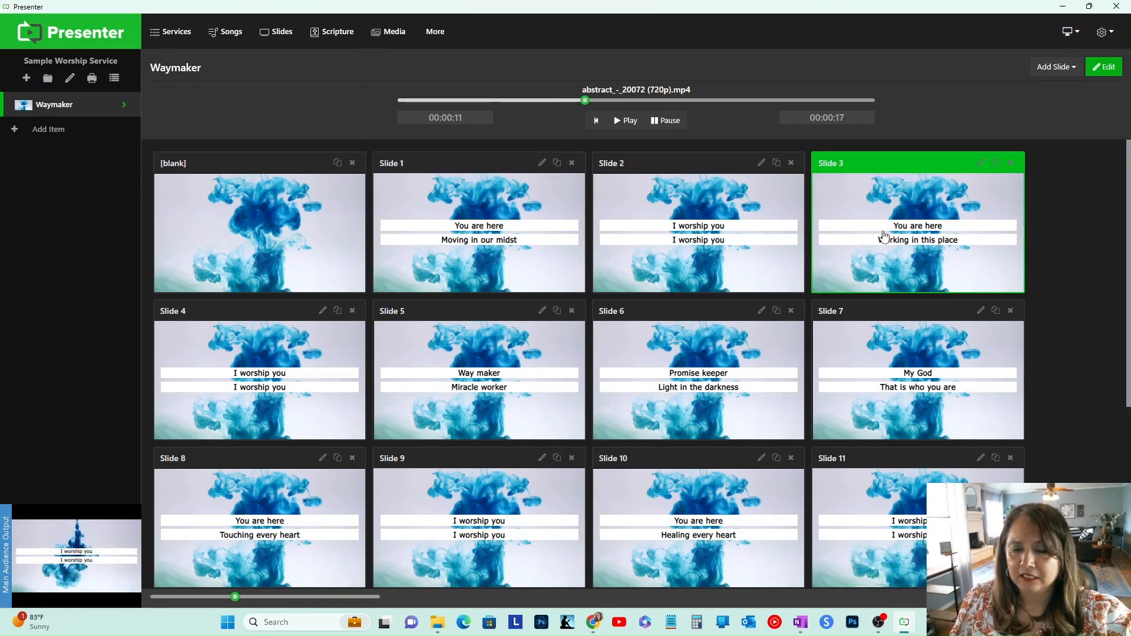
click(328, 379)
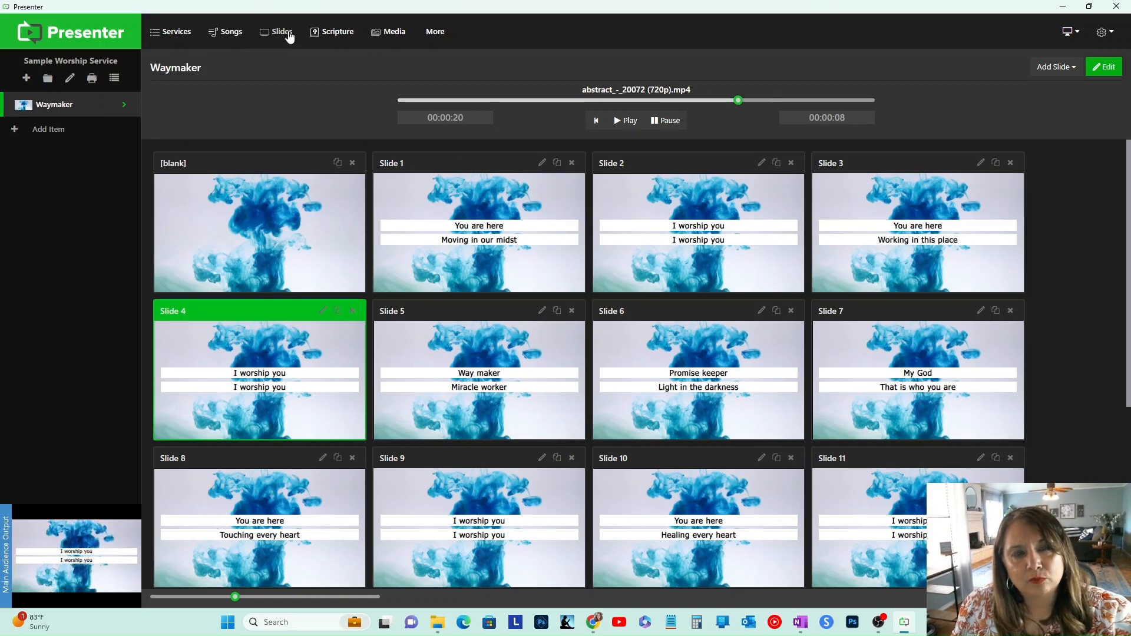
Step: Open the Trendy Line template for editing and set its font size to 60
click(223, 34)
click(443, 62)
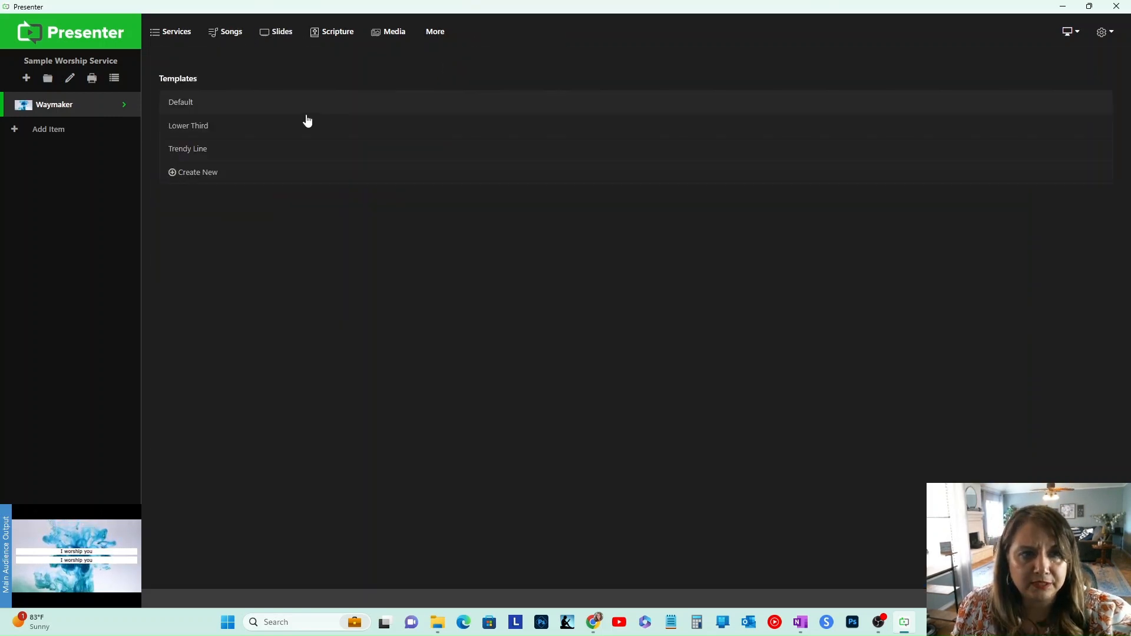
click(223, 154)
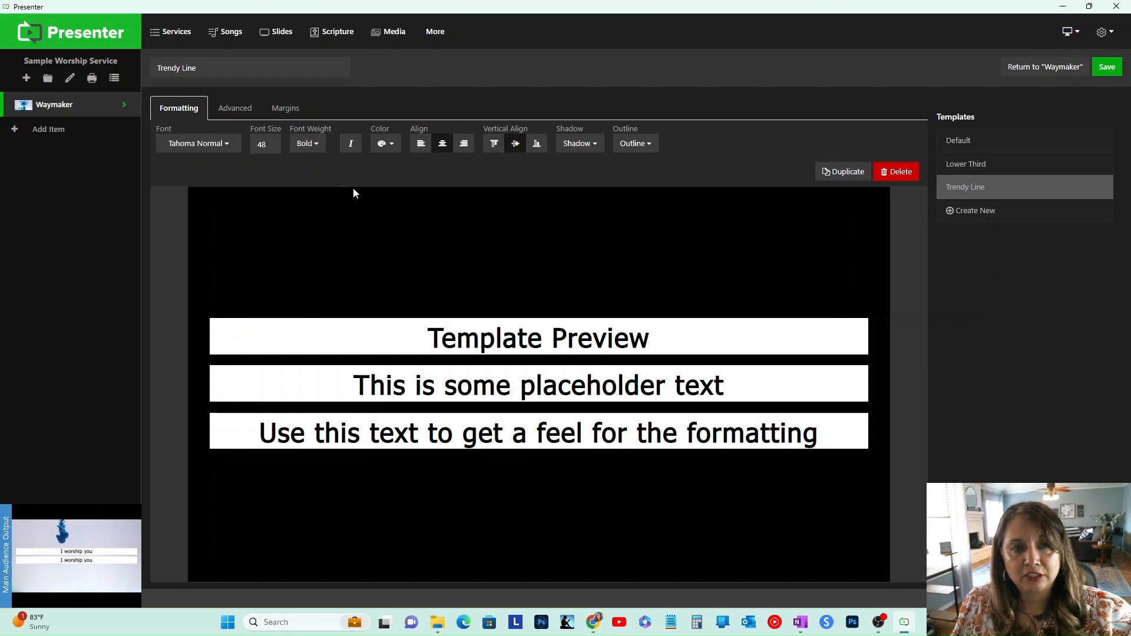
click(263, 148)
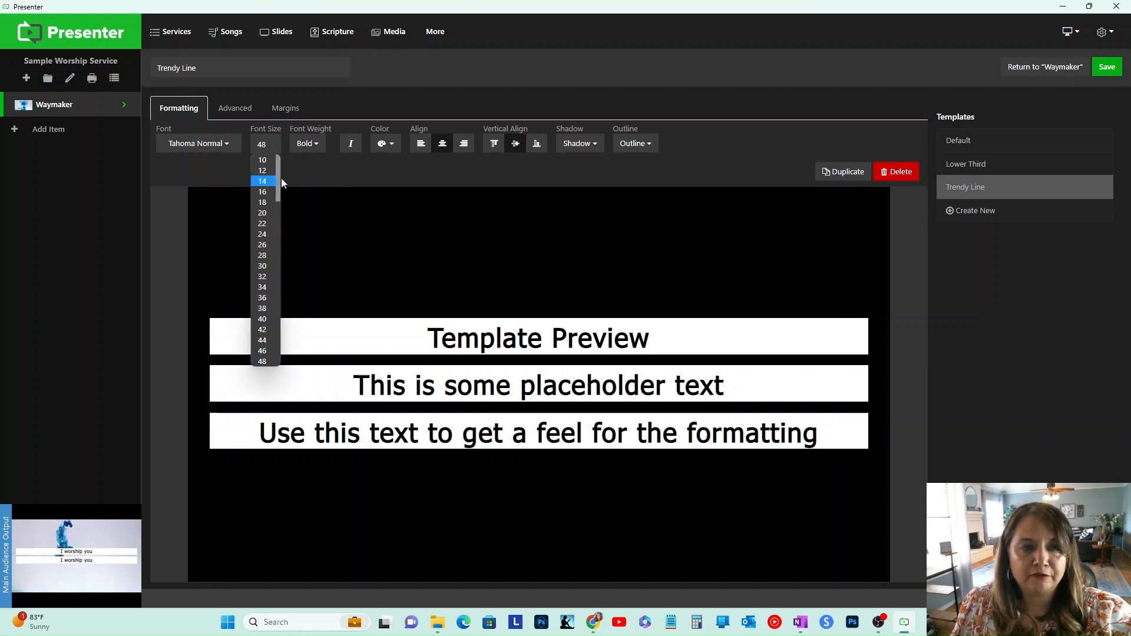
click(281, 178)
click(274, 151)
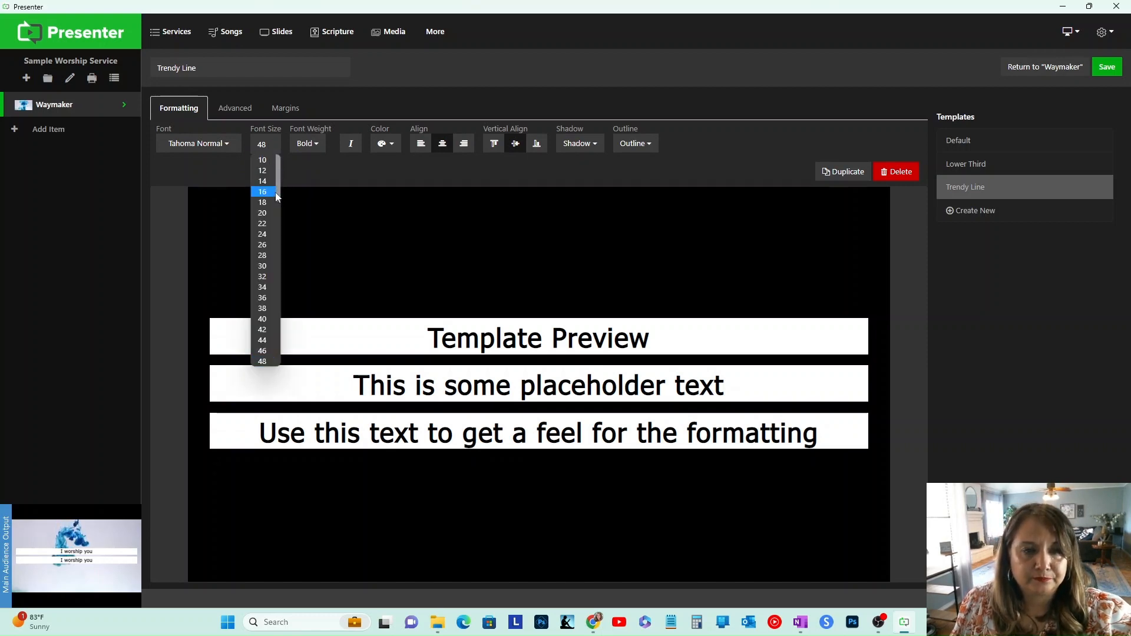
drag(277, 198, 274, 257)
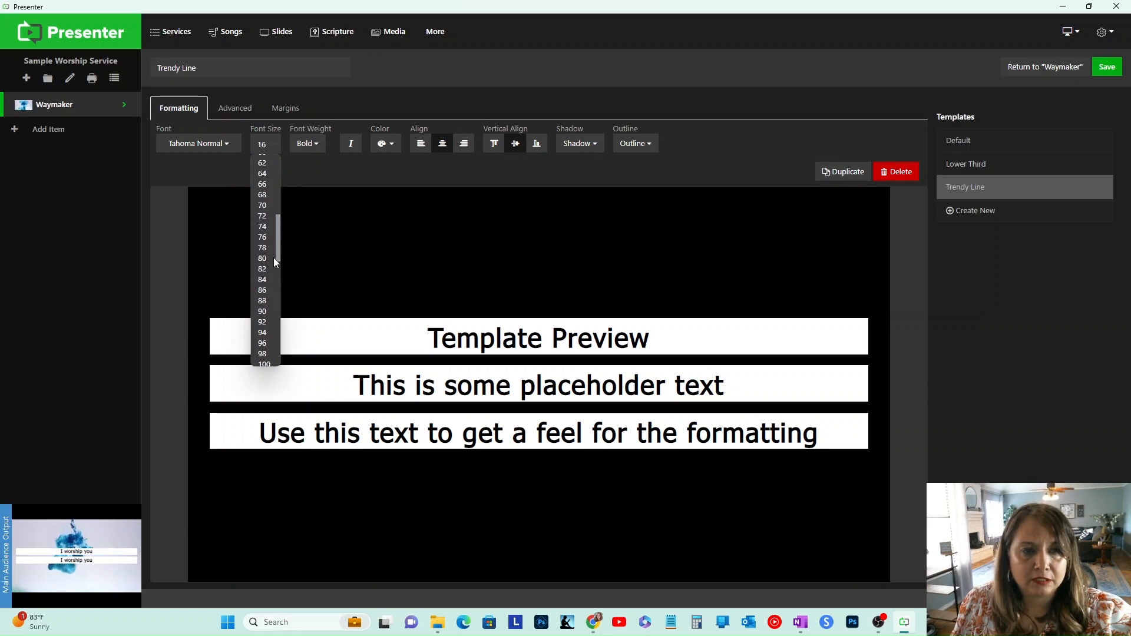
click(273, 214)
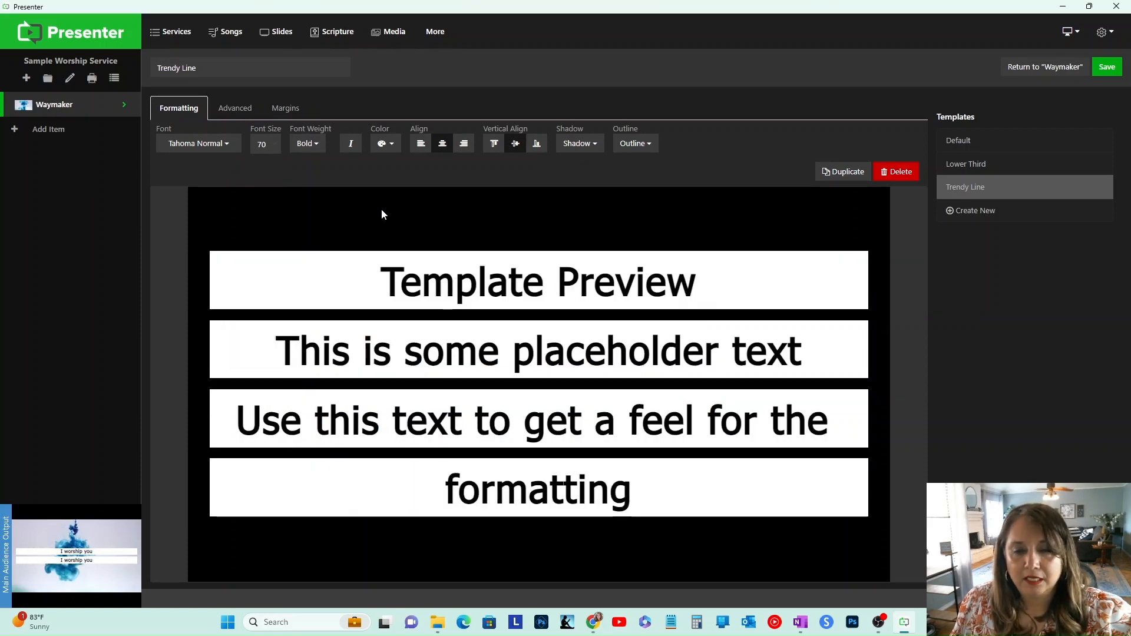
click(275, 146)
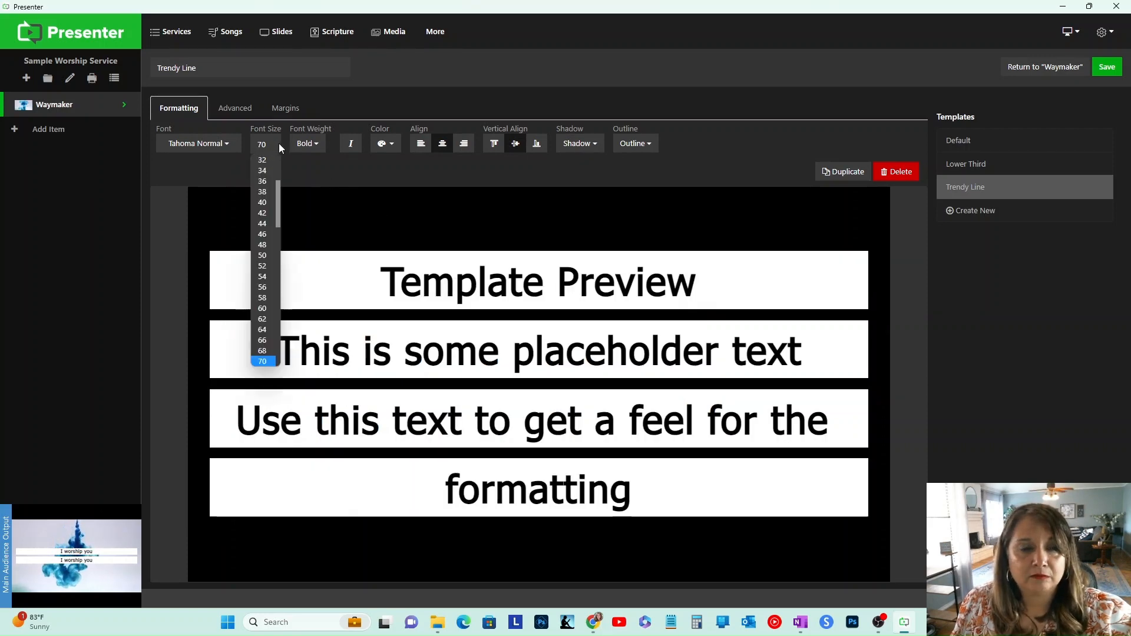
click(262, 307)
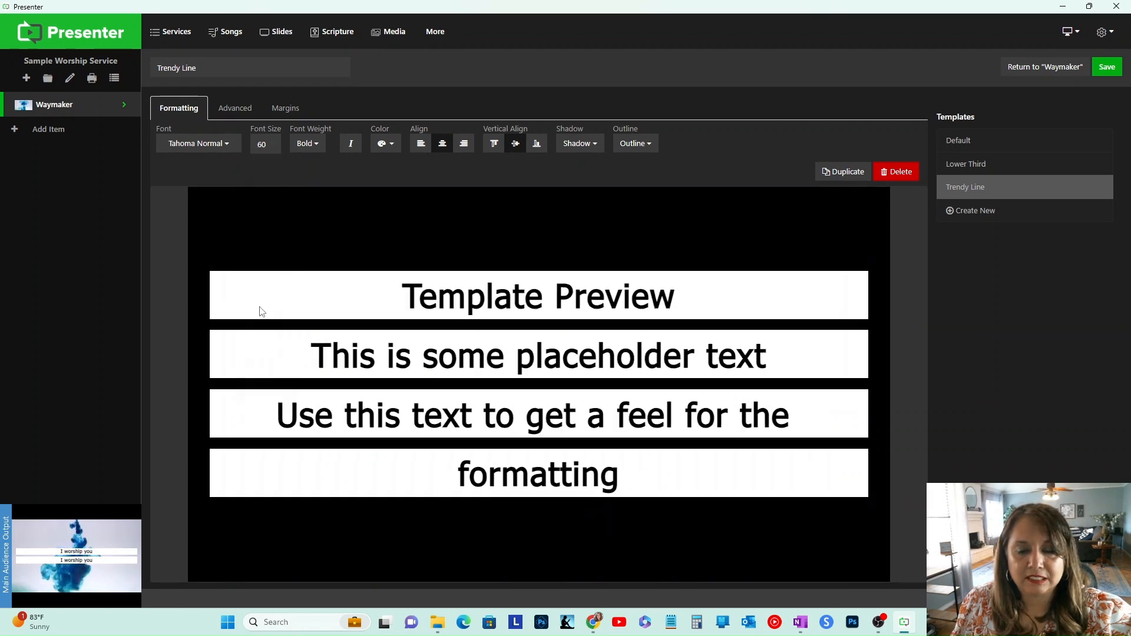
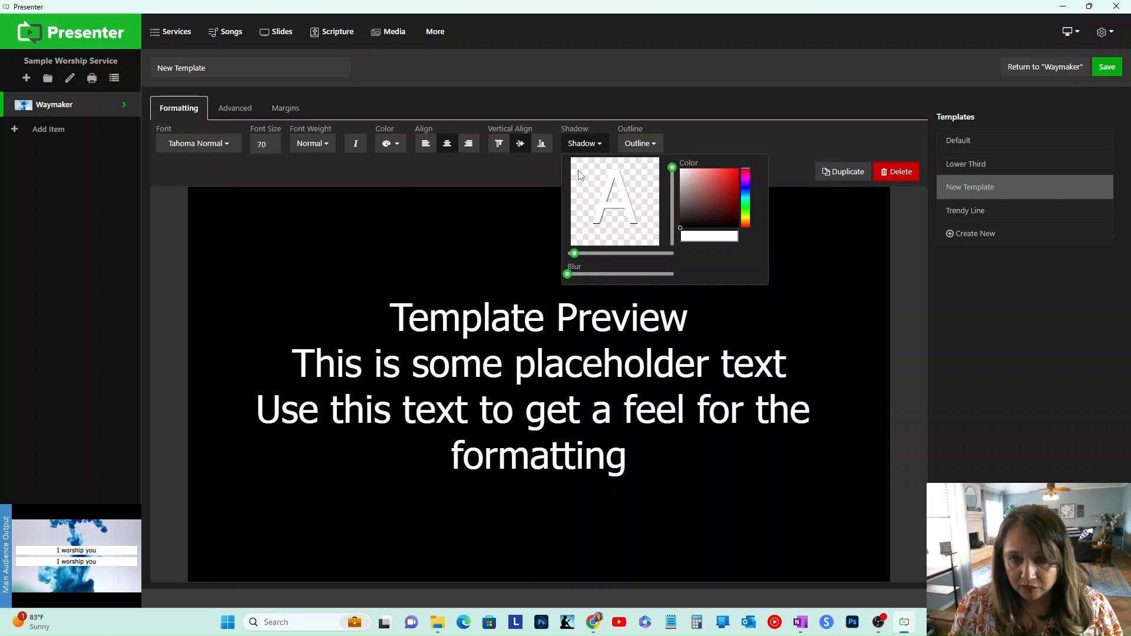
Step: Adjust the new template's text shadow, raising its blur to the maximum and setting its size and color
drag(575, 256, 676, 284)
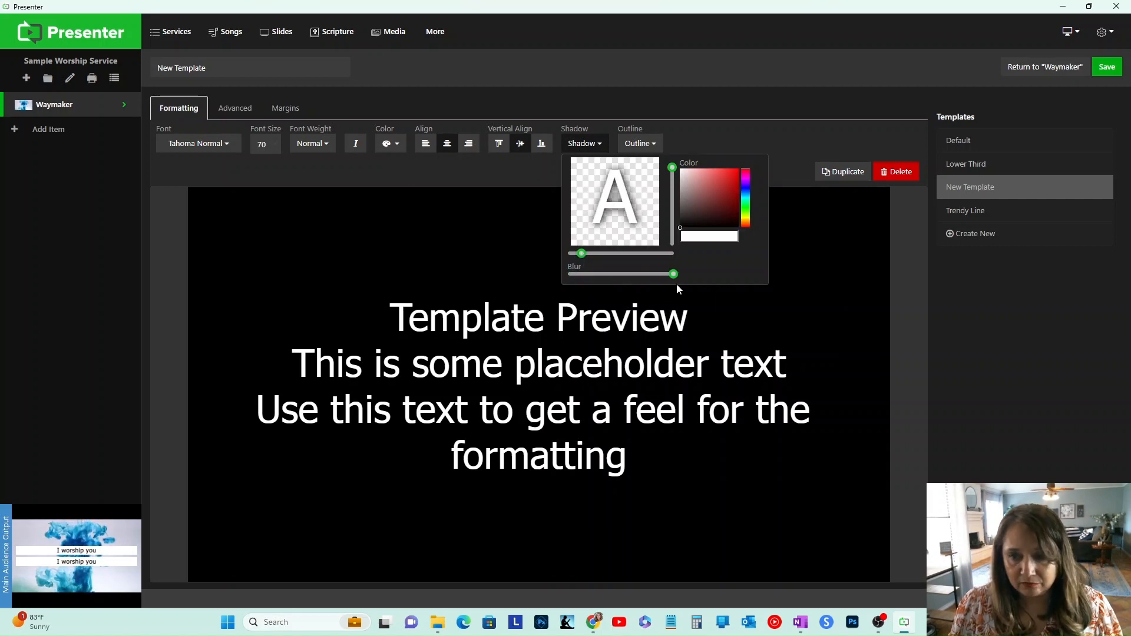
click(599, 145)
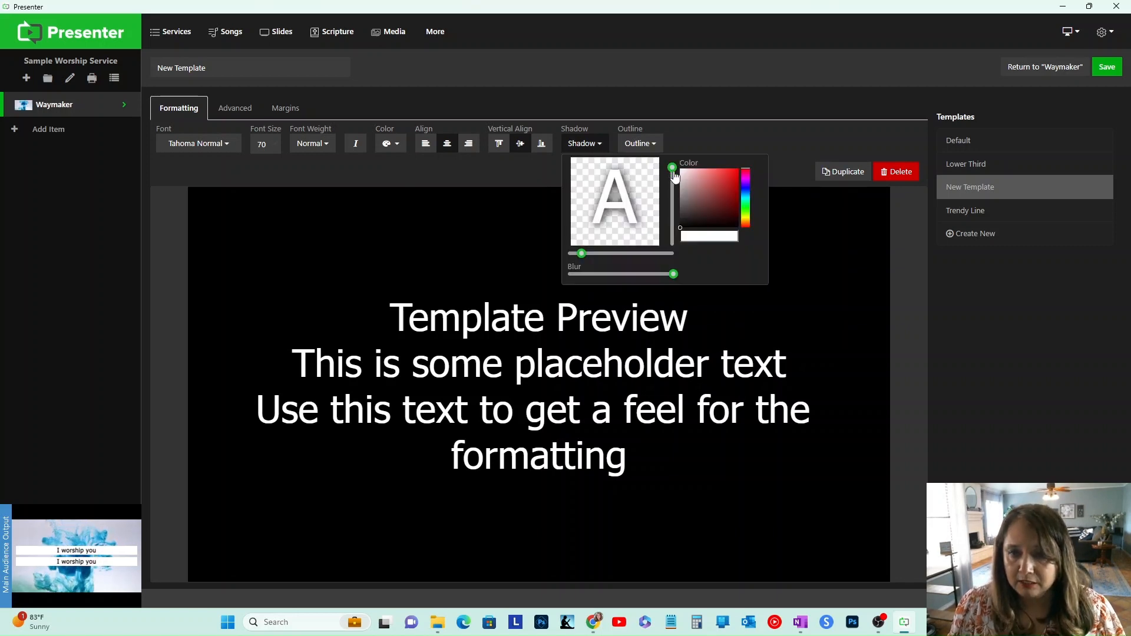
drag(674, 172, 676, 177)
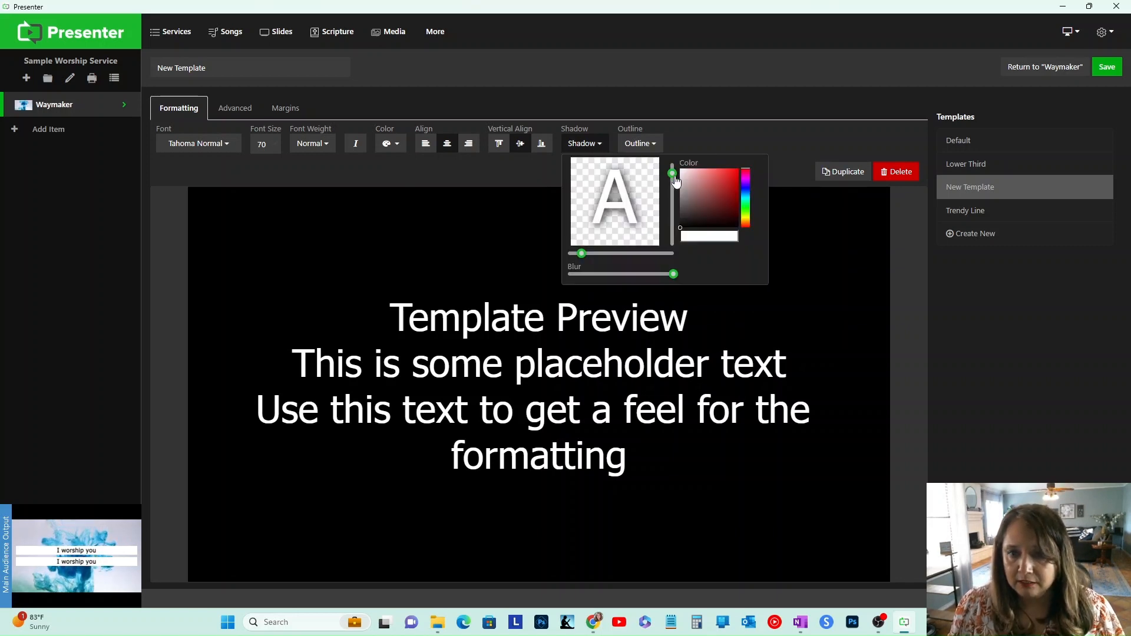
click(681, 130)
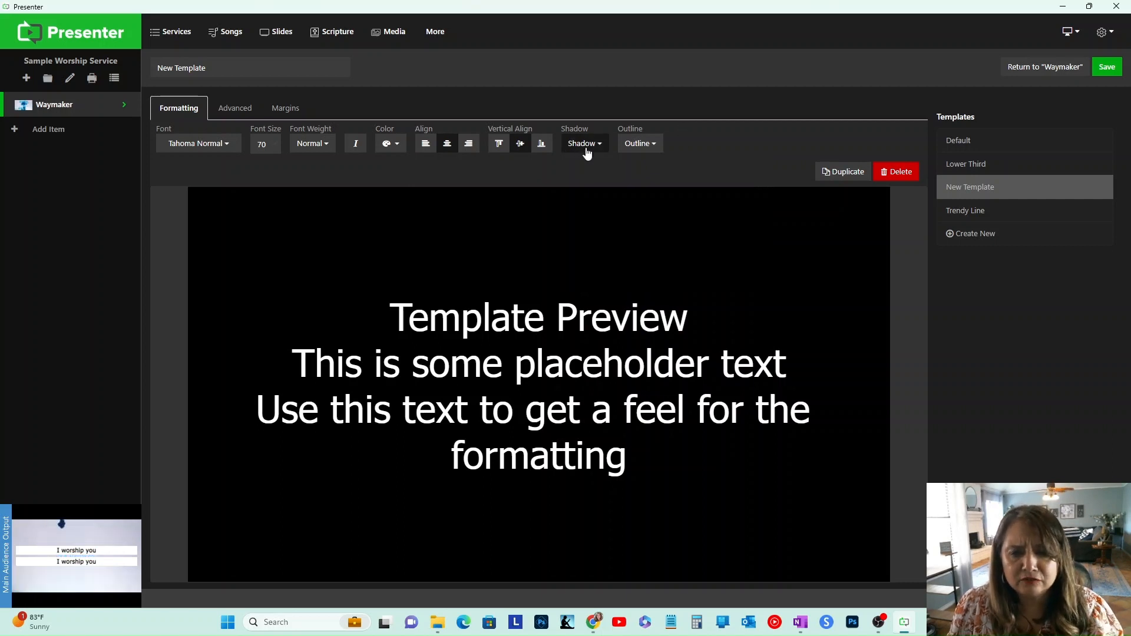
Step: Set the template's outline width to zero and its outline blur to the maximum
click(644, 147)
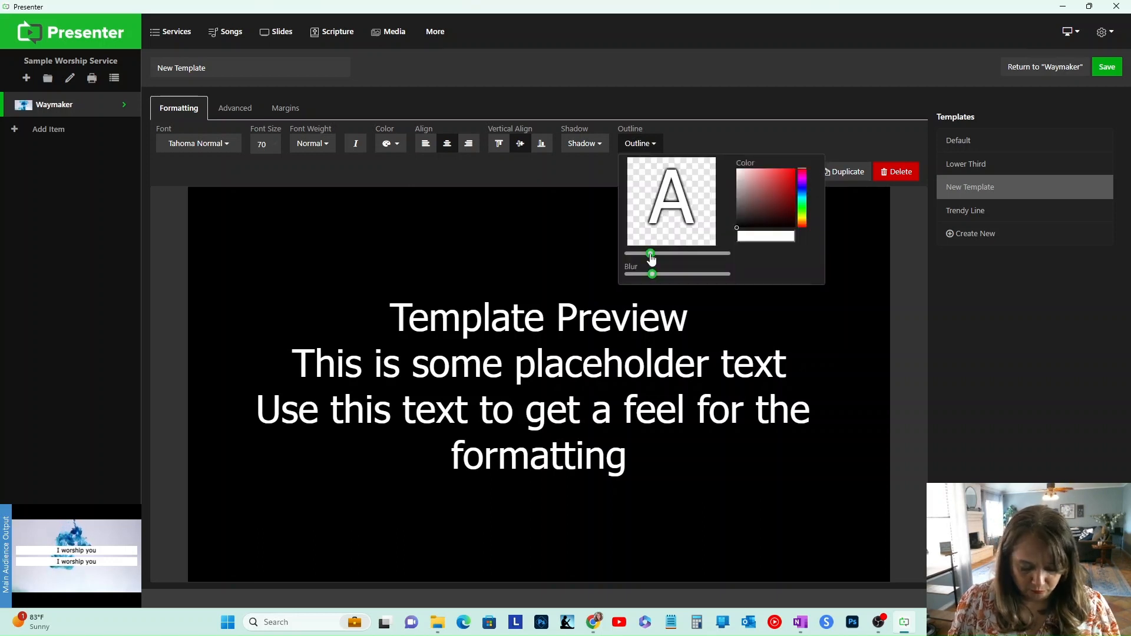
drag(642, 256, 626, 258)
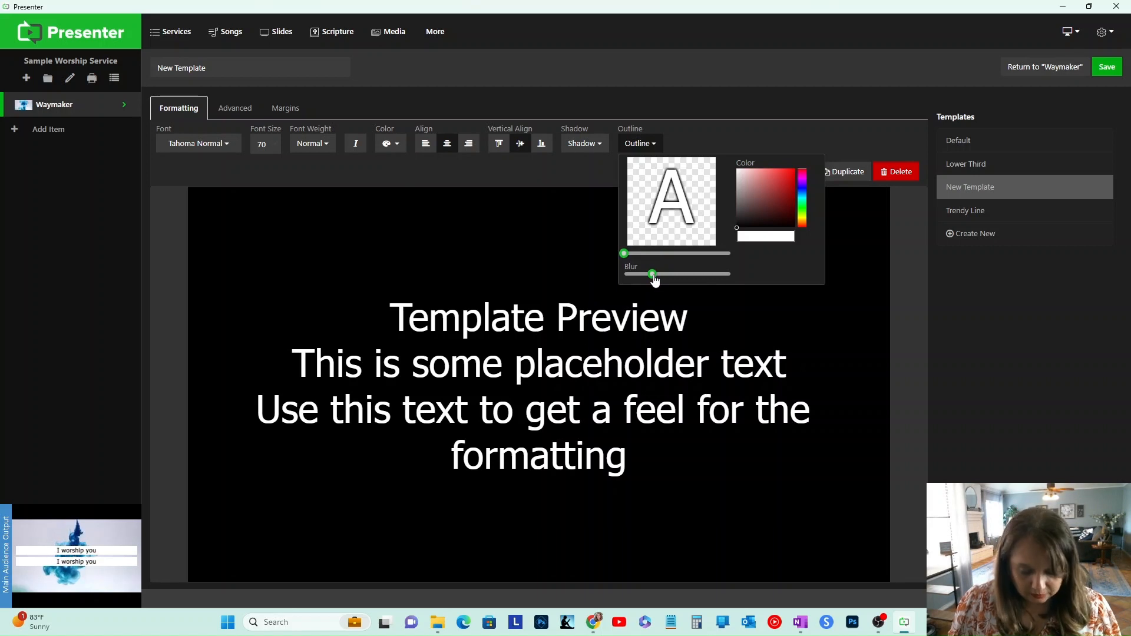
drag(654, 281, 732, 280)
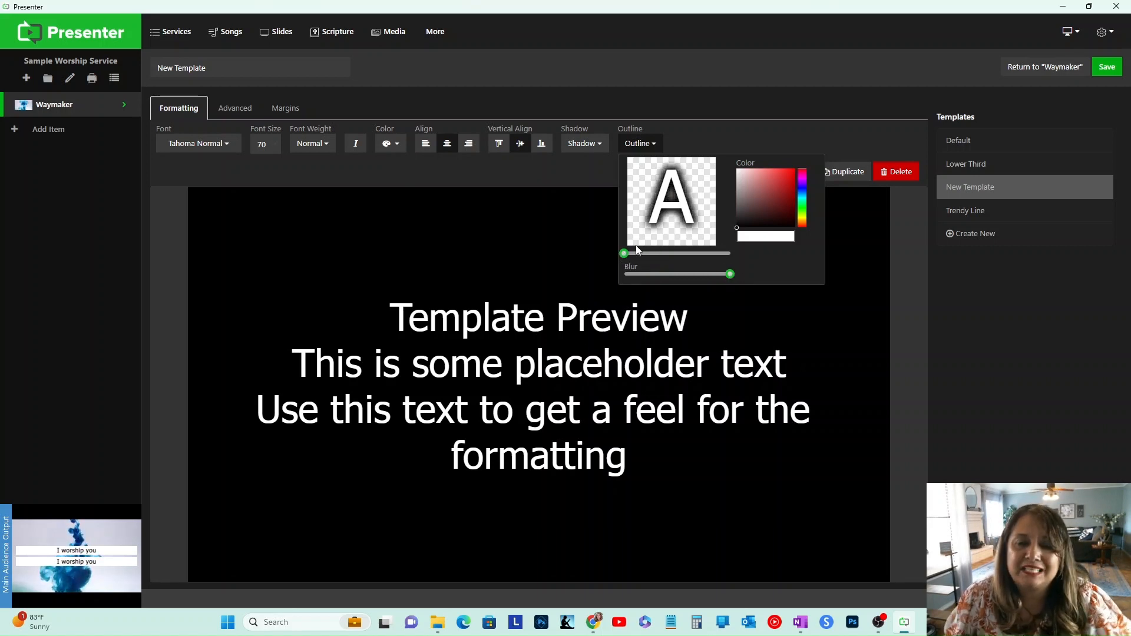
click(589, 255)
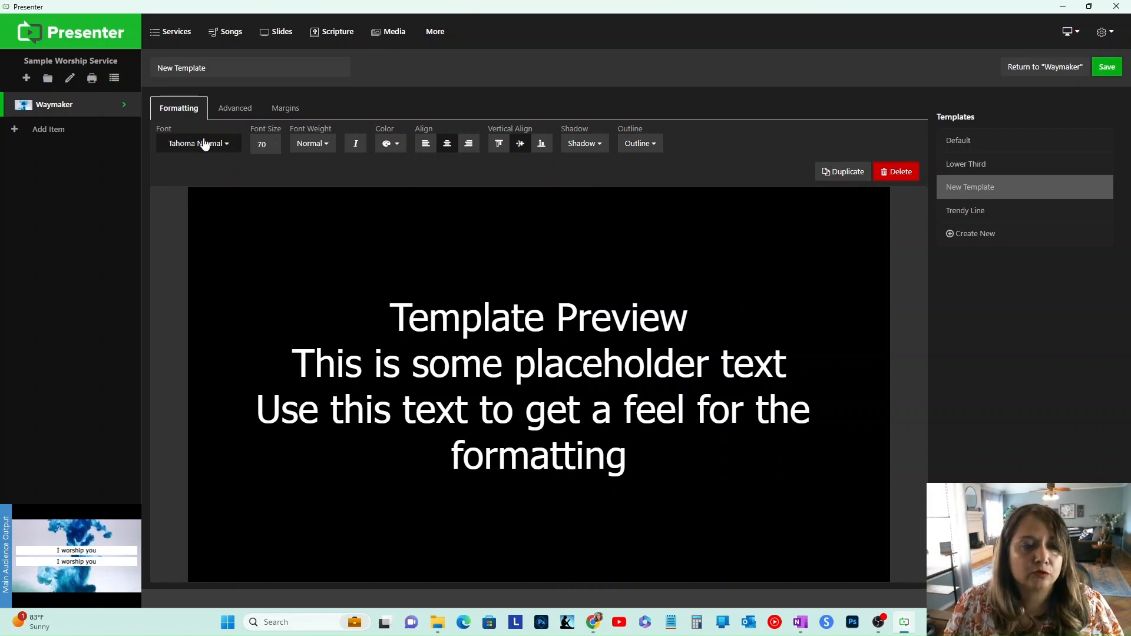
Step: Rename the new template as White over dark and save it
drag(236, 66, 143, 70)
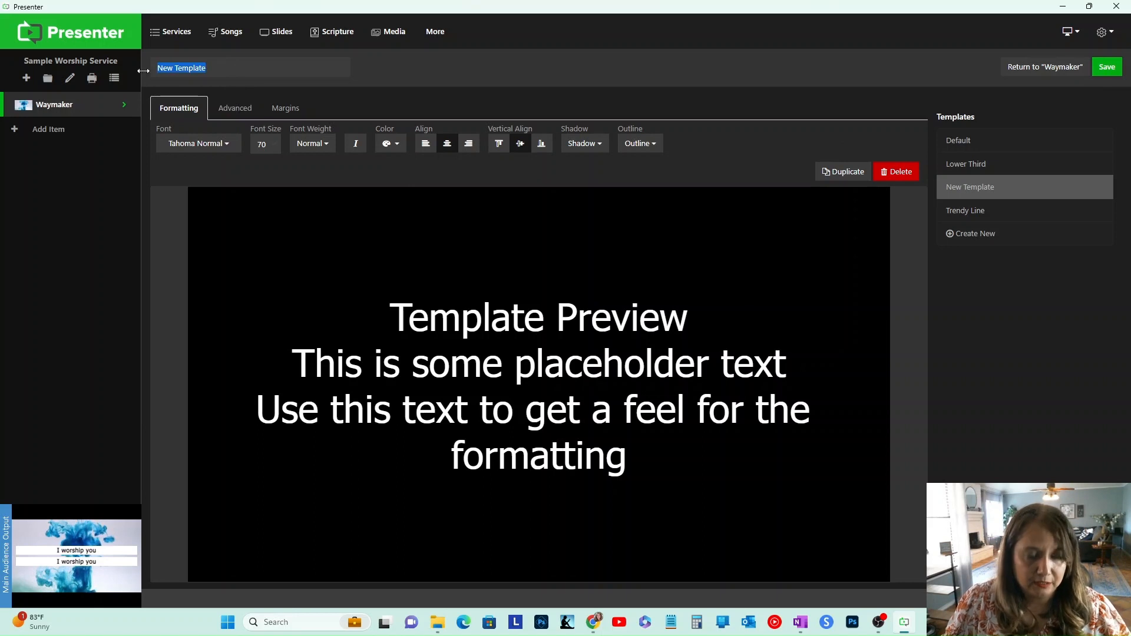
text(White )
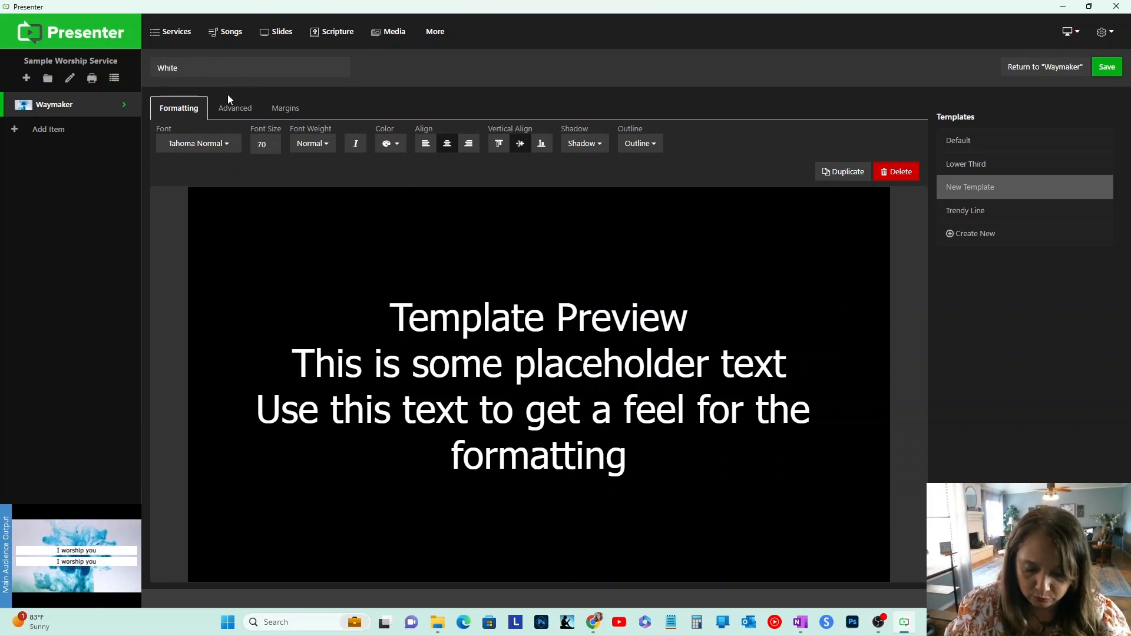
text(over dark)
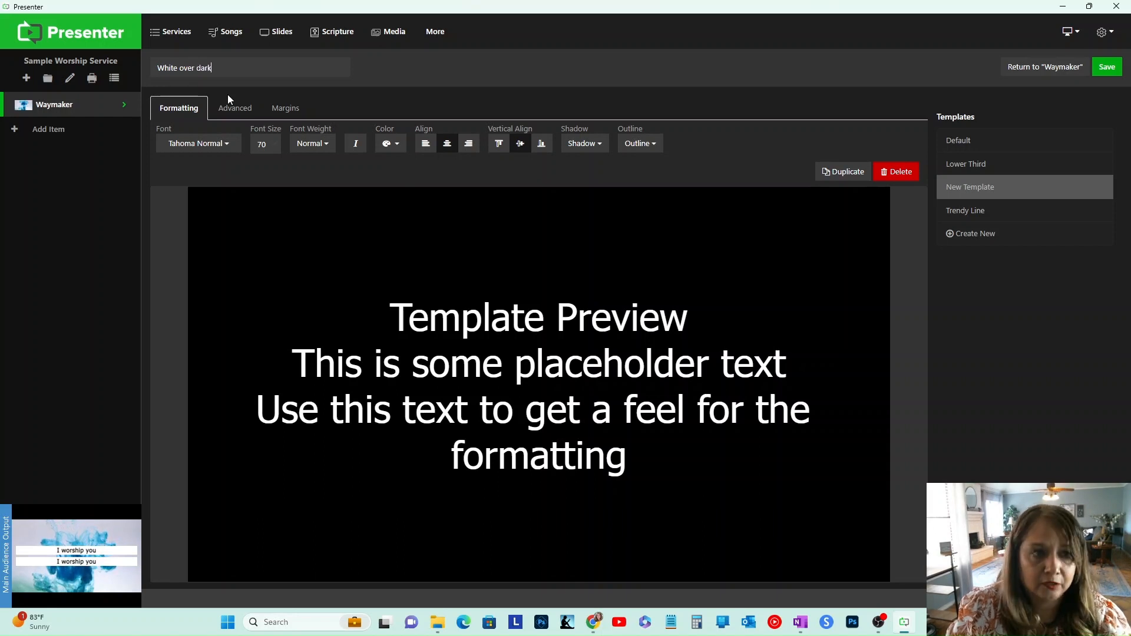
click(1105, 68)
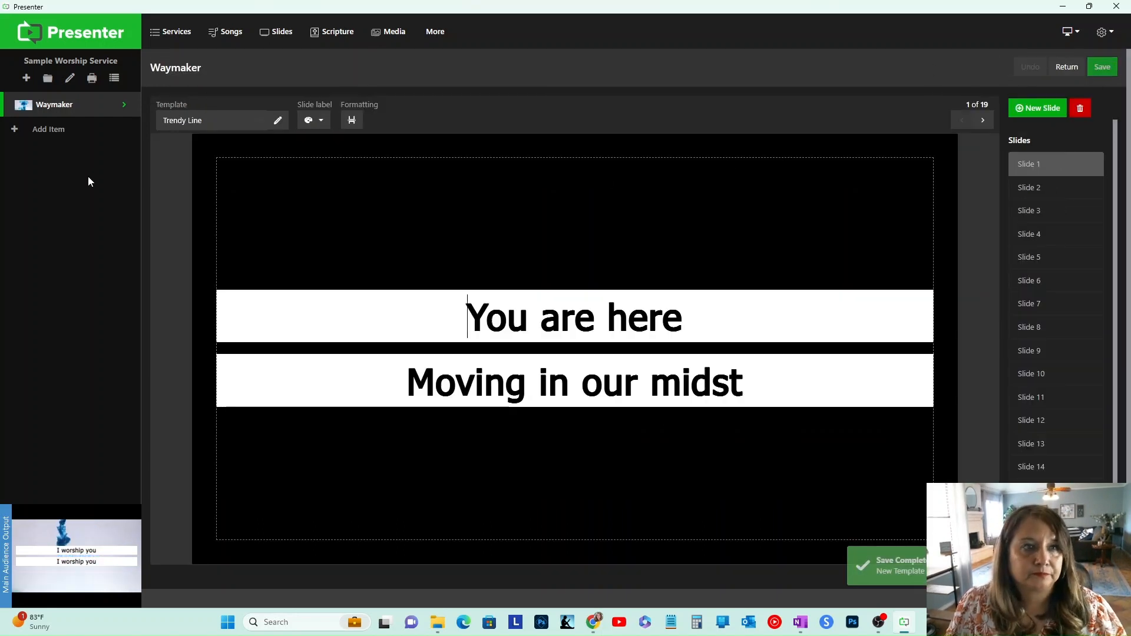
Step: Open the Waymaker song's slide editor, apply the White over dark template, and save the song
mouse_move(129, 111)
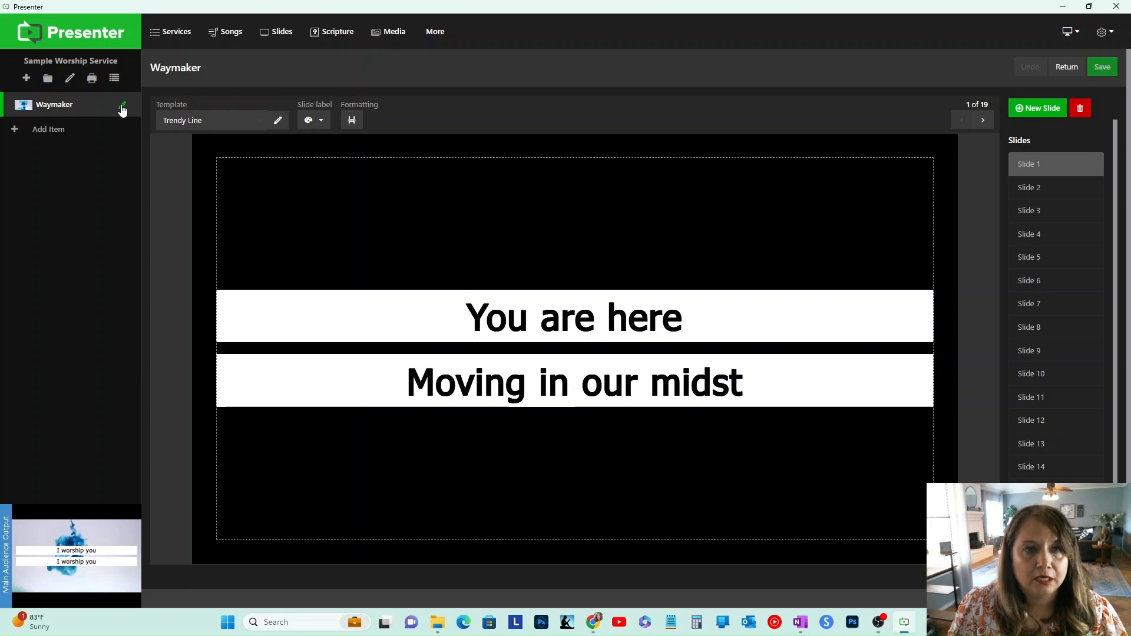
click(122, 109)
click(71, 106)
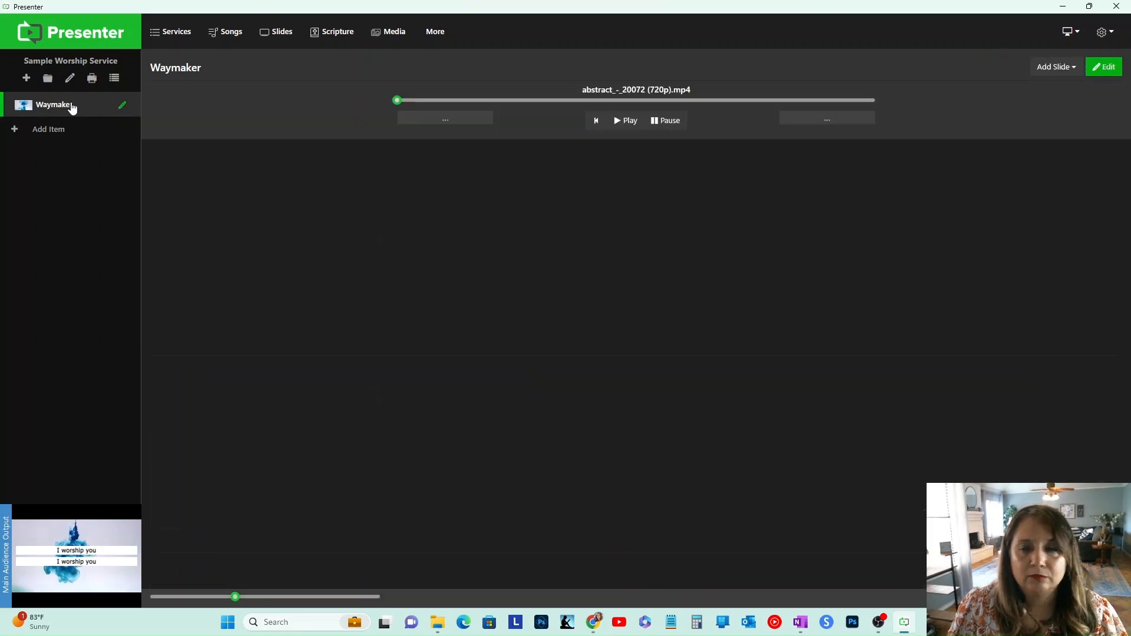
click(541, 163)
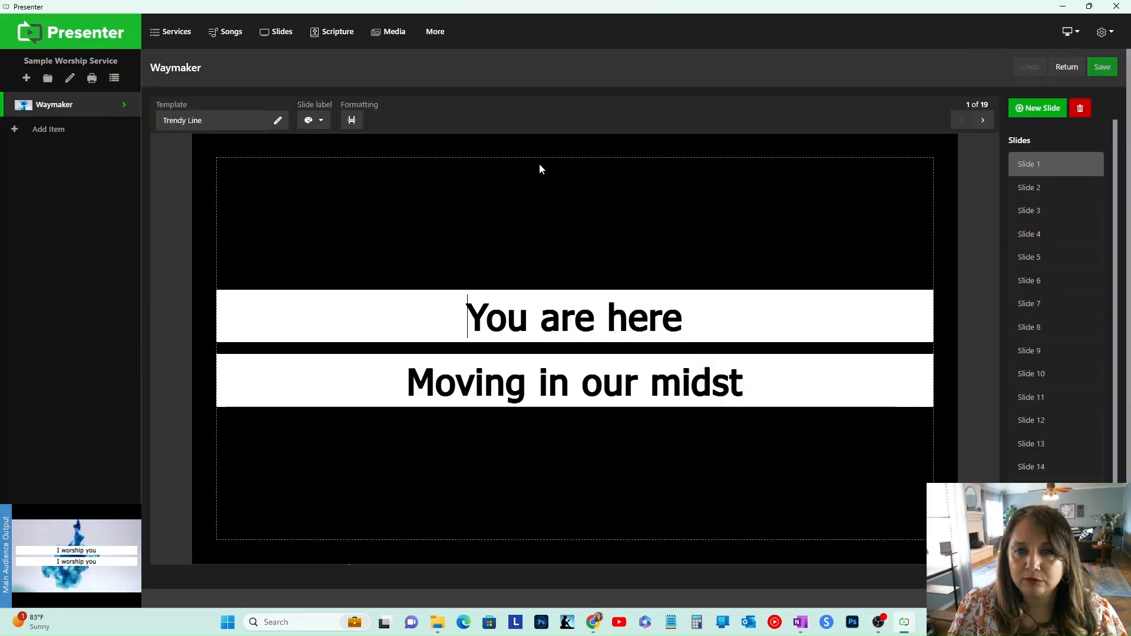
click(218, 120)
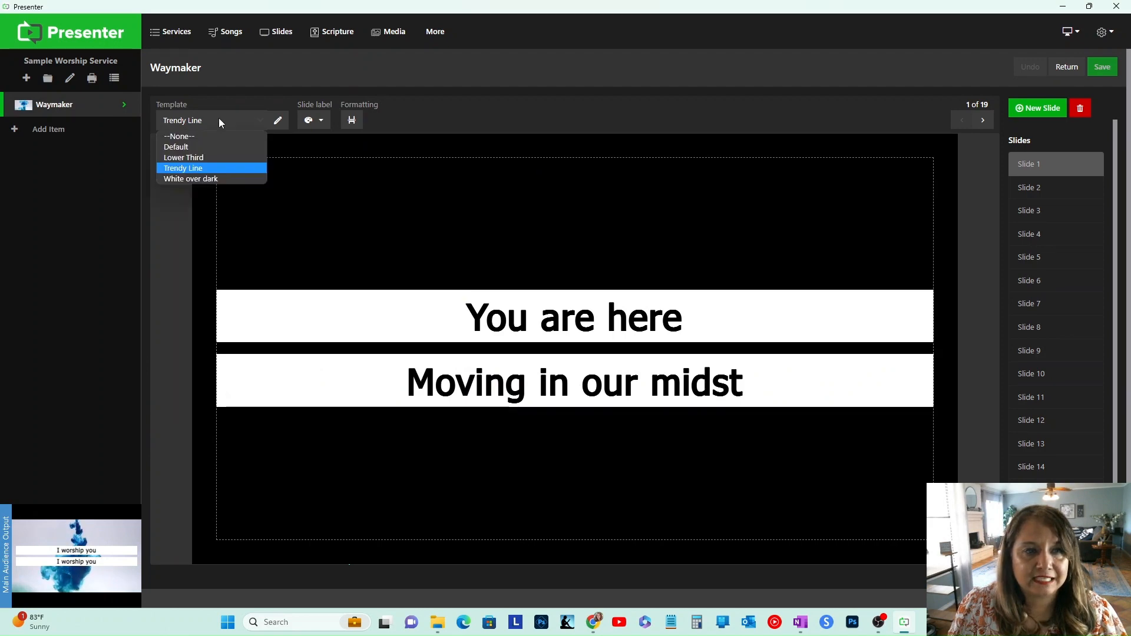
click(215, 179)
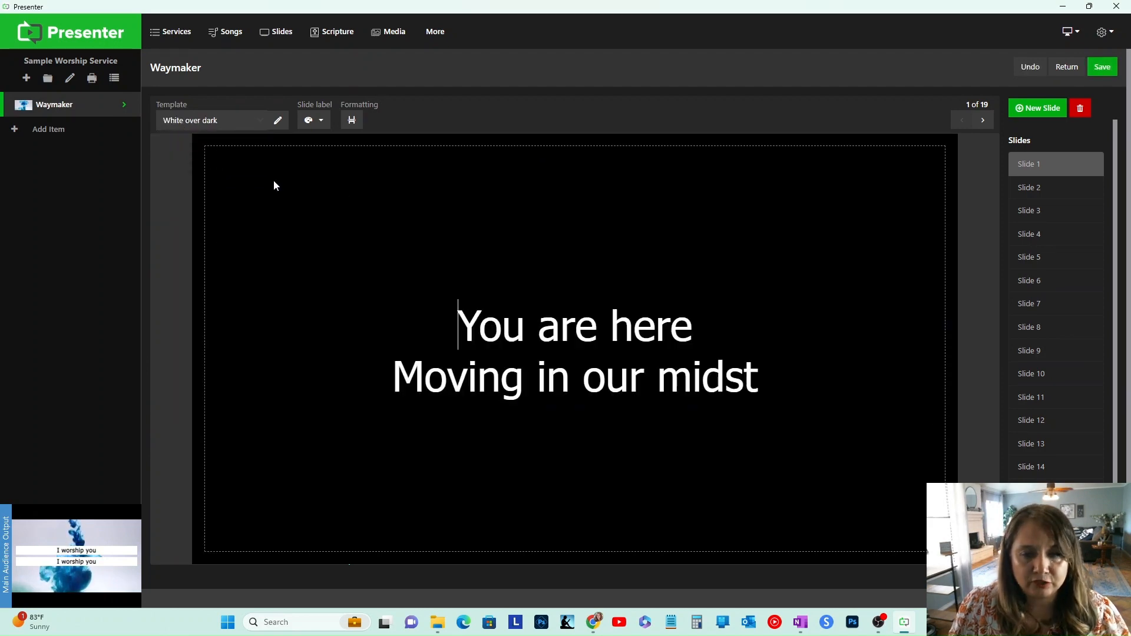
click(1102, 68)
Step: Present Slides 1, 5, 2 and 3 on the audience output to preview the new template
click(477, 246)
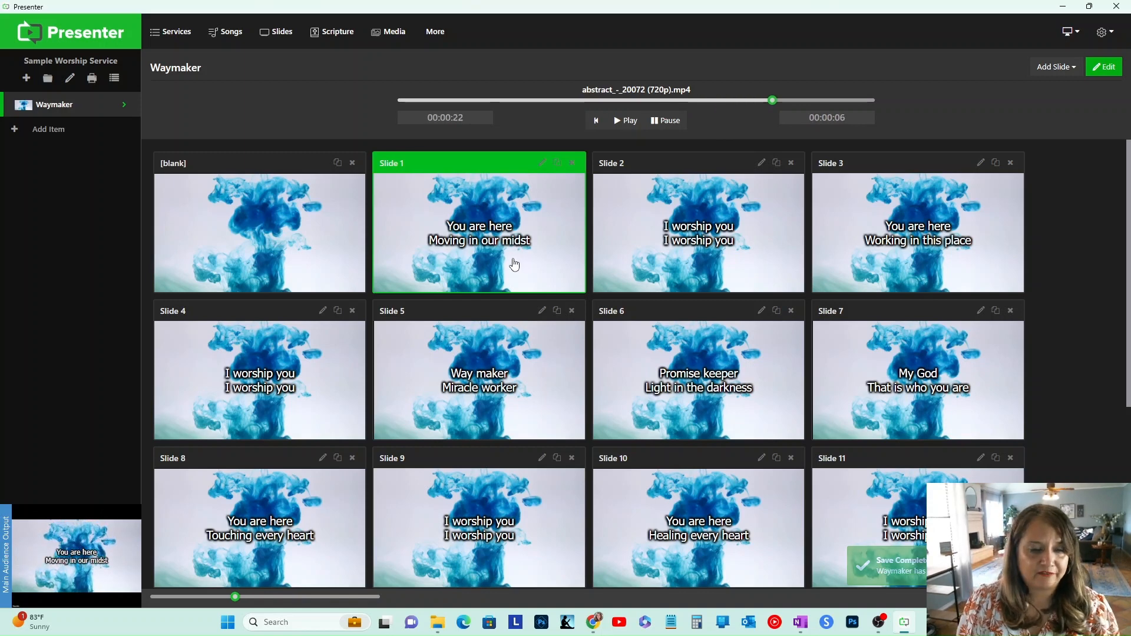
click(463, 371)
click(714, 239)
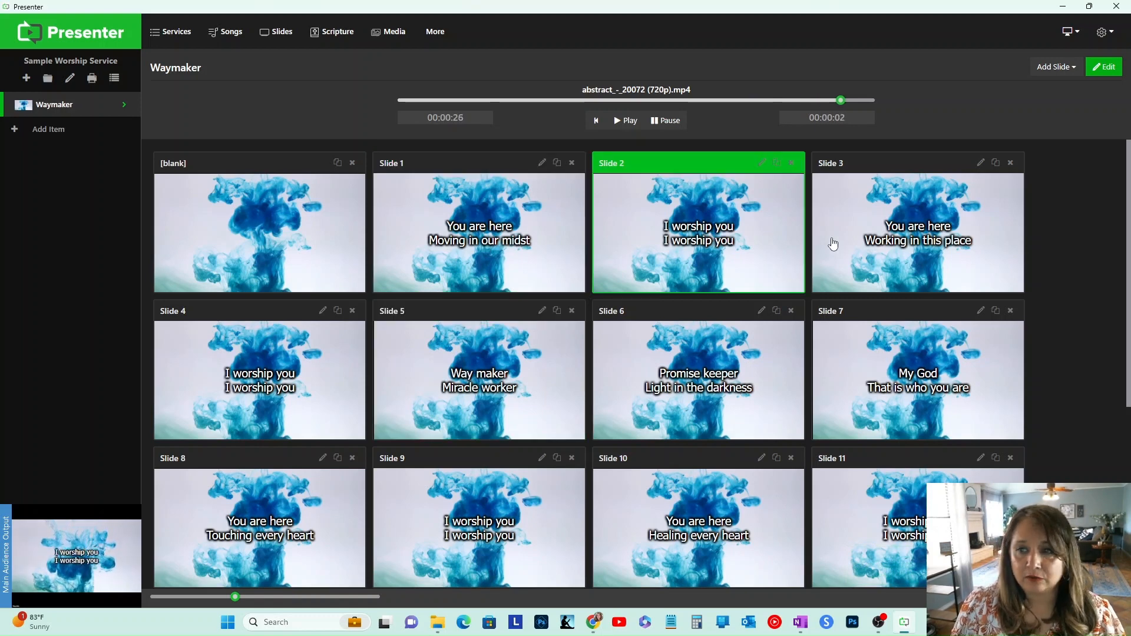
click(899, 243)
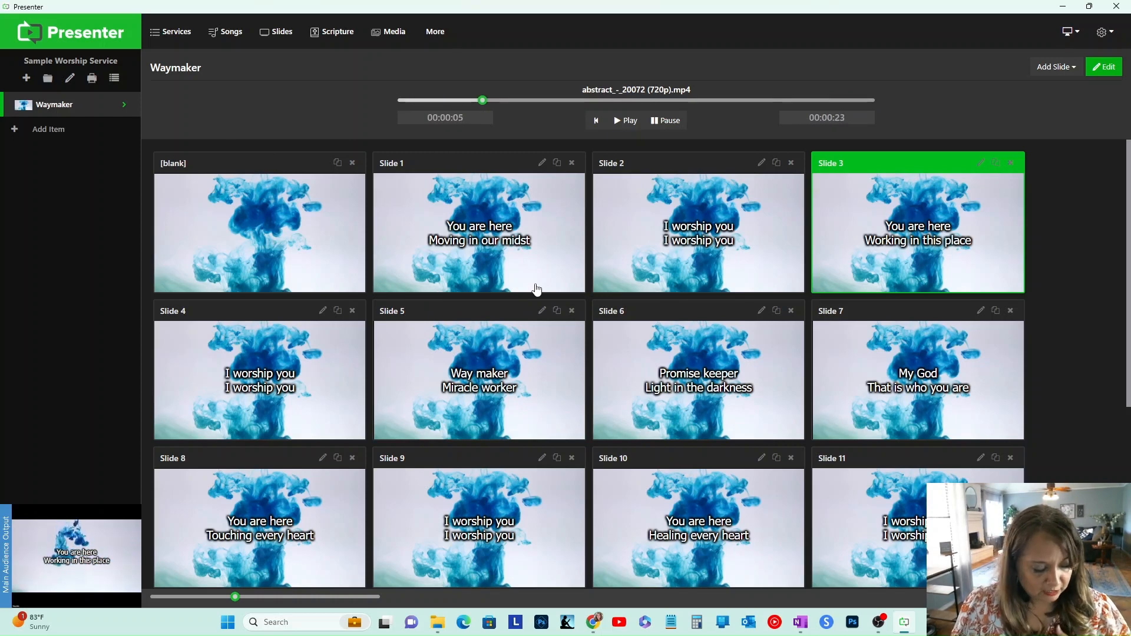
Step: Change the Waymaker item's background media to the flowers_-_66823 (720p).mp4 video and launch it
click(123, 105)
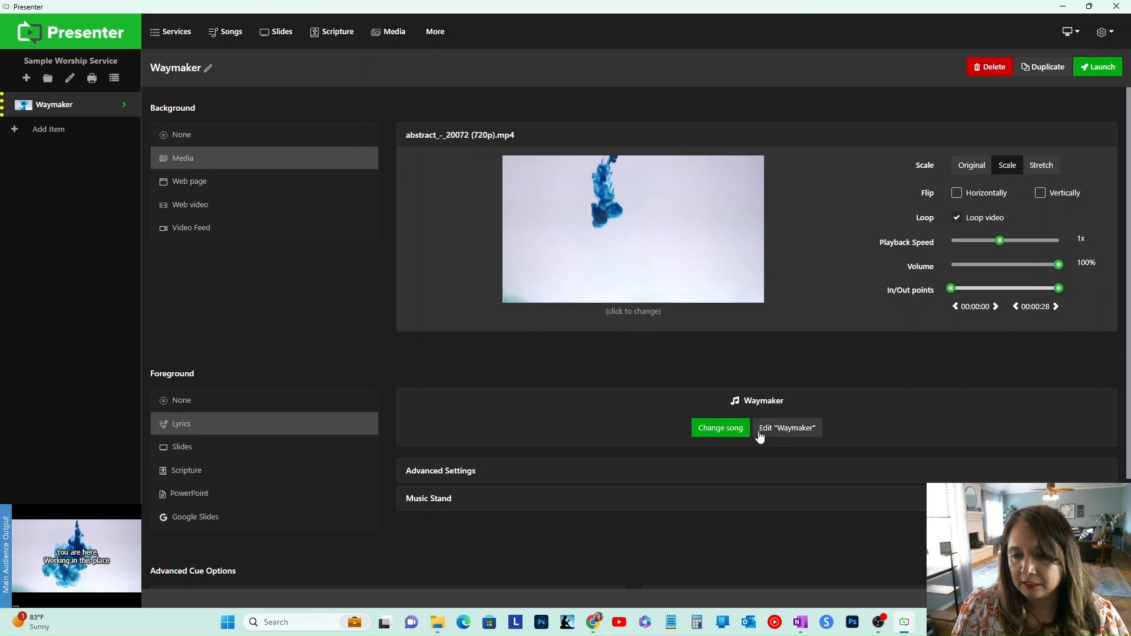
click(644, 316)
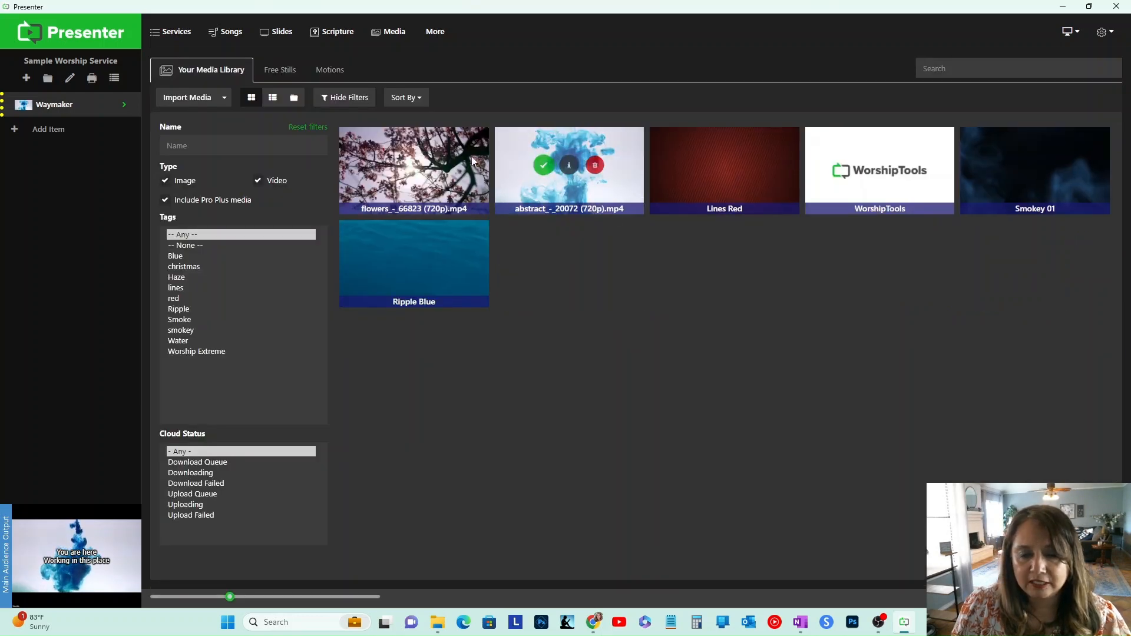
click(389, 170)
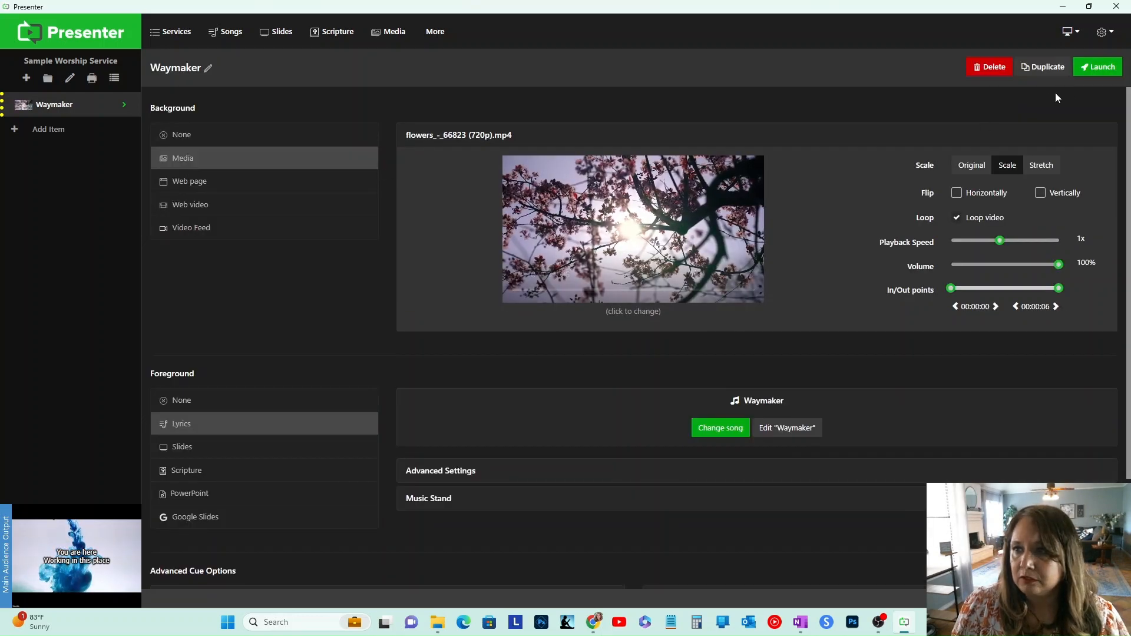
click(1103, 66)
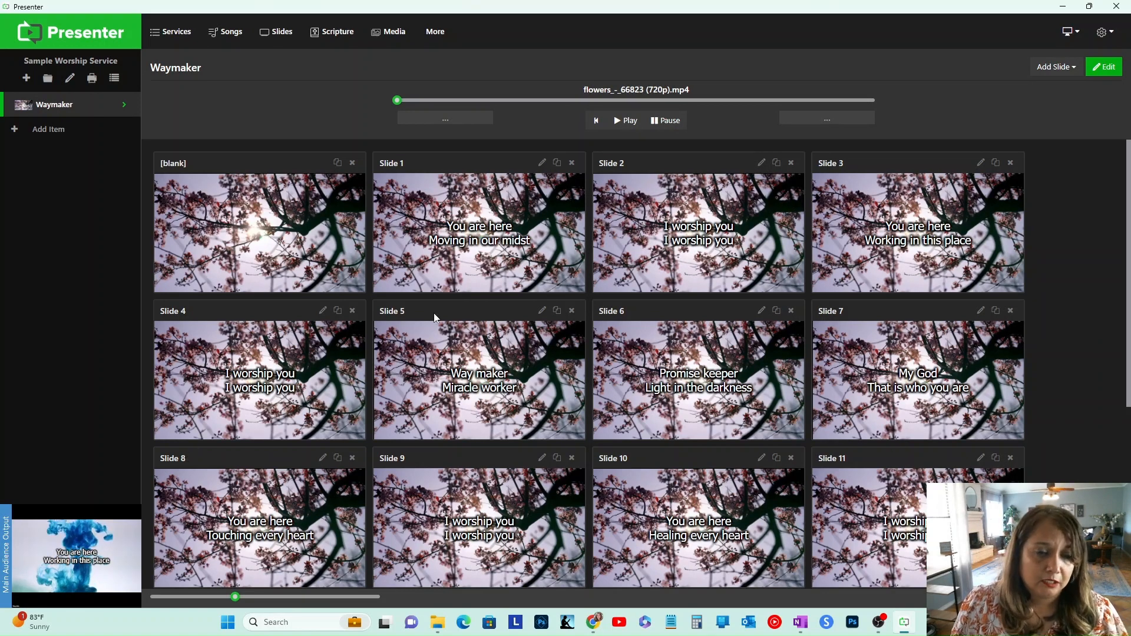
Step: Present a series of Waymaker slides on the audience output over the new flowers background
click(498, 231)
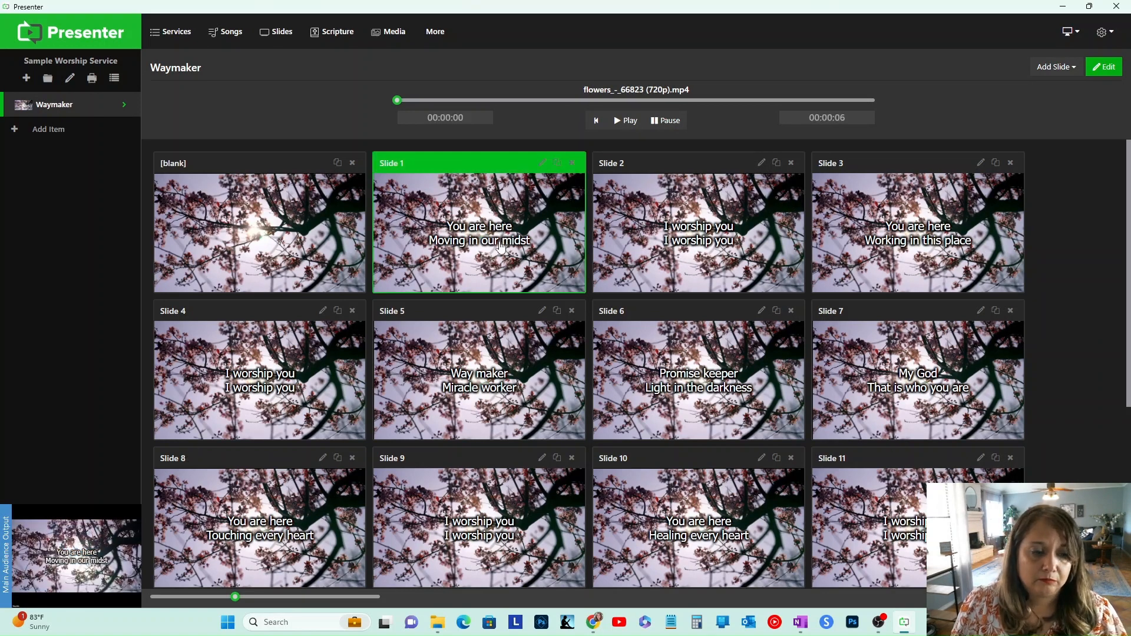
click(658, 256)
click(917, 263)
click(255, 393)
click(432, 384)
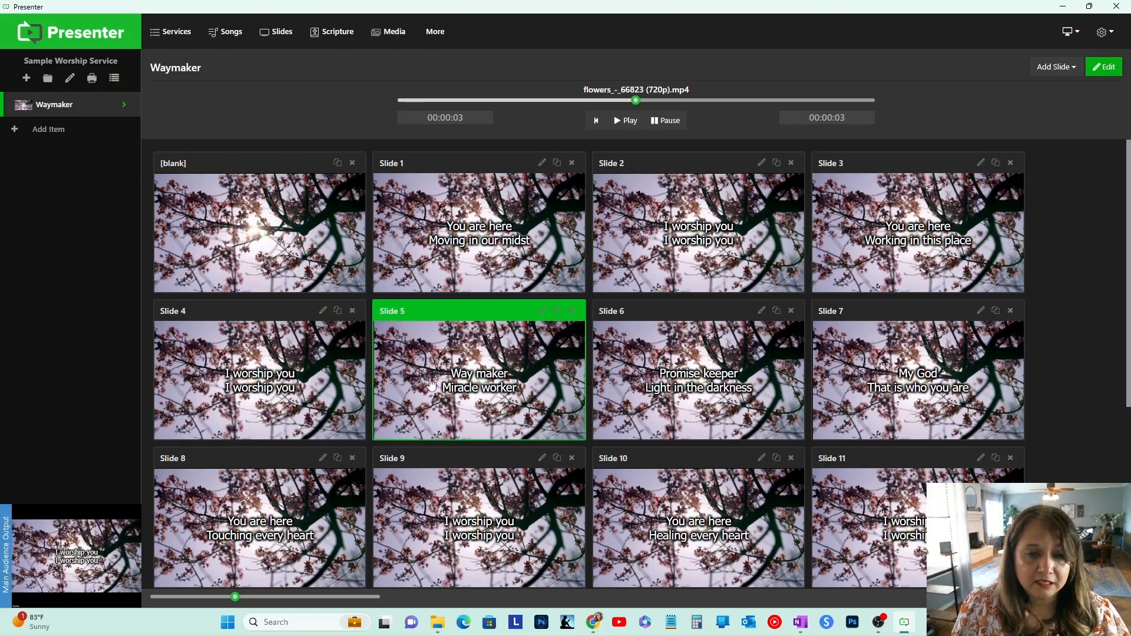
click(643, 389)
click(882, 387)
click(899, 512)
click(677, 530)
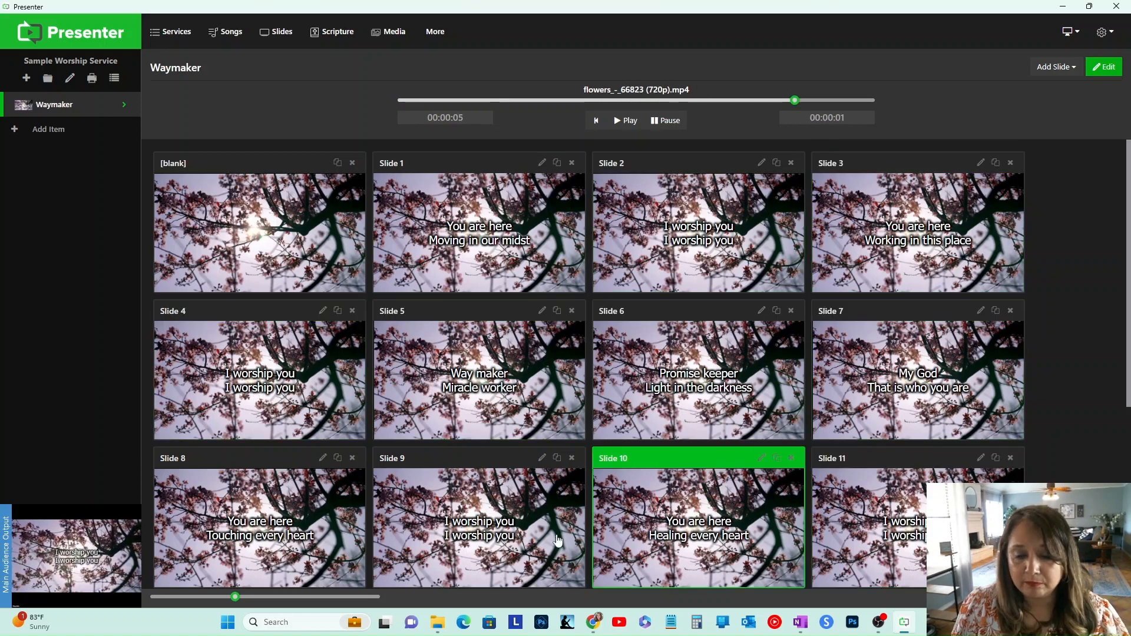
click(423, 539)
click(288, 523)
click(303, 396)
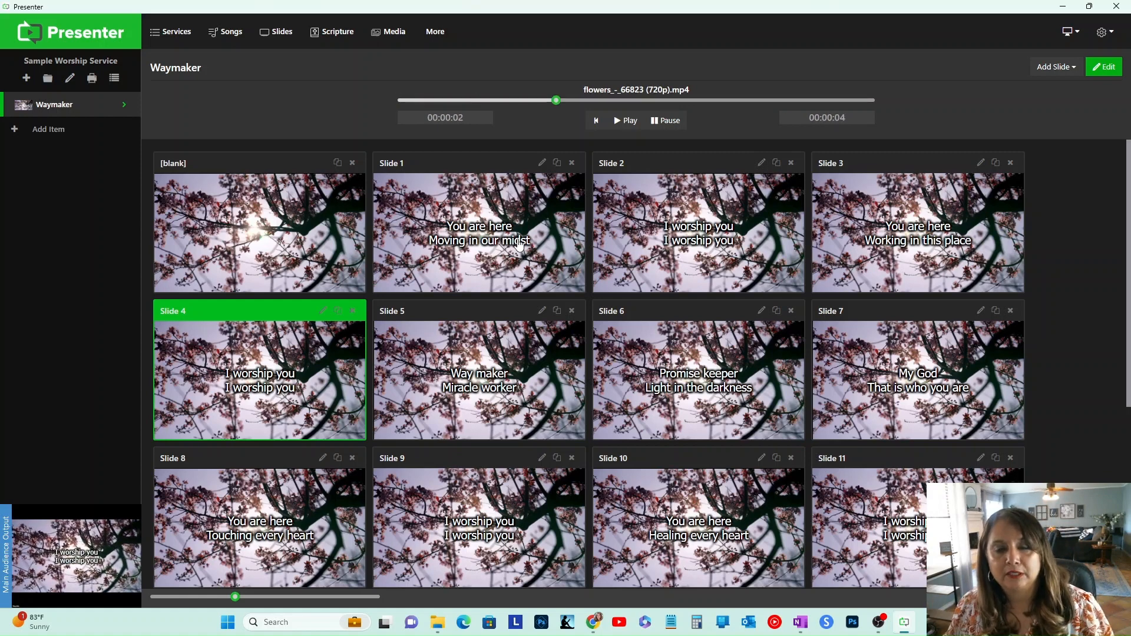
Step: Open the song editor and examine the slide label, formatting and template options without changing them
click(542, 163)
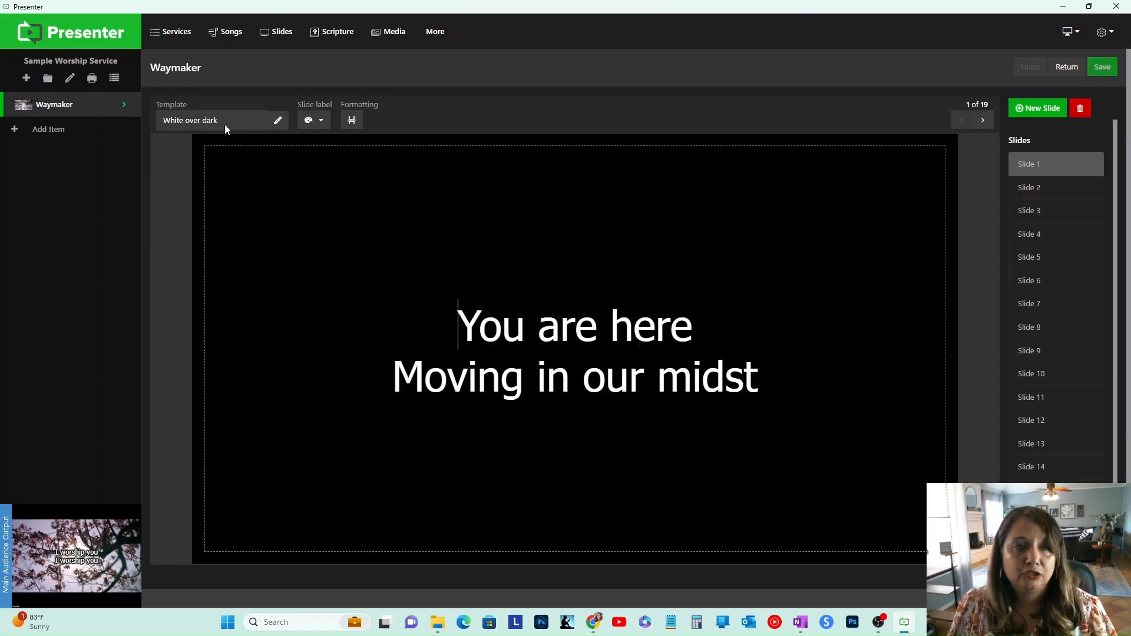
click(323, 123)
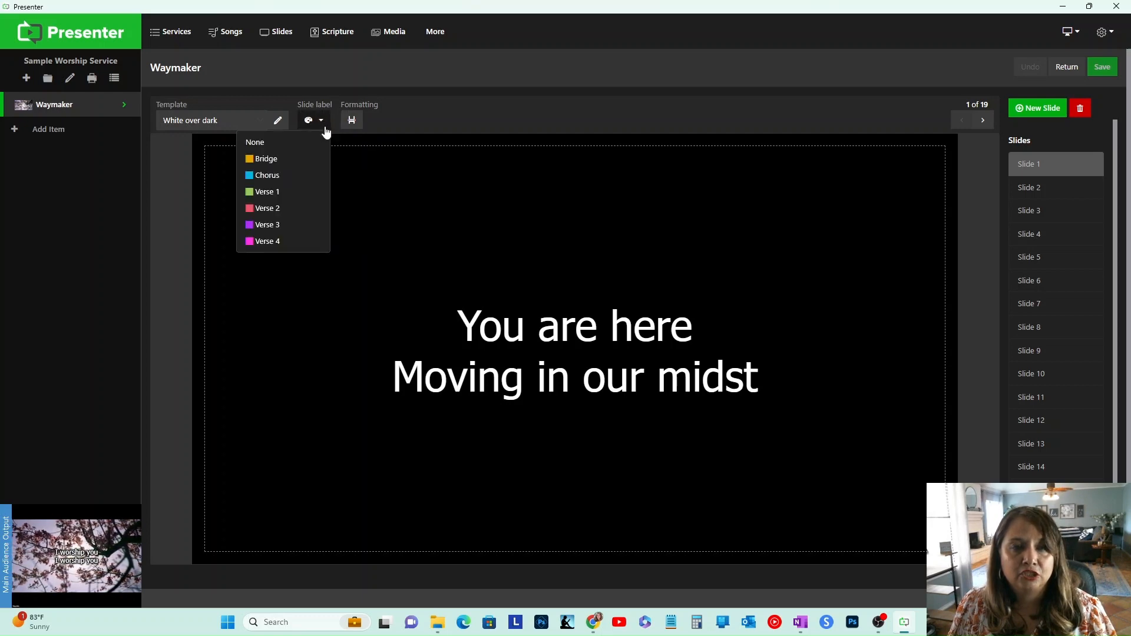
click(383, 219)
click(352, 120)
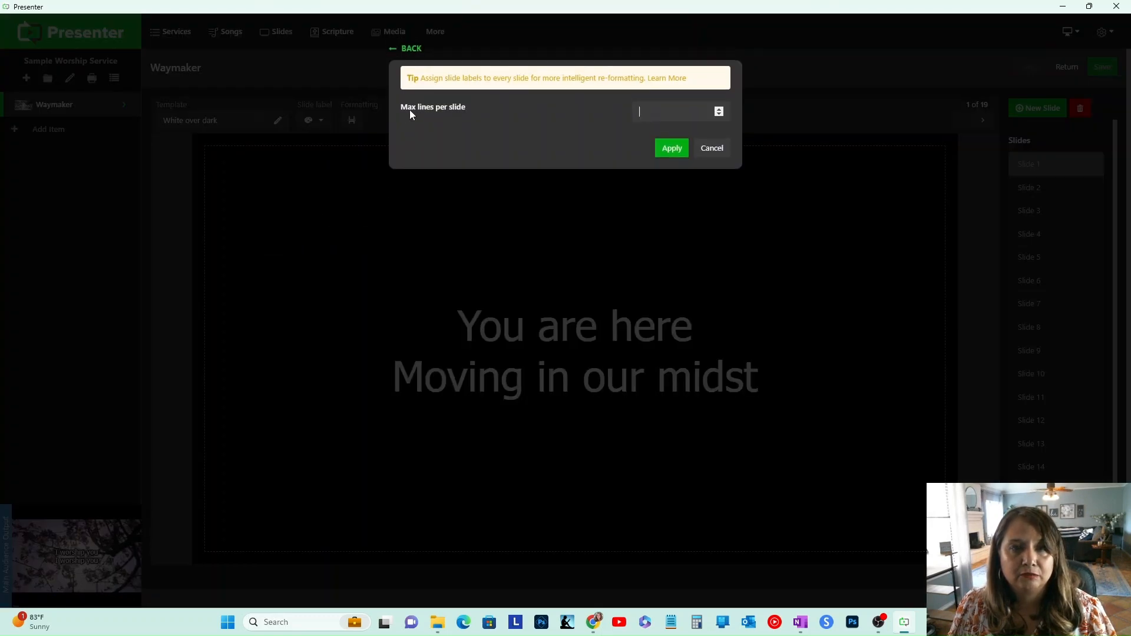
click(714, 148)
click(196, 119)
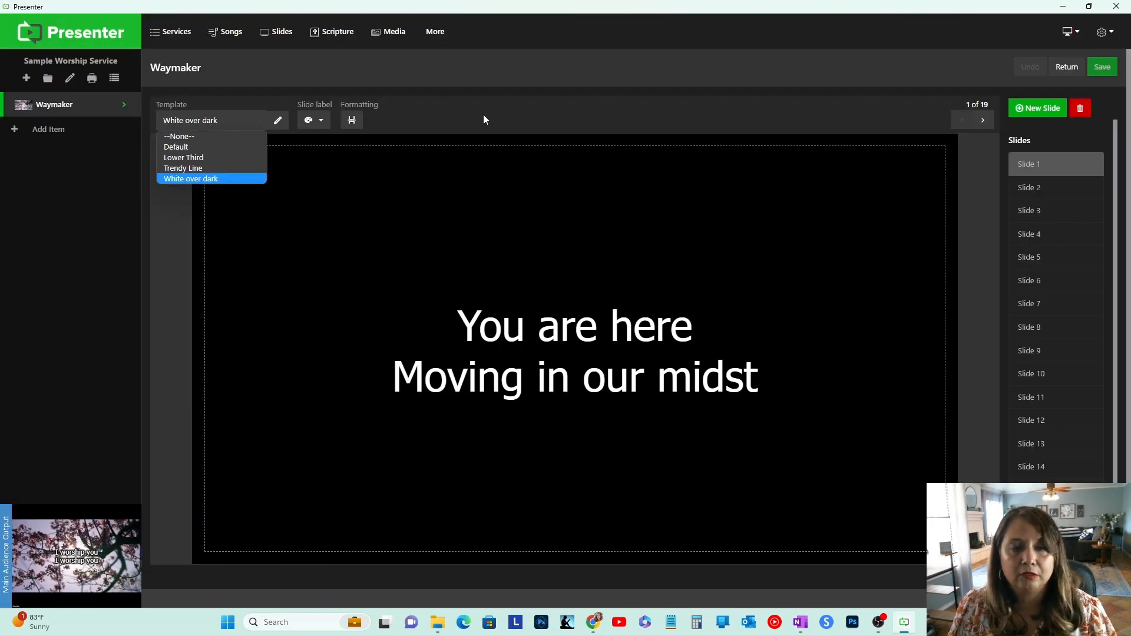
click(659, 112)
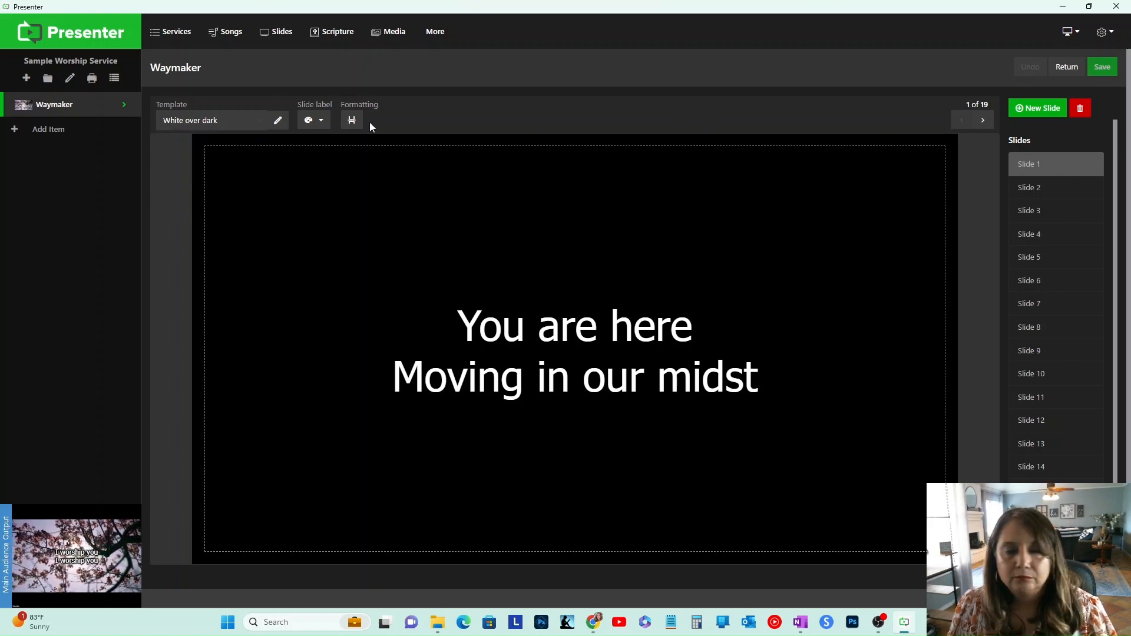
click(212, 123)
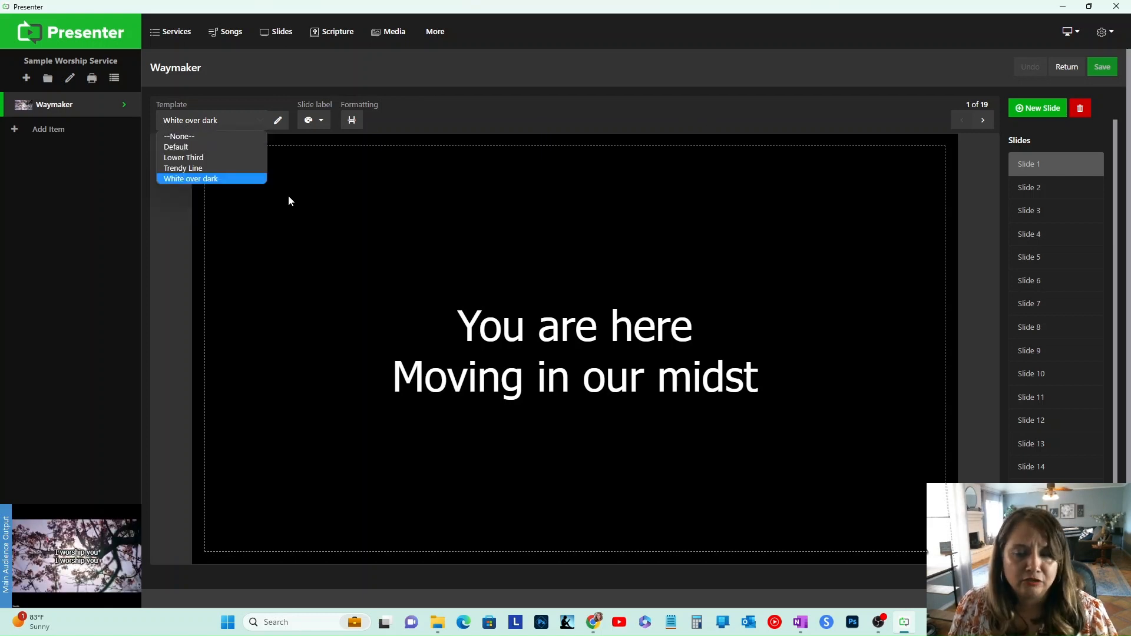
click(496, 284)
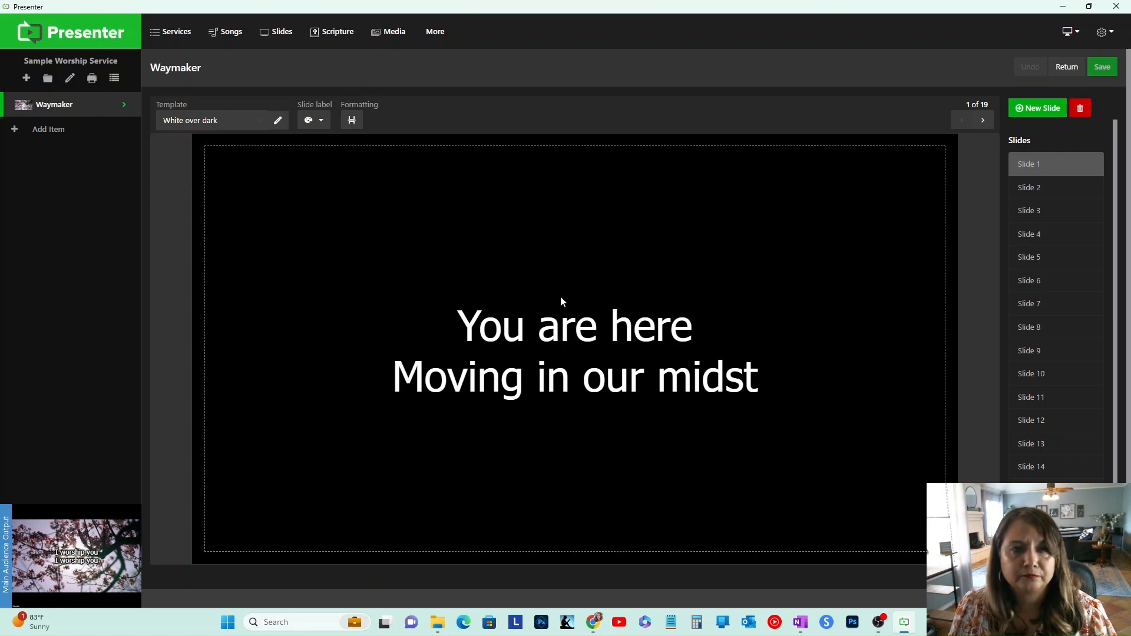
click(209, 126)
click(207, 147)
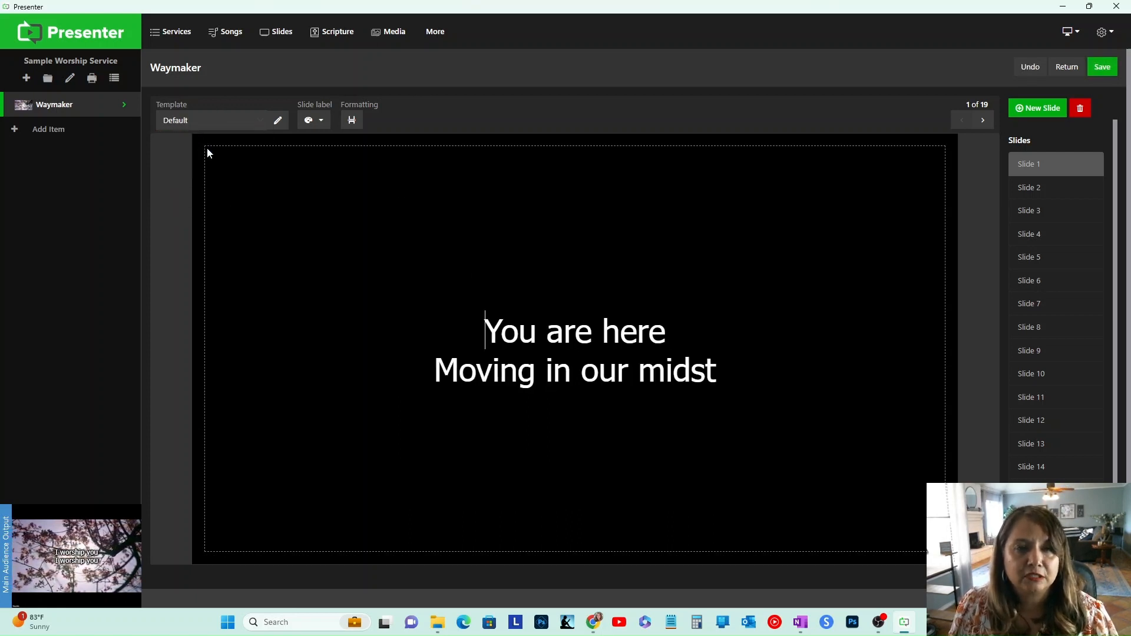
click(264, 122)
click(278, 120)
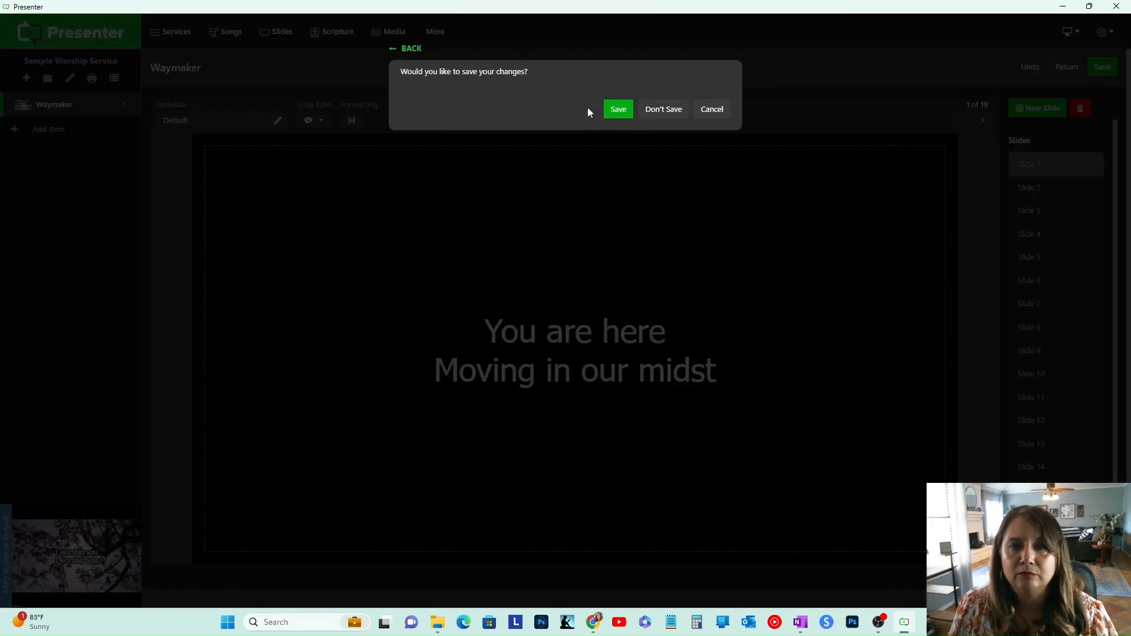
click(710, 110)
click(217, 121)
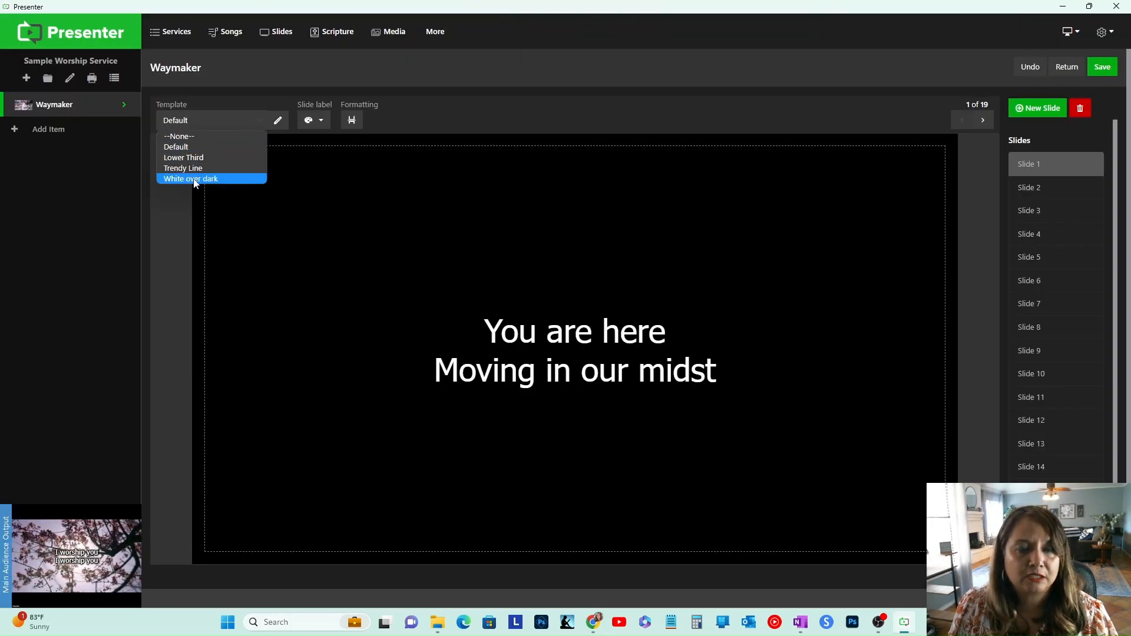
click(224, 177)
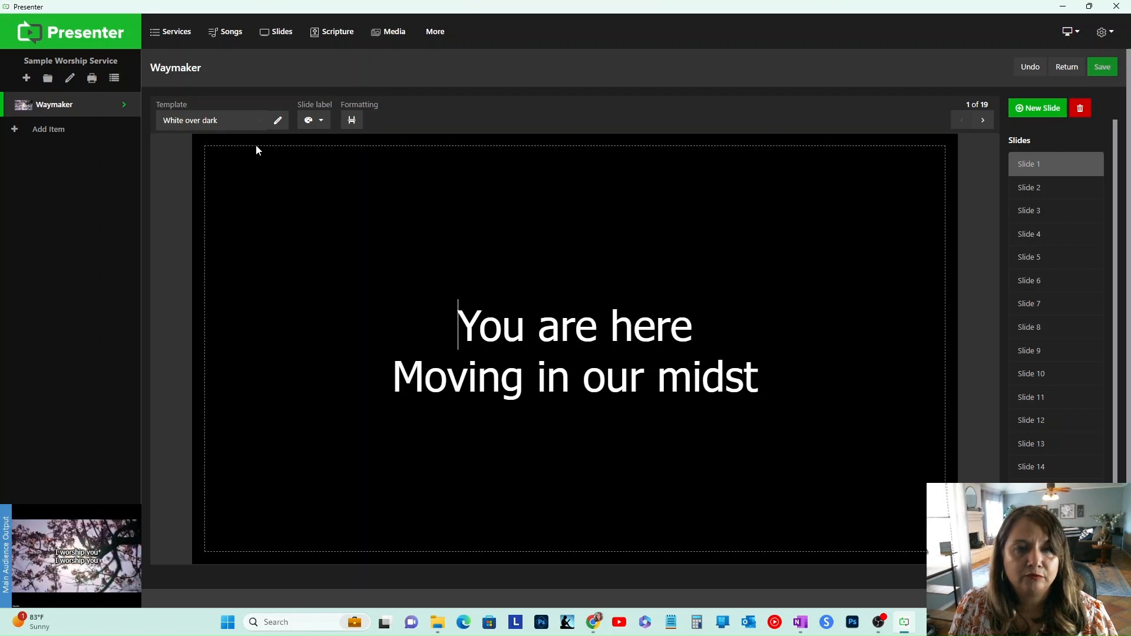
Step: Edit the White over dark template, setting its font size to 80, and save it
click(280, 121)
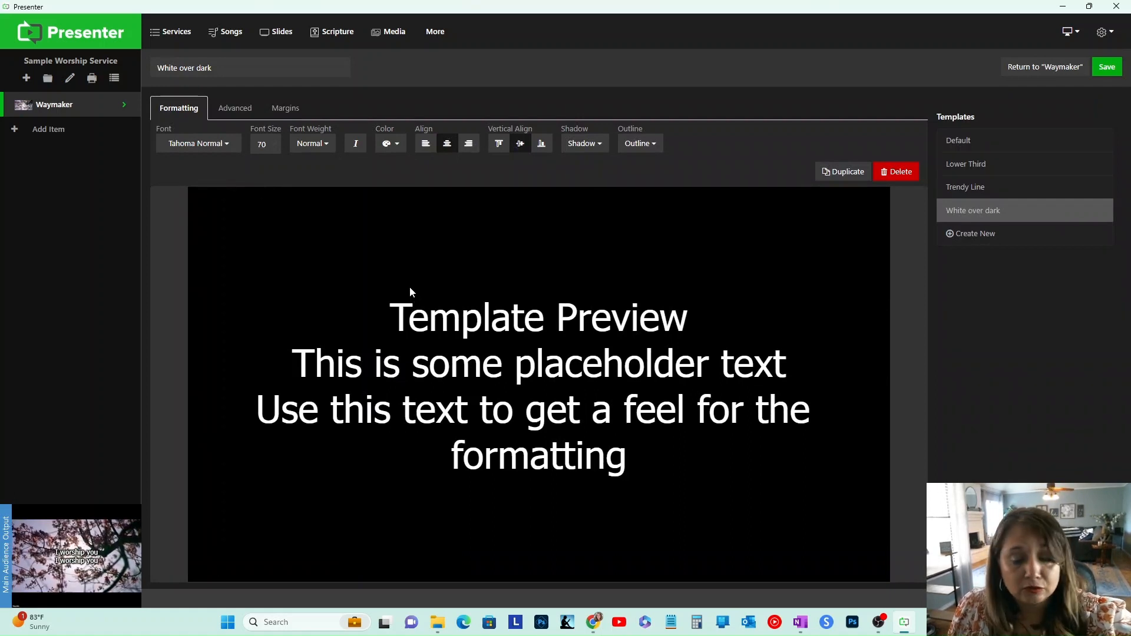
click(270, 145)
scroll(262, 328, down, 2)
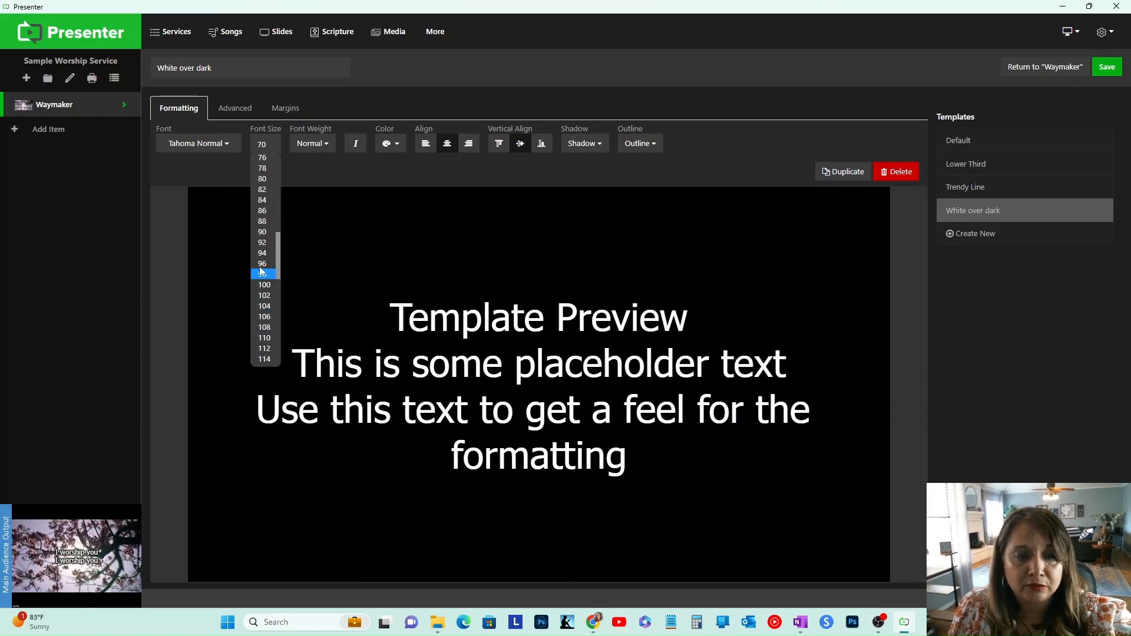
click(263, 179)
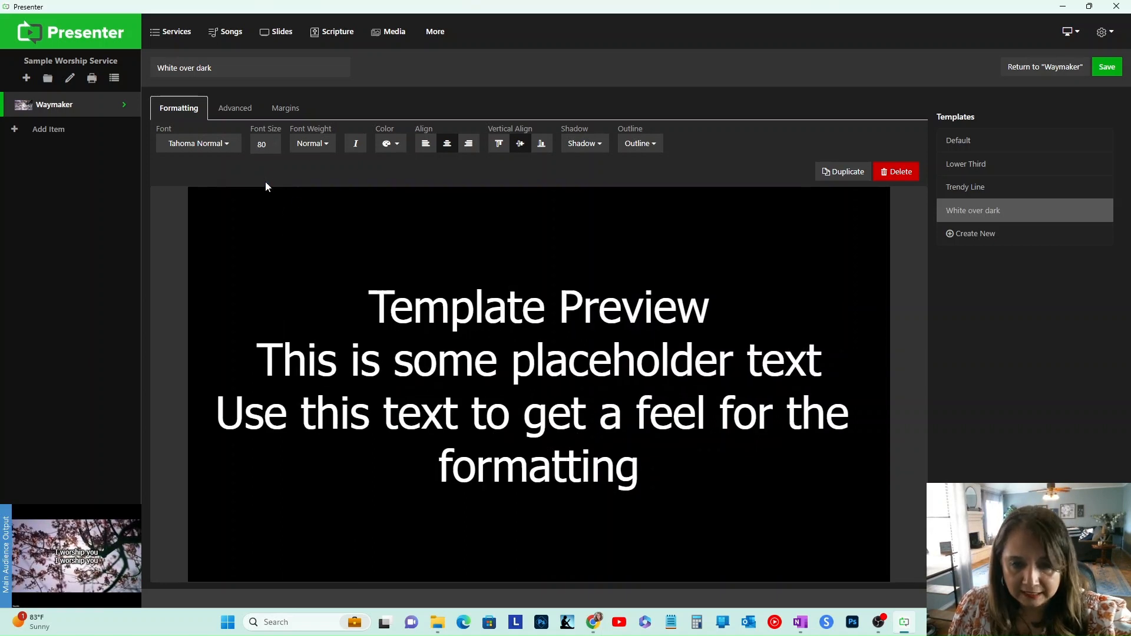
click(1100, 67)
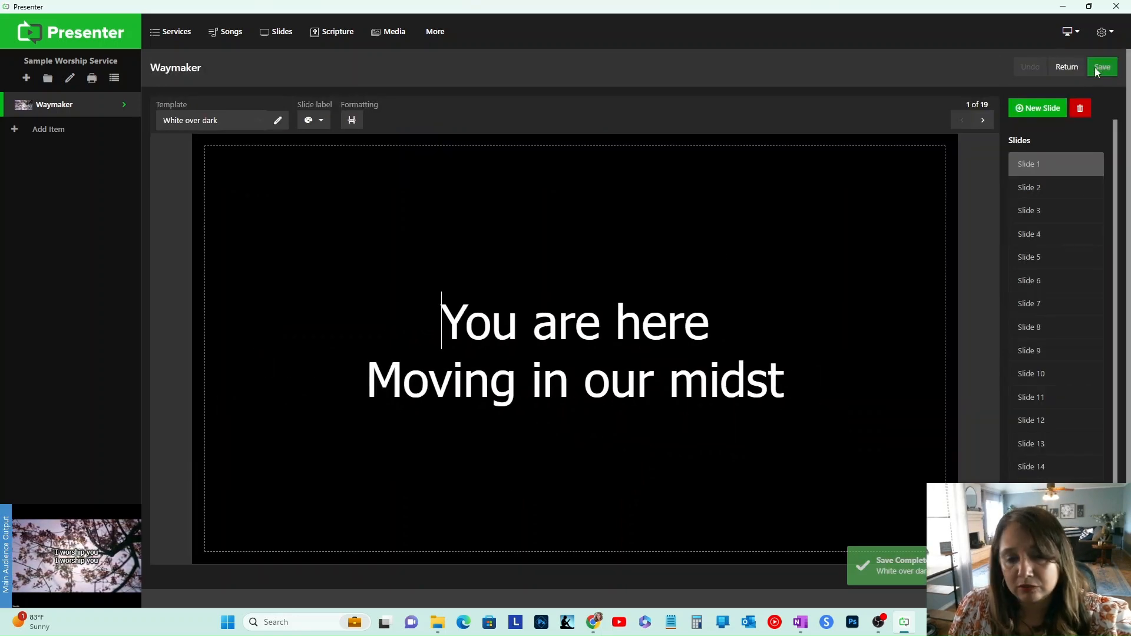
Step: Open the Waymaker item and present Slides 1 through 9 in sequence on the audience output
click(69, 107)
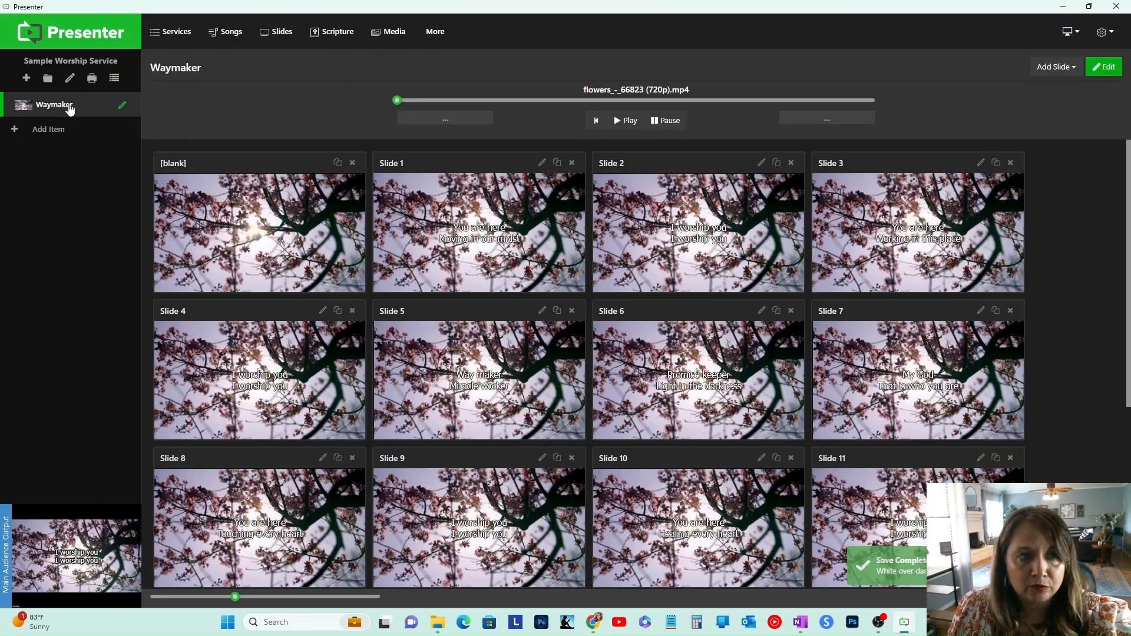
click(406, 290)
click(645, 253)
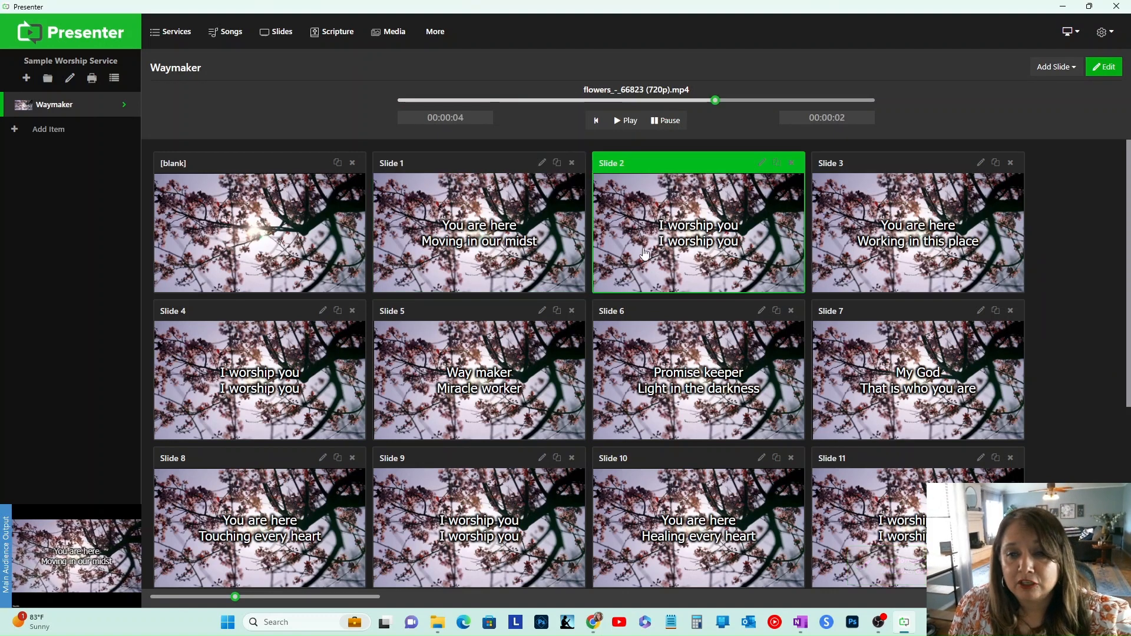
click(939, 252)
click(260, 377)
click(433, 381)
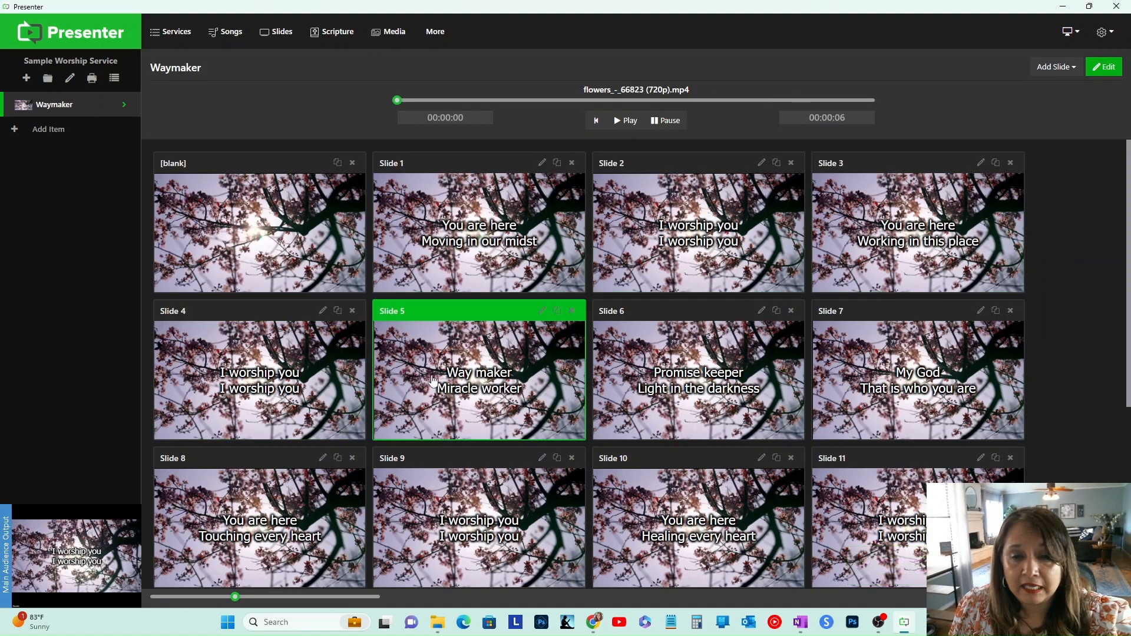
click(627, 383)
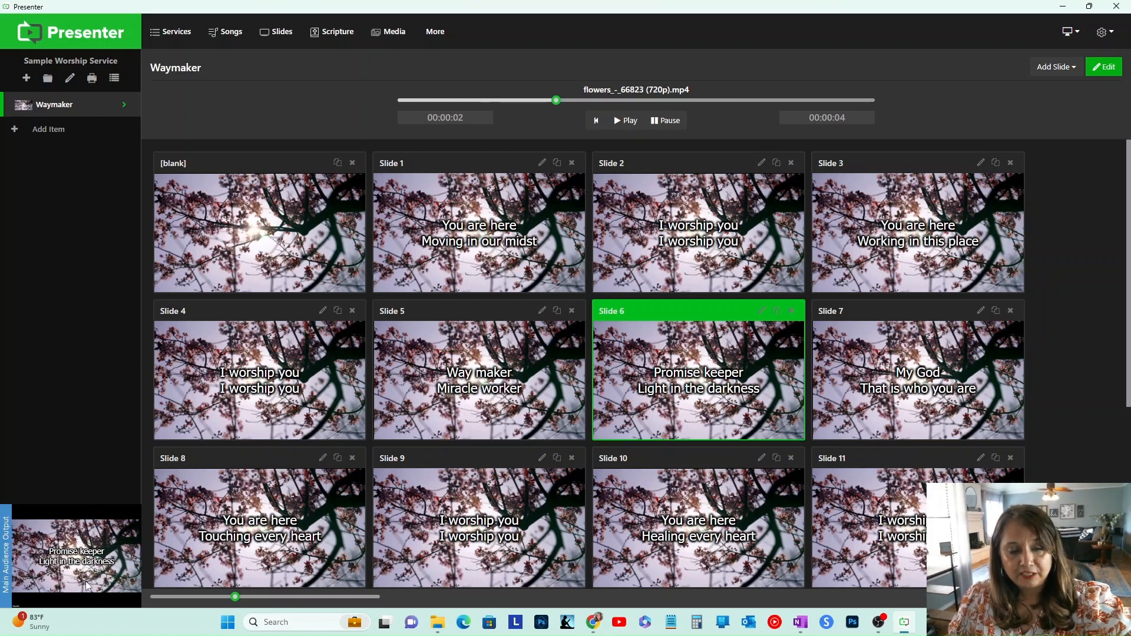
click(228, 540)
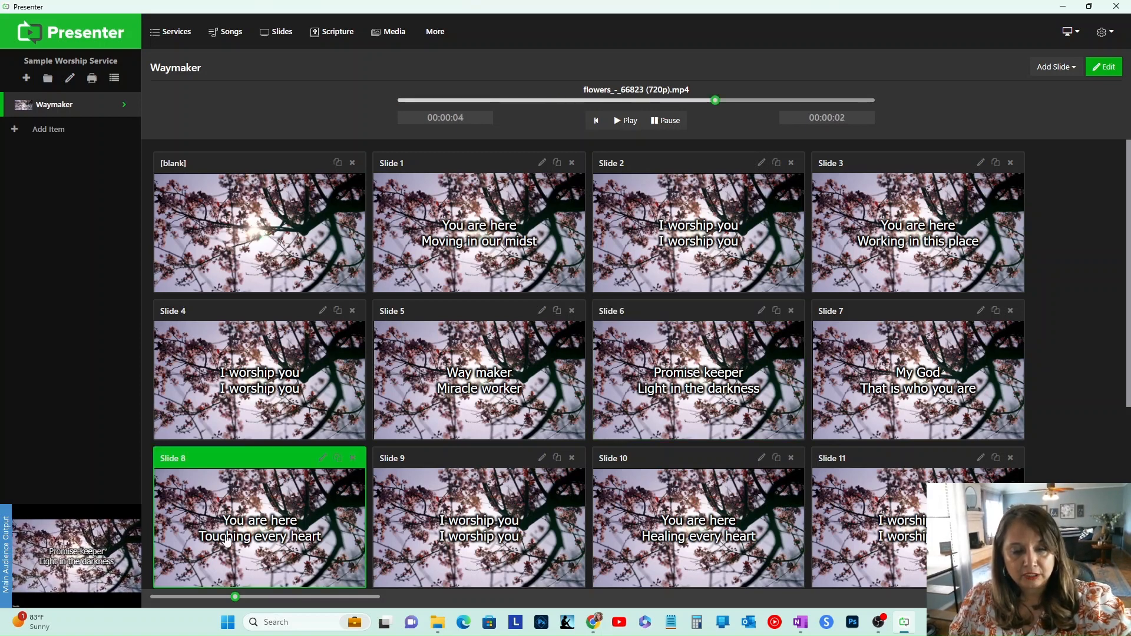
key(Right)
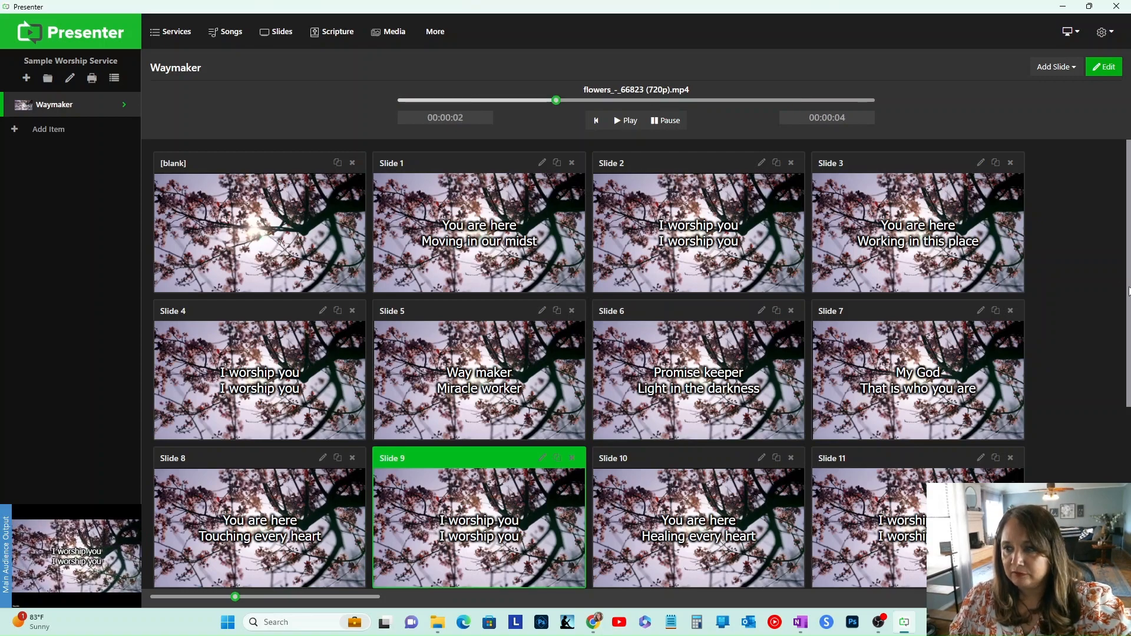
Step: Scroll through the remaining Waymaker slides and shrink the slide thumbnails to five per row
drag(1129, 292, 1129, 472)
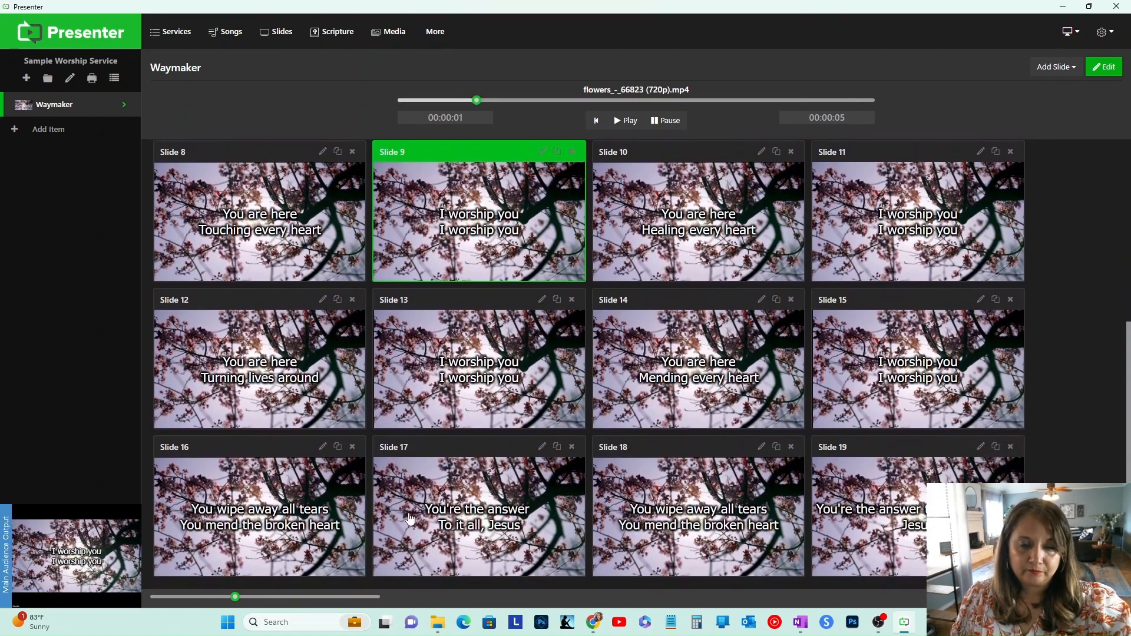
scroll(677, 305, up, 5)
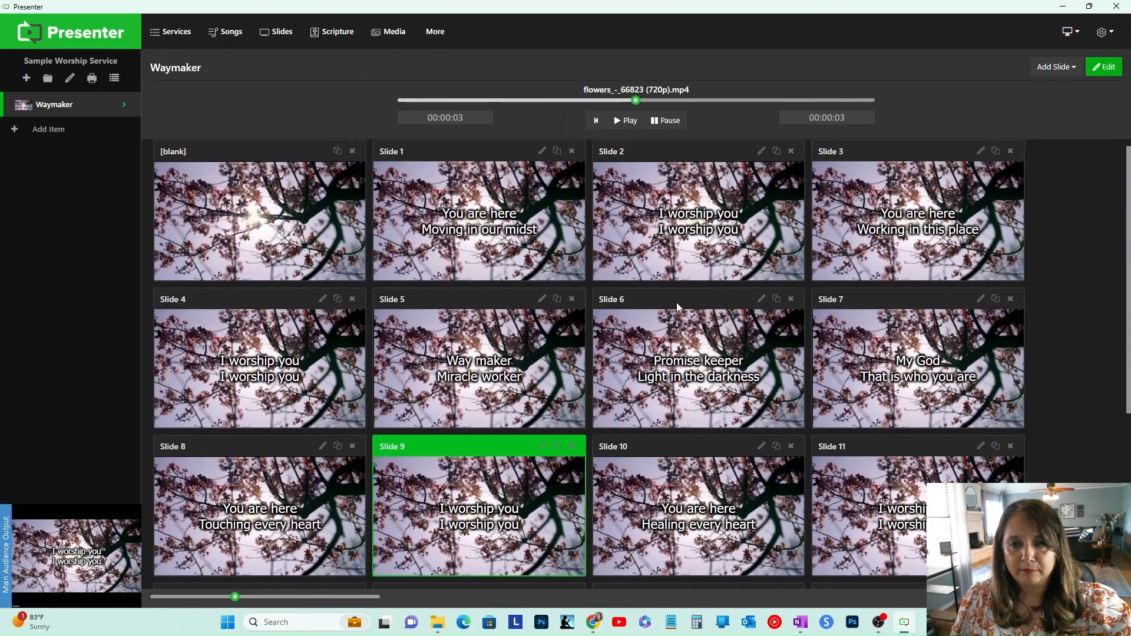
scroll(676, 302, down, 5)
scroll(676, 302, up, 5)
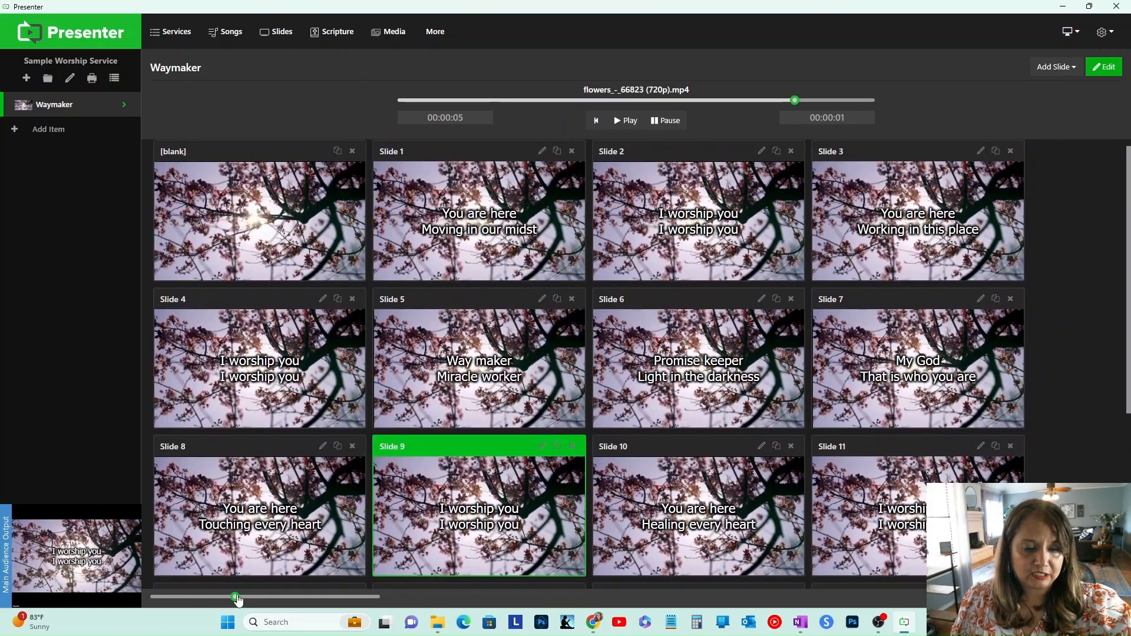
drag(237, 599, 191, 600)
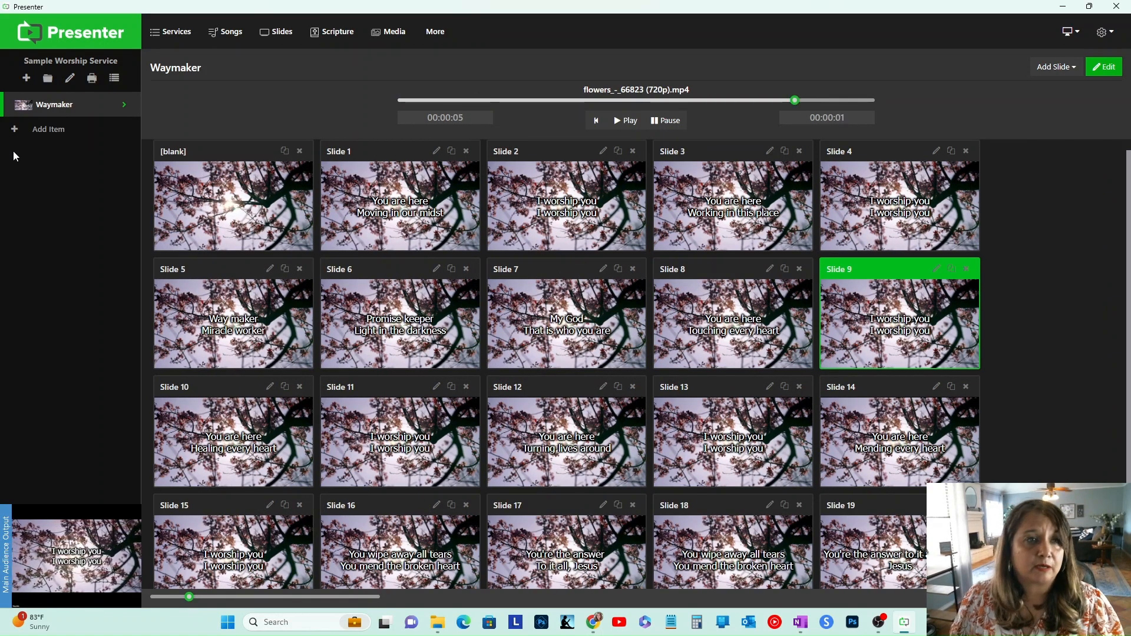
Step: Import the stars_-_121747 (720p) video from Downloads into the media library
click(71, 28)
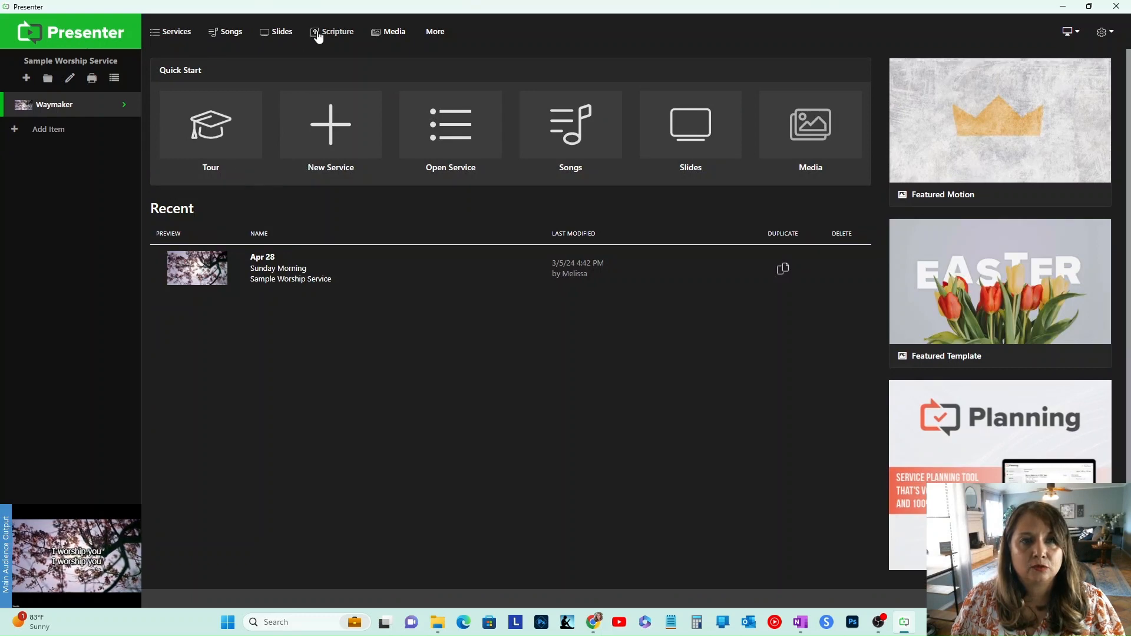
click(388, 35)
click(193, 97)
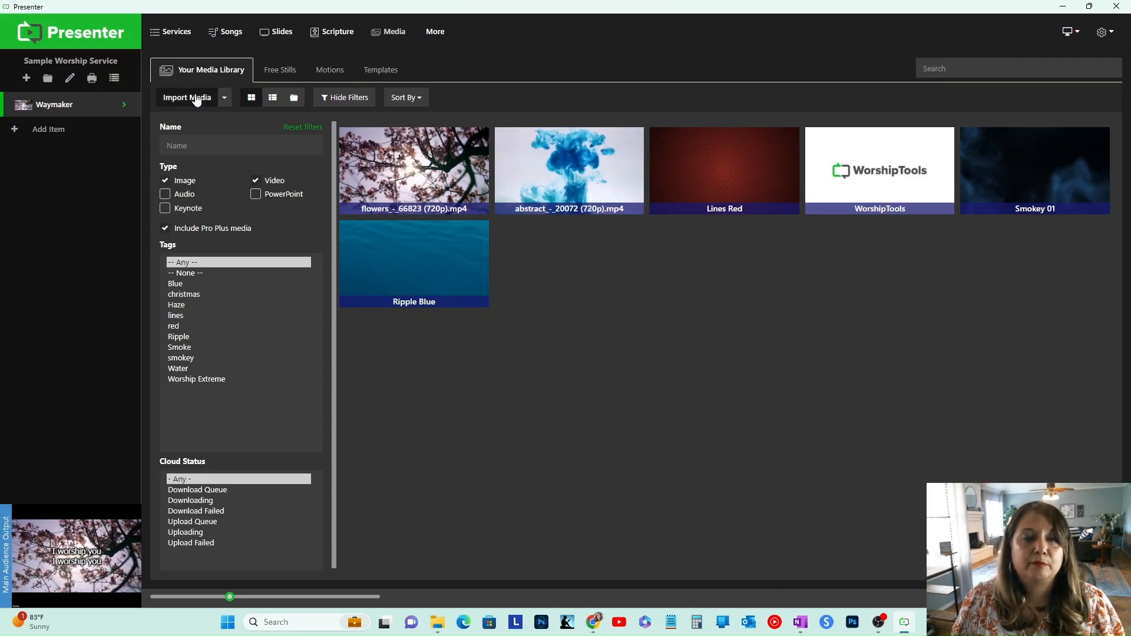
scroll(410, 186, down, 5)
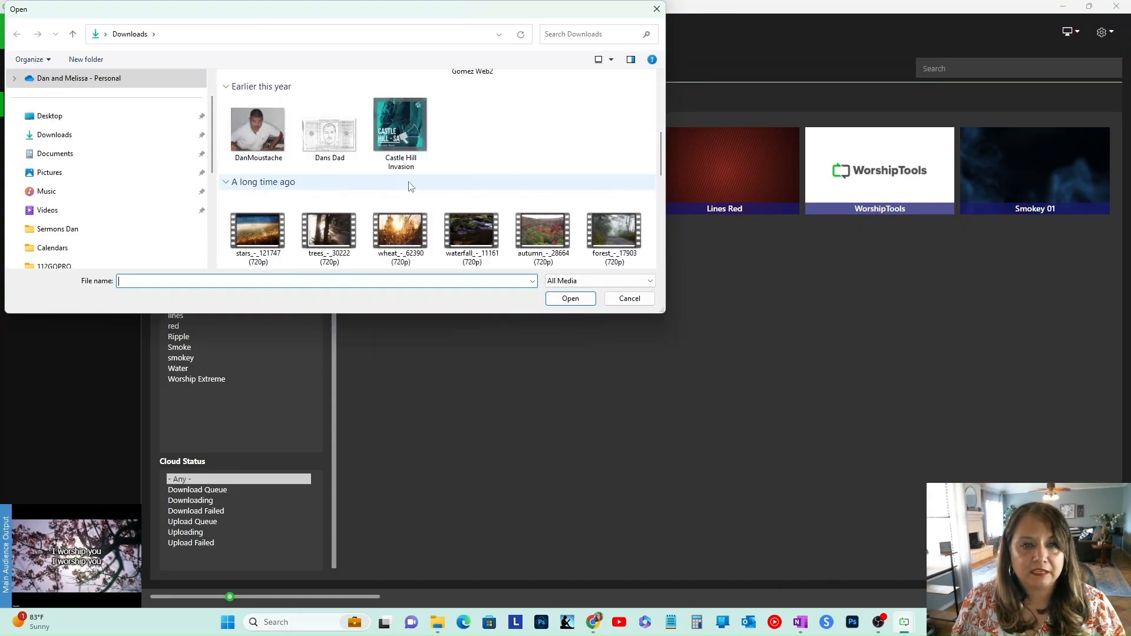
scroll(624, 187, down, 1)
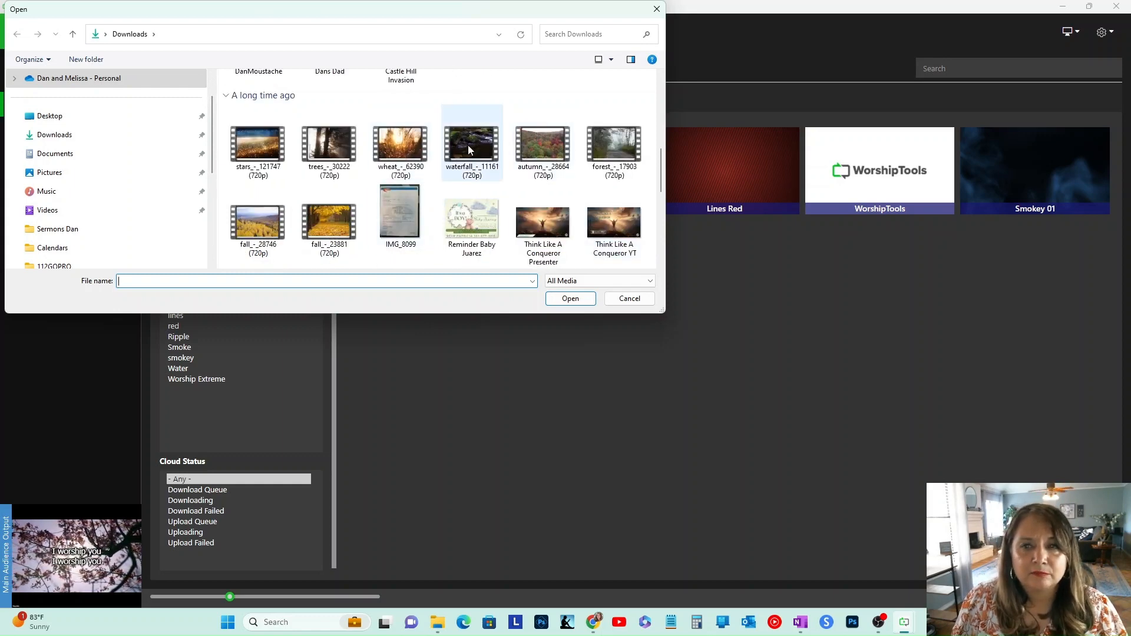
click(257, 144)
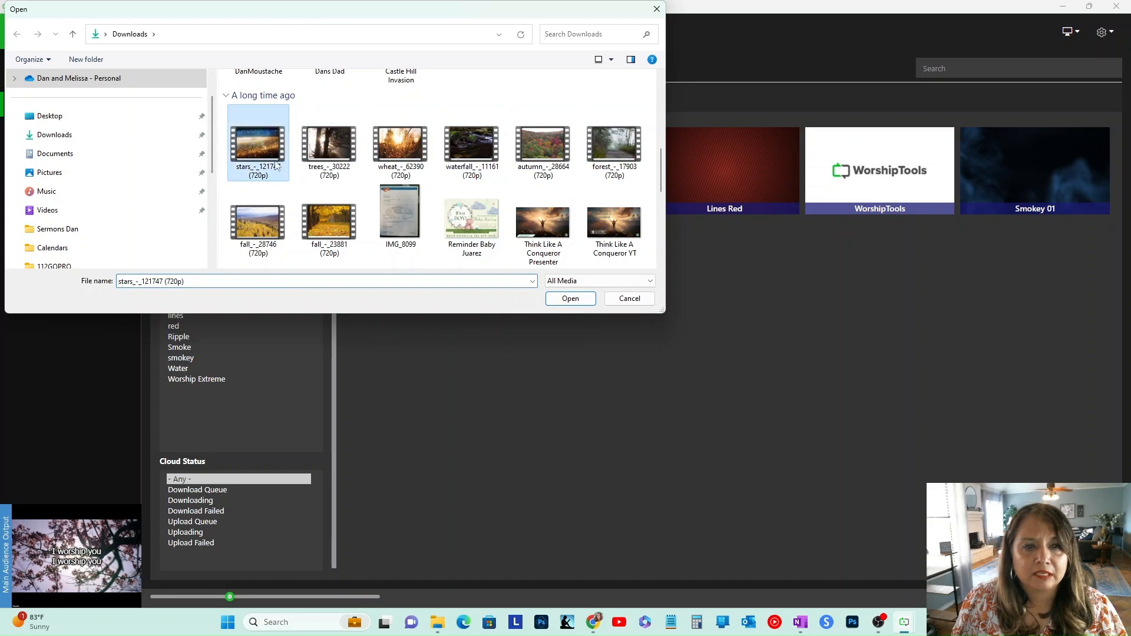
click(566, 298)
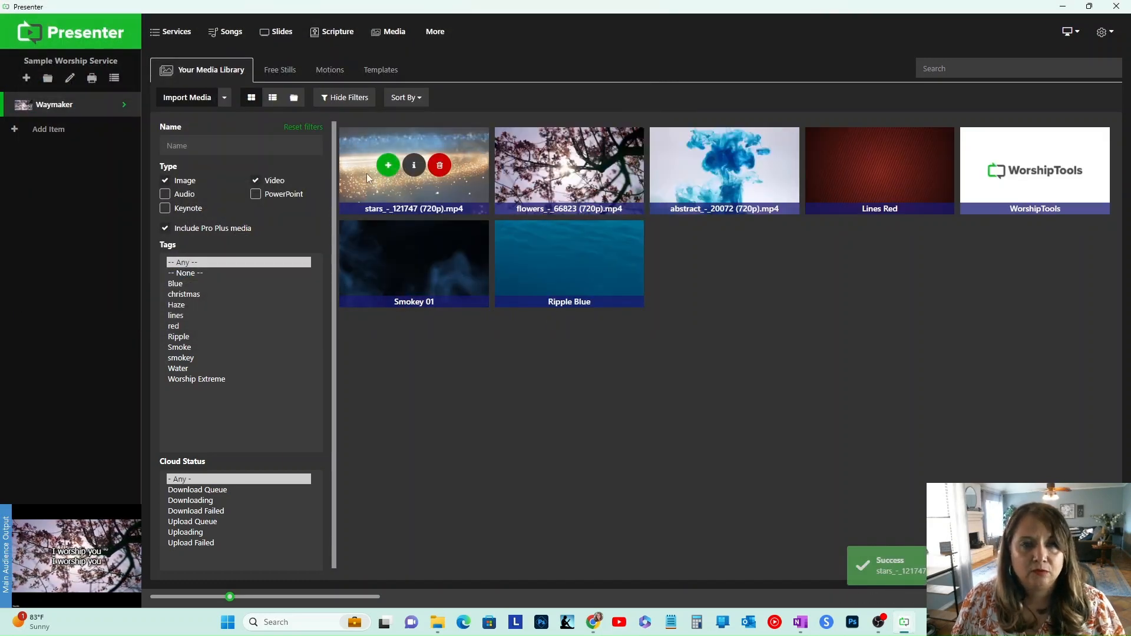
Step: Change the Waymaker item's background media to the stars_-_121747 (720p).mp4 video
click(84, 108)
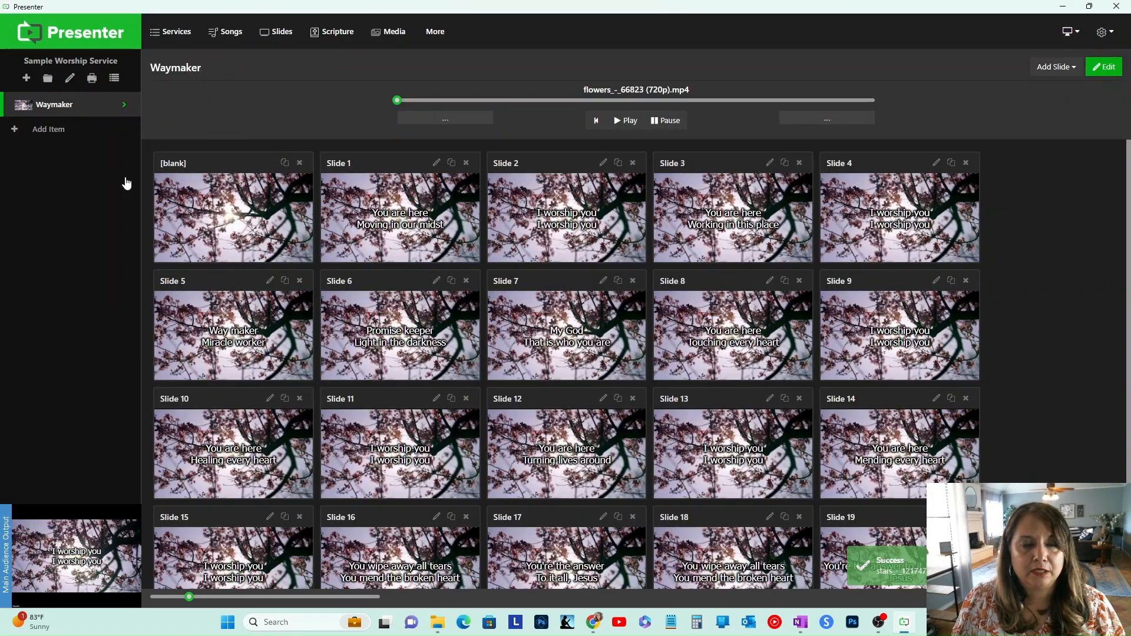
click(126, 106)
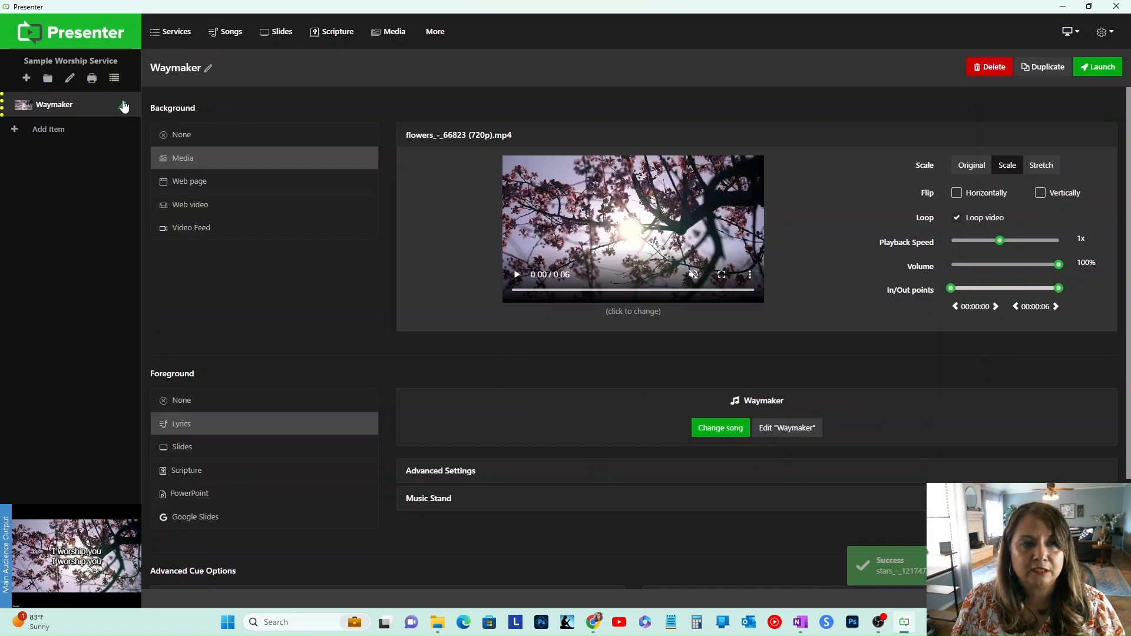
click(628, 310)
click(386, 164)
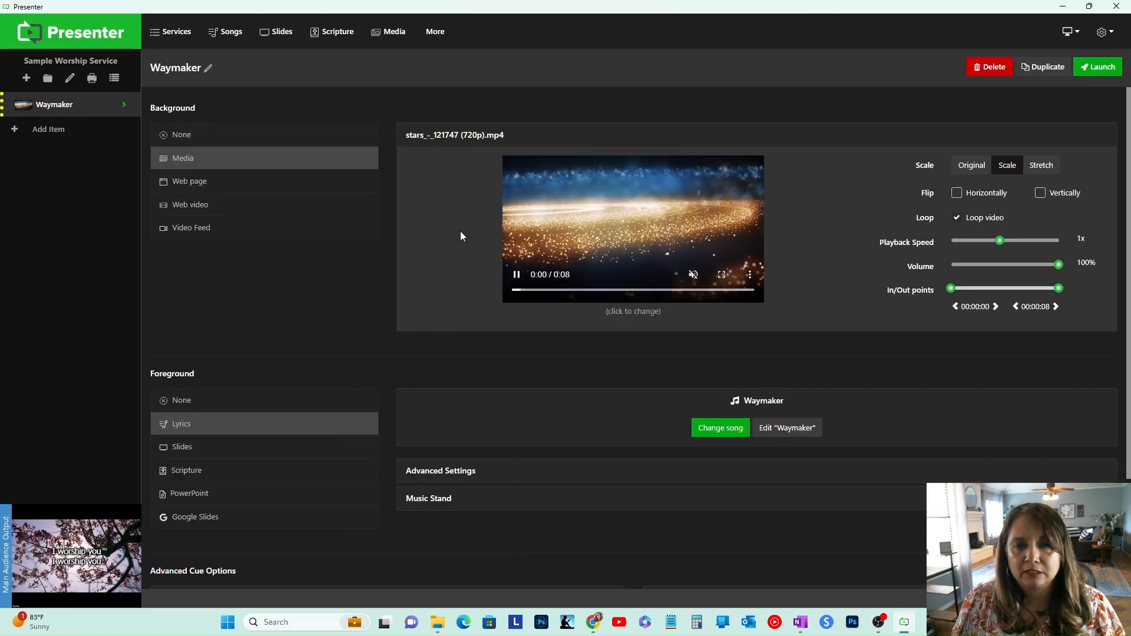
Step: Launch the Waymaker item and present the blank slide and Slide 1 over the stars background
click(1098, 67)
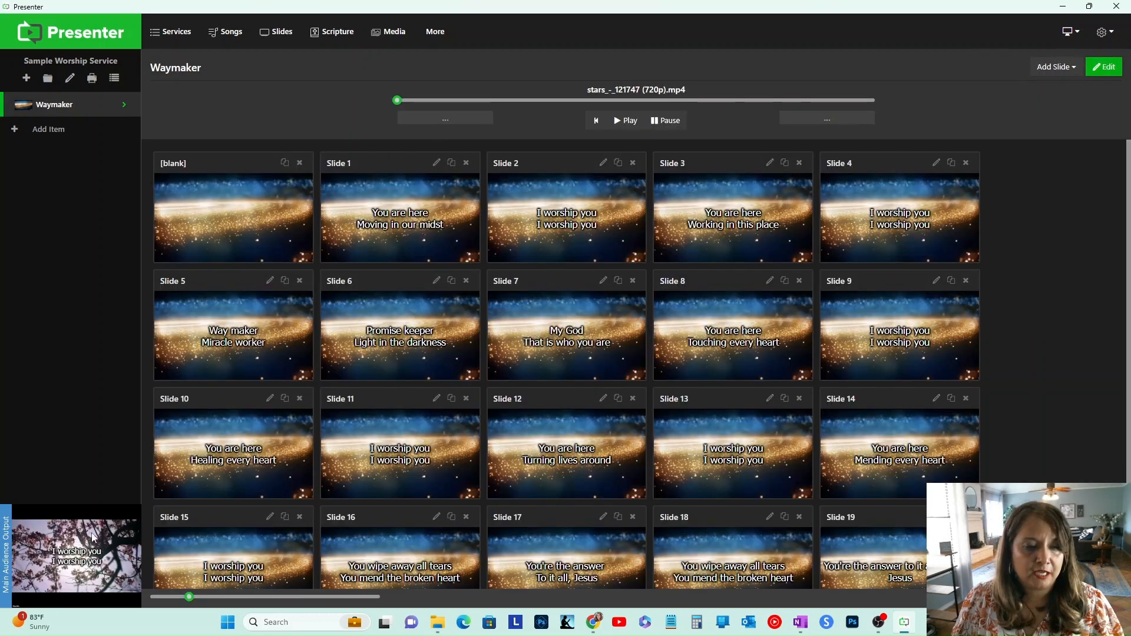
click(271, 245)
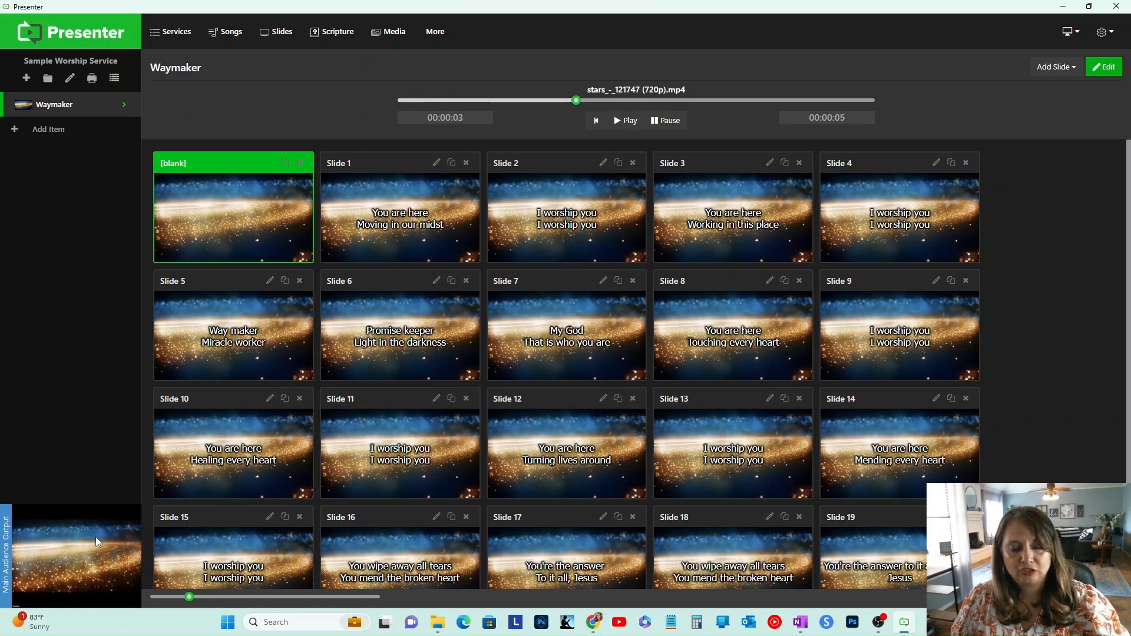
click(380, 237)
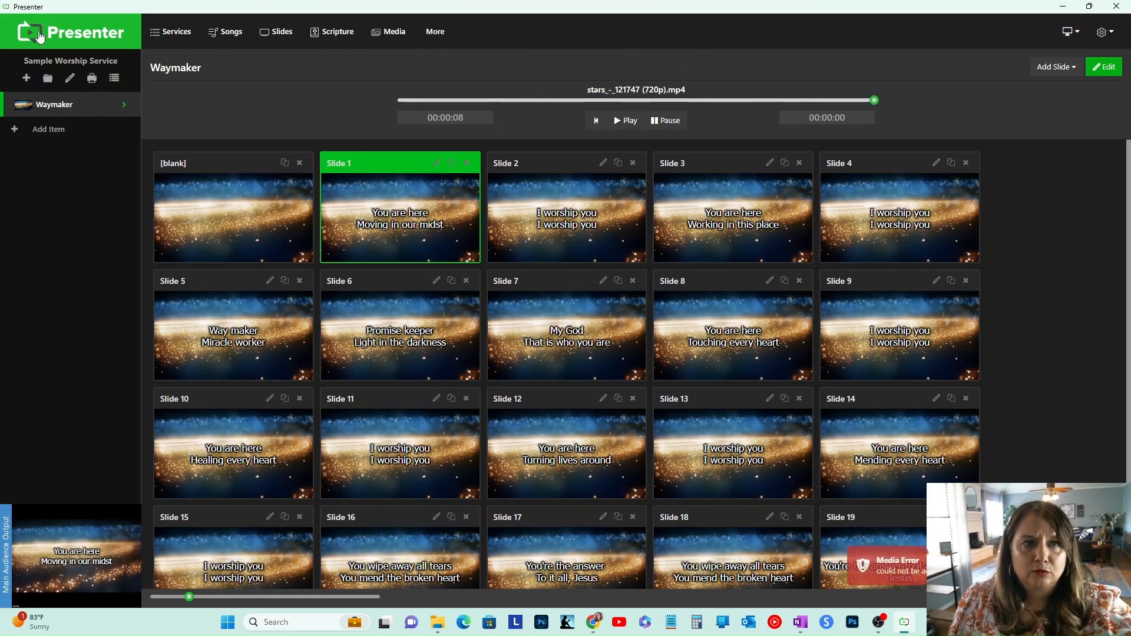
Step: Open the program settings and view the Screen Configuration page
click(67, 34)
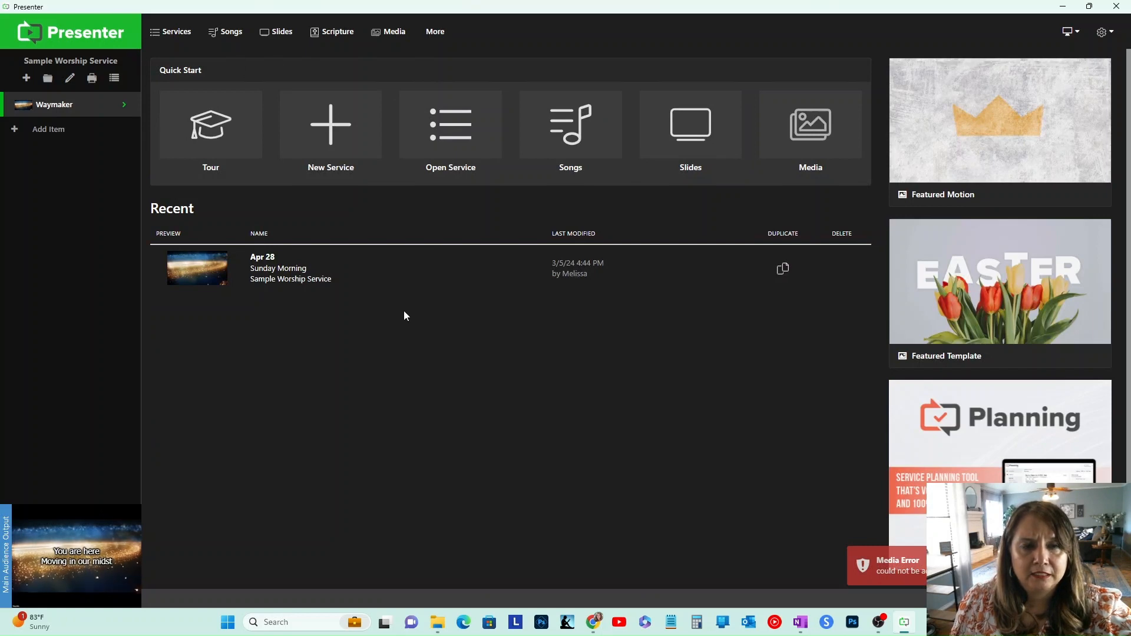
click(436, 34)
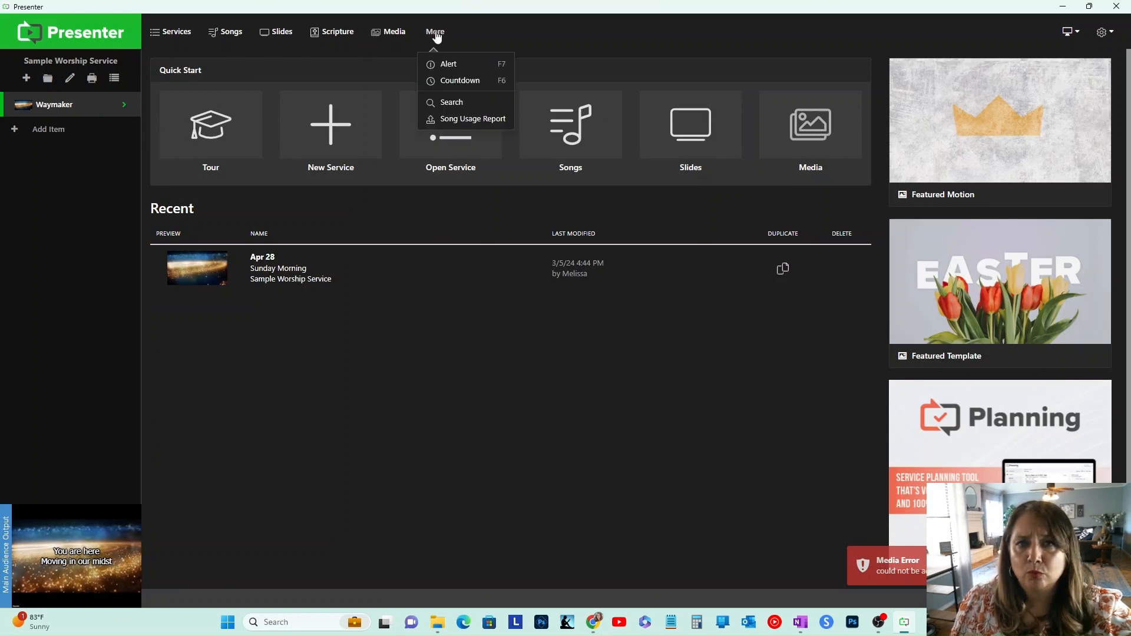
click(1103, 33)
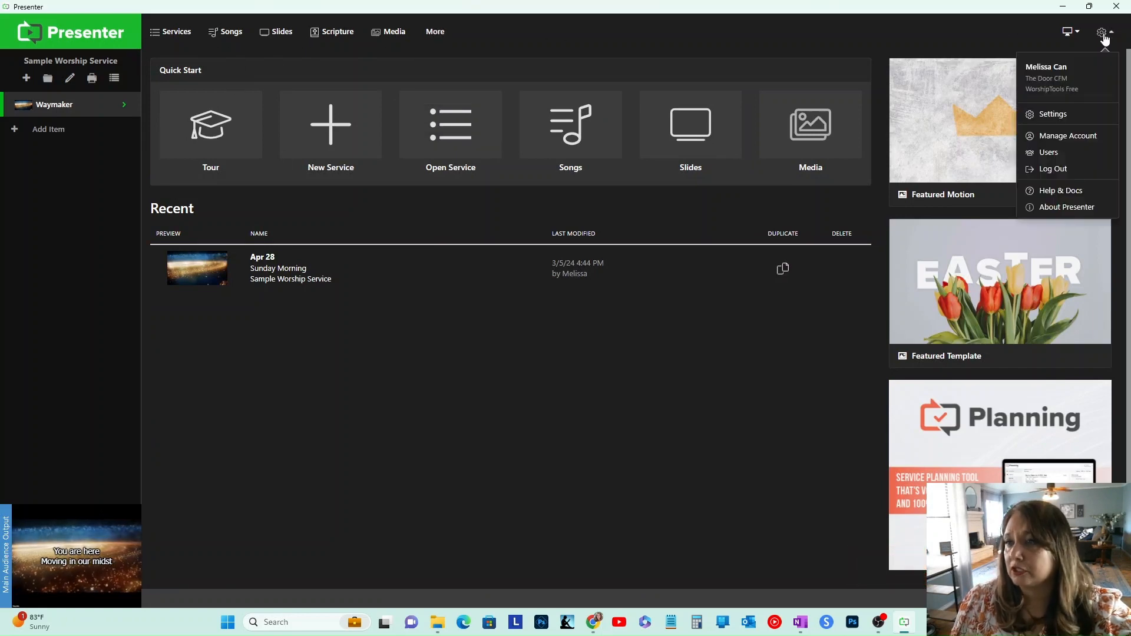
click(1060, 118)
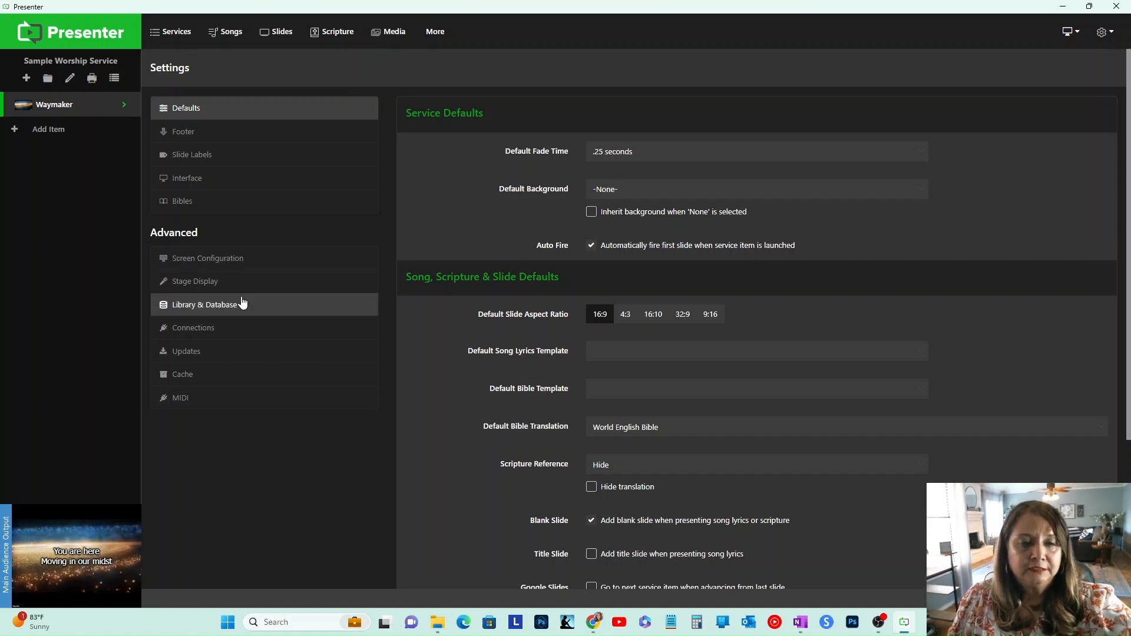
click(230, 264)
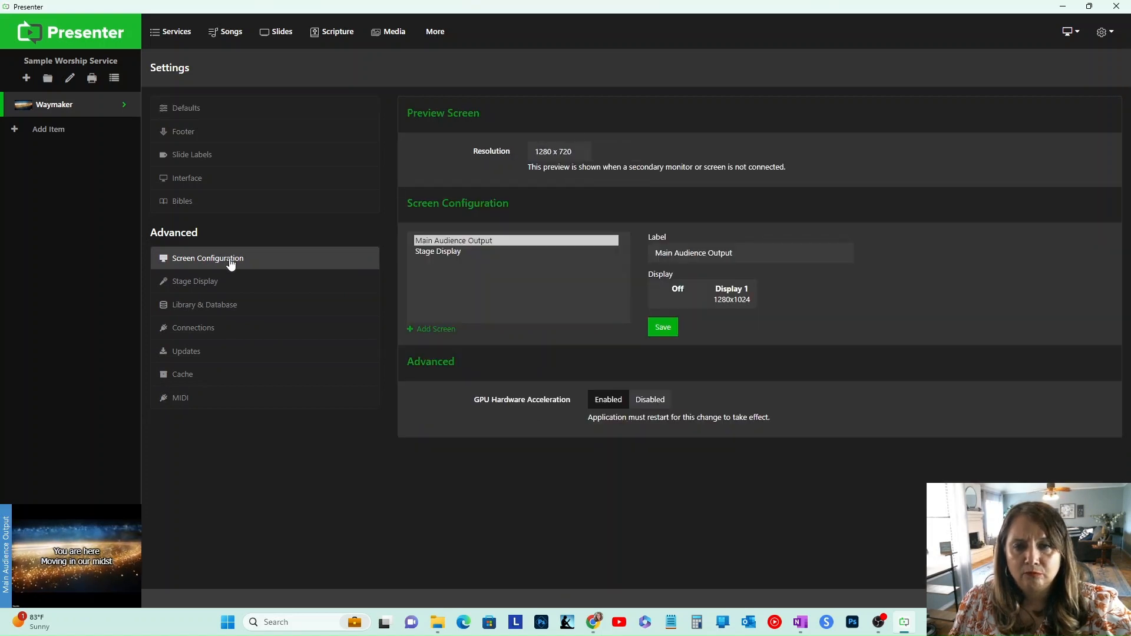
Step: Browse each settings page from Slide Labels through MIDI to review the available options
click(206, 155)
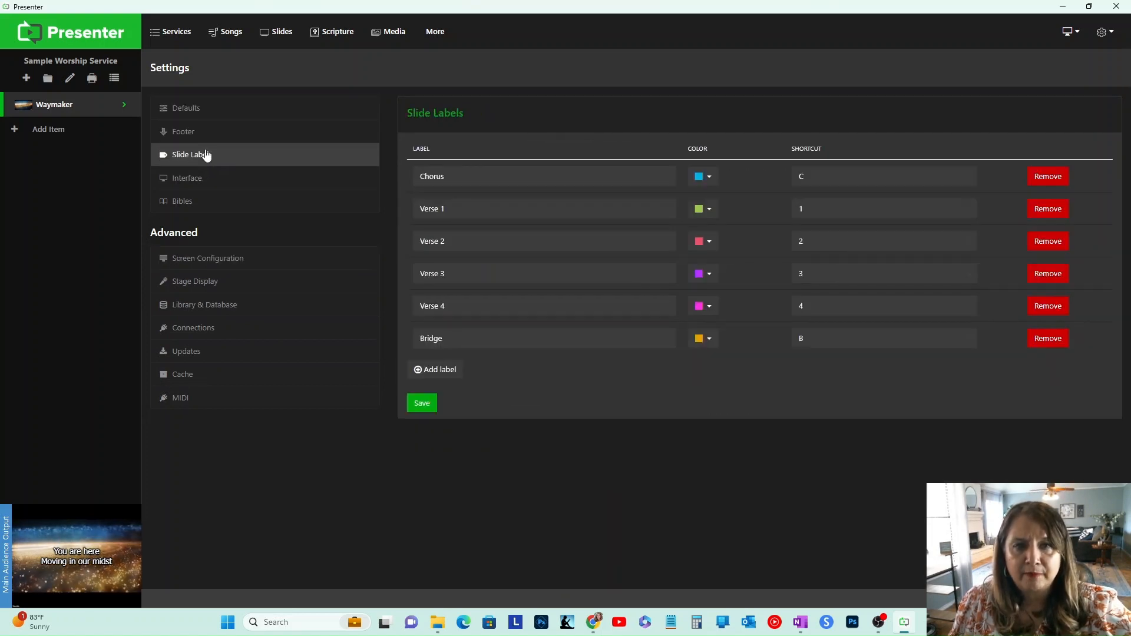
click(224, 178)
click(224, 202)
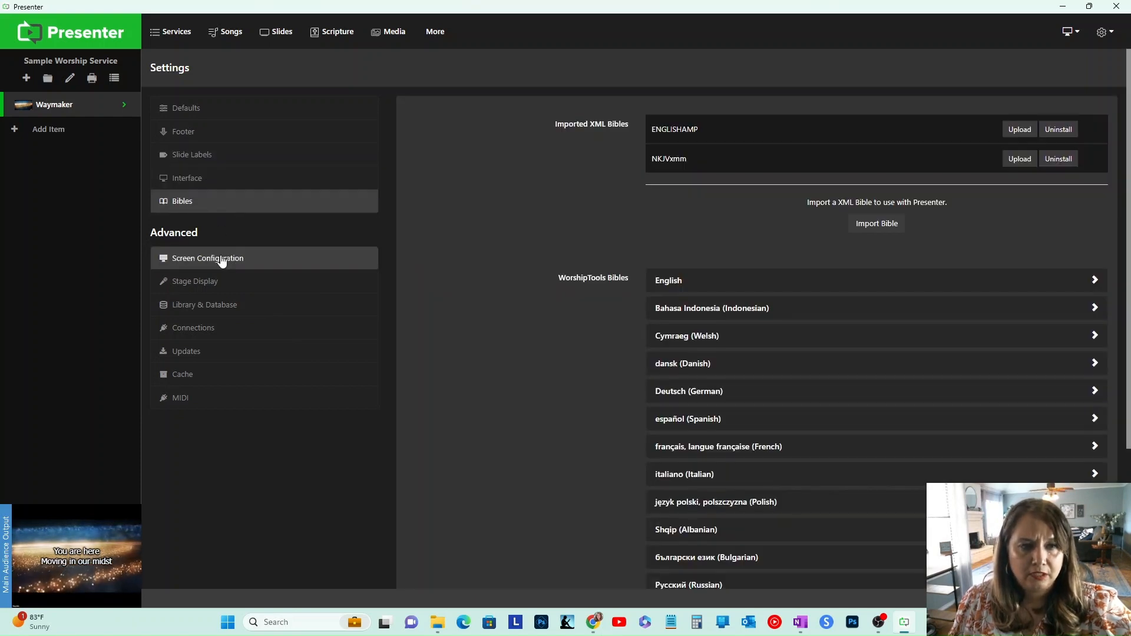
click(222, 262)
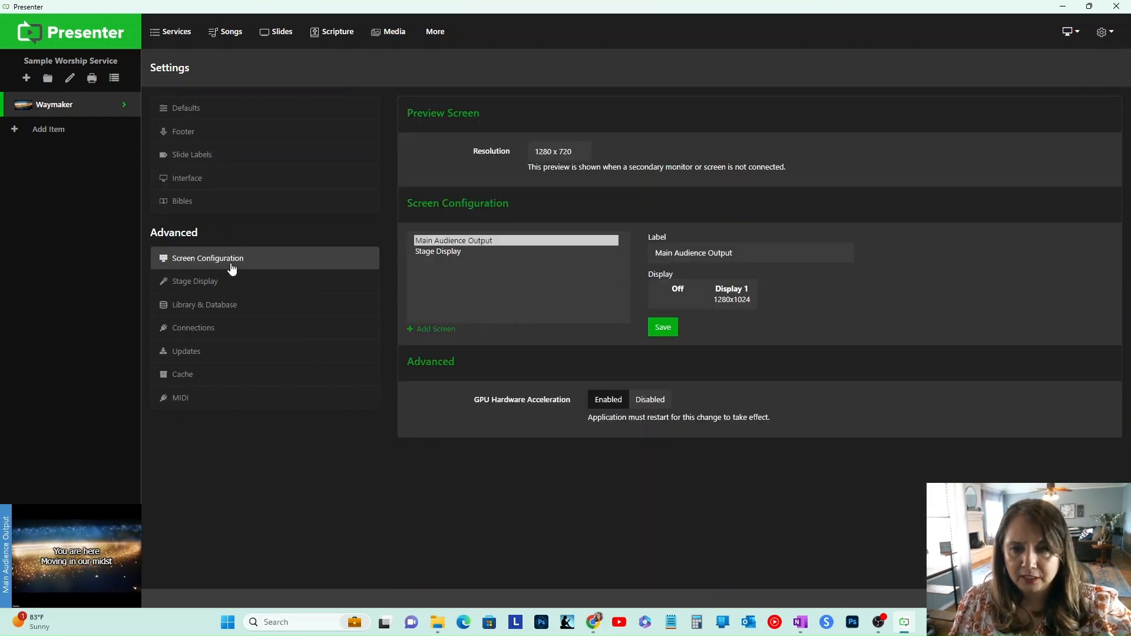
click(248, 291)
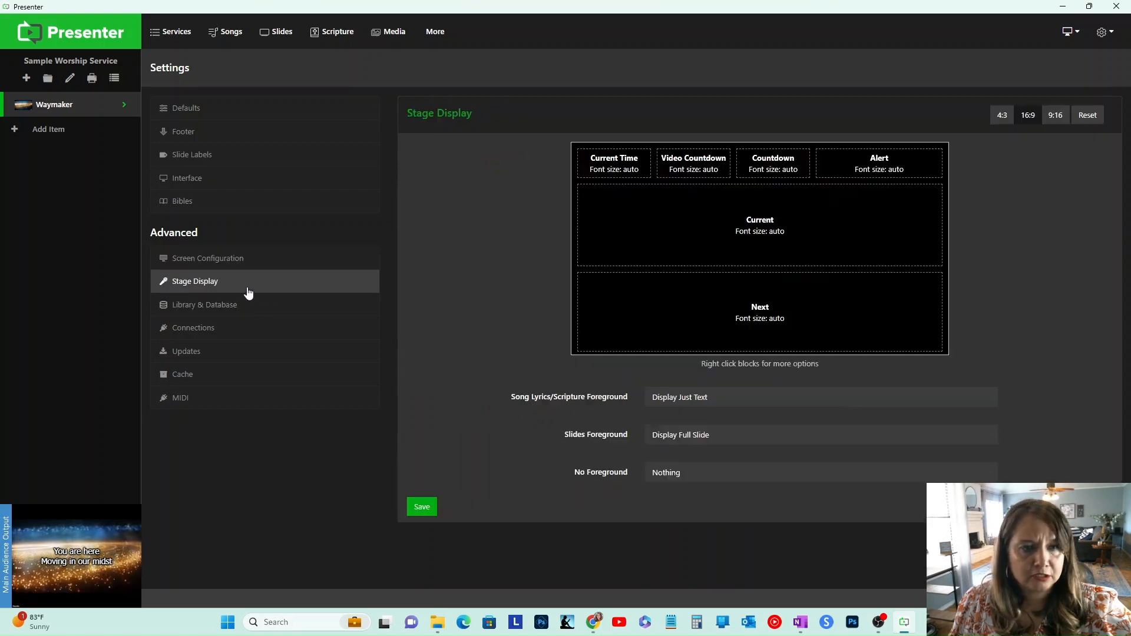
click(247, 329)
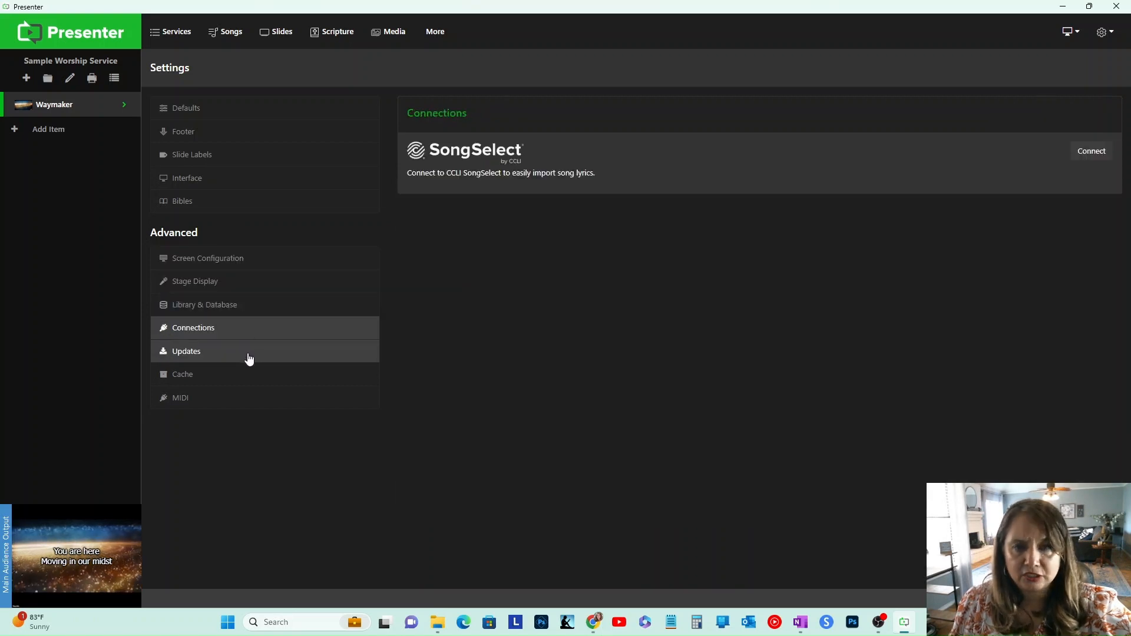
click(248, 356)
click(260, 383)
click(260, 399)
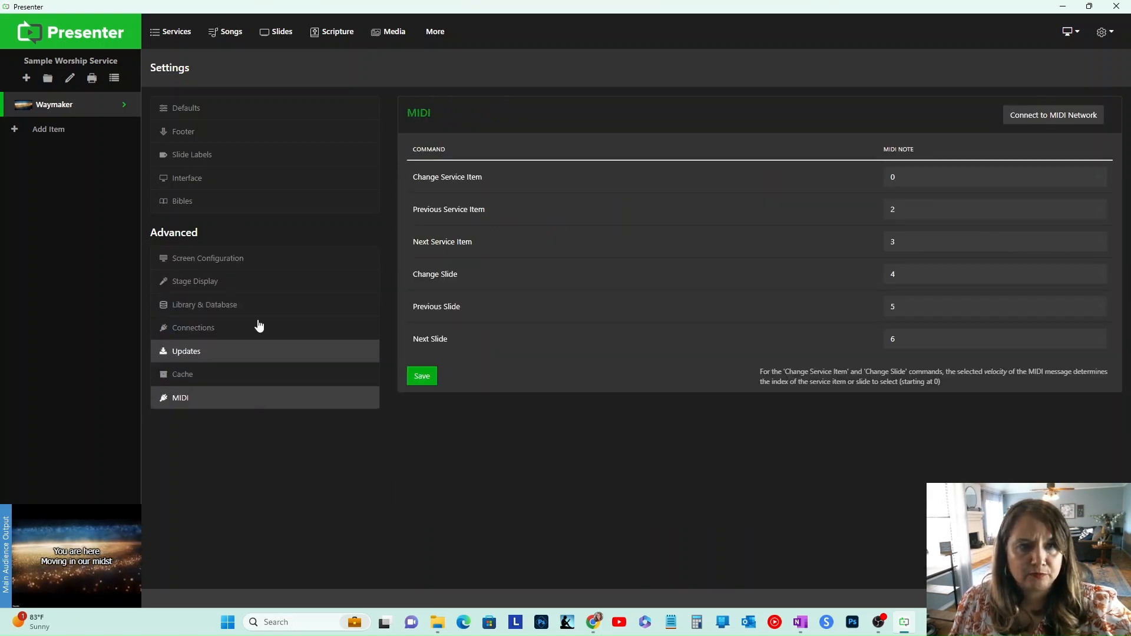
Step: Set the service's default background to the stars_-_121747 (720p).mp4 video
click(240, 116)
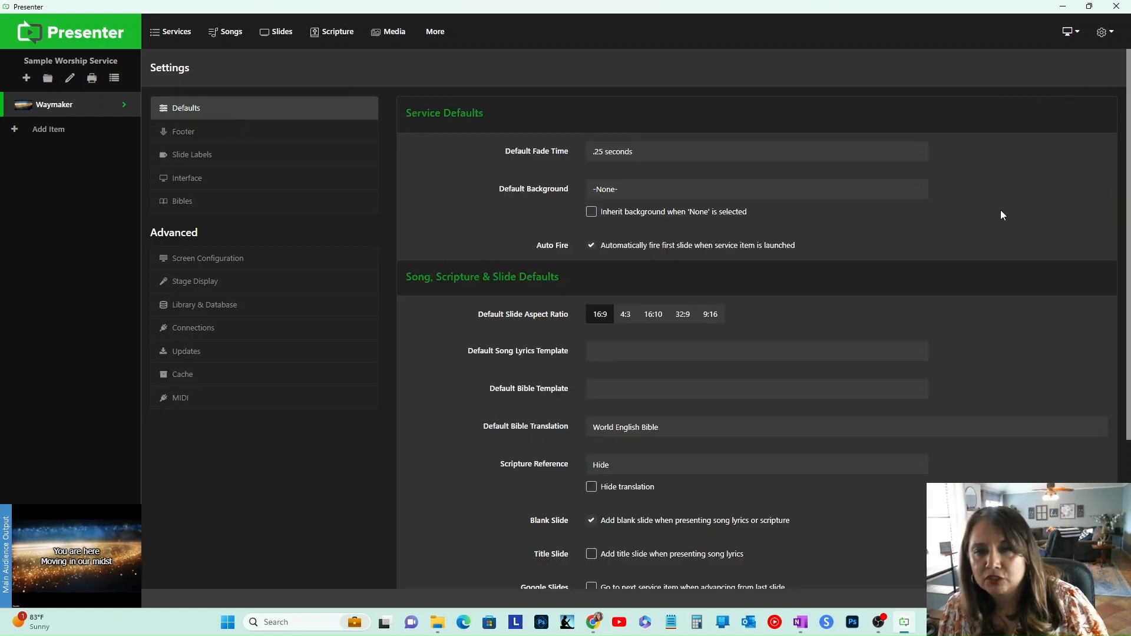
click(645, 190)
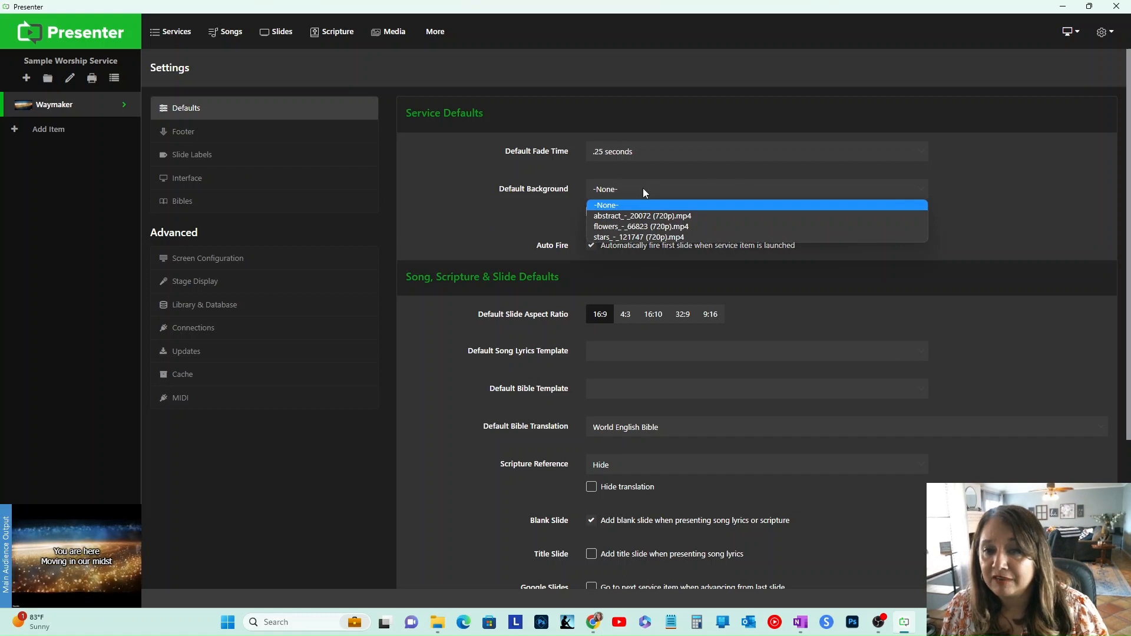
click(657, 238)
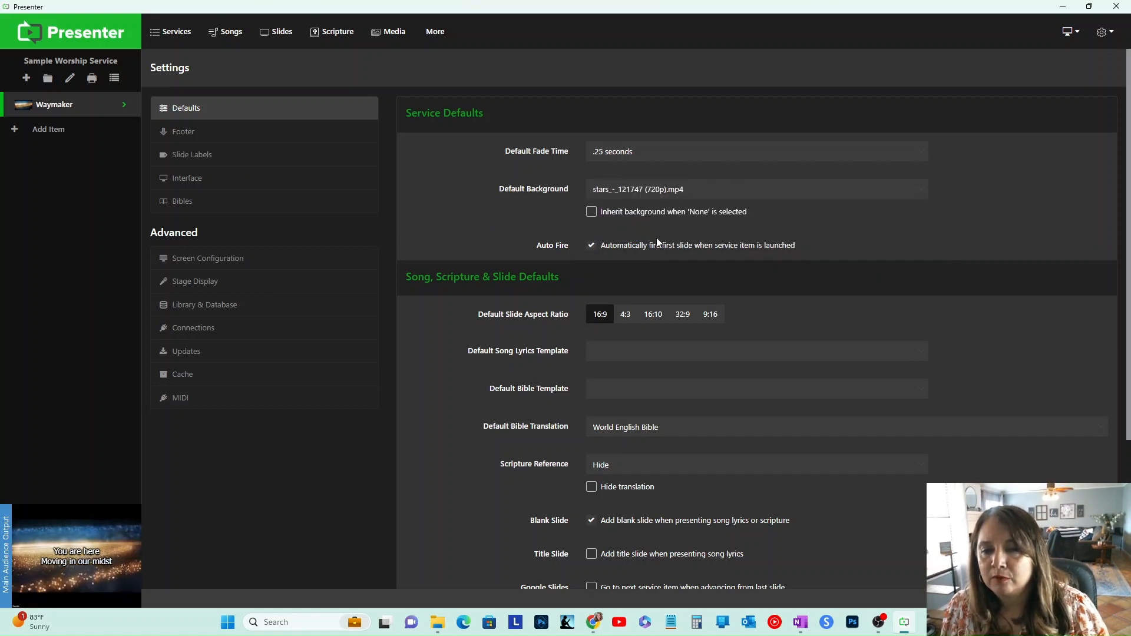
Step: Set the default song lyrics template to Trendy Line
scroll(895, 223, down, 3)
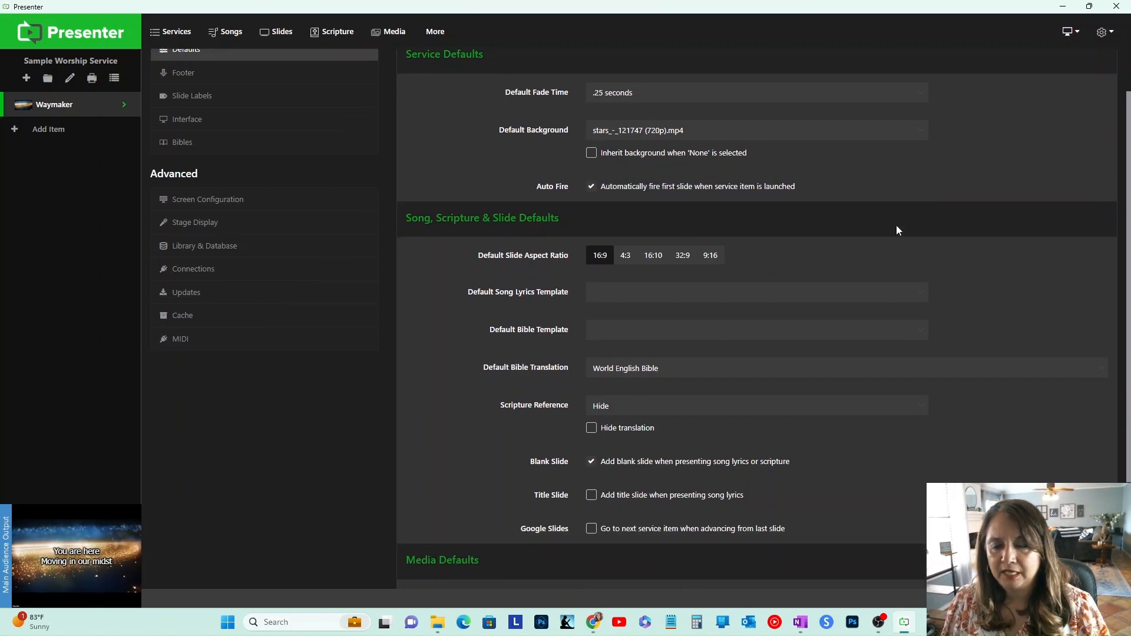
scroll(1003, 239, down, 2)
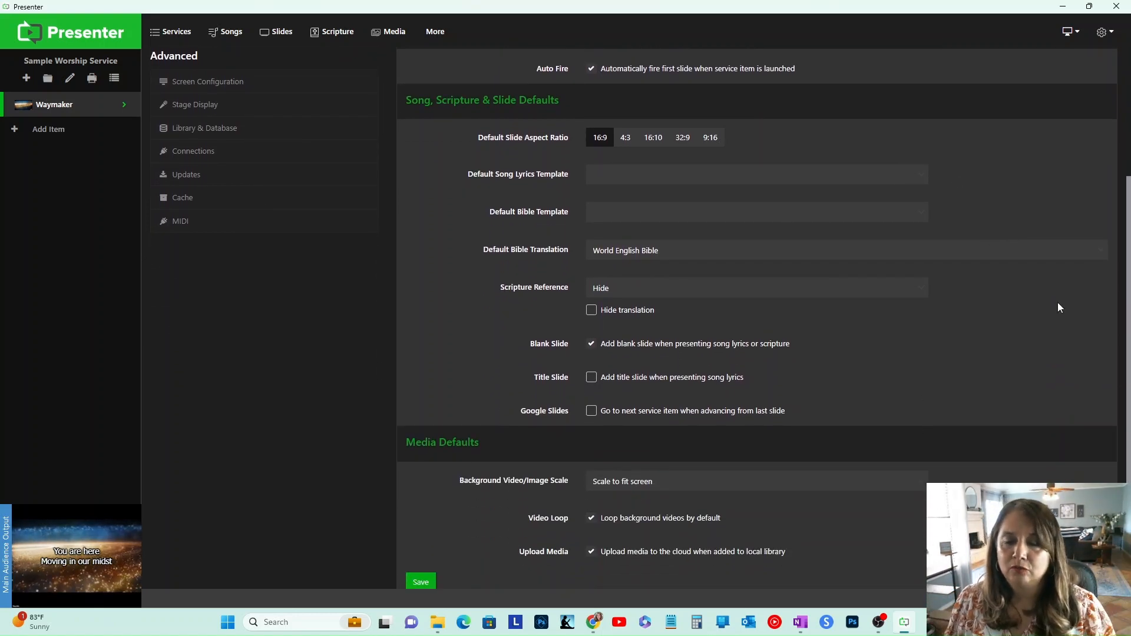
click(613, 177)
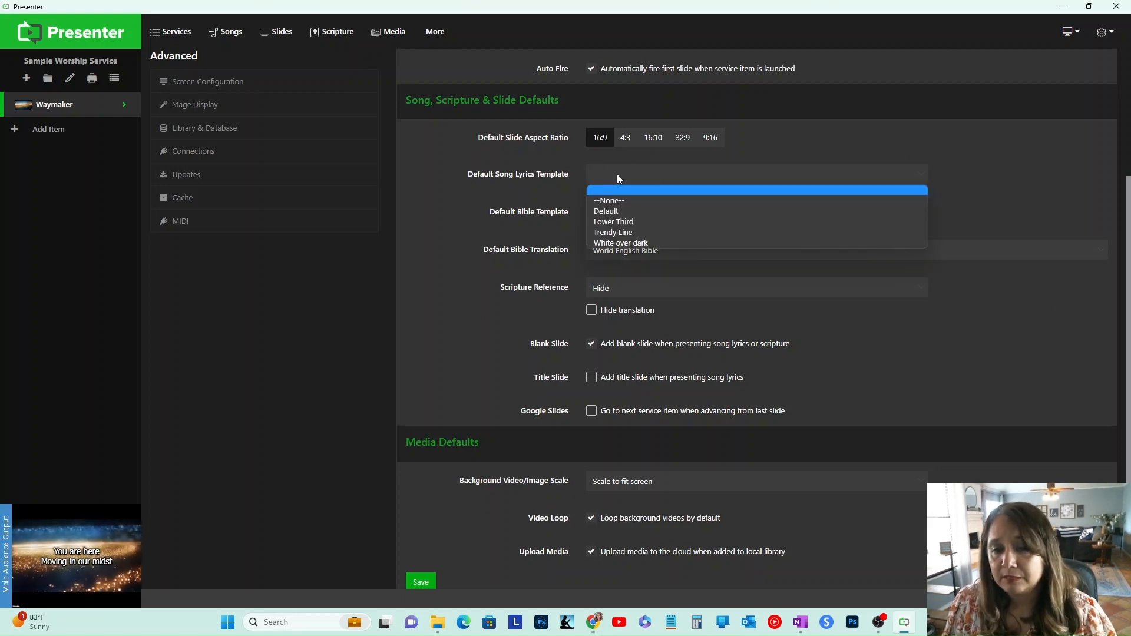
click(649, 232)
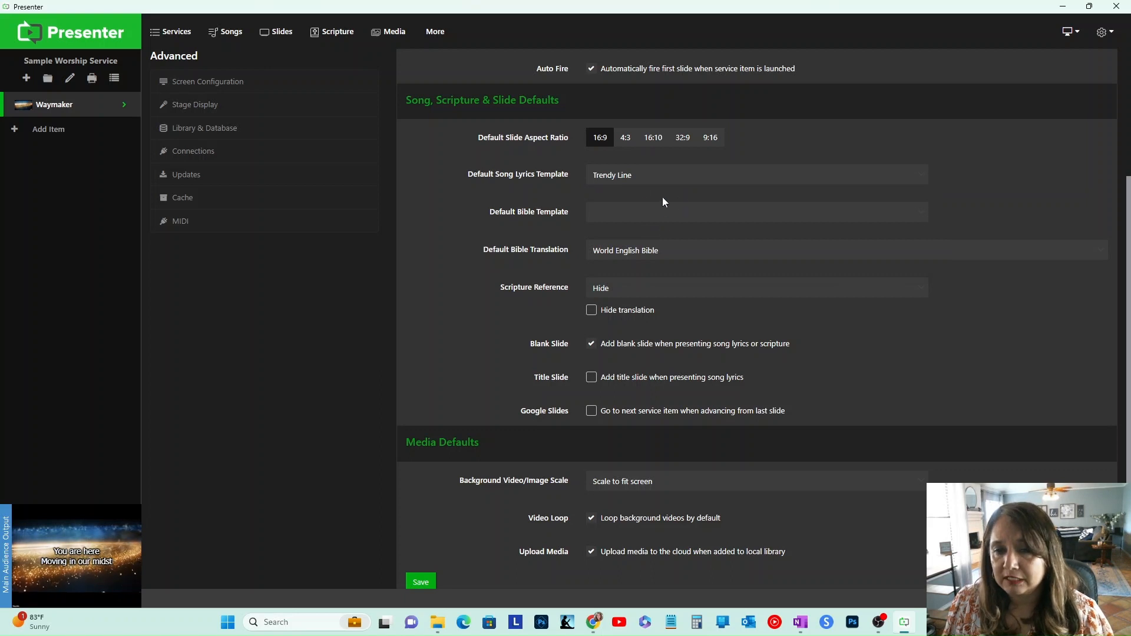
click(657, 172)
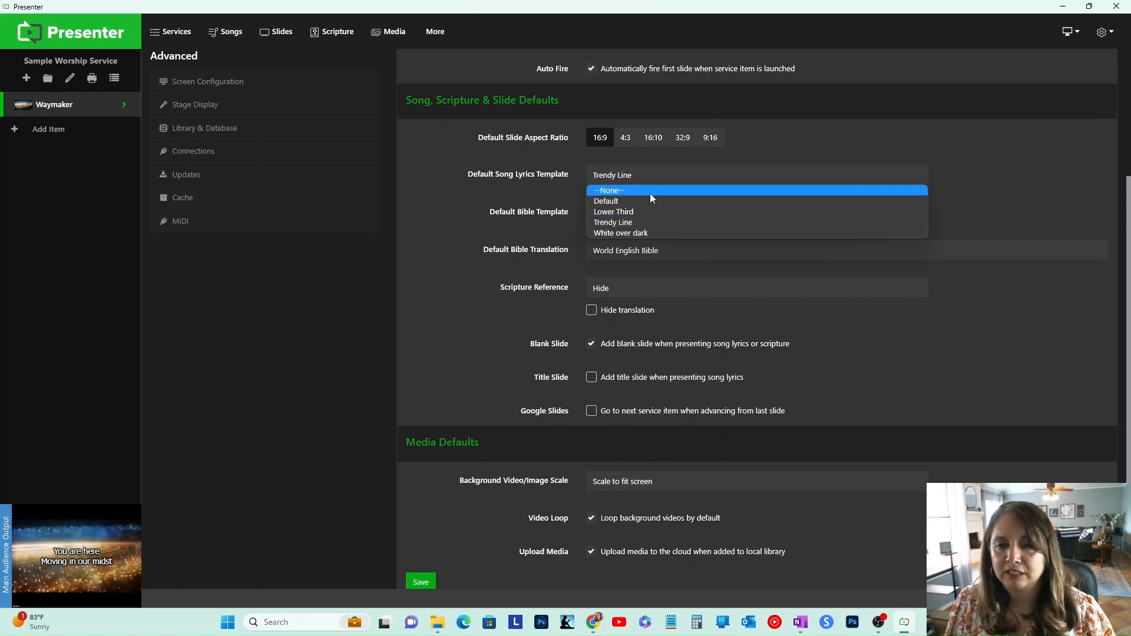
click(652, 233)
click(663, 176)
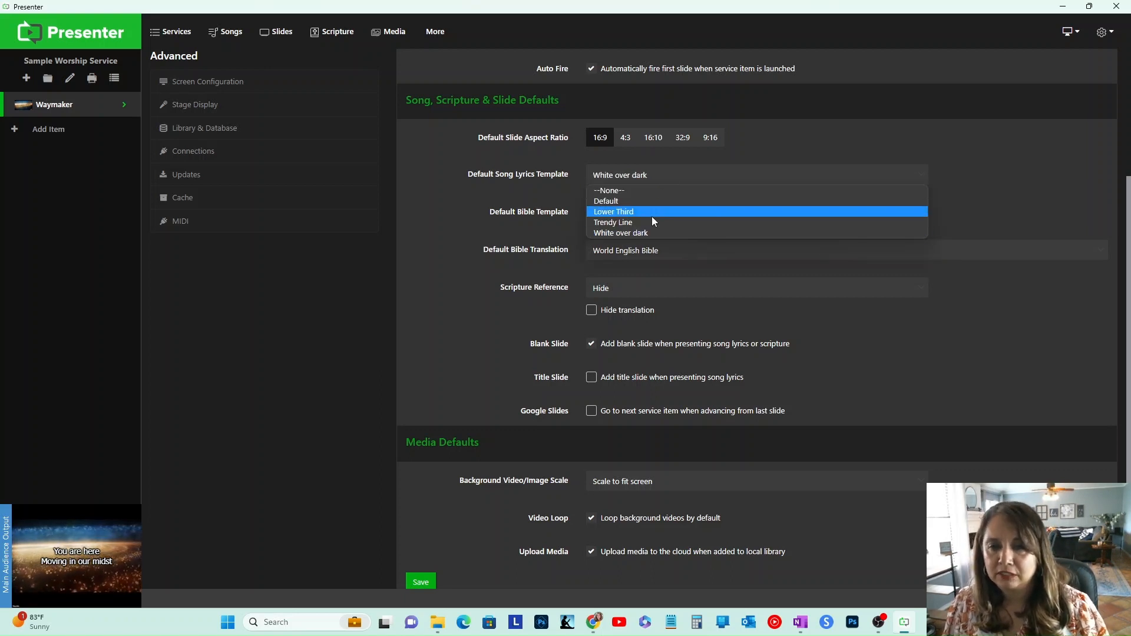
click(650, 221)
Step: Set the default Bible template to White over dark and review the default Bible translation choices
click(610, 218)
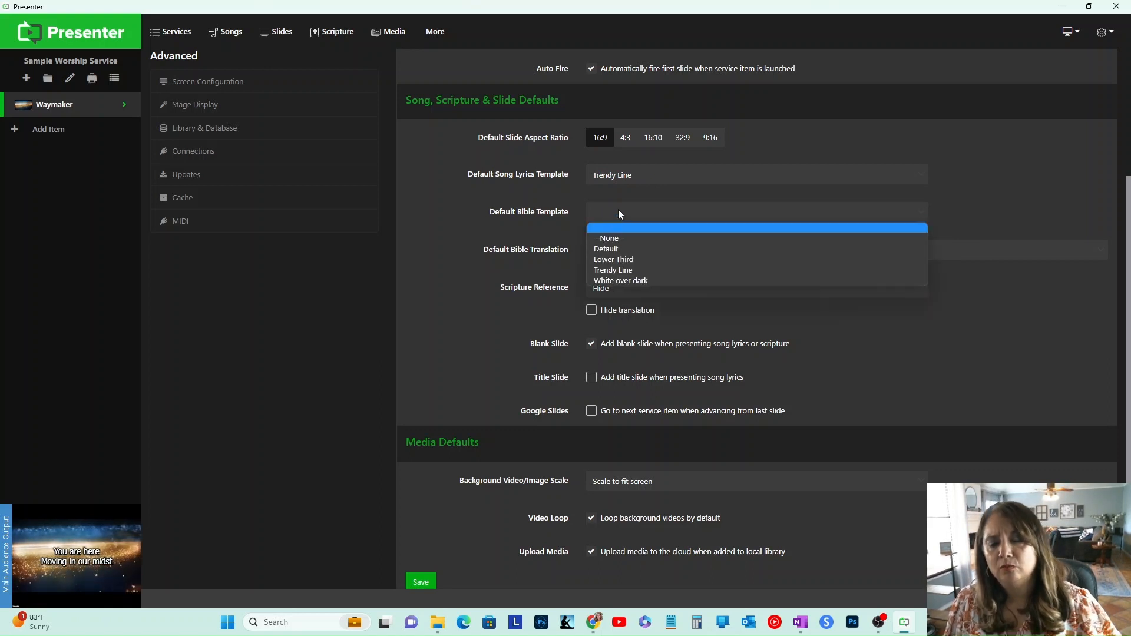
click(645, 281)
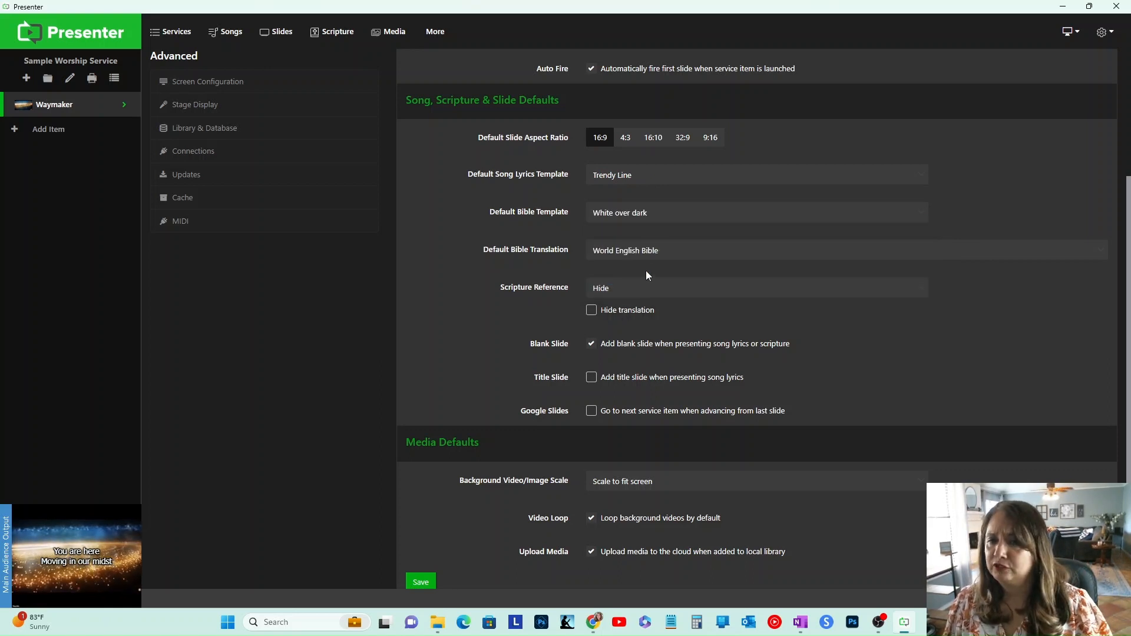
click(633, 254)
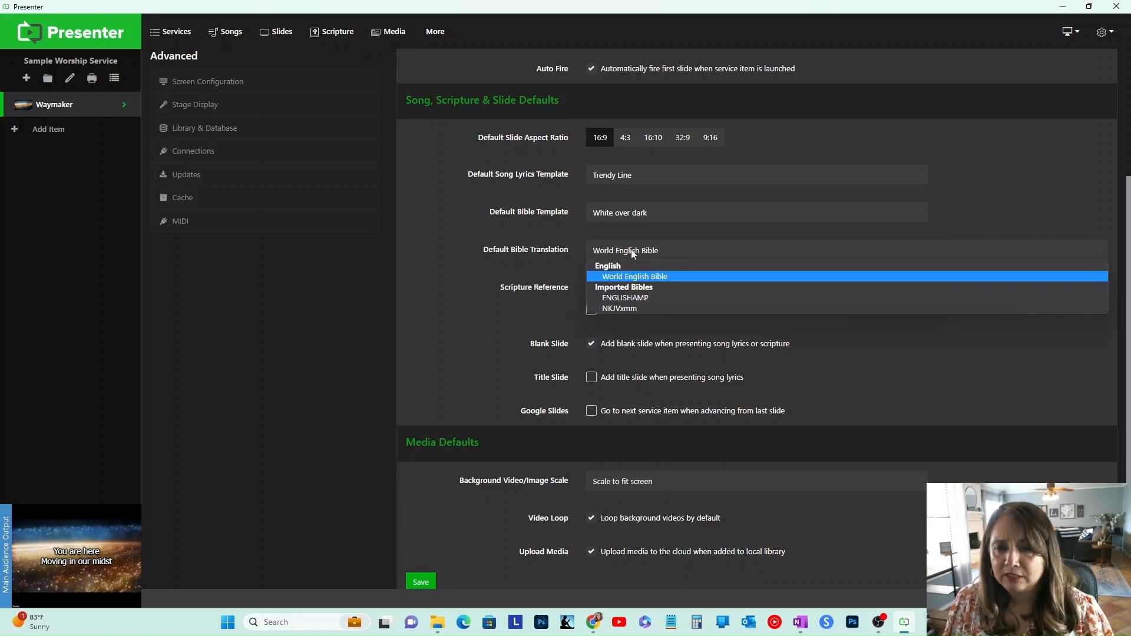
click(632, 254)
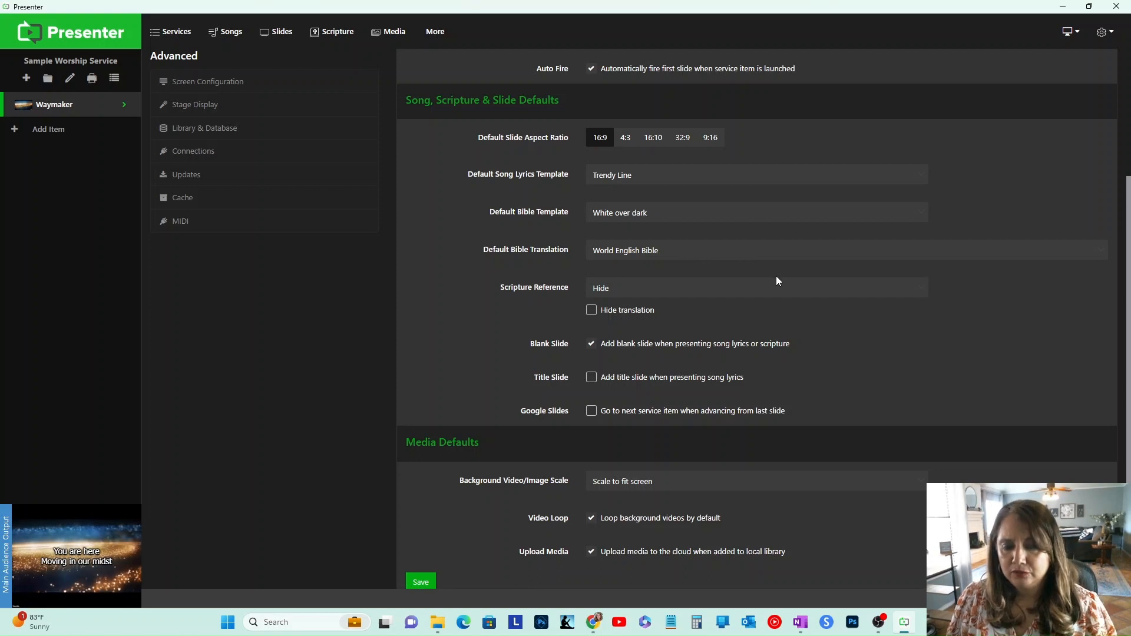
Step: Set the scripture reference position to Bottom Right
scroll(775, 277, down, 1)
scroll(759, 283, up, 4)
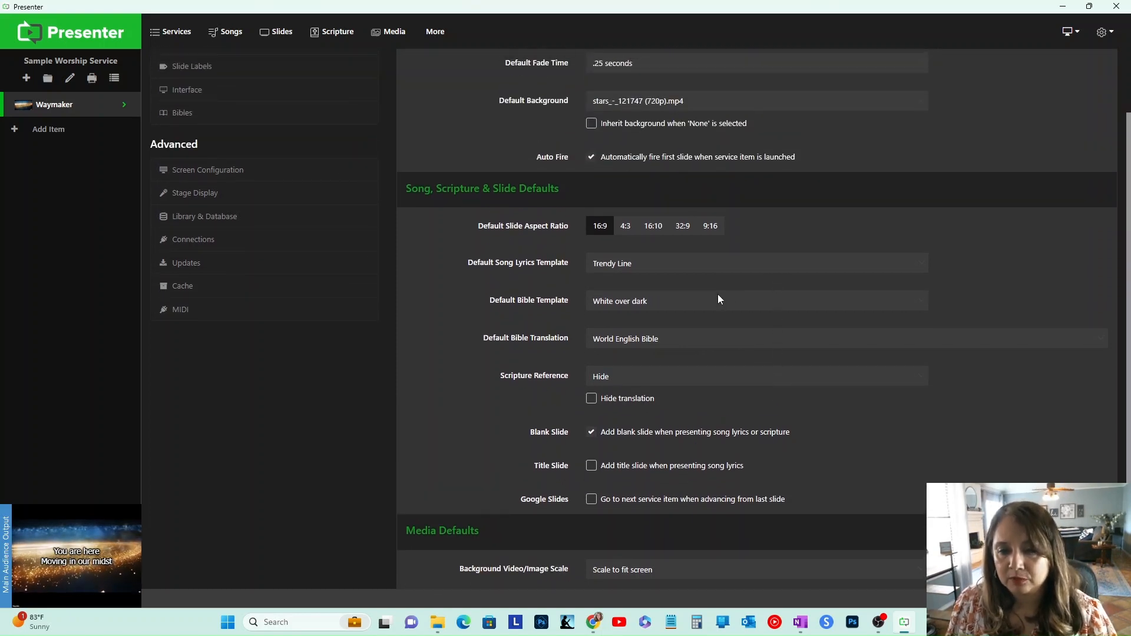
scroll(718, 300, down, 2)
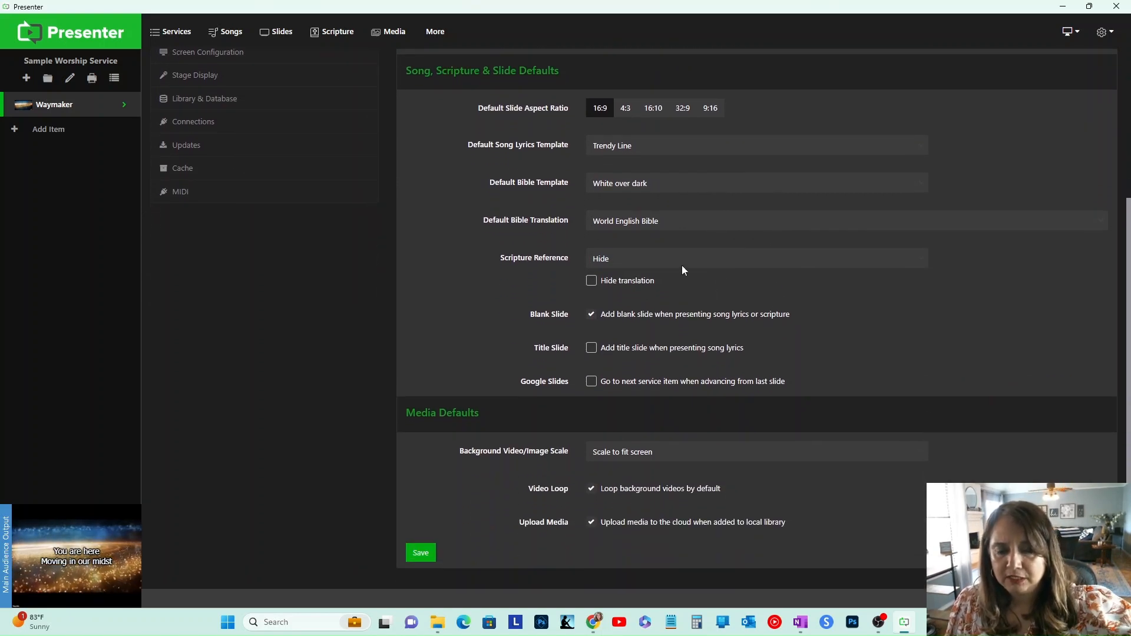
click(611, 258)
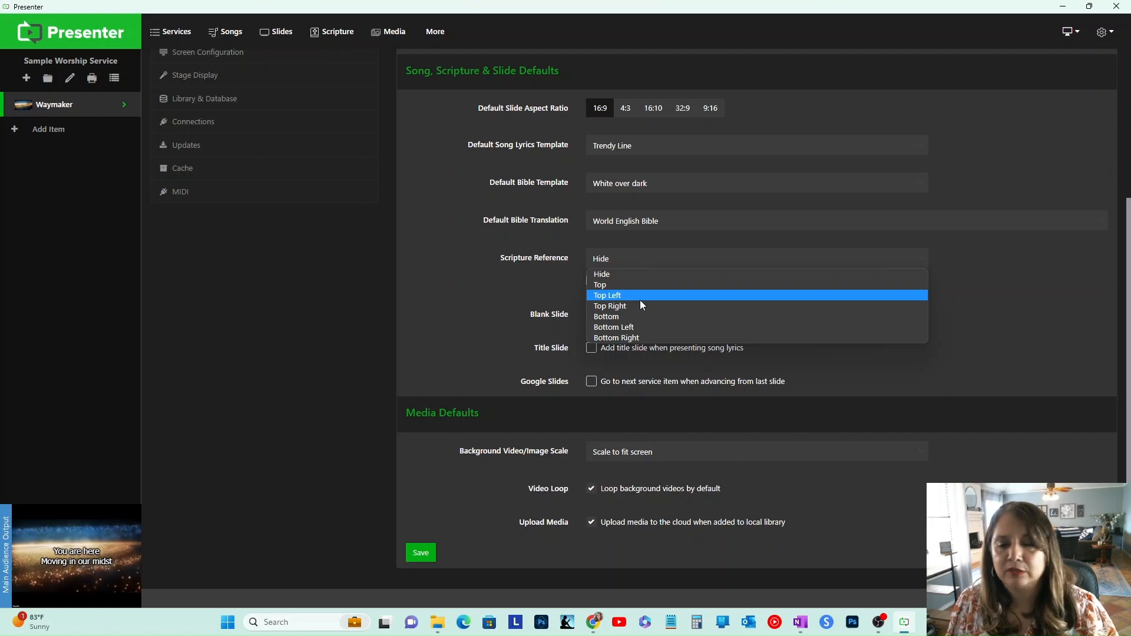
click(649, 338)
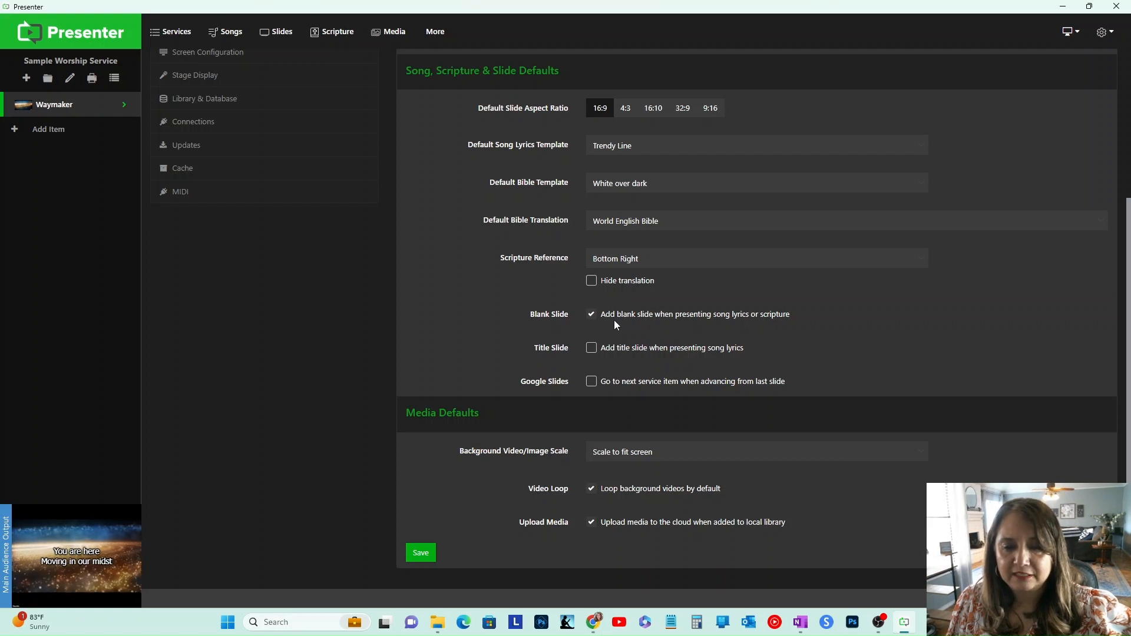
Step: Save the updated default settings
click(592, 350)
click(591, 349)
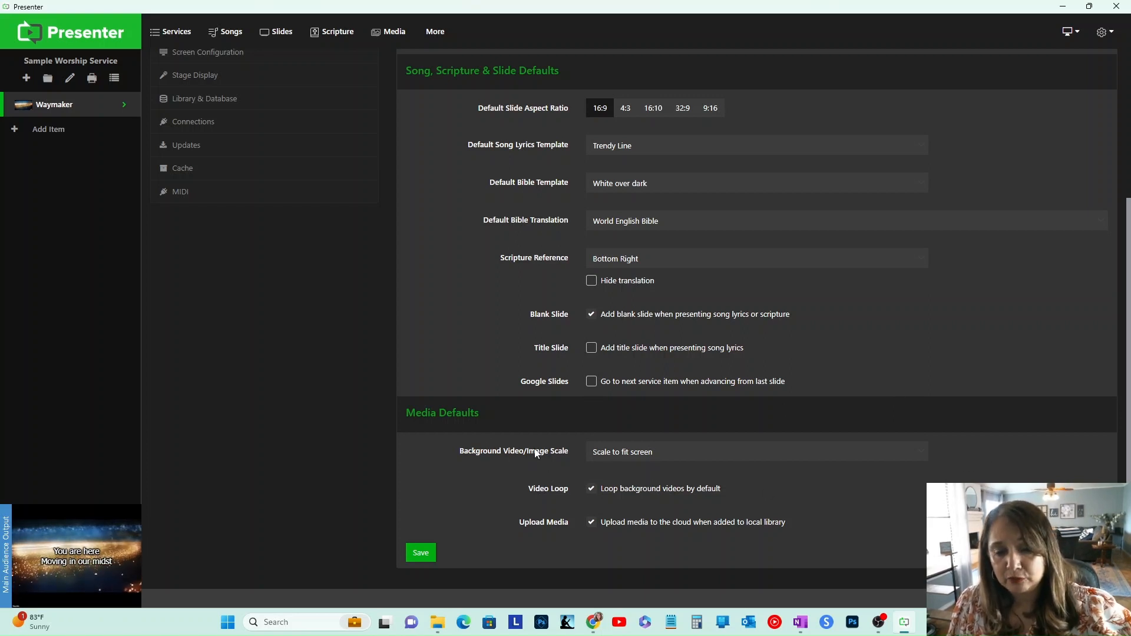
click(664, 452)
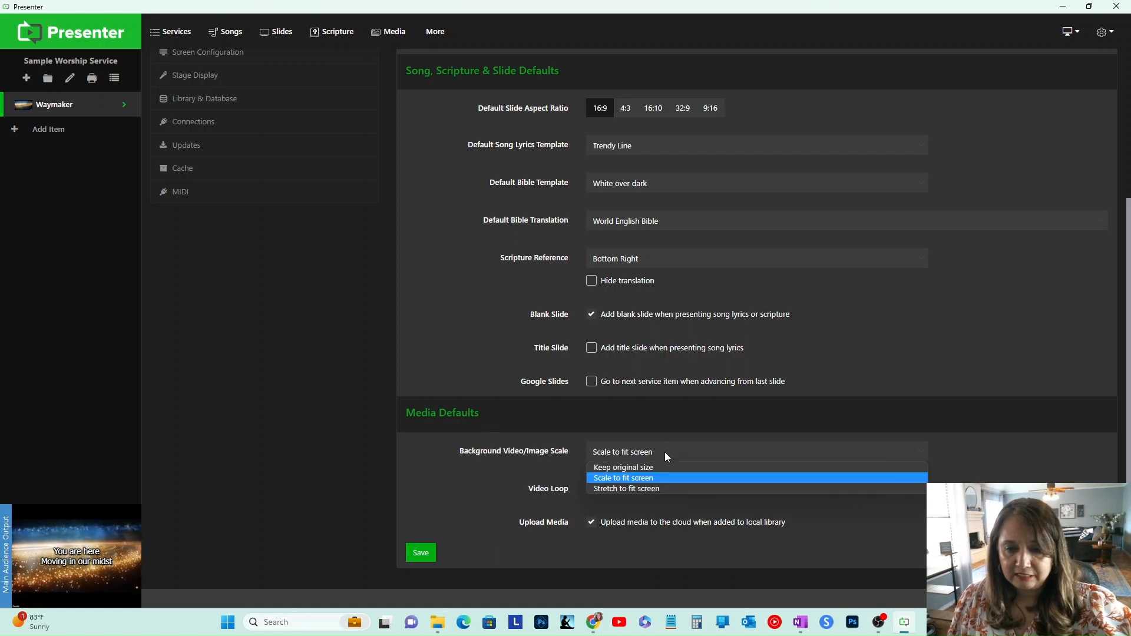
click(664, 452)
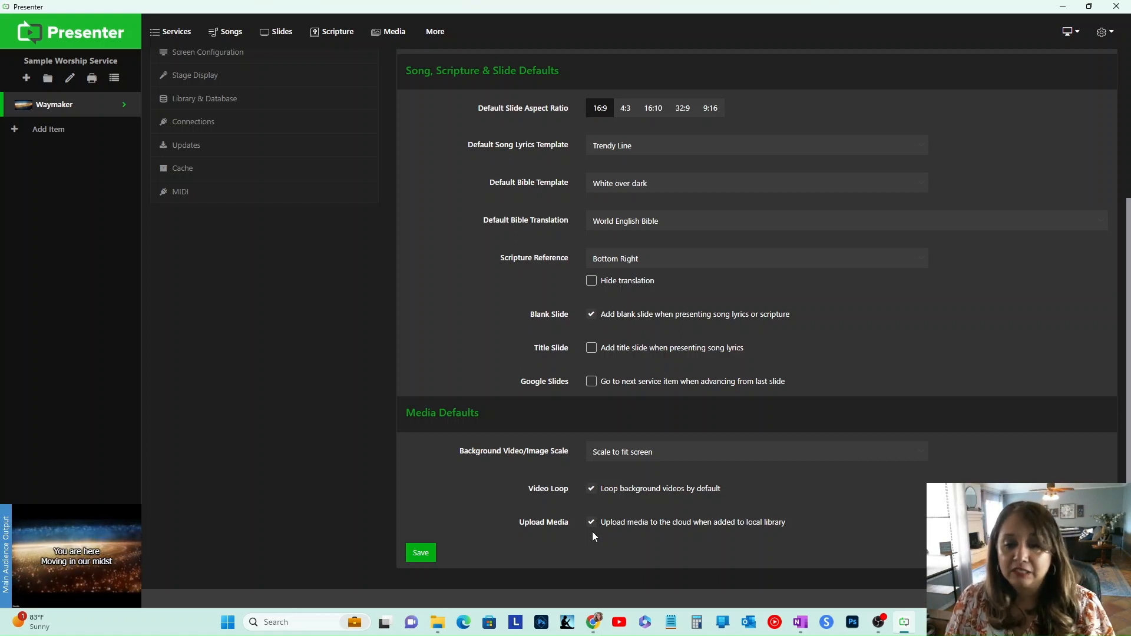
click(425, 562)
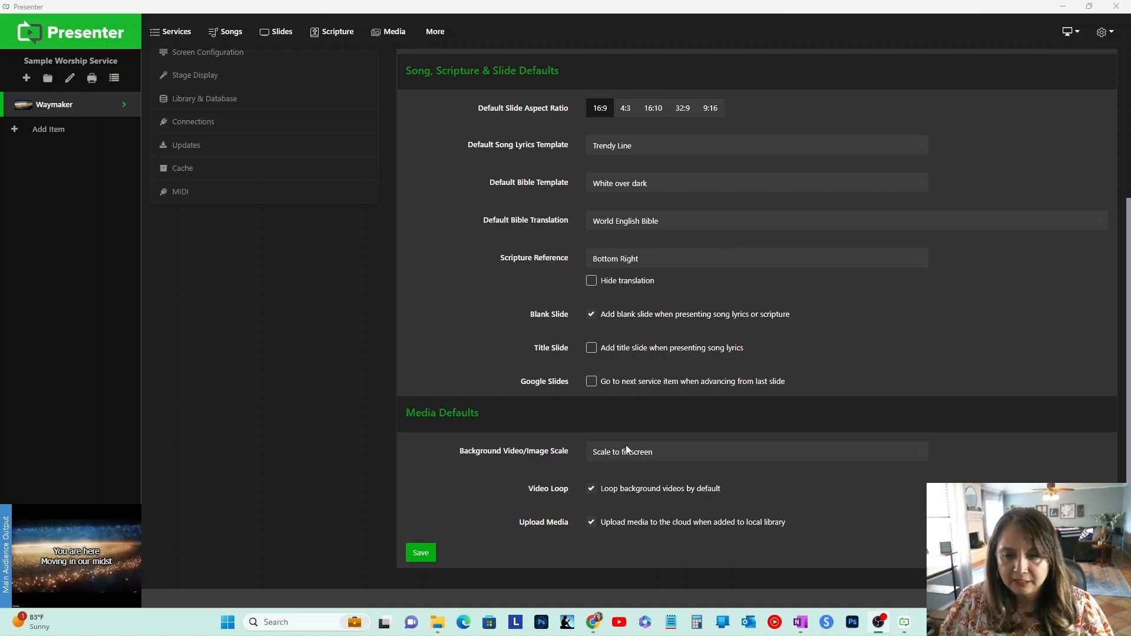
click(421, 551)
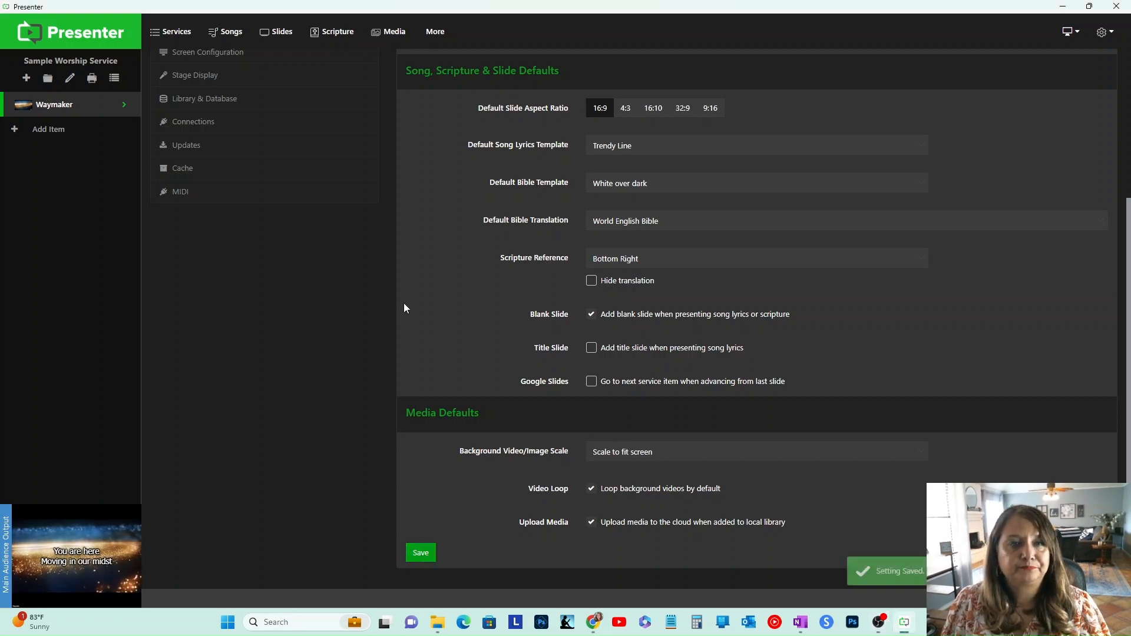
Step: Download and install the King James Version English Bible, then minimize Presenter
scroll(404, 303, up, 4)
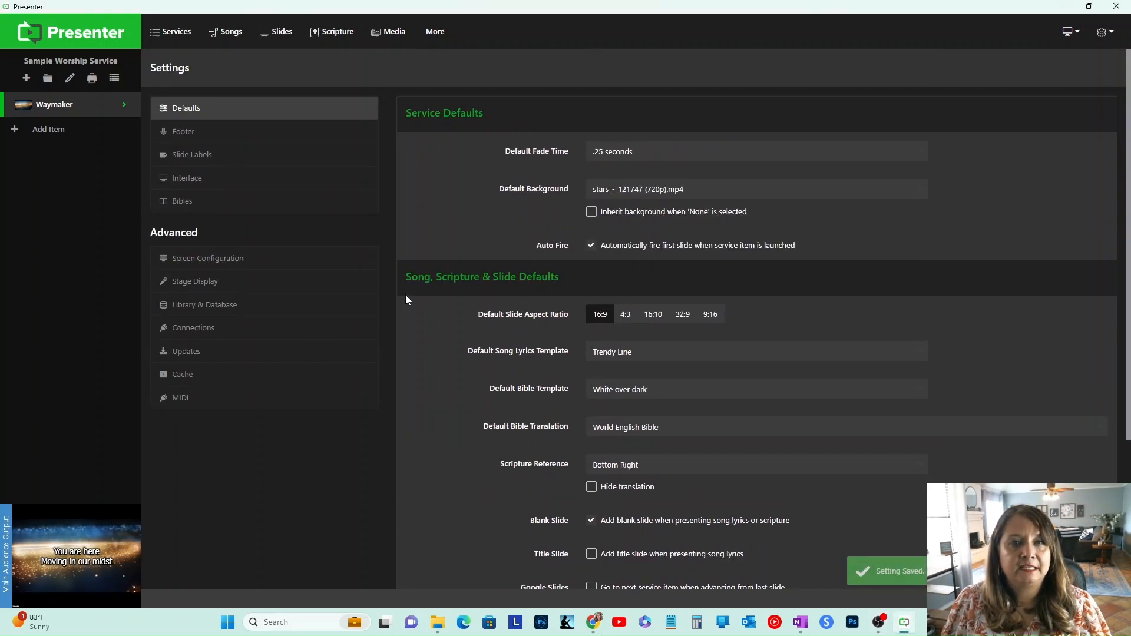
click(317, 210)
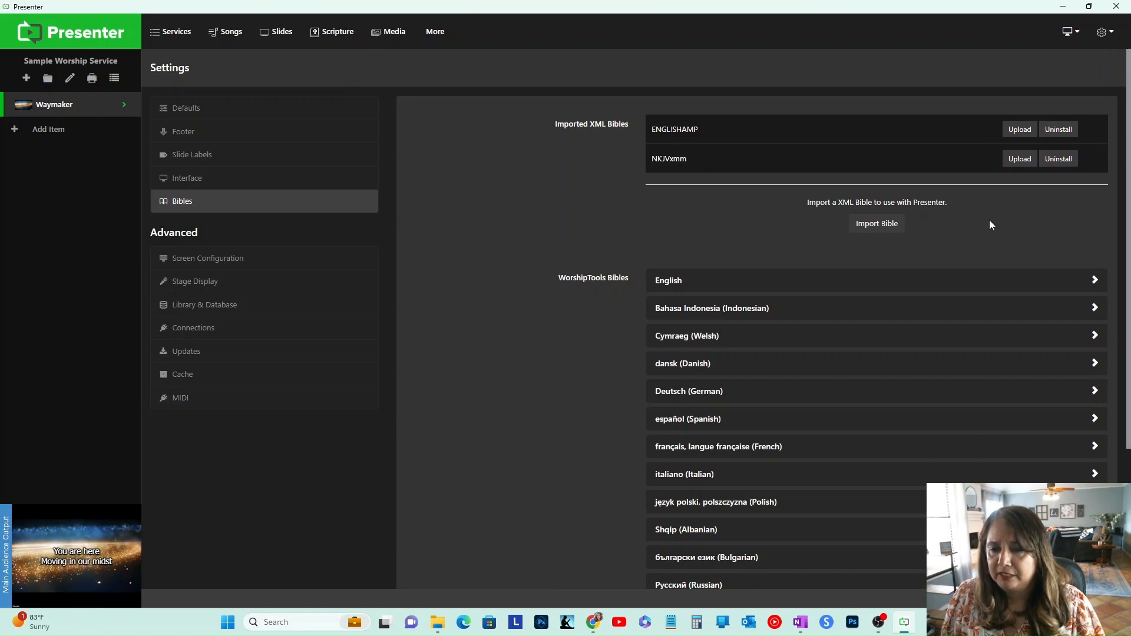
scroll(842, 318, down, 2)
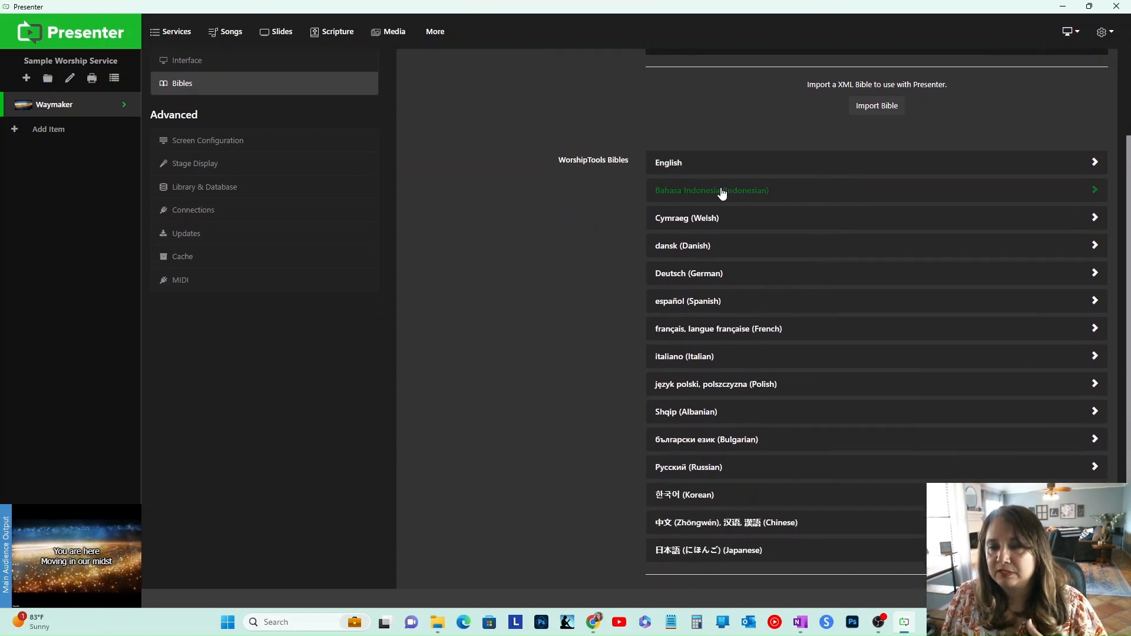
click(783, 170)
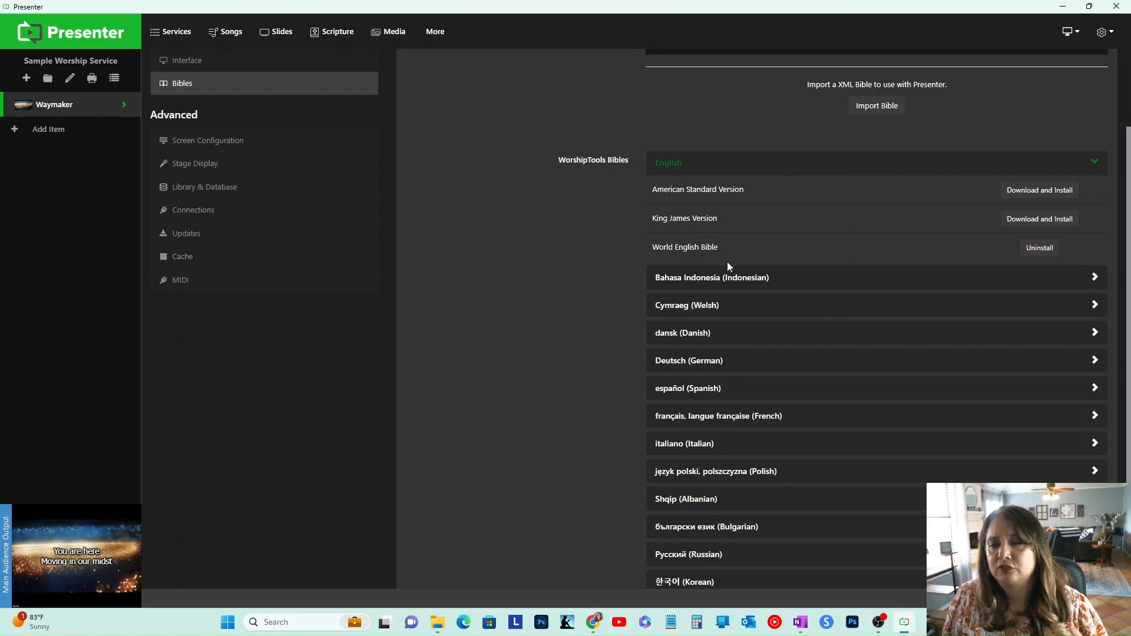
click(1020, 224)
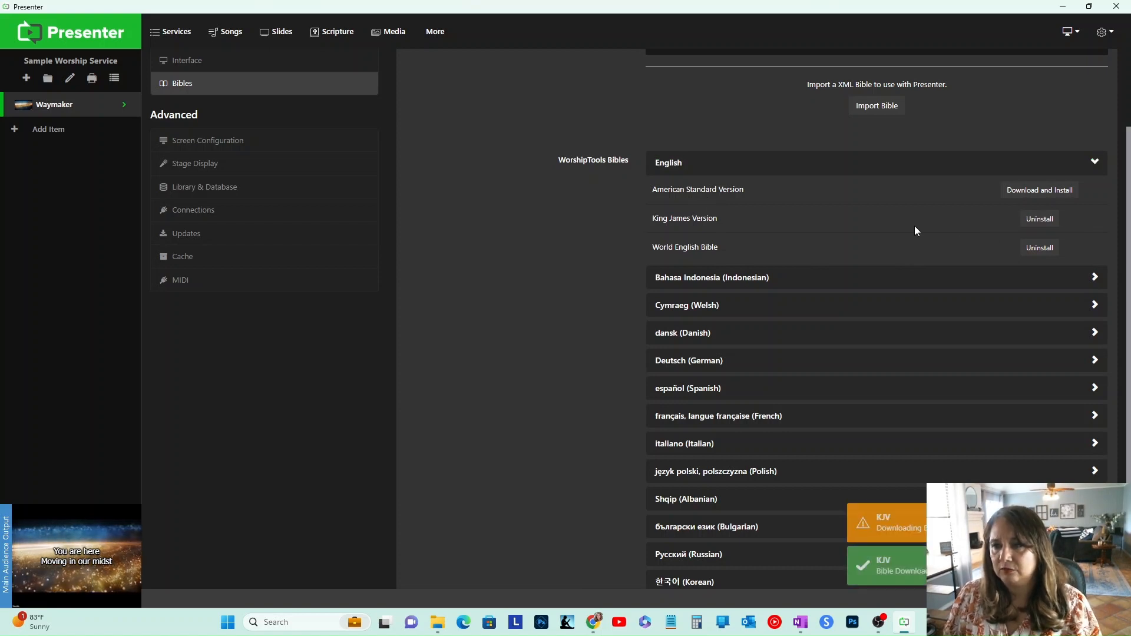
scroll(840, 204, up, 2)
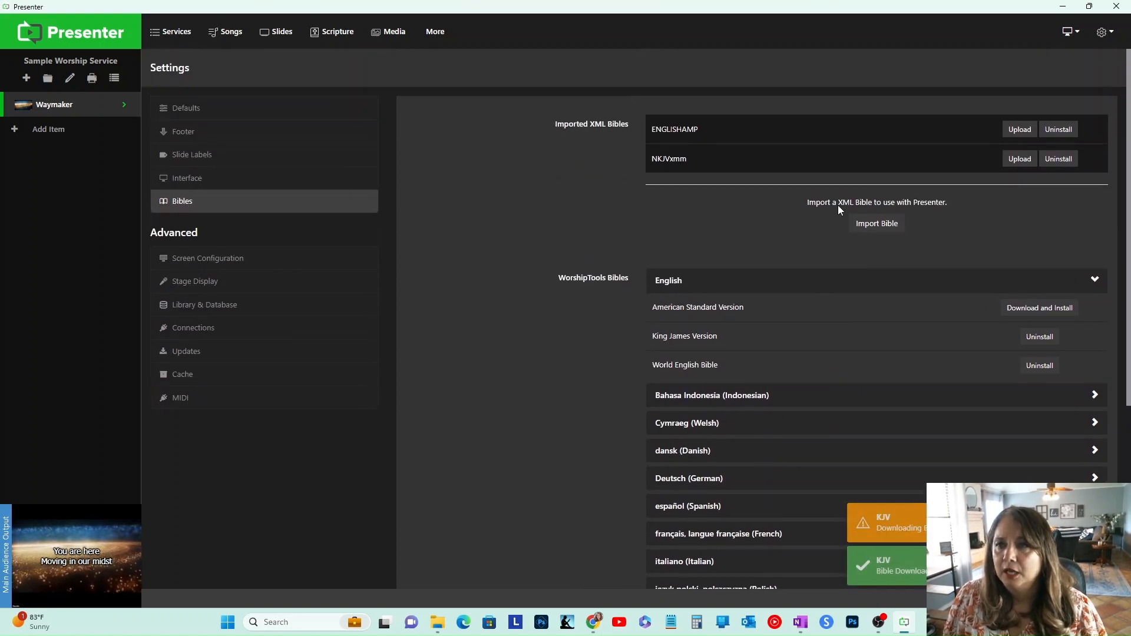
click(1063, 7)
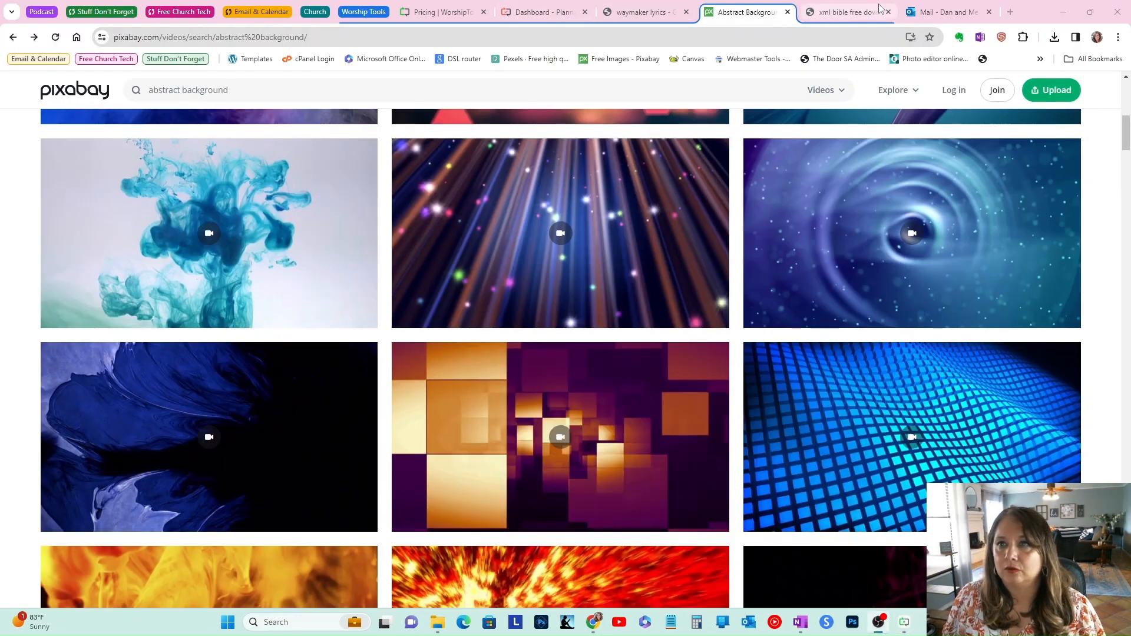
Step: Switch to the browser's XML Bible search and refine it to "xml bible free download nkjv"
click(852, 13)
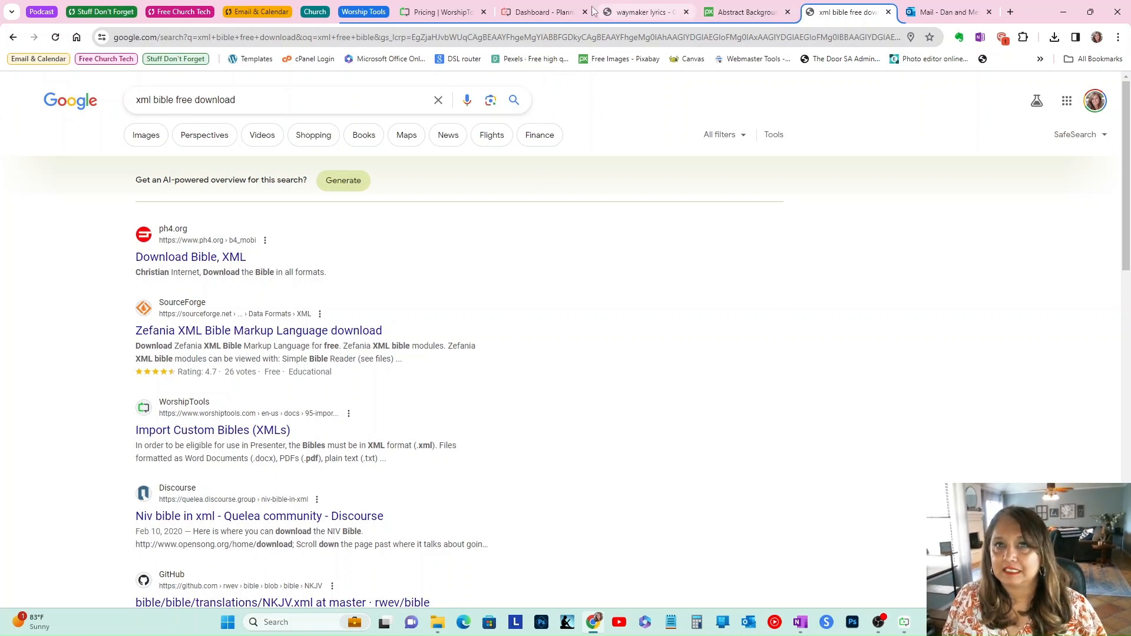
scroll(482, 231, down, 1)
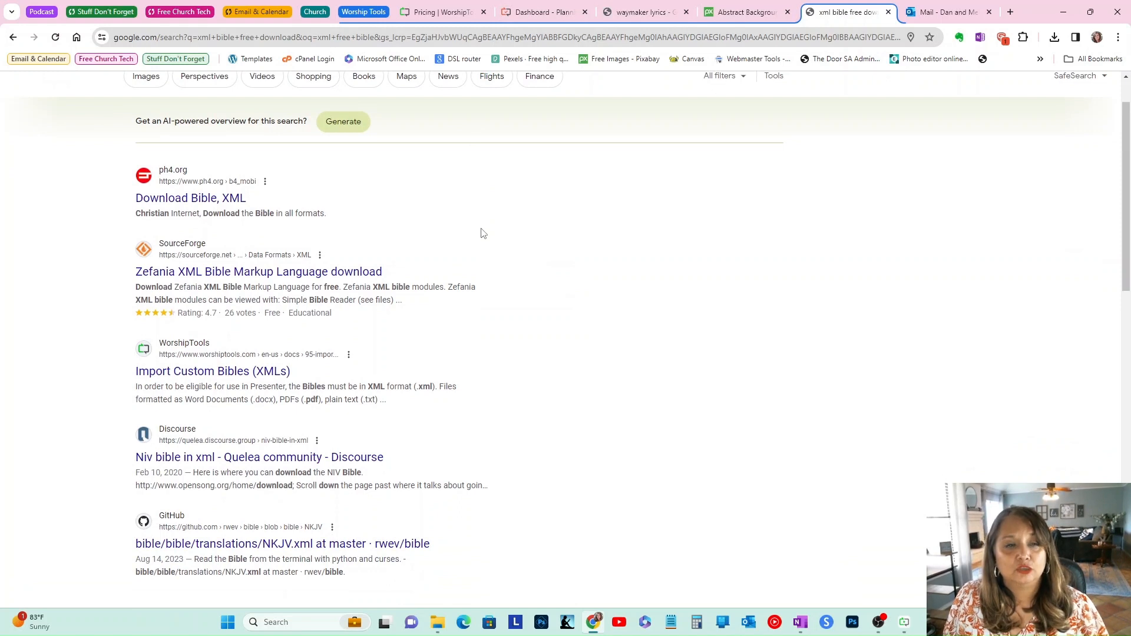
scroll(482, 232, up, 1)
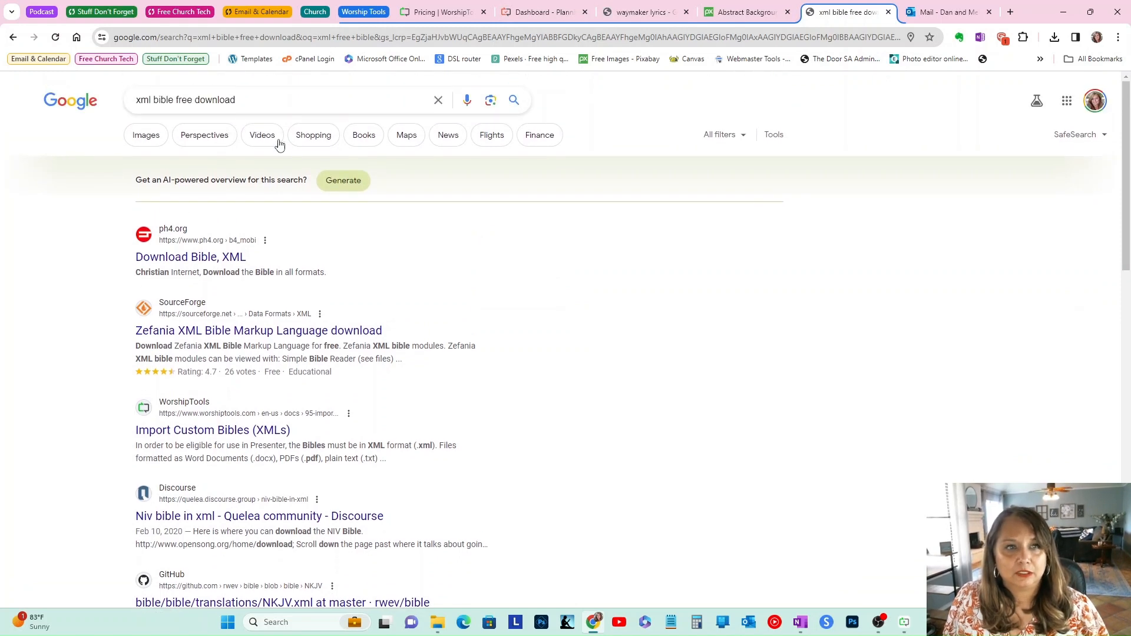
click(246, 99)
text(nkjv)
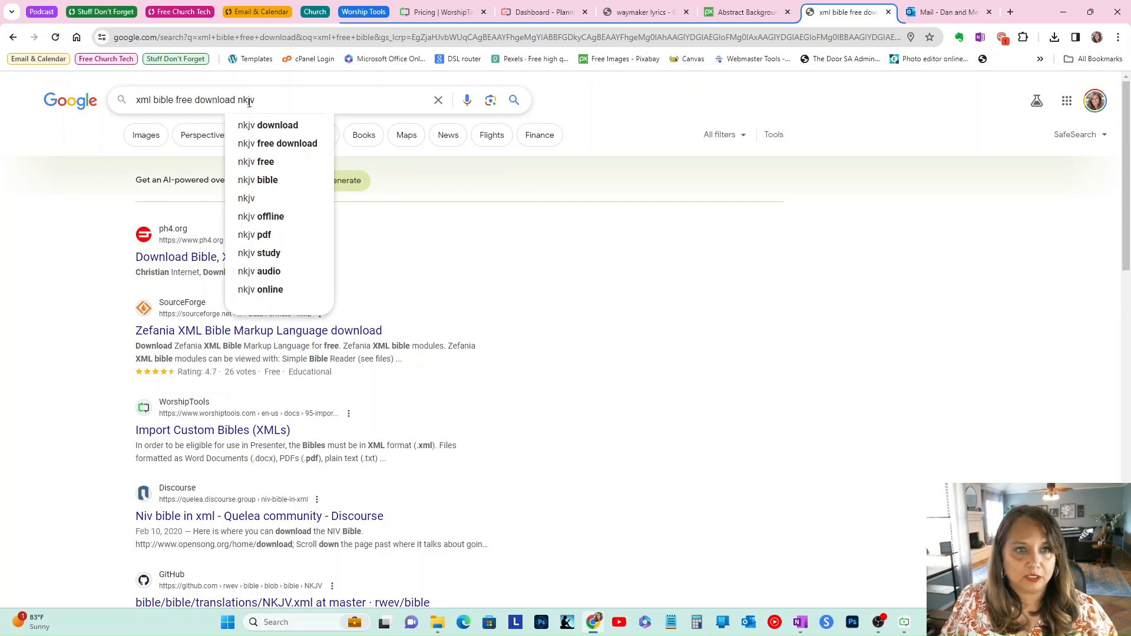
key(Return)
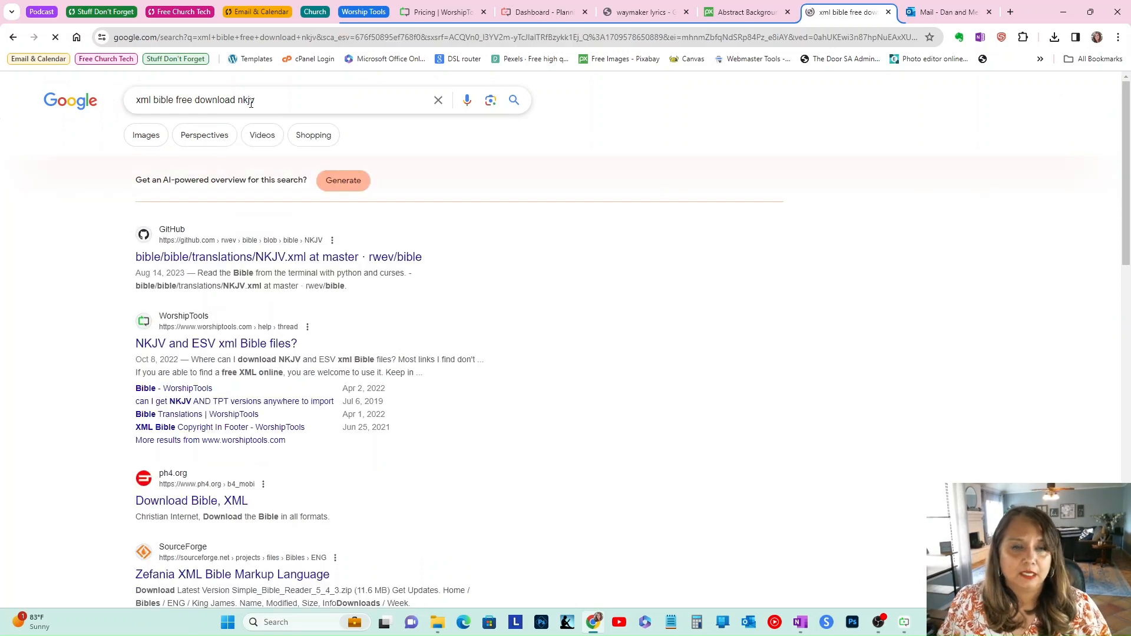
Step: Open the GitHub result for bible/translations/NKJV.xml from the search results
scroll(686, 290, down, 1)
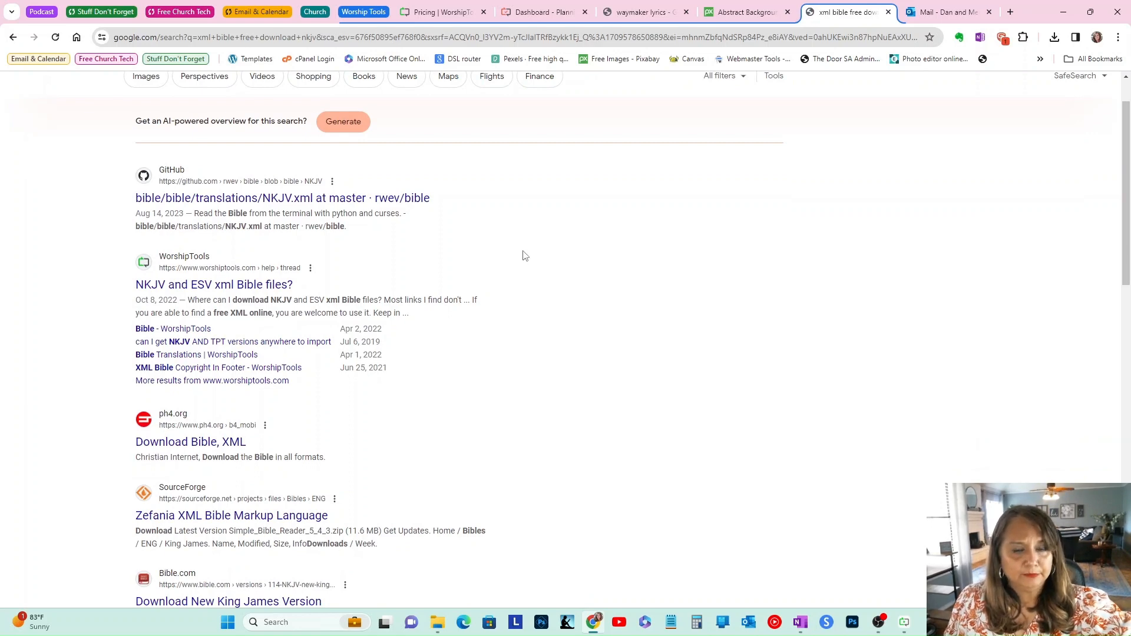
scroll(546, 292, down, 2)
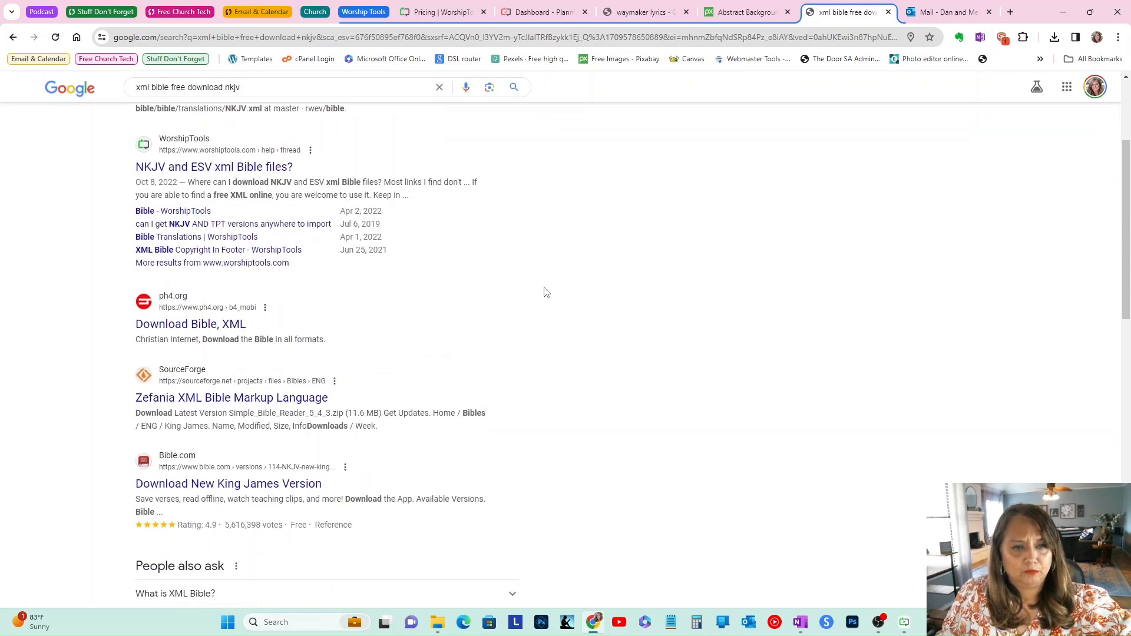
scroll(543, 291, down, 1)
scroll(535, 286, up, 3)
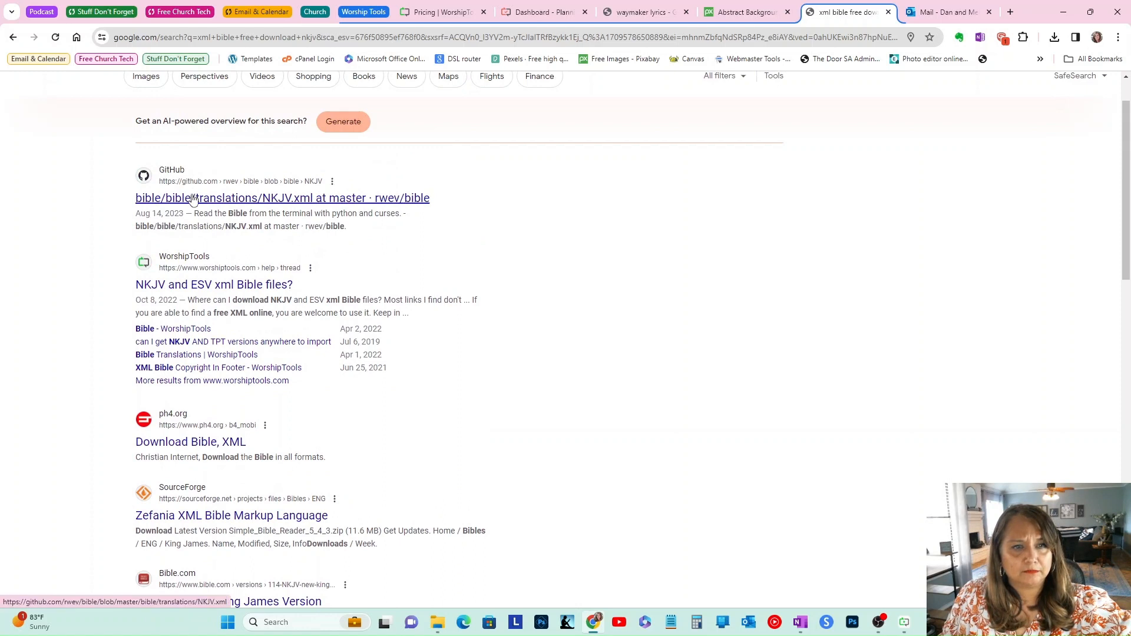
click(193, 201)
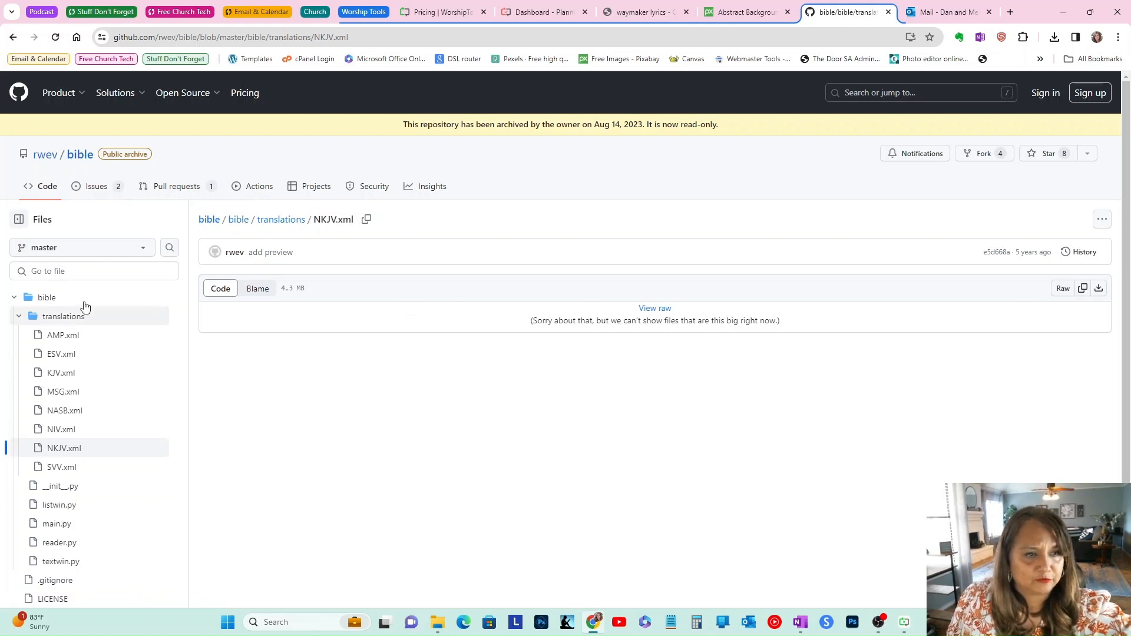
Step: Download the raw NKJV.xml file to the Downloads folder, allowing the popup once
click(1100, 294)
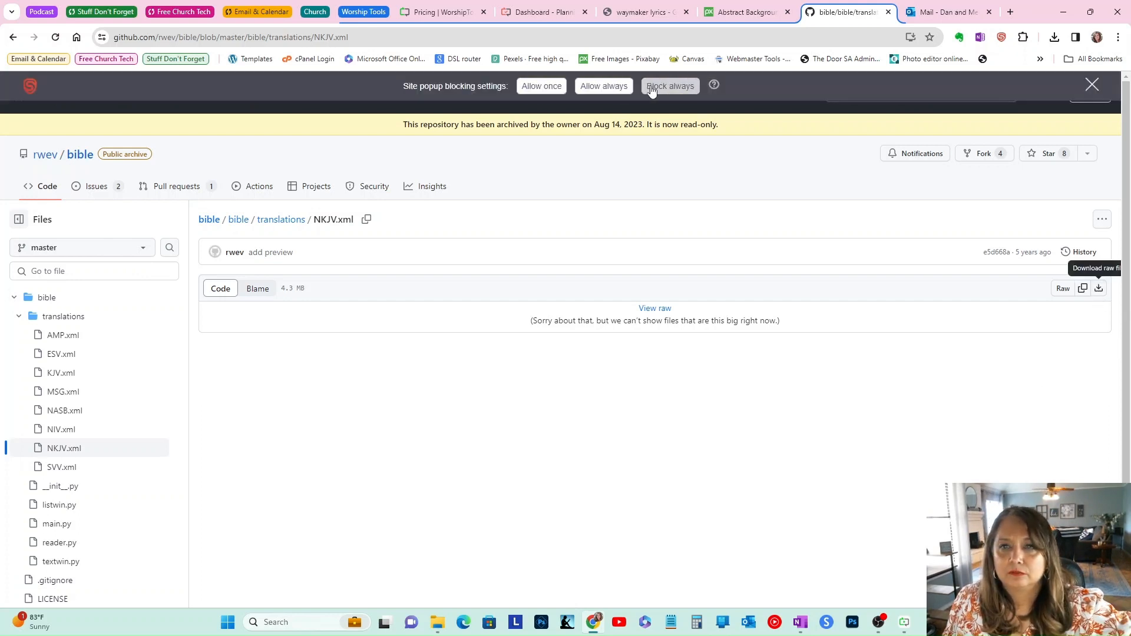
click(546, 87)
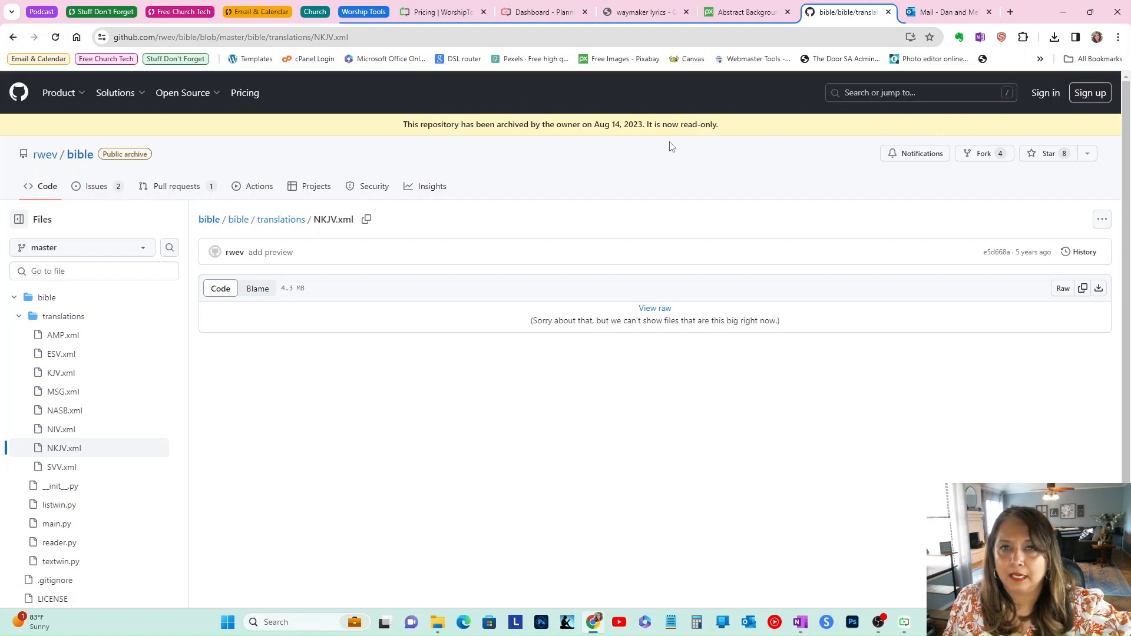
click(1099, 288)
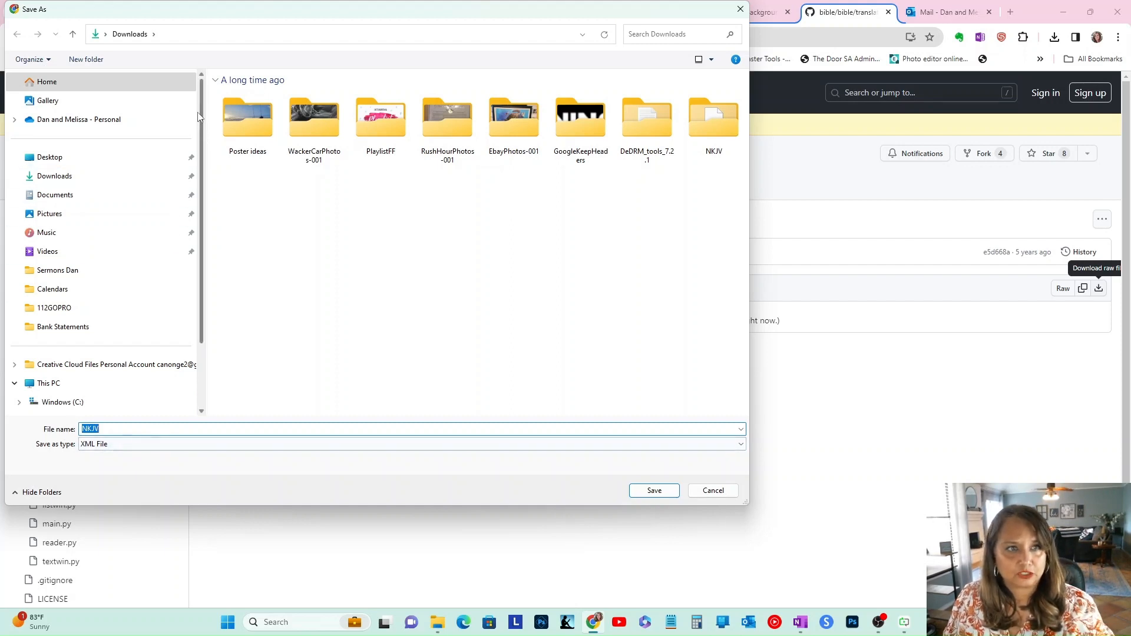
click(655, 491)
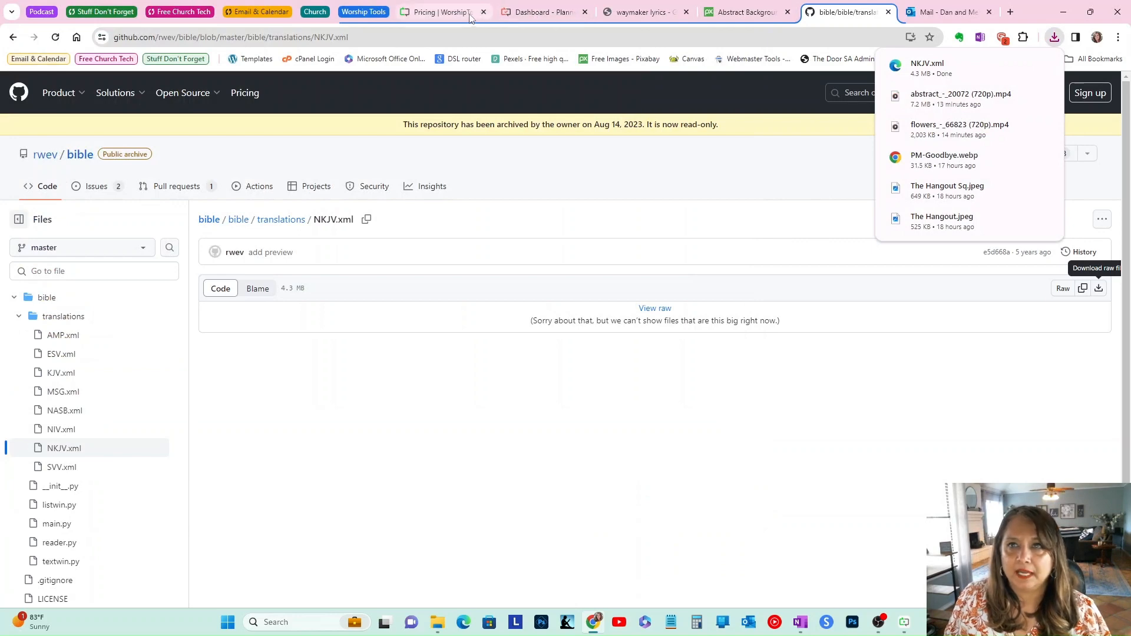
Step: Switch to Presenter and import the downloaded NKJV XML file as a Bible
click(904, 622)
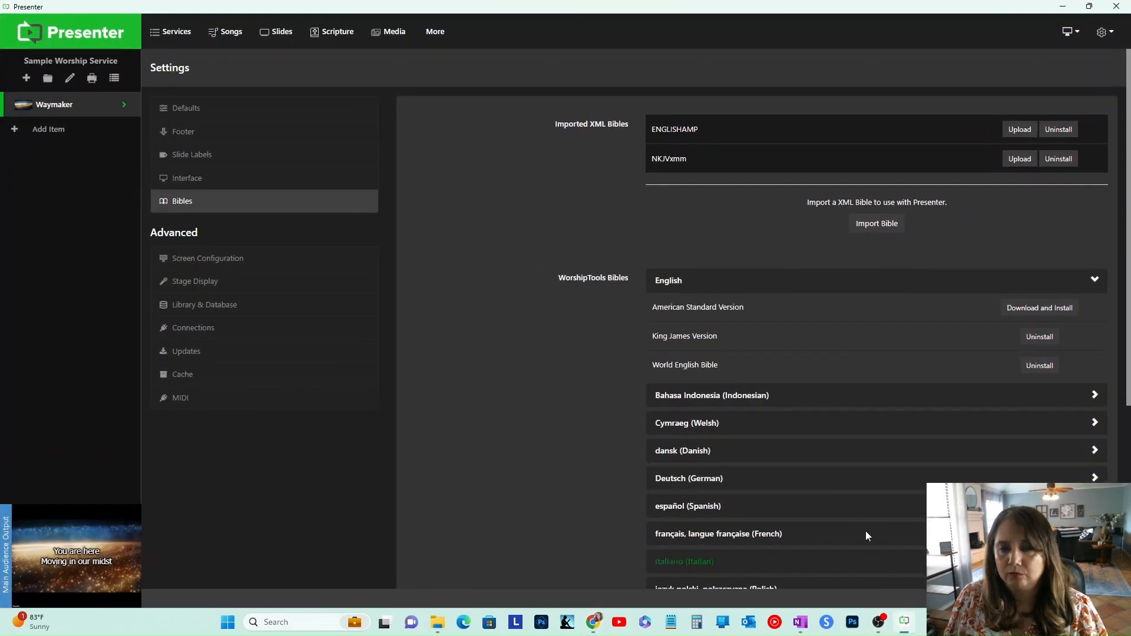
click(879, 226)
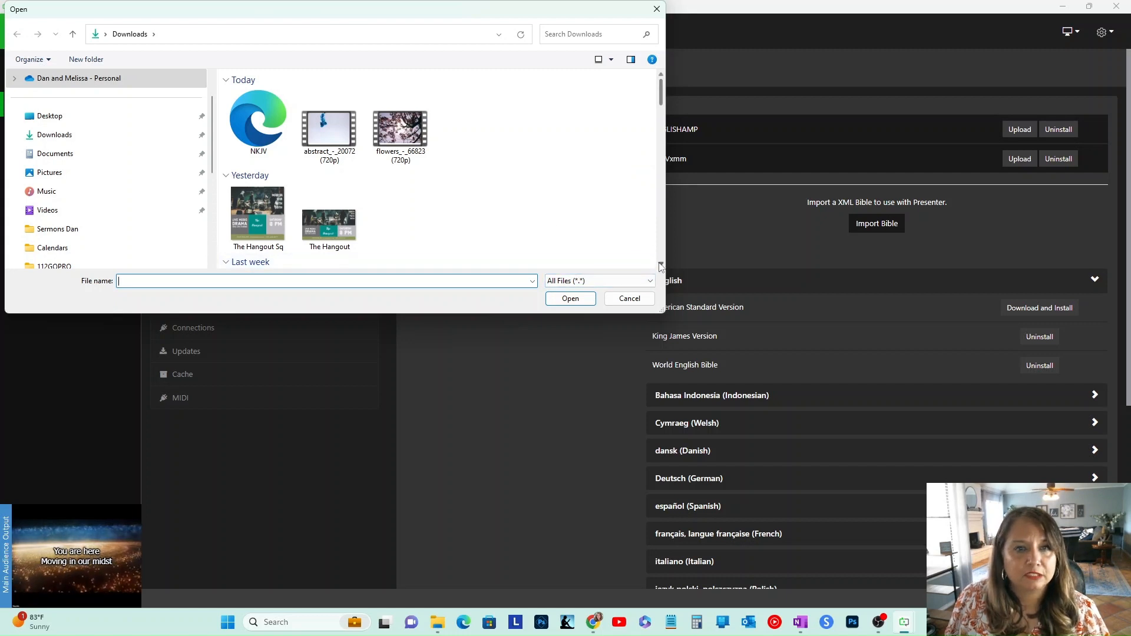
click(258, 123)
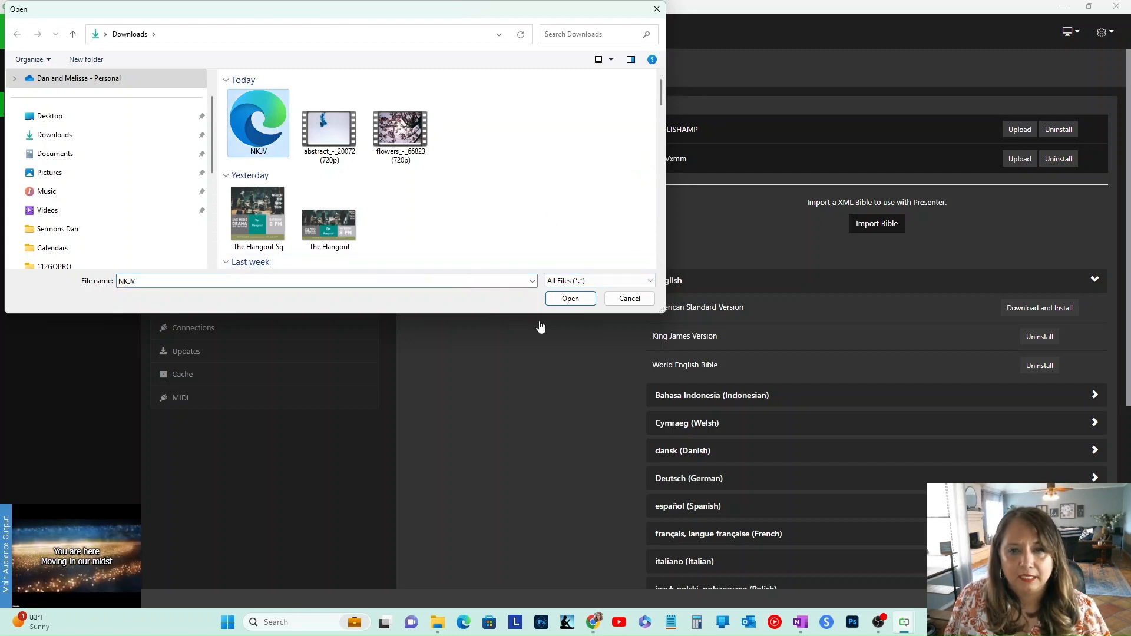
click(564, 300)
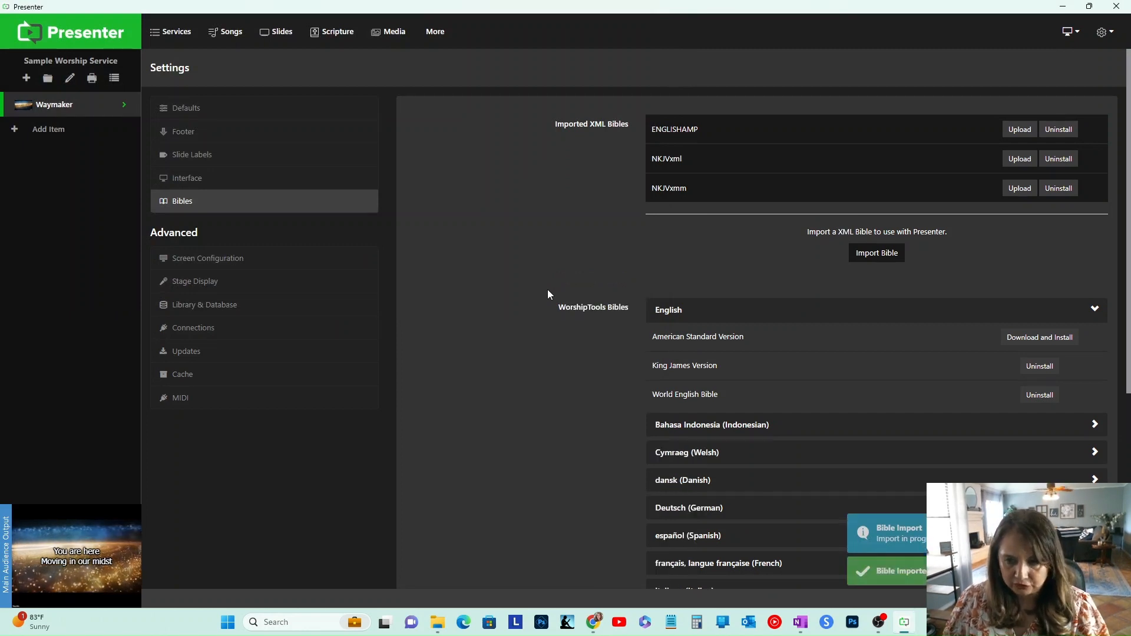
Step: Return to the GitHub repository, open AMP.xml and try to download its raw file
click(593, 624)
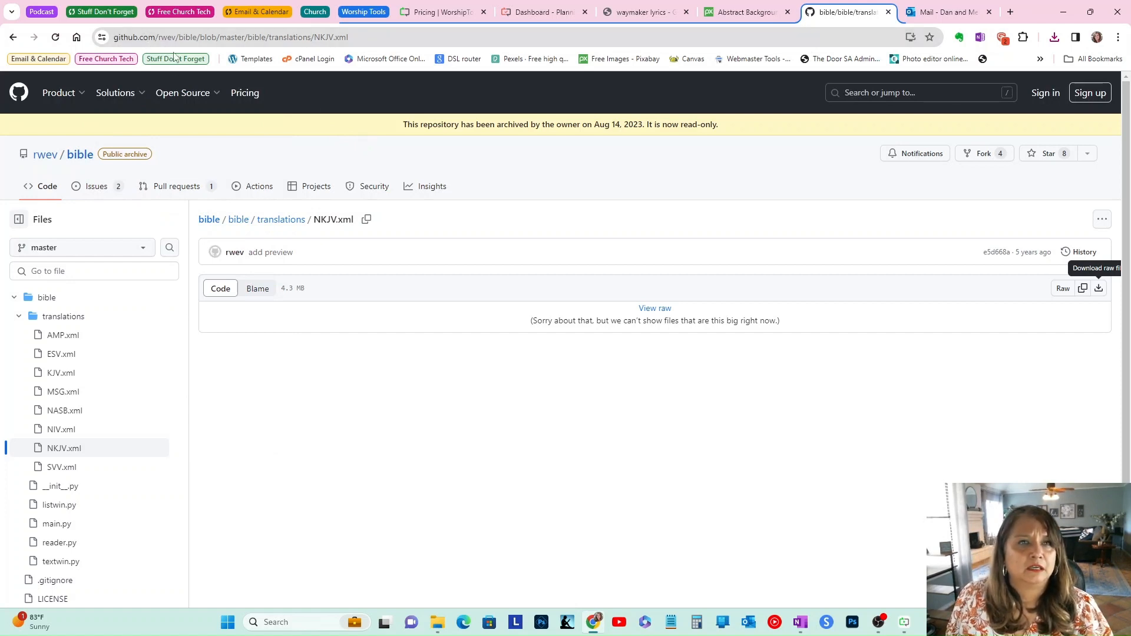
scroll(78, 383, down, 1)
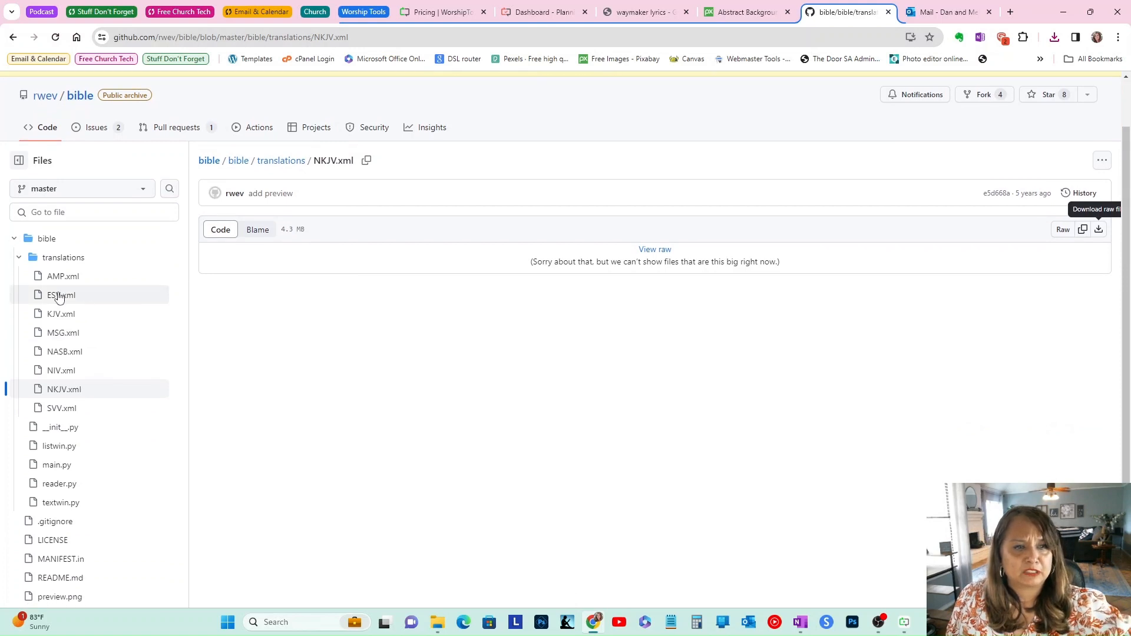
click(63, 276)
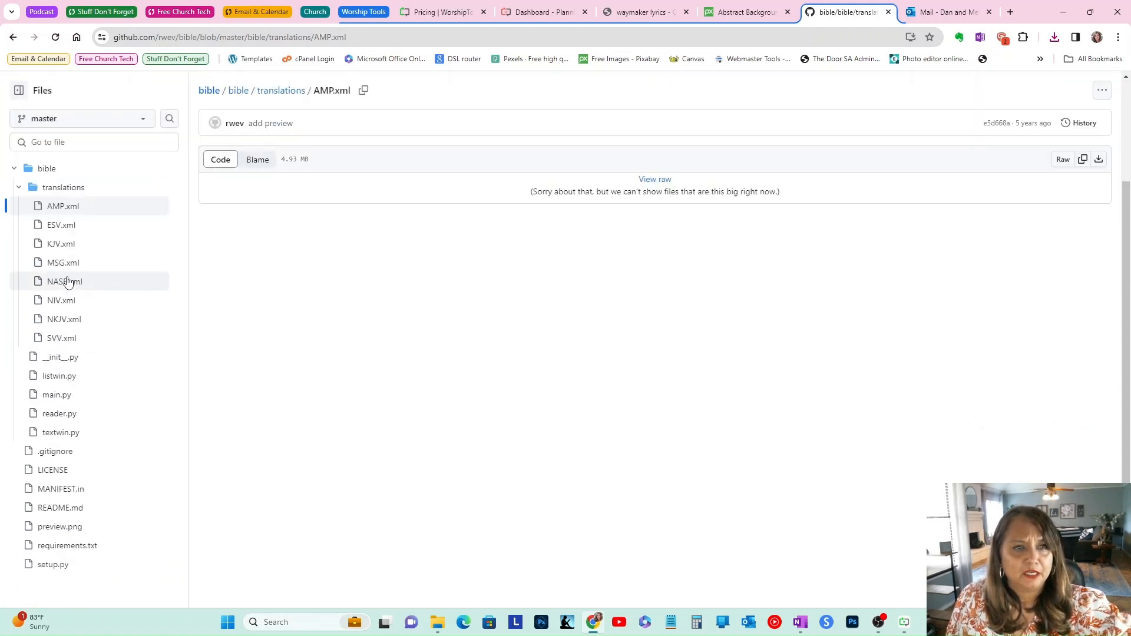
click(1097, 160)
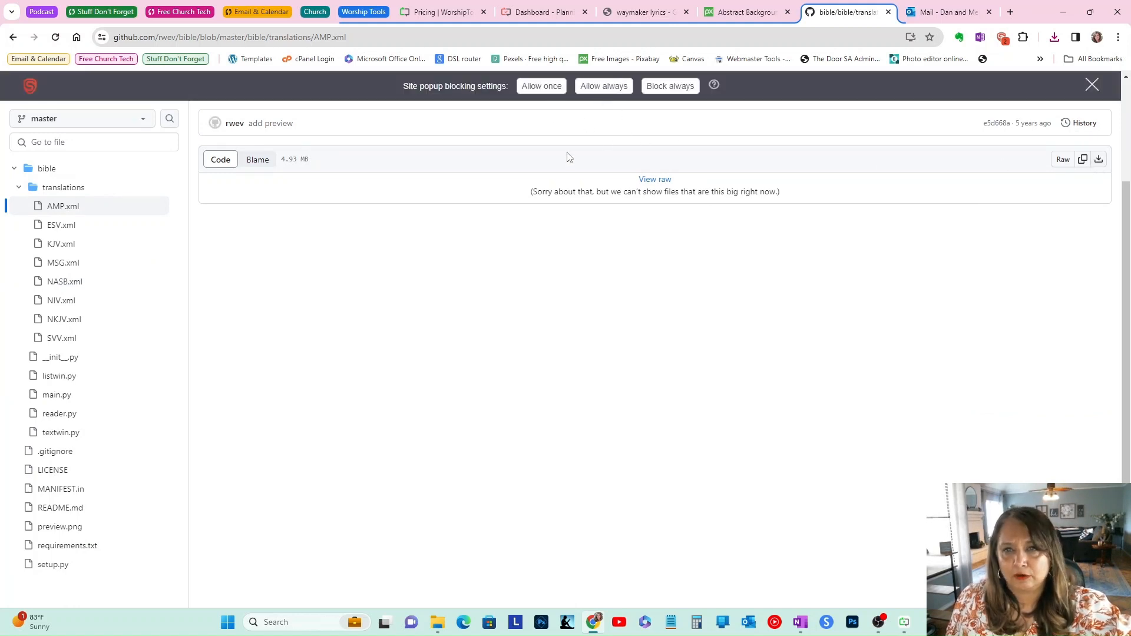
click(1098, 160)
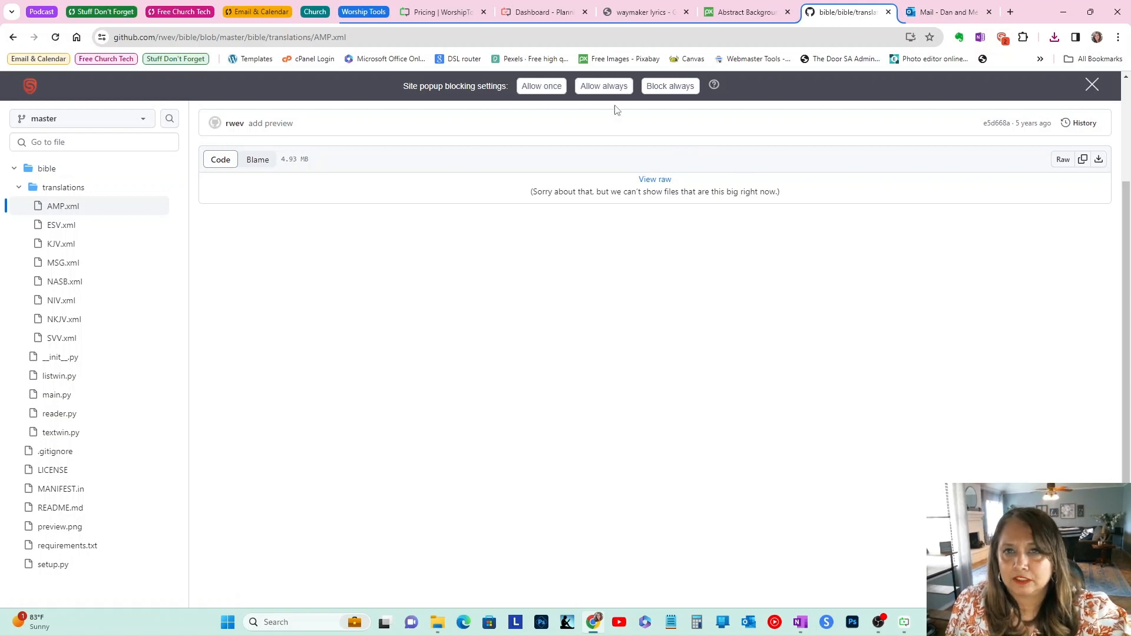
click(1098, 159)
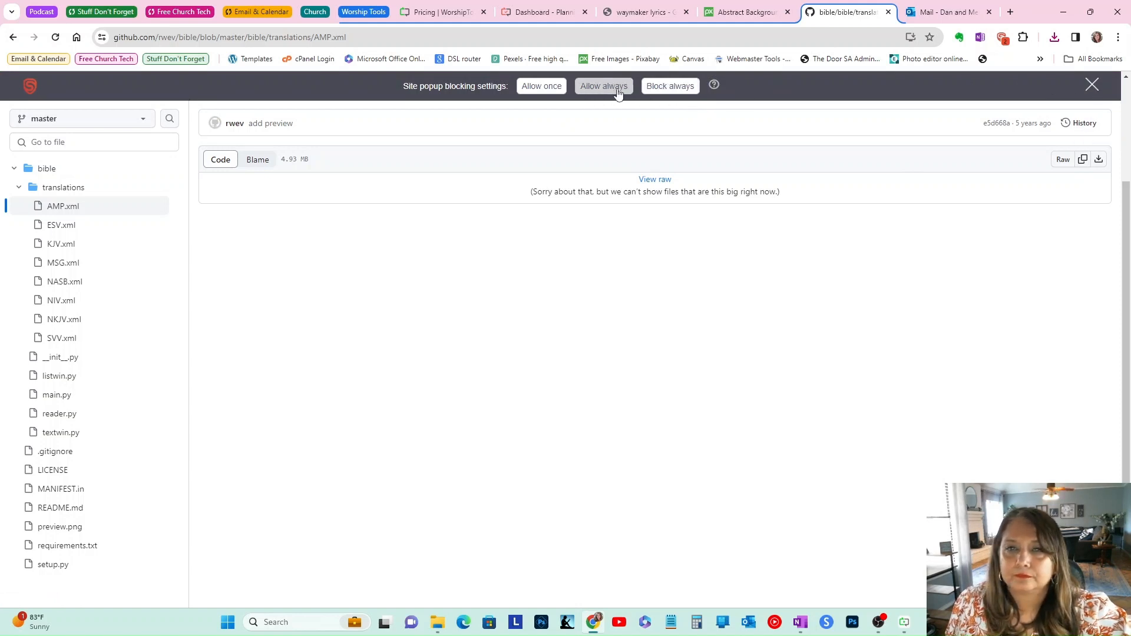
Step: Disable Stands popup blocking on github.com and save AMP.xml to the Downloads folder
click(1004, 38)
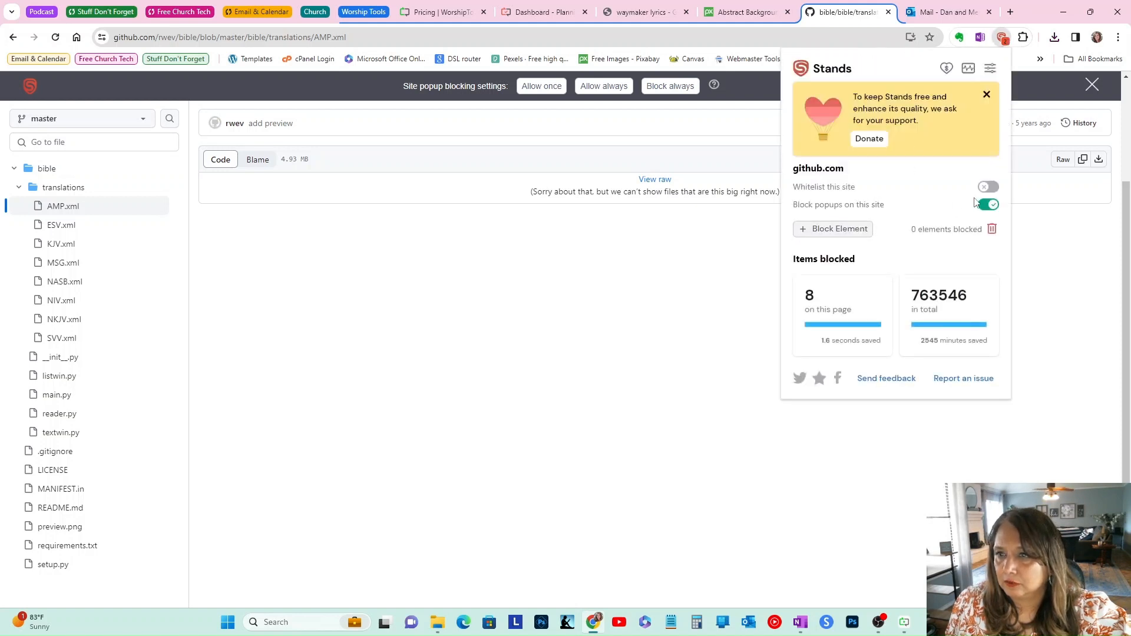
click(989, 206)
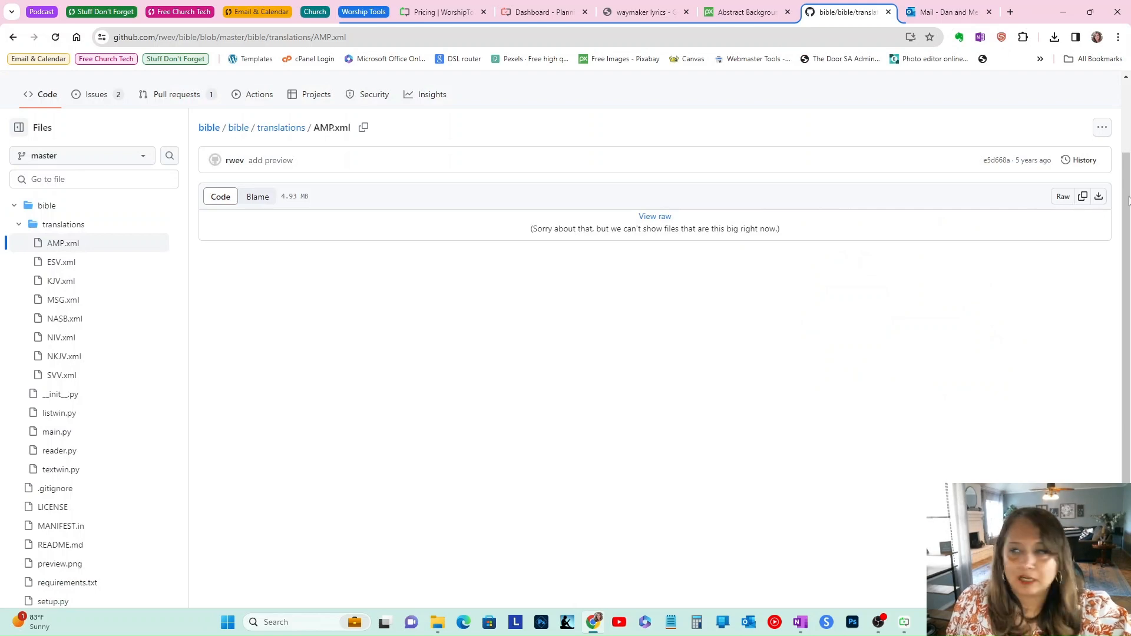
click(1098, 196)
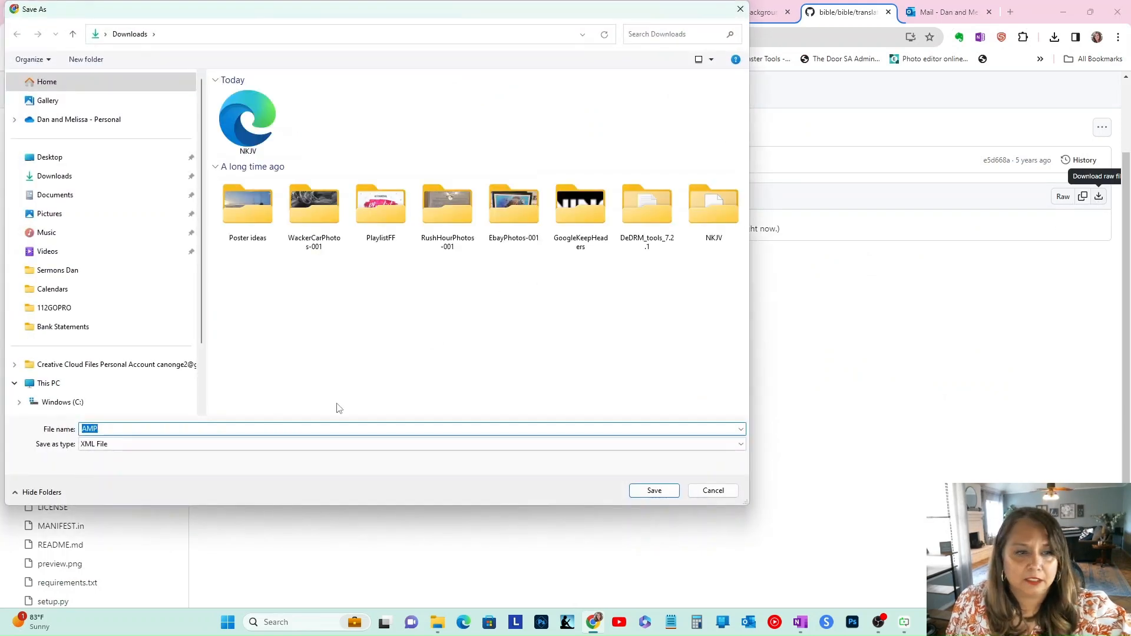
click(652, 490)
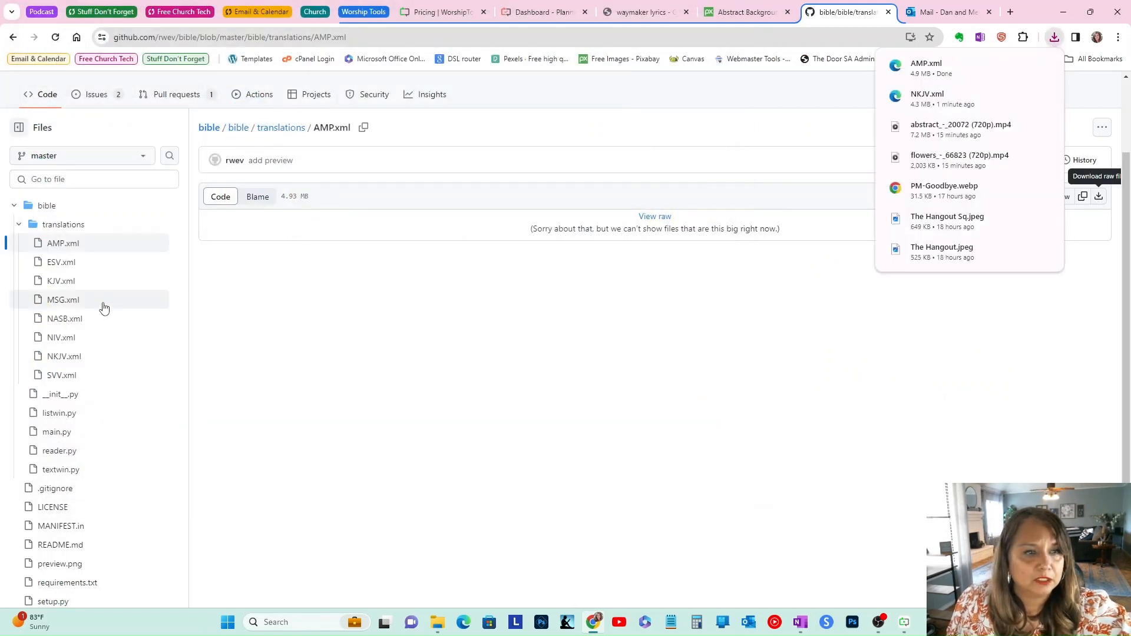
Step: Open MSG.xml in the repository and save its raw file to the Downloads folder
scroll(101, 313, down, 1)
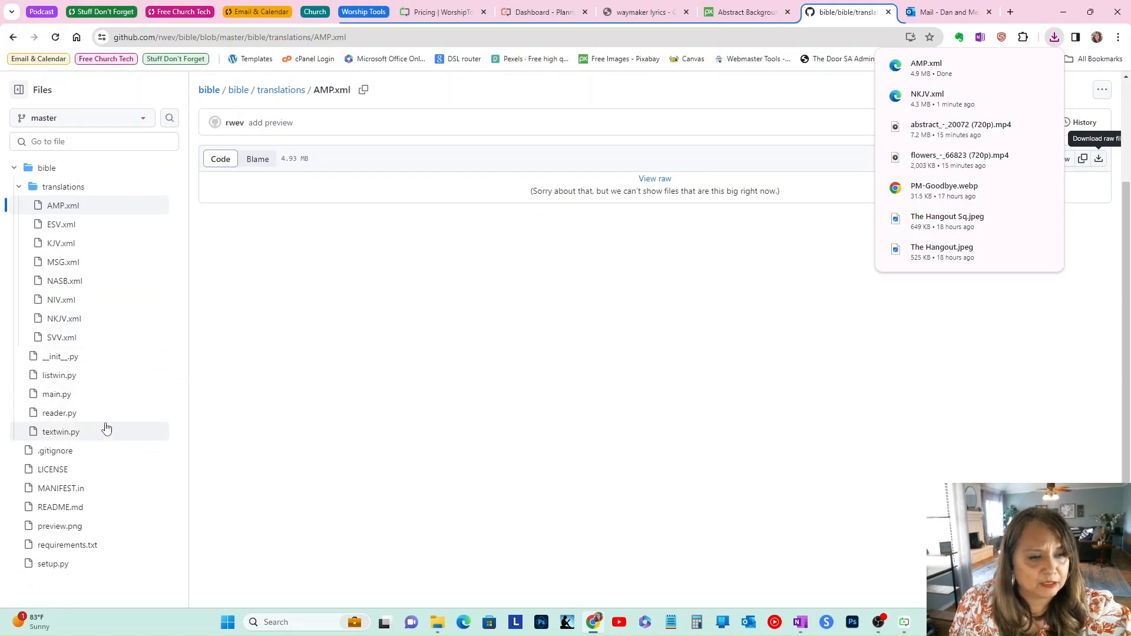
scroll(103, 436, up, 1)
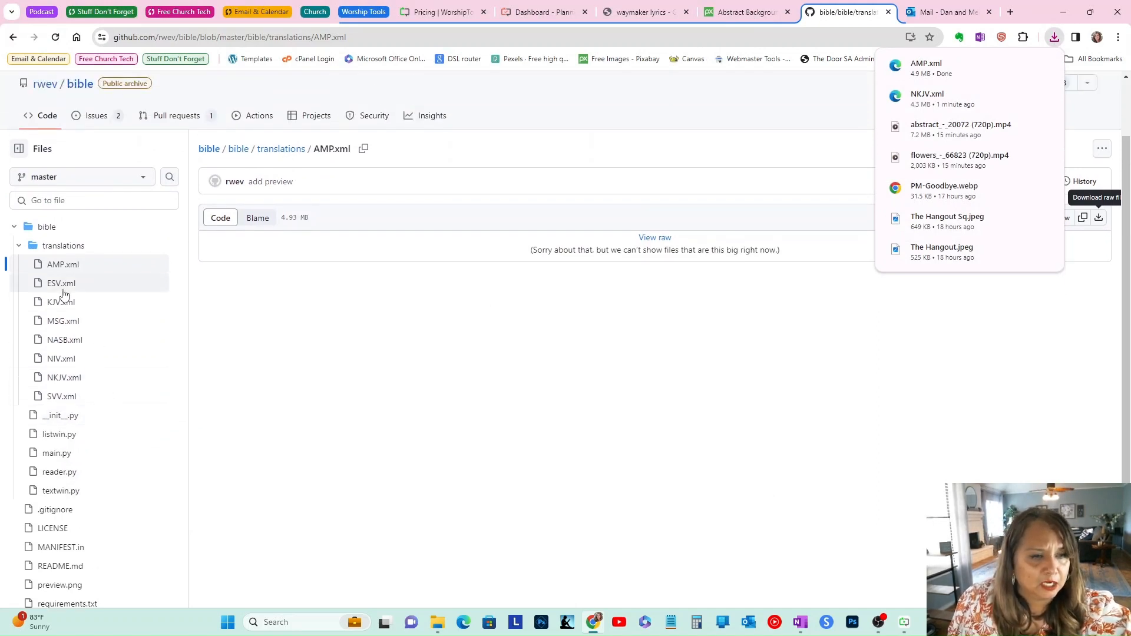
click(61, 324)
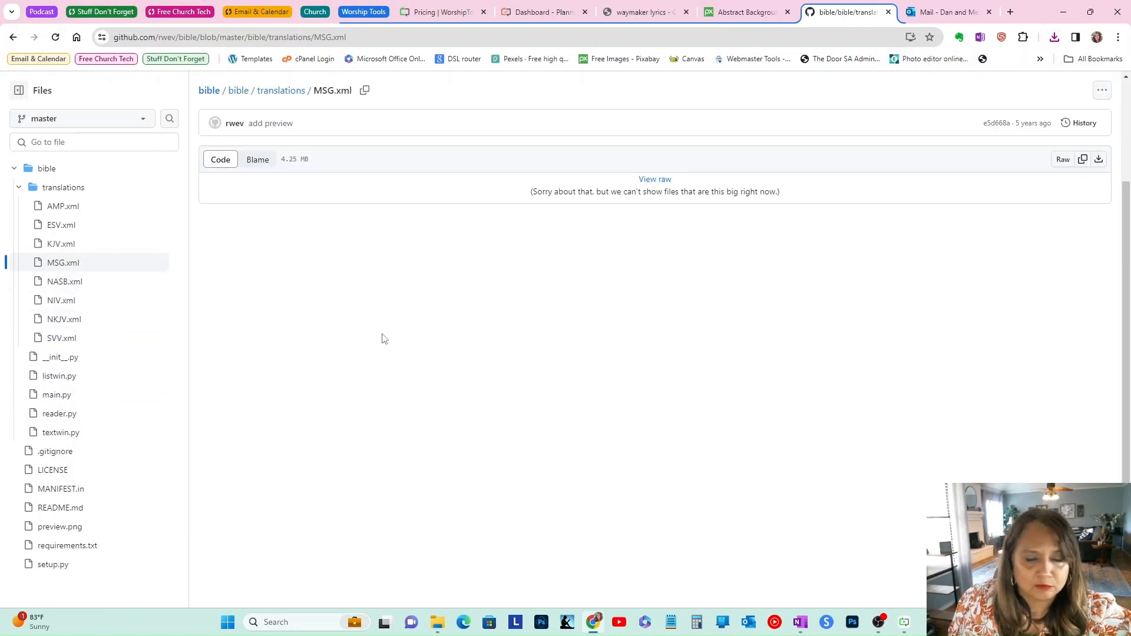
click(1099, 161)
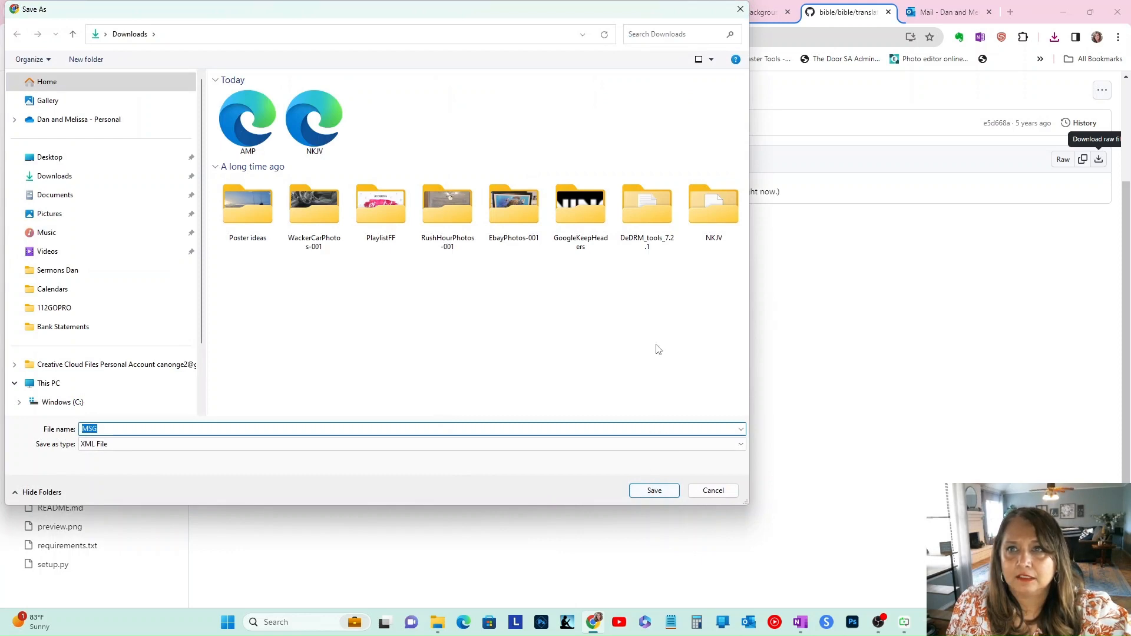
click(654, 492)
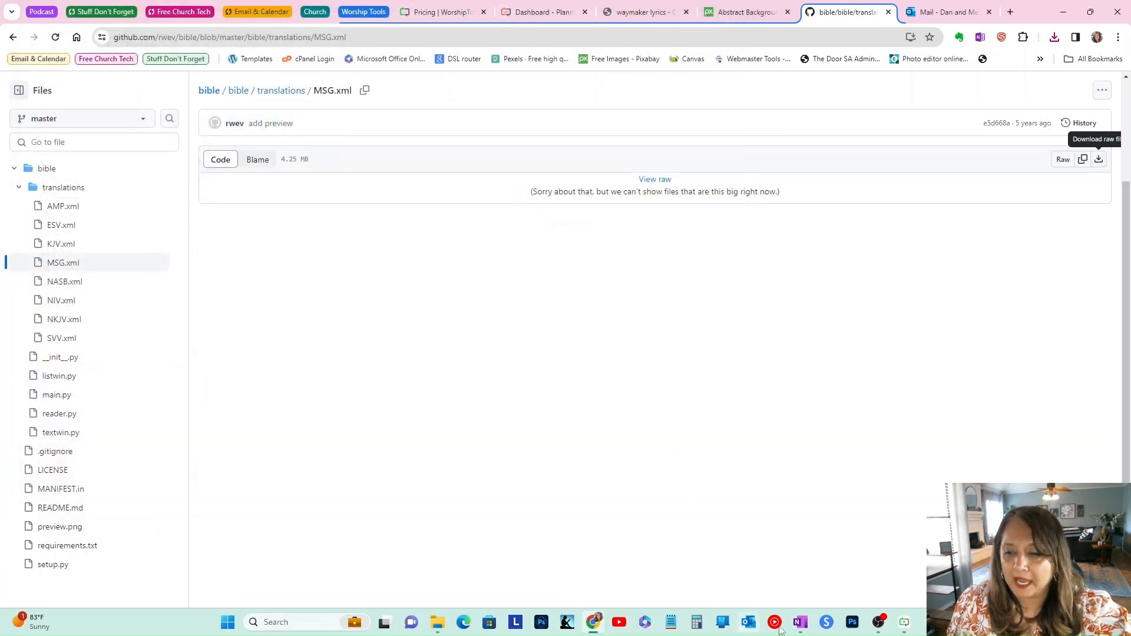
Step: Switch to Presenter and import the downloaded AMP and MSG XML files as Bibles
click(904, 622)
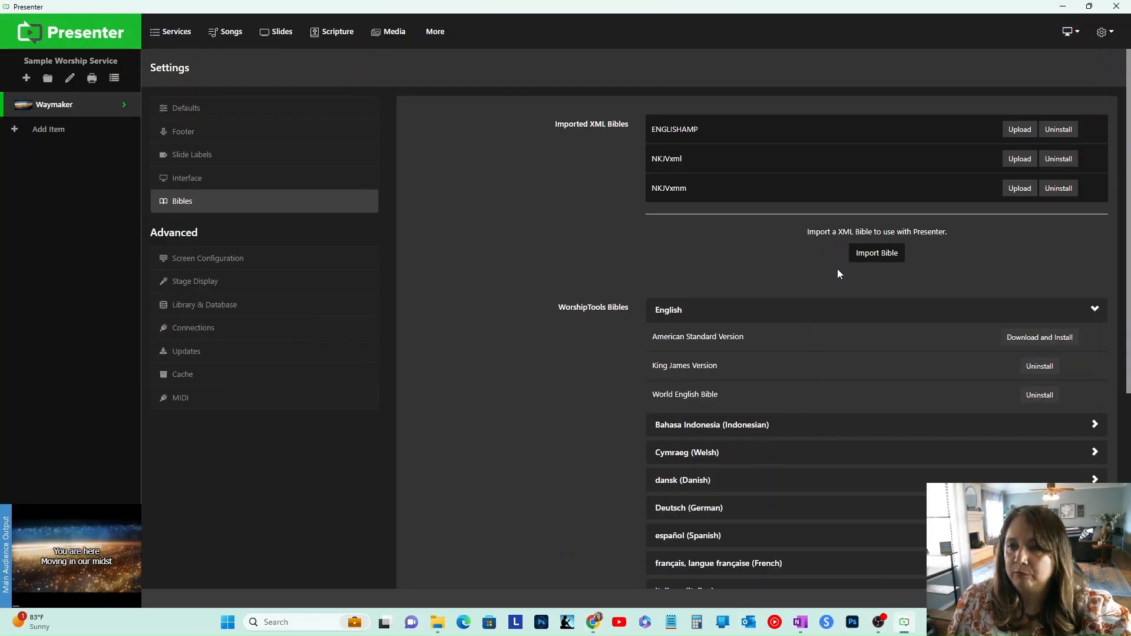
click(877, 254)
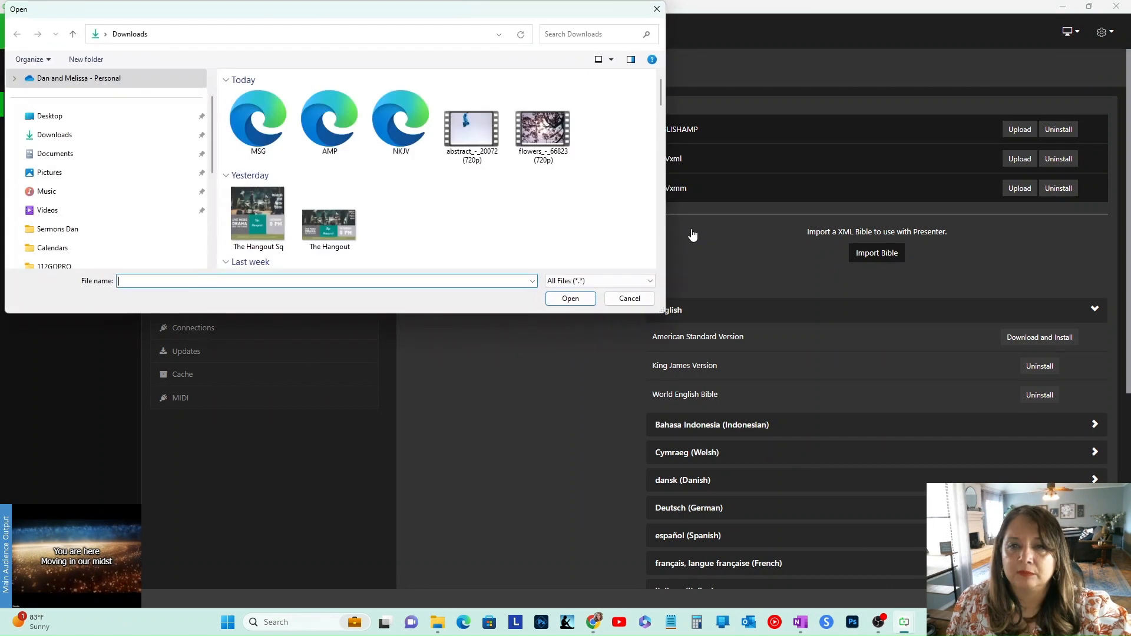
click(252, 125)
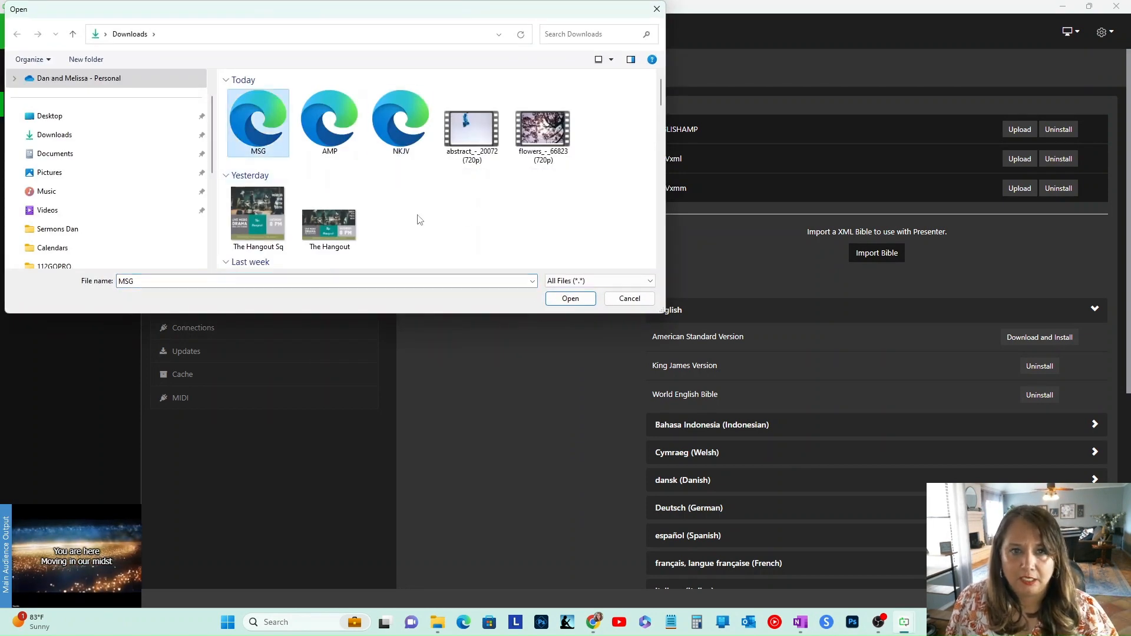
click(321, 132)
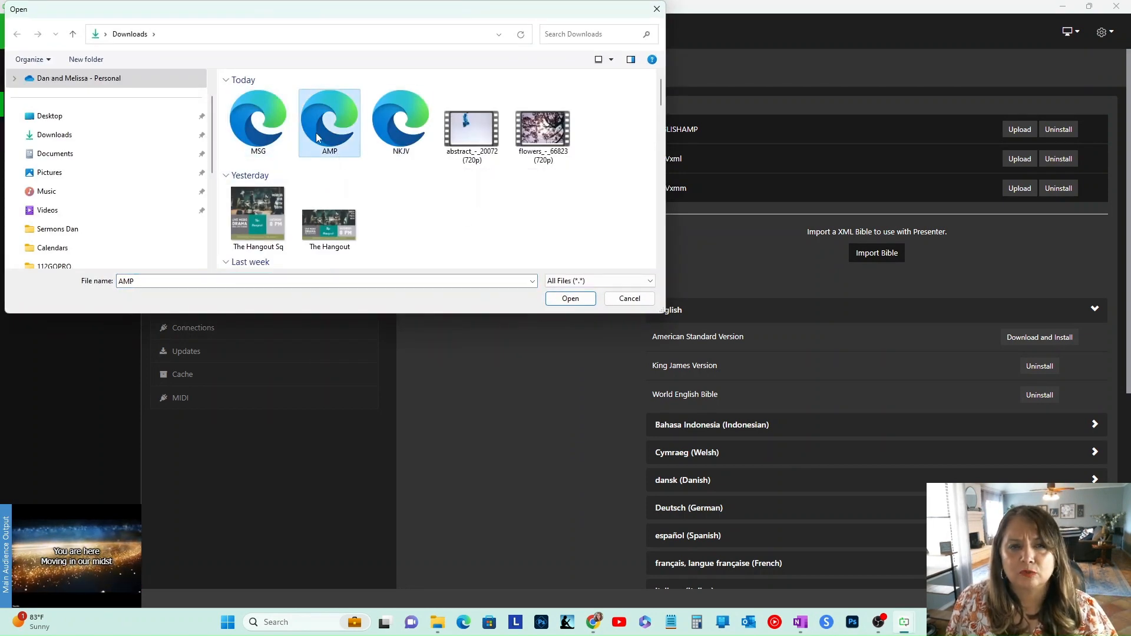
click(570, 298)
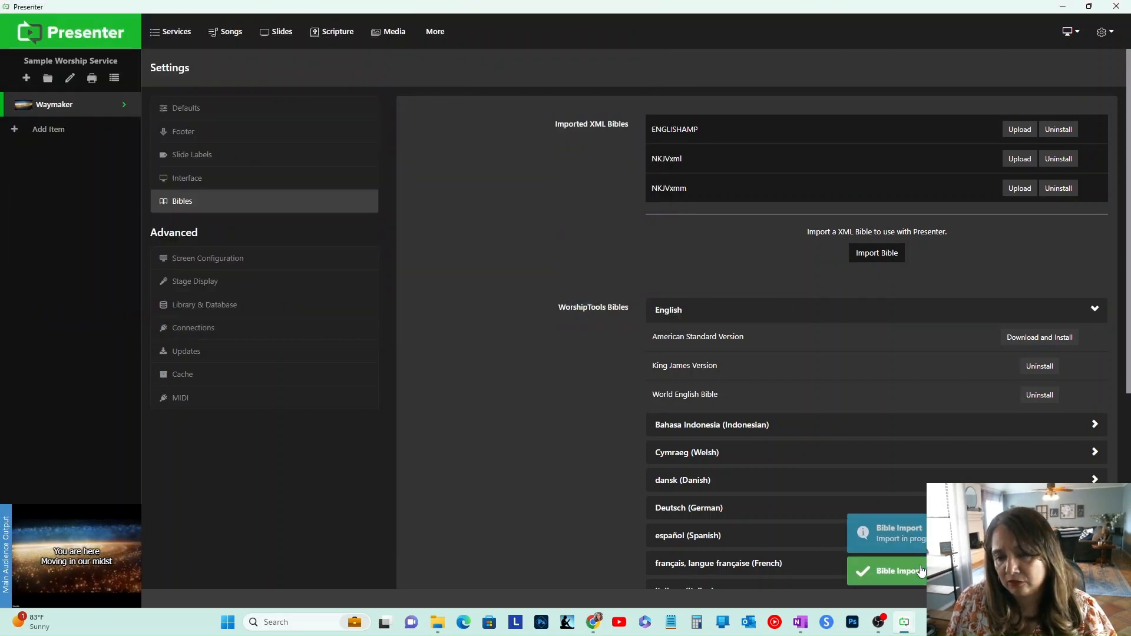
click(872, 288)
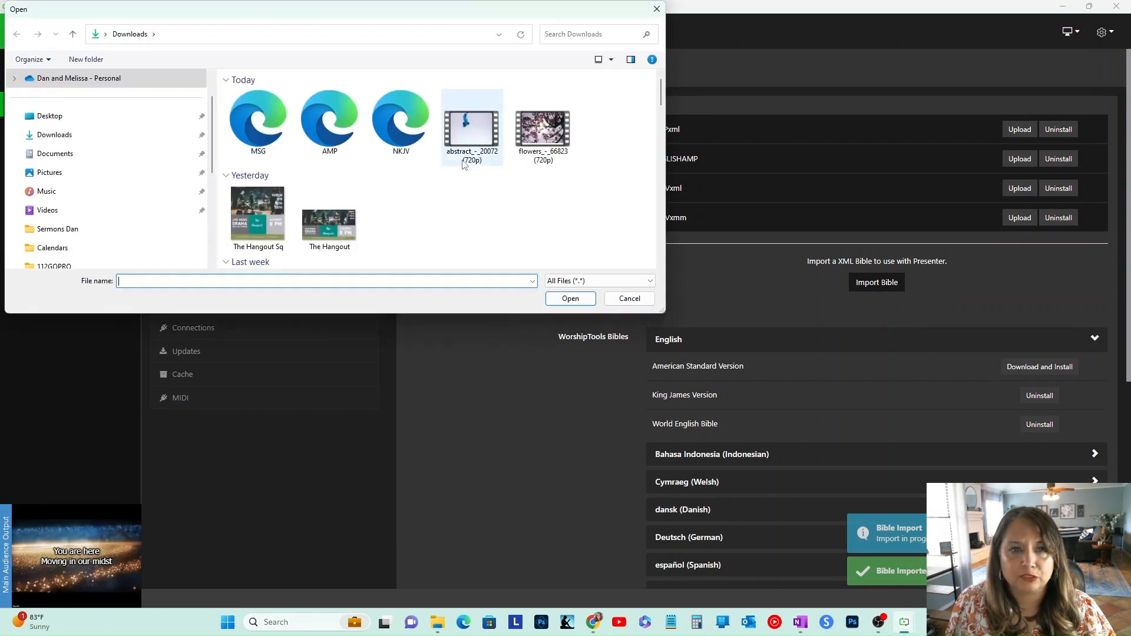
click(273, 130)
click(570, 299)
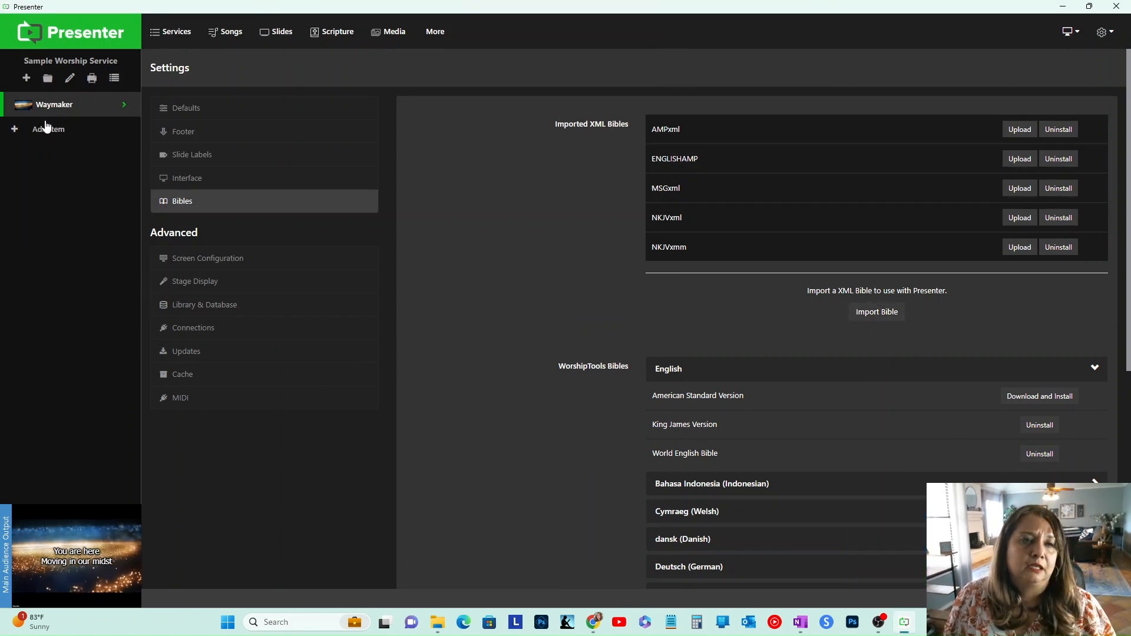
Step: Return to the home screen and add a new item to the service
click(75, 41)
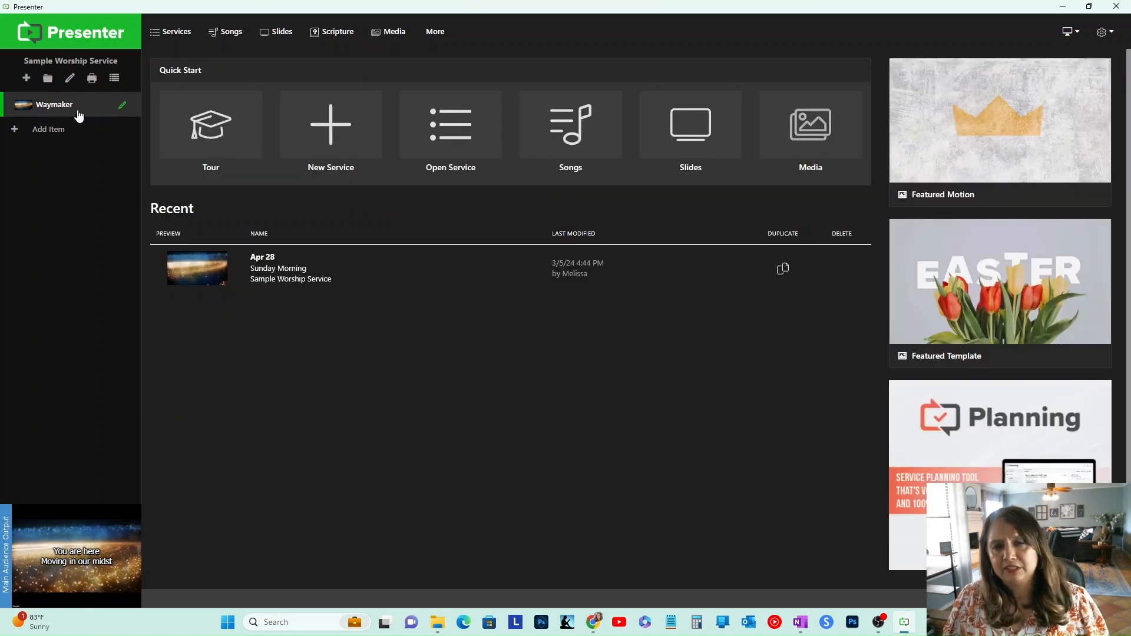
click(48, 130)
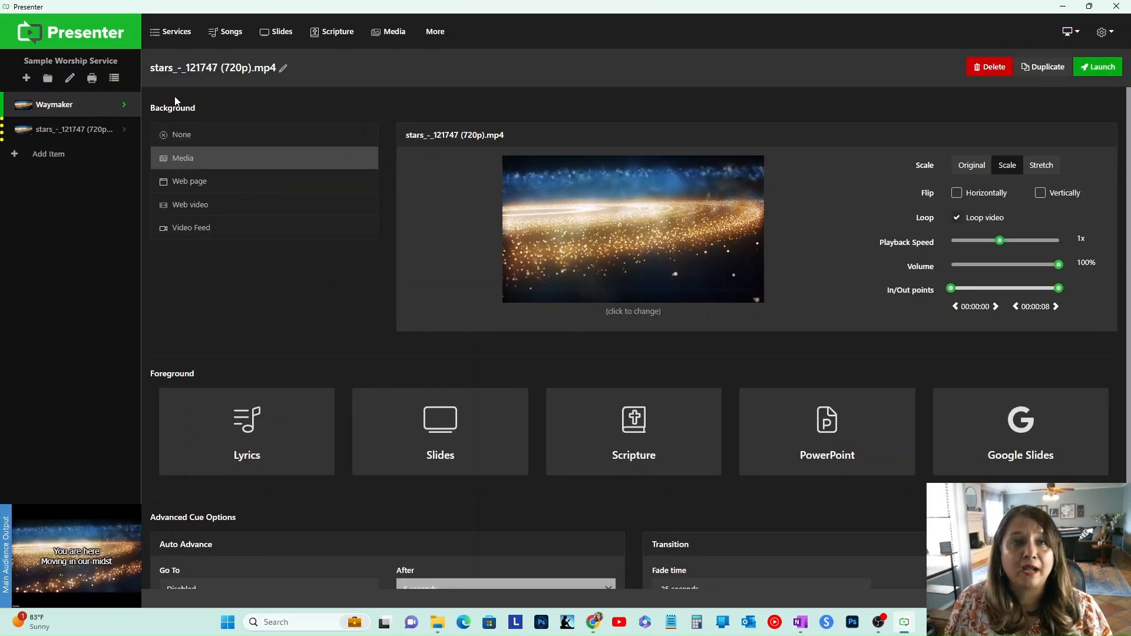
Step: Set the default Bible translation to NKJVxml in Settings and save the defaults
click(1102, 32)
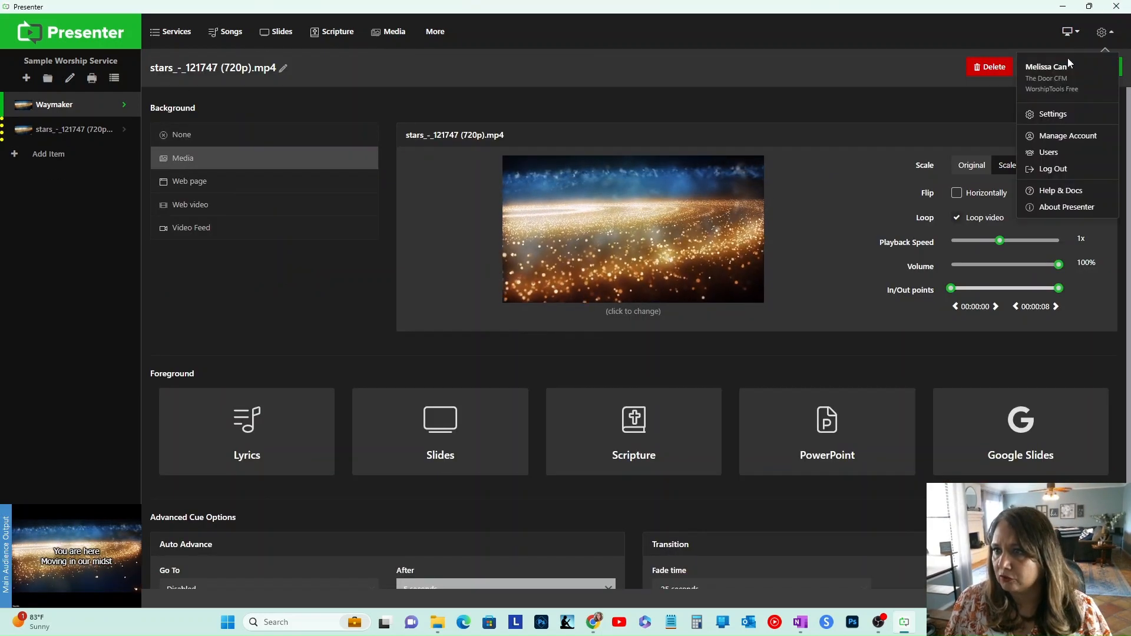
click(1047, 117)
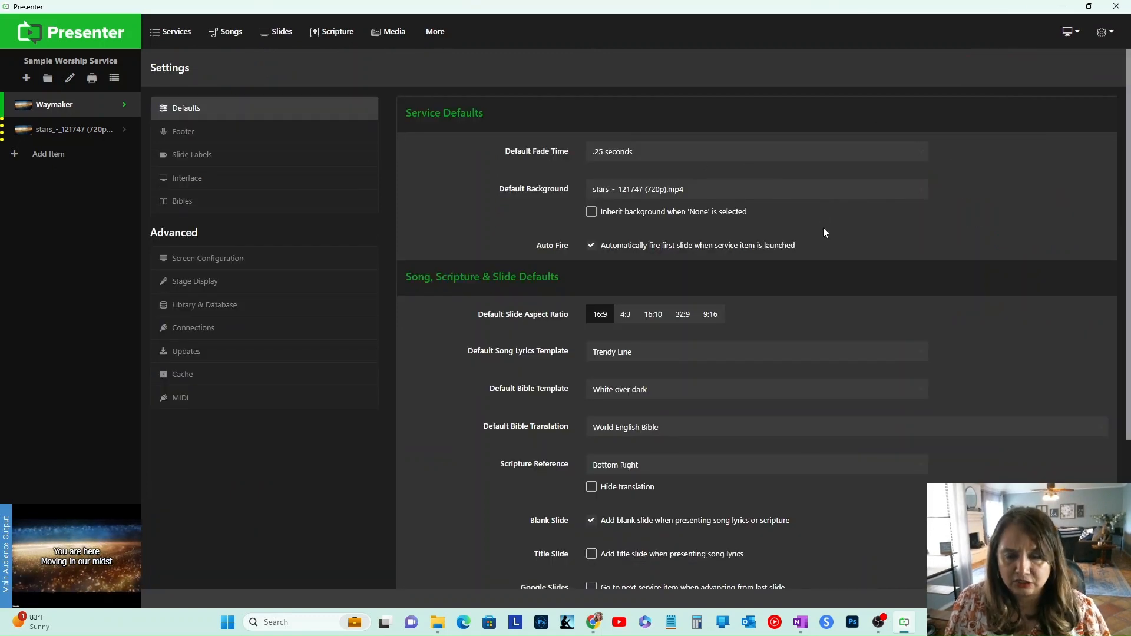
scroll(818, 259, down, 2)
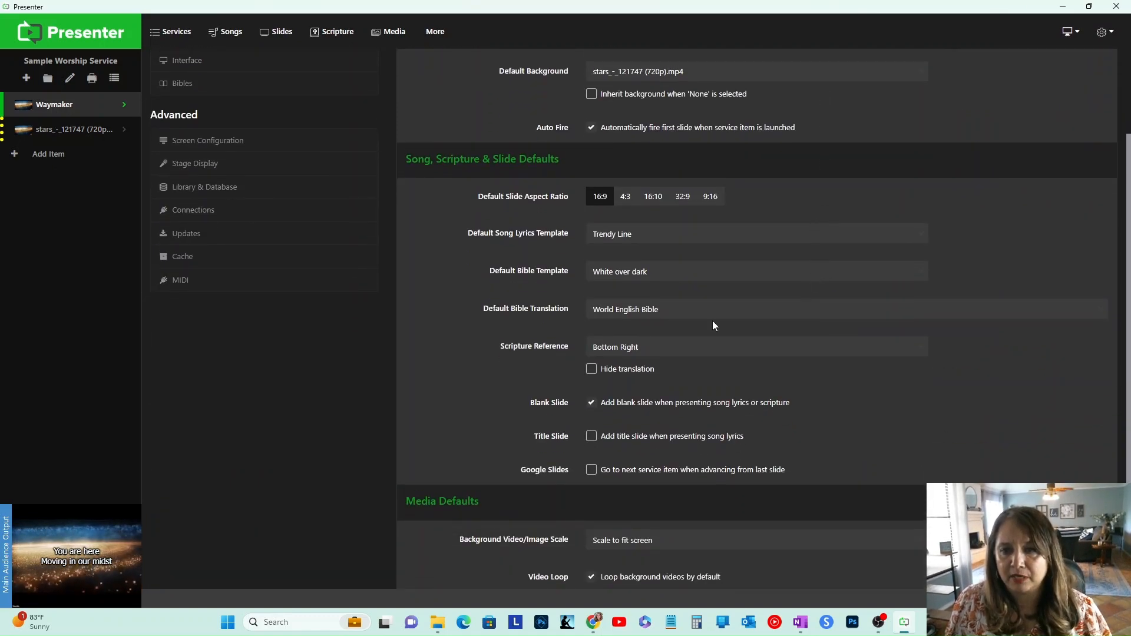
click(712, 309)
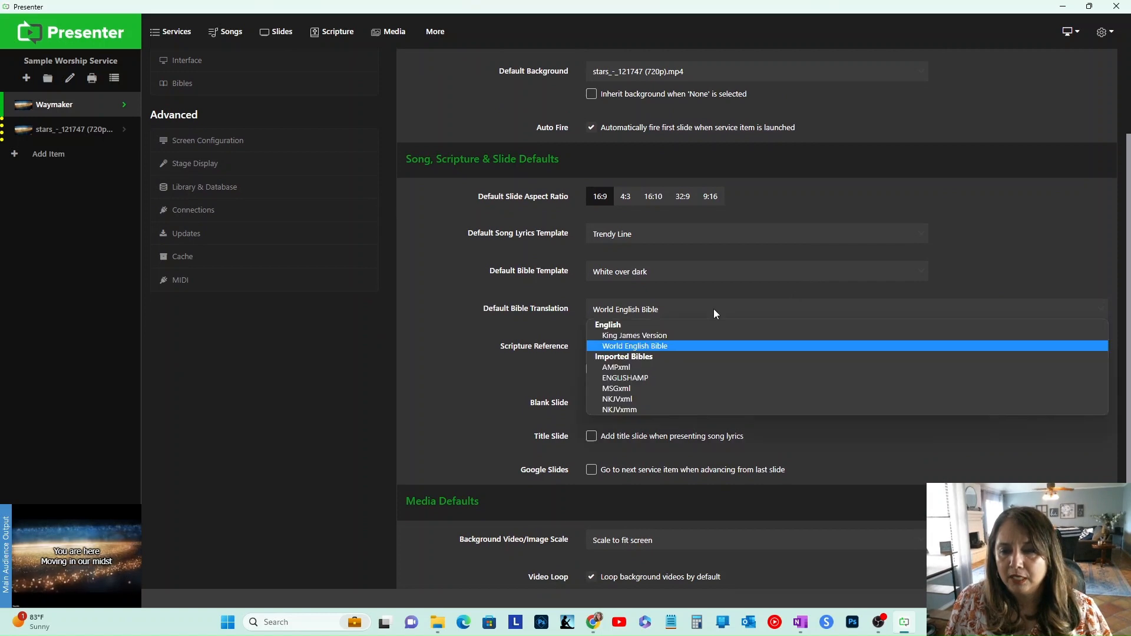
click(676, 399)
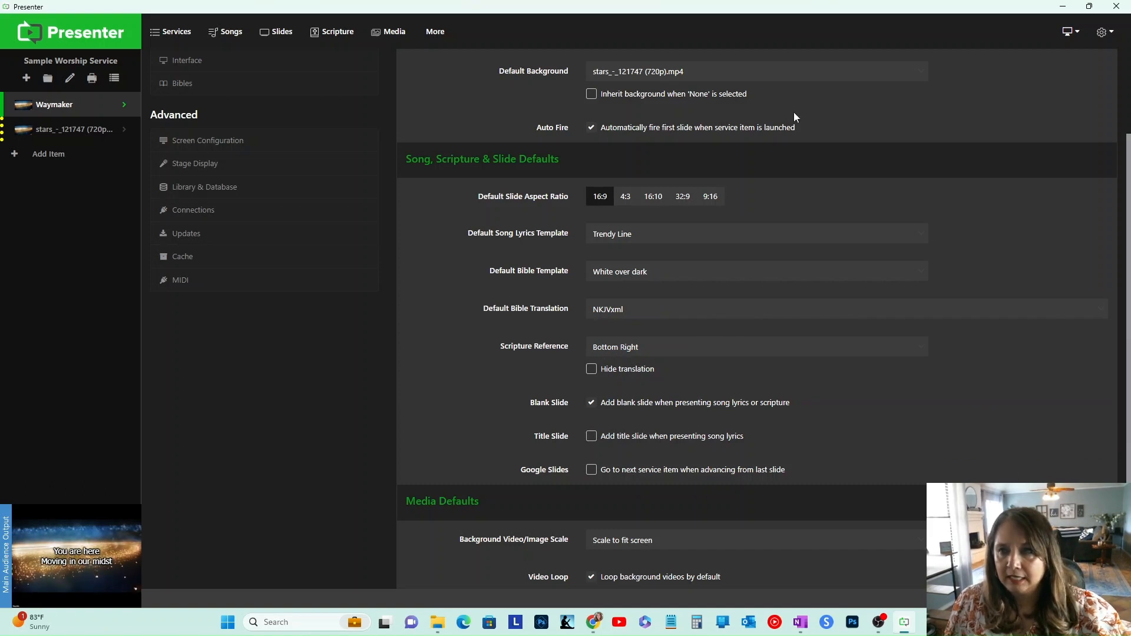
scroll(713, 427, down, 3)
click(420, 553)
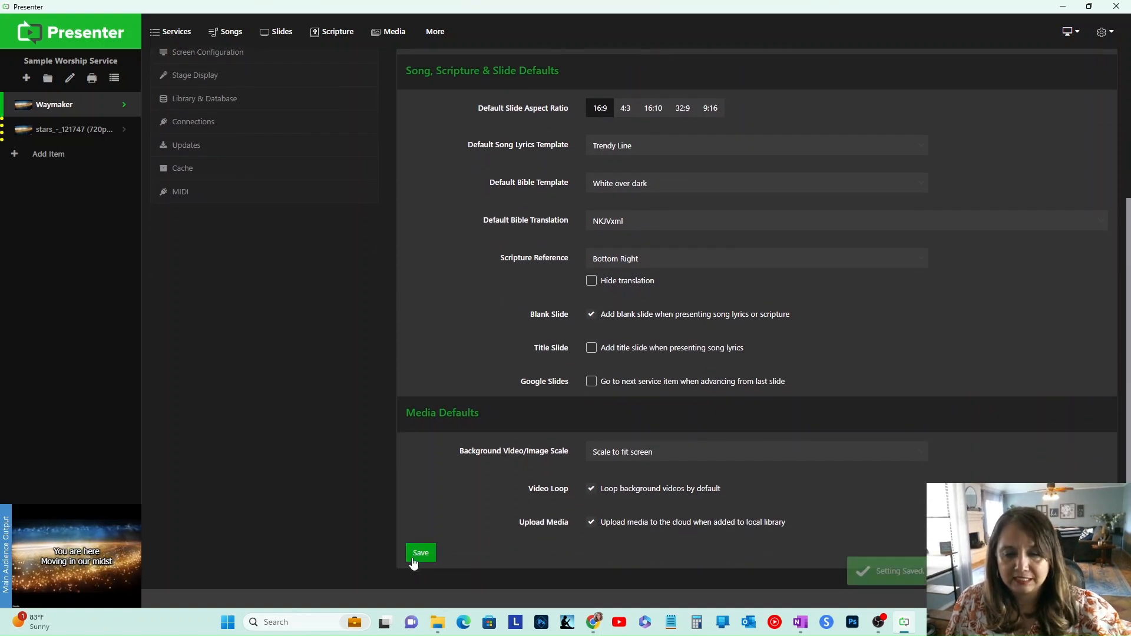
Step: Open the new service item for editing and set its background to None
click(62, 130)
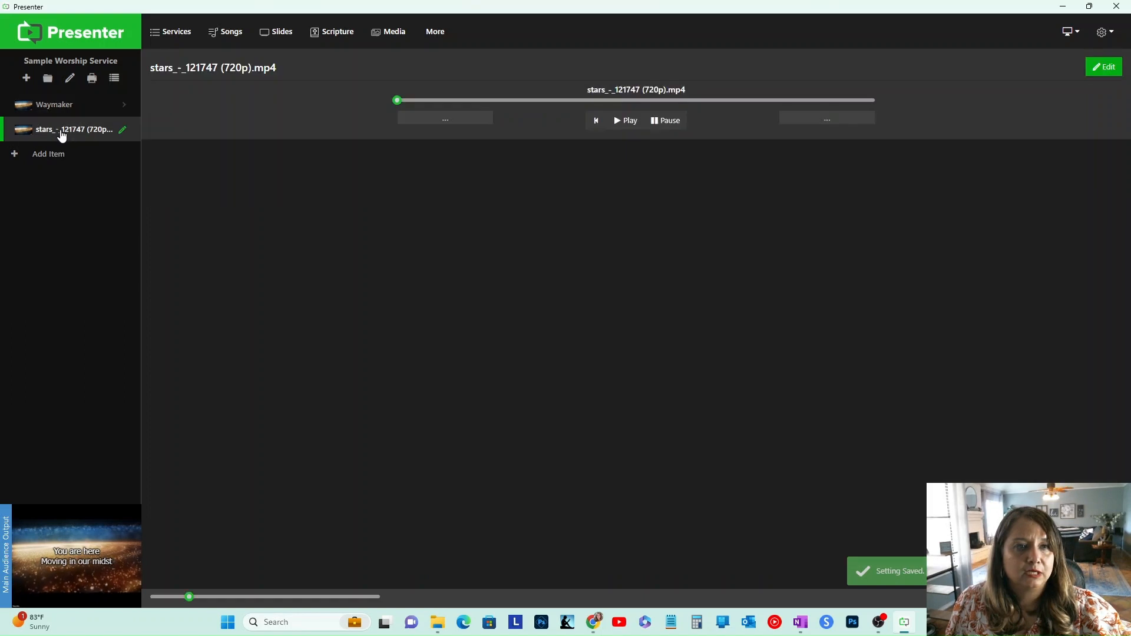
click(123, 130)
click(212, 142)
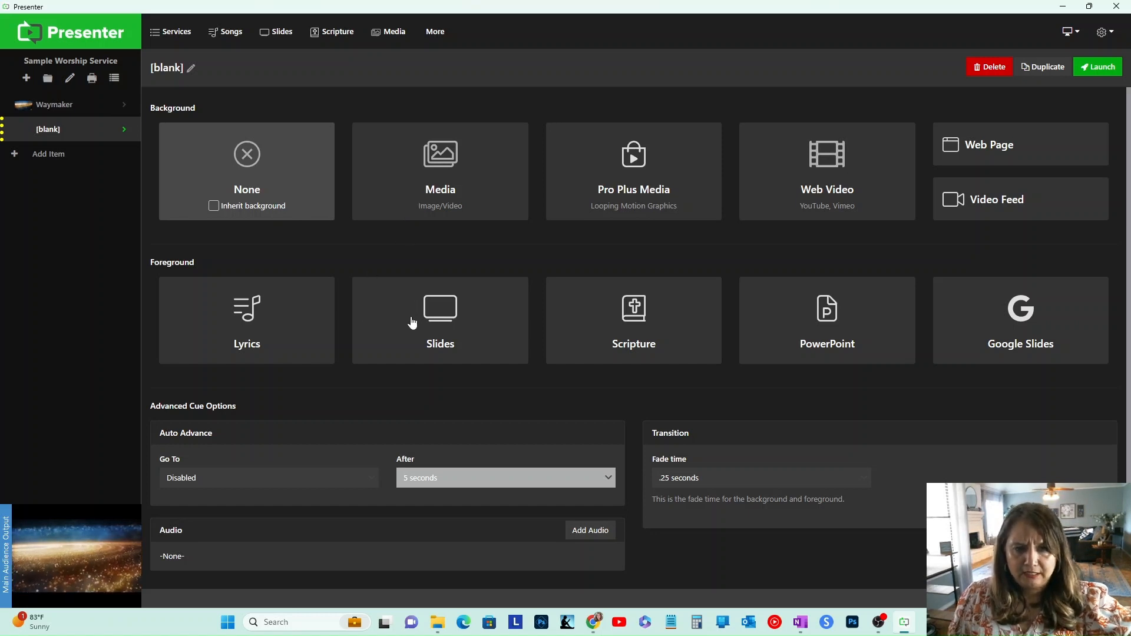
Step: Set the item's foreground to Scripture with the passage Romans 2:2-4
scroll(730, 431, down, 1)
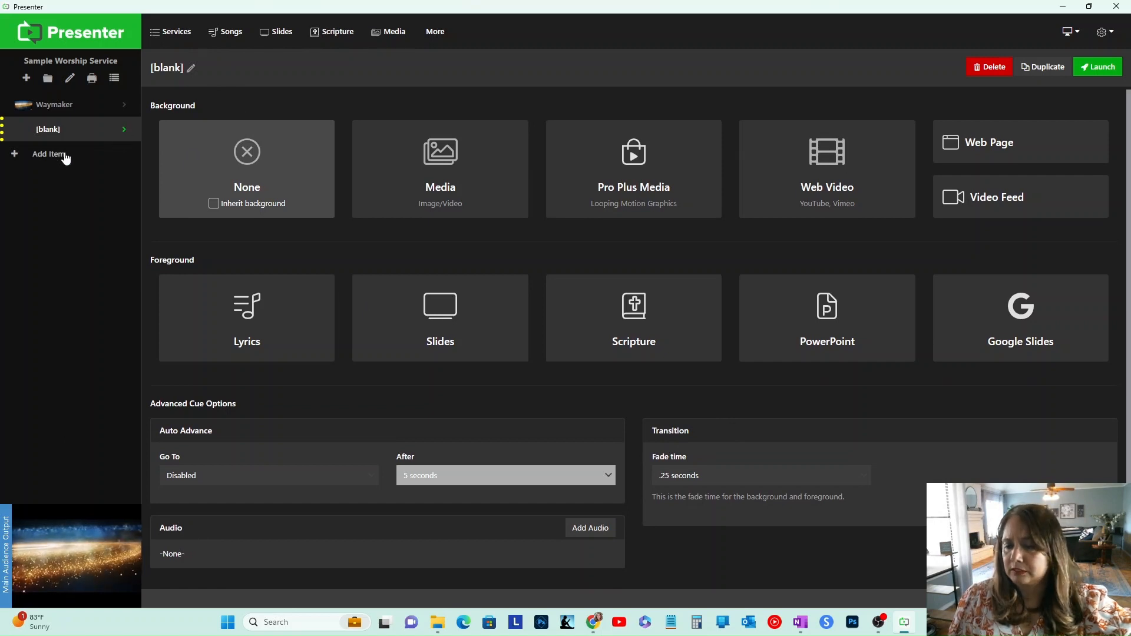
click(604, 303)
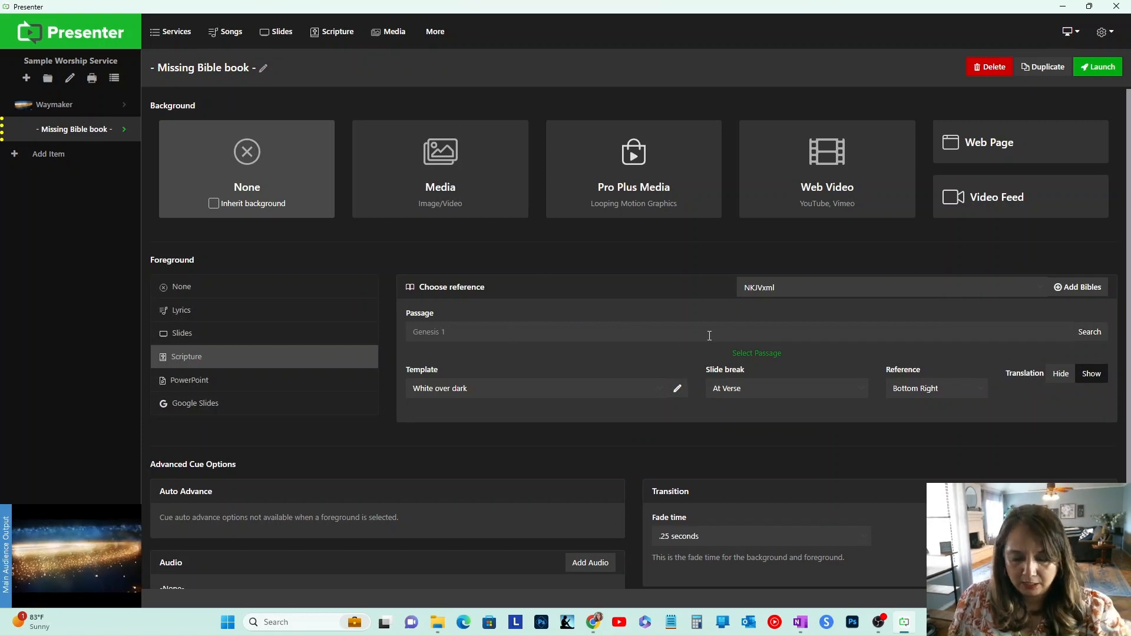
text(R)
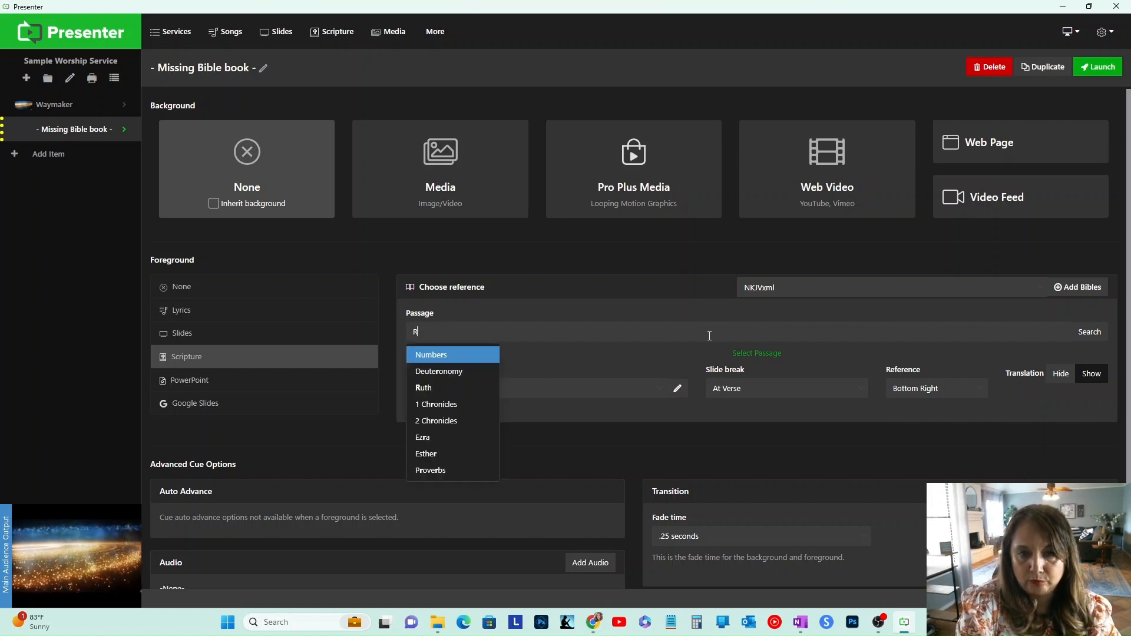
text(om)
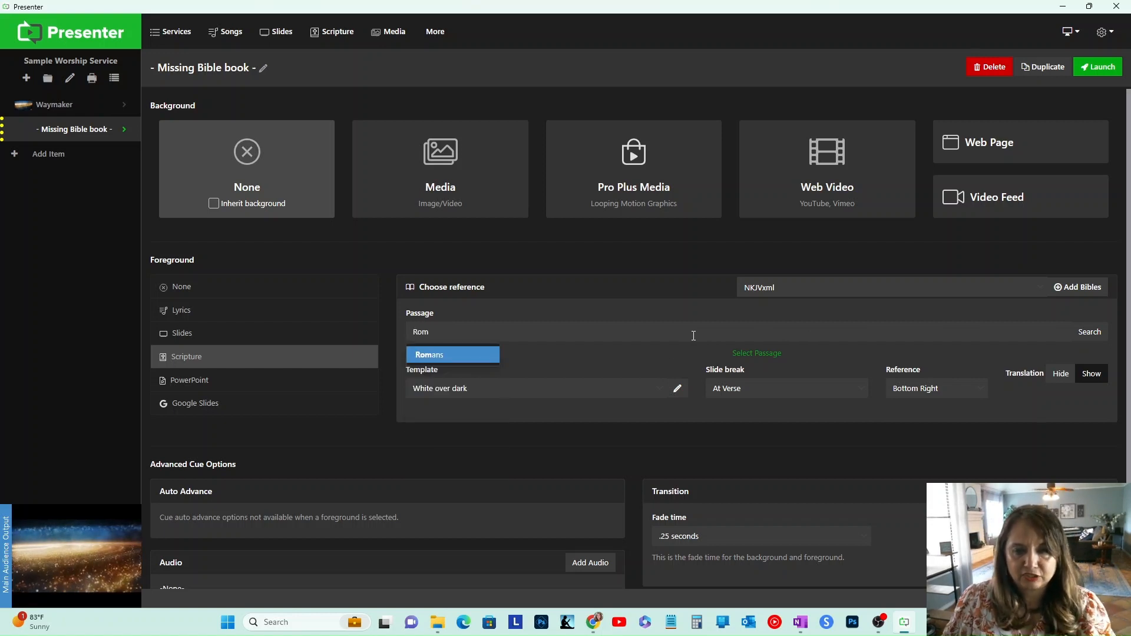
click(448, 357)
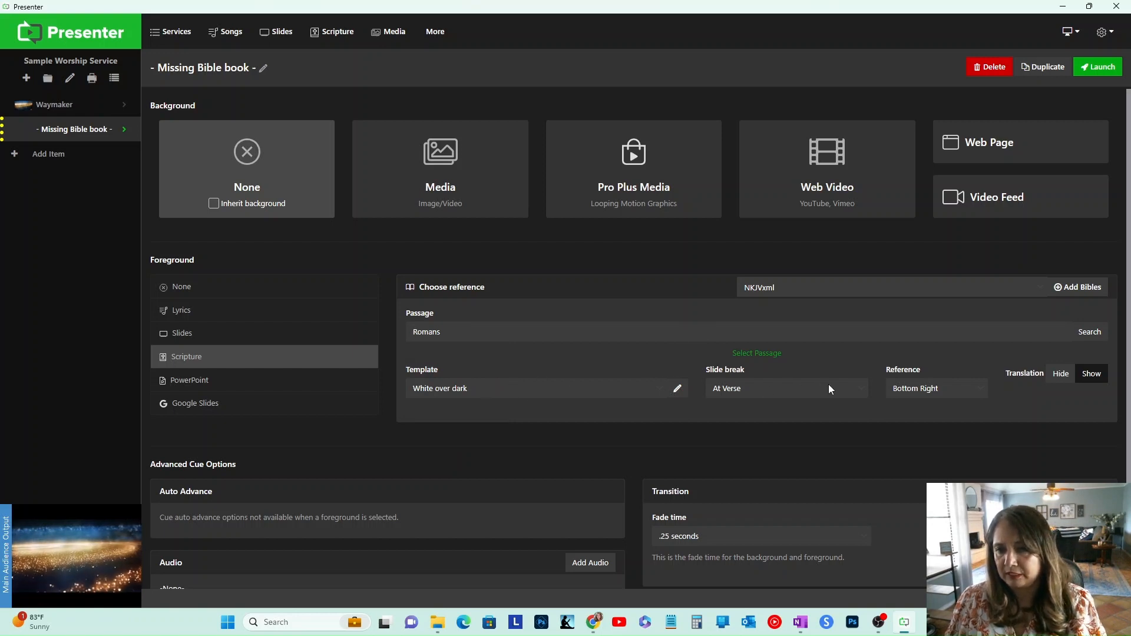
scroll(1129, 371, down, 1)
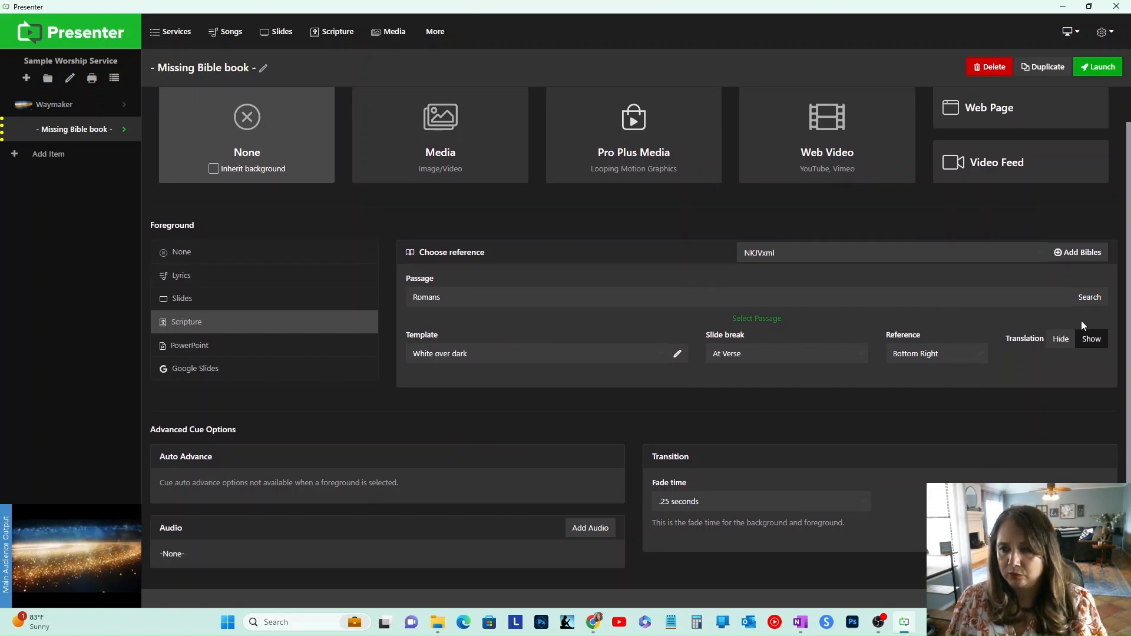
click(1089, 297)
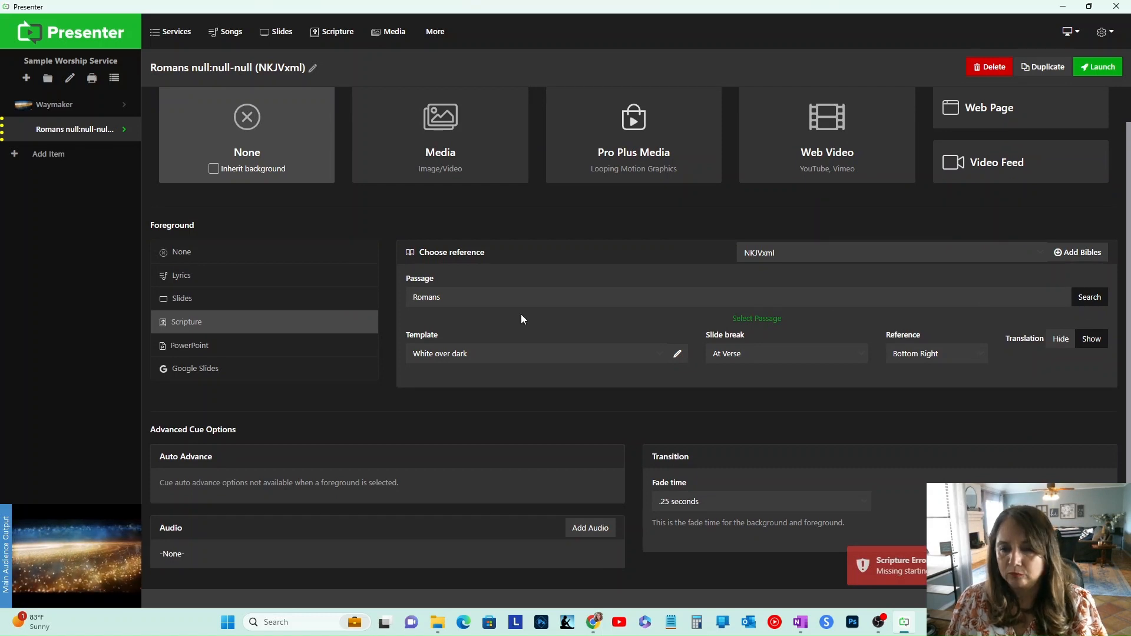
click(496, 301)
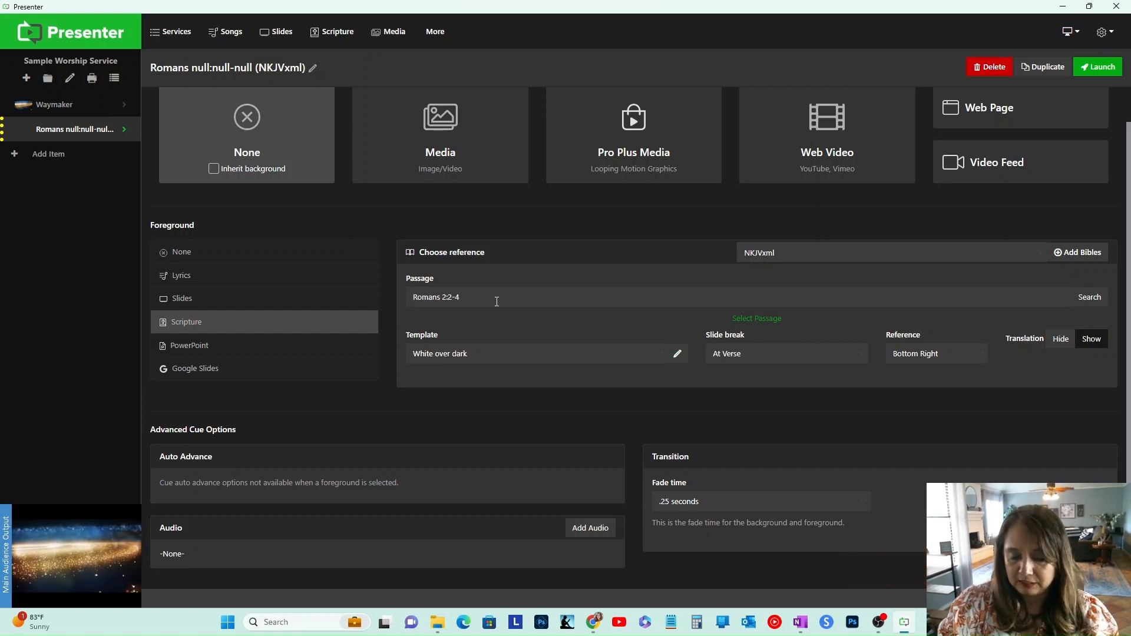
key(Return)
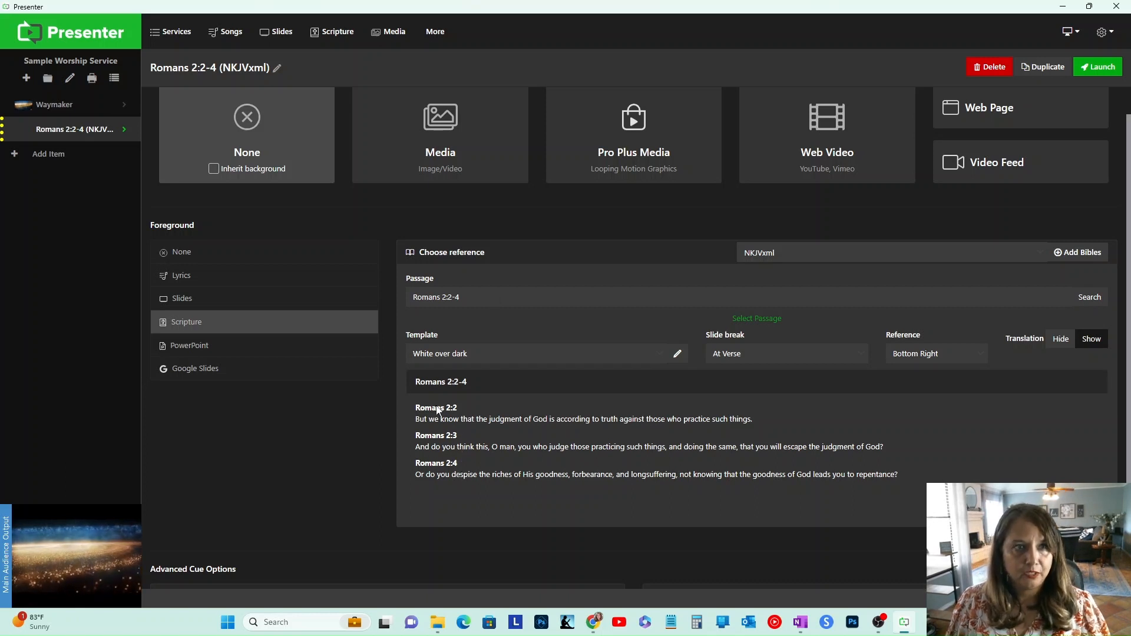
Step: Present the Romans 2:2-4 verse slides on the output one after another
click(69, 129)
click(393, 175)
click(602, 185)
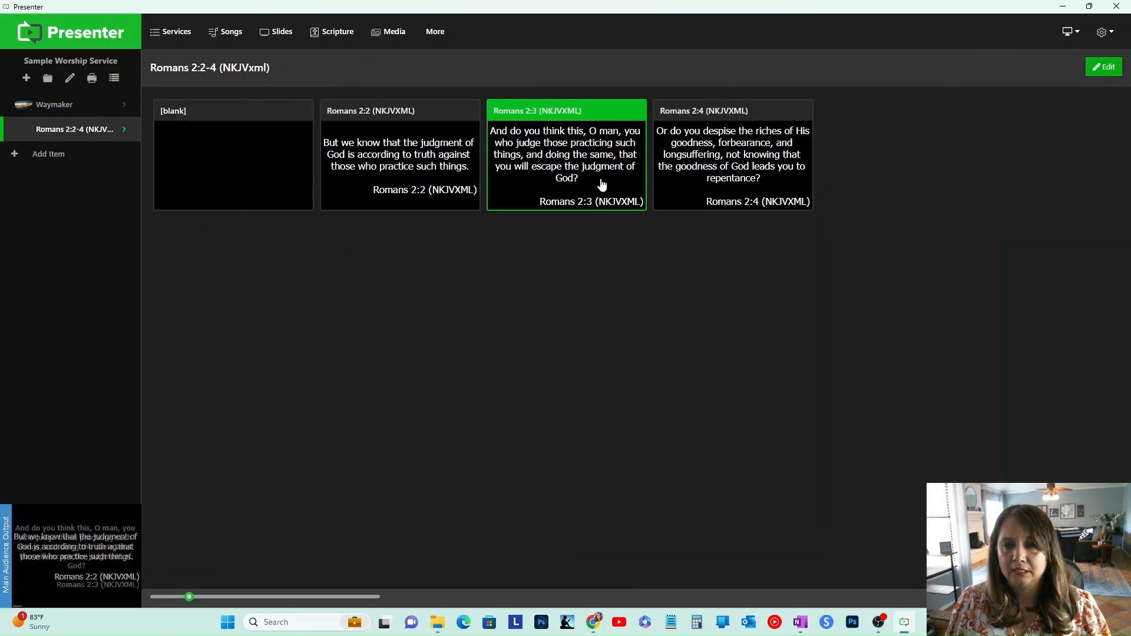
click(685, 186)
click(526, 185)
click(377, 185)
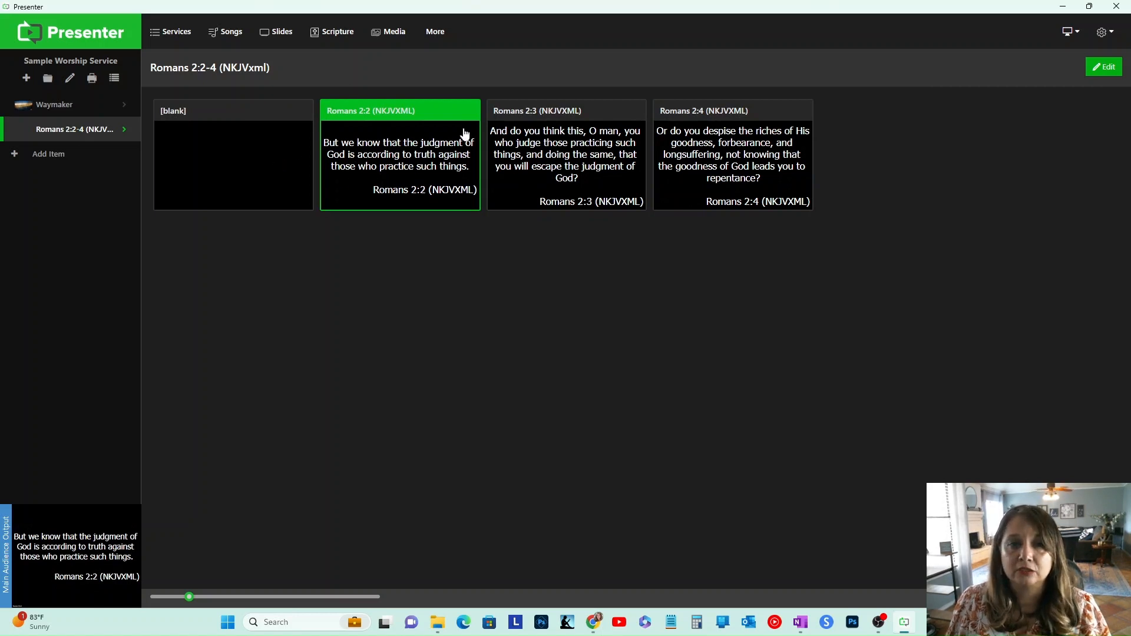
Step: Open the White over dark template, set its font size to 70, and save it
click(123, 132)
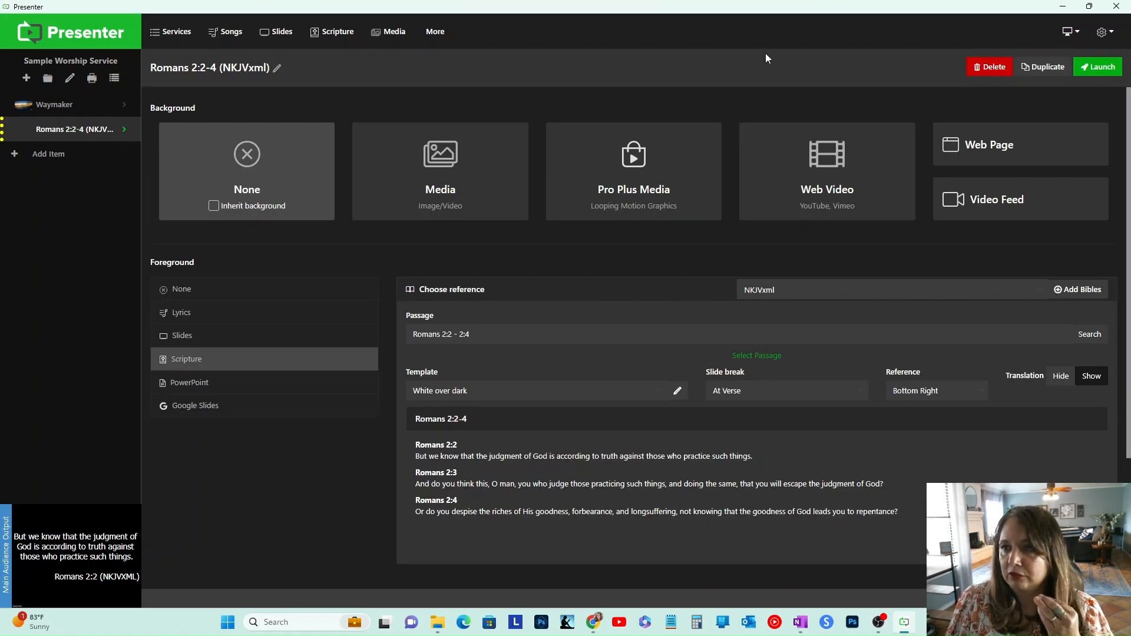
click(236, 33)
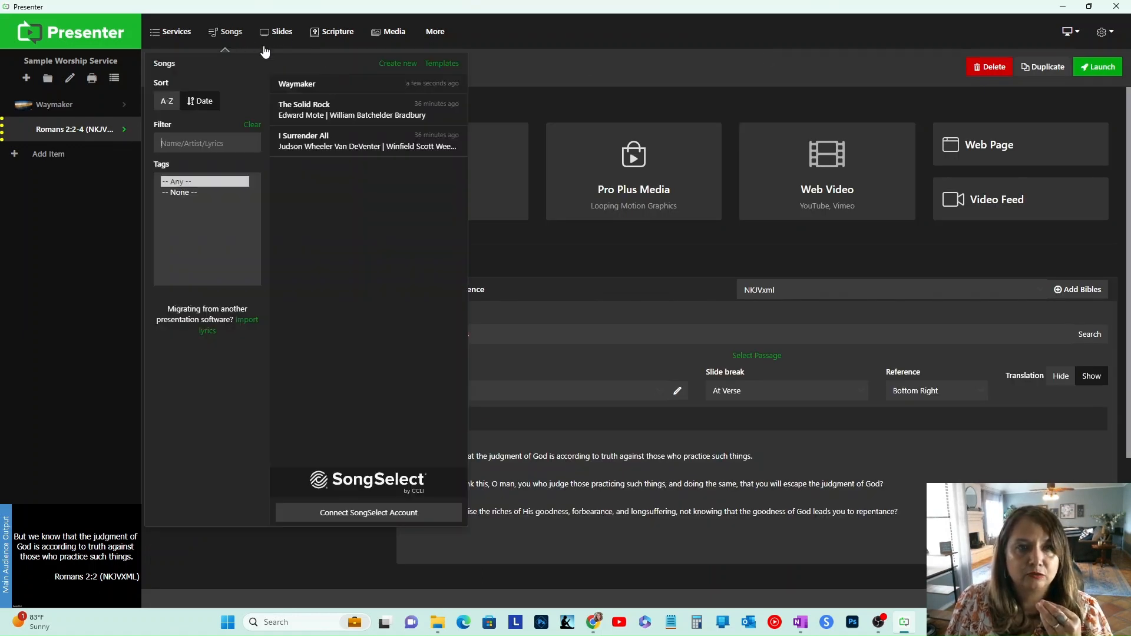
click(434, 65)
click(231, 174)
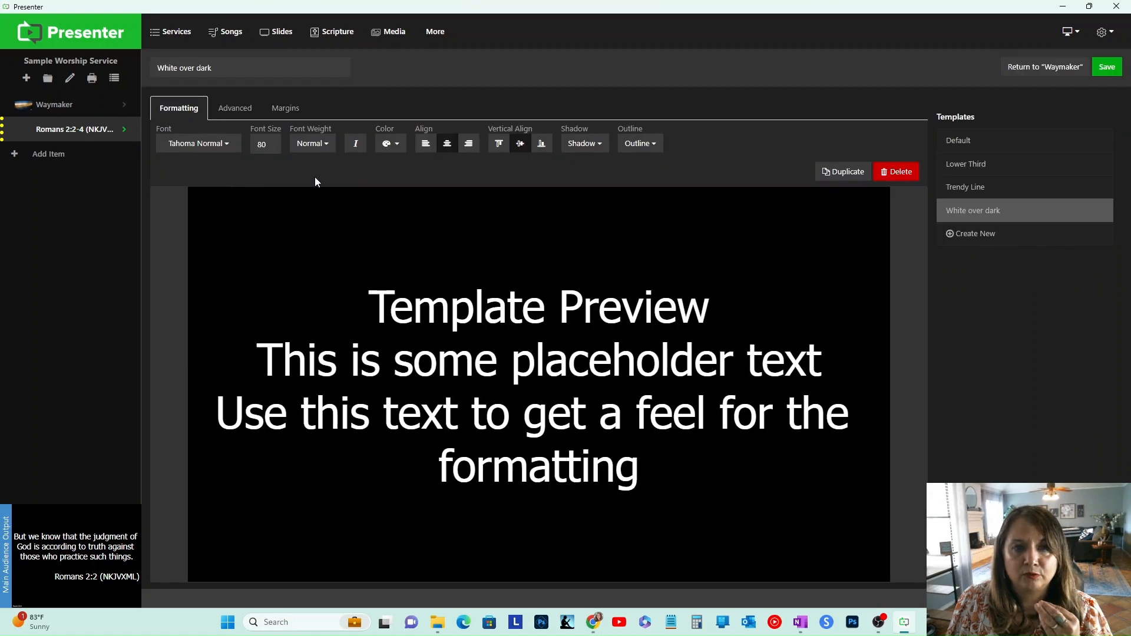
click(264, 145)
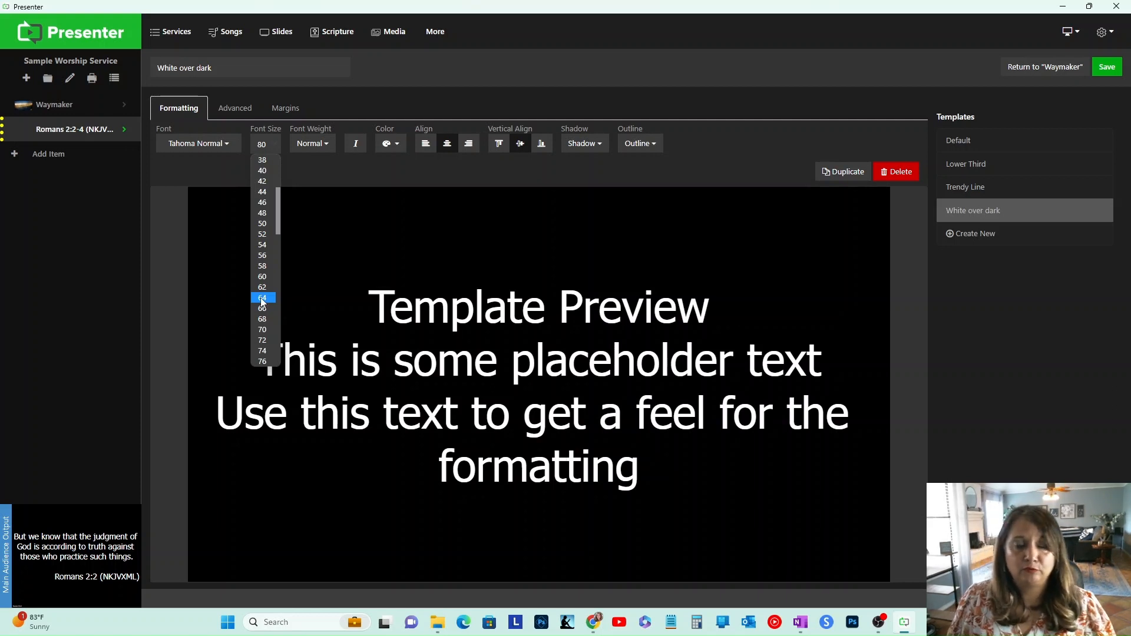
click(265, 329)
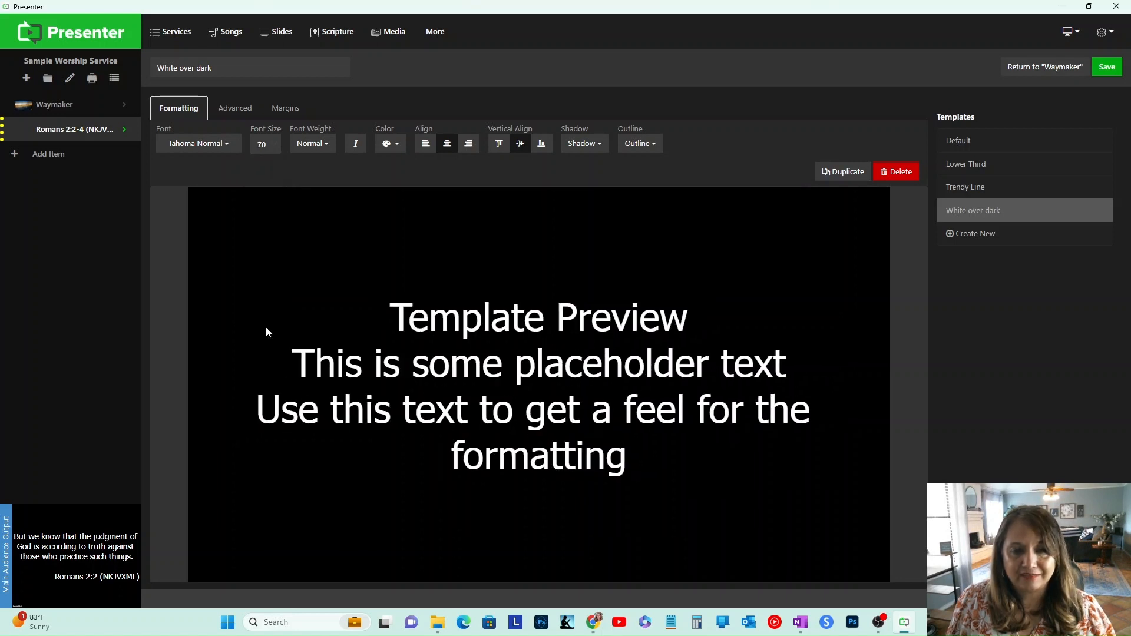
click(1107, 67)
Step: Present the Romans verse slides again to check the smaller text
click(81, 132)
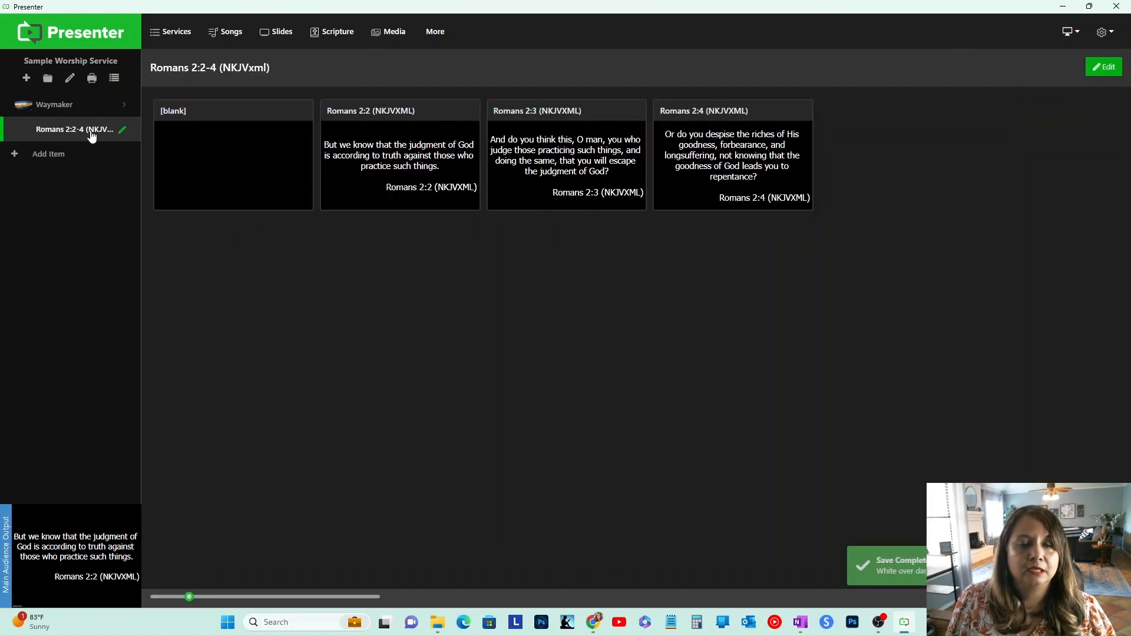
click(599, 175)
click(677, 167)
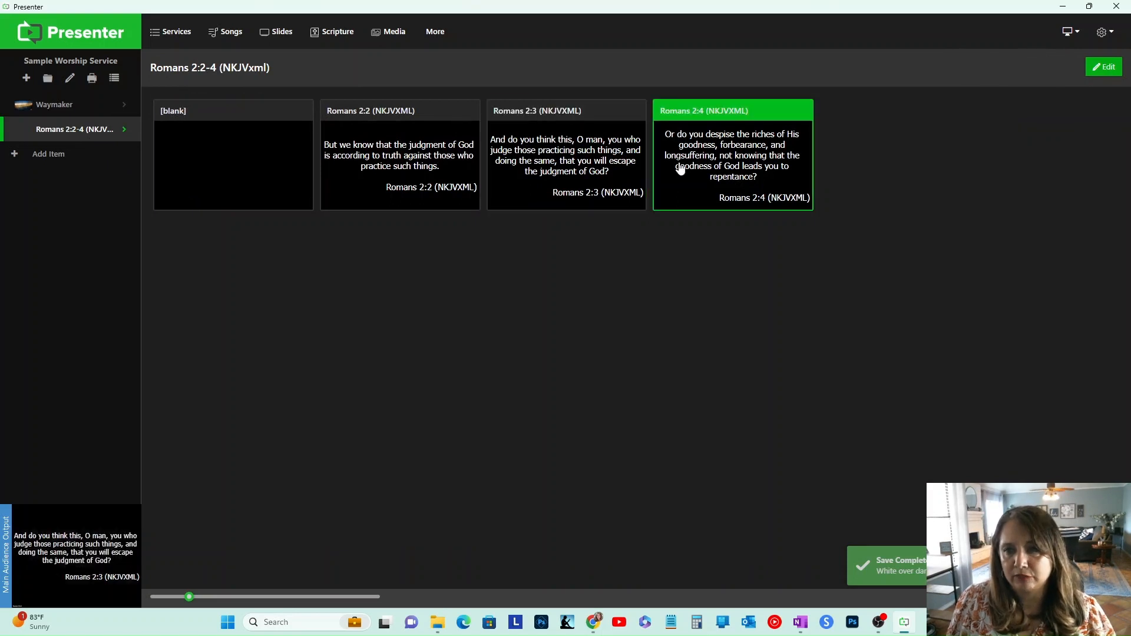
Step: Present the Romans 2:2 slide and open the scripture item's editor to review its options
click(405, 179)
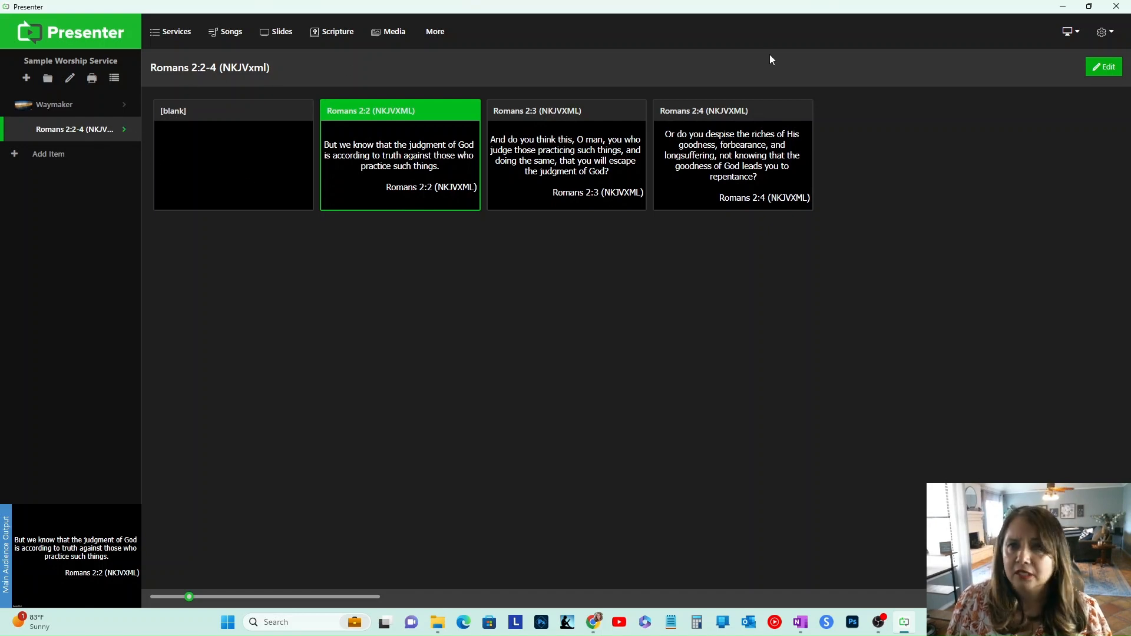
click(125, 130)
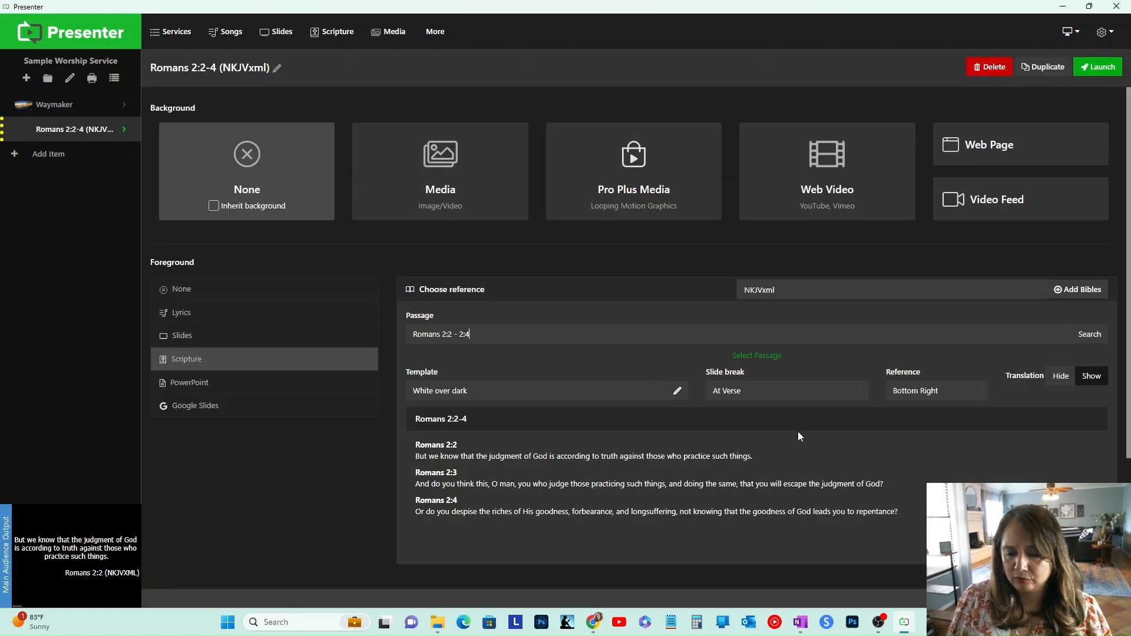
scroll(799, 435, down, 1)
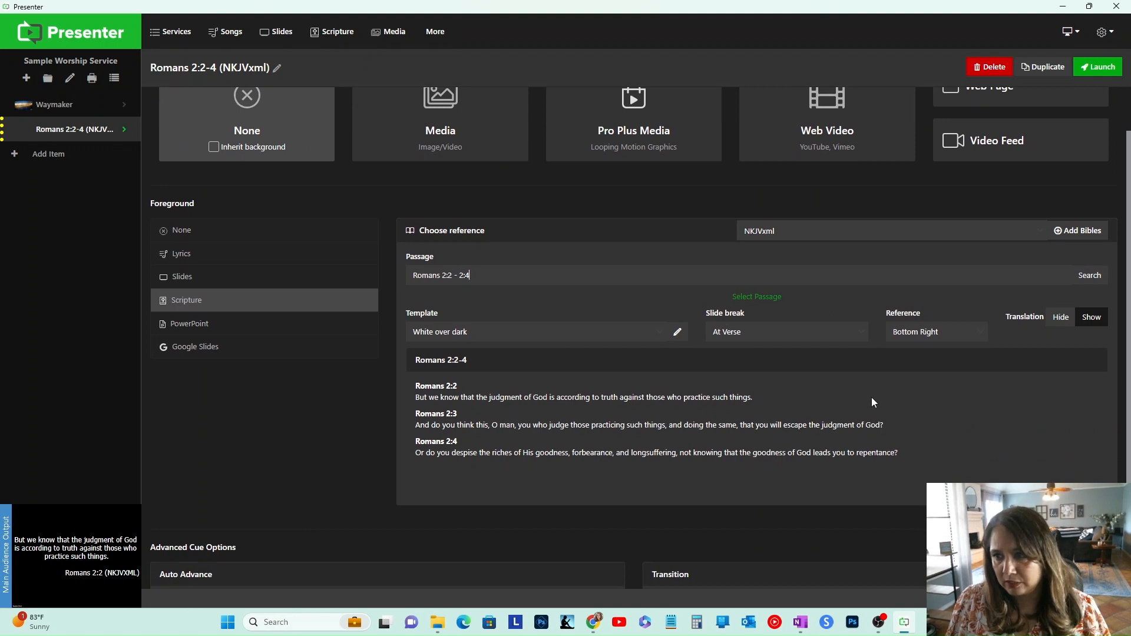
scroll(860, 401, up, 1)
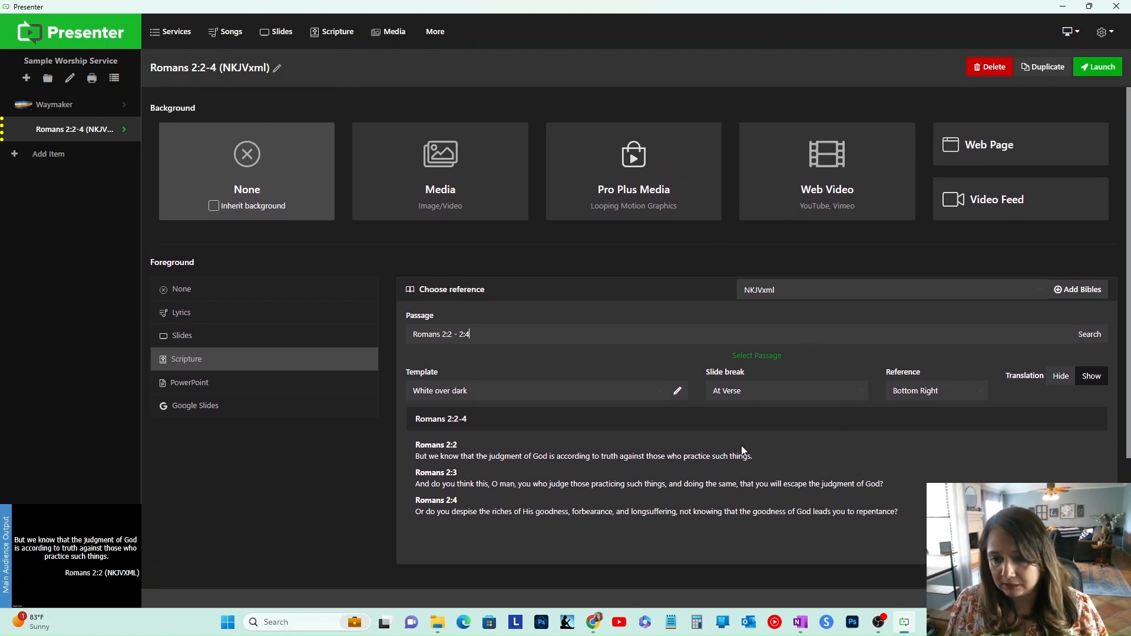
Step: Turn on Hide translation in the default scripture settings and save the settings
click(1101, 32)
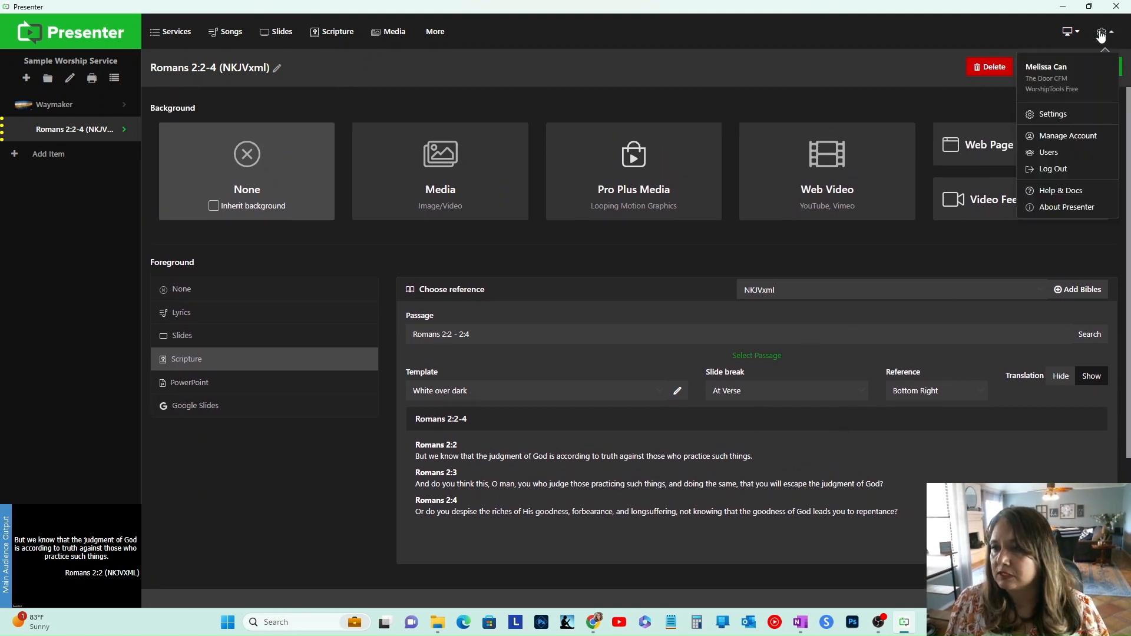
click(1064, 115)
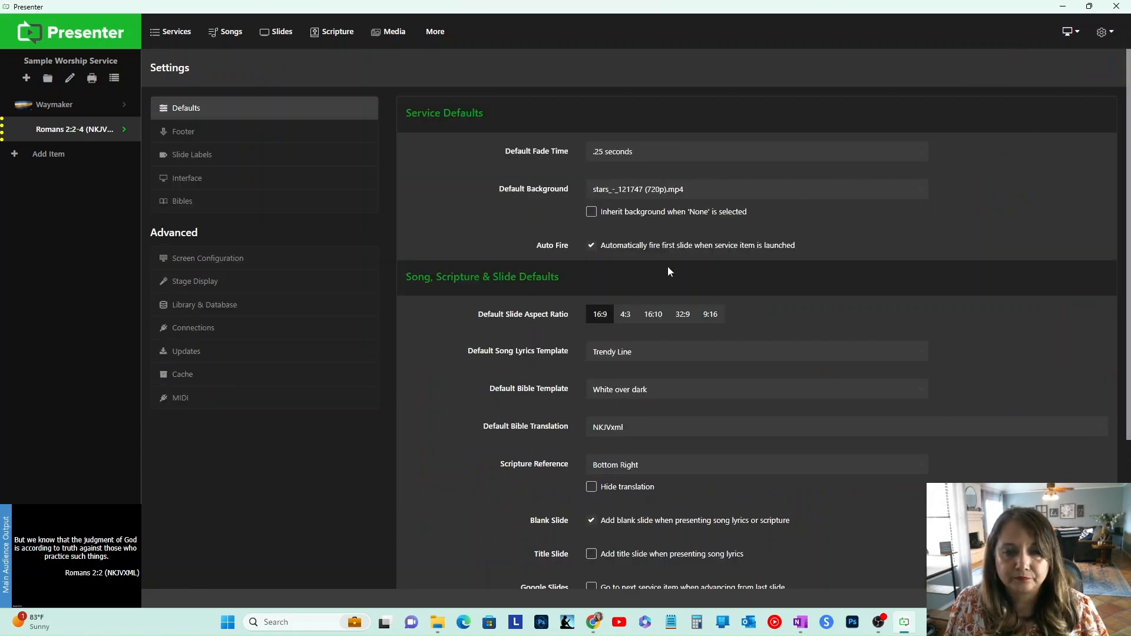
scroll(668, 271, down, 2)
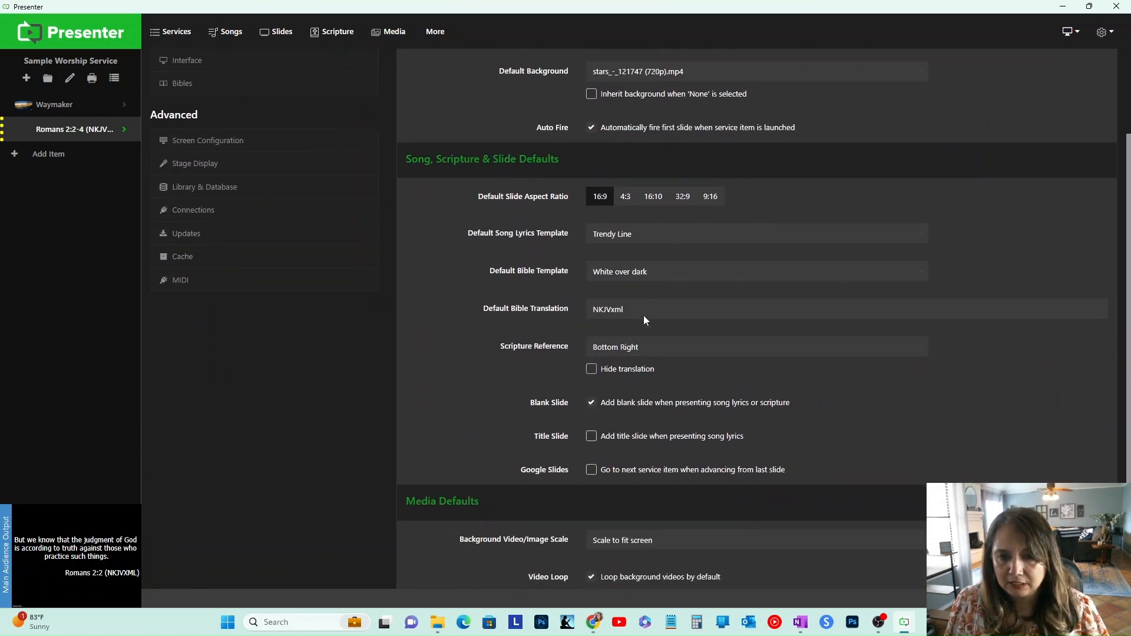
click(591, 370)
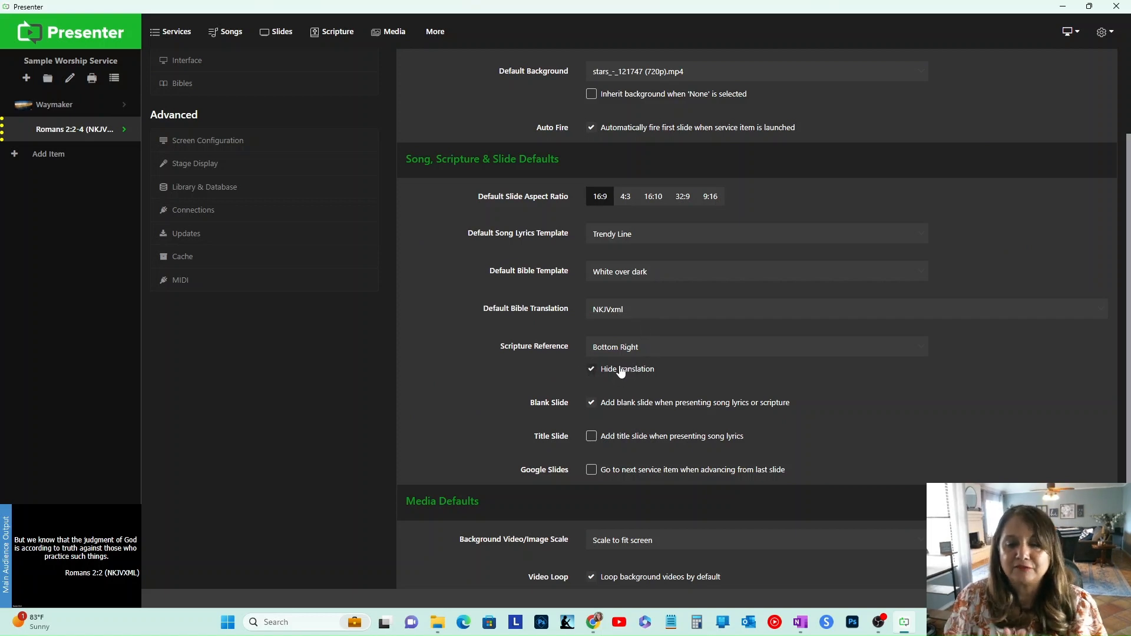
scroll(620, 372, down, 2)
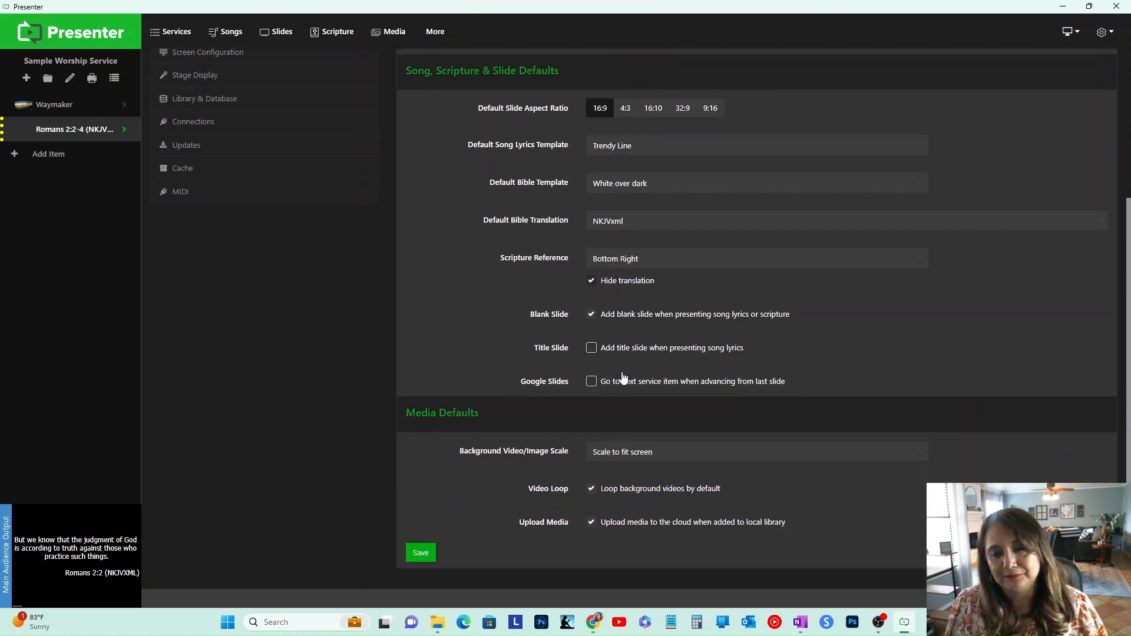
click(425, 557)
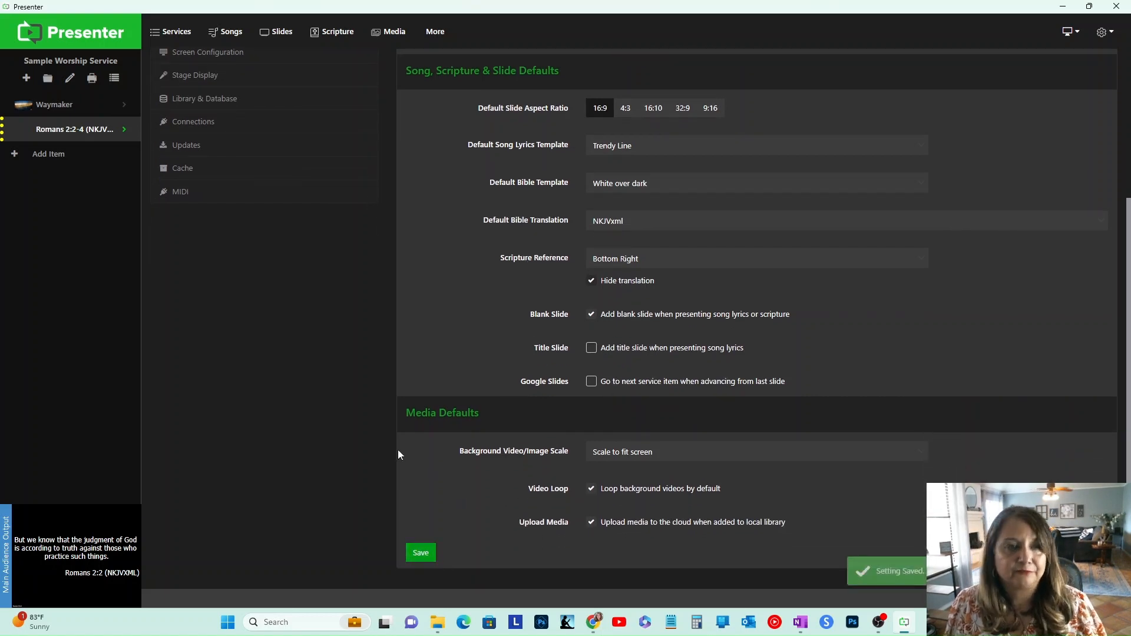
Step: Present the blank and Romans 2:2 slides to check the scripture reference
click(90, 137)
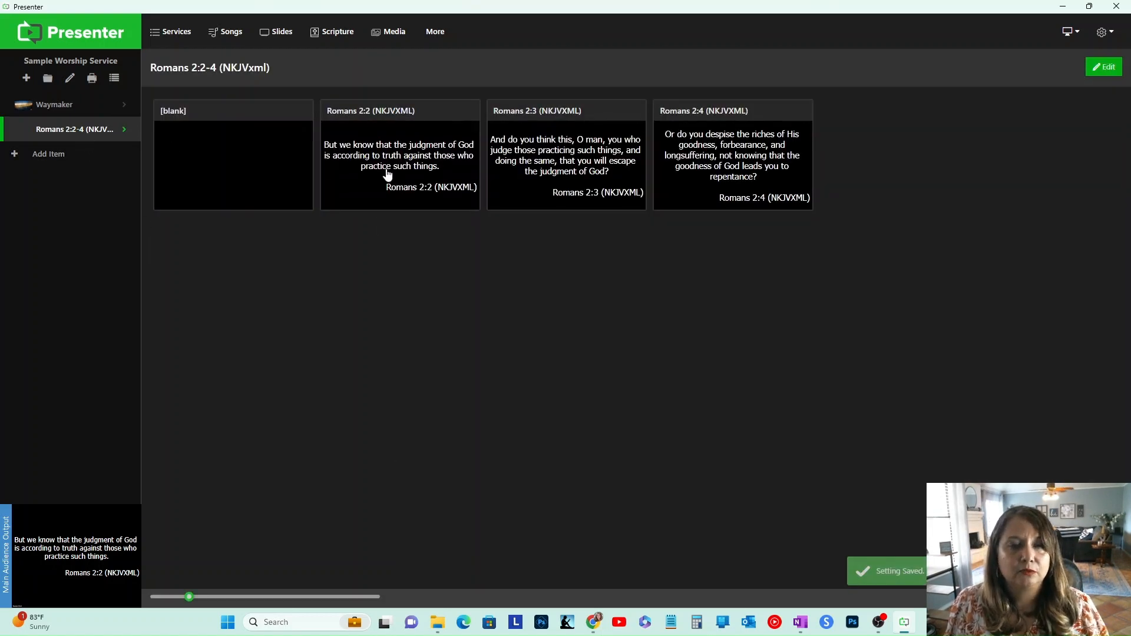
click(290, 141)
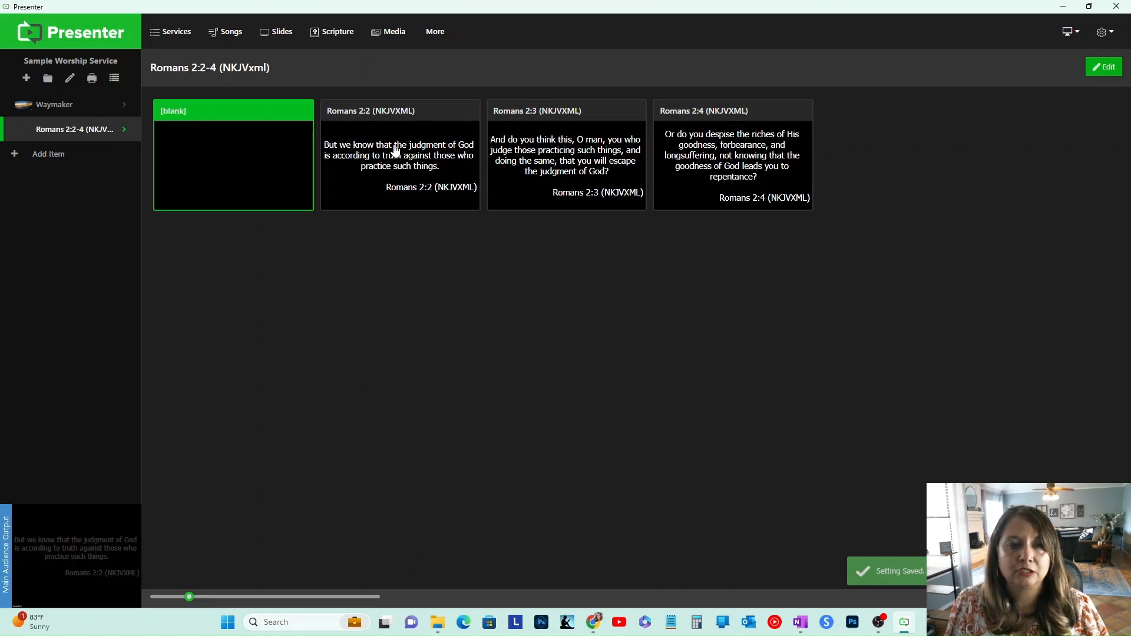
click(395, 151)
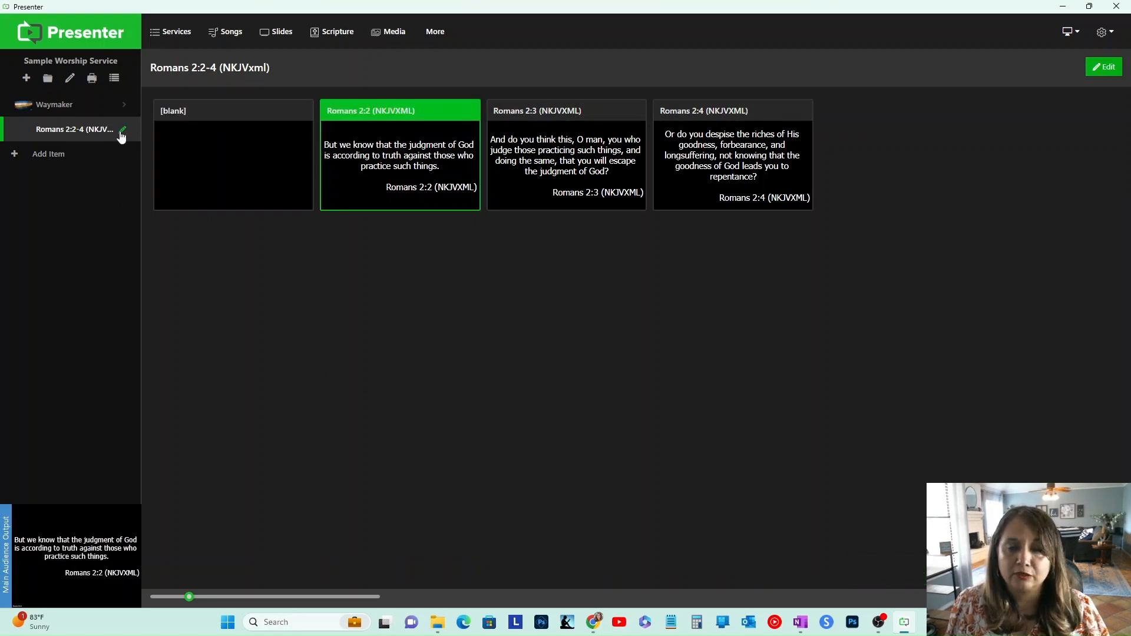
Step: Set the Romans 2:2-4 item's translation display to Hide and return to its slides
click(122, 130)
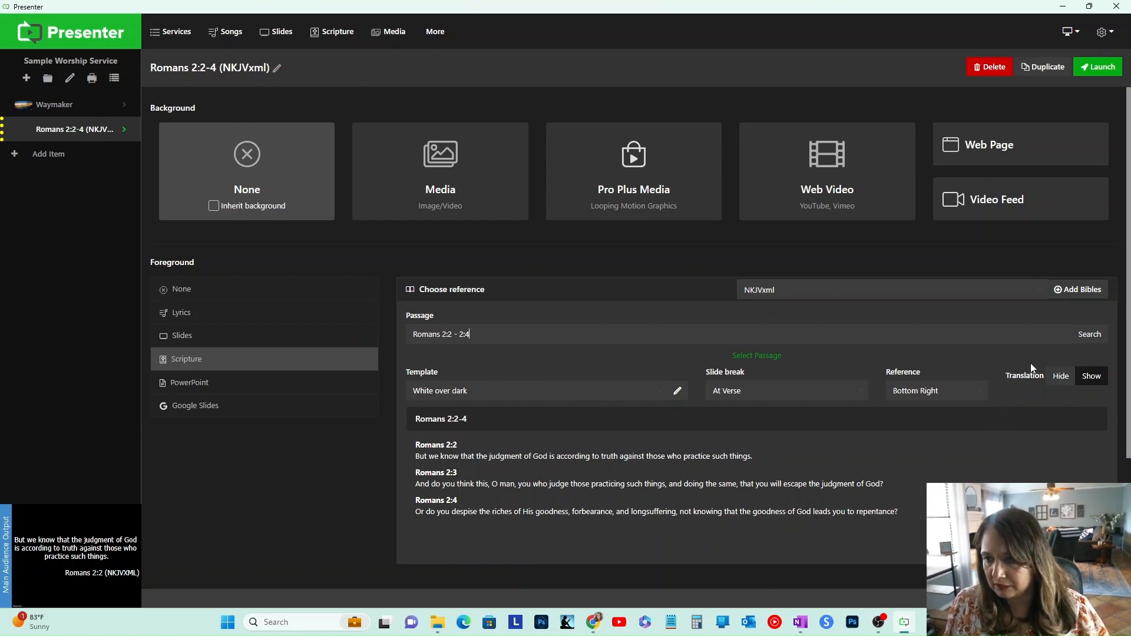
click(1058, 386)
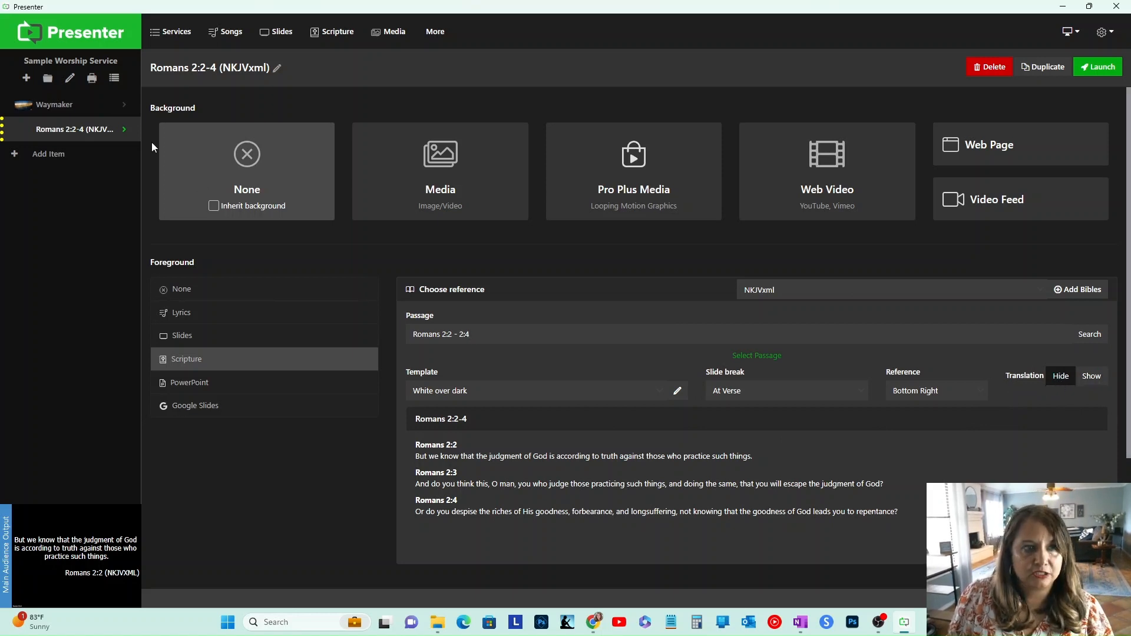
click(92, 136)
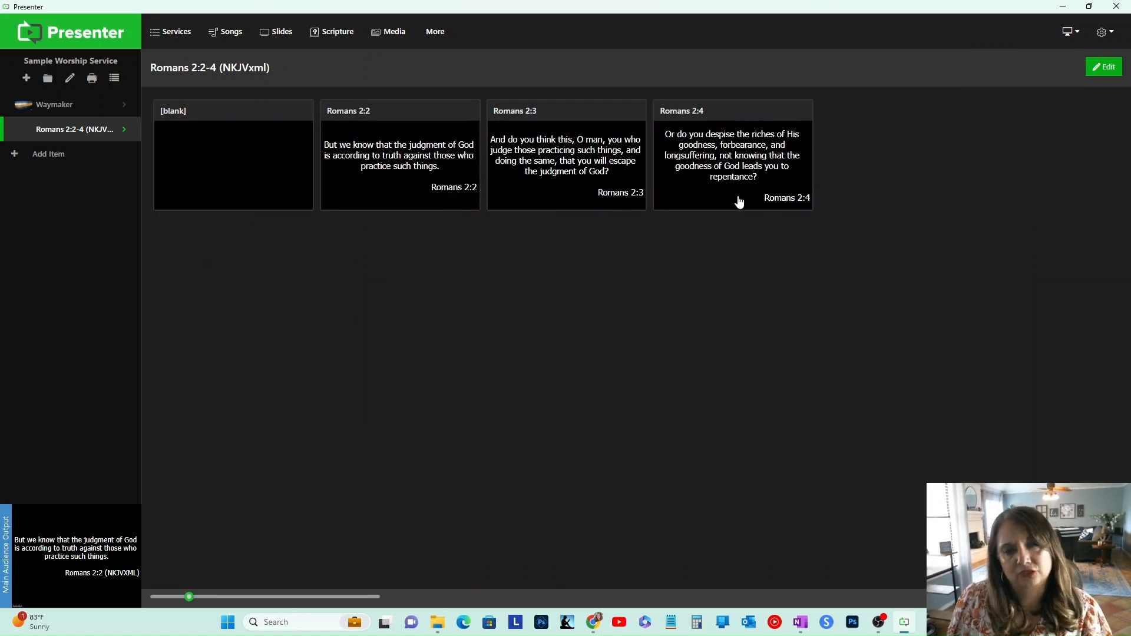
Step: Minimize Presenter and switch to the Adobe Express tab in the browser
click(1067, 8)
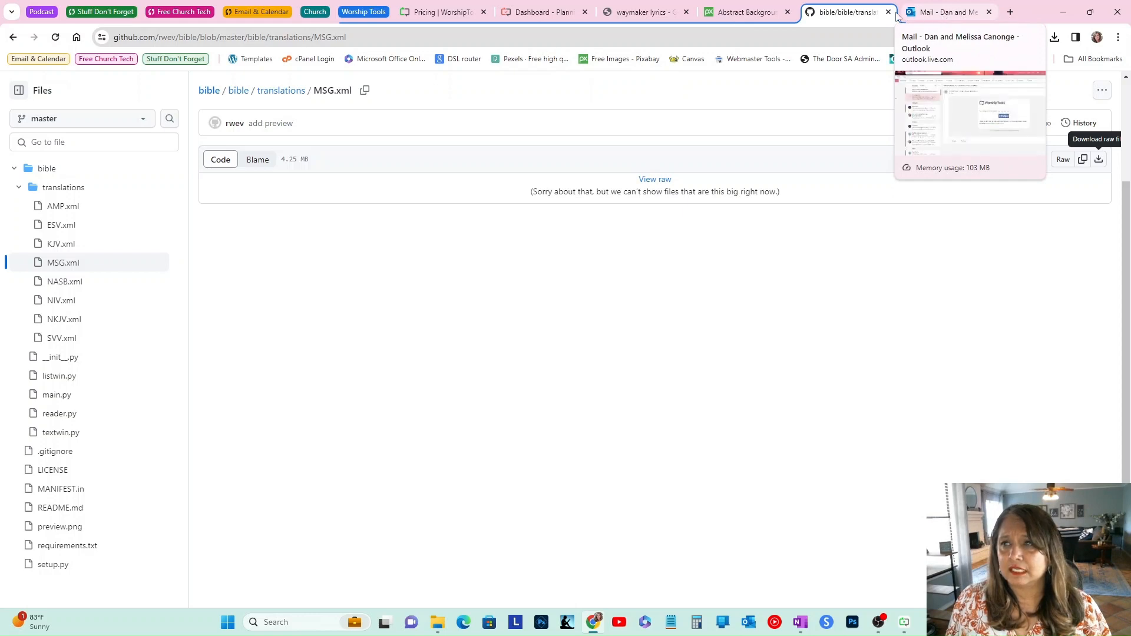
click(363, 12)
click(321, 13)
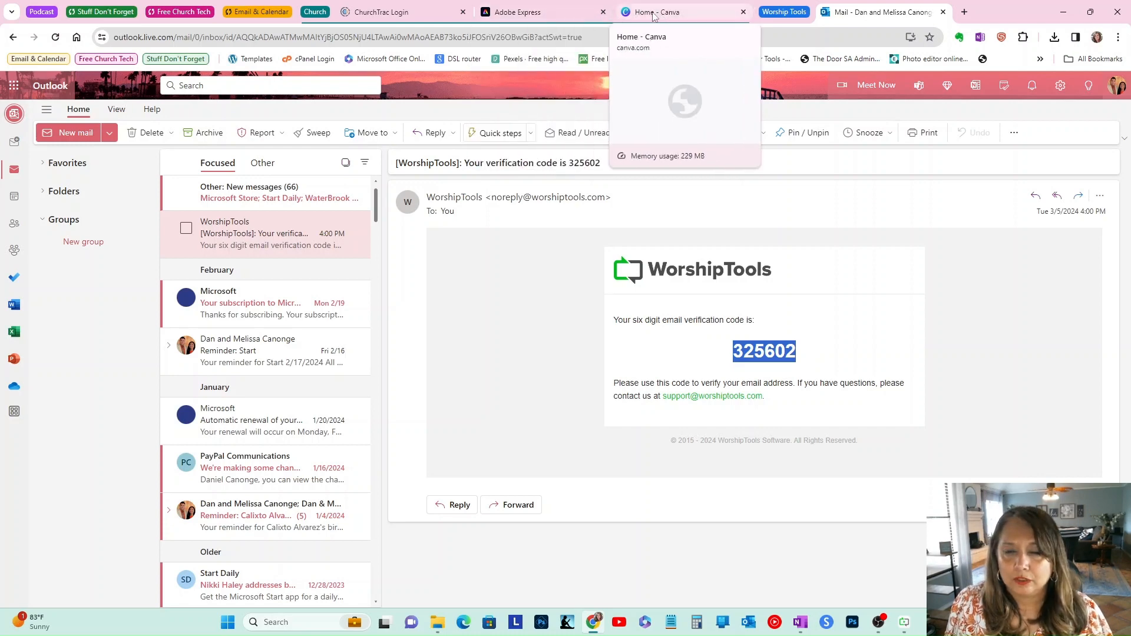
click(566, 13)
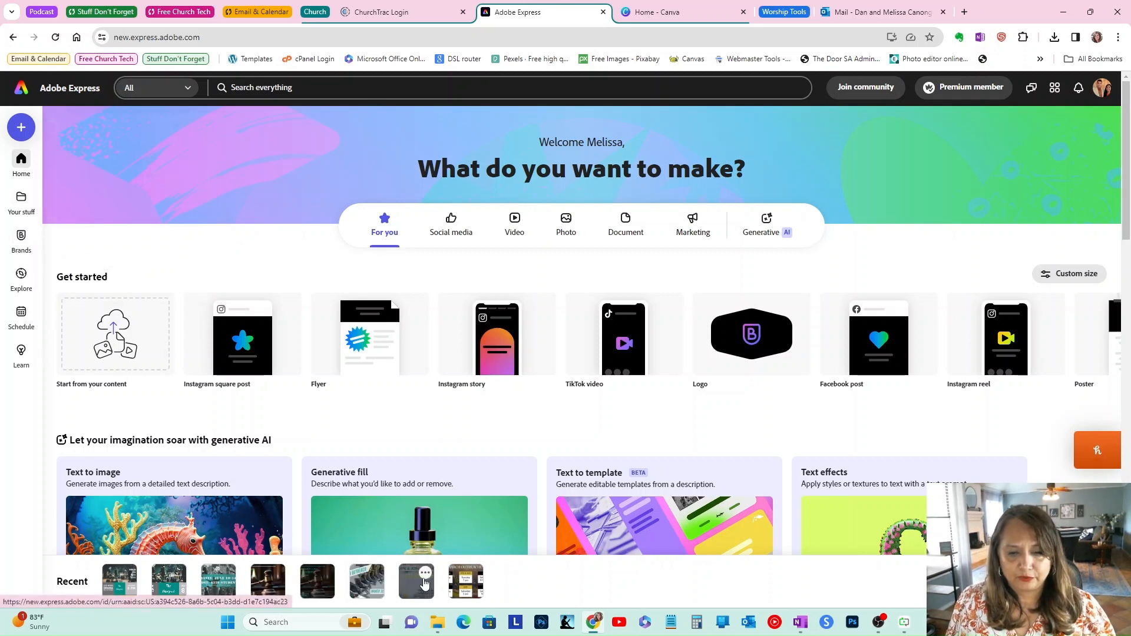
Step: Open Your stuff in Adobe Express and browse the saved design files
scroll(416, 583, down, 1)
click(21, 203)
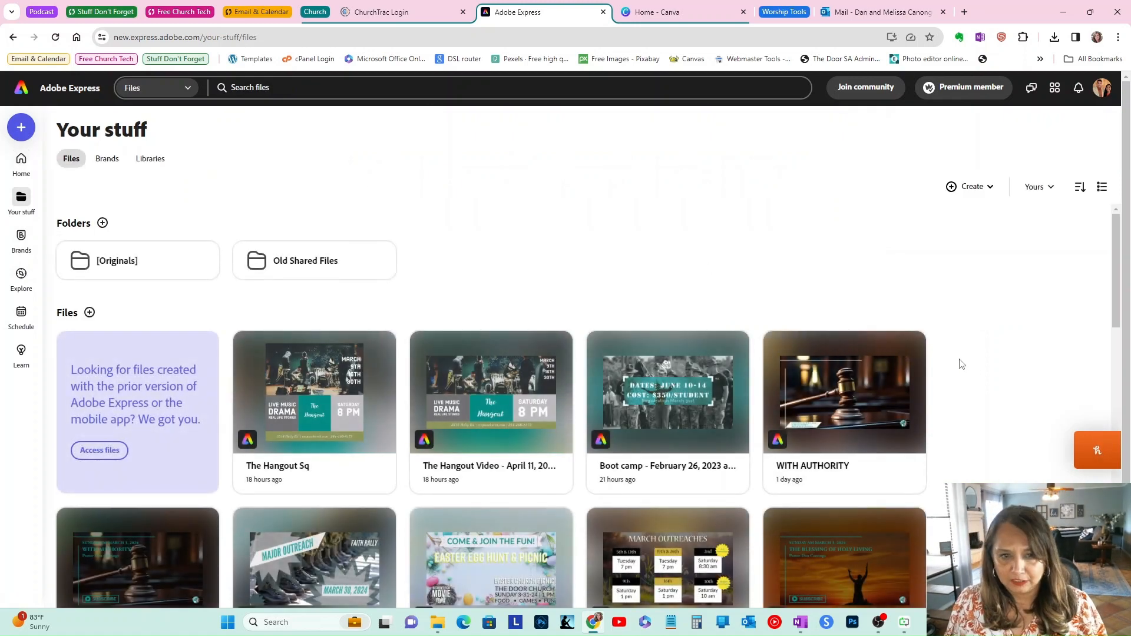
scroll(977, 366, down, 2)
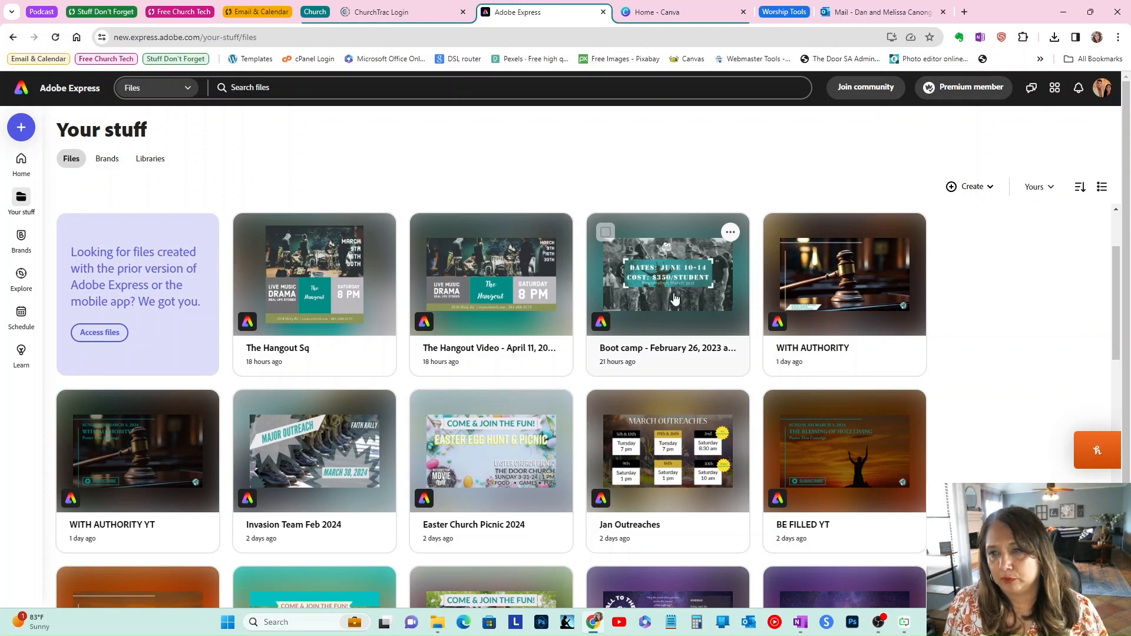
scroll(866, 316, down, 1)
scroll(815, 330, down, 1)
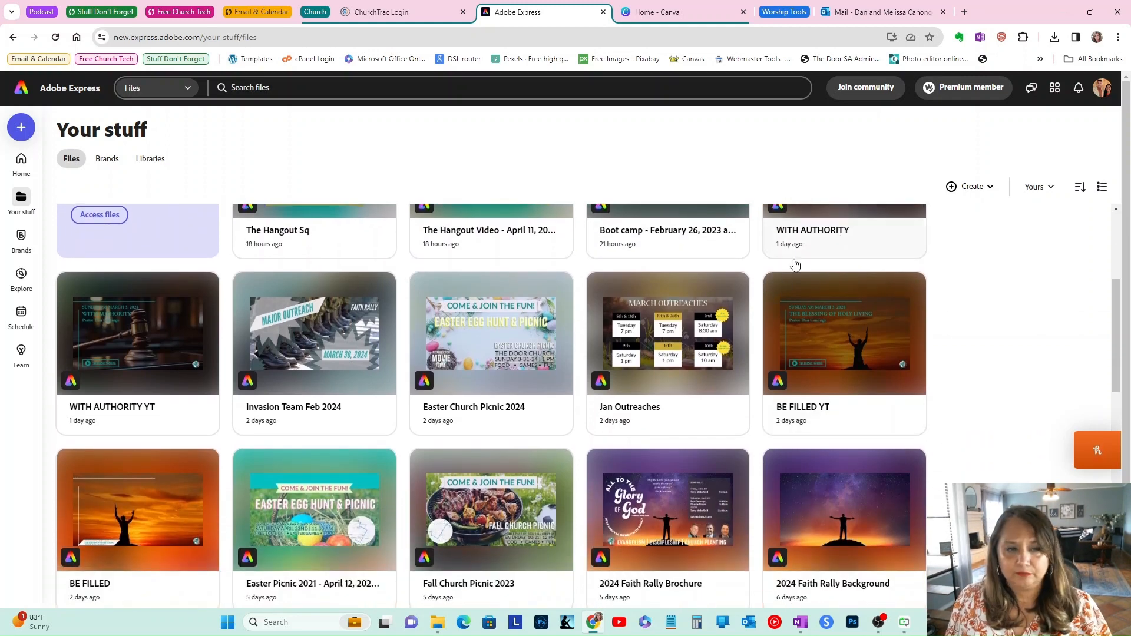
scroll(317, 348, down, 4)
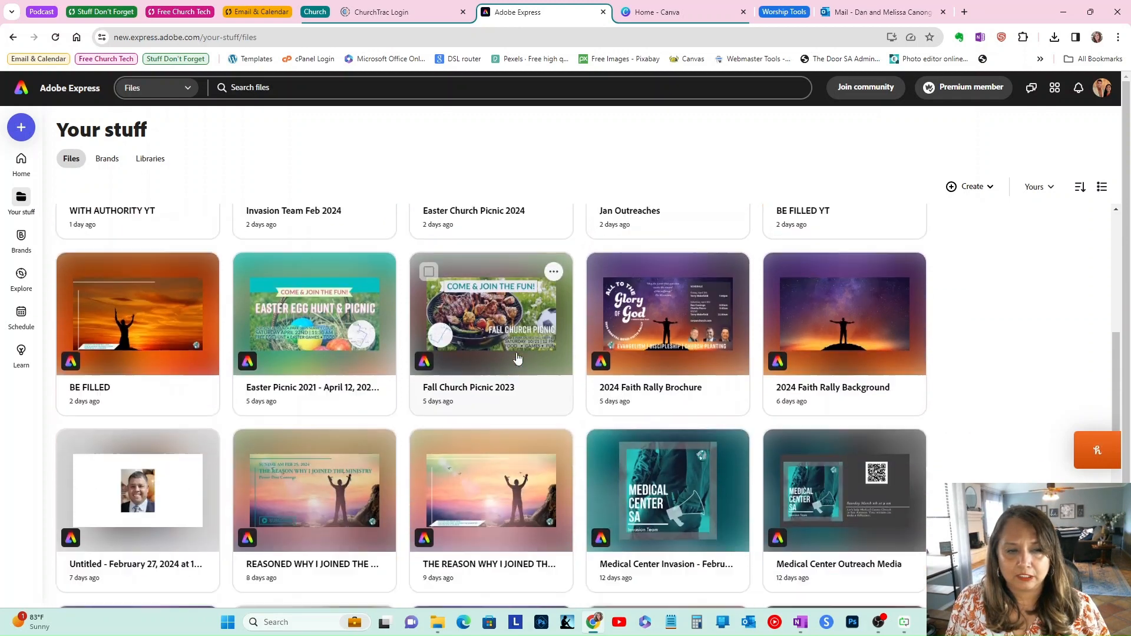
scroll(669, 292, down, 1)
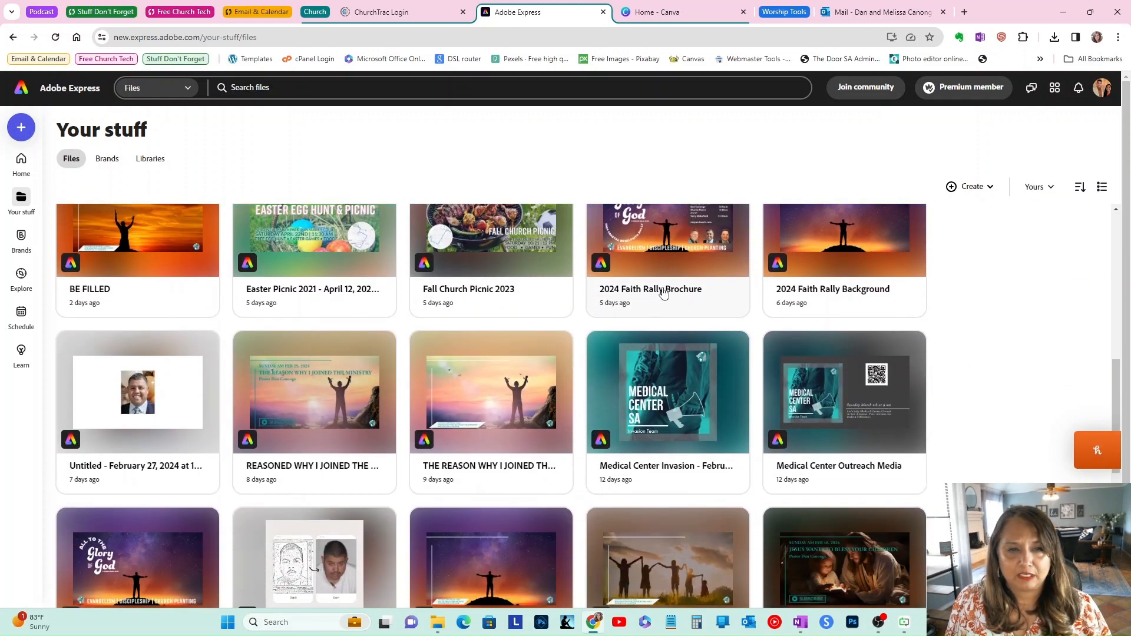
scroll(421, 272, down, 1)
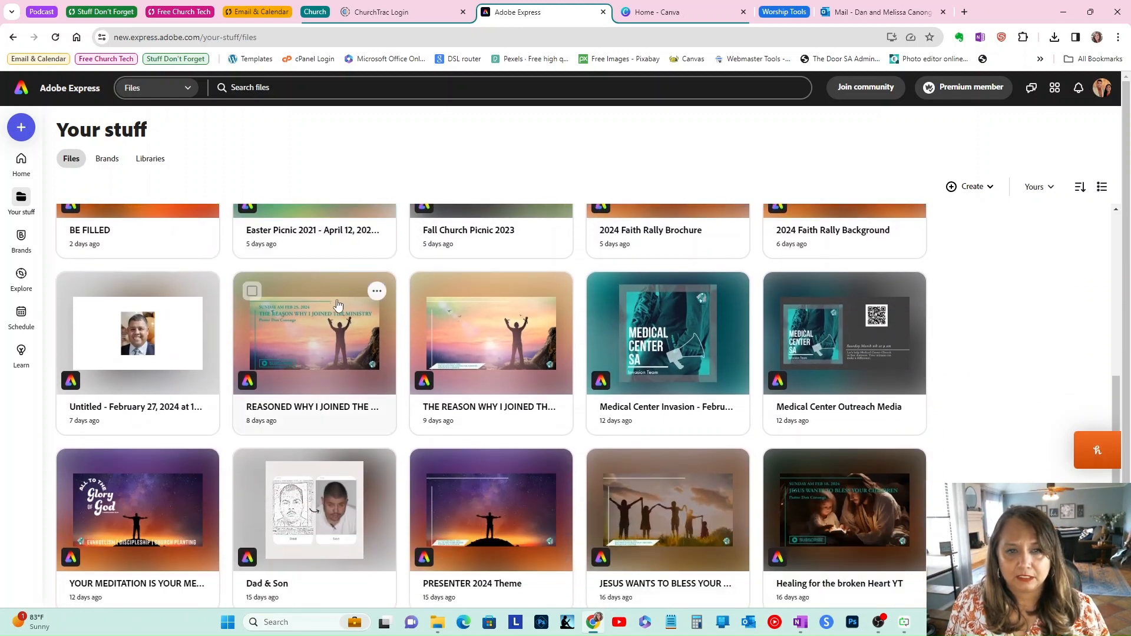
scroll(312, 354, down, 1)
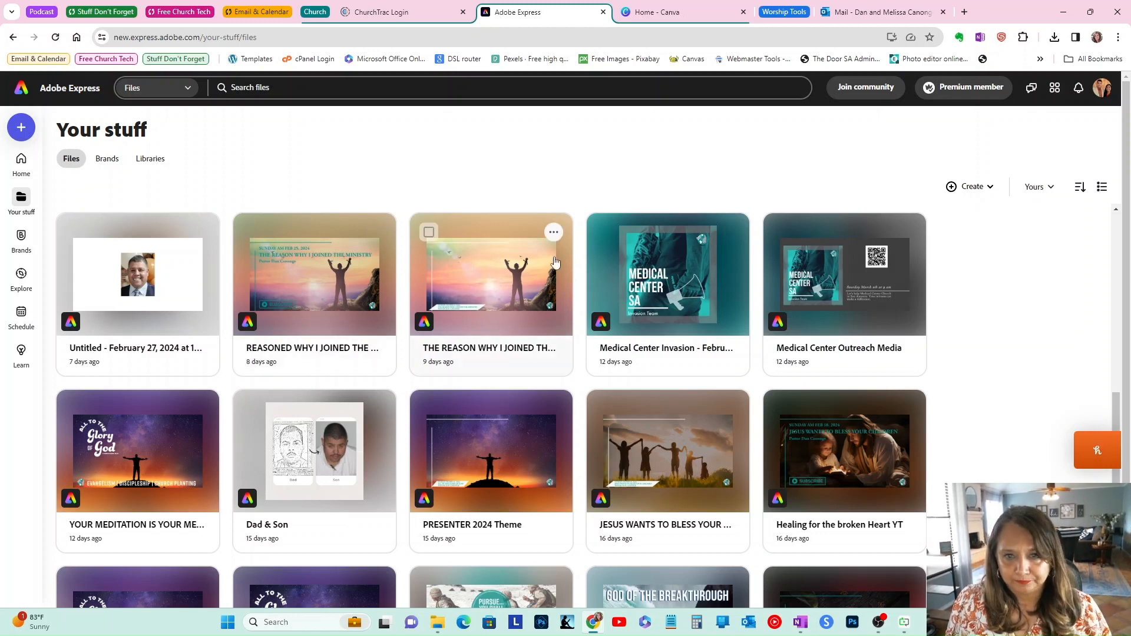
Step: Duplicate the "THE REASON WHY I JOINED THE MINISTRY" design and name the copy "Breaking Free Media"
click(554, 232)
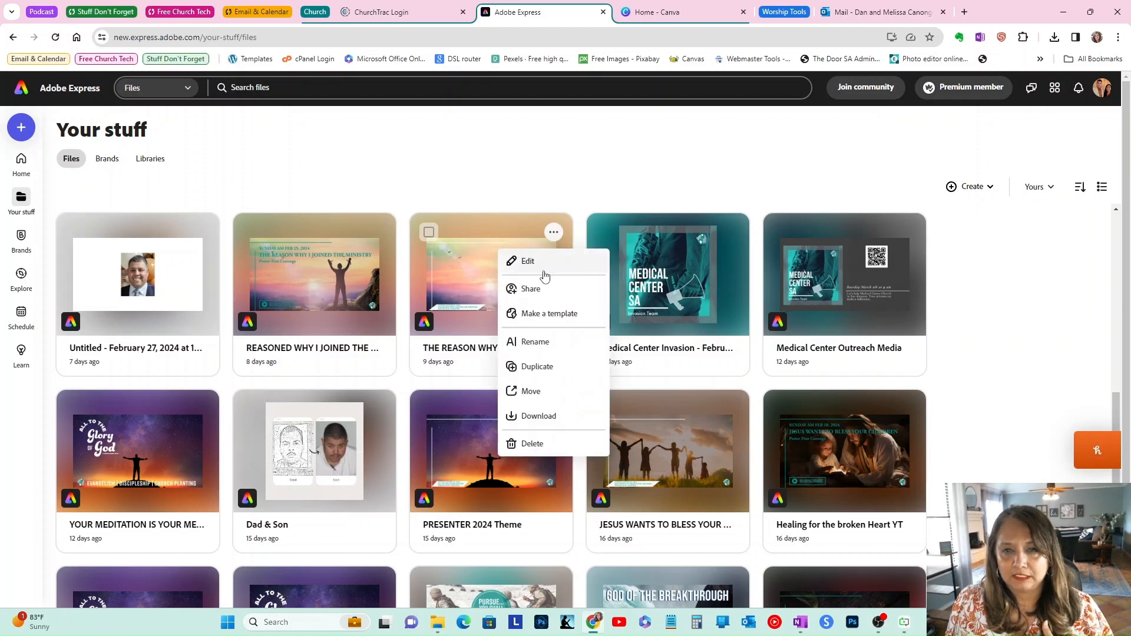
click(533, 366)
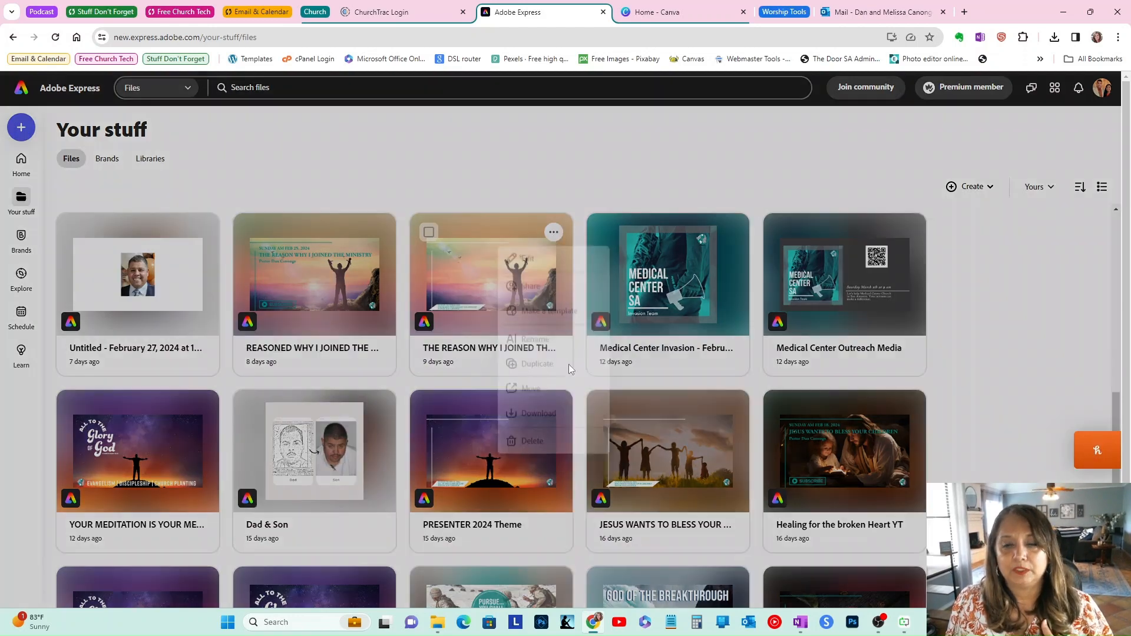
click(589, 340)
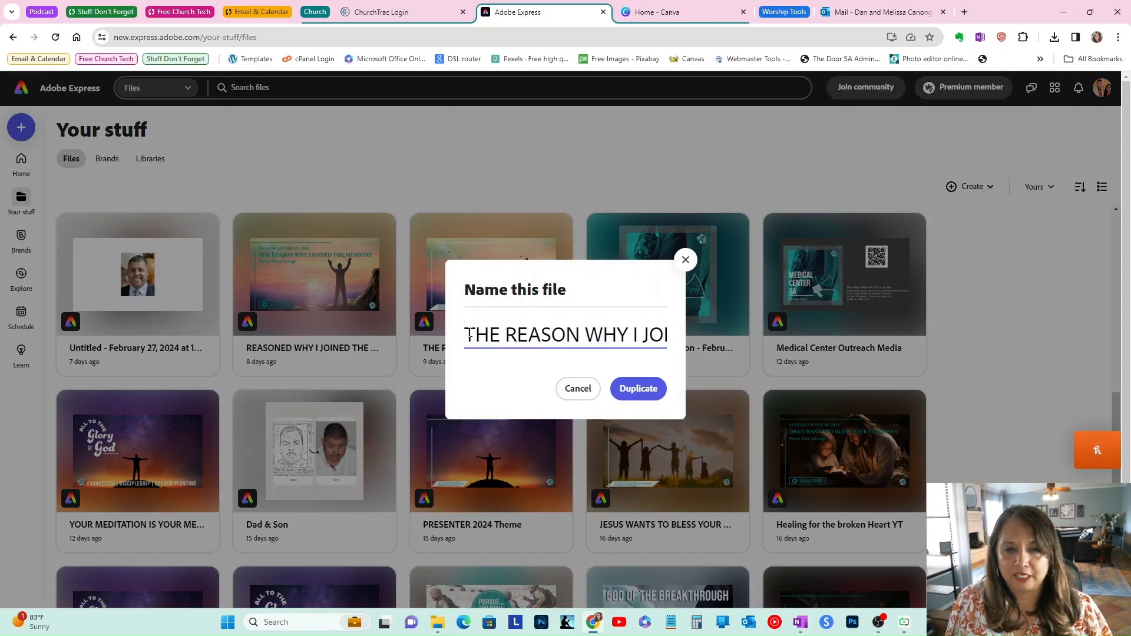
drag(469, 334, 633, 336)
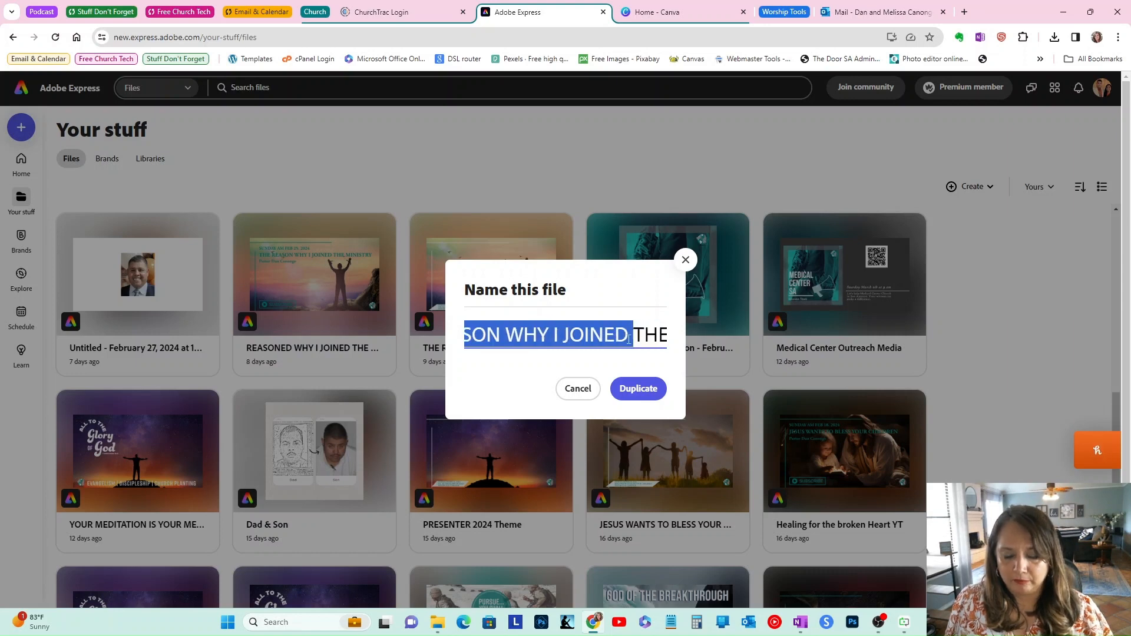
key(Delete)
key(Delete)
key(Delete)
key(Delete)
key(Delete)
key(Delete)
key(Delete)
key(Delete)
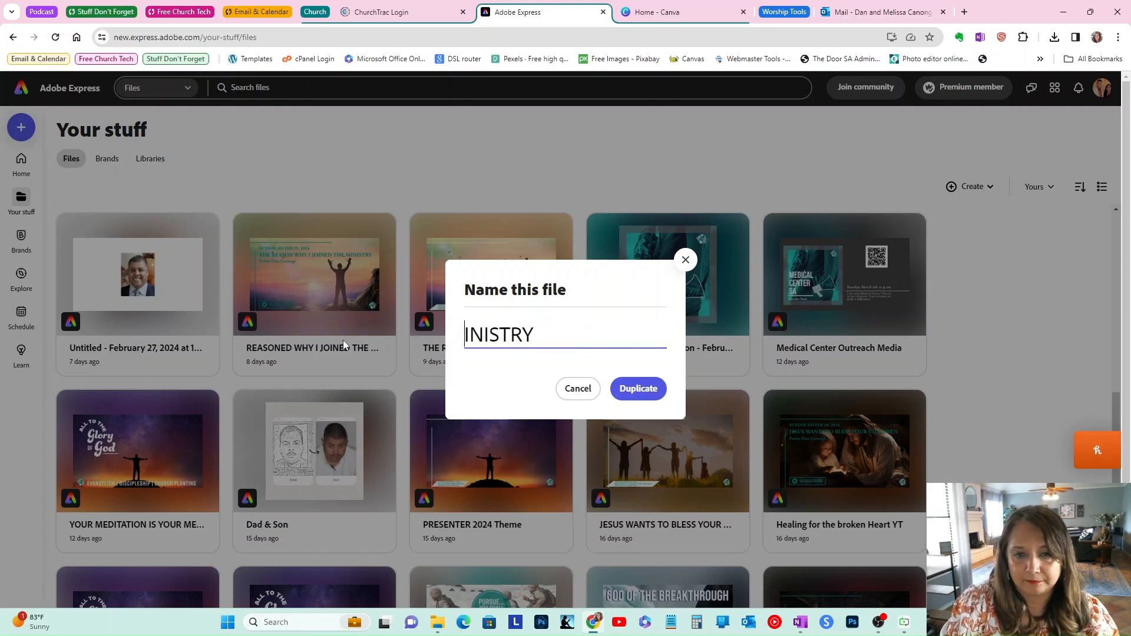
key(Delete)
key(Delete)
key(Delete)
key(Delete)
key(Delete)
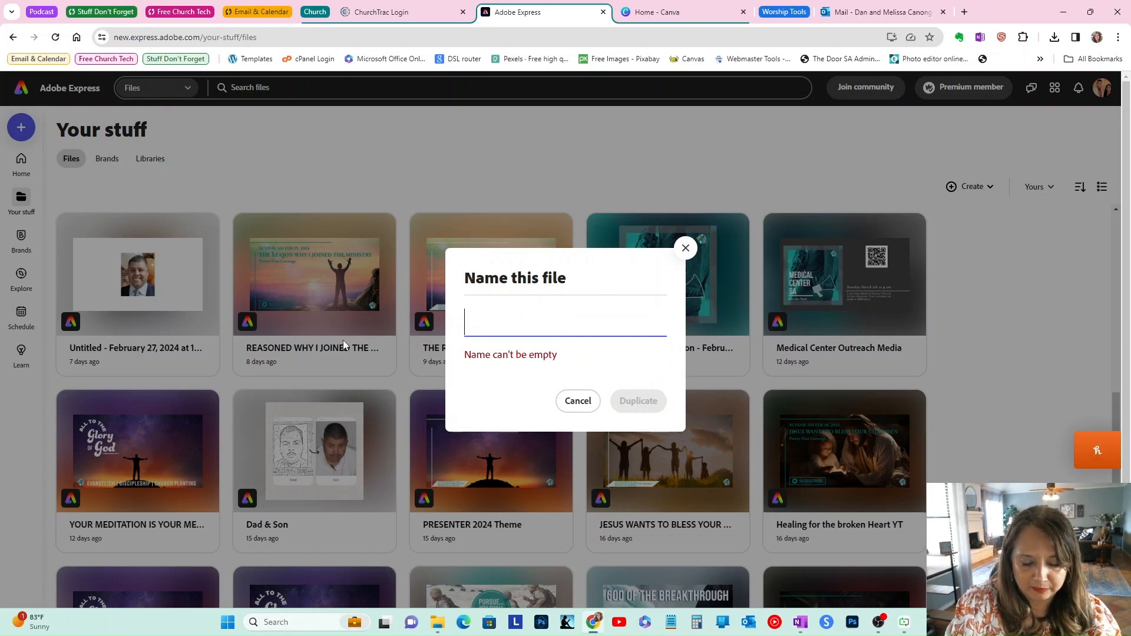
text(Breaking)
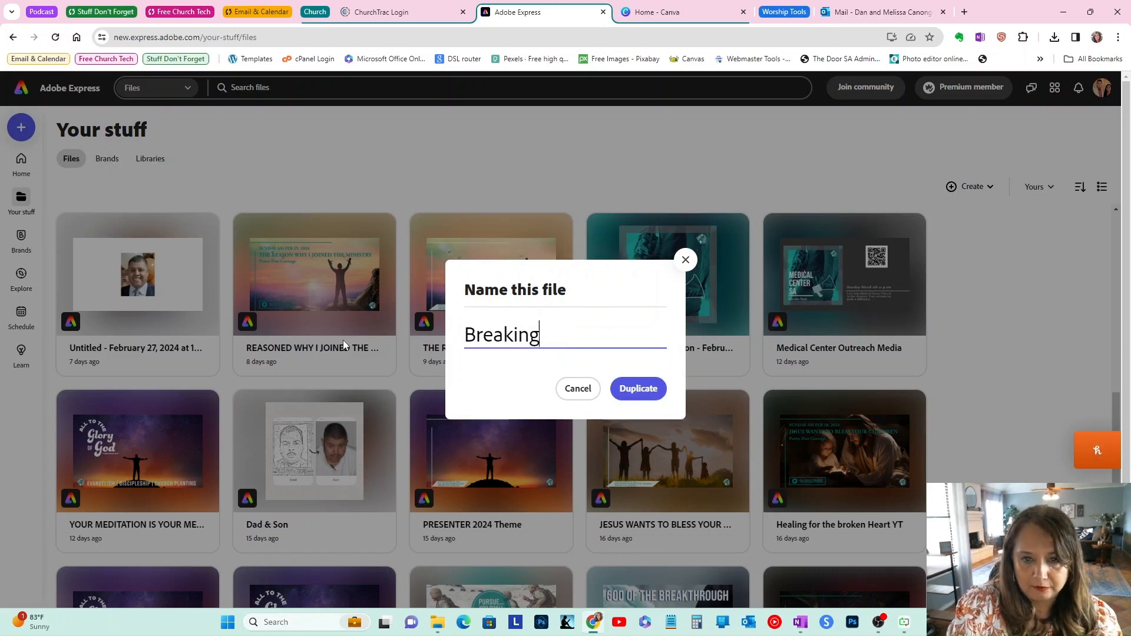
text( Free)
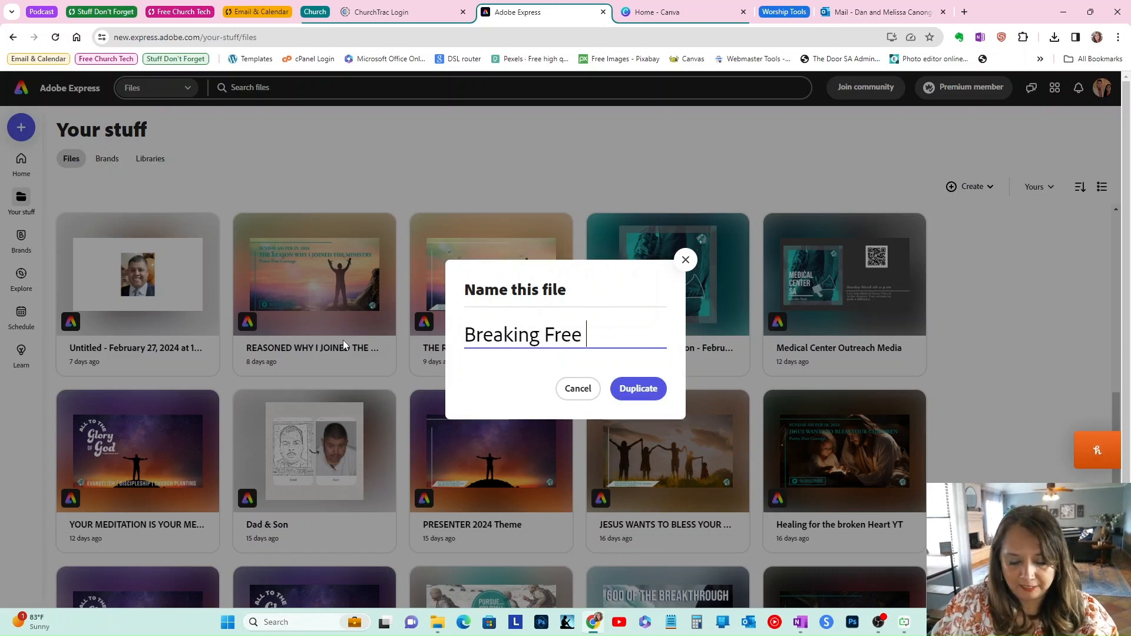
text( Med)
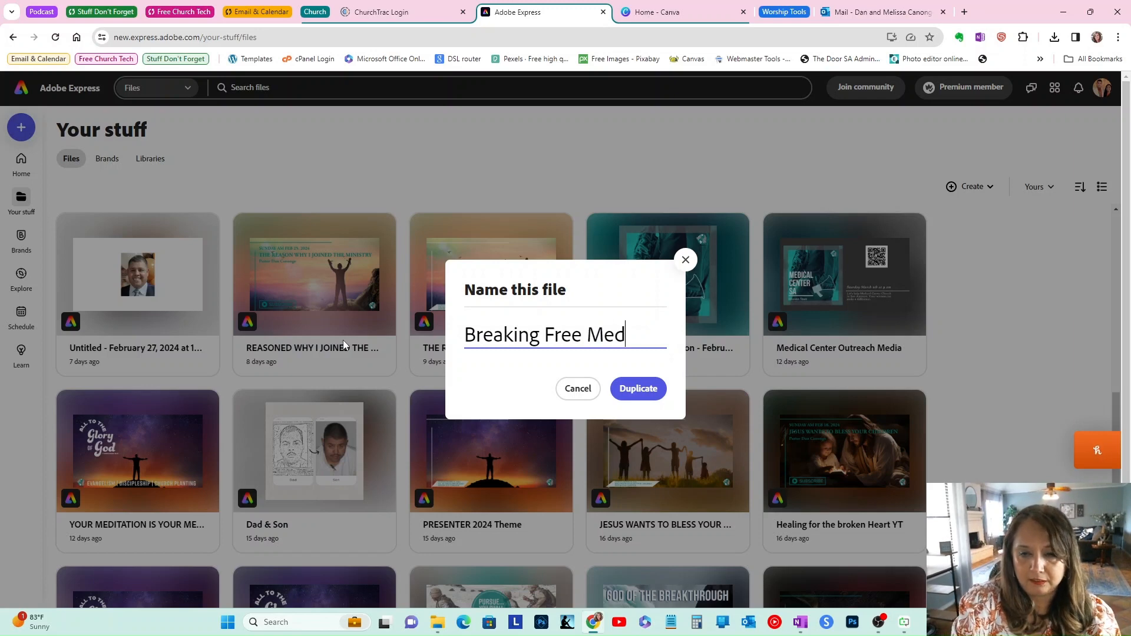
text(ia)
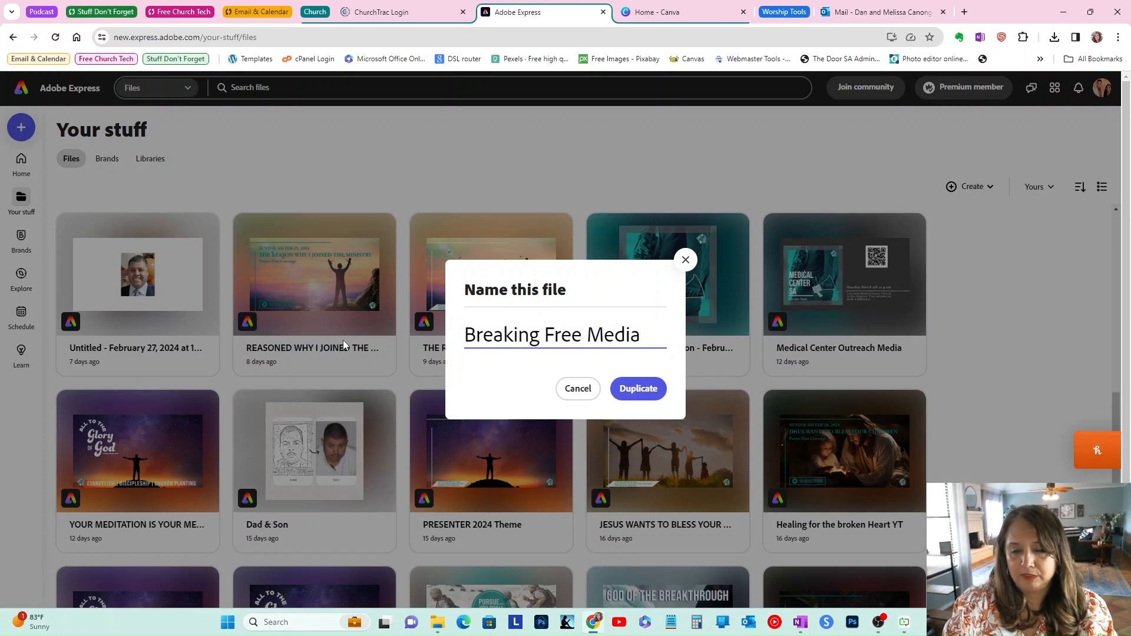
click(633, 389)
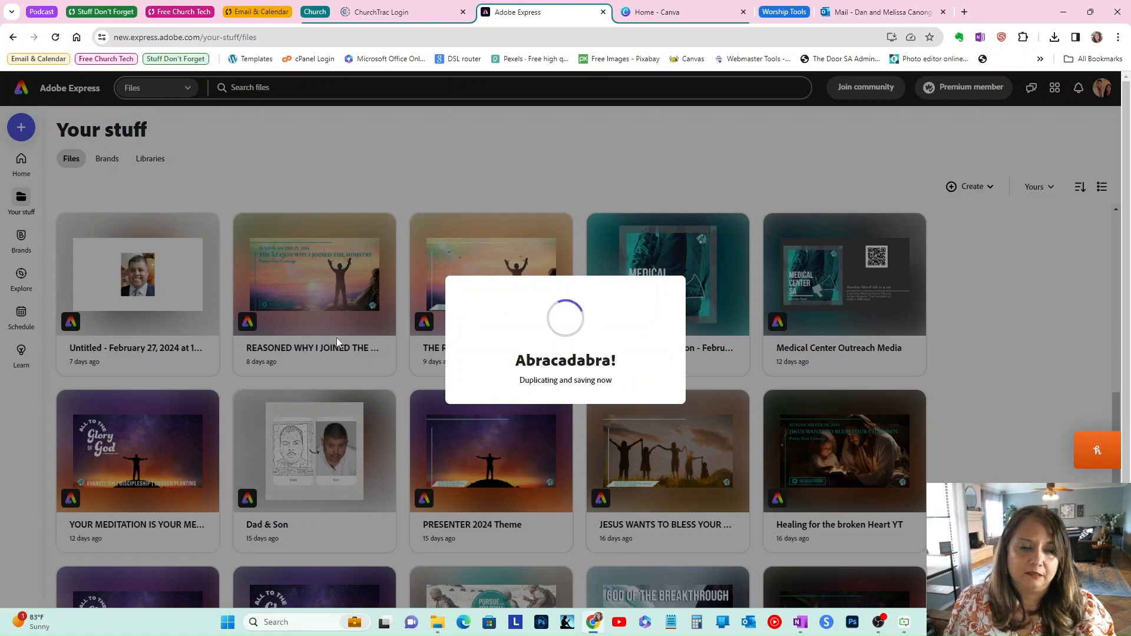
Step: Duplicate the "REASONED WHY I JOINED THE MINISTRY YT" design and name the copy "Breaking Free YT"
scroll(818, 342, down, 3)
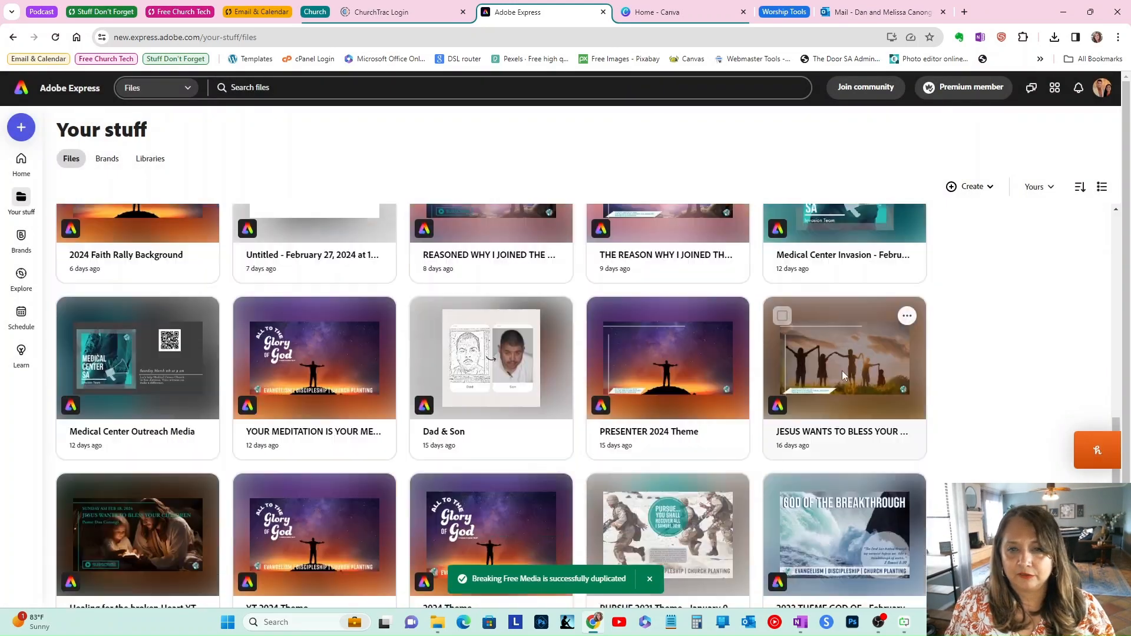
scroll(639, 367, up, 4)
click(553, 293)
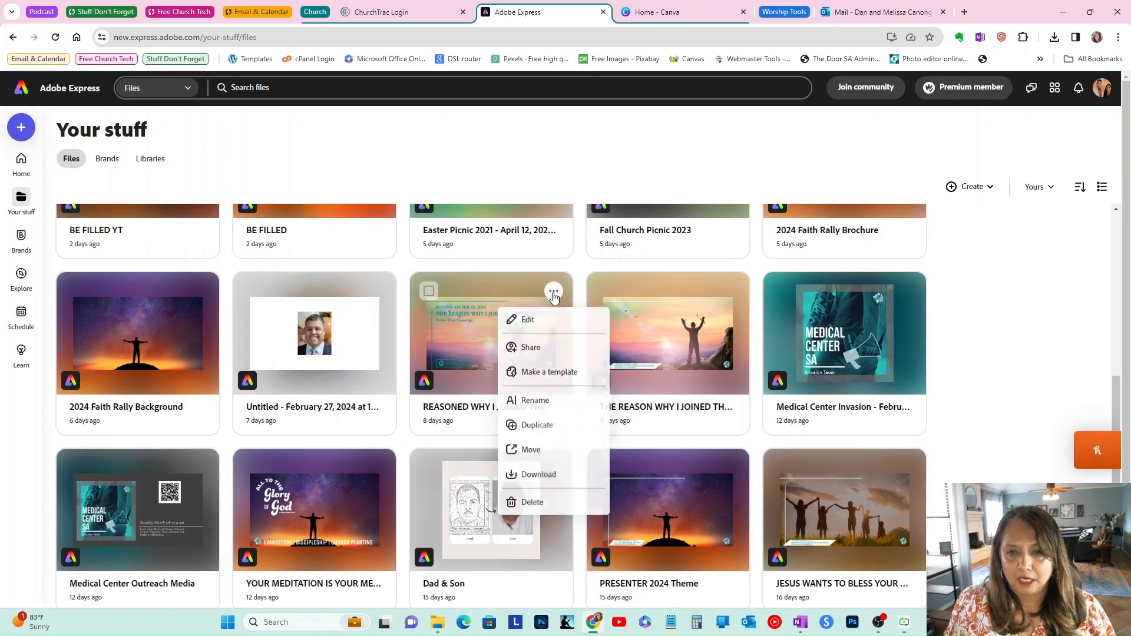
click(543, 433)
click(550, 334)
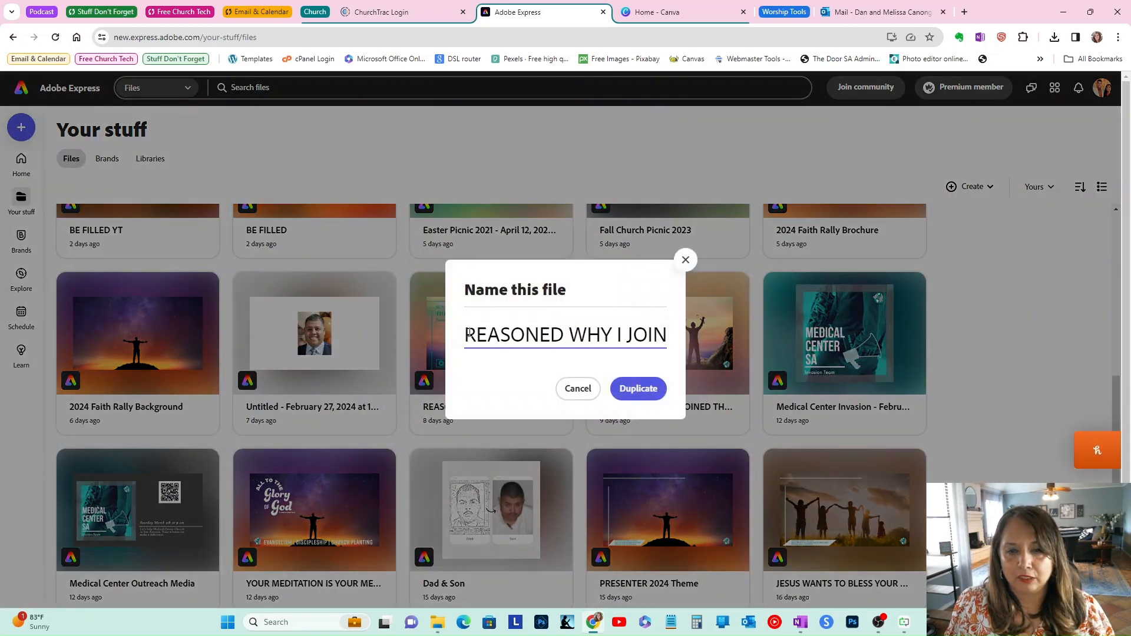
drag(469, 333, 635, 336)
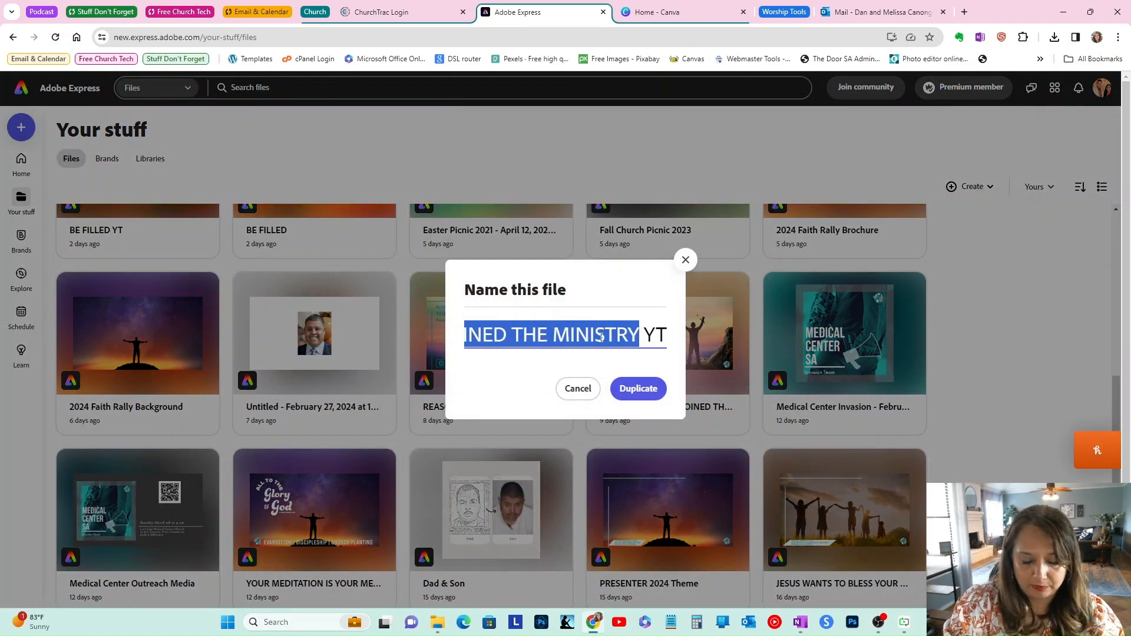
text(Breaking F)
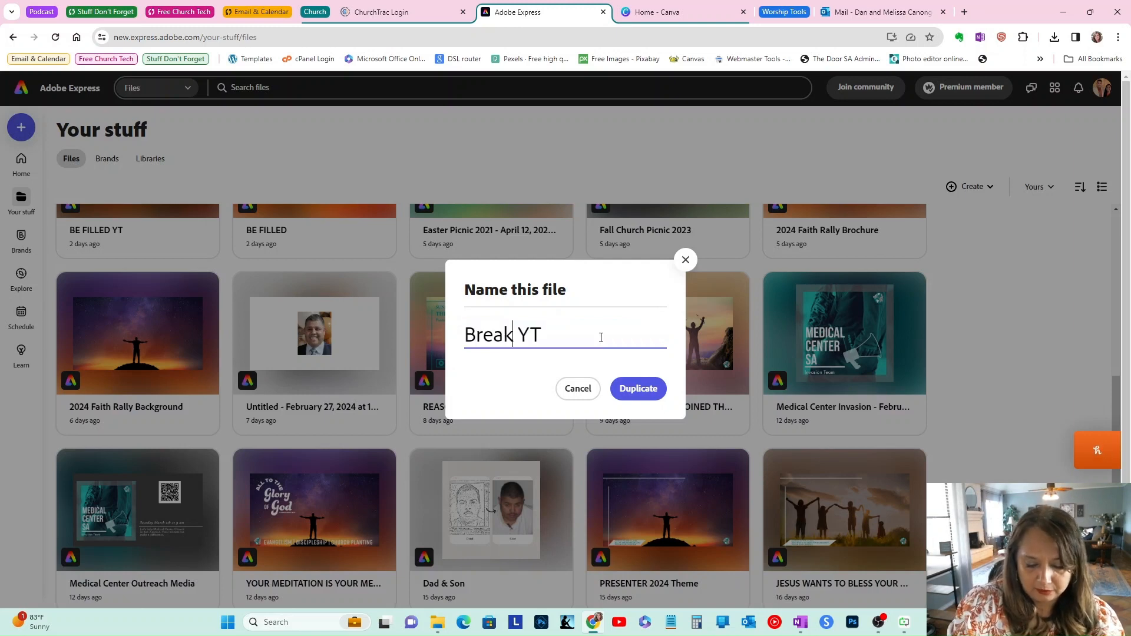
text(ree)
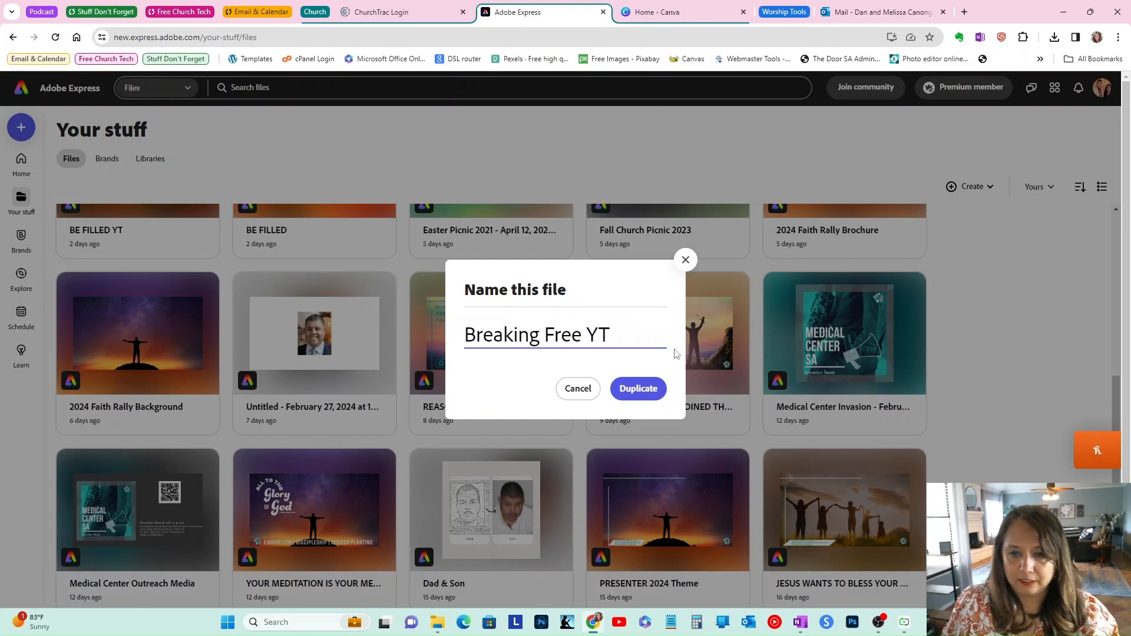
click(641, 390)
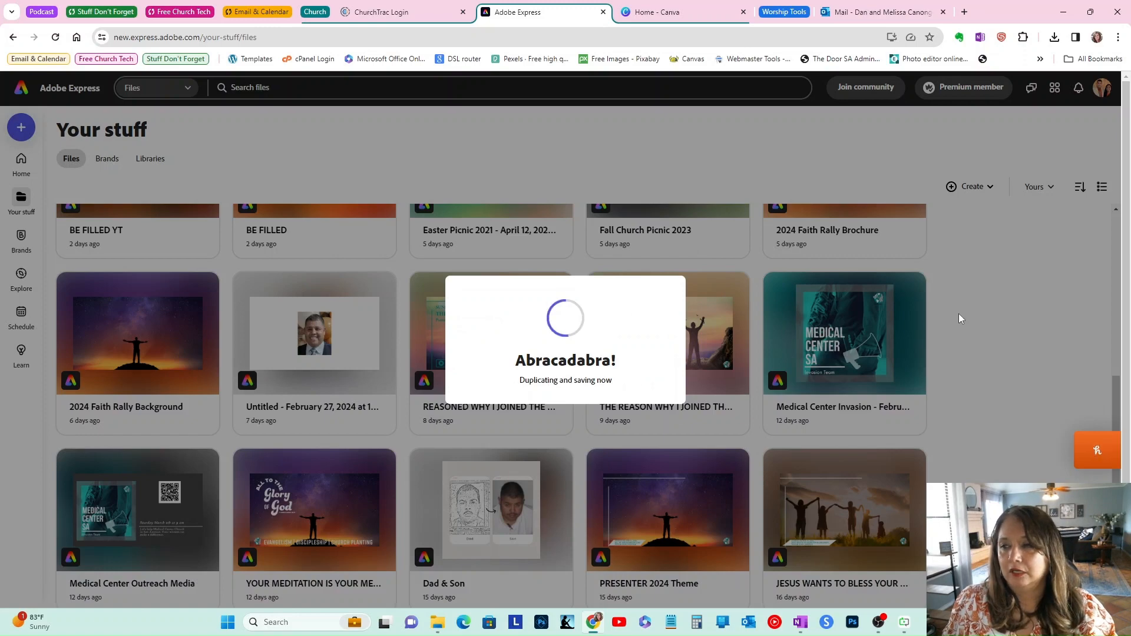
Step: Open the Breaking Free Media design in the editor
scroll(966, 324, up, 10)
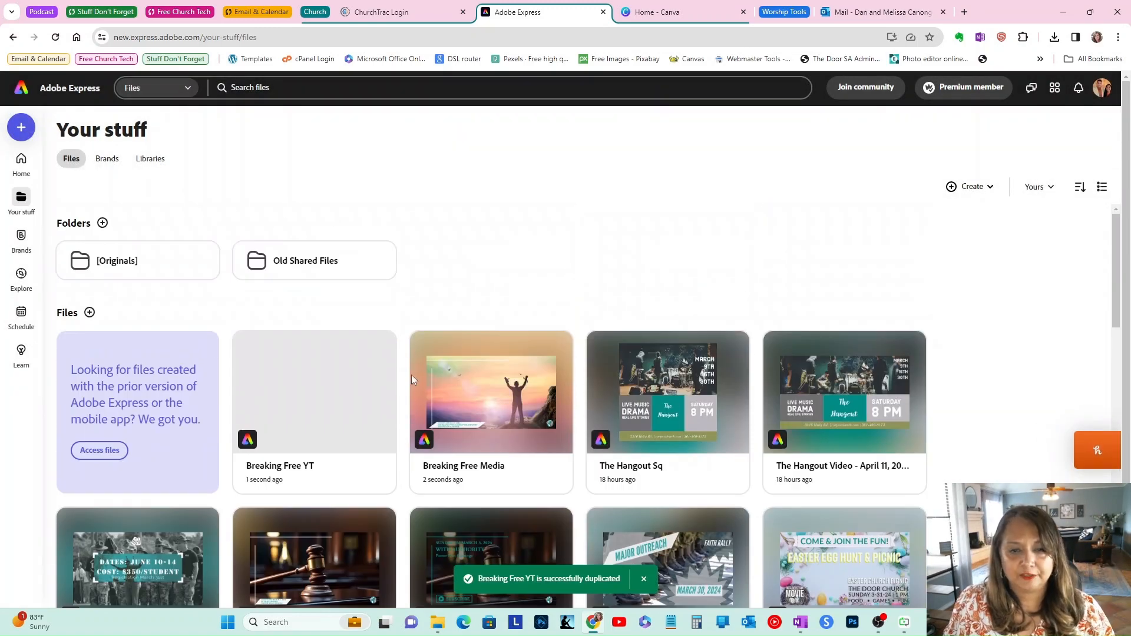
click(510, 395)
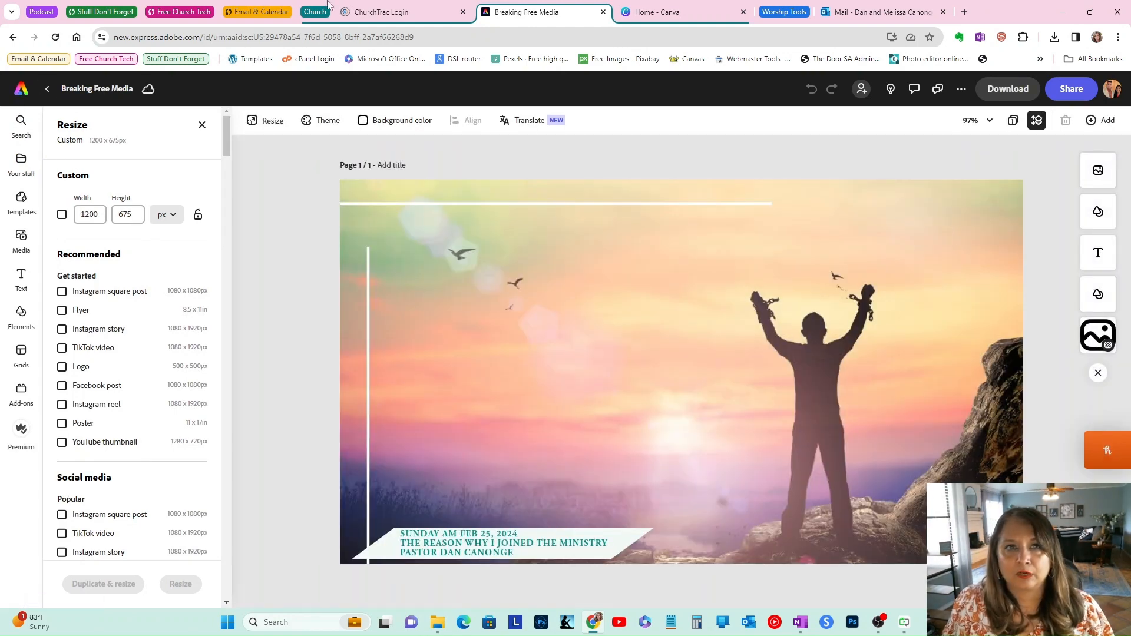
Step: Browse the recent designs in the Canva tab, then return to the Breaking Free Media editor
click(664, 14)
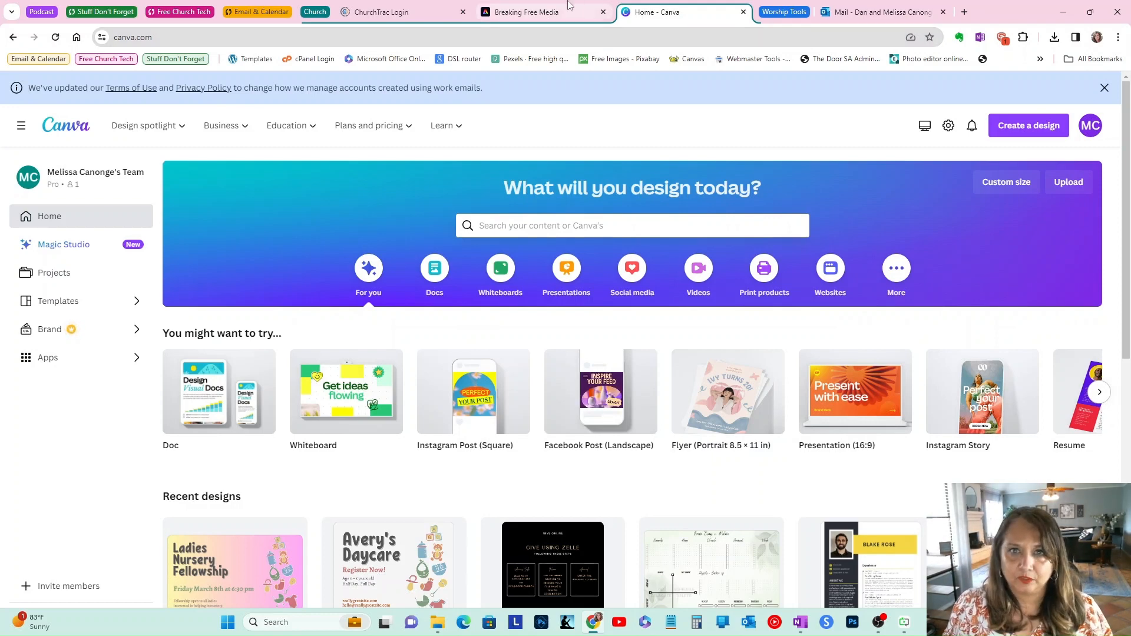
scroll(353, 382, down, 4)
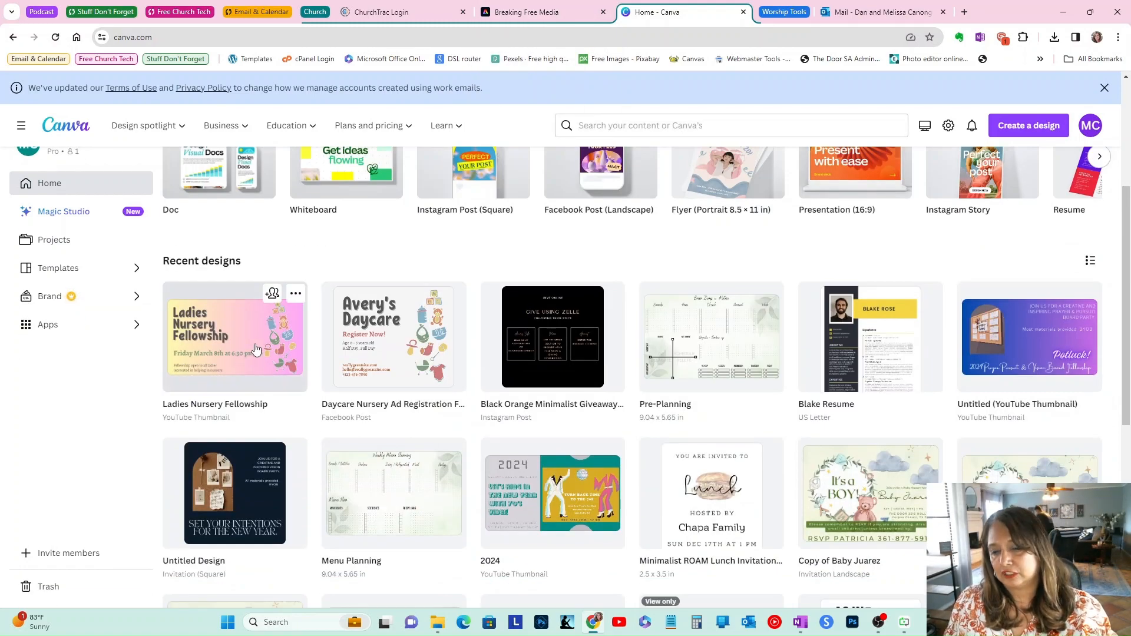
scroll(658, 318, up, 4)
scroll(662, 271, down, 7)
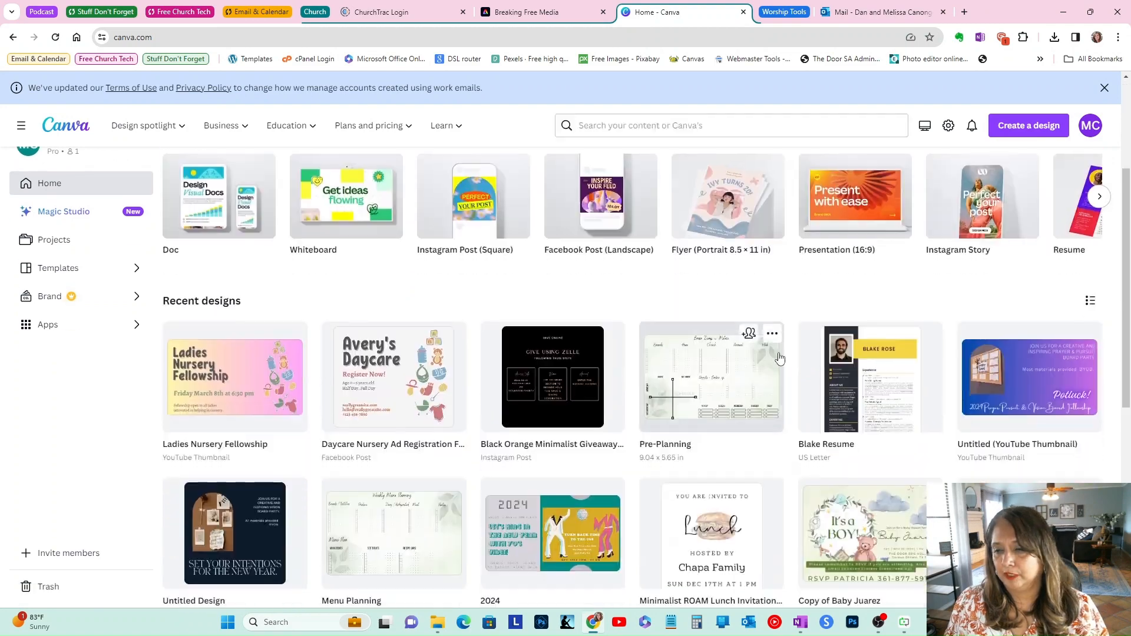
scroll(872, 337, up, 7)
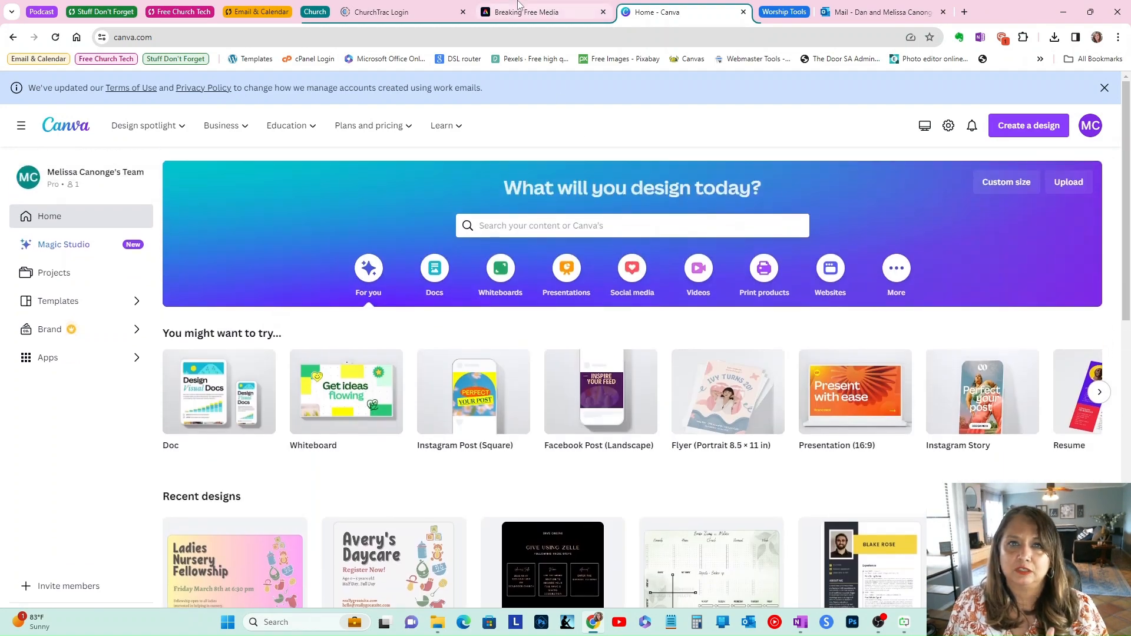
click(542, 12)
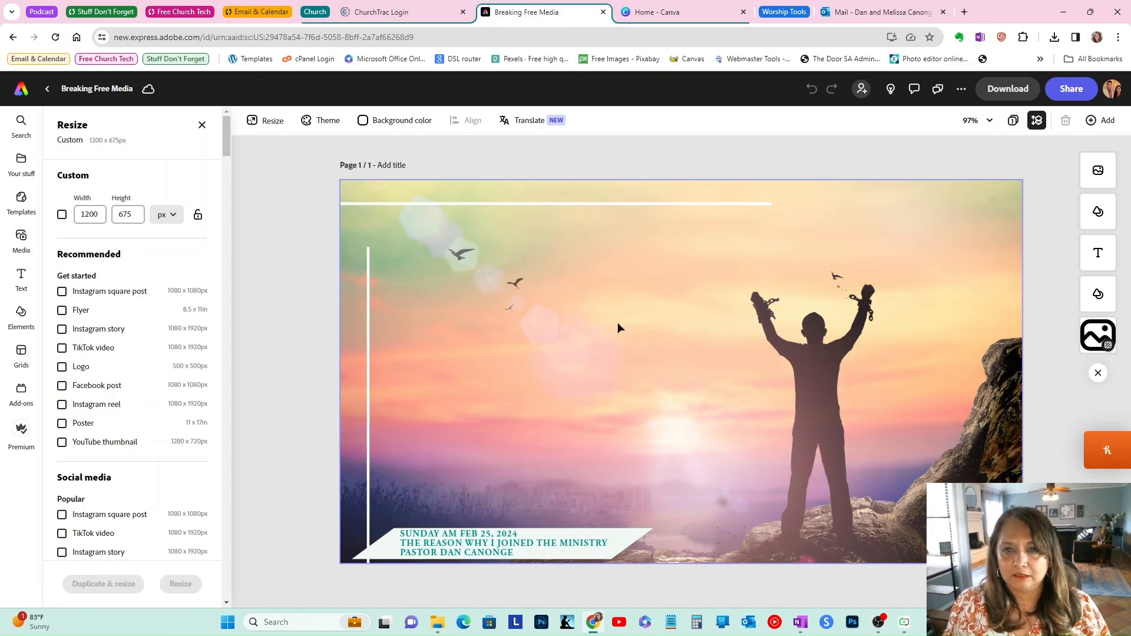
Step: Replace the background image with a "Breaking free" stock photo of broken chains and birds over a sunset city skyline
click(609, 348)
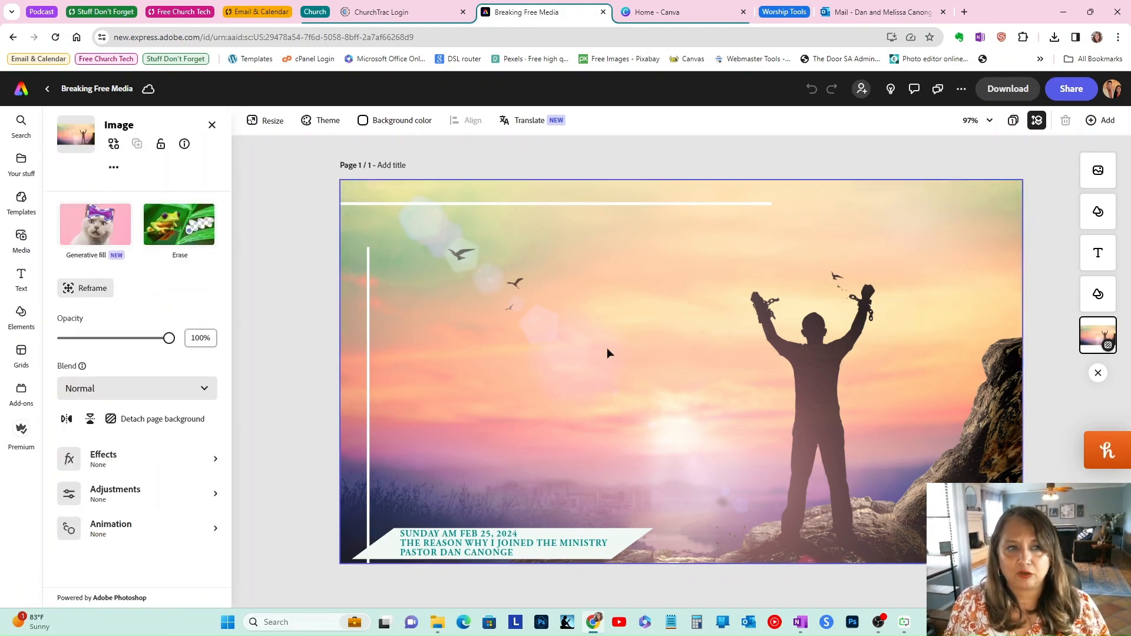
click(114, 145)
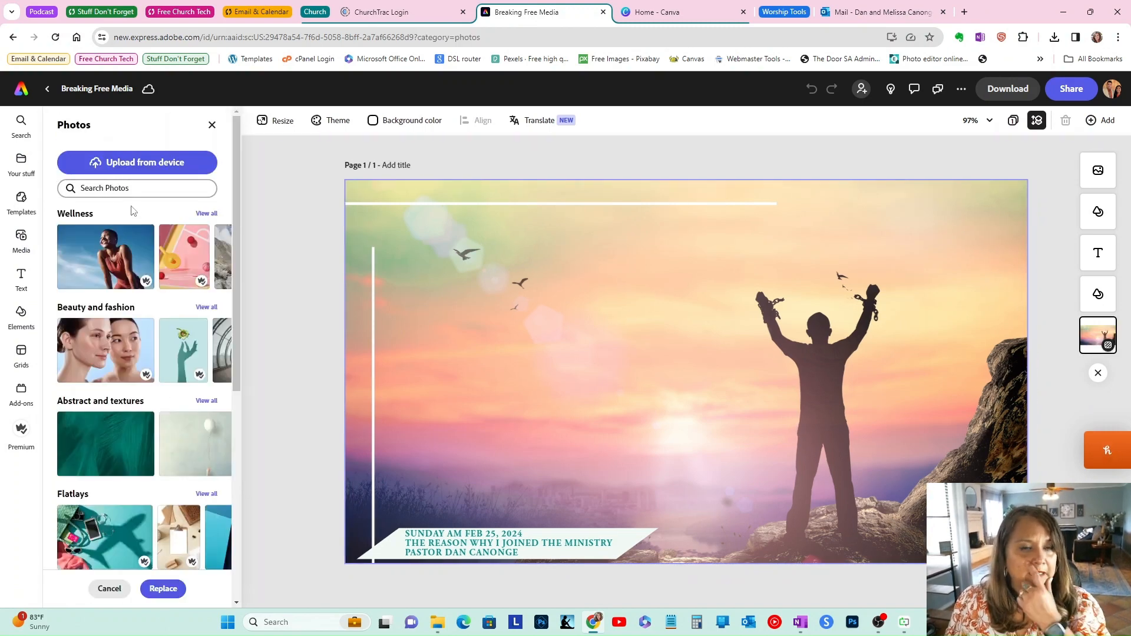
click(152, 186)
text(B)
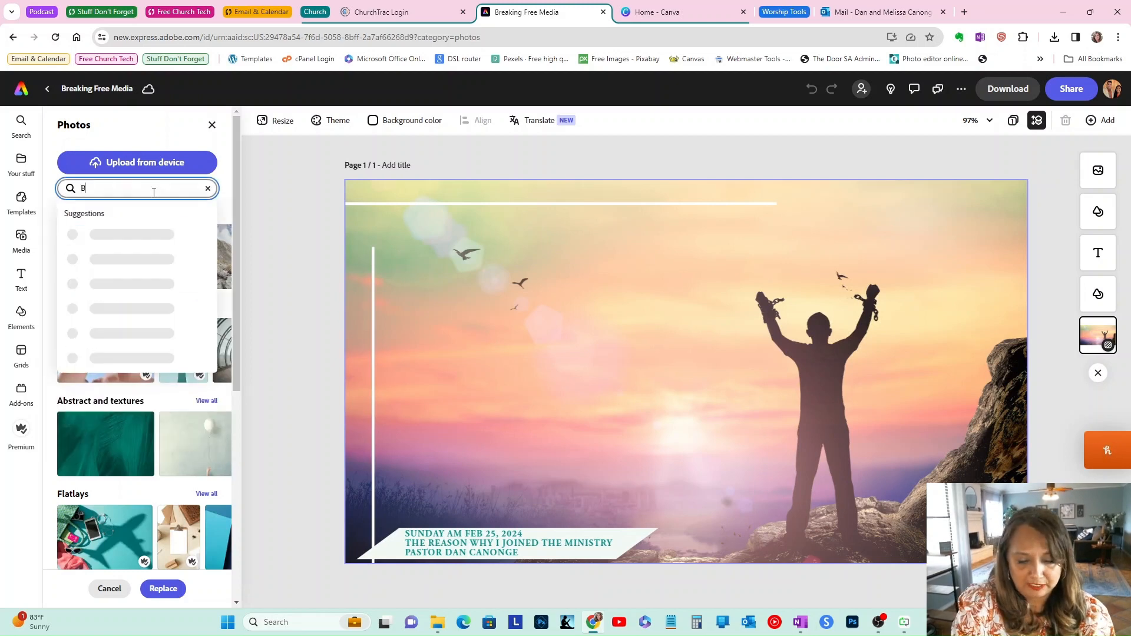
text(reaking fr)
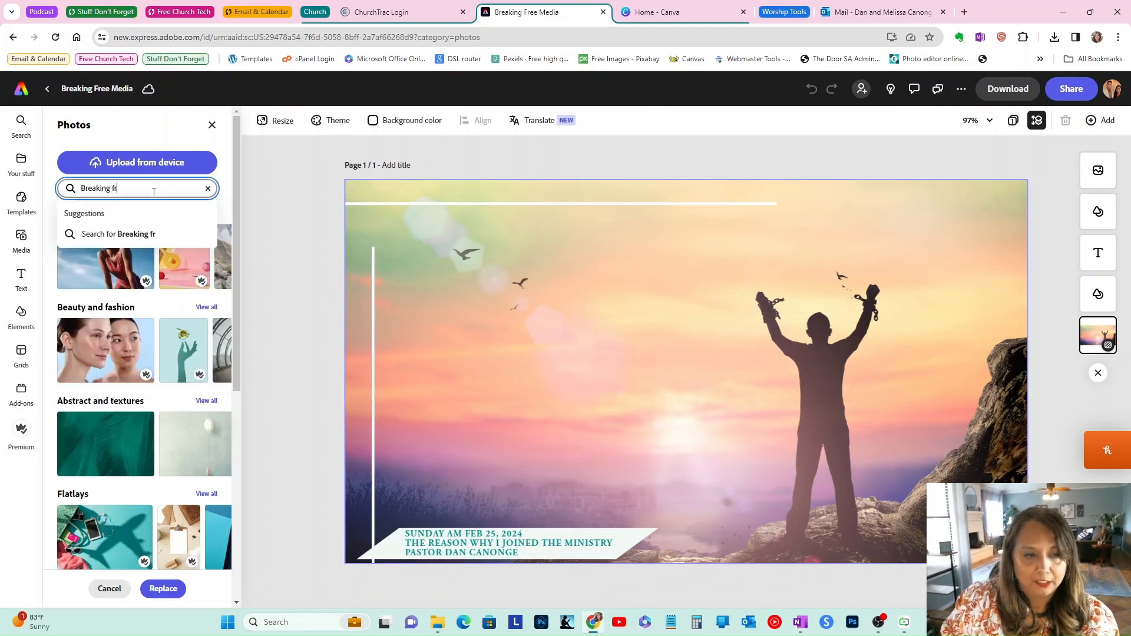
text(ee)
key(Return)
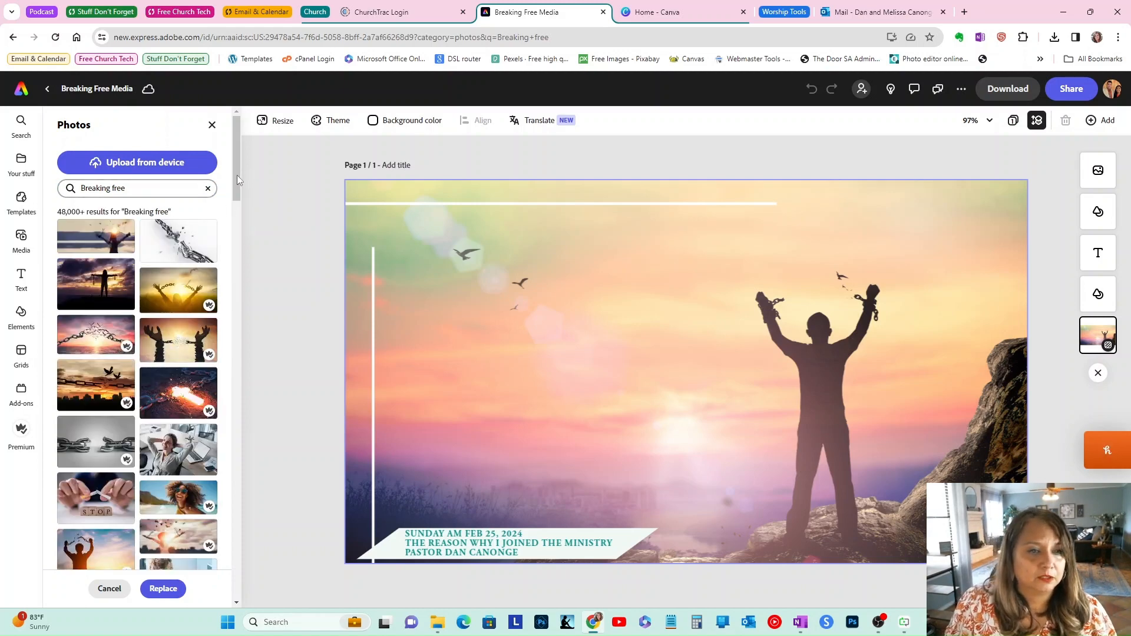
scroll(238, 200, down, 2)
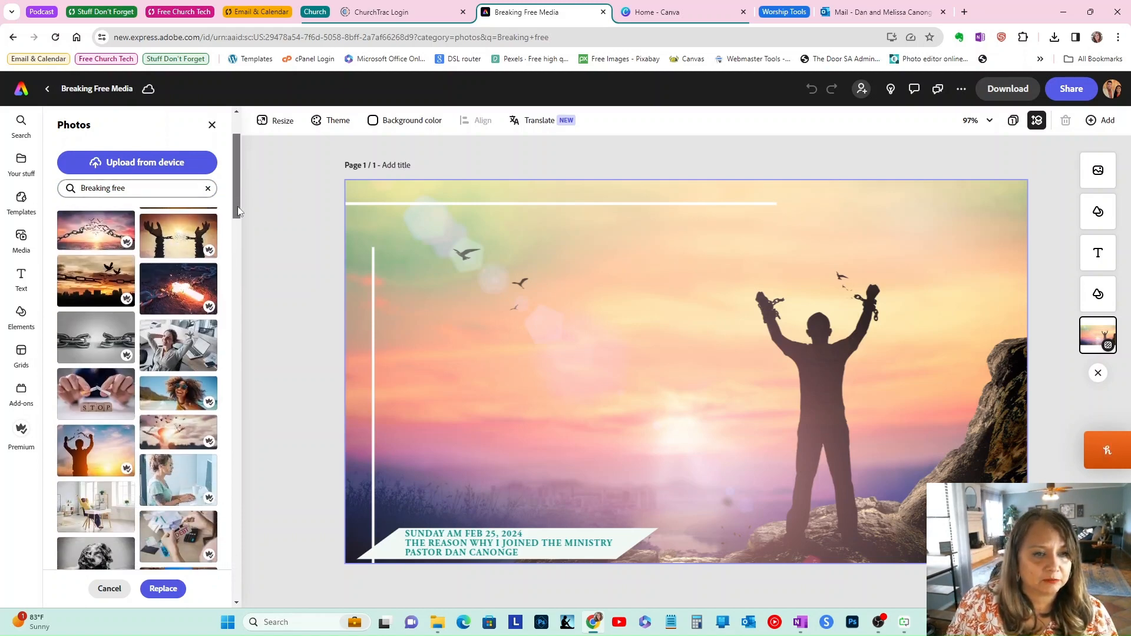
scroll(238, 212, down, 3)
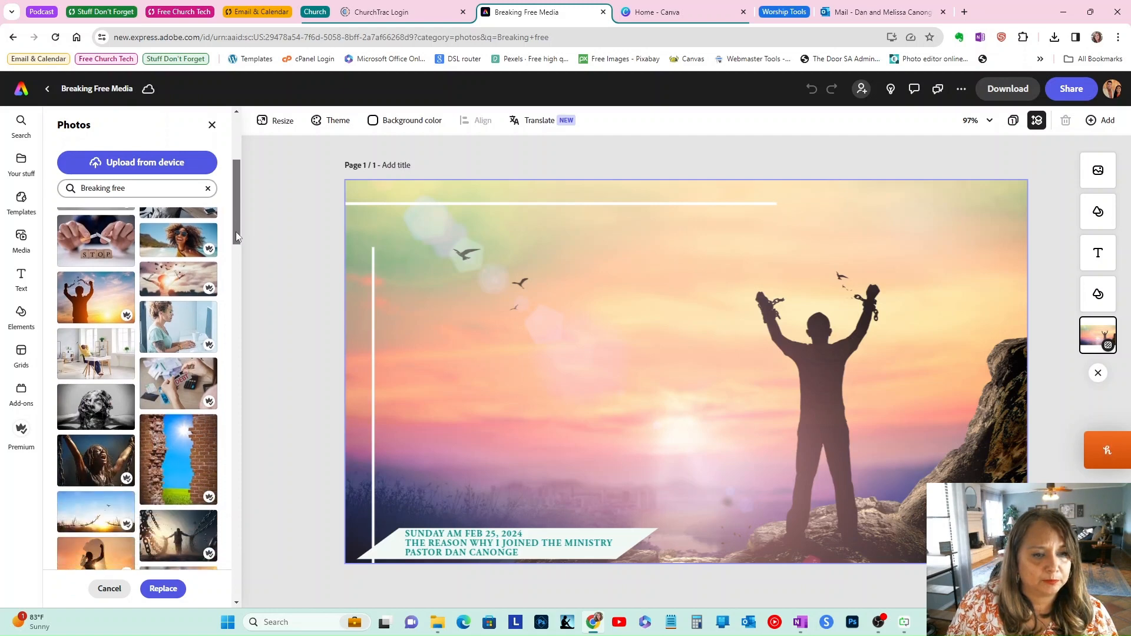
drag(236, 233, 237, 186)
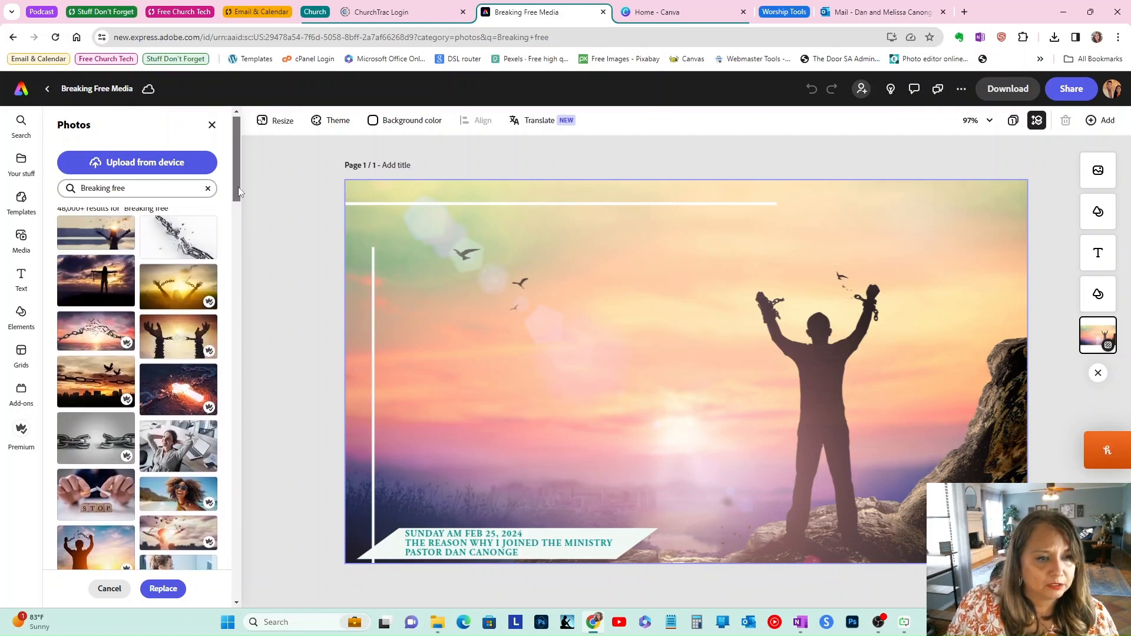
click(97, 386)
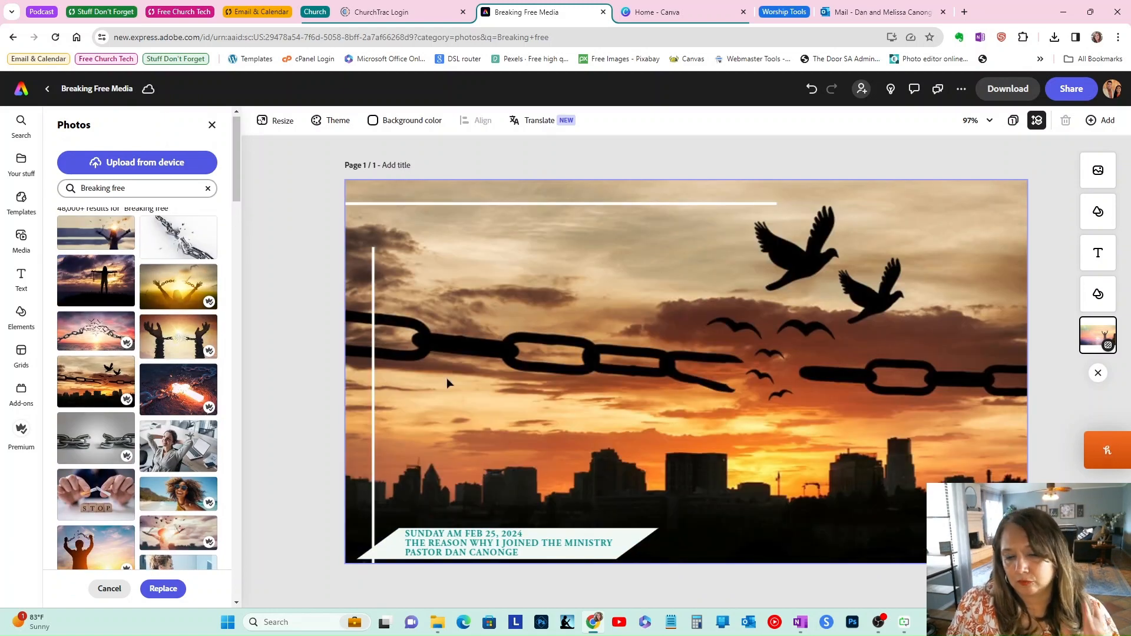
Step: Download the Breaking Free Media design as a JPG image into the Downloads folder
click(511, 533)
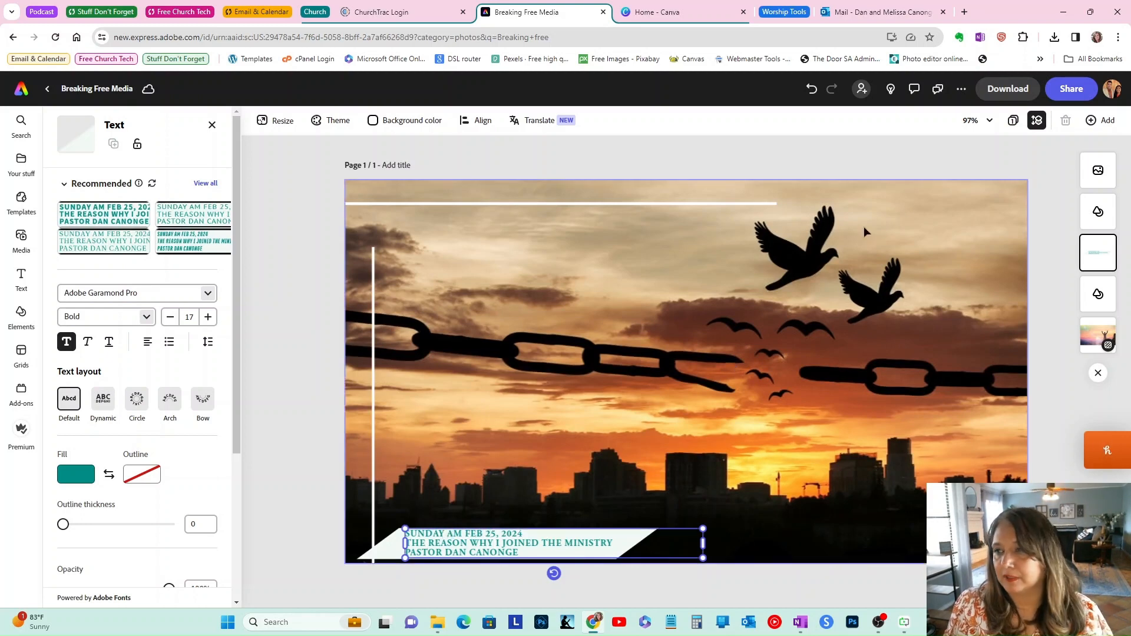
click(1007, 89)
click(961, 171)
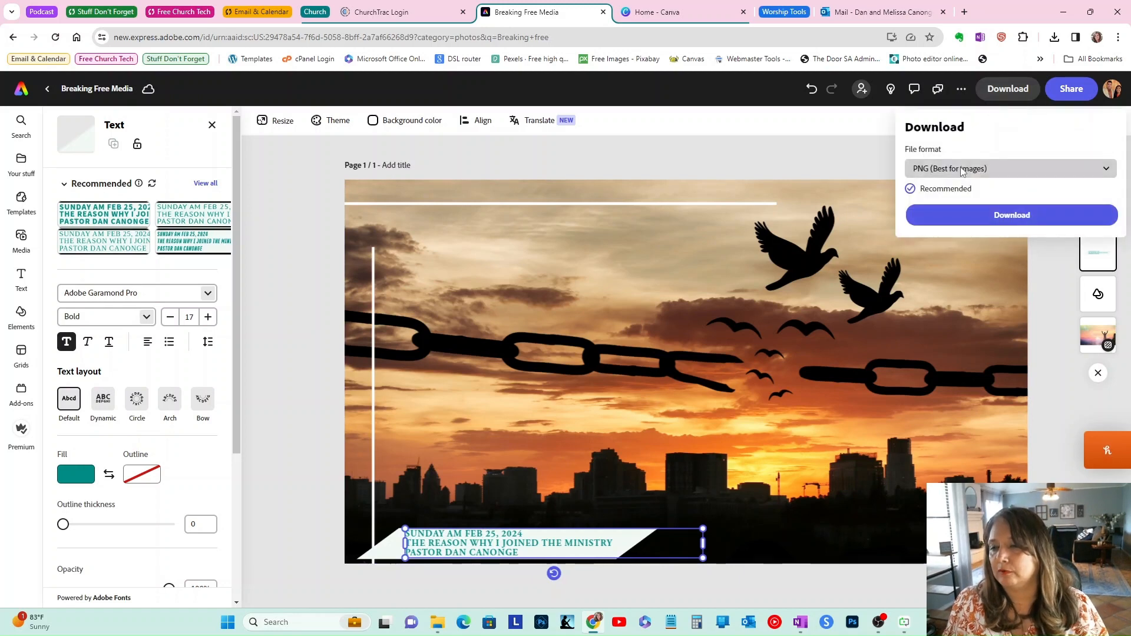
click(950, 211)
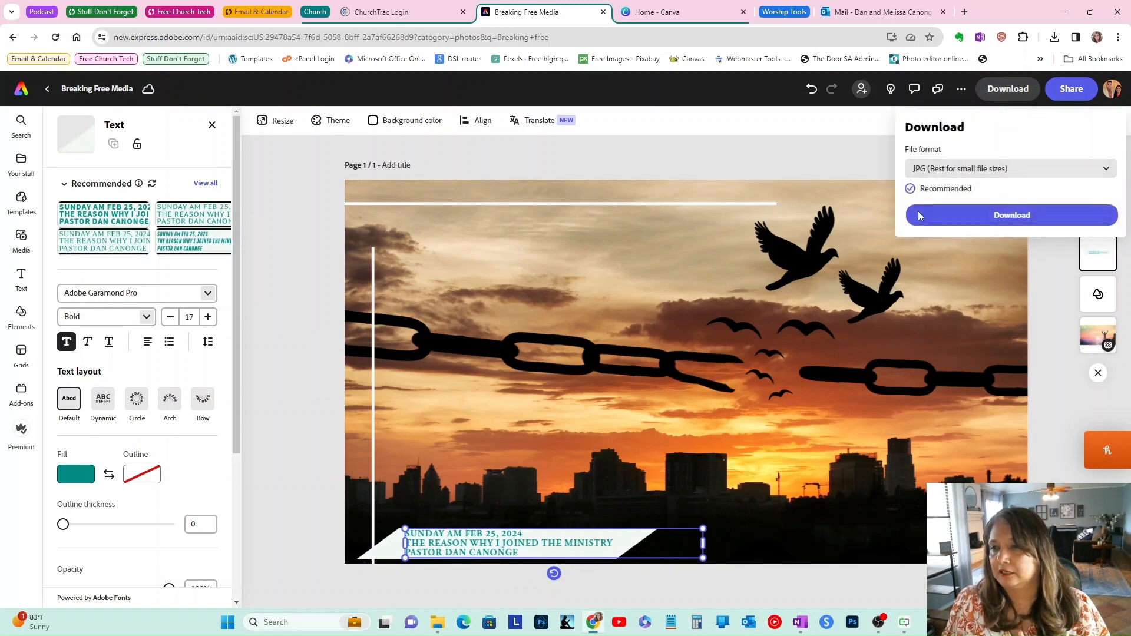
click(964, 207)
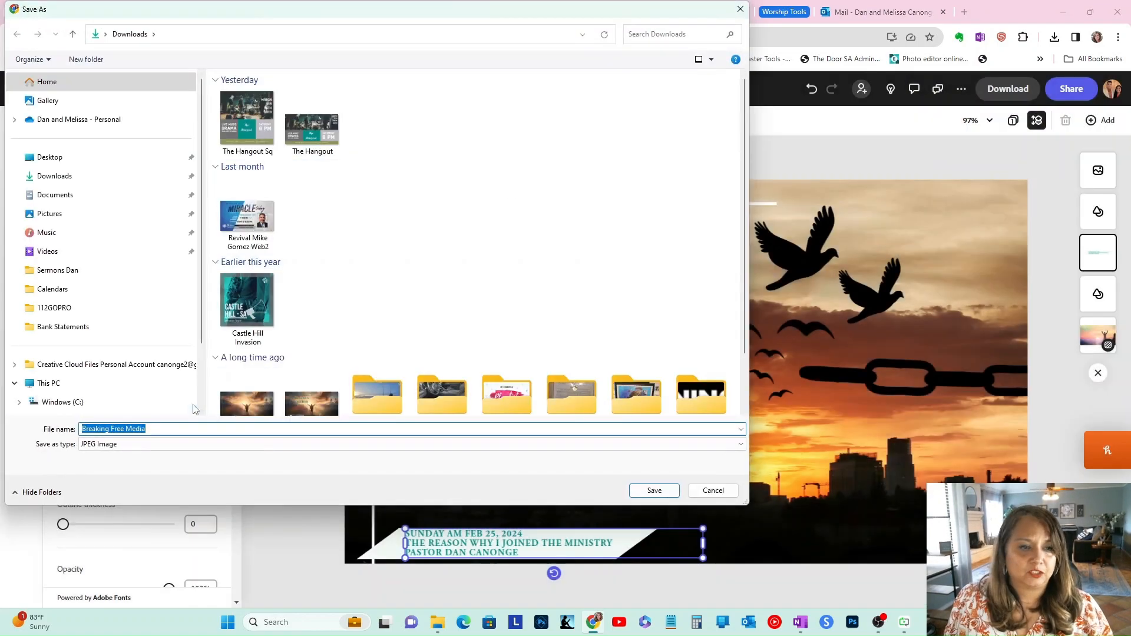
click(639, 492)
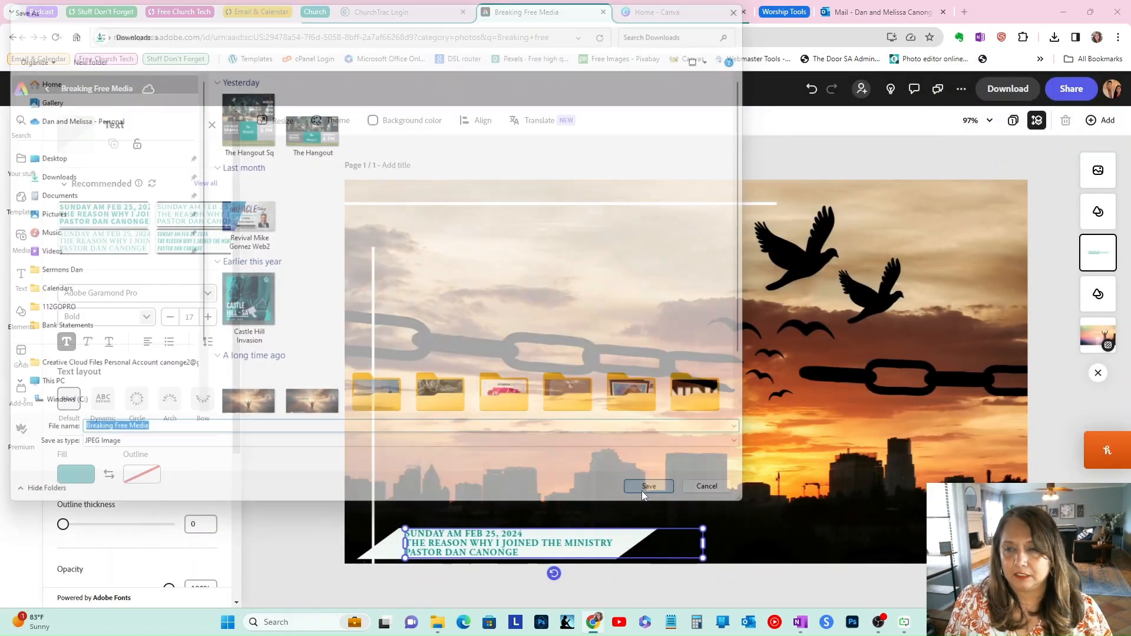
Step: Open the TinyJPG website in a new browser tab
click(965, 11)
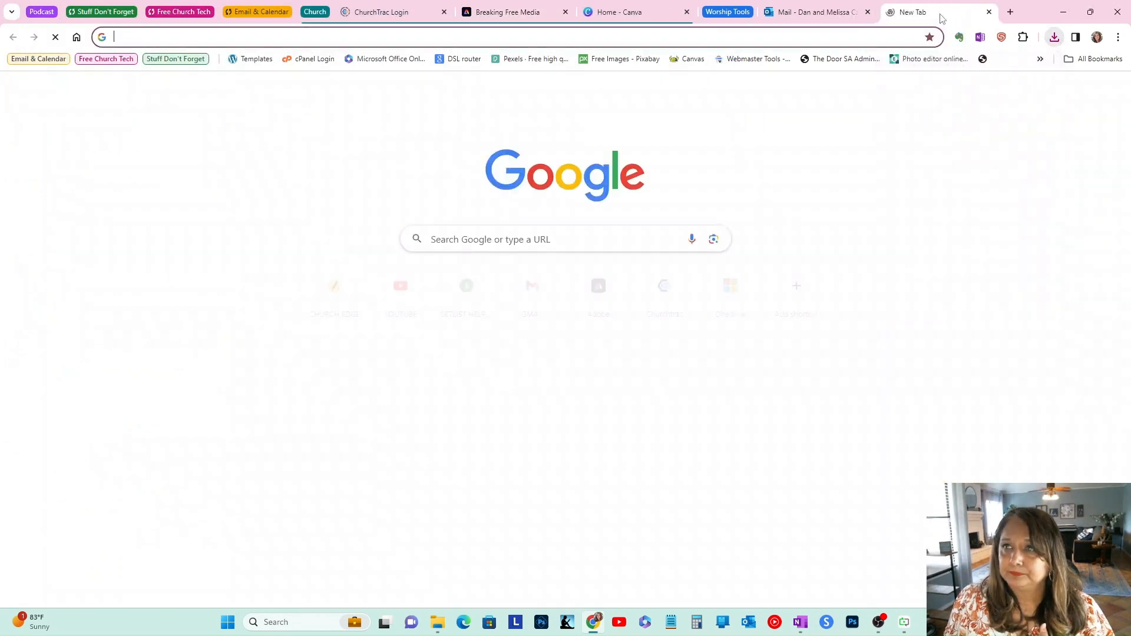
drag(919, 12, 625, 13)
click(623, 39)
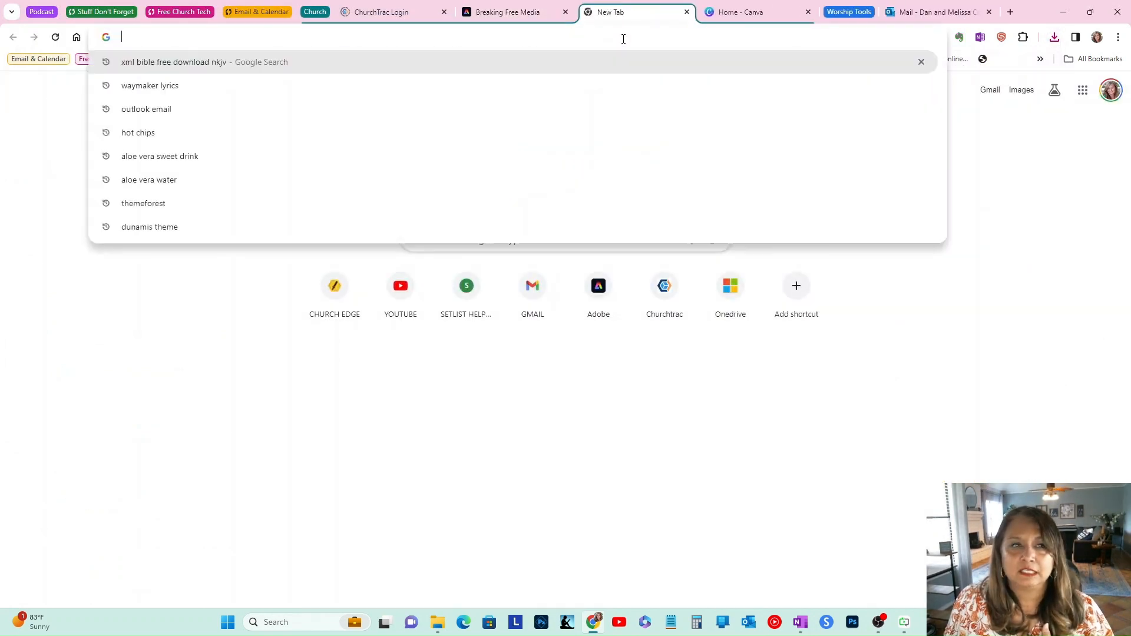
text(yin)
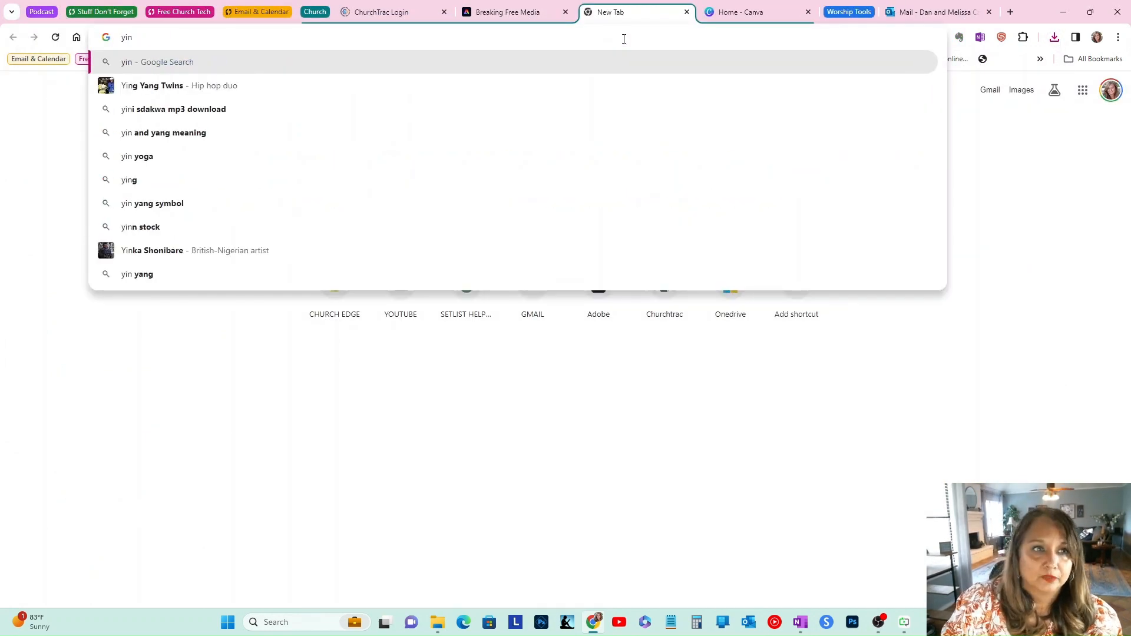
key(BackSpace)
key(BackSpace)
key(BackSpace)
key(Escape)
text(tinyjpg.com)
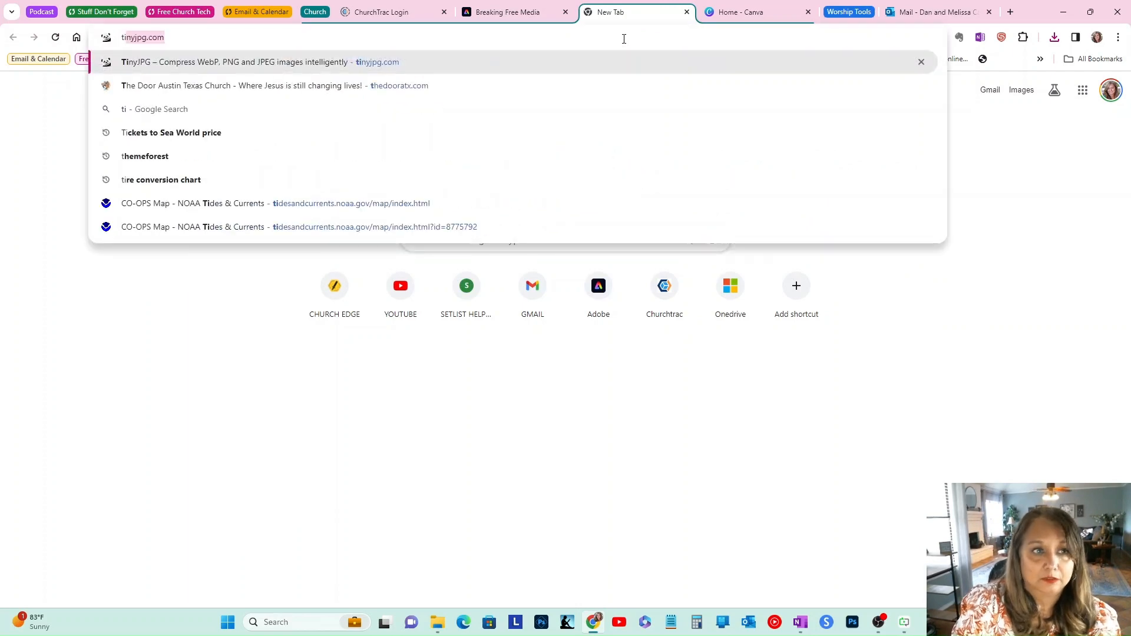
key(Return)
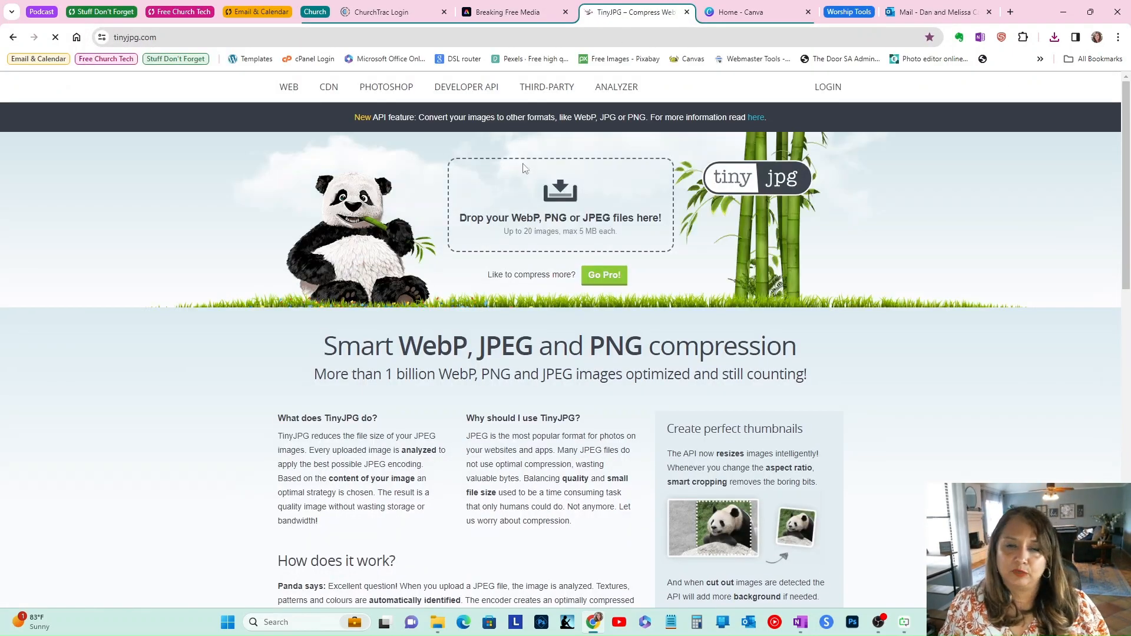
Step: Upload the Breaking Free Media image from Downloads to TinyJPG for compression
click(554, 207)
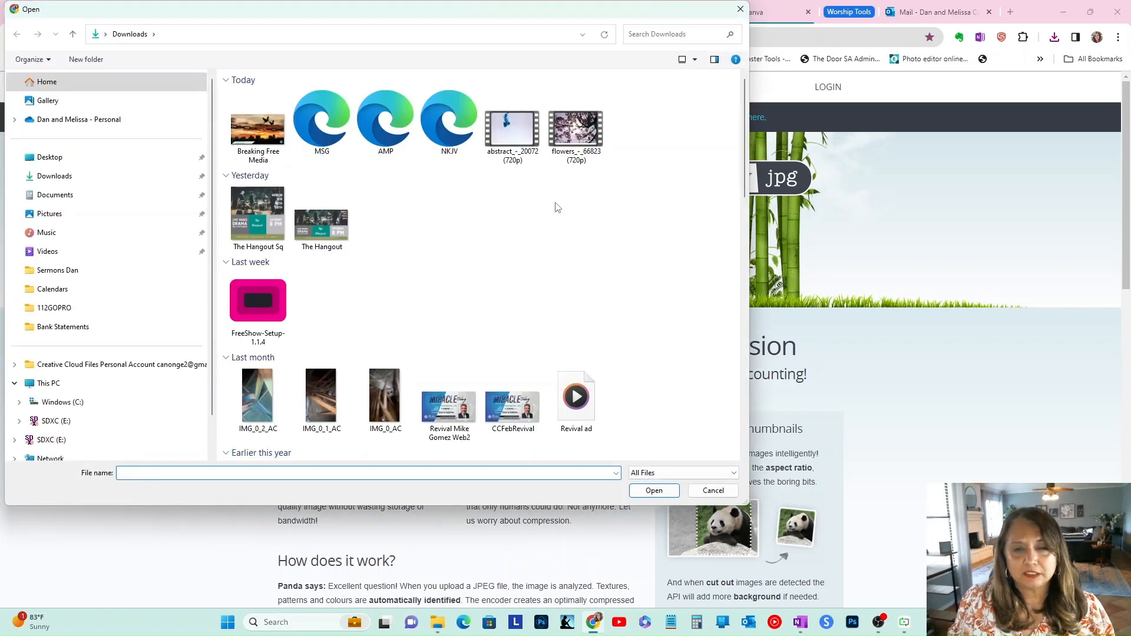
click(268, 133)
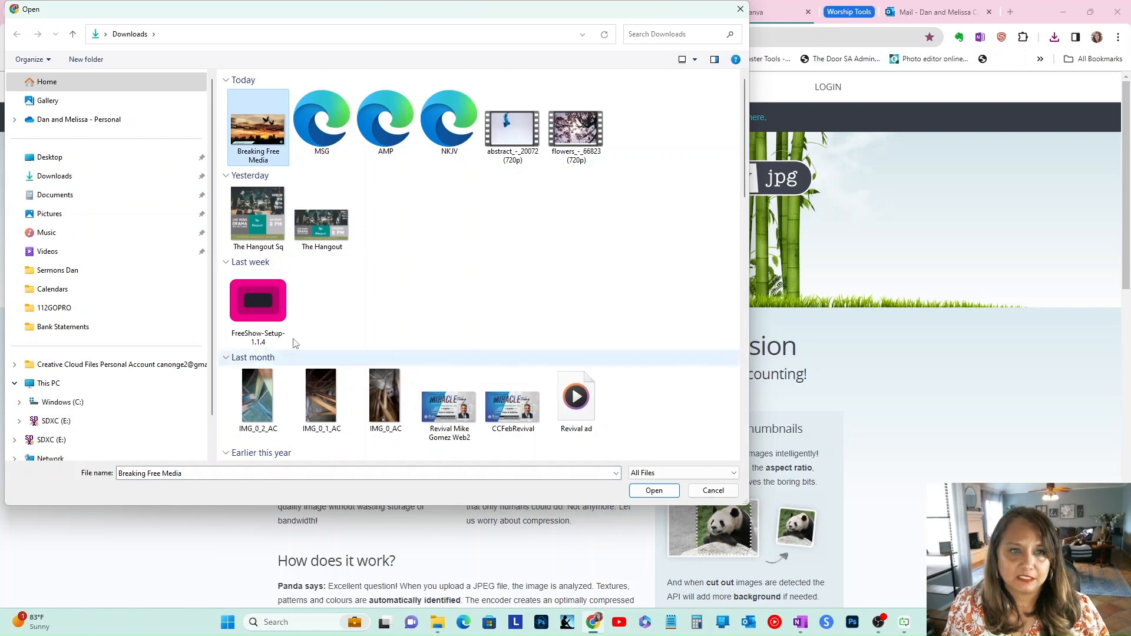
click(654, 490)
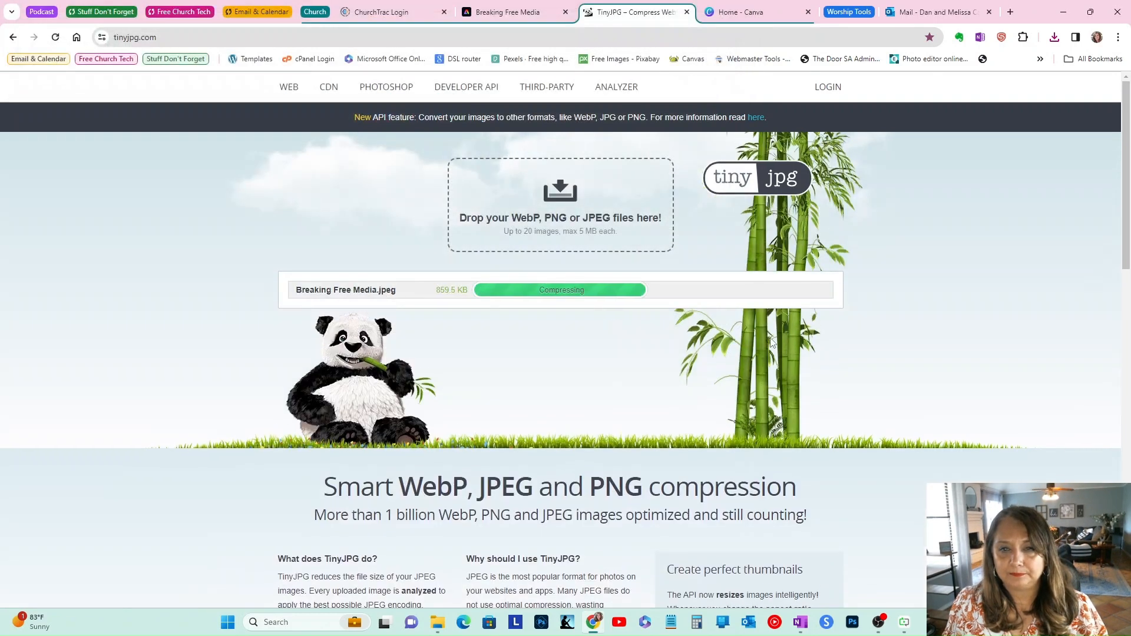
scroll(836, 356, down, 1)
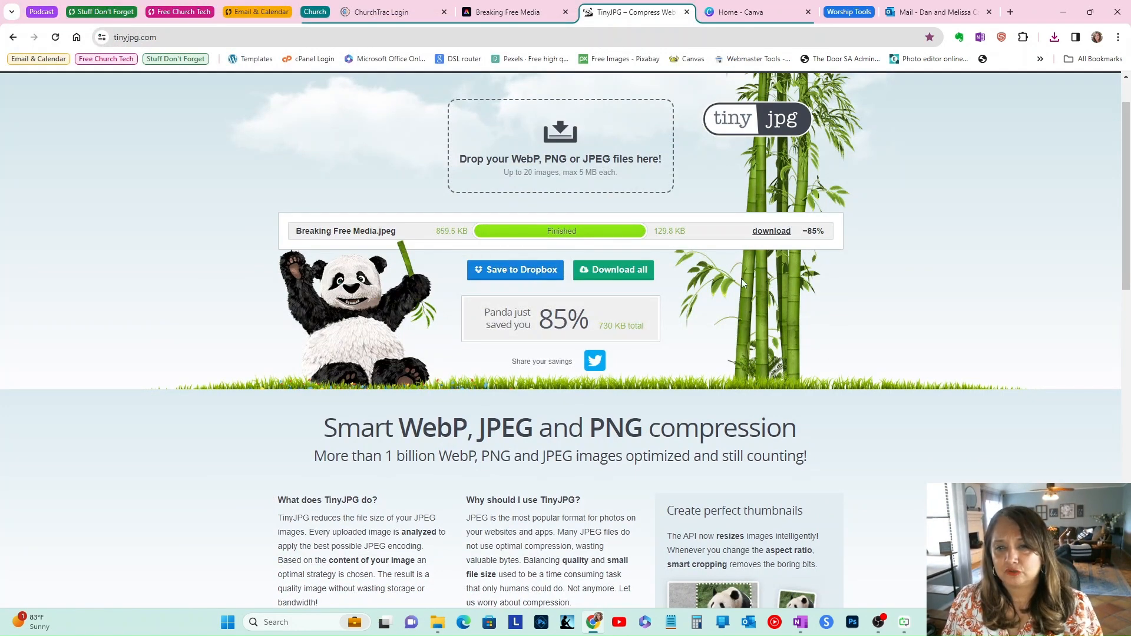
Step: Download the compressed Breaking Free Media image to the Downloads folder
click(772, 235)
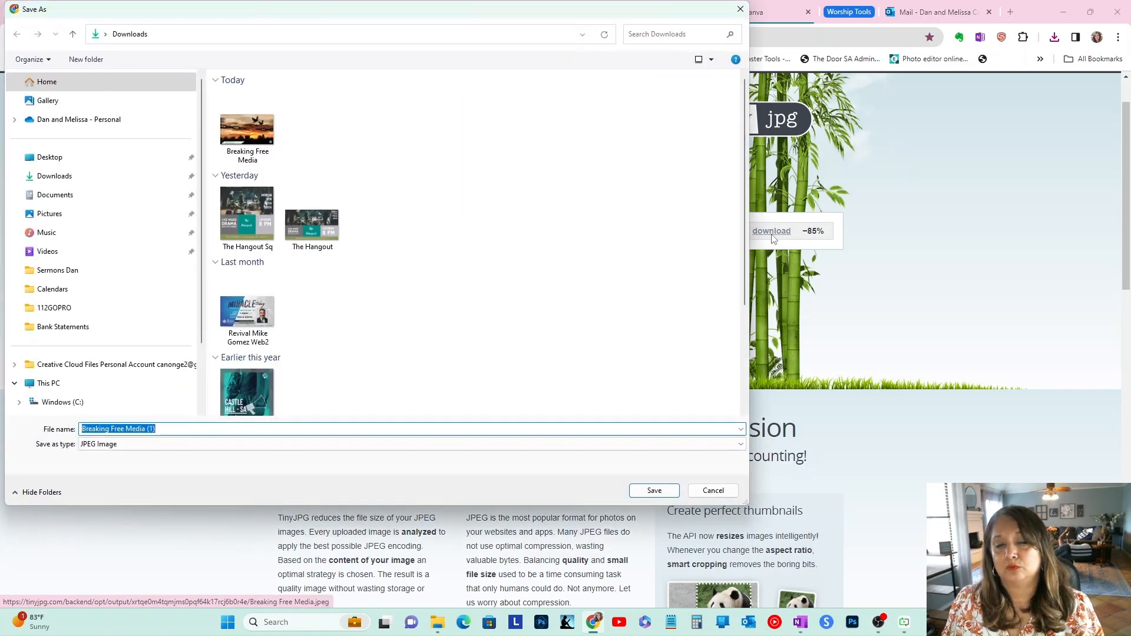
click(654, 490)
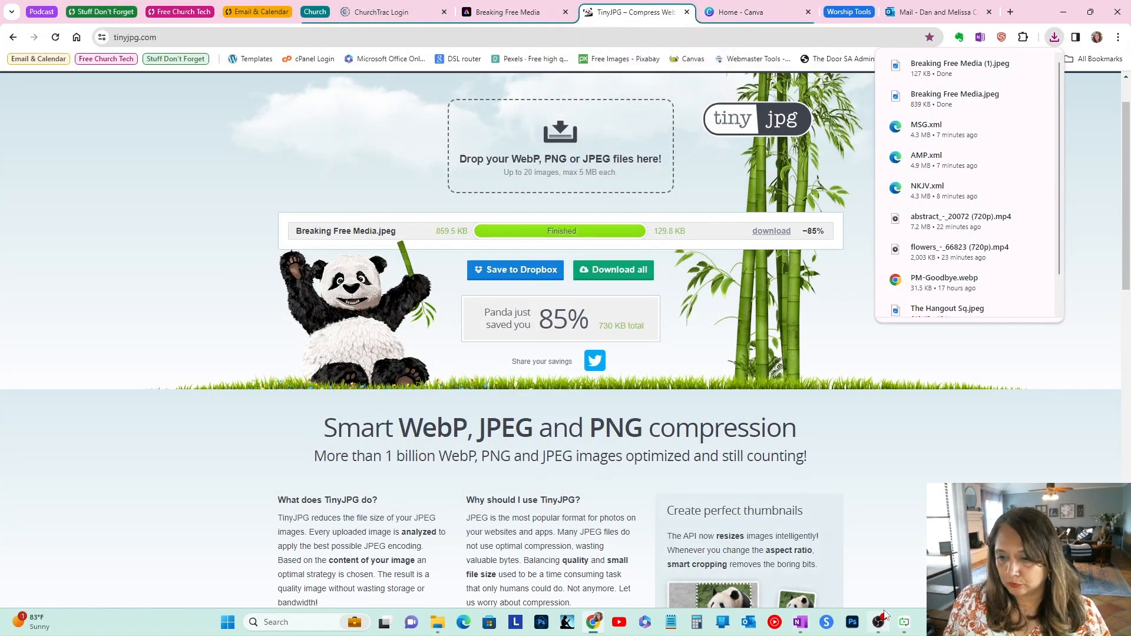
Step: In Presenter, import Breaking Free Media (1).jpeg and set it as the Romans 2:2-4 item's background media
click(909, 601)
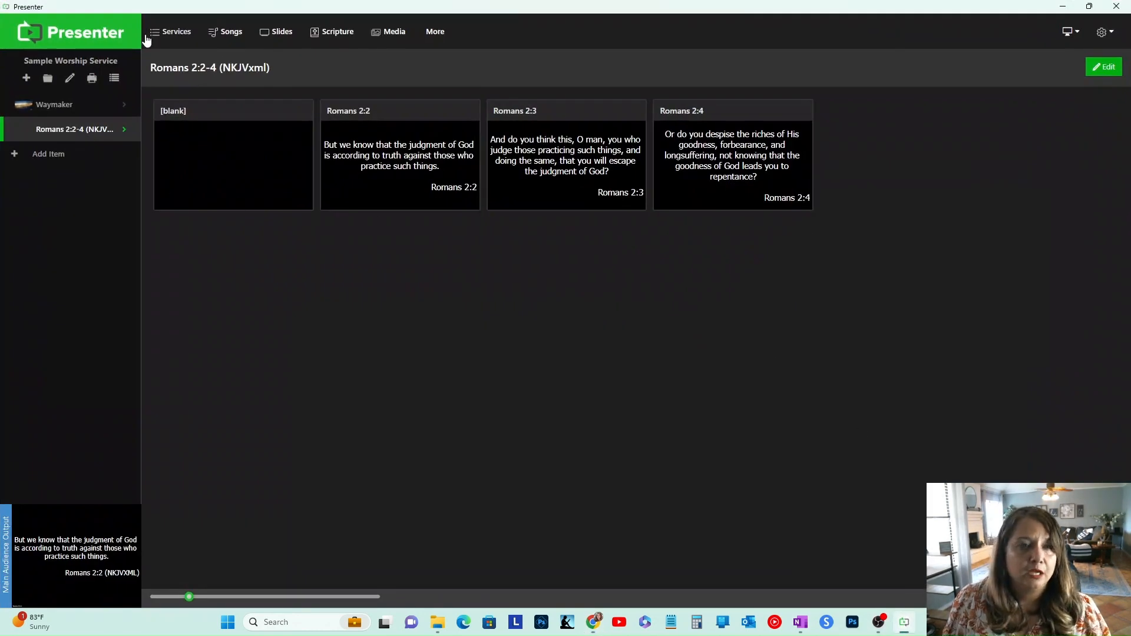
click(123, 130)
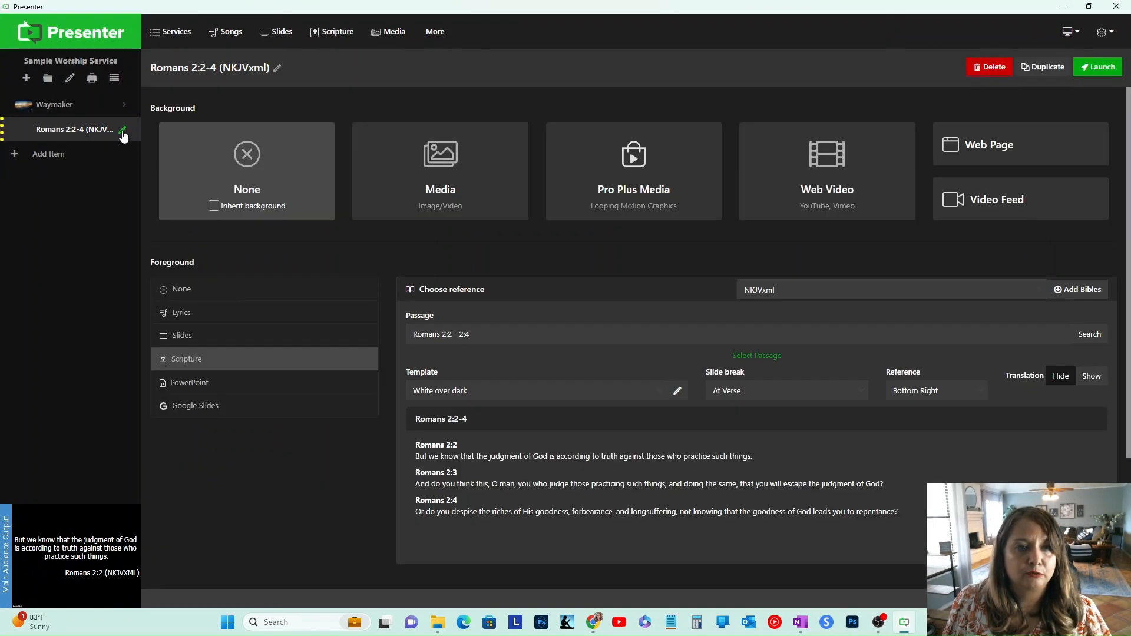
click(460, 177)
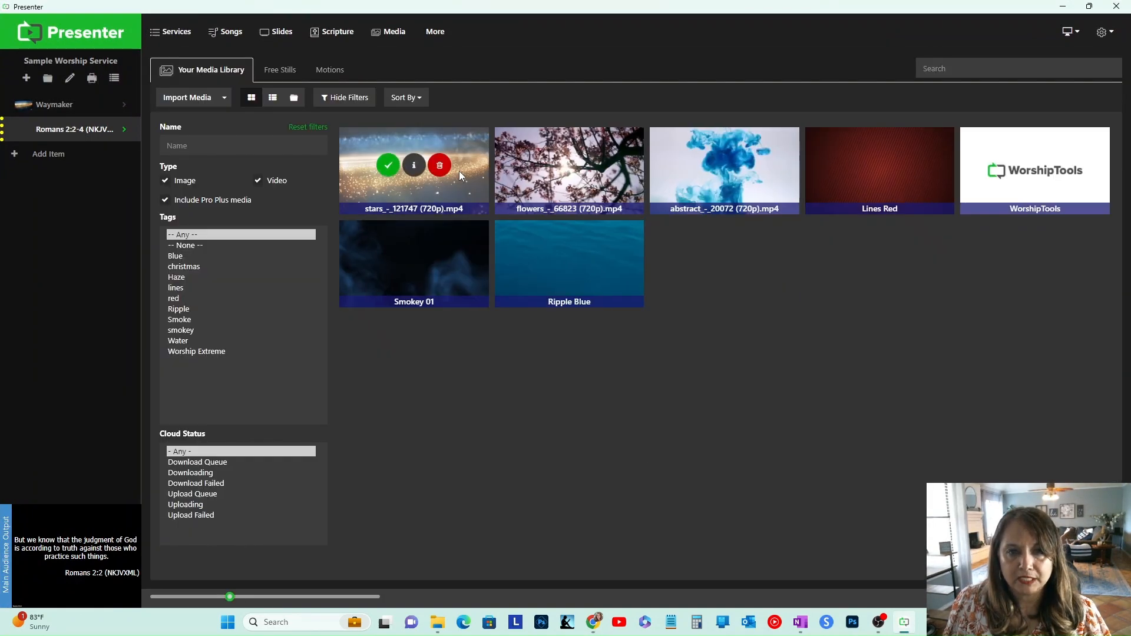
click(182, 104)
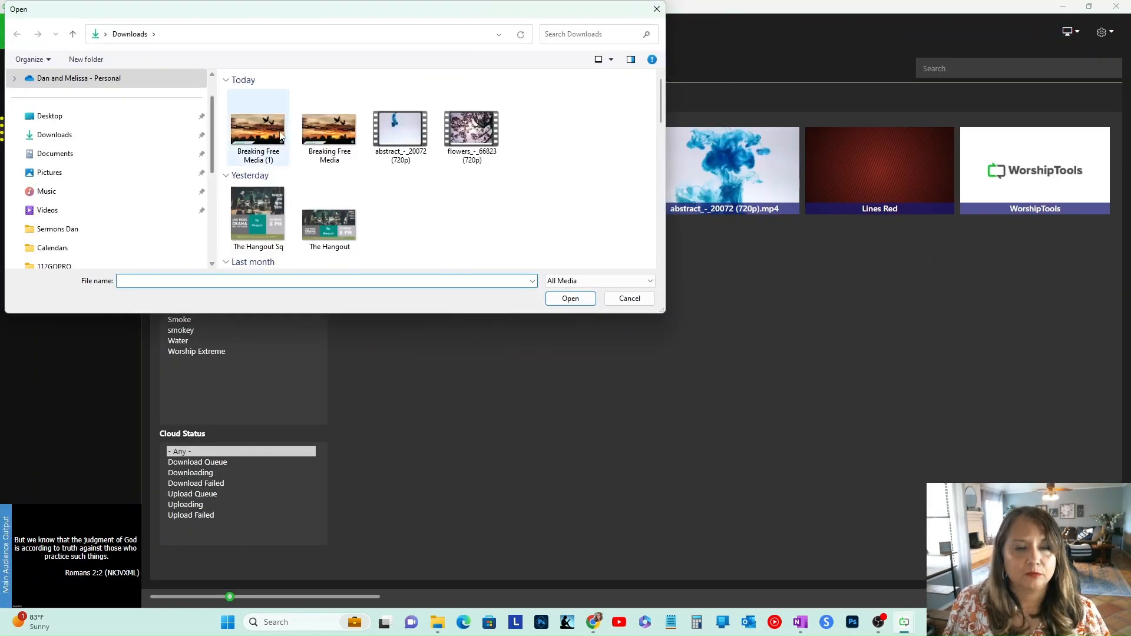
click(258, 134)
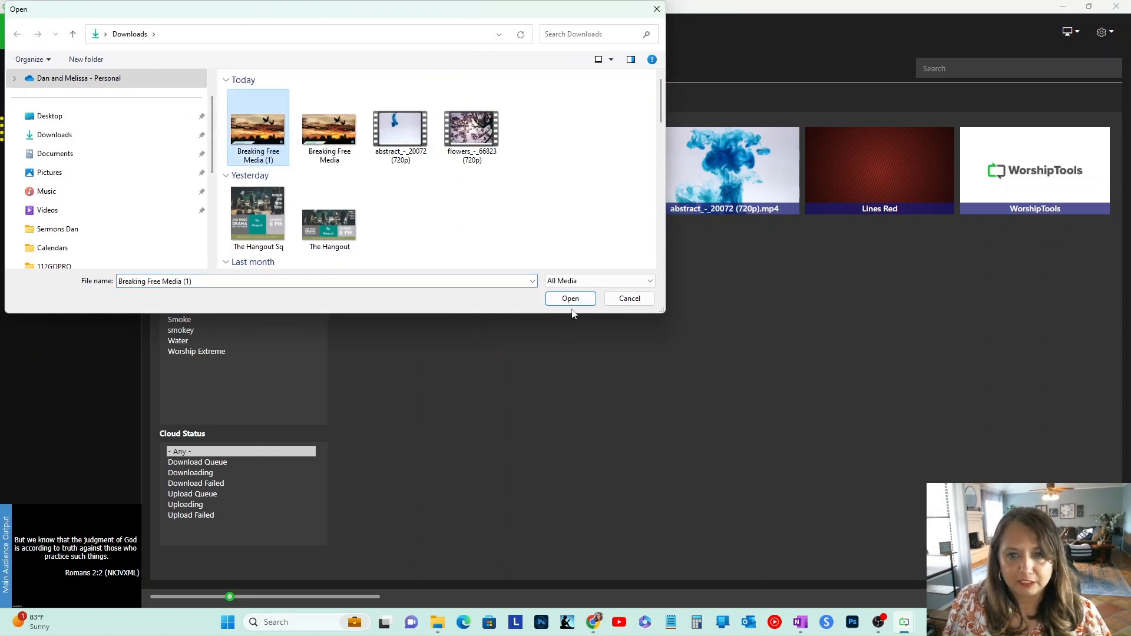
click(572, 299)
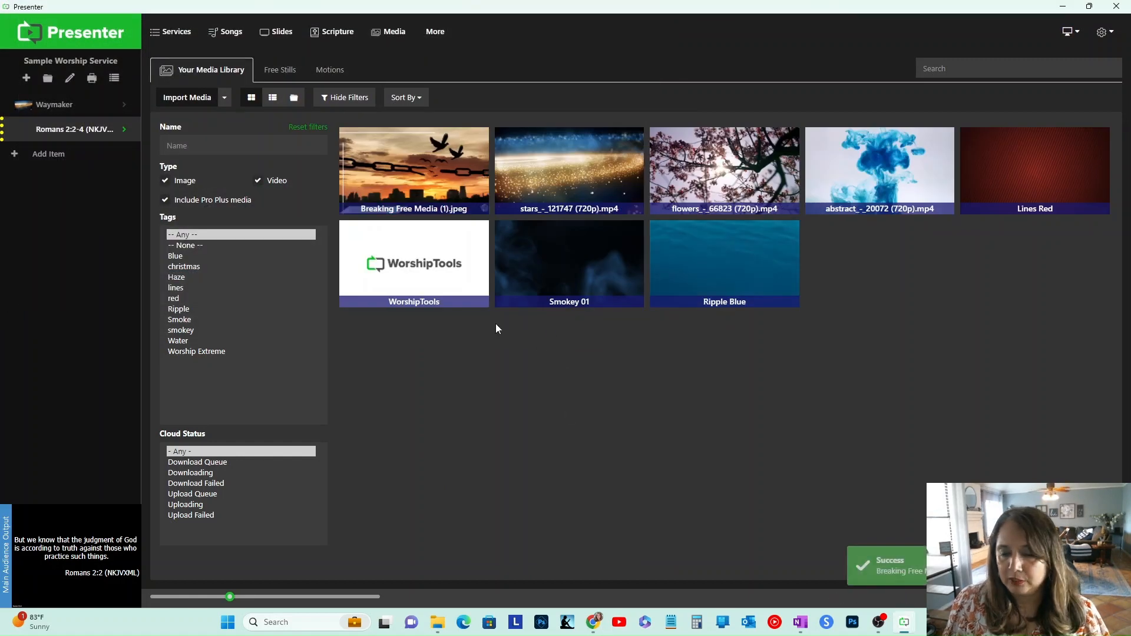
click(389, 165)
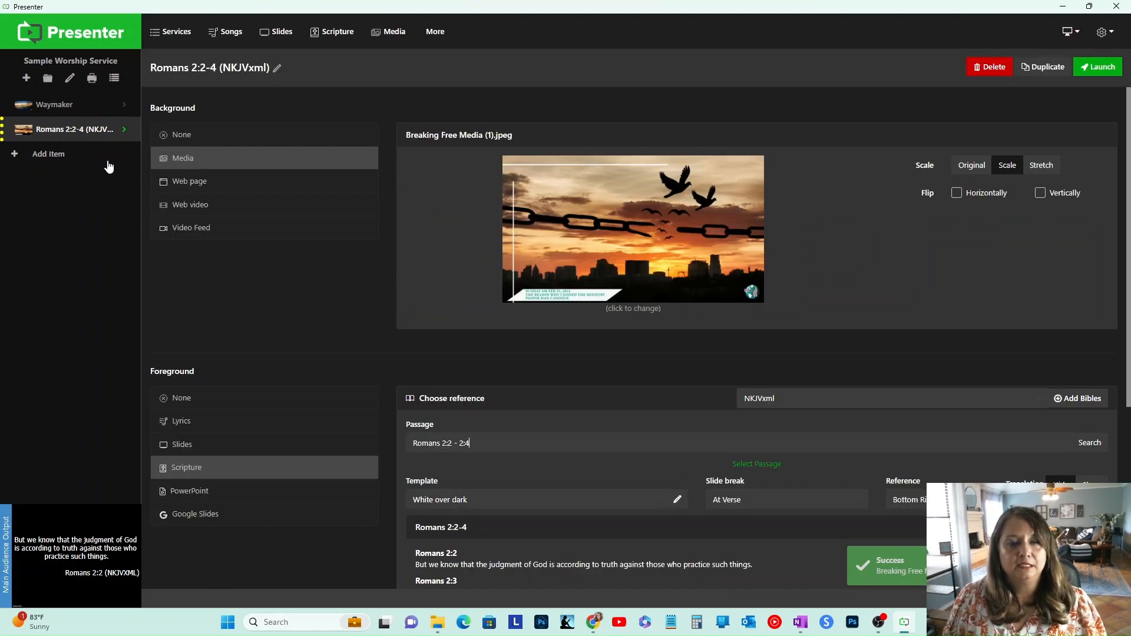
Step: Show the blank and Romans 2:2 slides on the audience output
click(89, 136)
click(383, 182)
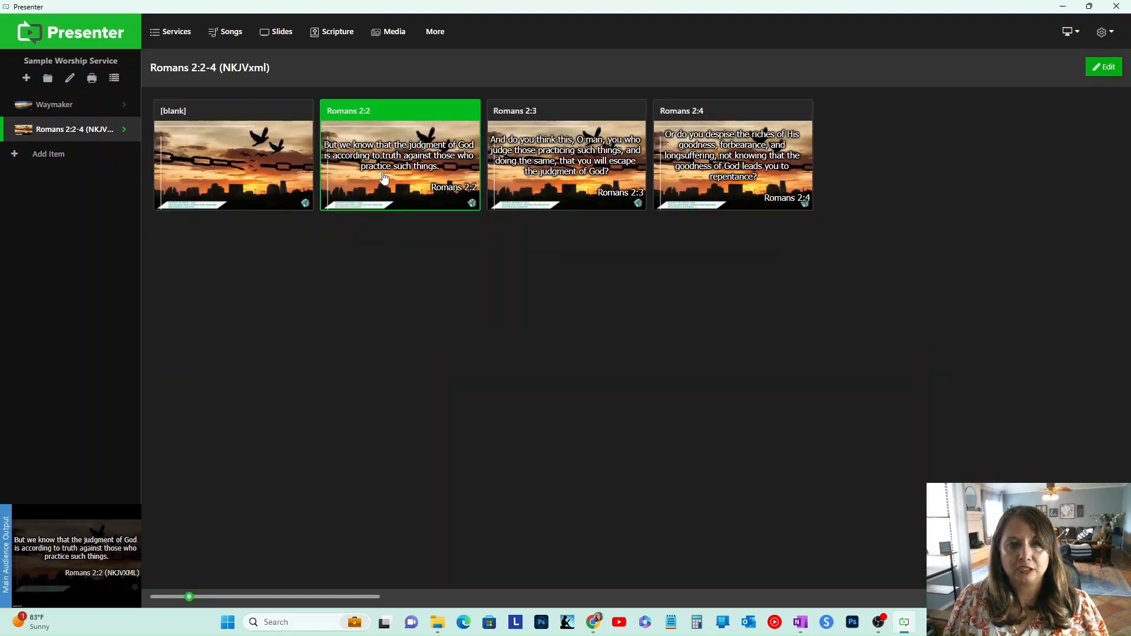
click(262, 190)
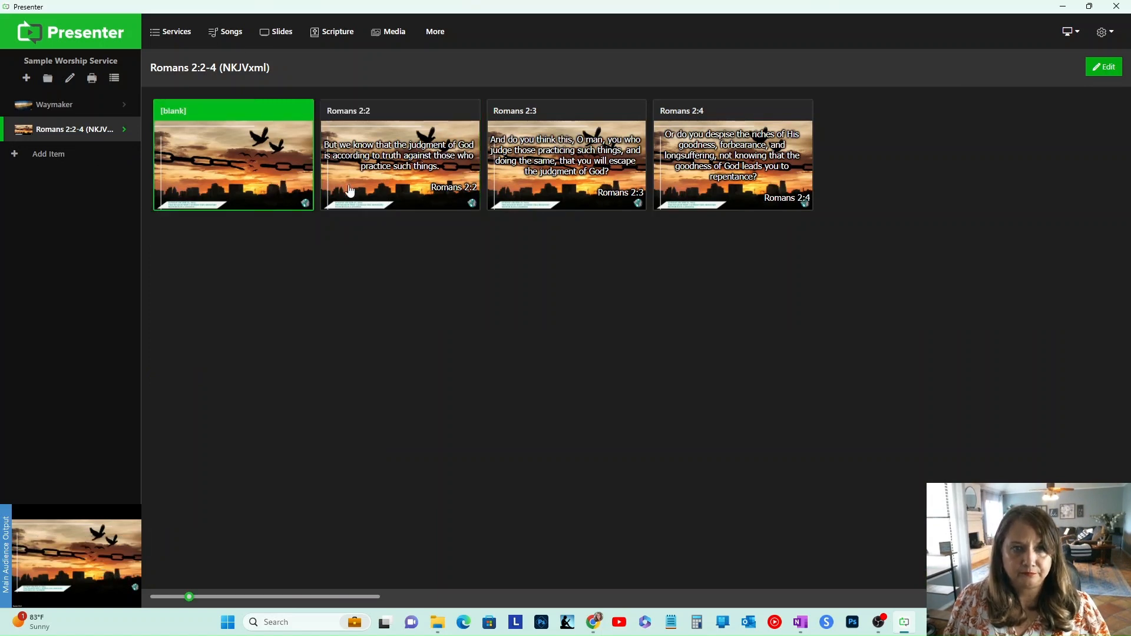
click(389, 176)
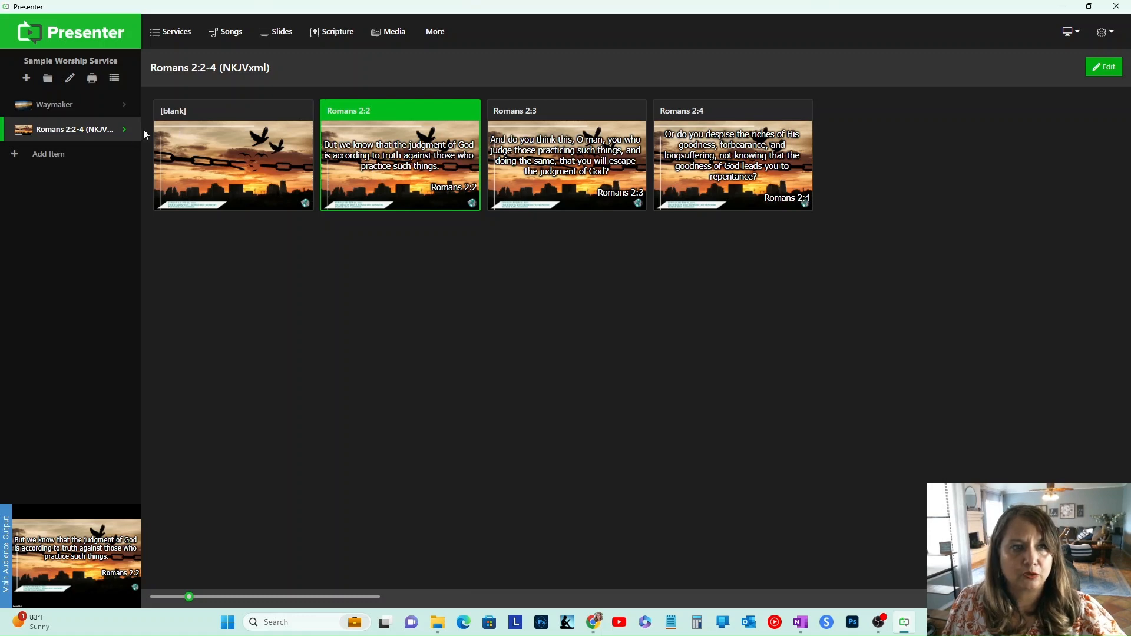
Step: Open the White over dark text template and adjust its top margin
click(124, 132)
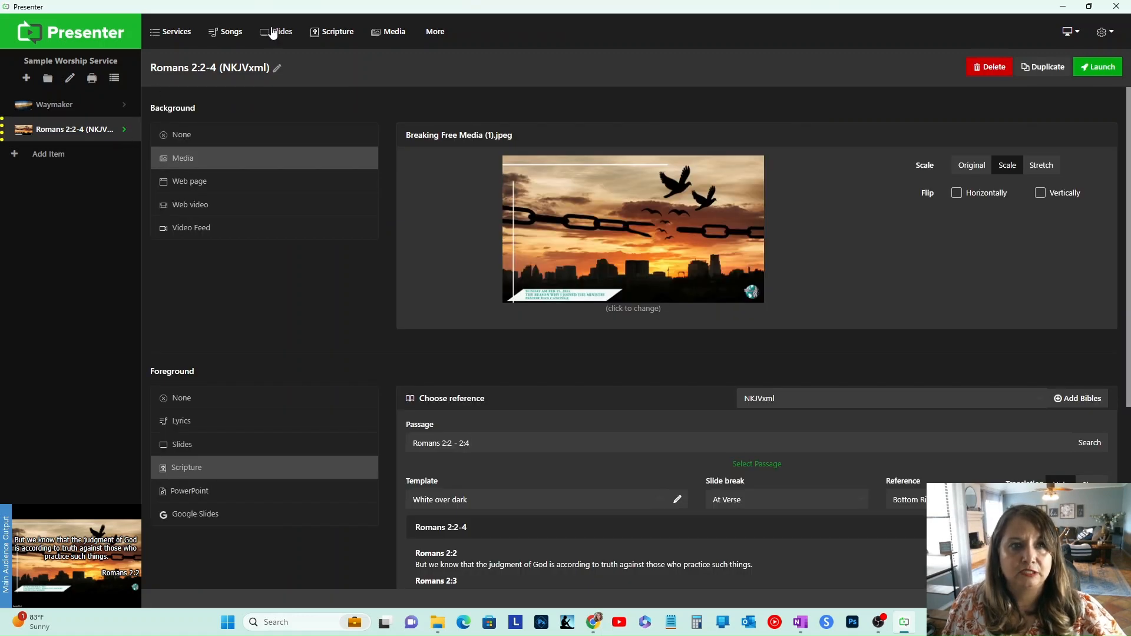
click(231, 33)
click(442, 64)
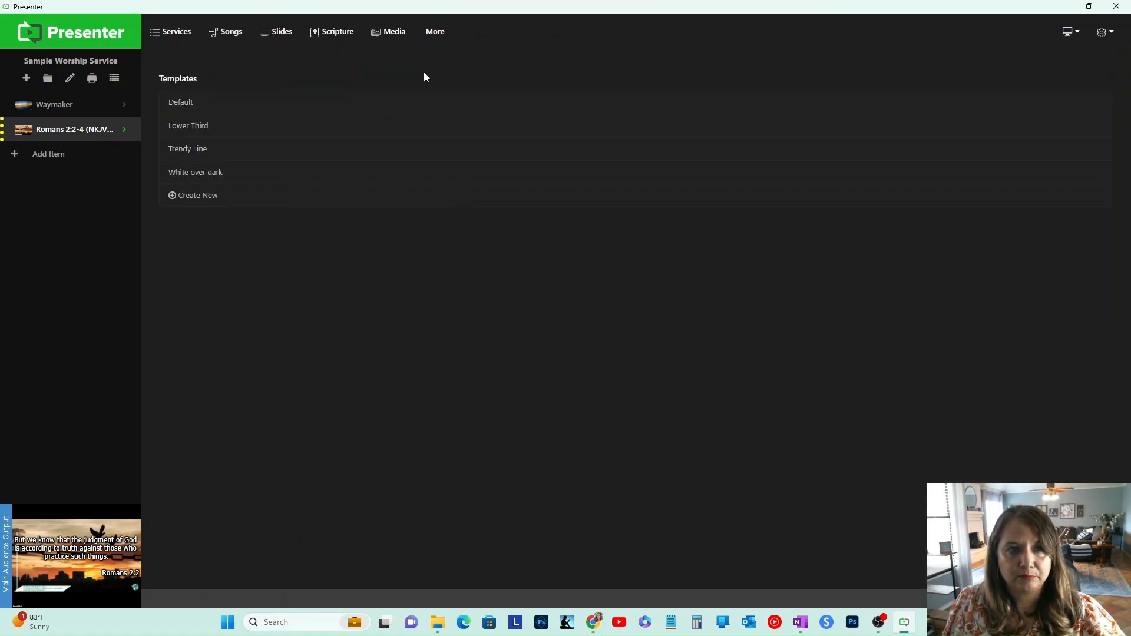
click(238, 175)
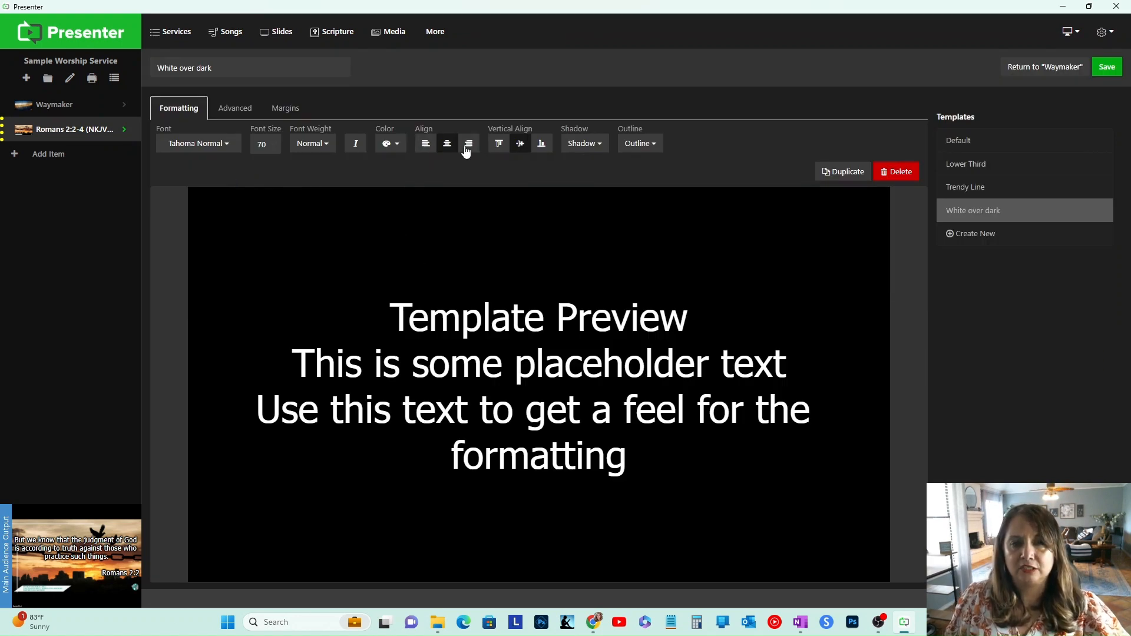
click(239, 110)
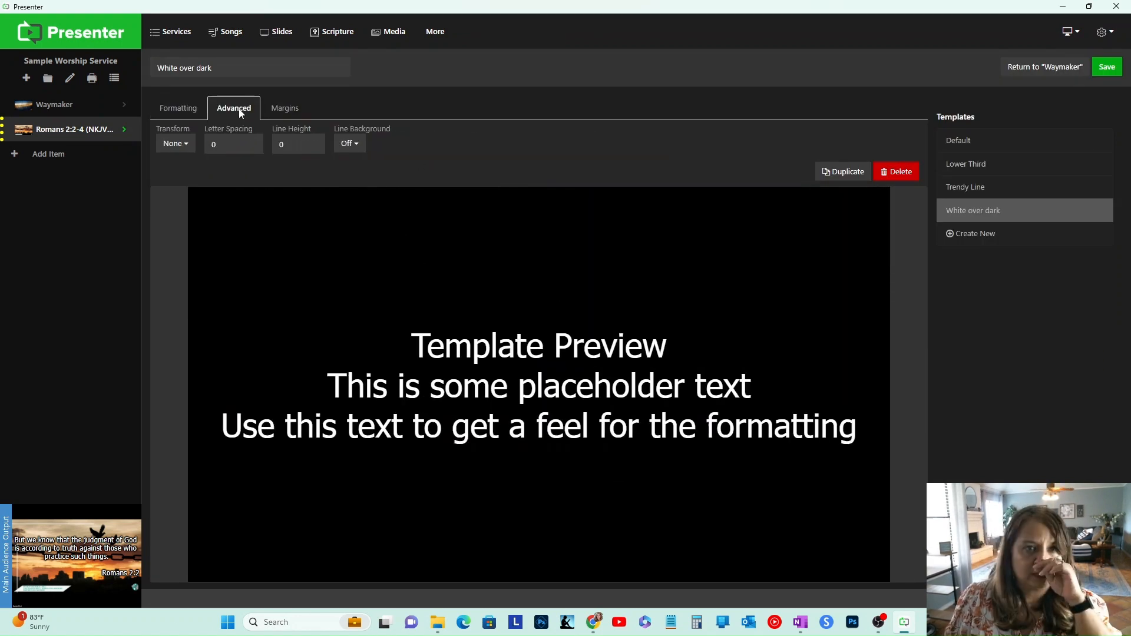
click(289, 113)
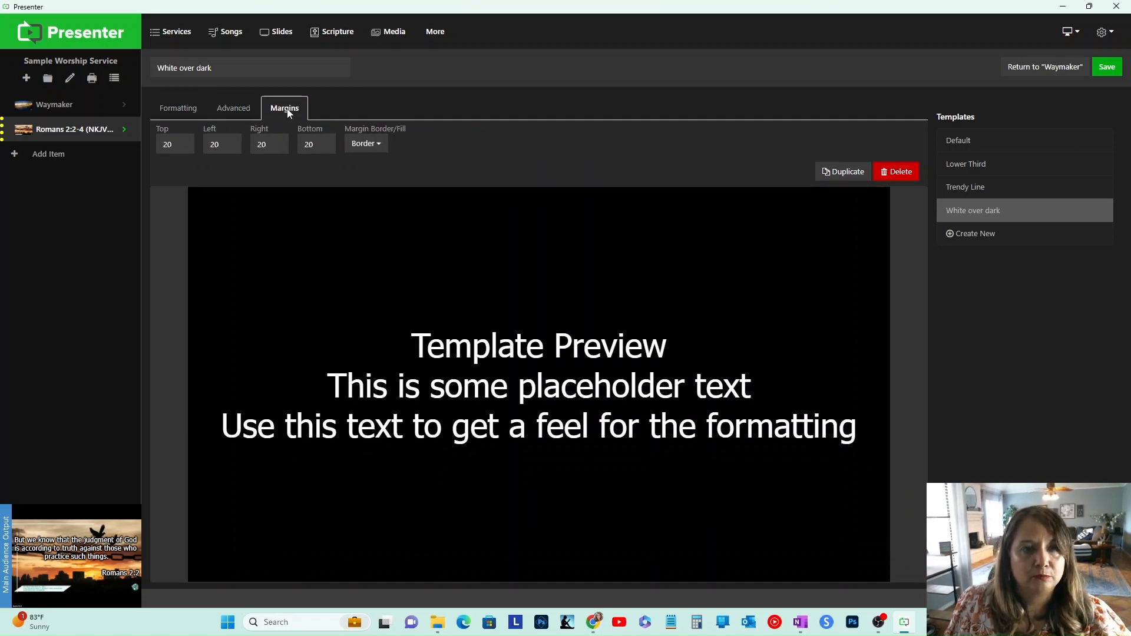
click(183, 140)
click(183, 140)
click(183, 140)
click(184, 140)
click(184, 140)
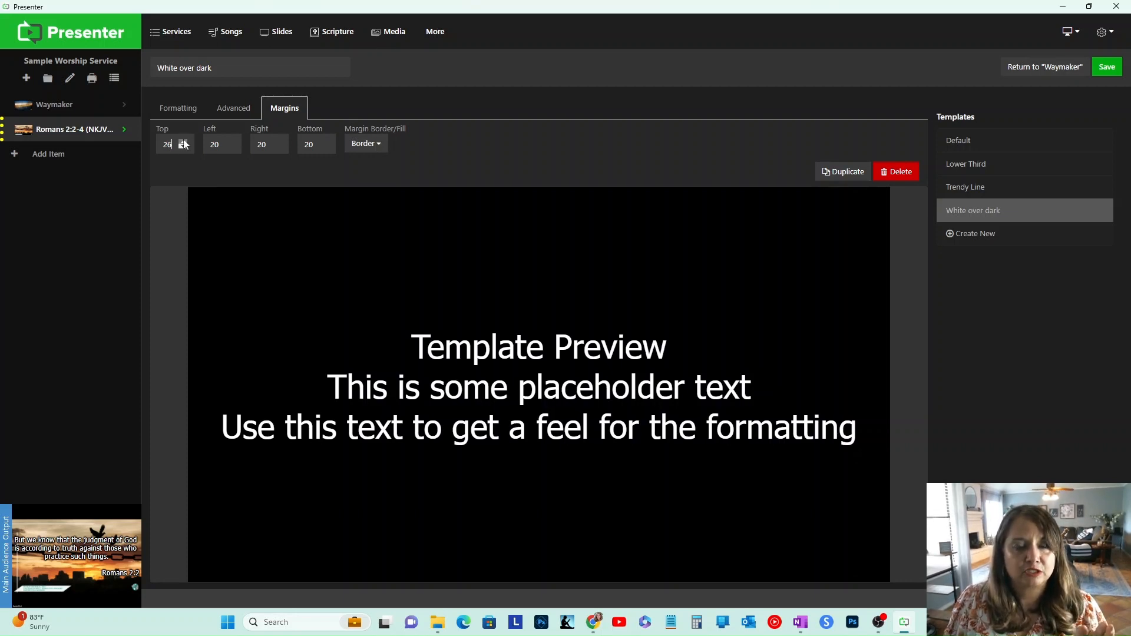
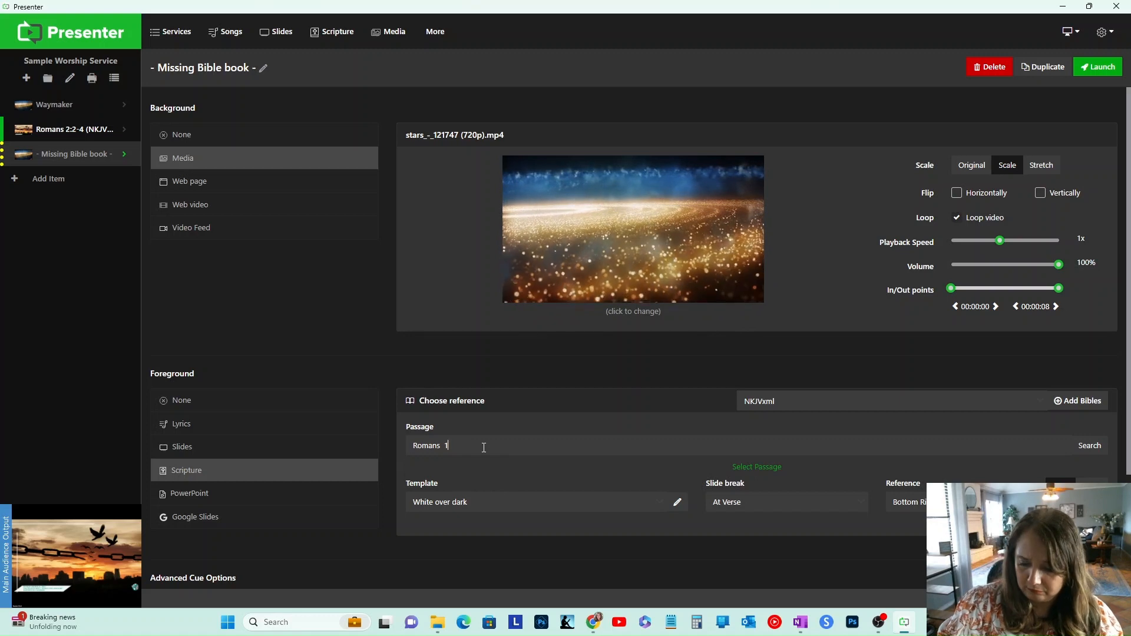
Step: Set the new scripture item's passage to Romans 10:10
text(0:10)
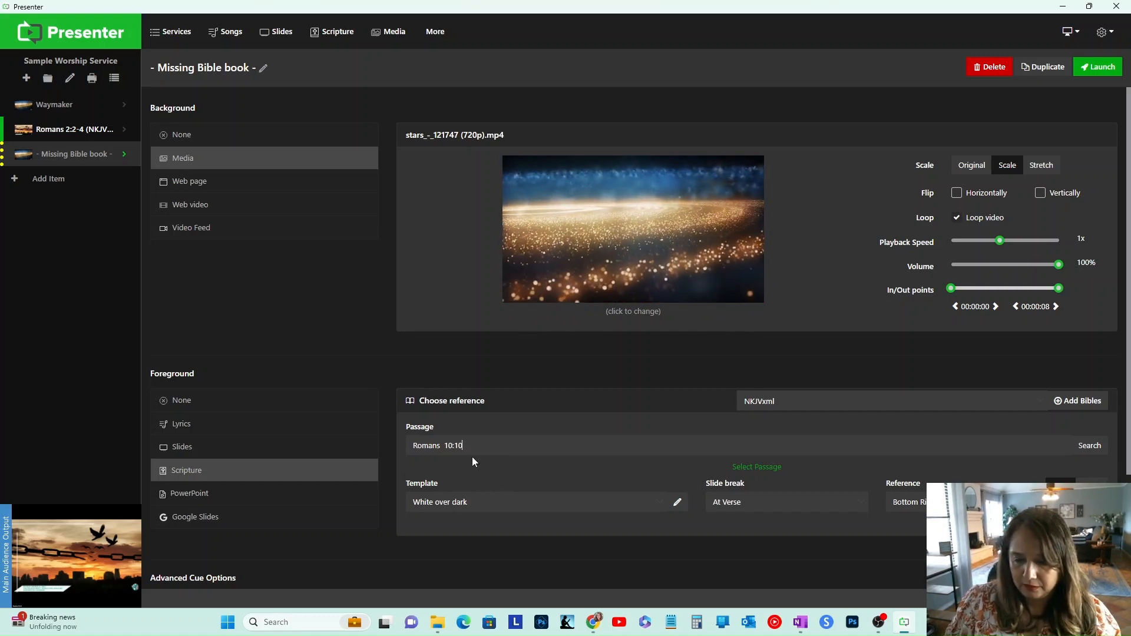
key(Return)
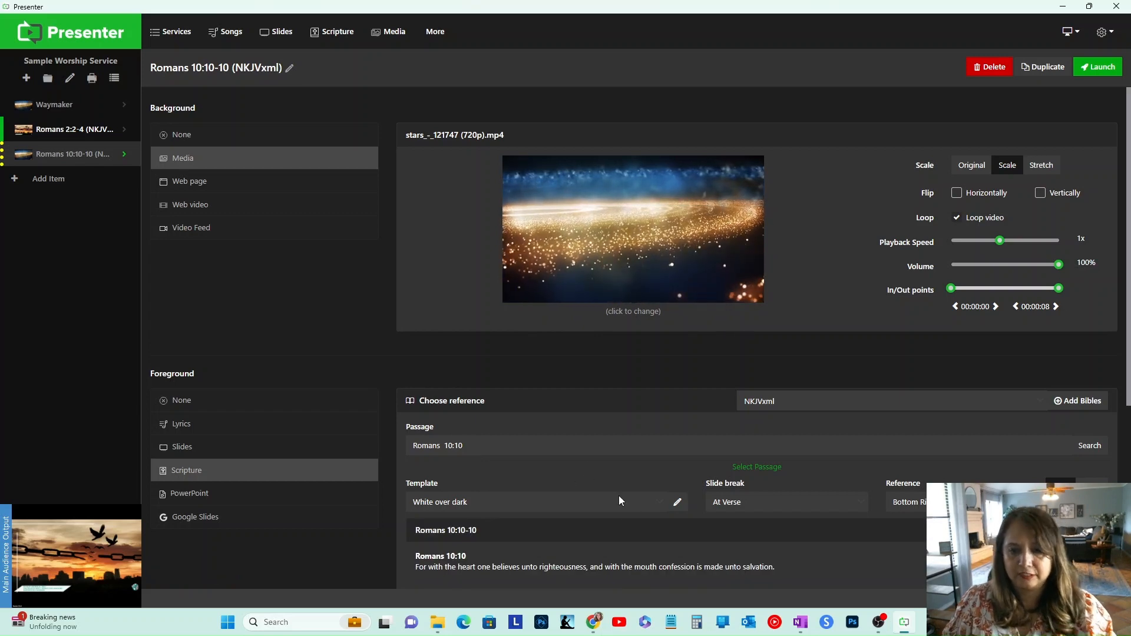
Step: Open the Romans 10:10 item and show its verse slide on the audience output
scroll(676, 538, down, 1)
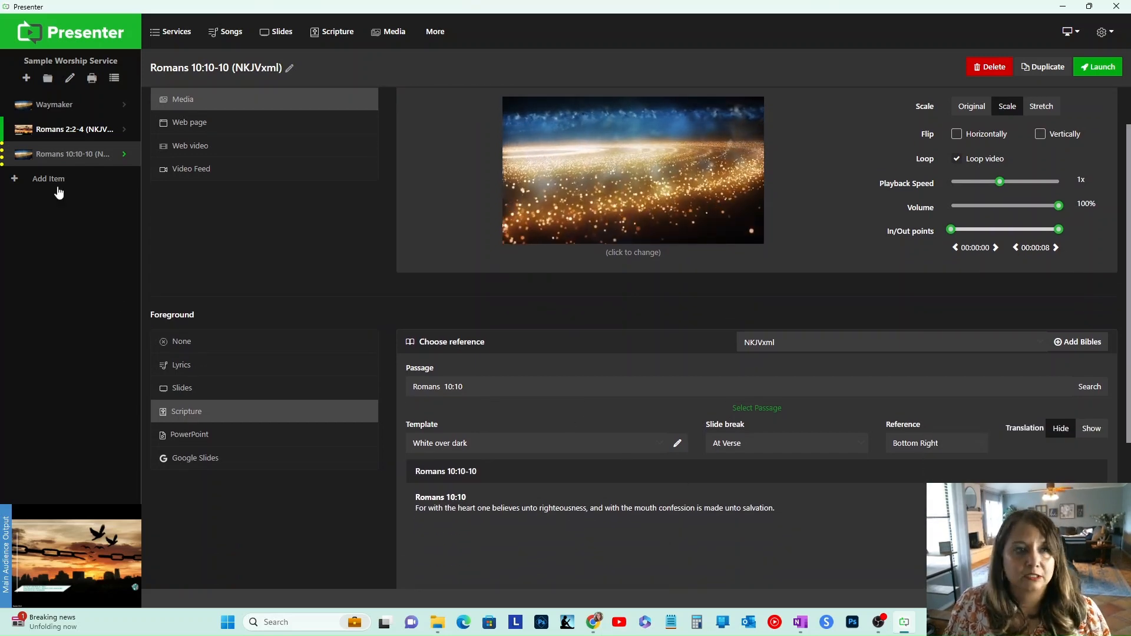
click(71, 156)
click(411, 219)
click(266, 238)
click(397, 237)
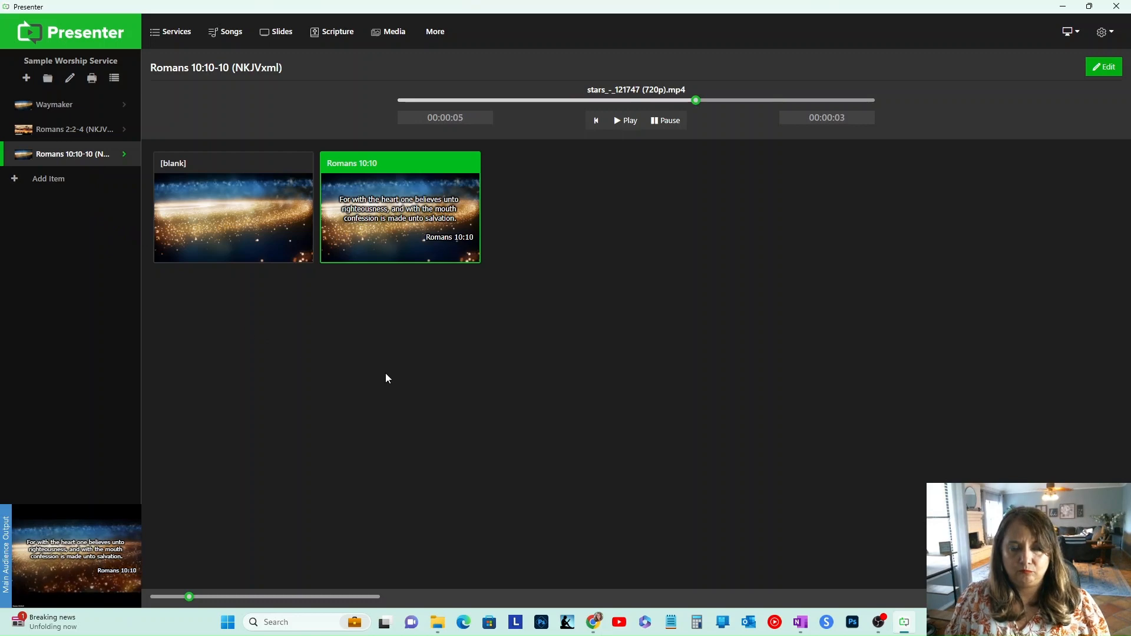
Step: Return to the home screen and start creating a new song from the Songs library
click(71, 112)
click(70, 129)
click(70, 154)
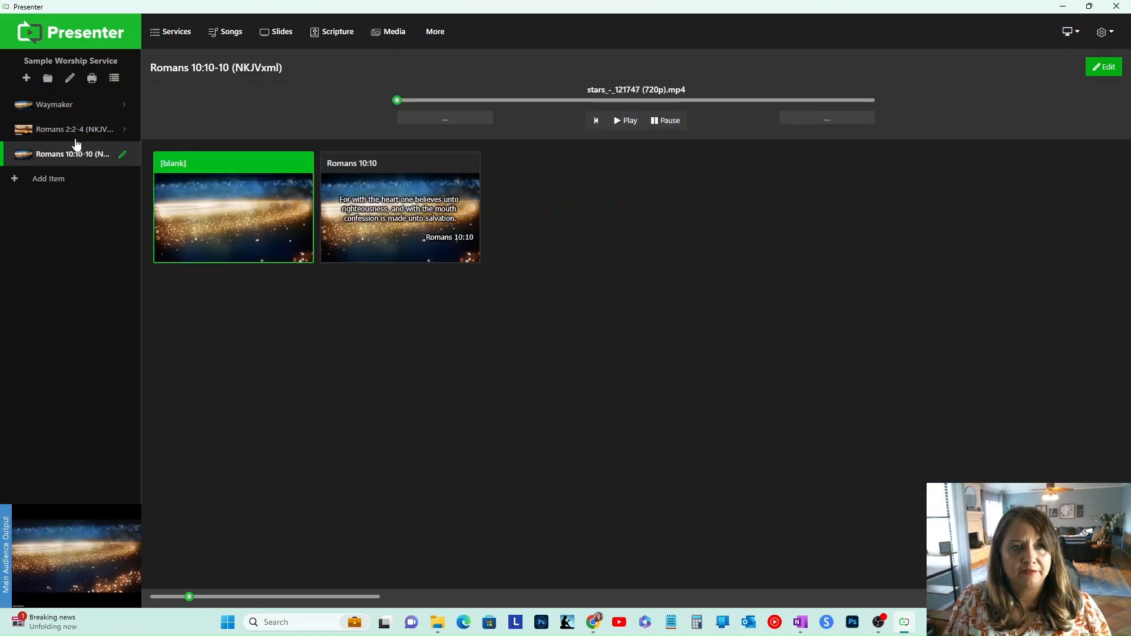
click(69, 32)
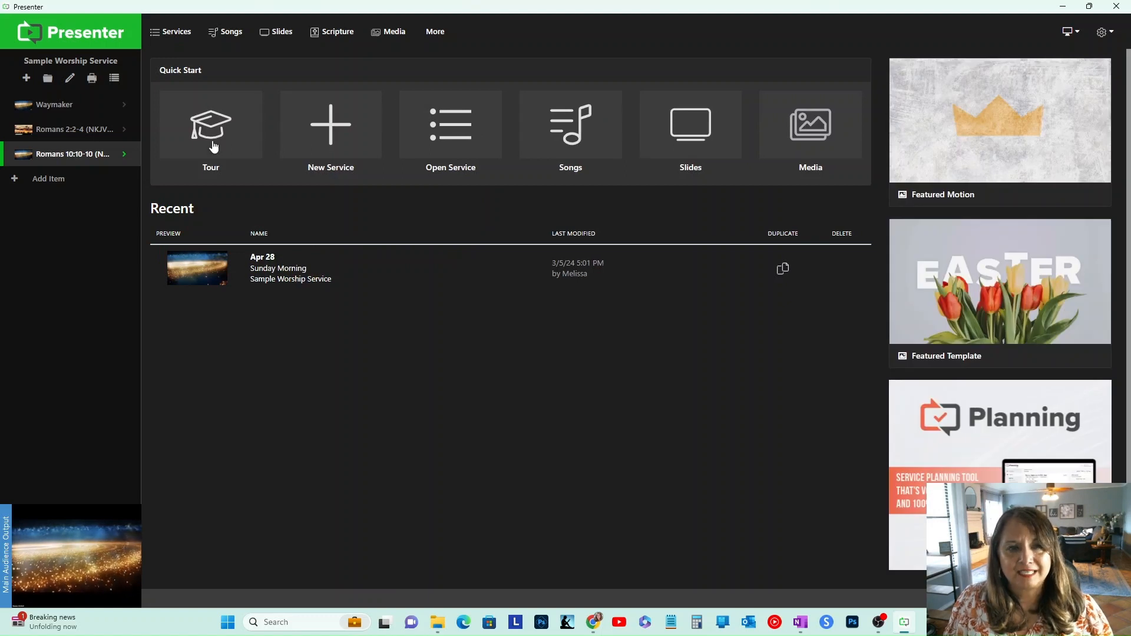
click(560, 143)
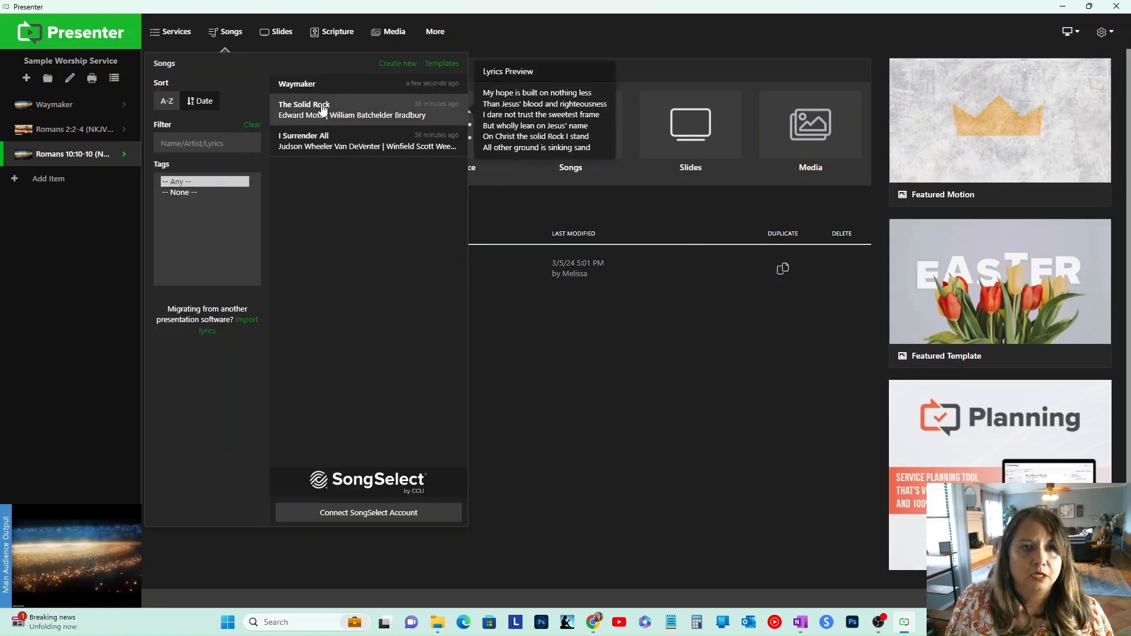
click(398, 62)
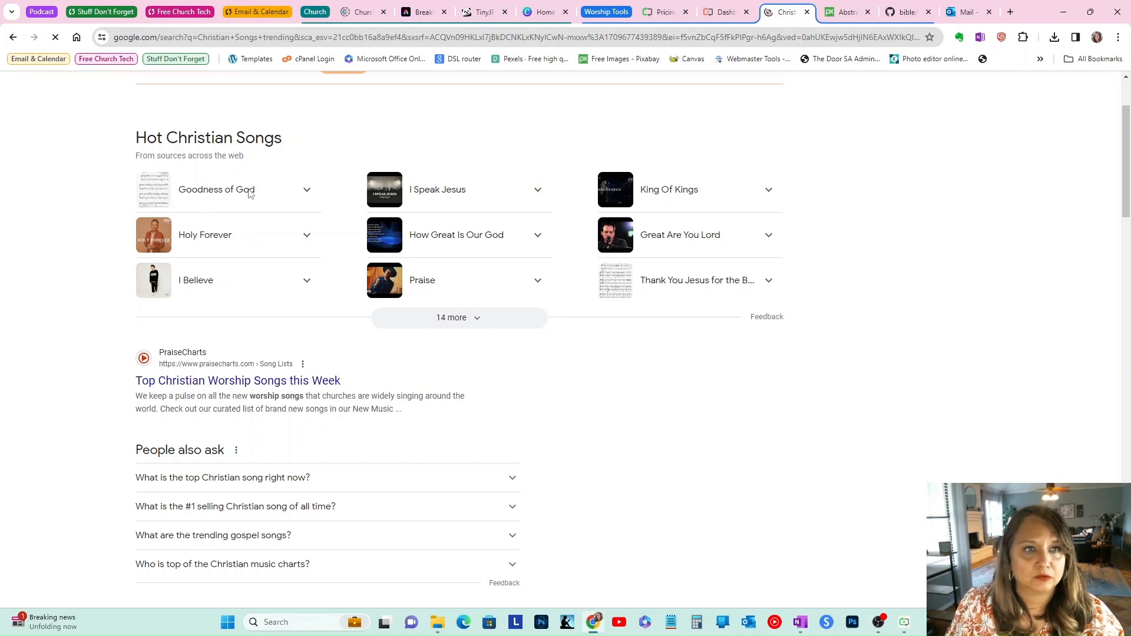
Step: Switch to the browser and search the web for Goodness of God lyrics
drag(1126, 196, 1125, 193)
text(Goodne)
text(ss of Go)
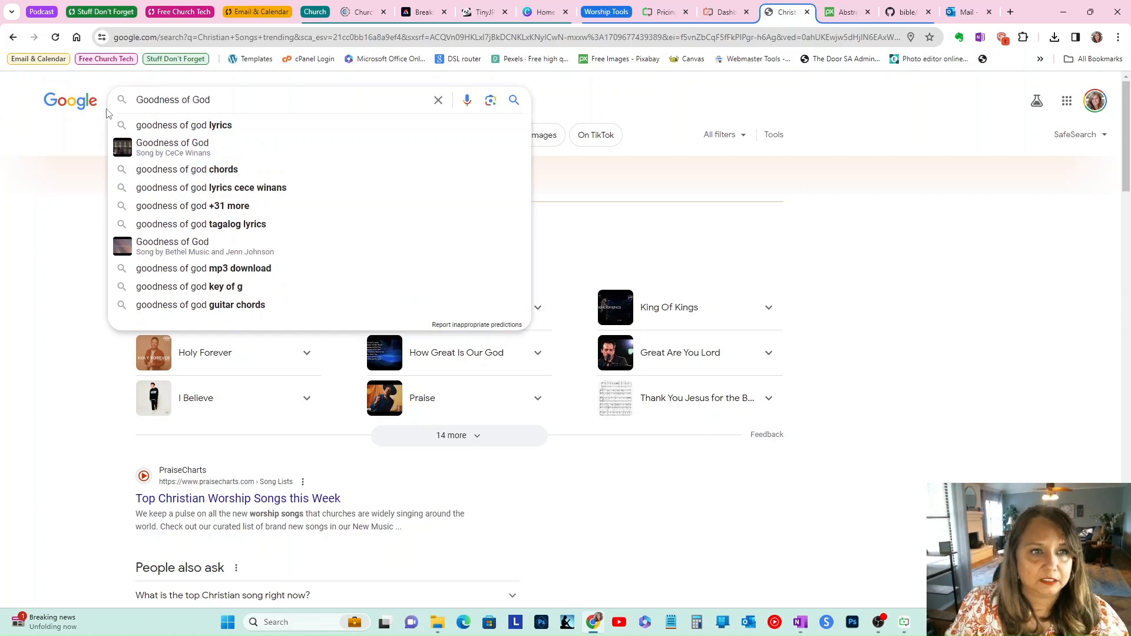
text(d)
click(157, 126)
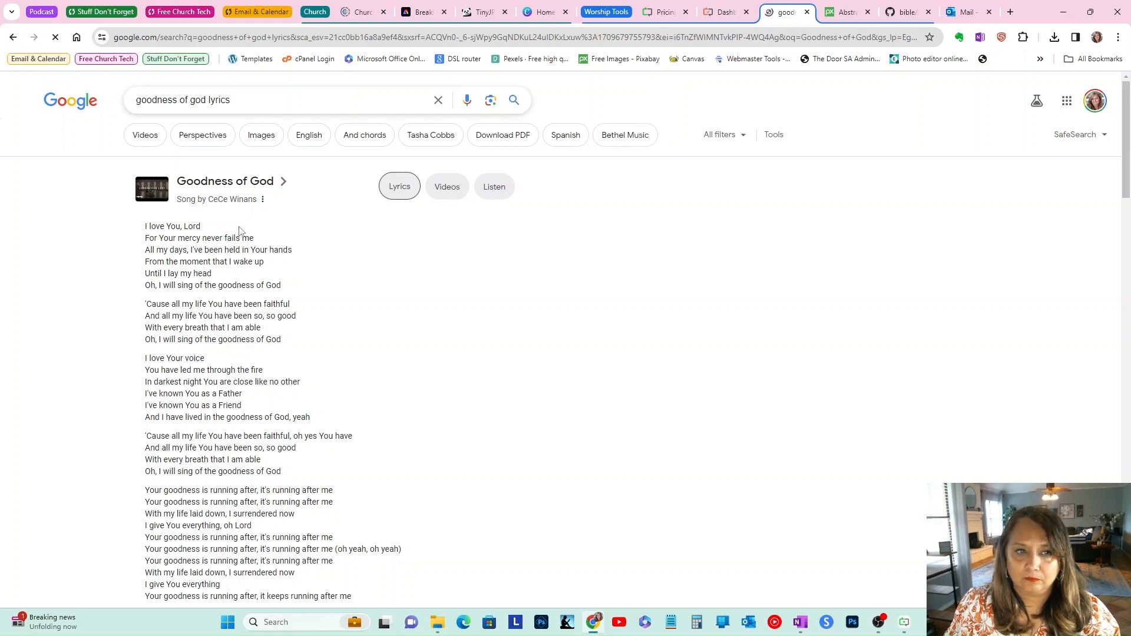
Step: Select the lyrics from the first line through the chorus
scroll(177, 236, down, 3)
scroll(177, 235, up, 3)
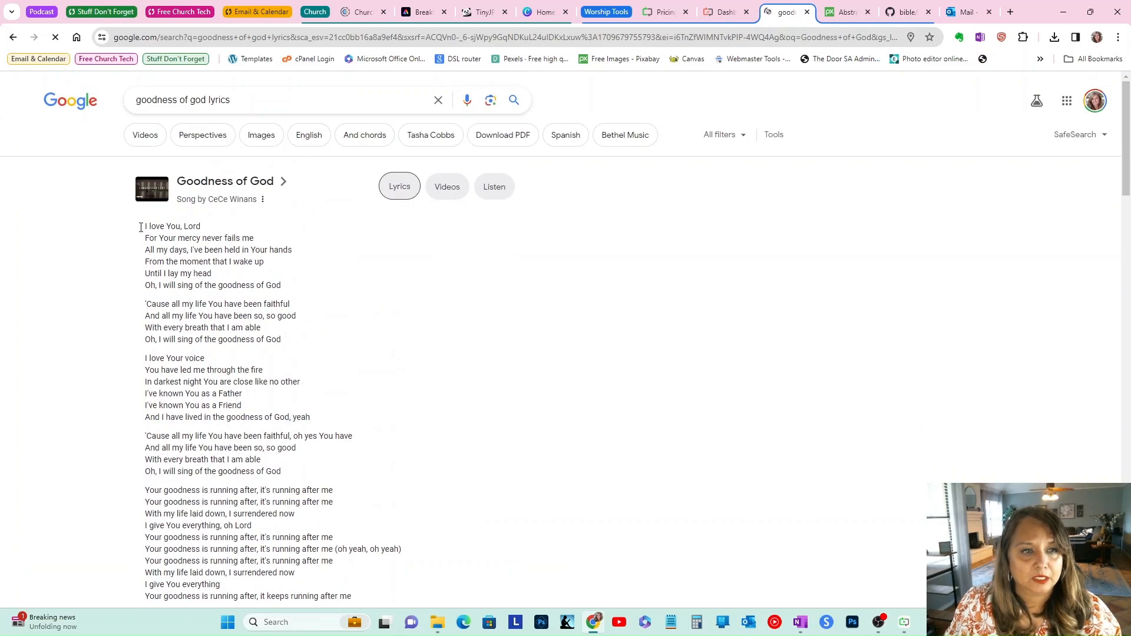
scroll(265, 270, down, 1)
drag(143, 226, 265, 335)
right_click(168, 196)
click(147, 172)
drag(144, 170, 364, 482)
scroll(257, 459, down, 1)
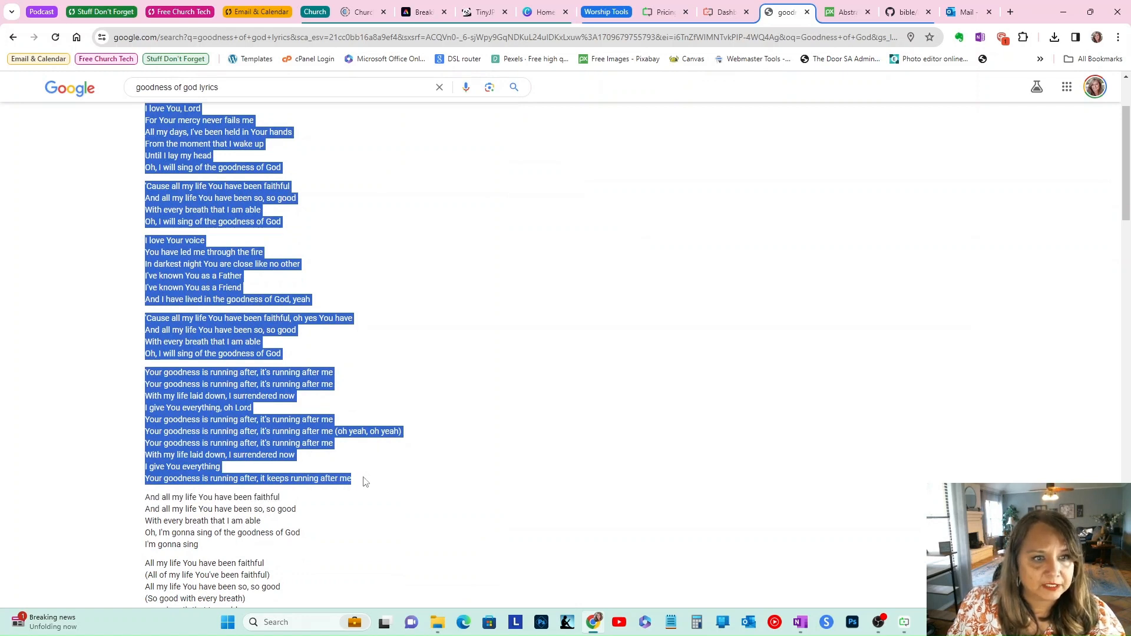
scroll(406, 257, up, 1)
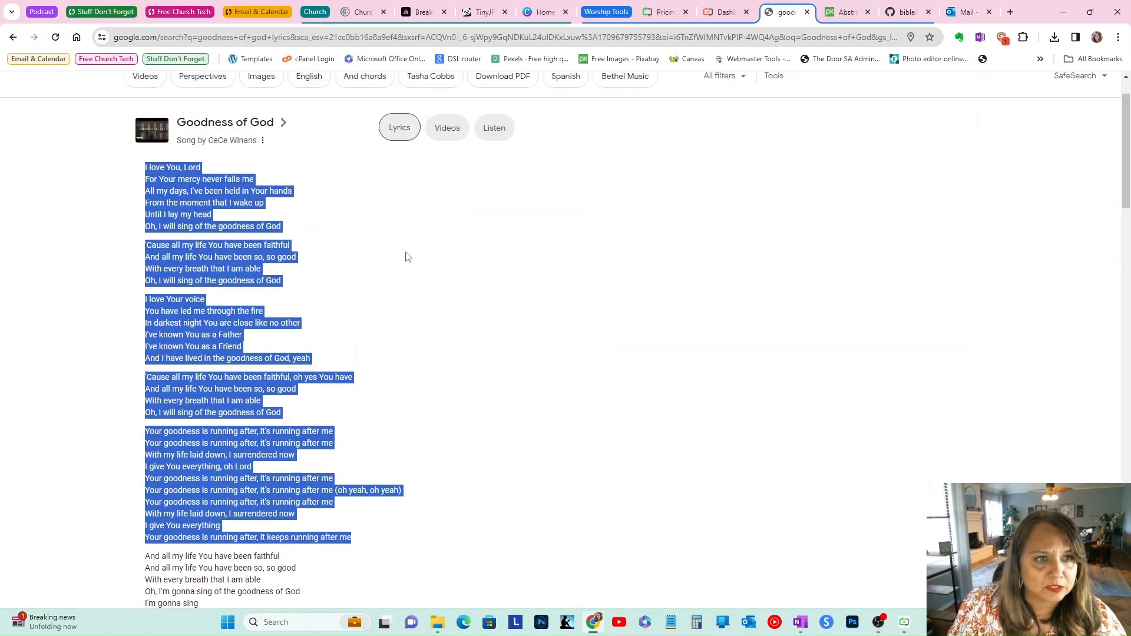
scroll(240, 202, down, 1)
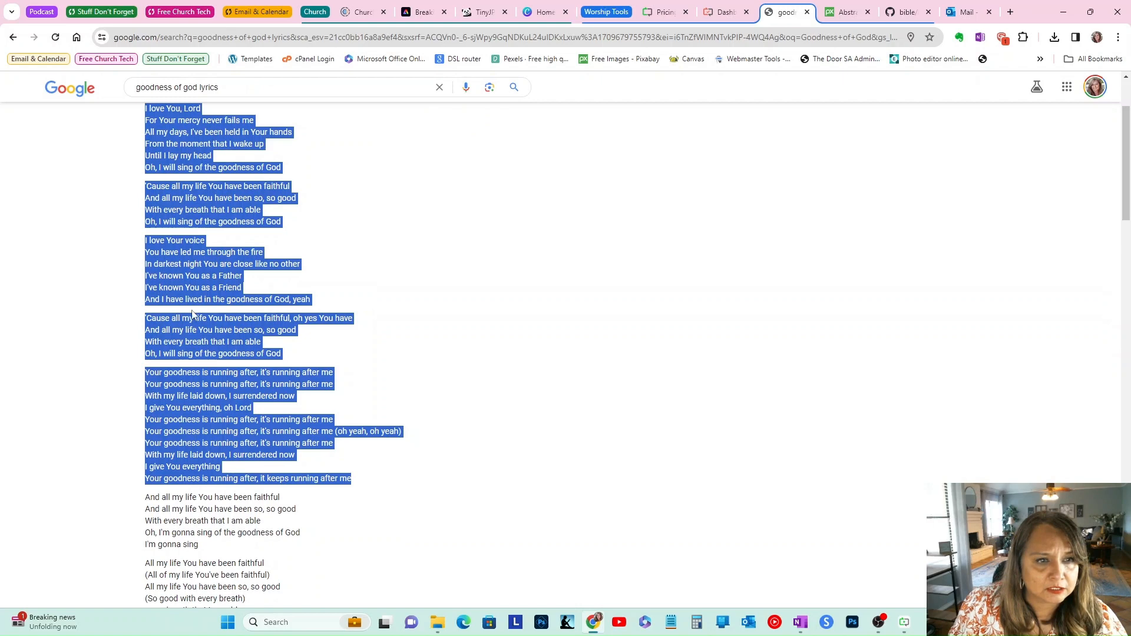
scroll(192, 314, down, 1)
scroll(275, 518, down, 2)
scroll(276, 518, up, 3)
scroll(188, 393, up, 1)
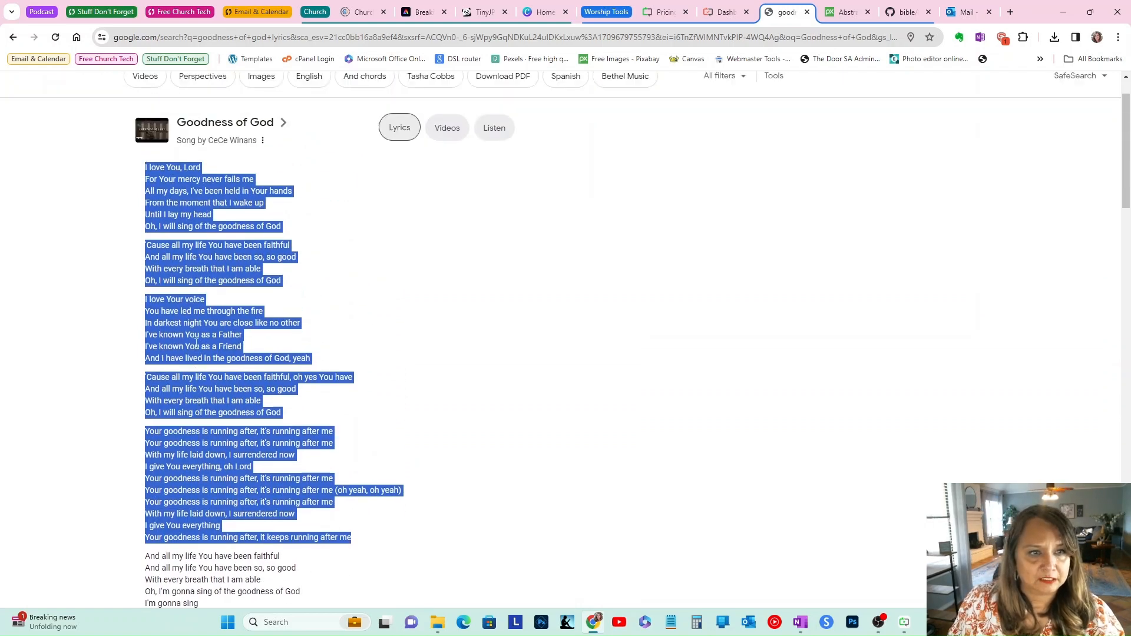
Step: Select the first three stanzas of the lyrics, ending at 'goodness of God, yeah', and copy them
click(328, 310)
drag(141, 167, 323, 359)
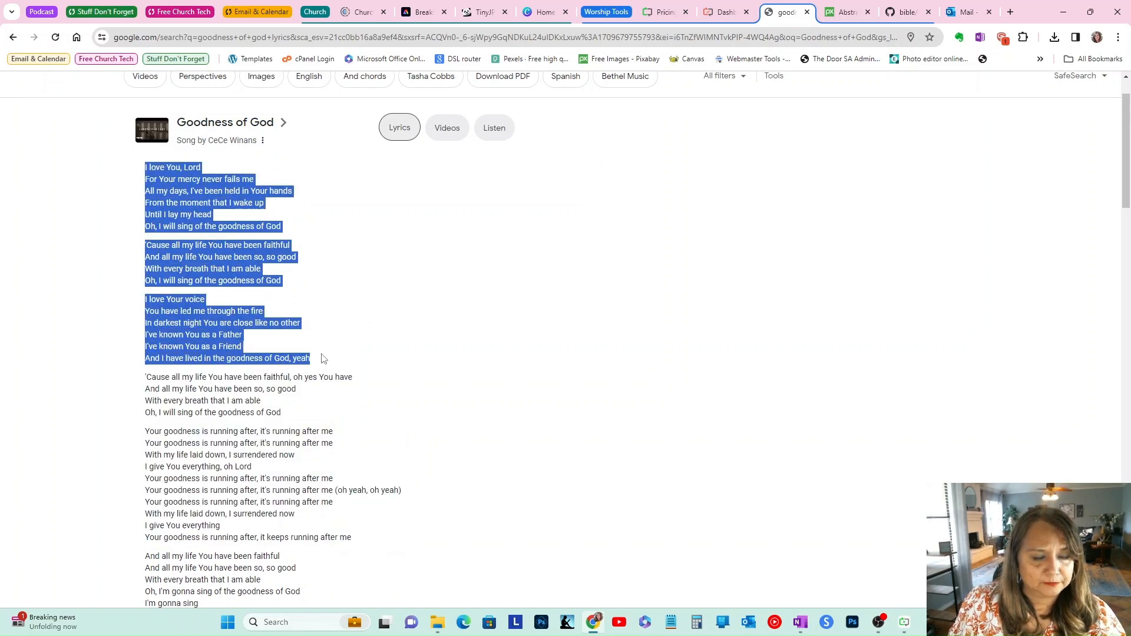
right_click(209, 265)
click(243, 266)
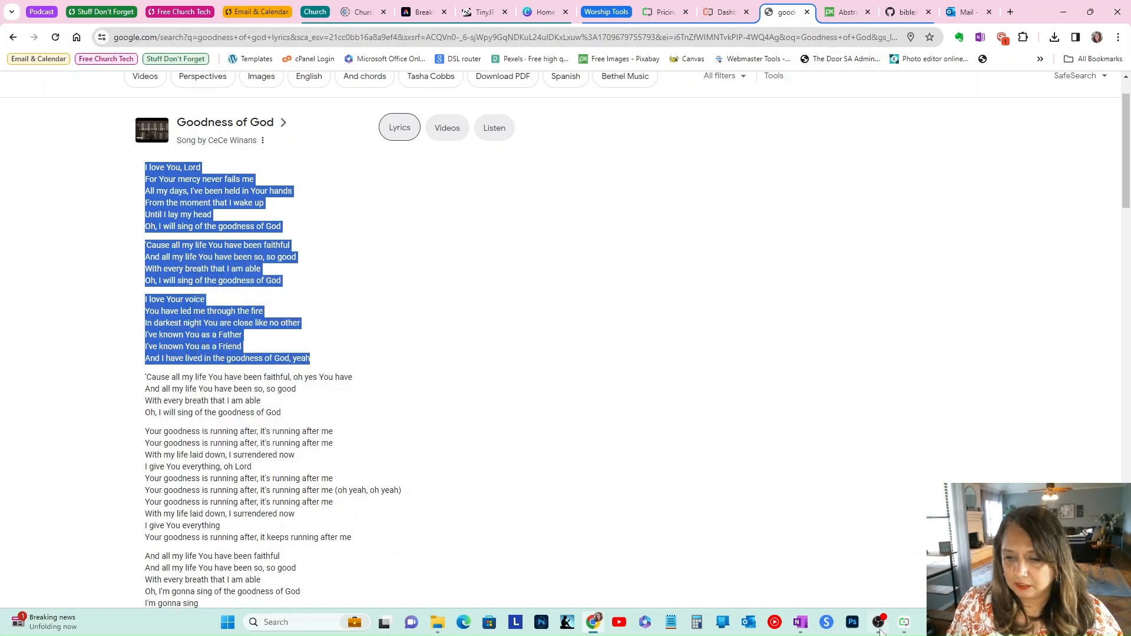
Step: Switch to Presenter and create a new song named Goodness of God
click(904, 623)
text(Goodness)
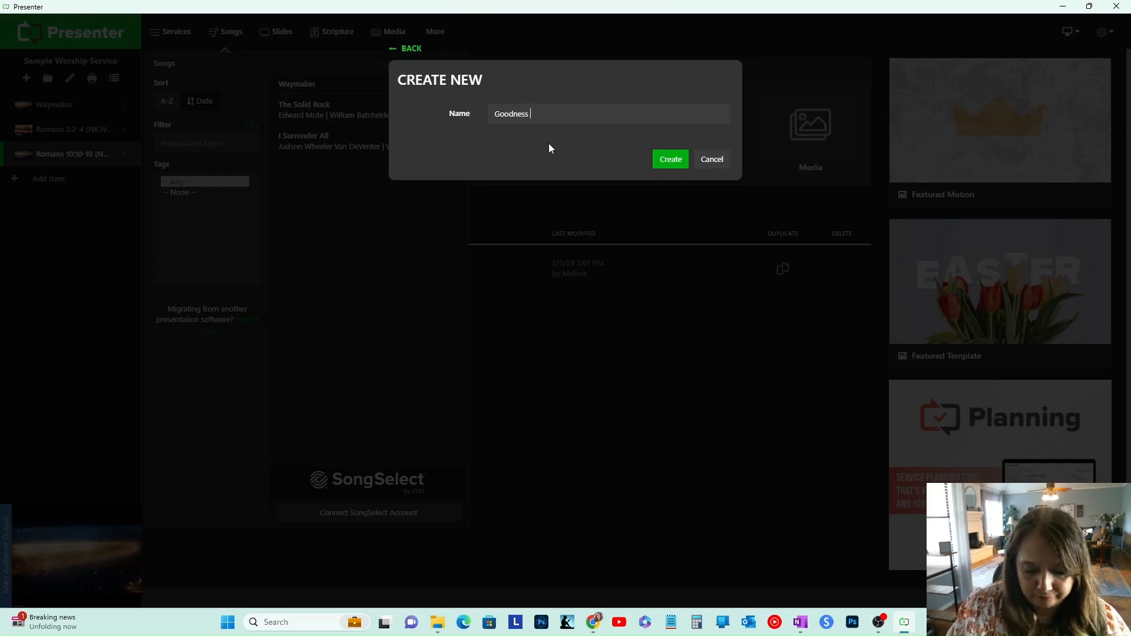
text( of God)
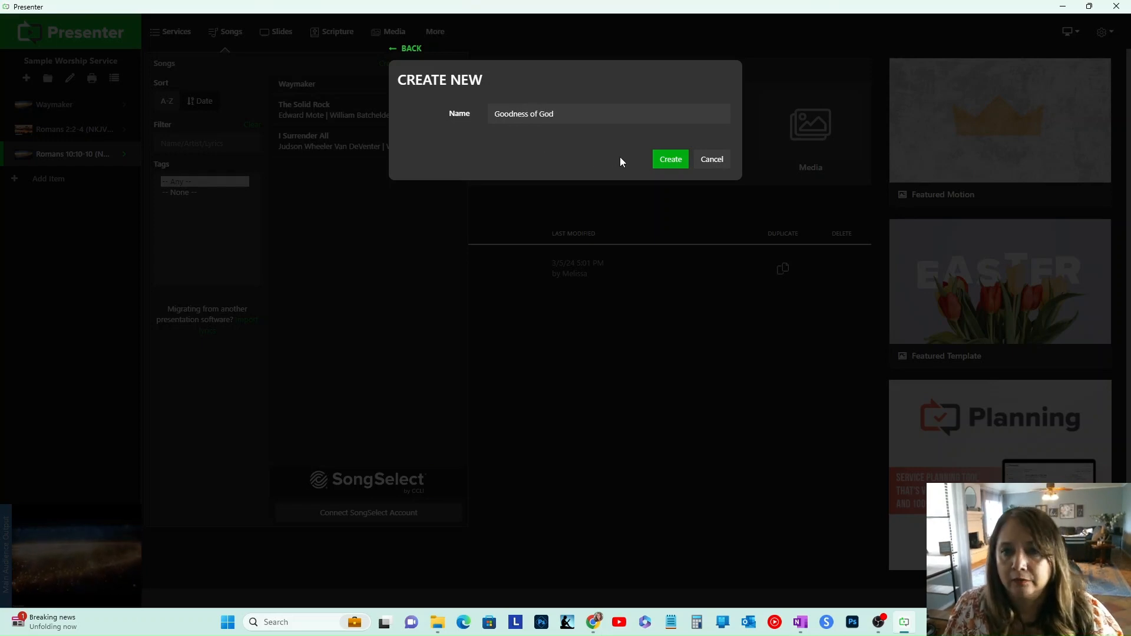
click(670, 159)
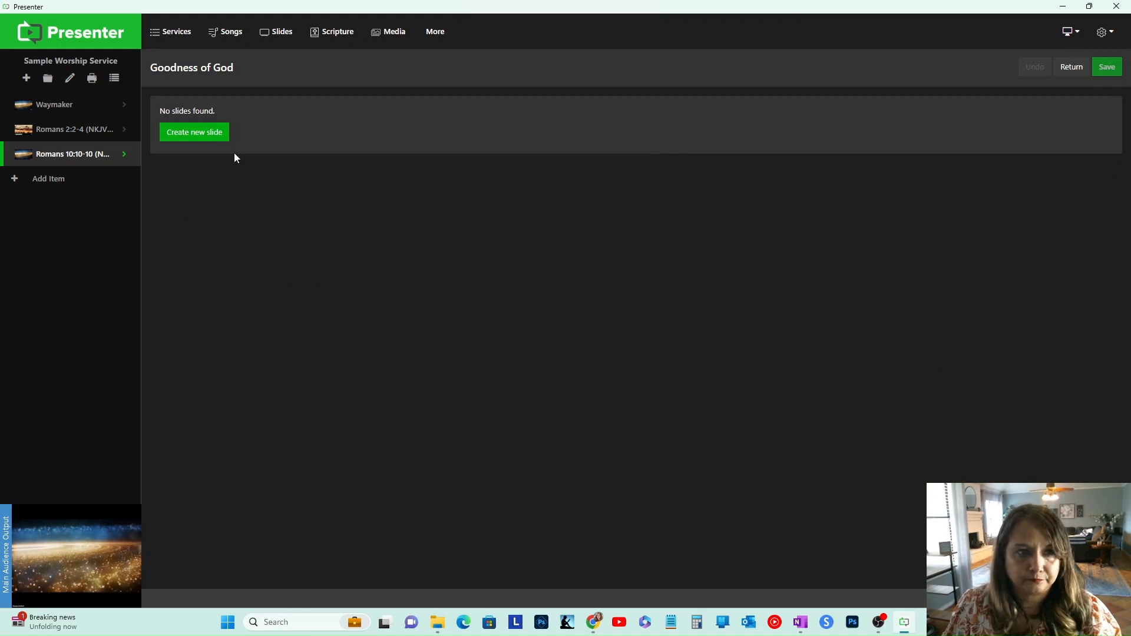
Step: Add a new slide to the song and paste the copied lyrics into it
click(210, 133)
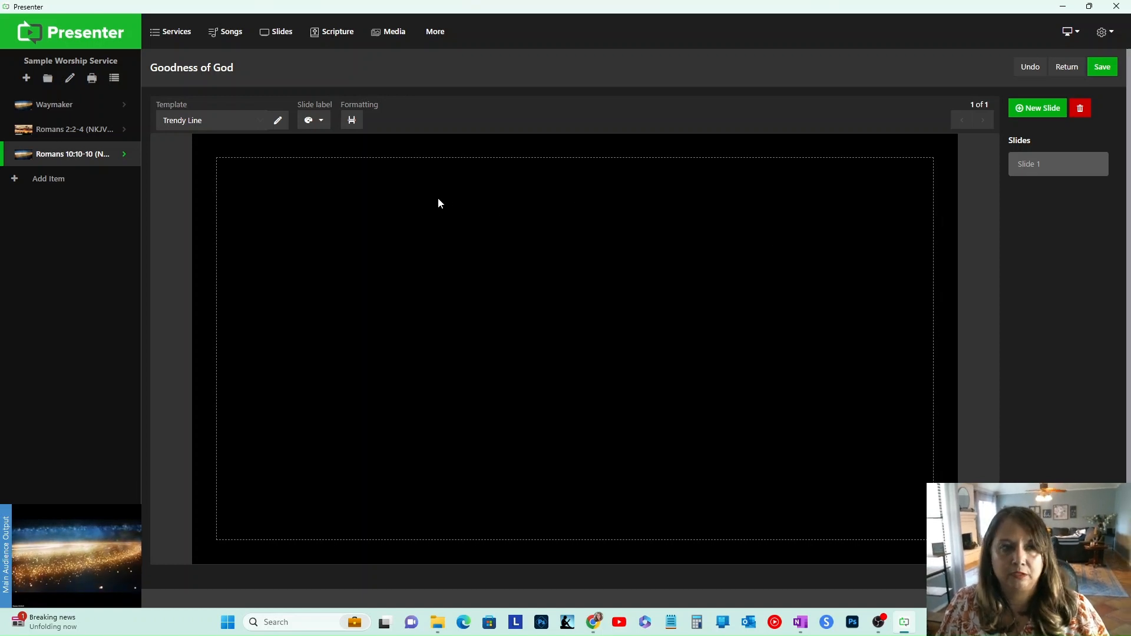
key(ctrl+v)
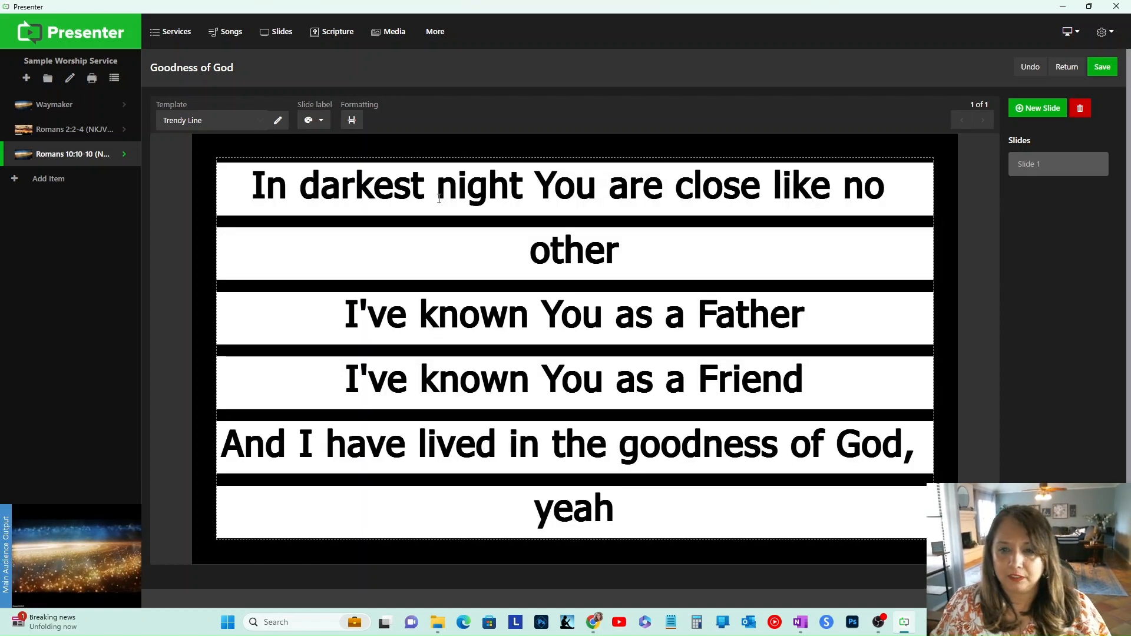
Step: Reformat the song's lyrics to a maximum of 2 lines per slide
click(351, 121)
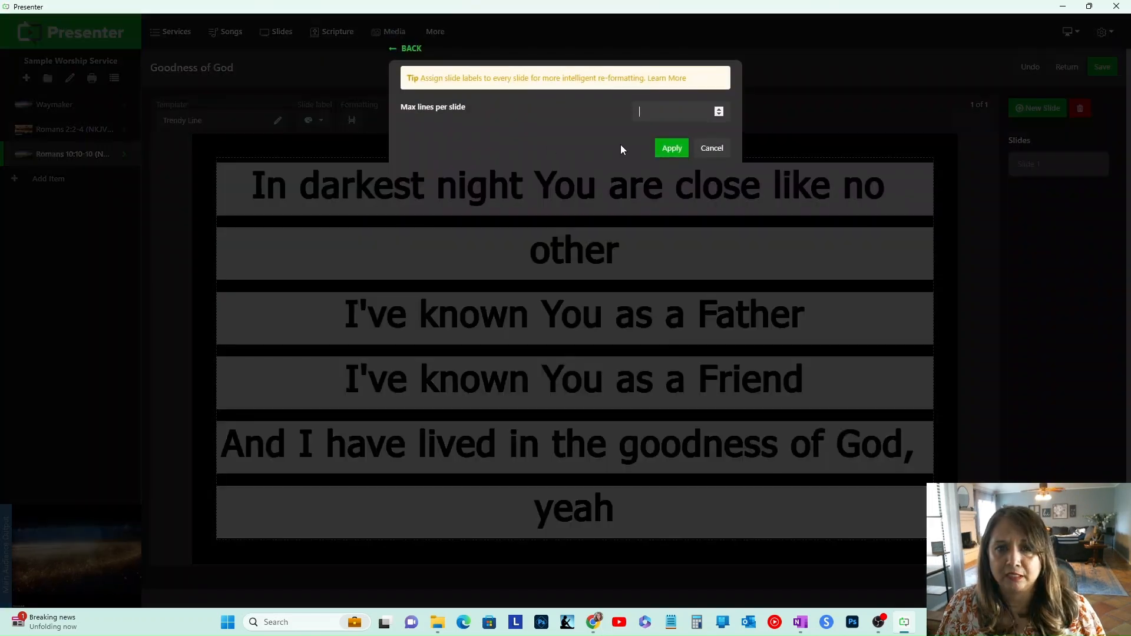
text(2)
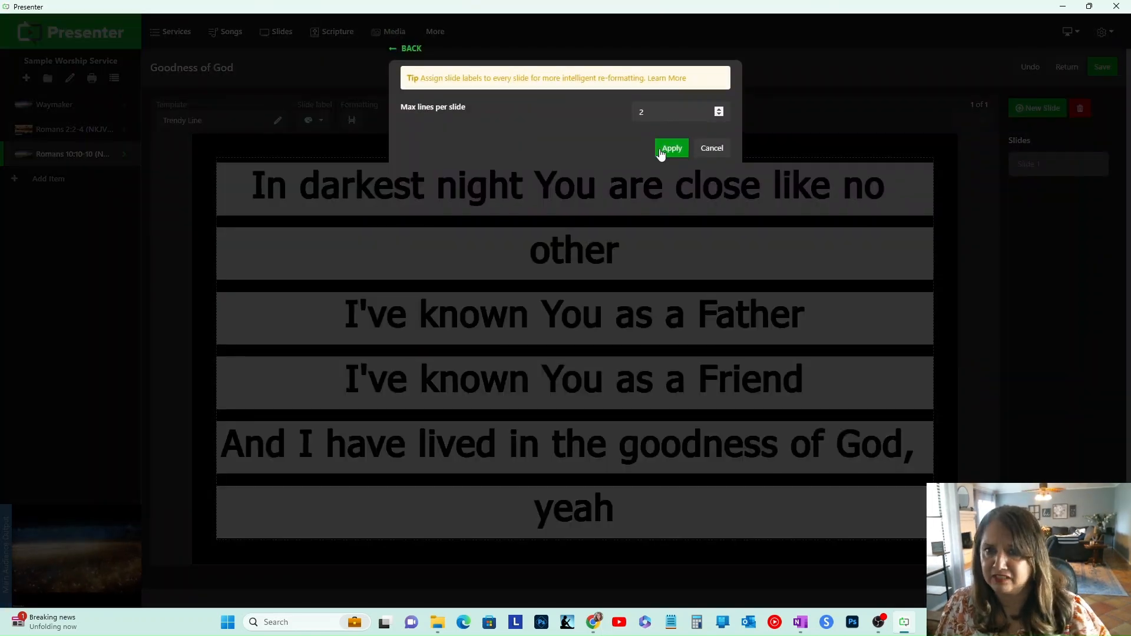
click(670, 149)
Step: Review each of the eight generated lyric slides and save the song
click(1060, 193)
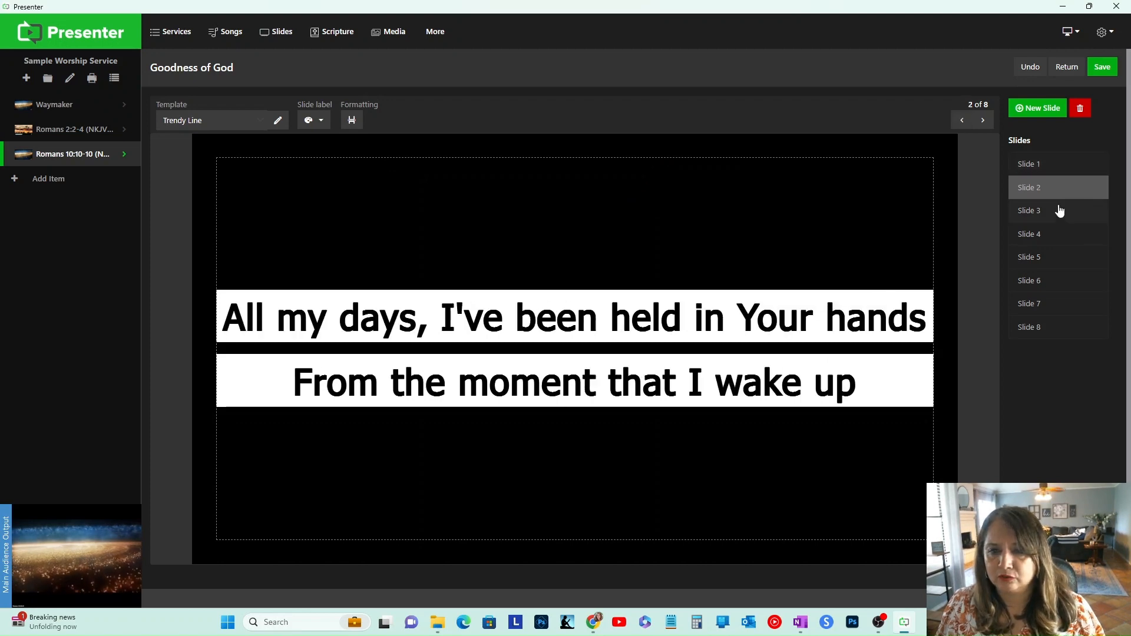
click(1056, 215)
click(1053, 235)
click(1048, 262)
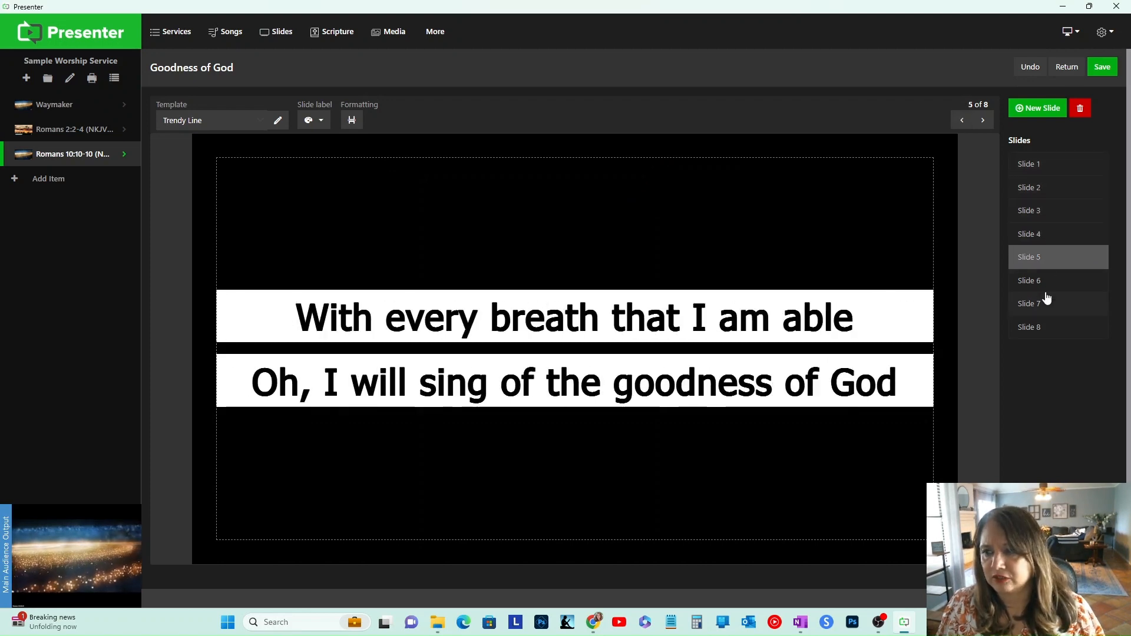
click(1045, 288)
click(1044, 305)
click(1044, 327)
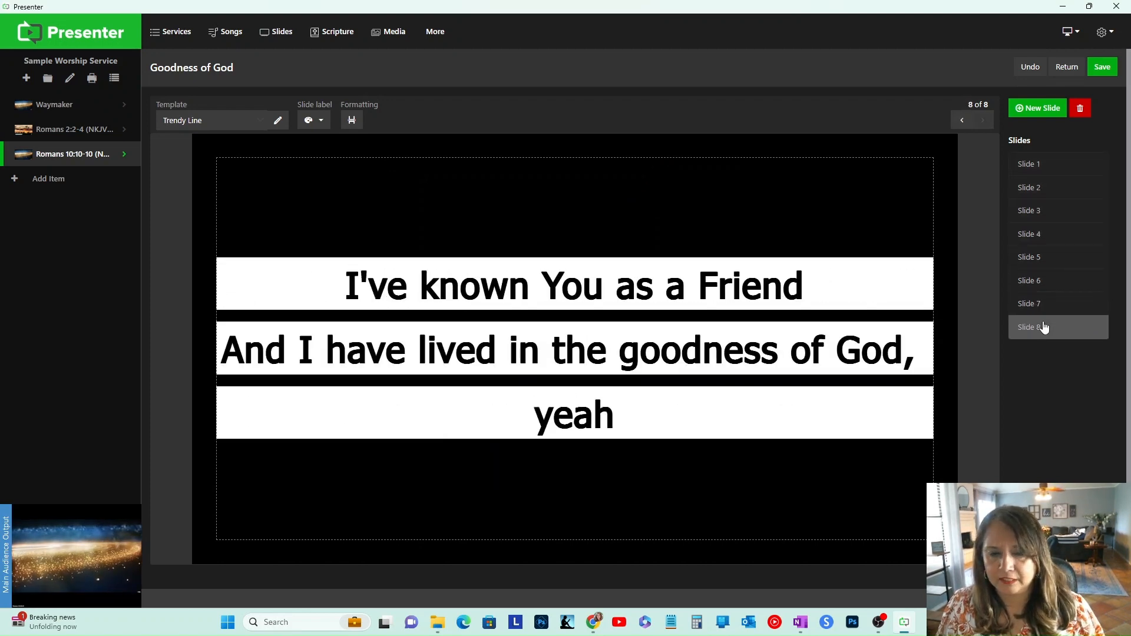
click(1042, 304)
click(1047, 287)
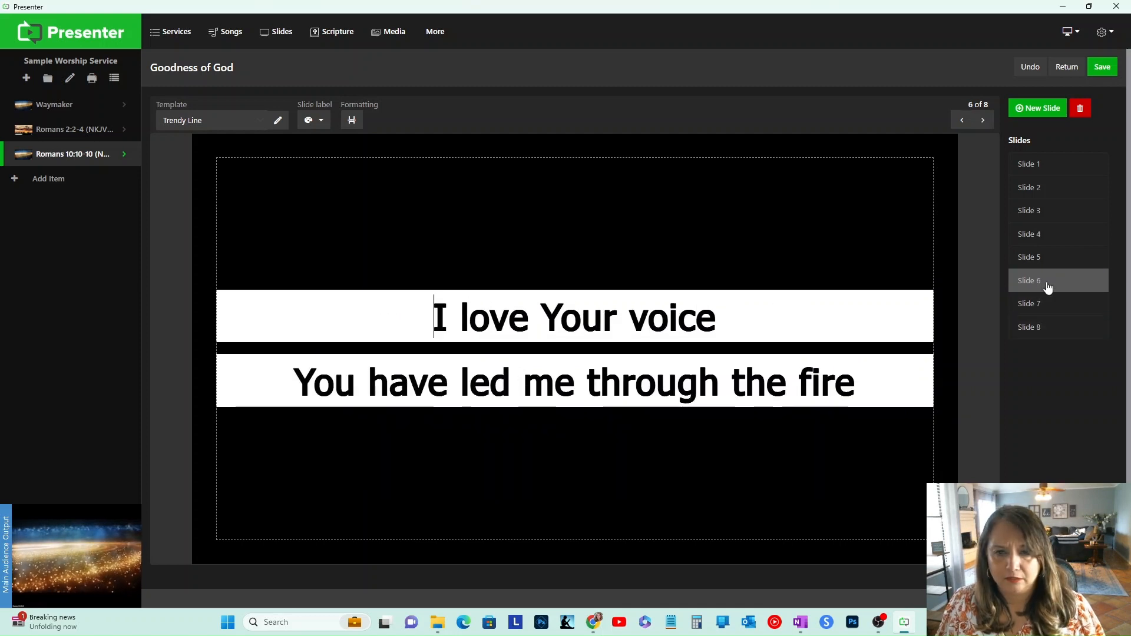
click(1047, 307)
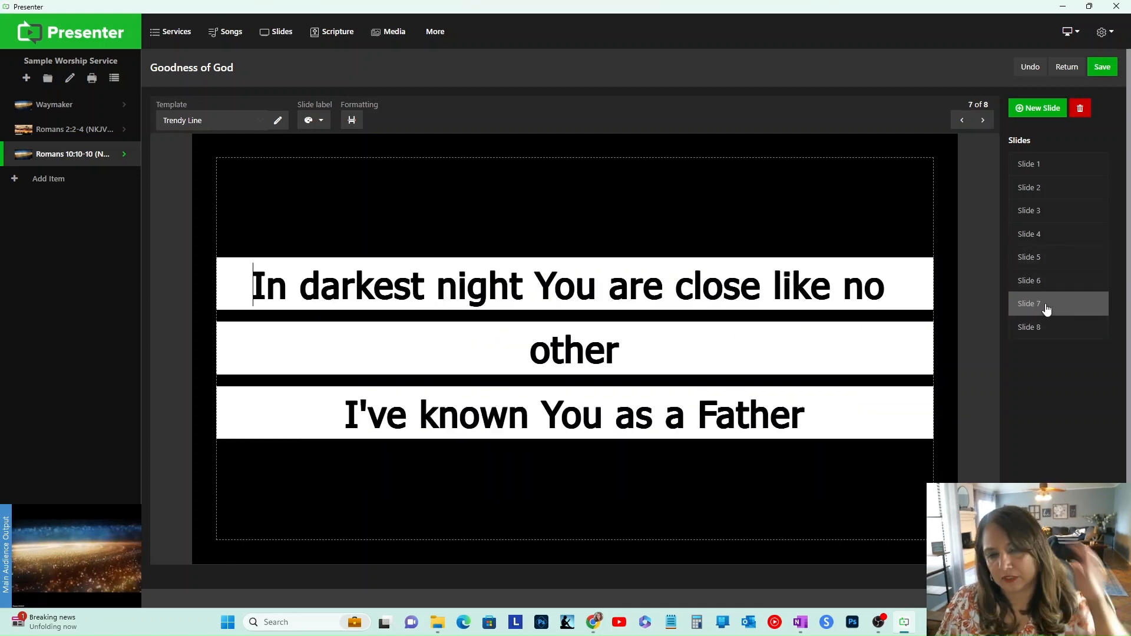
click(1049, 279)
click(1062, 255)
click(1061, 236)
click(1065, 218)
click(1066, 189)
click(1071, 166)
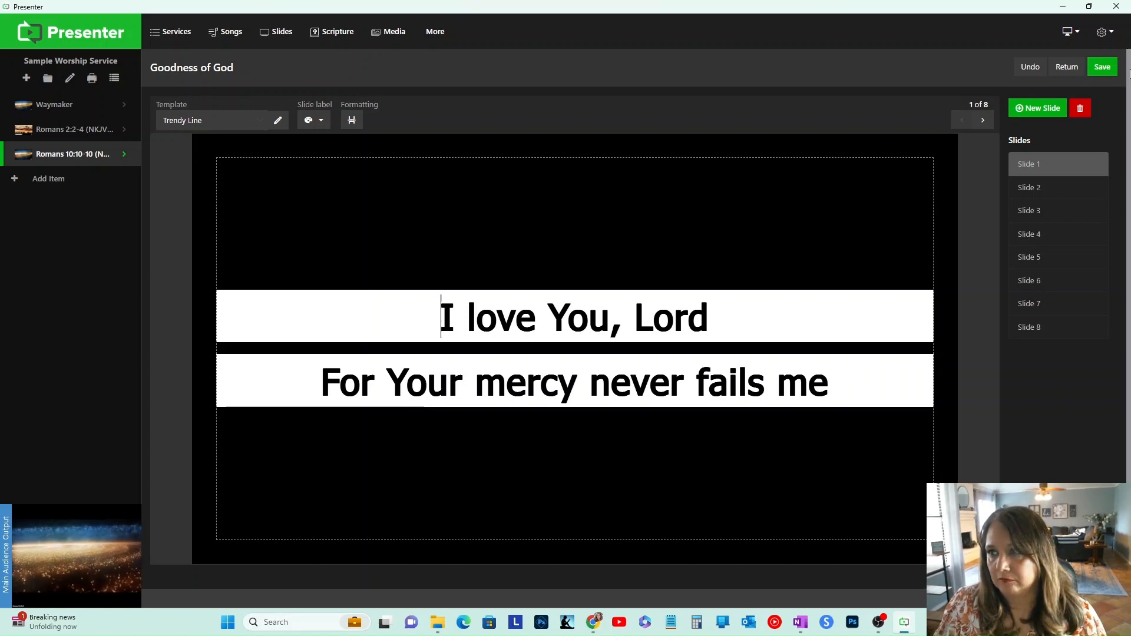
click(1103, 70)
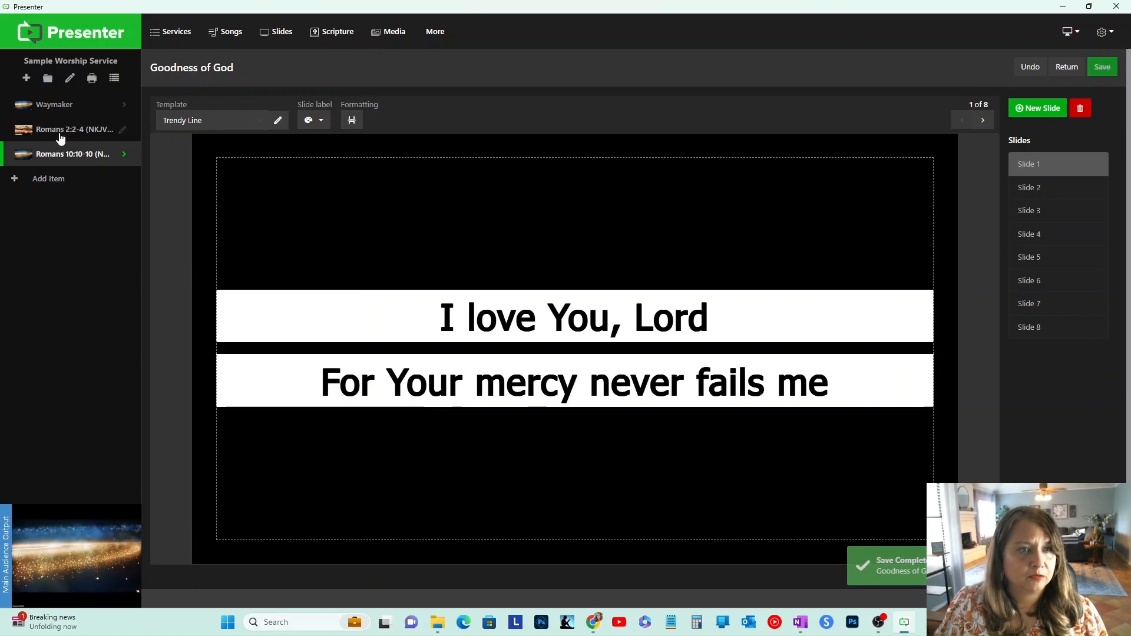
Step: Add a new service item with the Goodness of God lyrics as its foreground and launch it
click(65, 184)
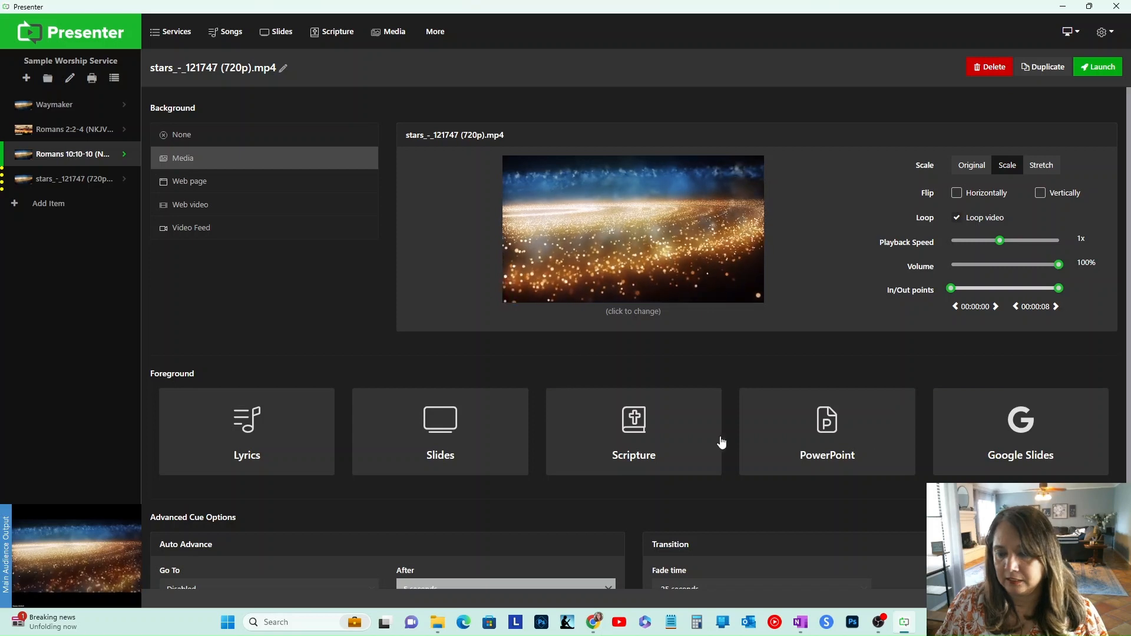
click(290, 418)
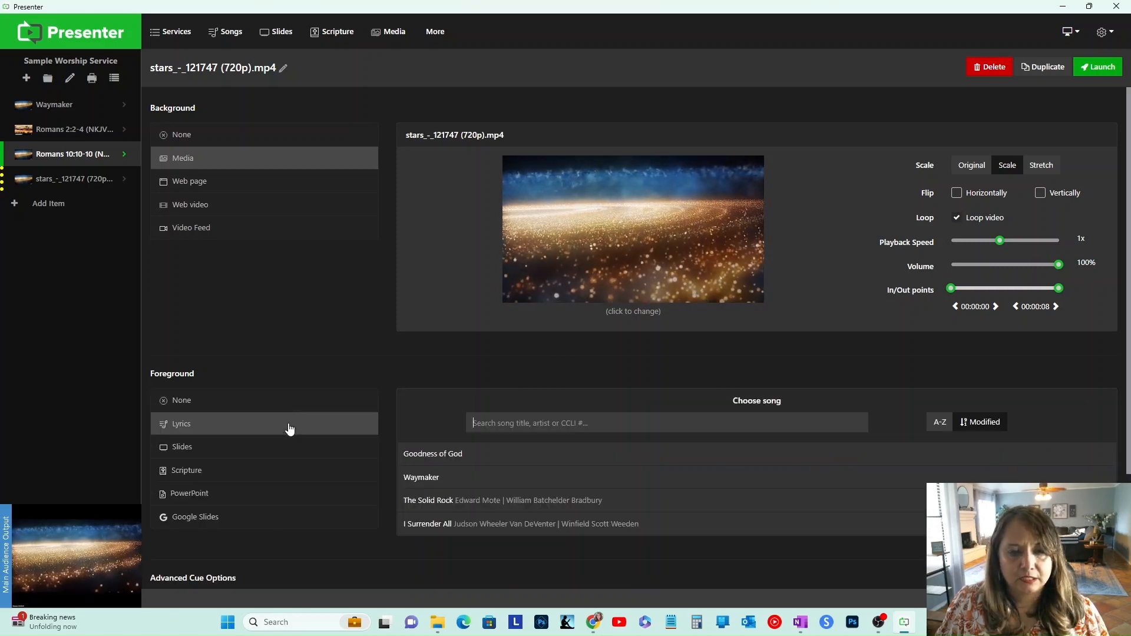
click(484, 454)
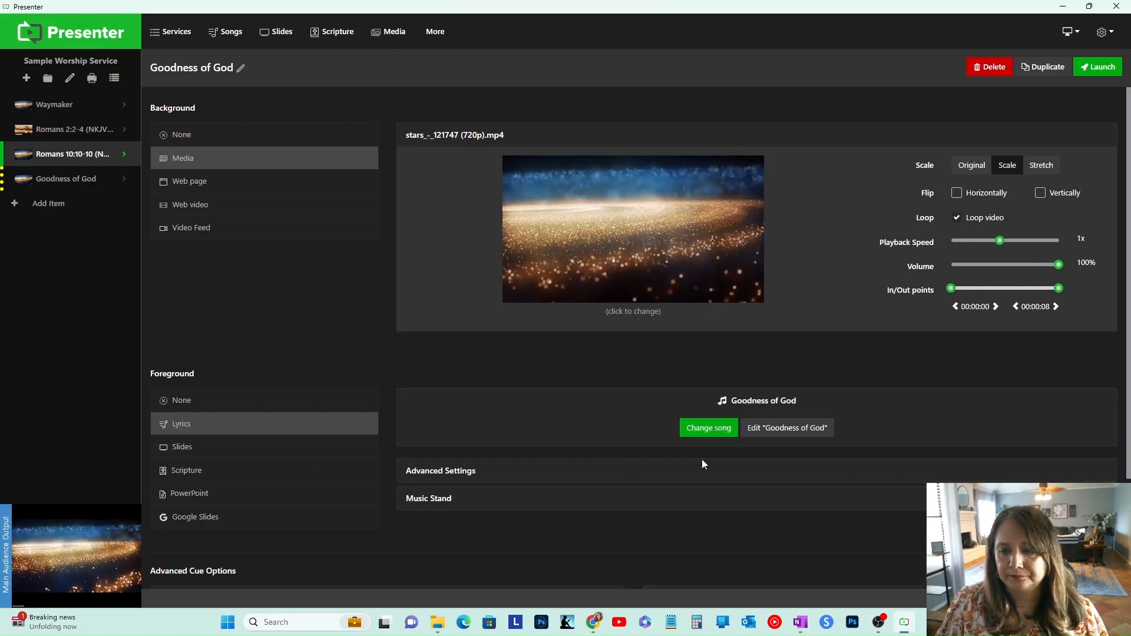
click(1090, 70)
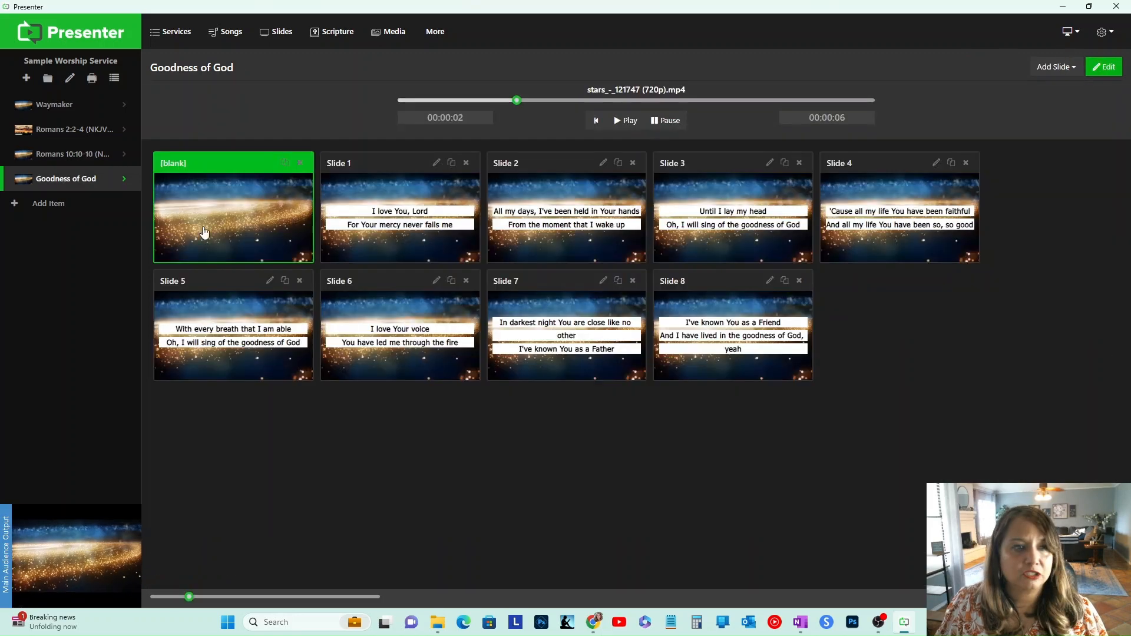
Step: Change the Goodness of God item's background to the abstract_-_20072 (720p).mp4 video and relaunch it
click(396, 244)
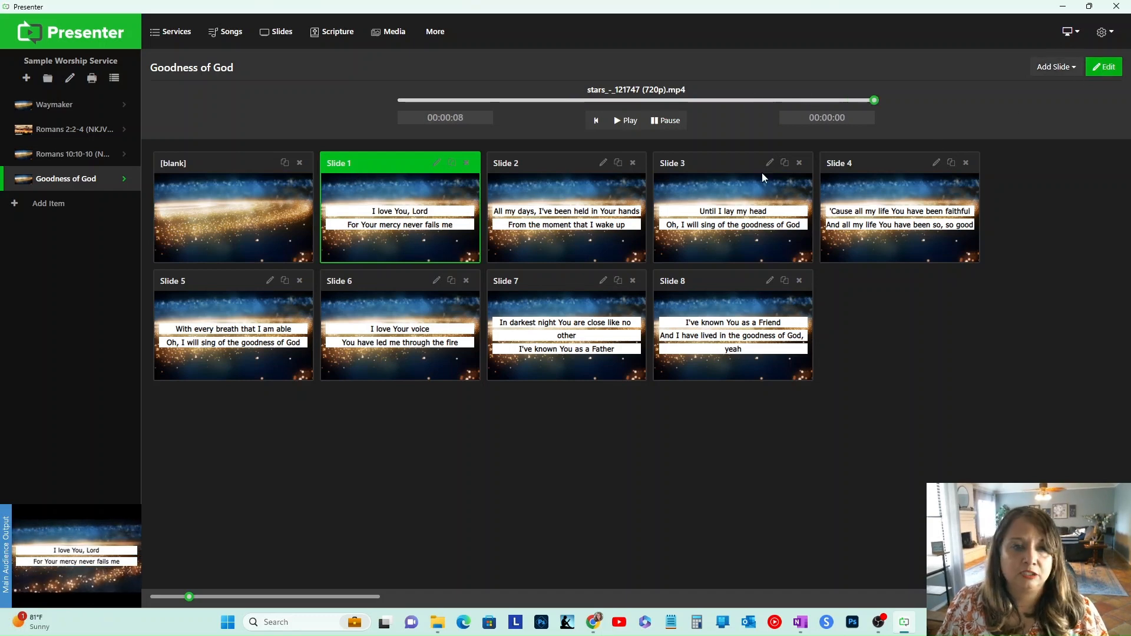
click(1105, 79)
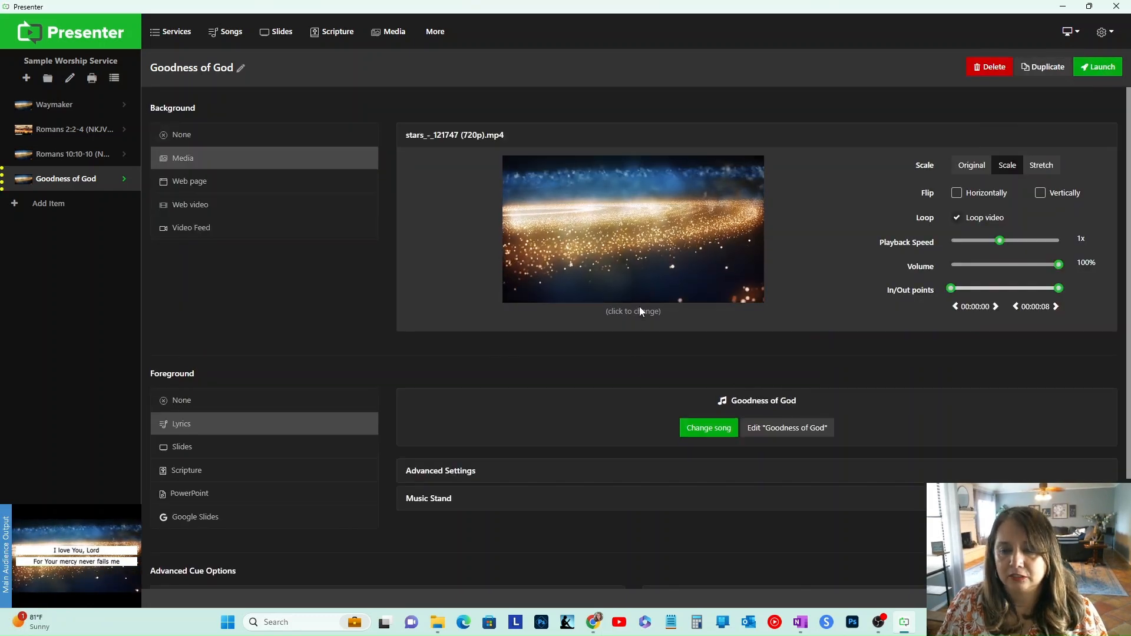
click(639, 309)
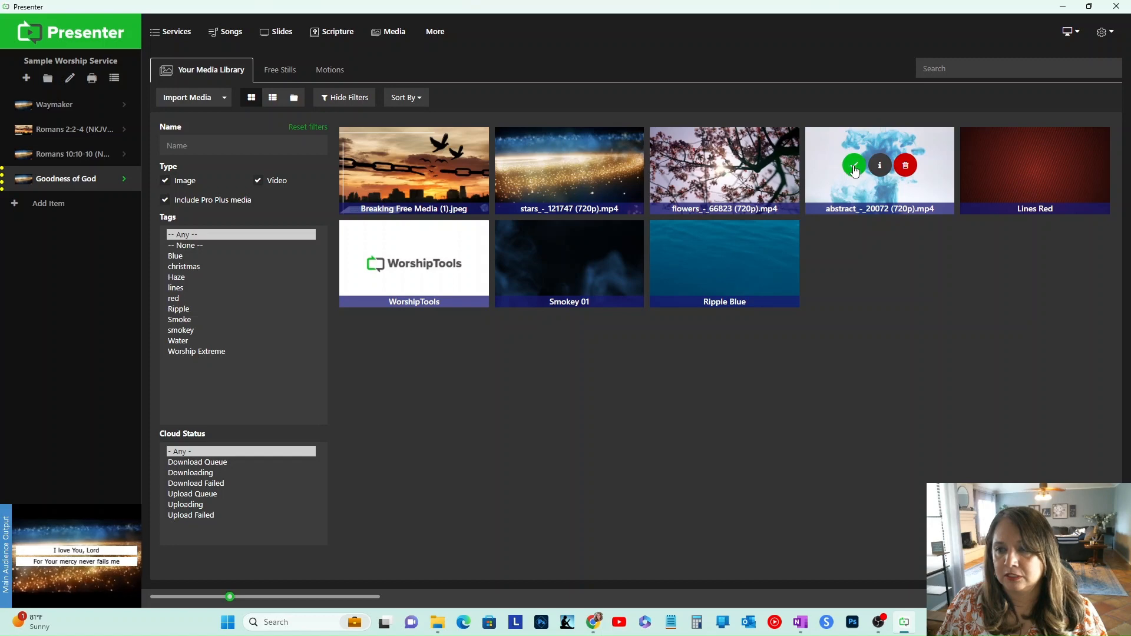
click(846, 165)
click(1090, 68)
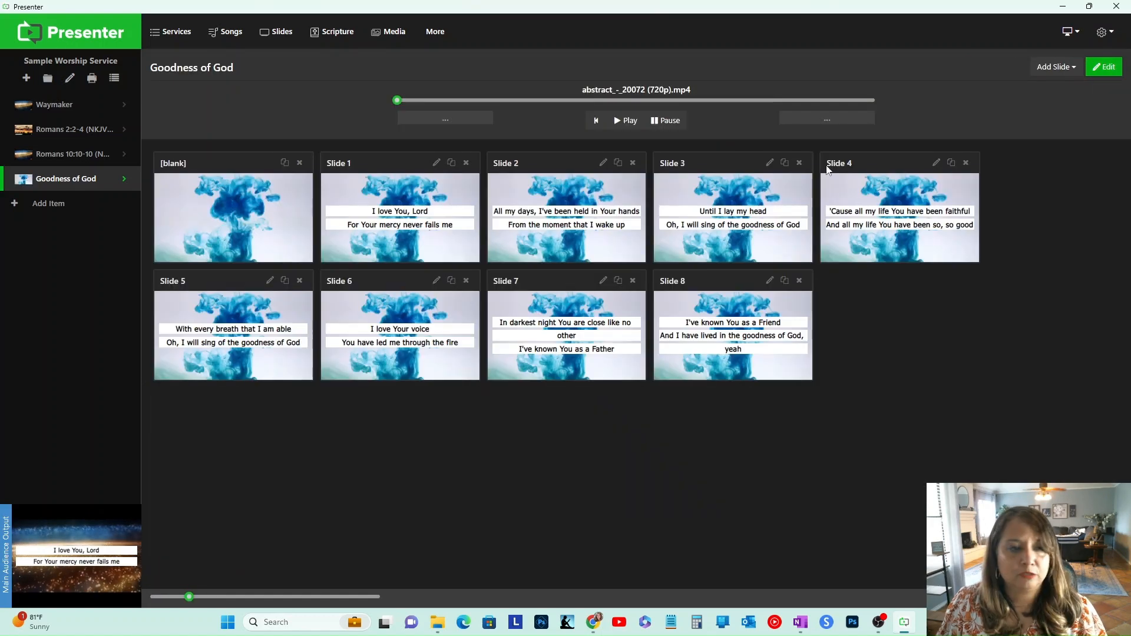
Step: Step through the Goodness of God slides on the audience output to preview the new background
click(258, 246)
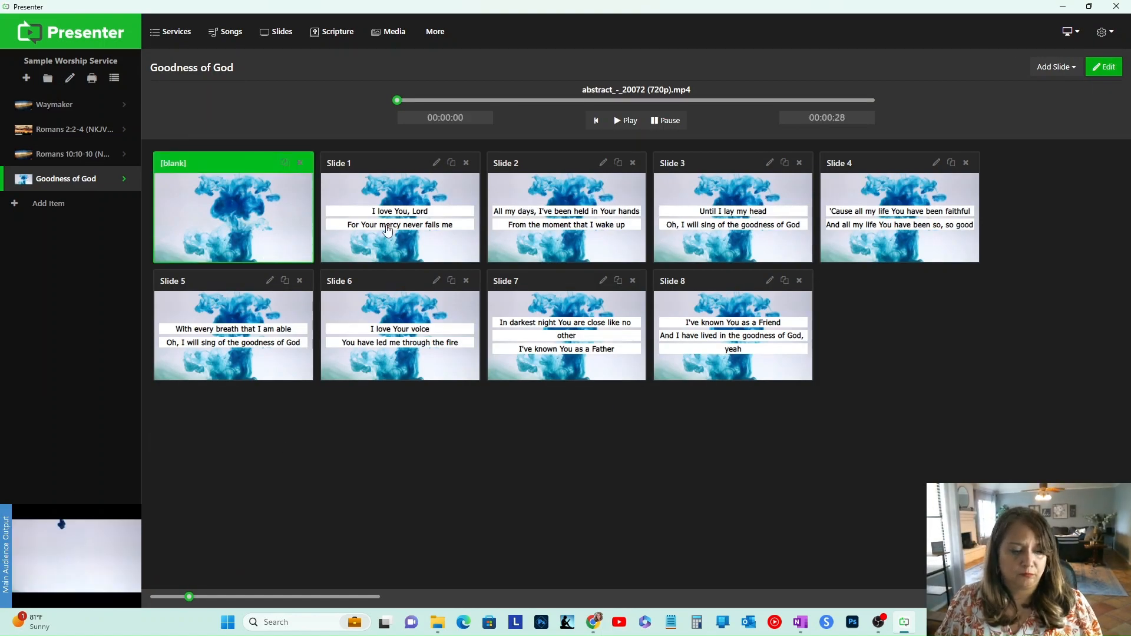
click(388, 231)
click(571, 236)
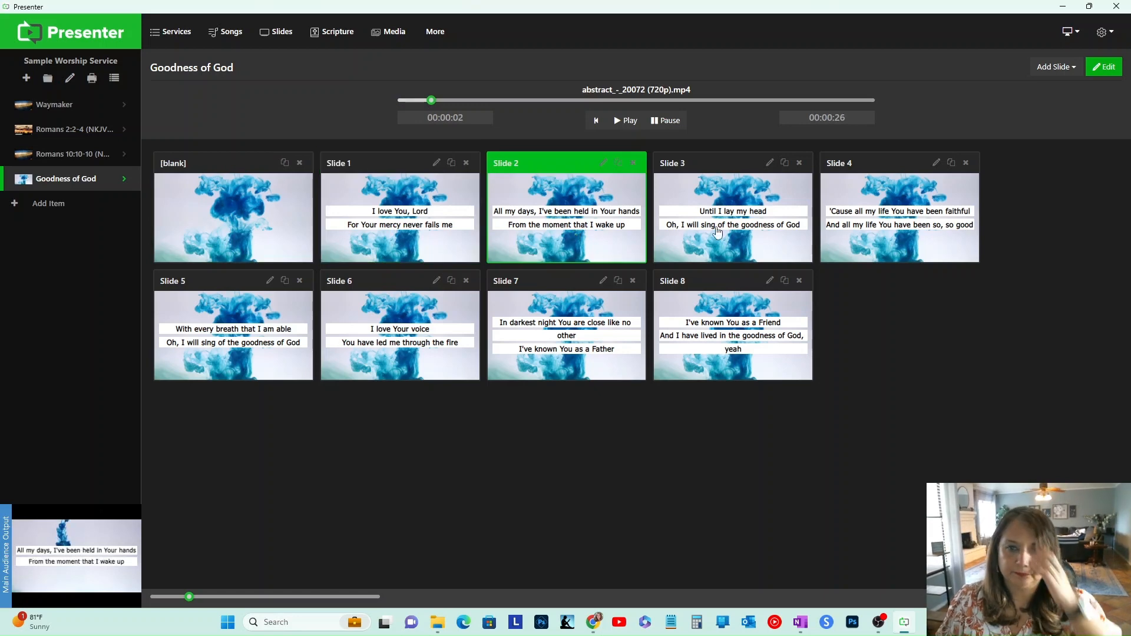
click(700, 240)
click(911, 238)
click(738, 333)
click(580, 339)
click(382, 342)
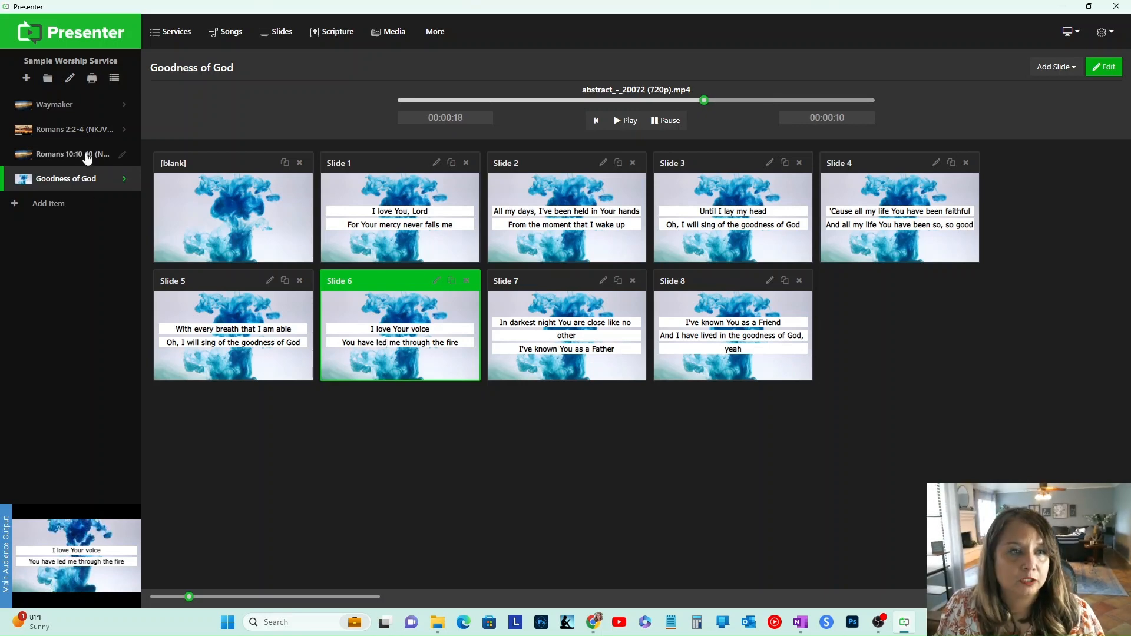
Step: Preview the Waymaker, Romans 2:2-4 and Romans 10:10 service items
click(79, 104)
click(71, 130)
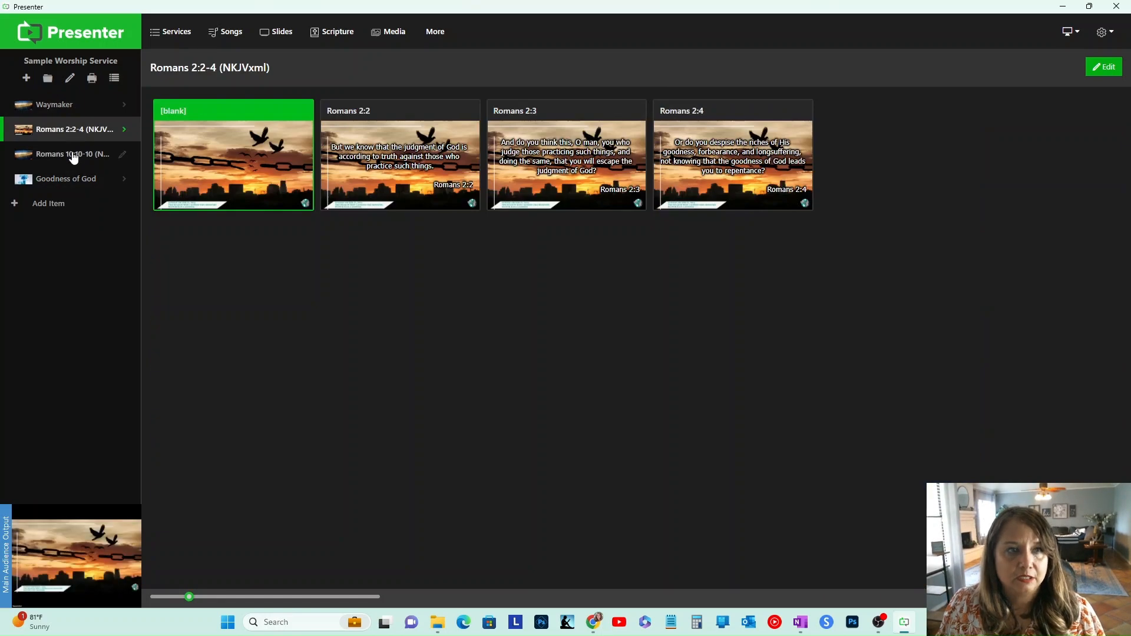
click(73, 154)
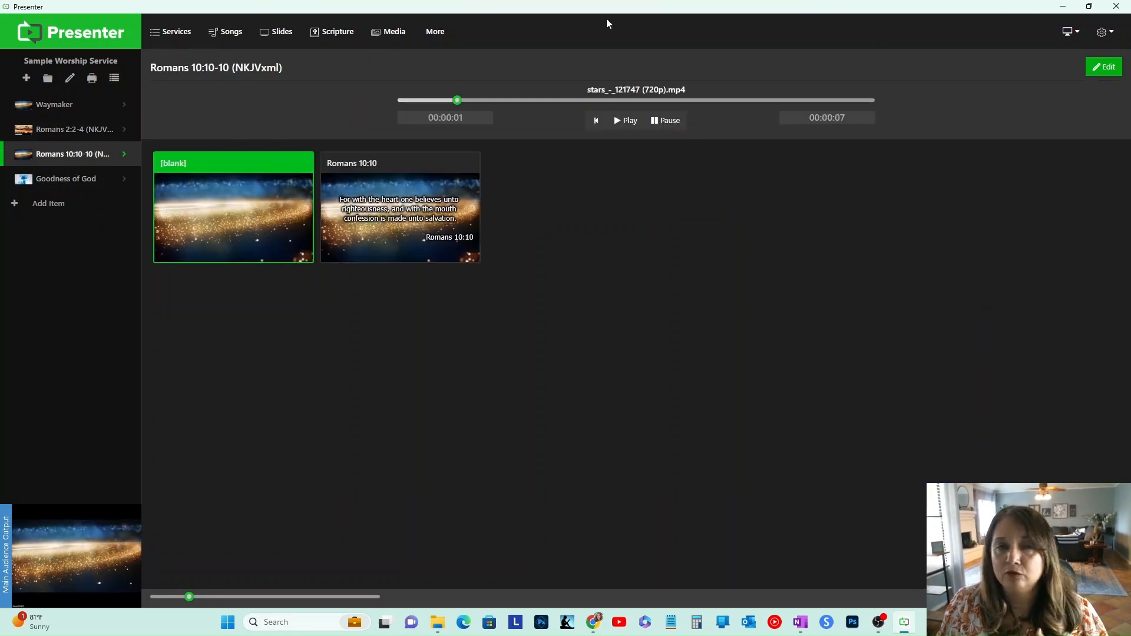
Step: Switch to Adobe Express in the browser and search your files for Prayer
click(1063, 6)
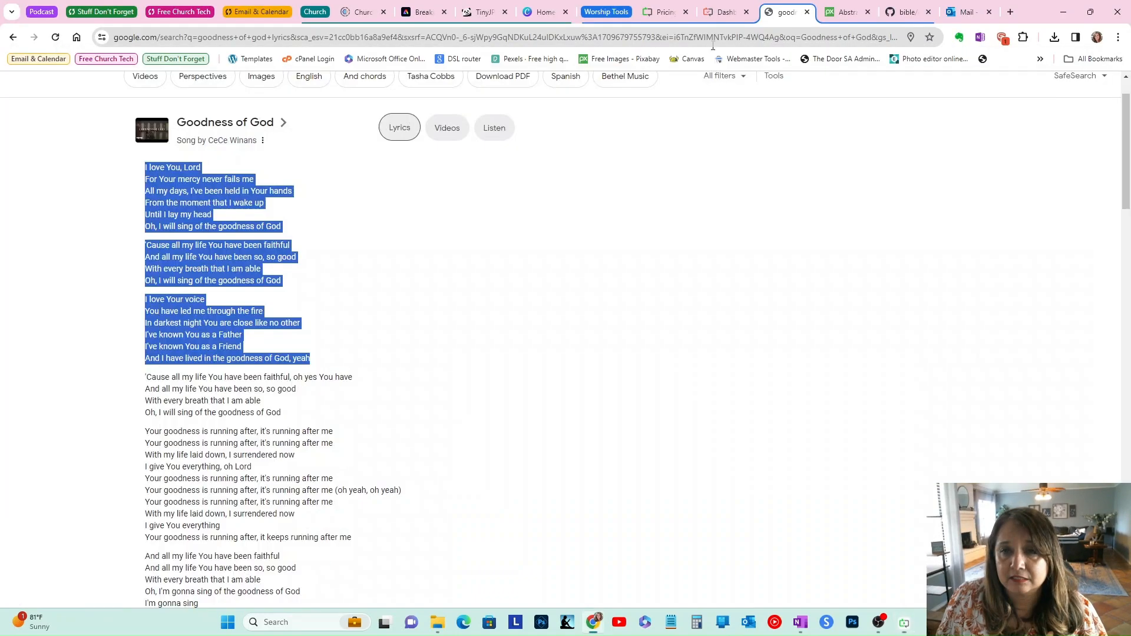
click(636, 112)
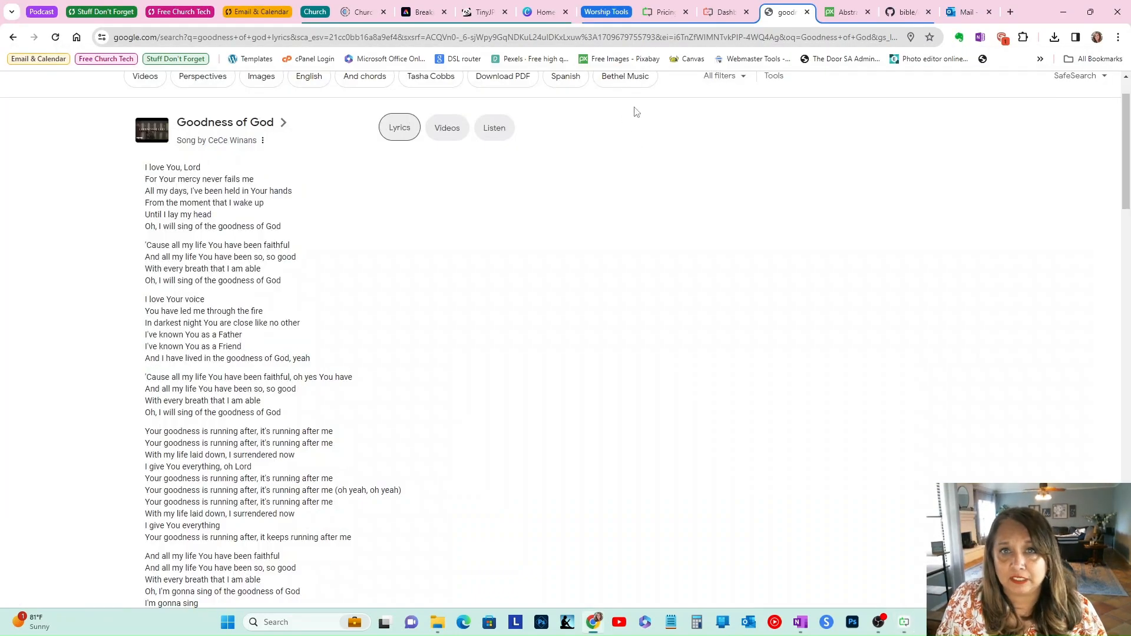
click(419, 13)
click(21, 88)
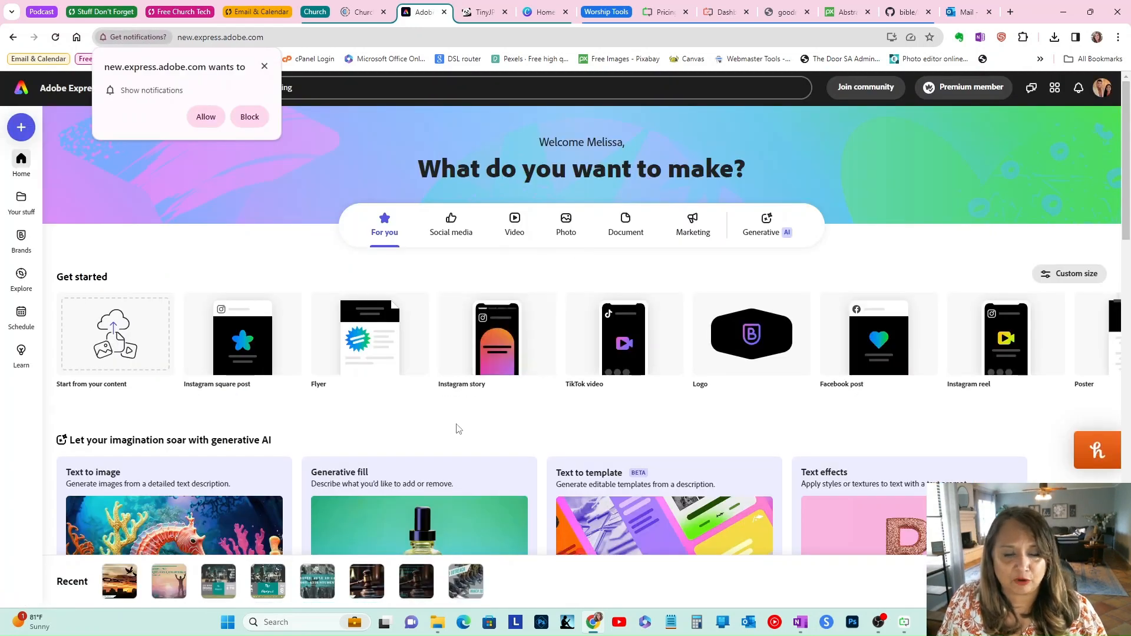
click(21, 201)
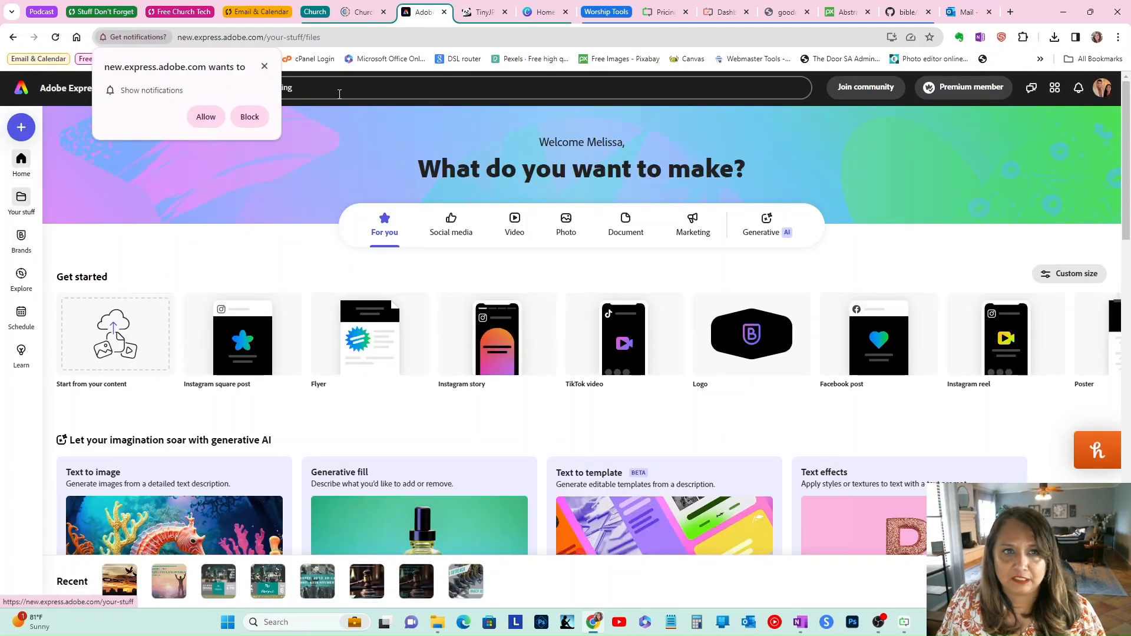
click(250, 117)
click(379, 91)
text(Prayer)
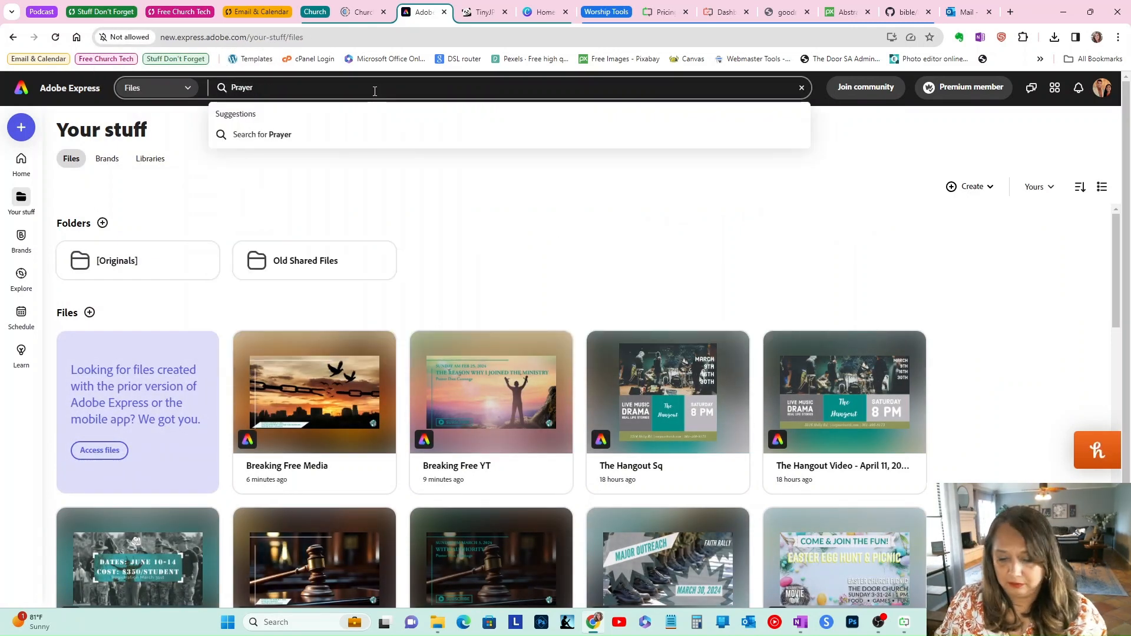
key(Return)
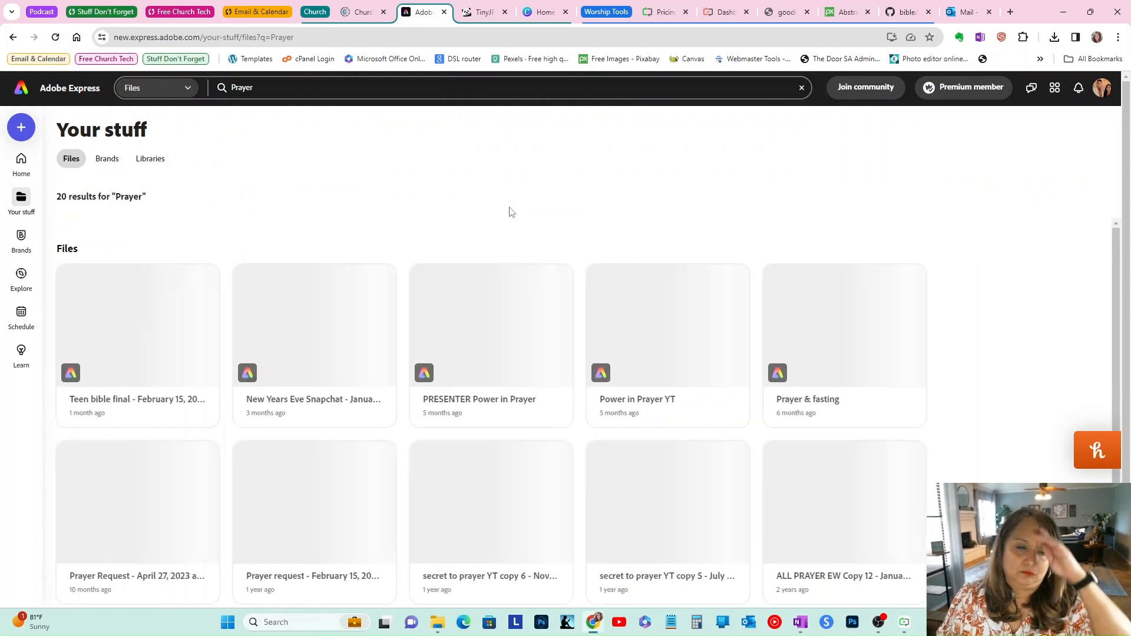
Step: Browse the Prayer file results and return to the Adobe Express home page
scroll(916, 315, down, 2)
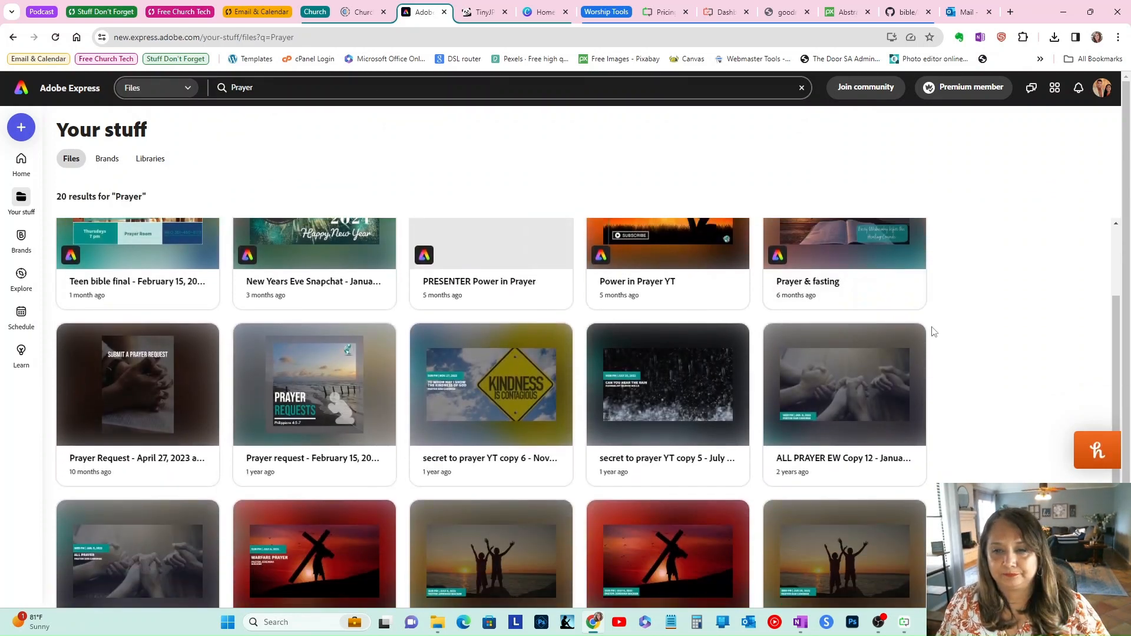
scroll(933, 331, down, 3)
scroll(937, 399, up, 5)
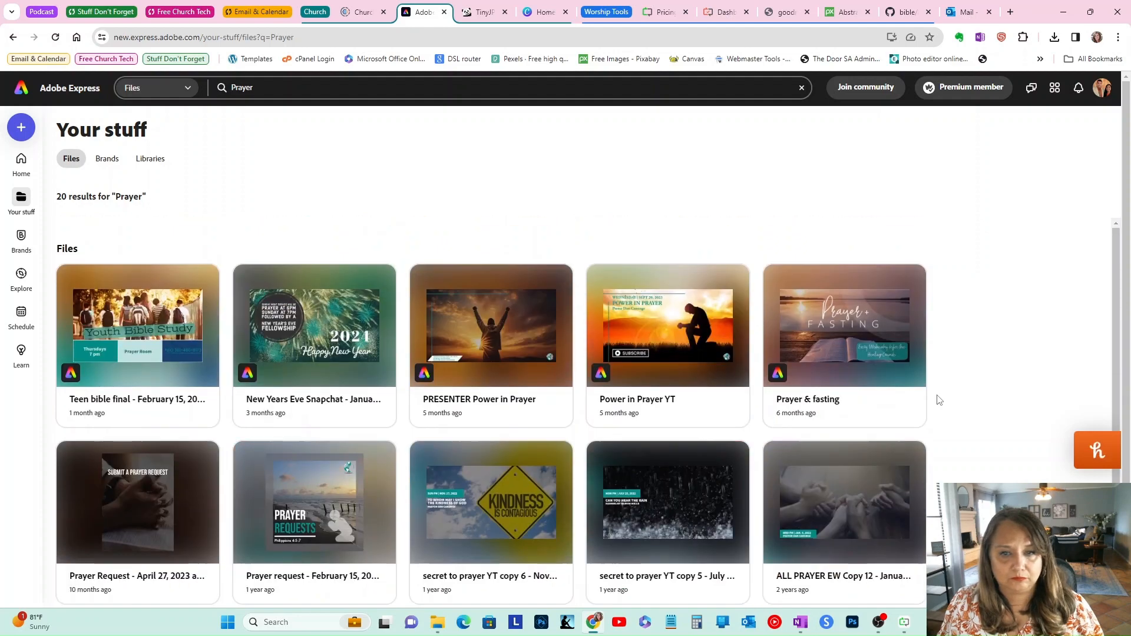
scroll(306, 271, down, 5)
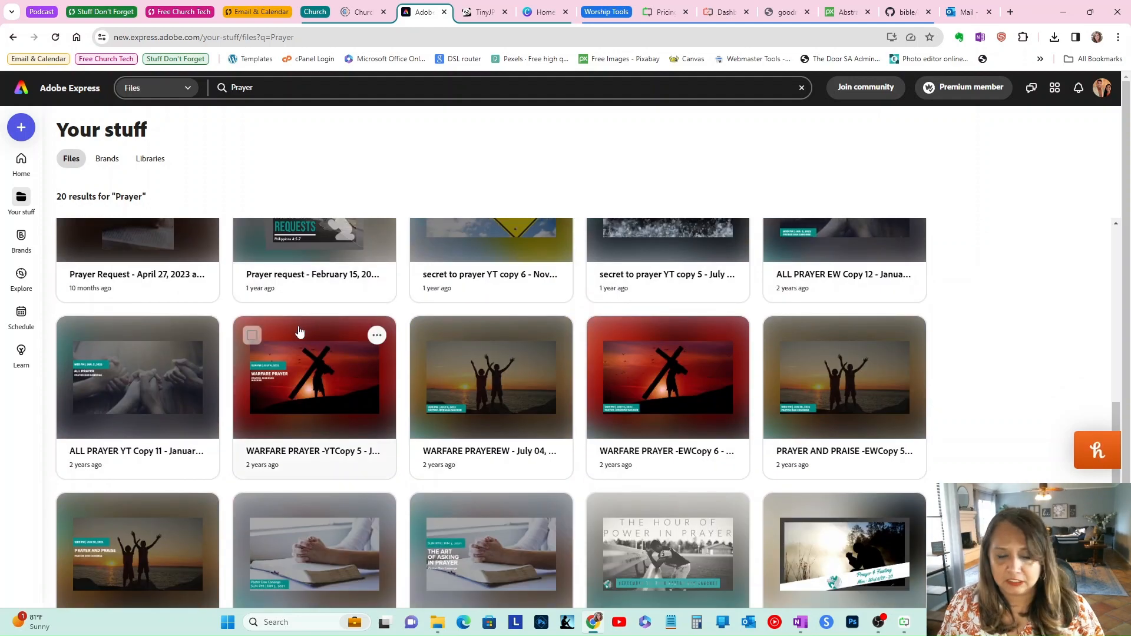
scroll(306, 330, up, 5)
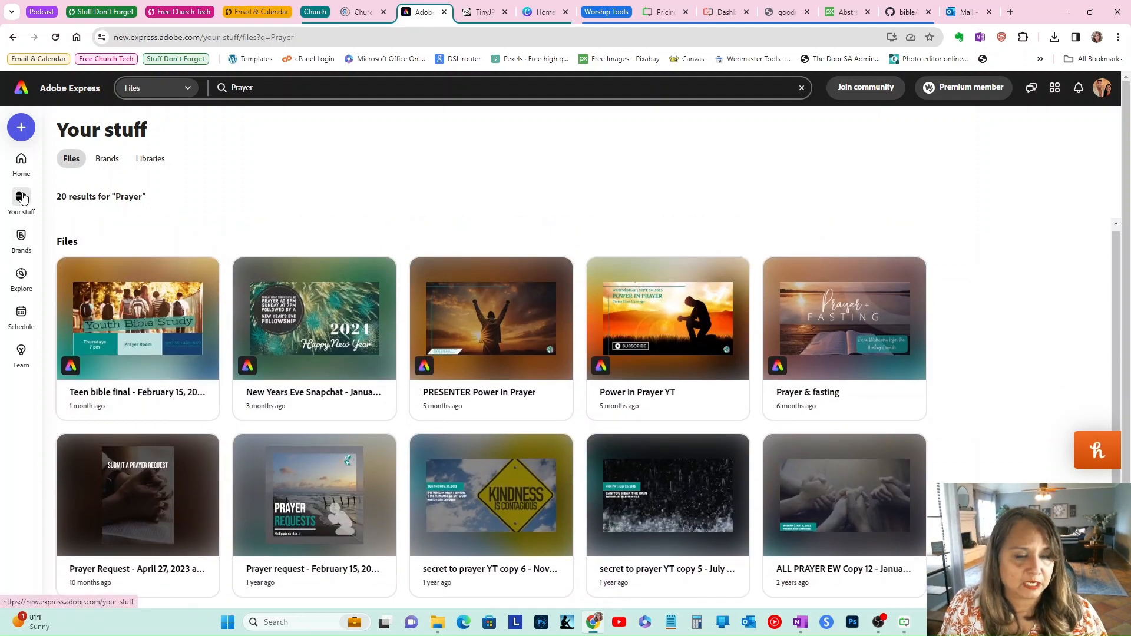
click(22, 161)
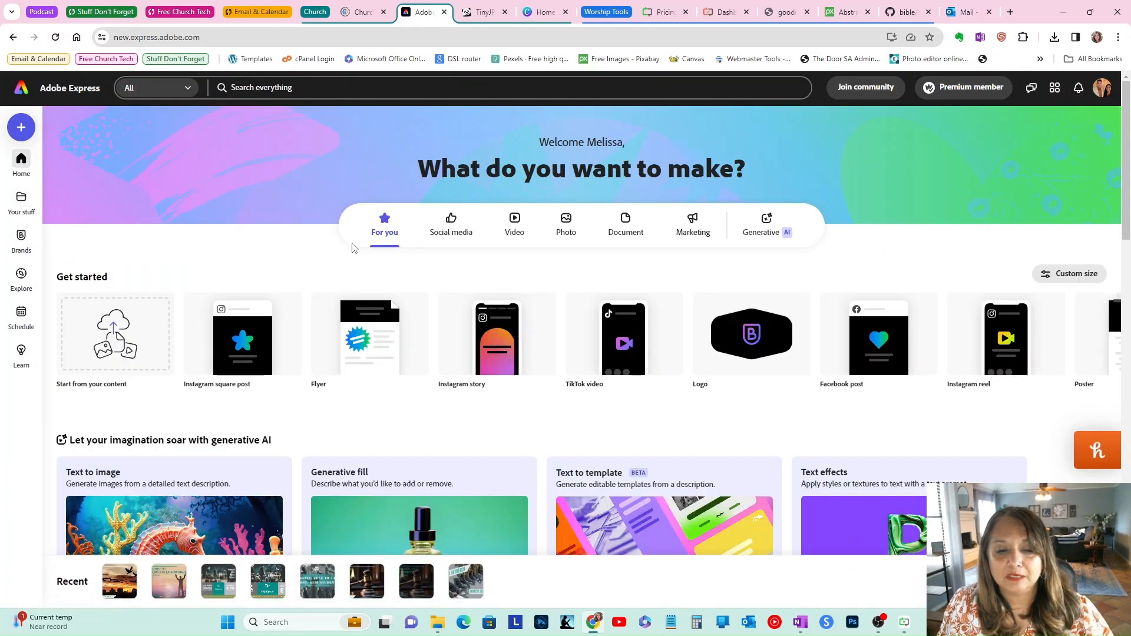
Step: Switch to Canva and search templates for Announcements Church
click(537, 10)
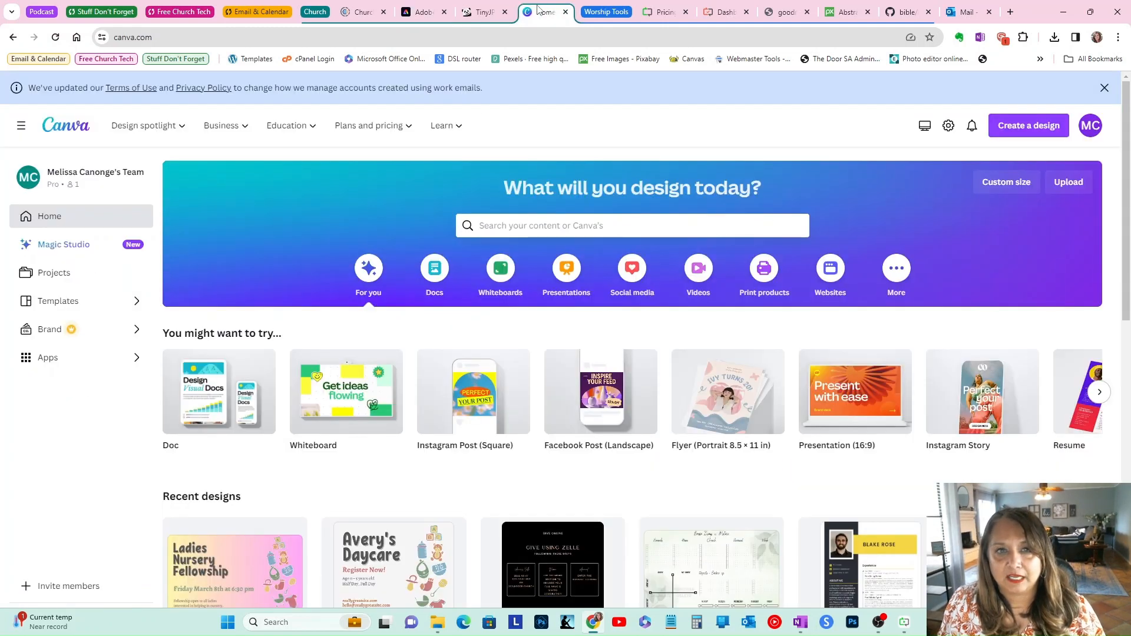
click(535, 225)
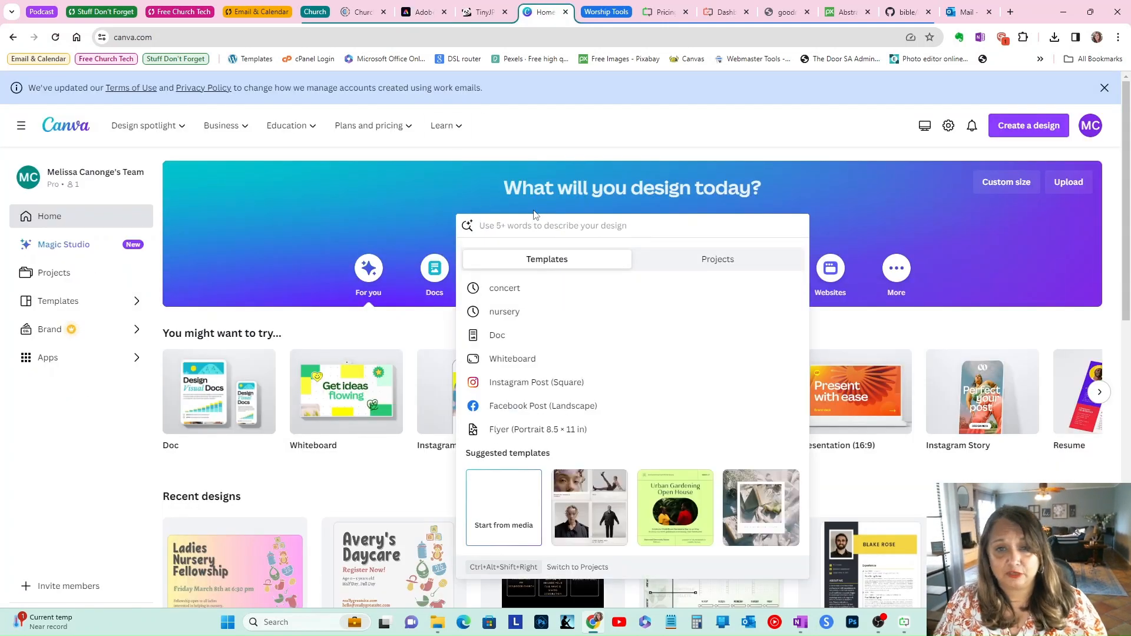
text(Announce)
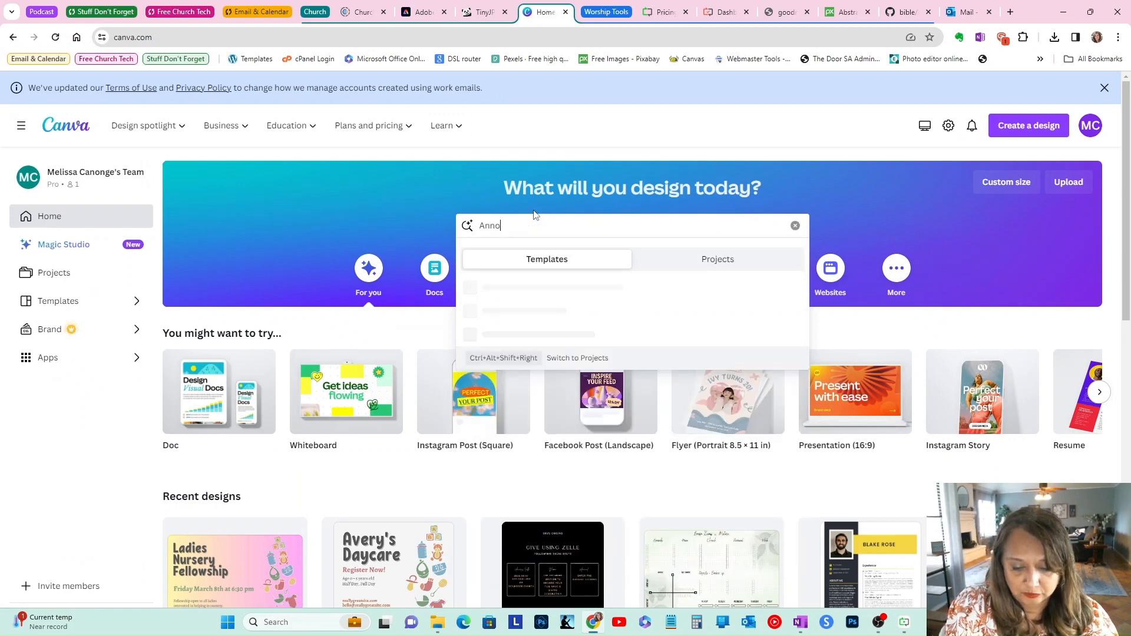
text(ments Church)
key(Return)
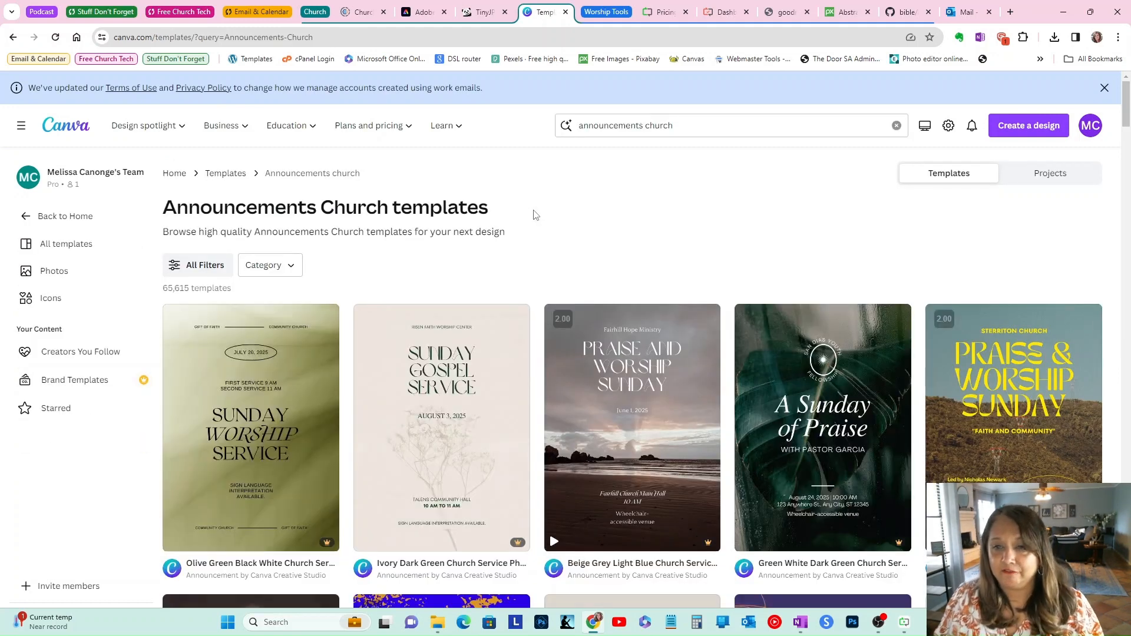
Step: Dismiss the terms banner and browse the church announcement templates
click(1104, 87)
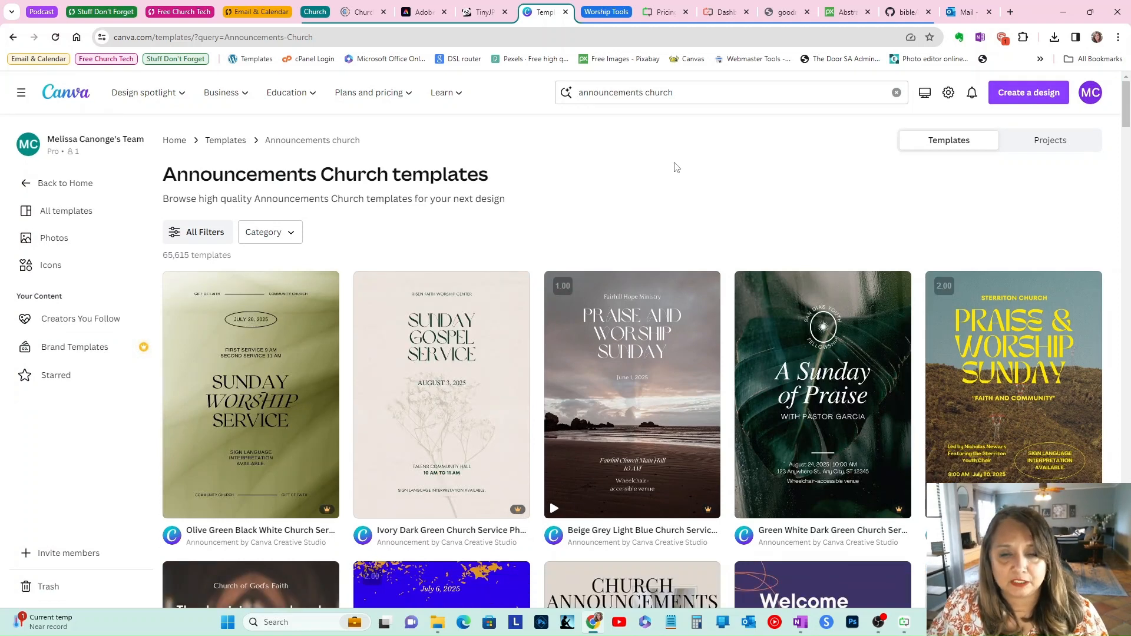
scroll(611, 246, down, 4)
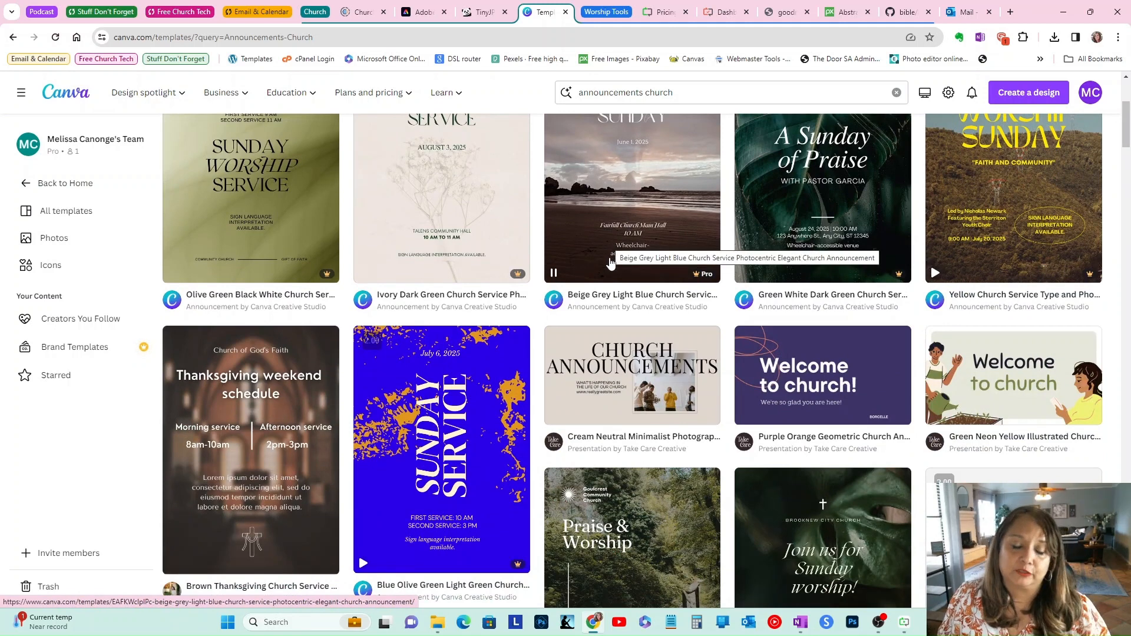
scroll(597, 298, down, 1)
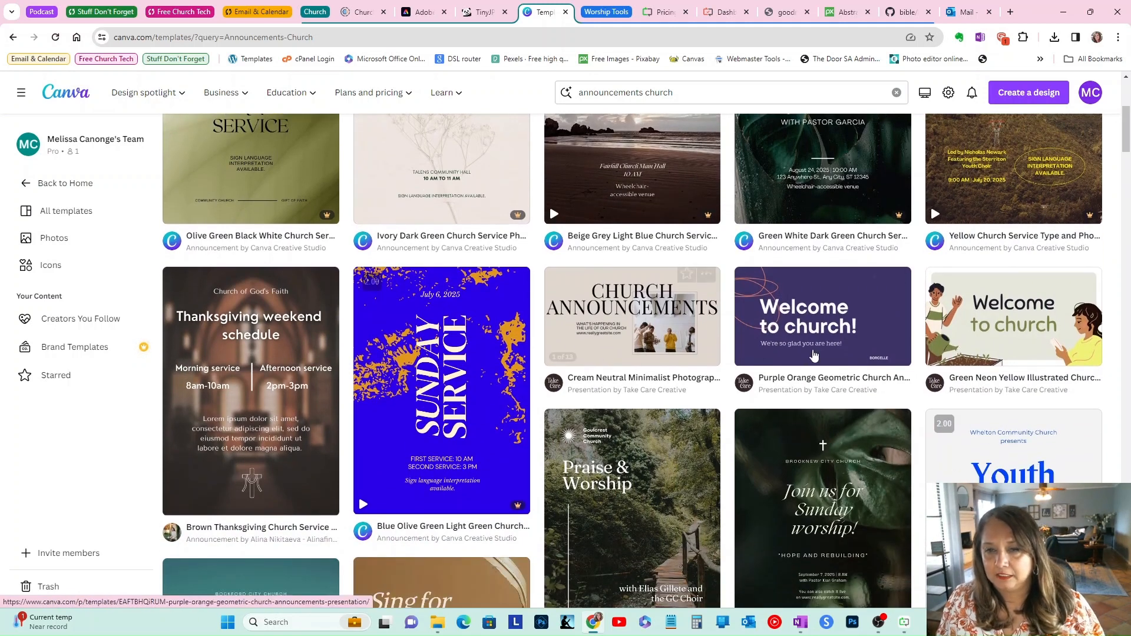
scroll(859, 333, down, 1)
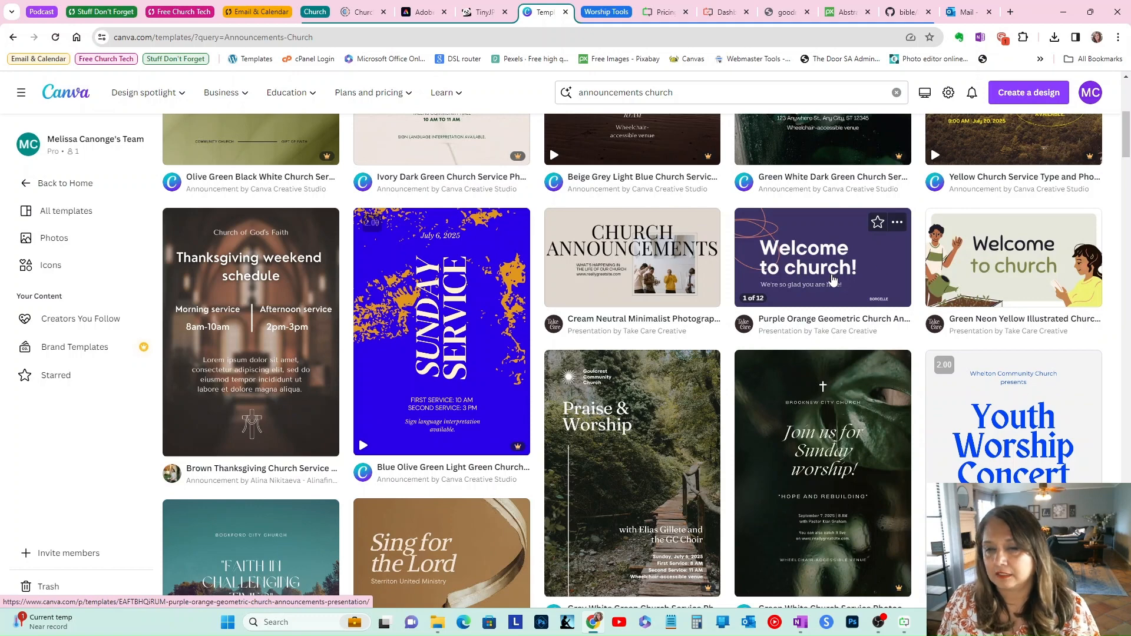
scroll(923, 283, down, 8)
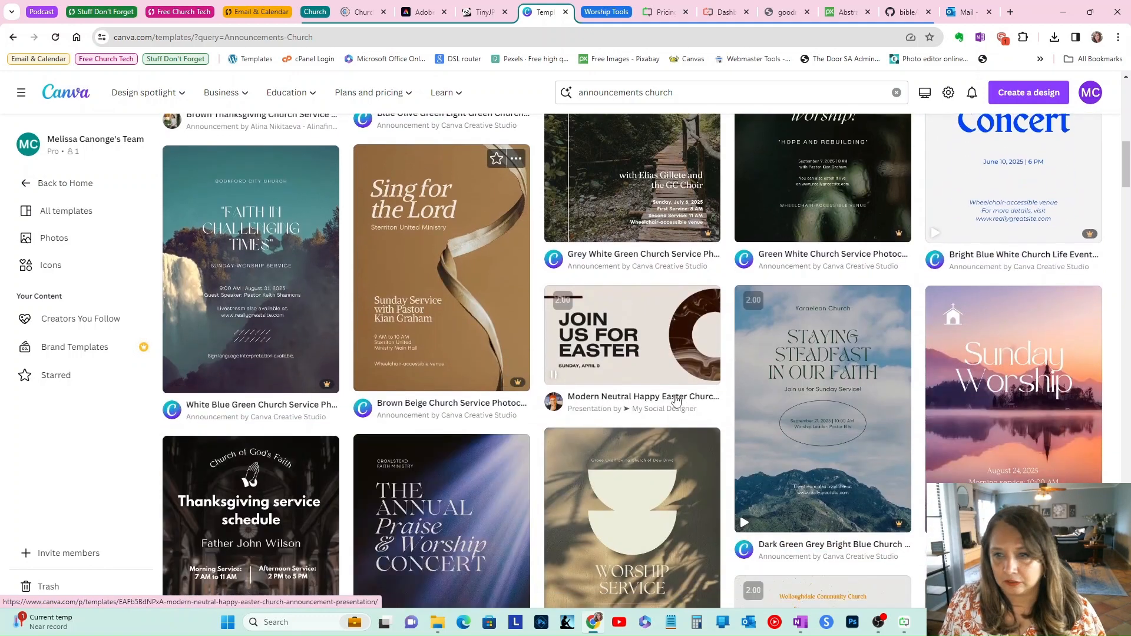
scroll(899, 391, down, 10)
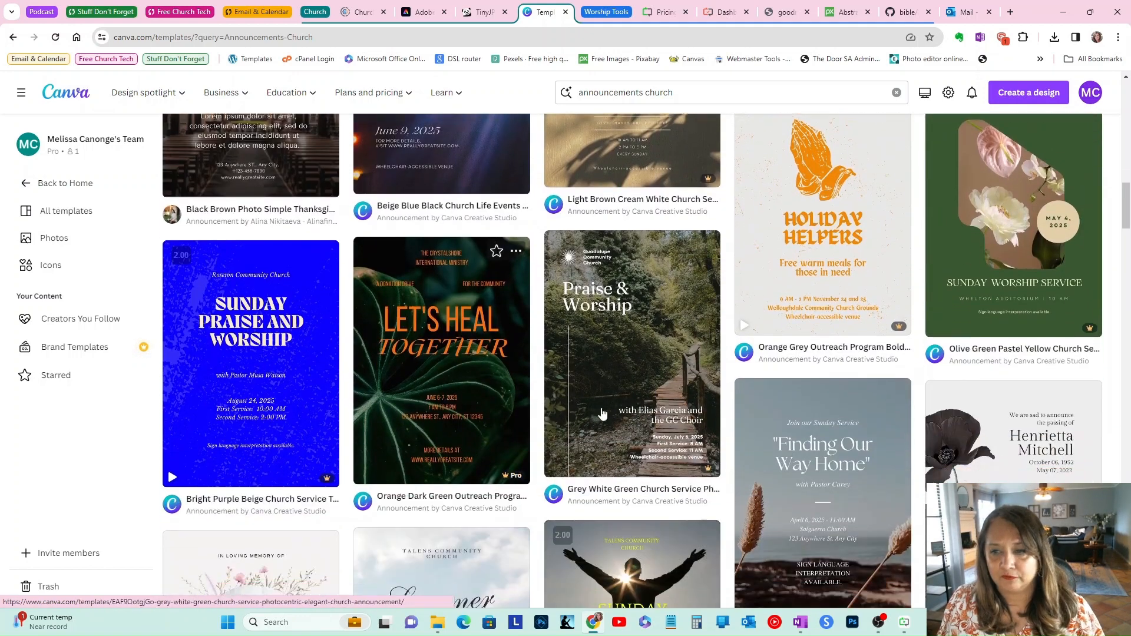
scroll(681, 405, down, 1)
scroll(680, 405, up, 9)
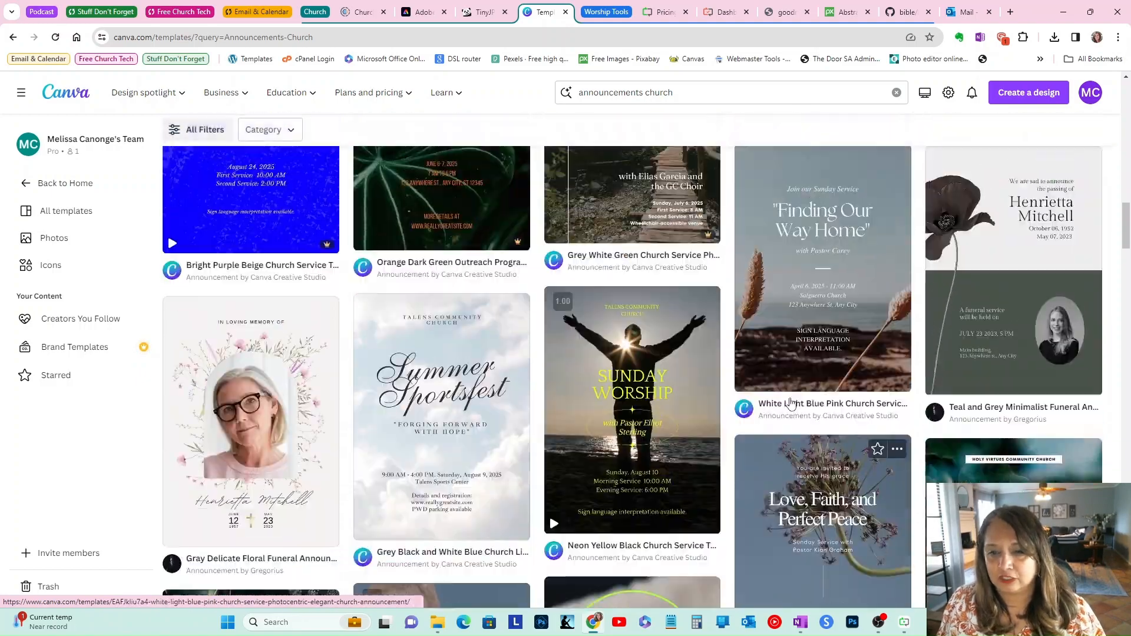
scroll(791, 396, up, 12)
scroll(776, 385, down, 3)
scroll(776, 386, down, 3)
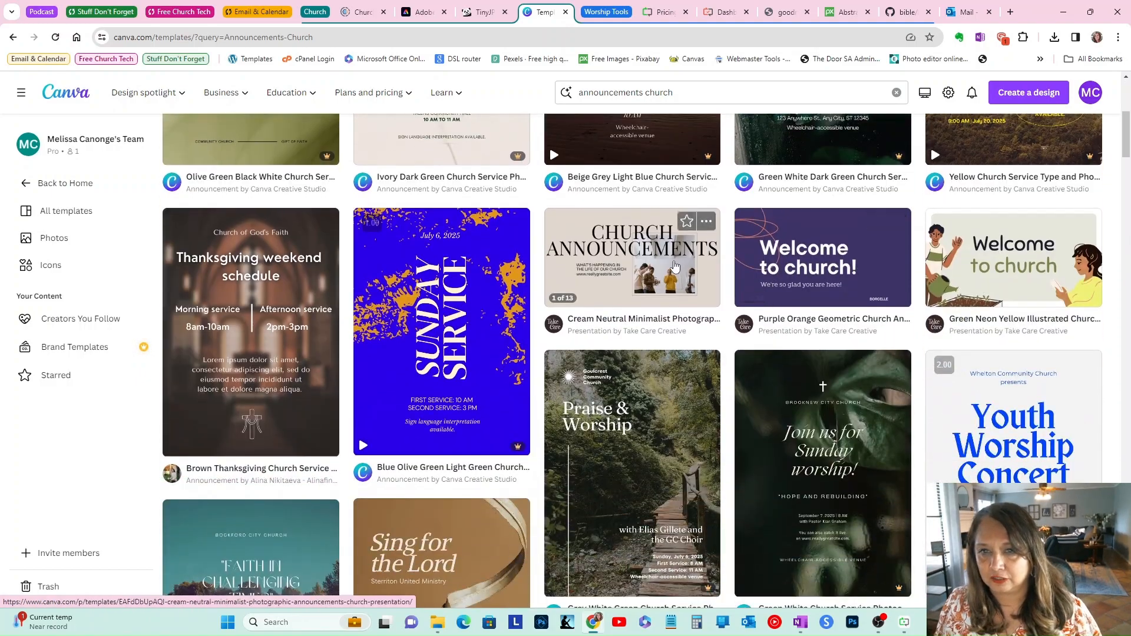
Step: Open the Purple Orange Geometric Church Announcements Presentation template and preview its second page
click(830, 253)
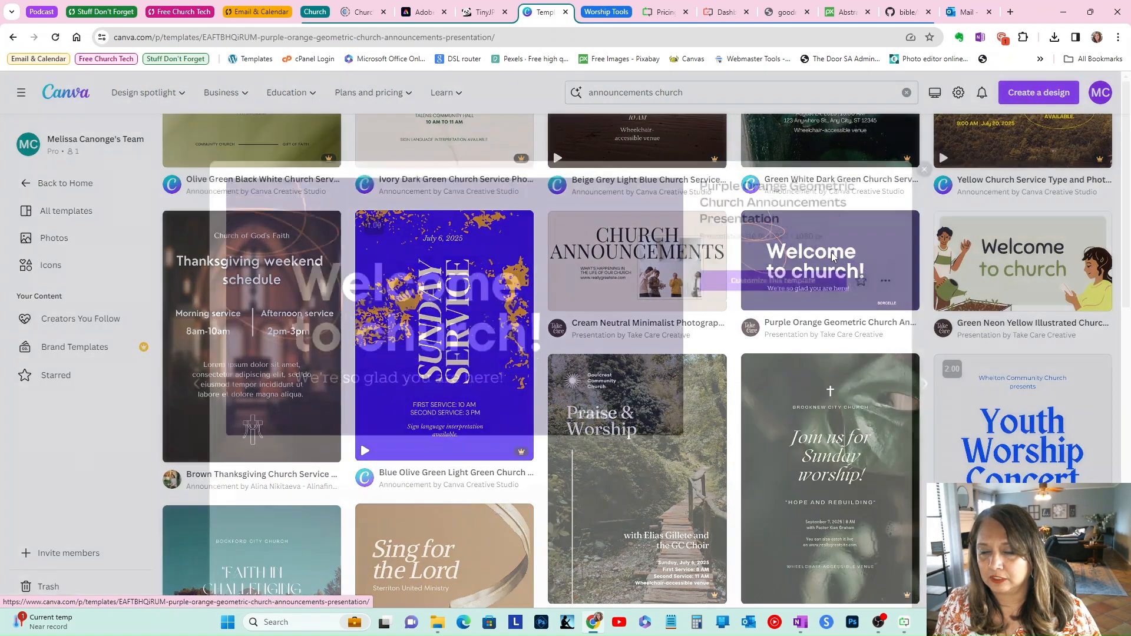
scroll(739, 352, down, 1)
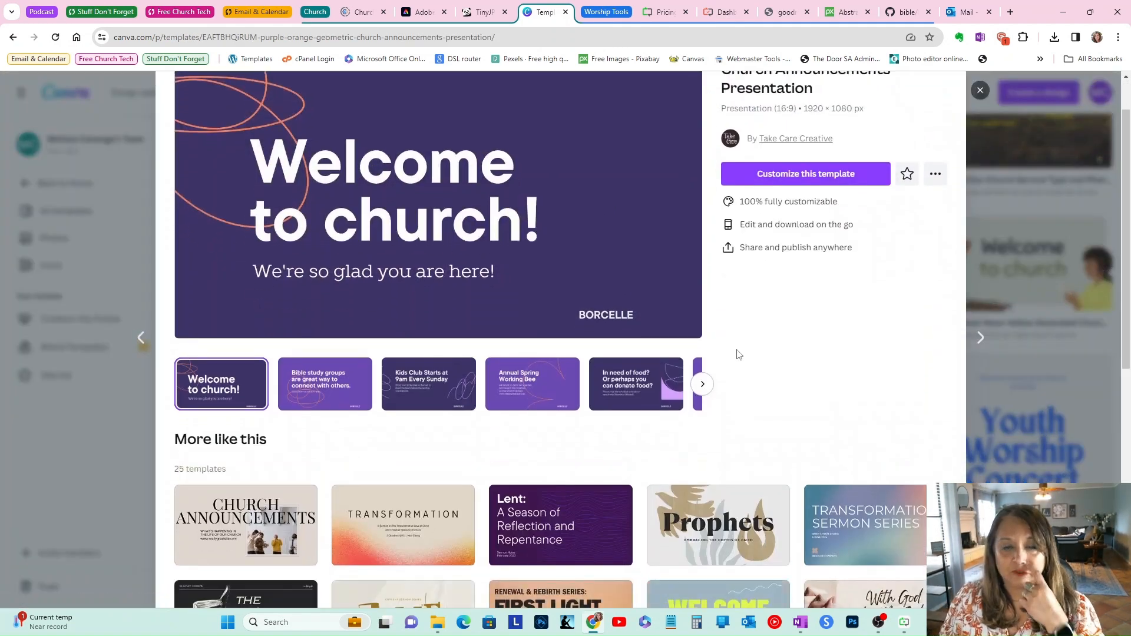
click(323, 395)
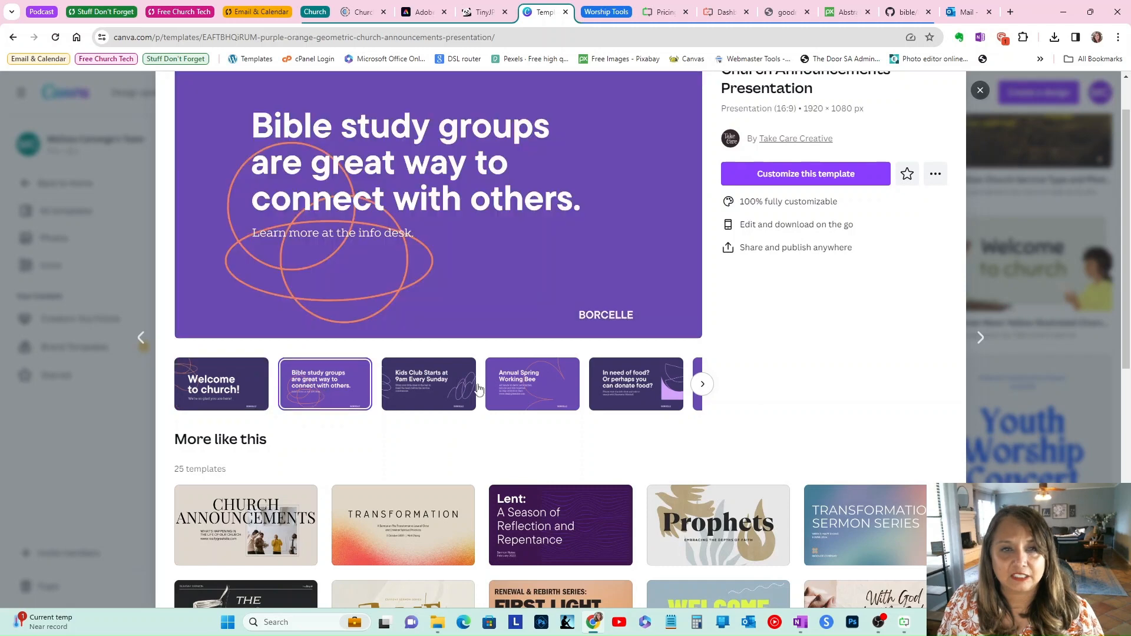
Step: Preview the remaining pages of the Purple Orange Geometric church announcements template, then close the preview
scroll(535, 344, up, 1)
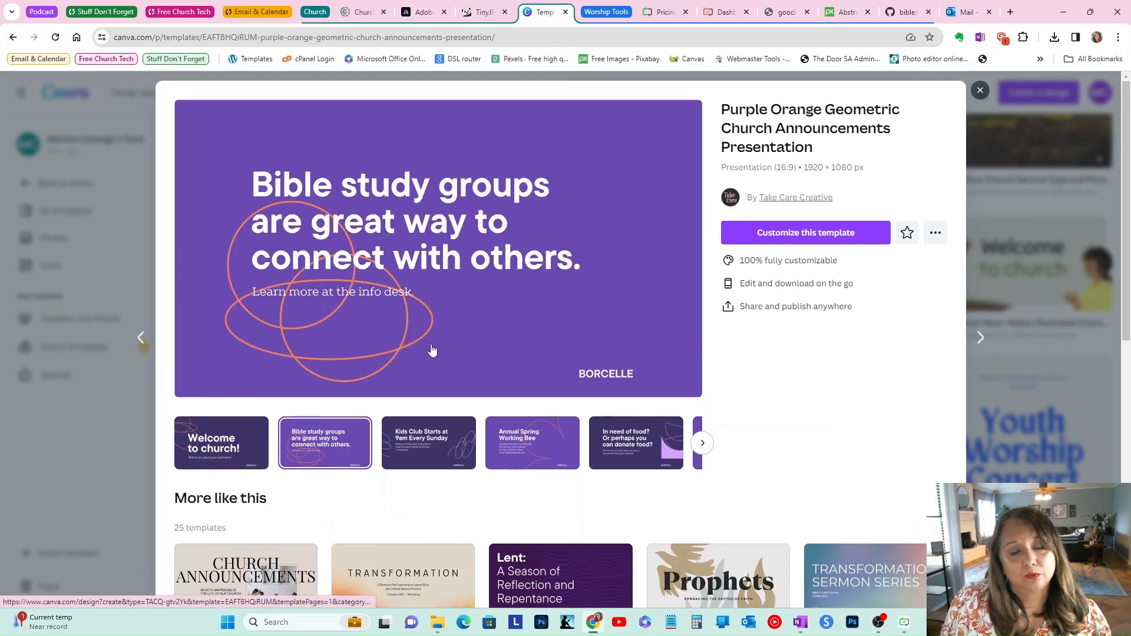
click(419, 458)
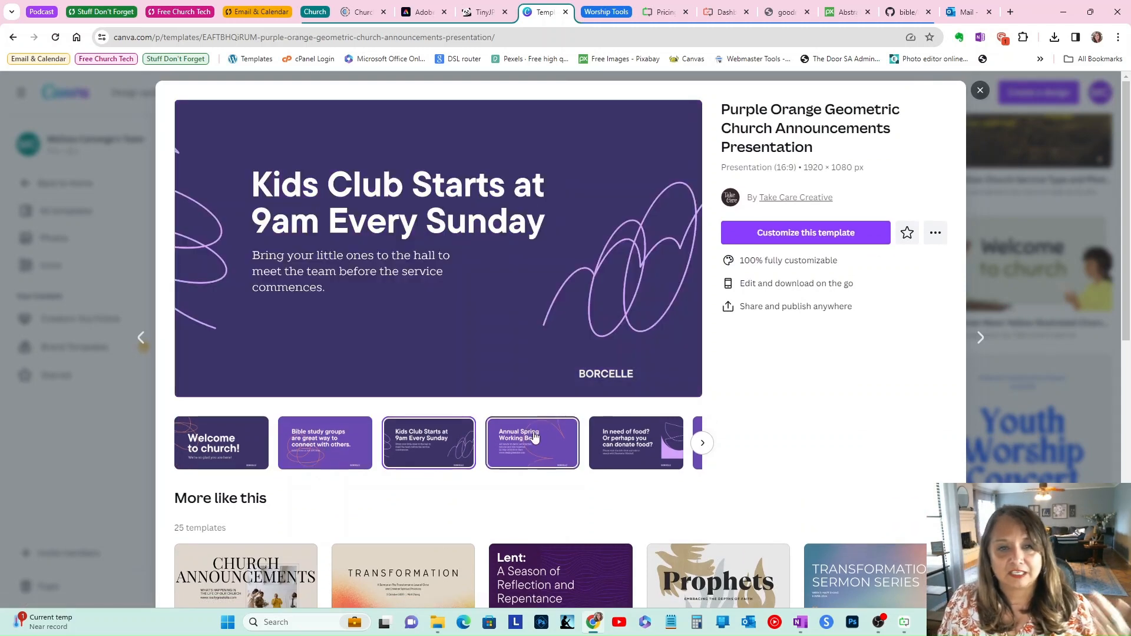
click(534, 435)
click(631, 443)
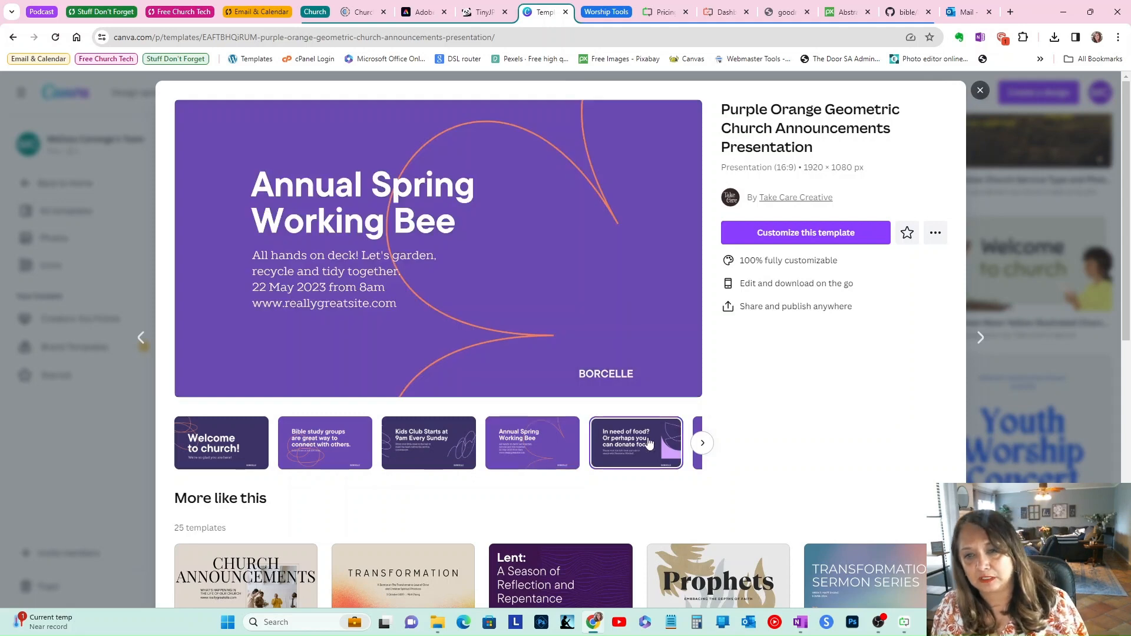
click(701, 442)
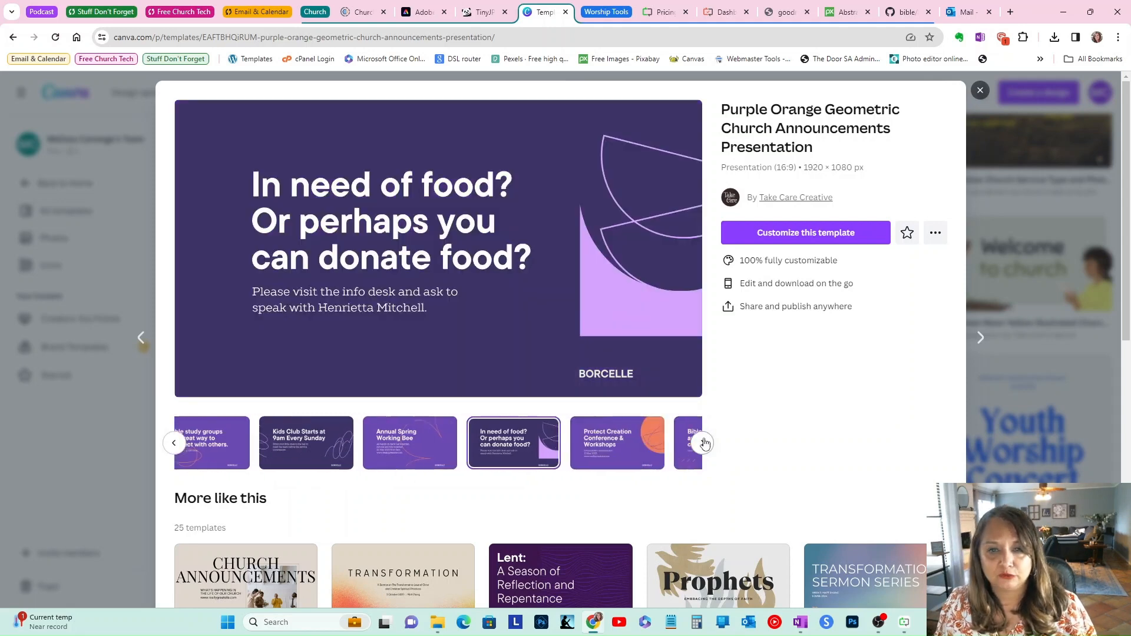
click(324, 442)
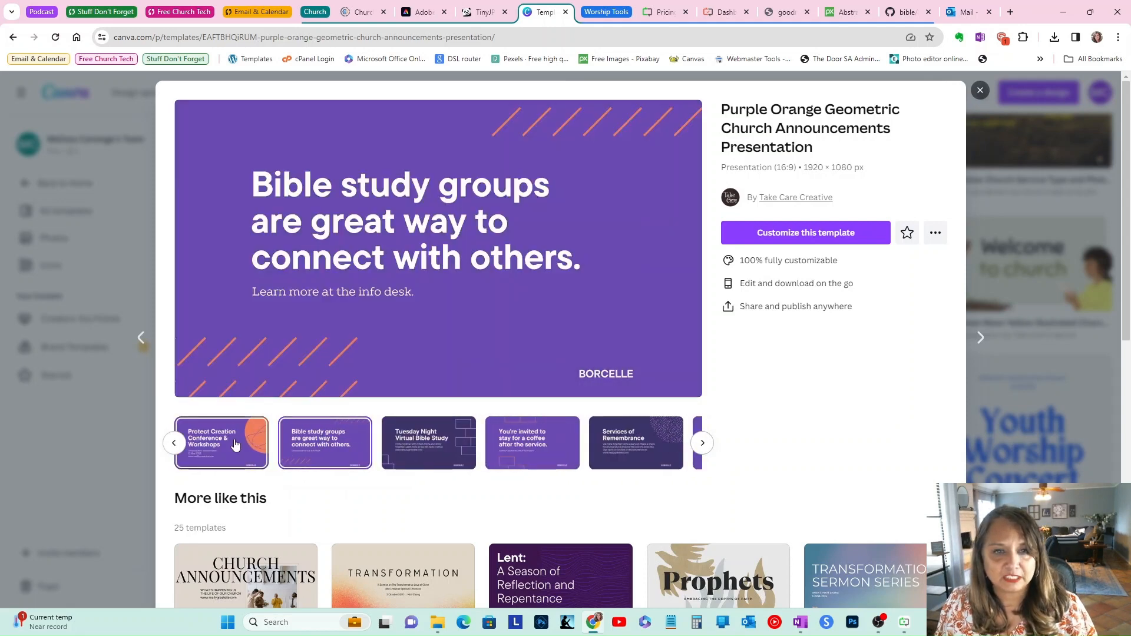
click(235, 445)
click(428, 443)
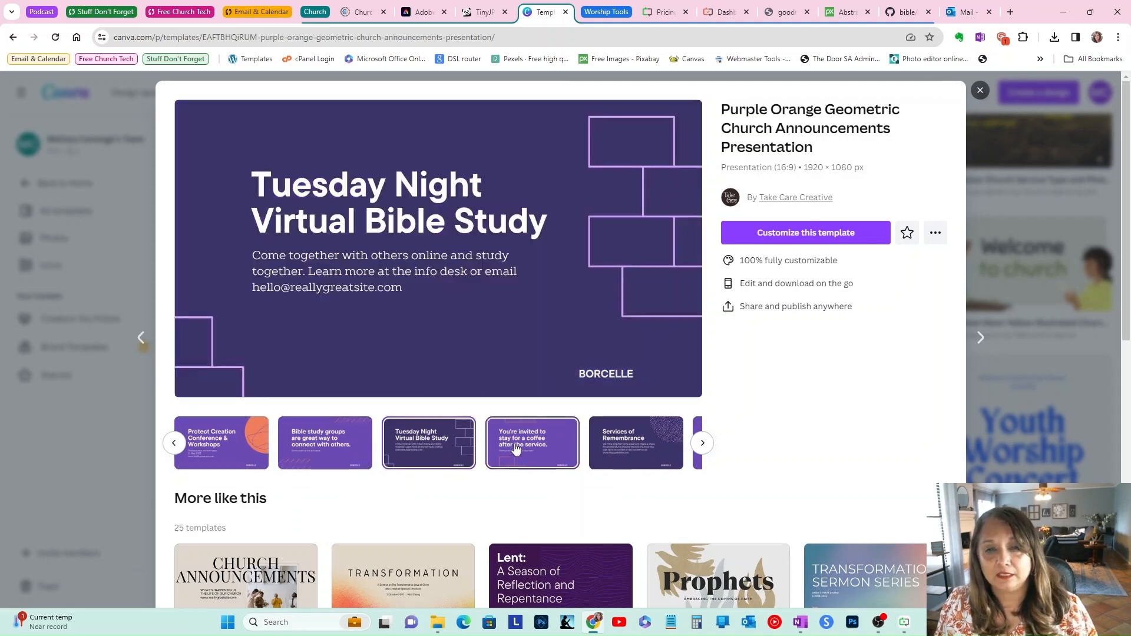
click(516, 448)
click(635, 443)
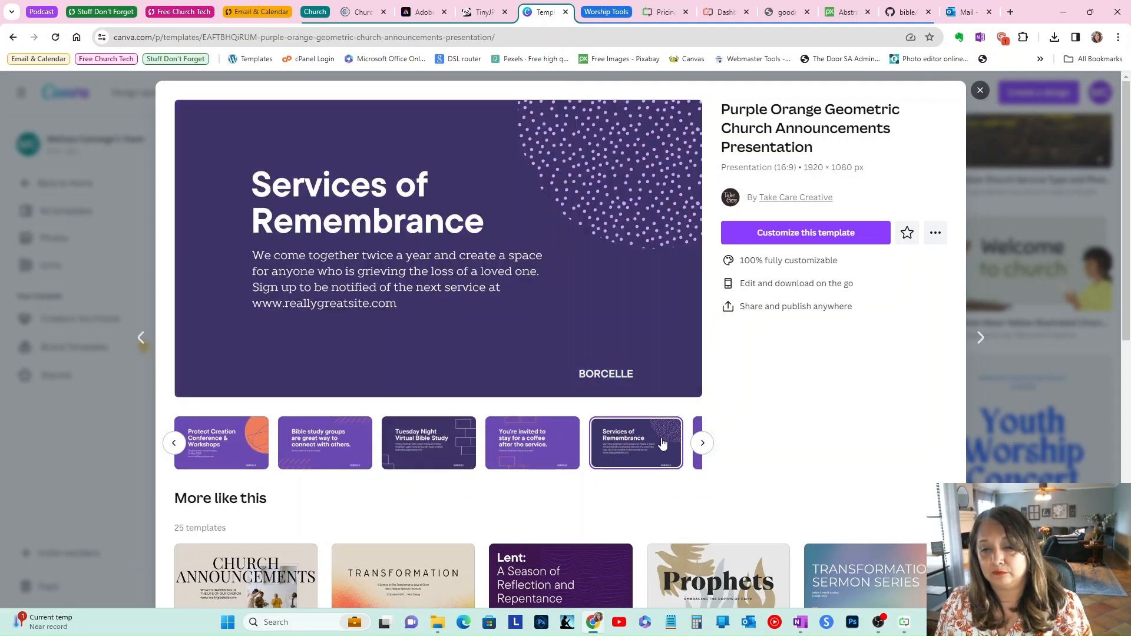
click(697, 465)
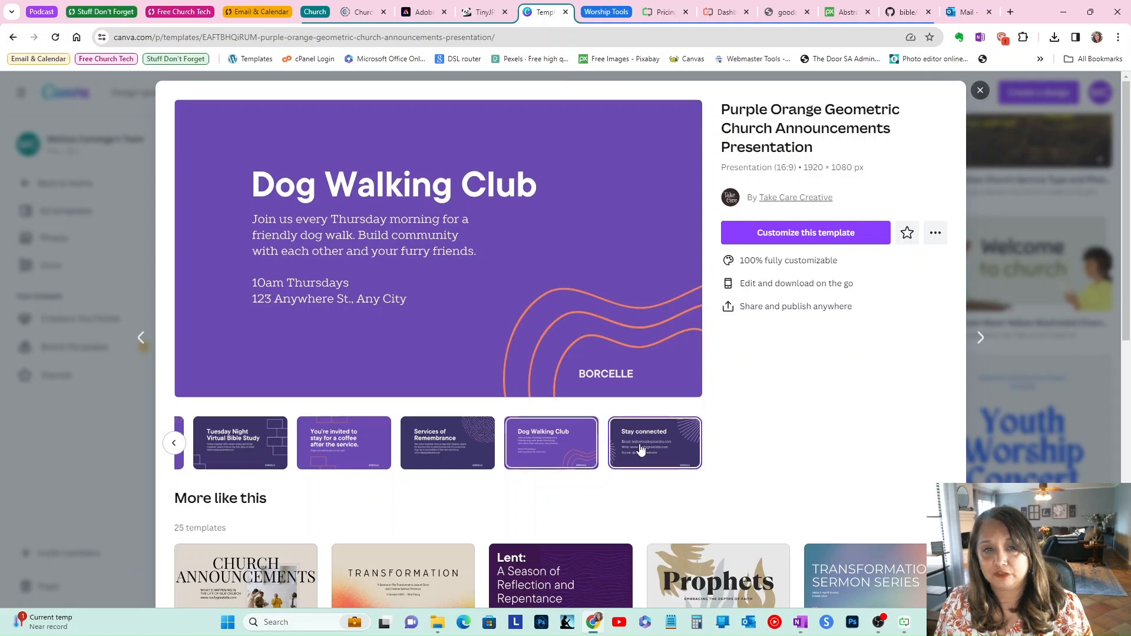
click(650, 447)
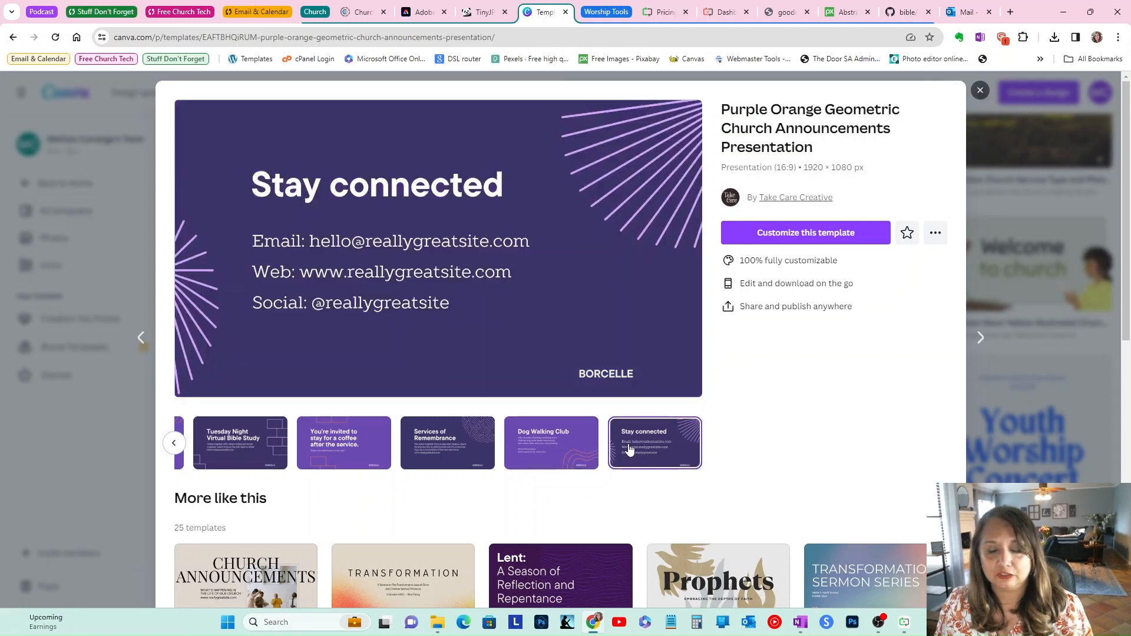
click(980, 91)
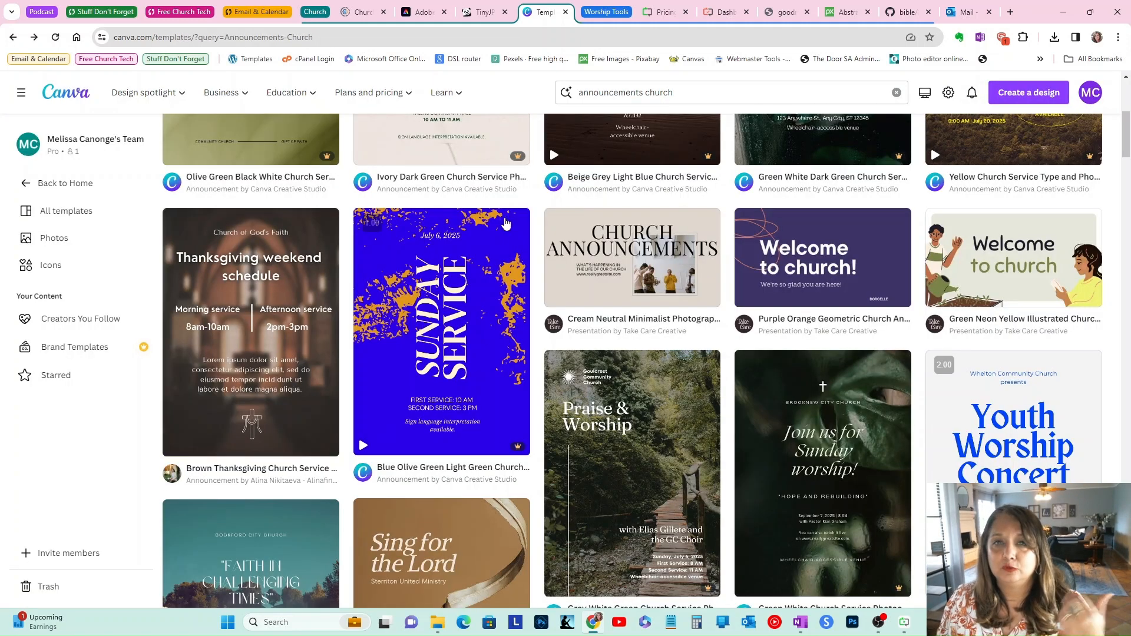
Step: Switch to Presenter and import the baby reminder image from Downloads into the media library
click(905, 625)
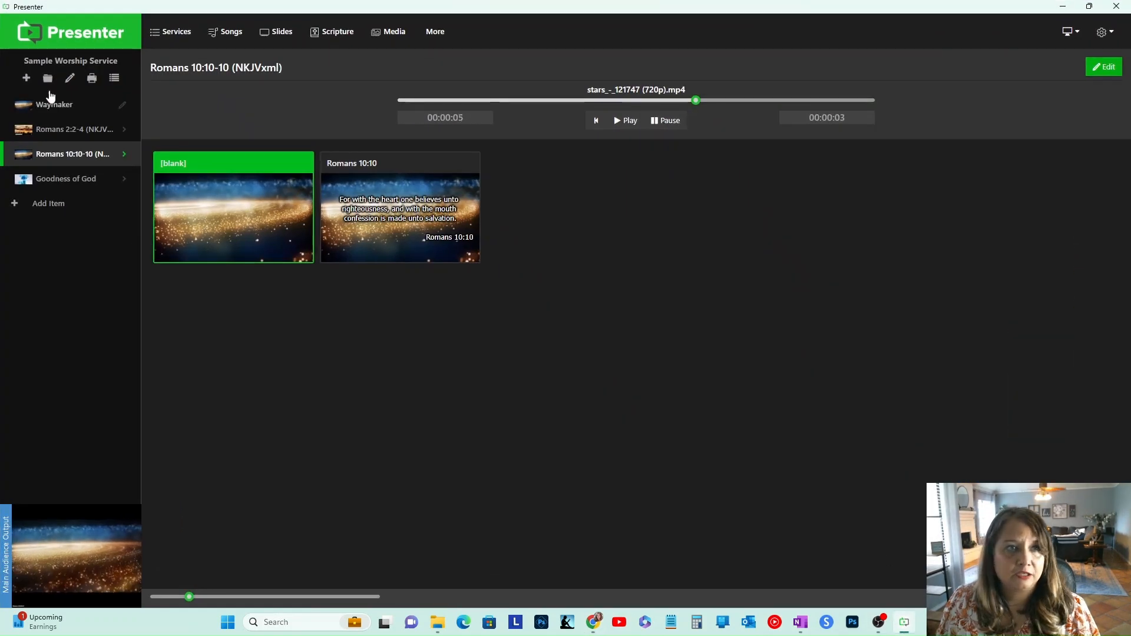
click(386, 35)
click(197, 101)
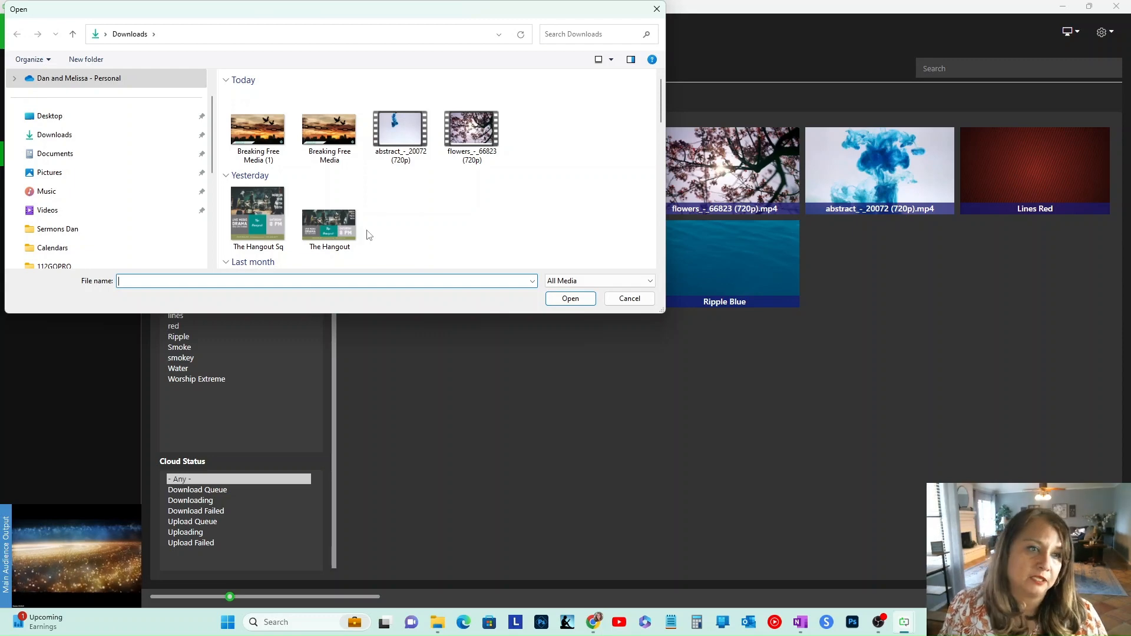
click(102, 139)
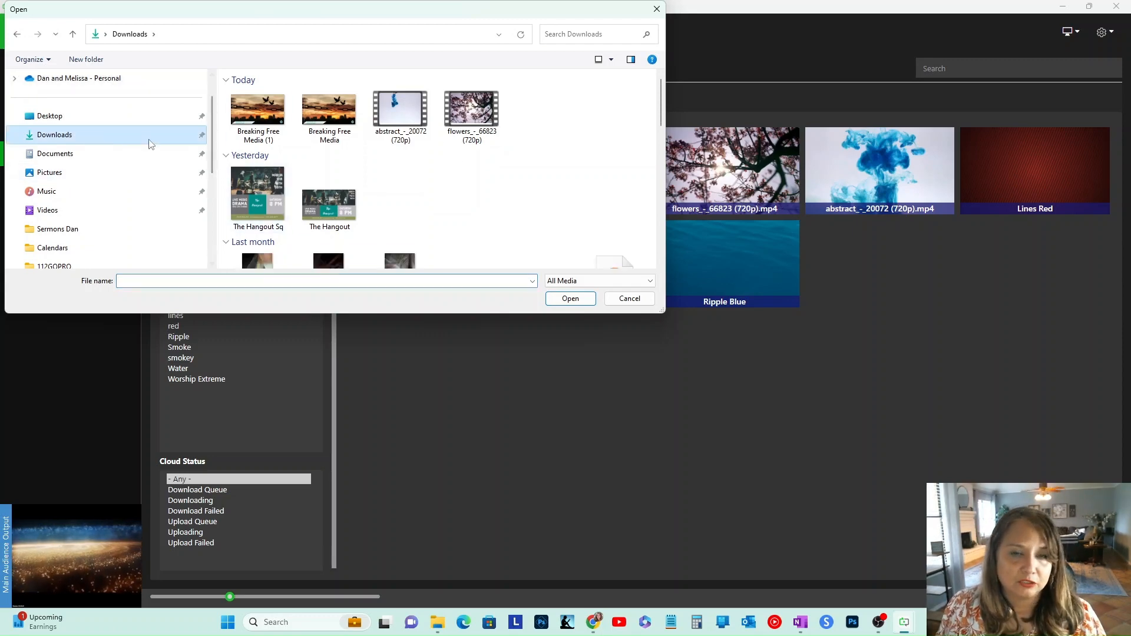
scroll(507, 188, down, 5)
scroll(527, 185, down, 3)
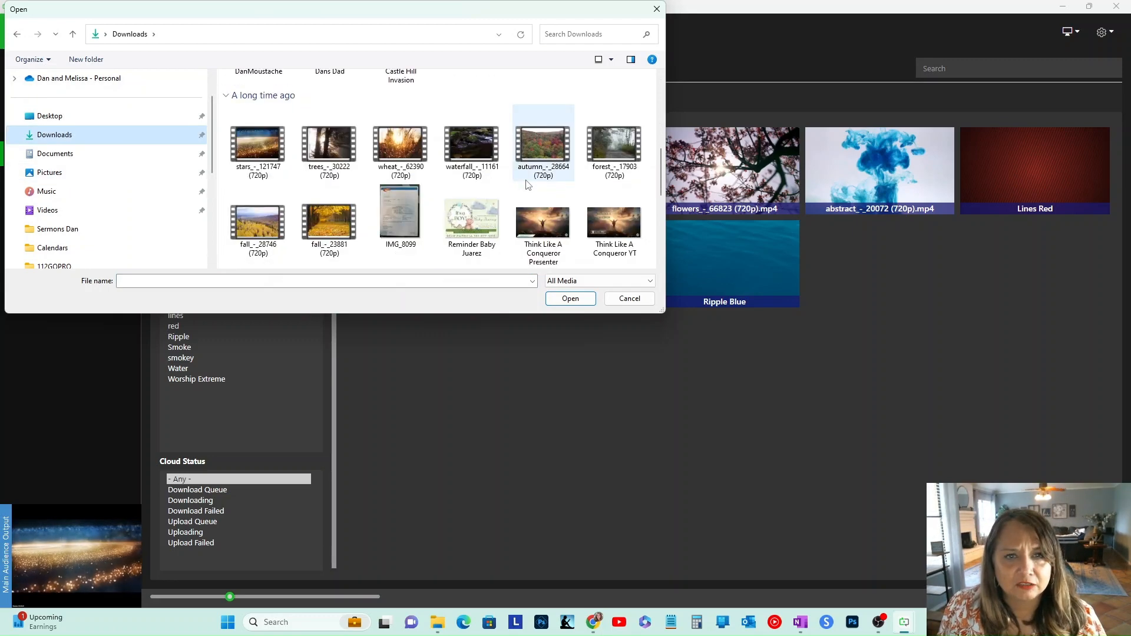
click(473, 163)
click(563, 301)
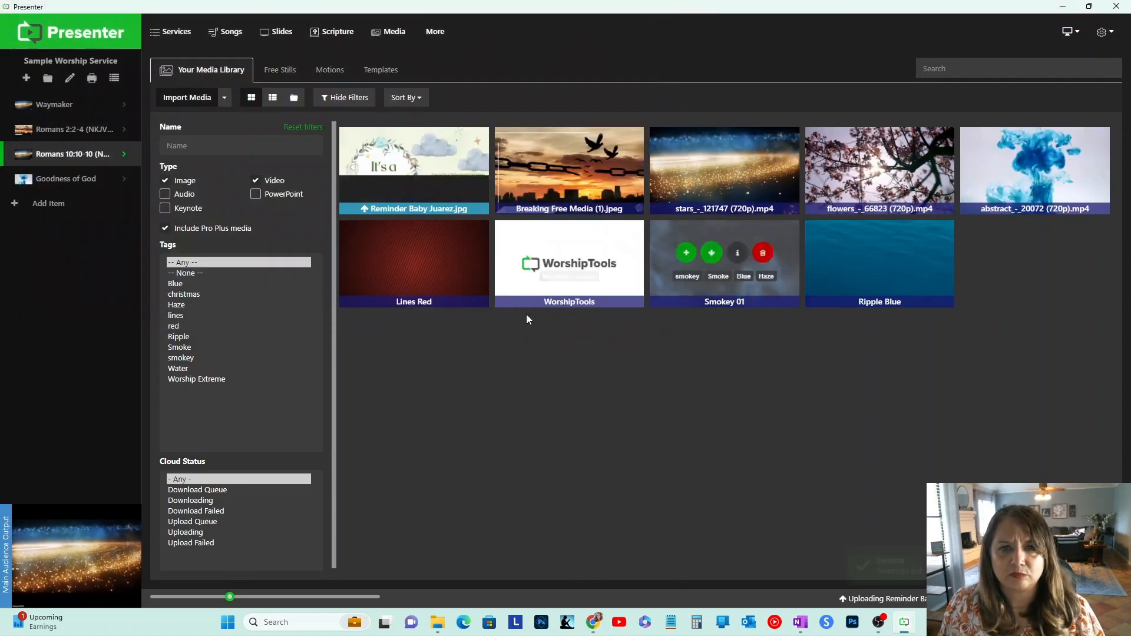
Step: Import The Hangout image from Downloads into the media library
mouse_move(385, 187)
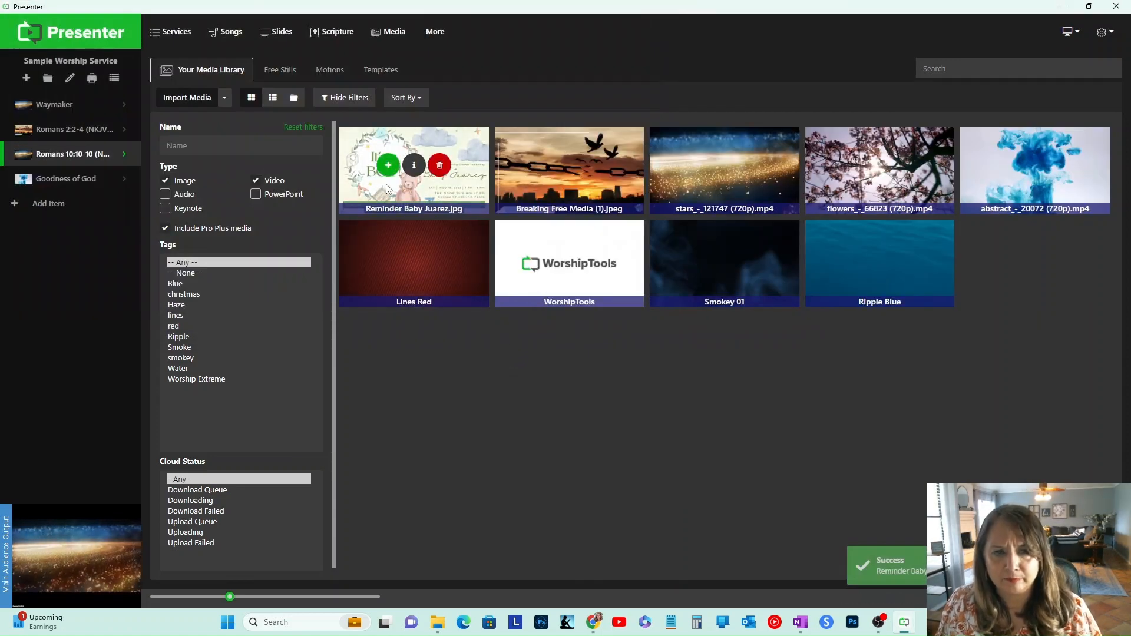
click(98, 35)
click(386, 32)
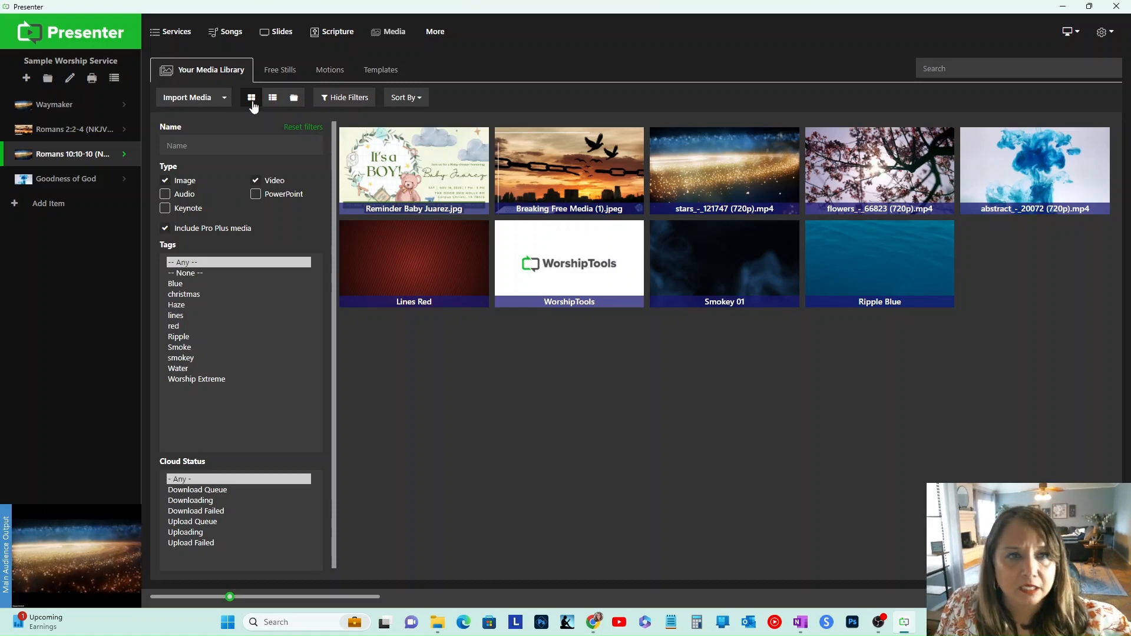
click(183, 100)
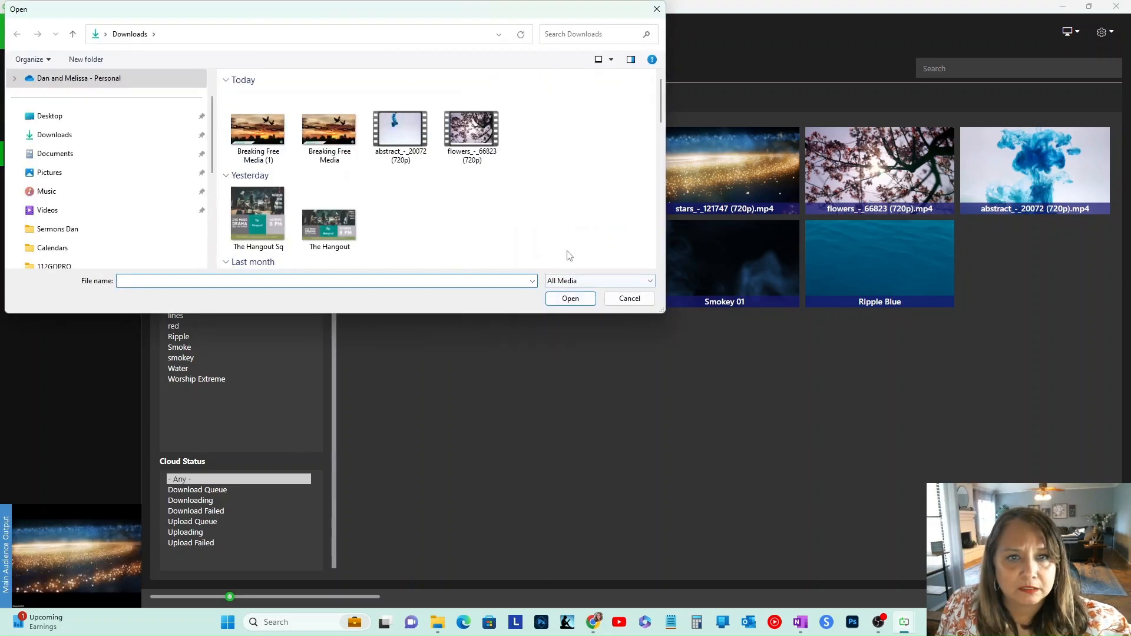
click(323, 225)
click(550, 297)
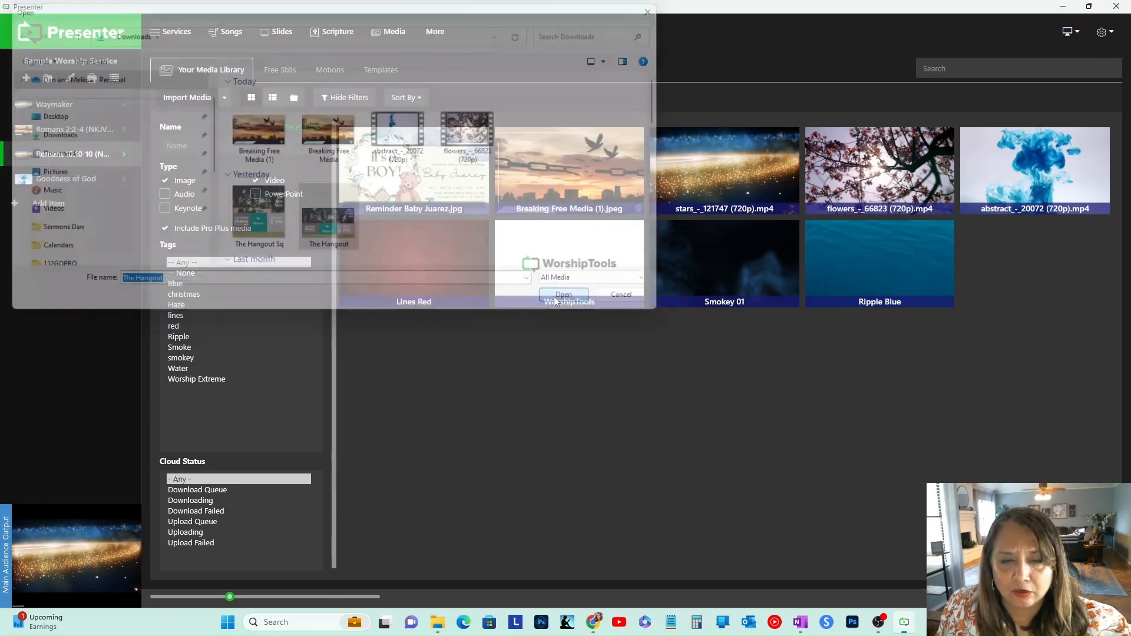
Step: Import the CCFebRevival image from Downloads into the media library
click(204, 102)
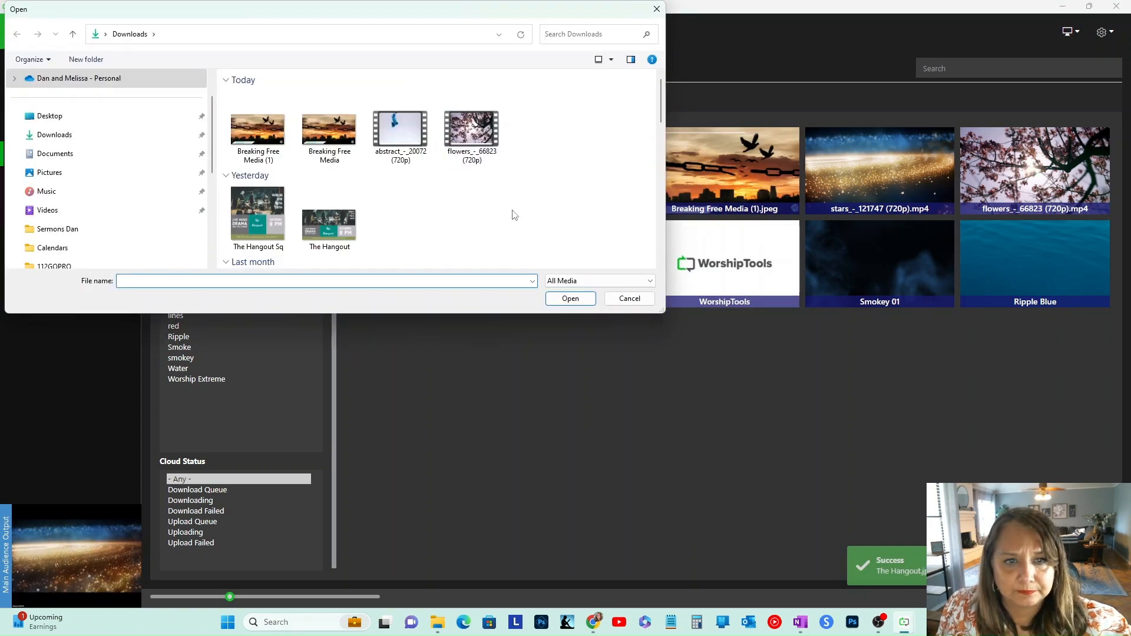
scroll(529, 201, down, 3)
scroll(528, 201, up, 3)
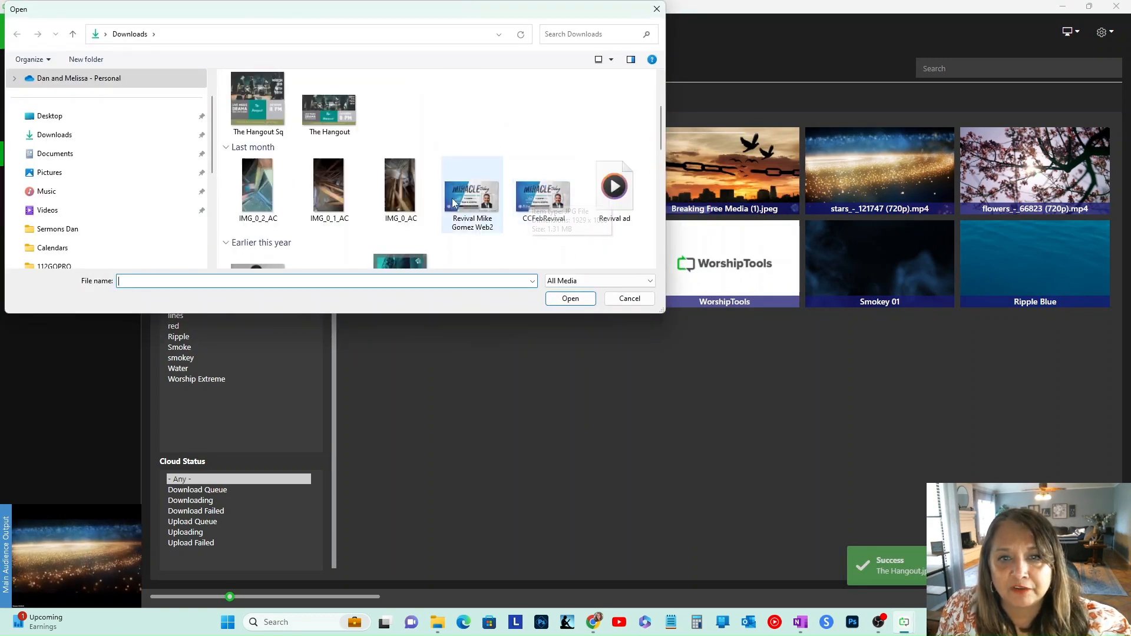
click(539, 195)
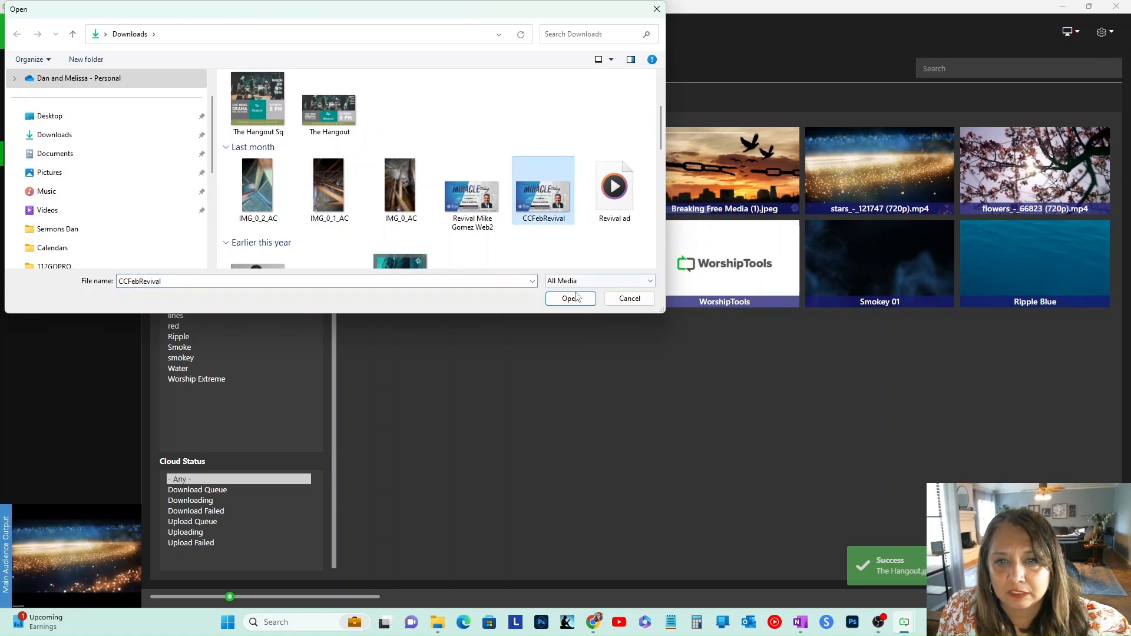
click(570, 298)
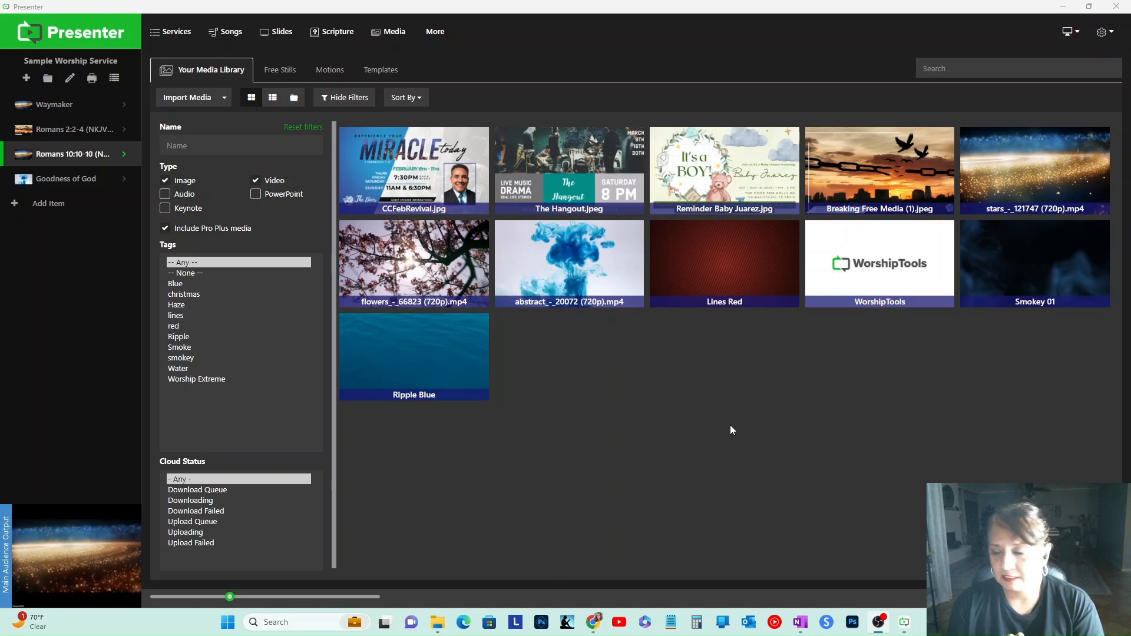
Step: Create a new slide presentation using the Blank template
mouse_move(362, 174)
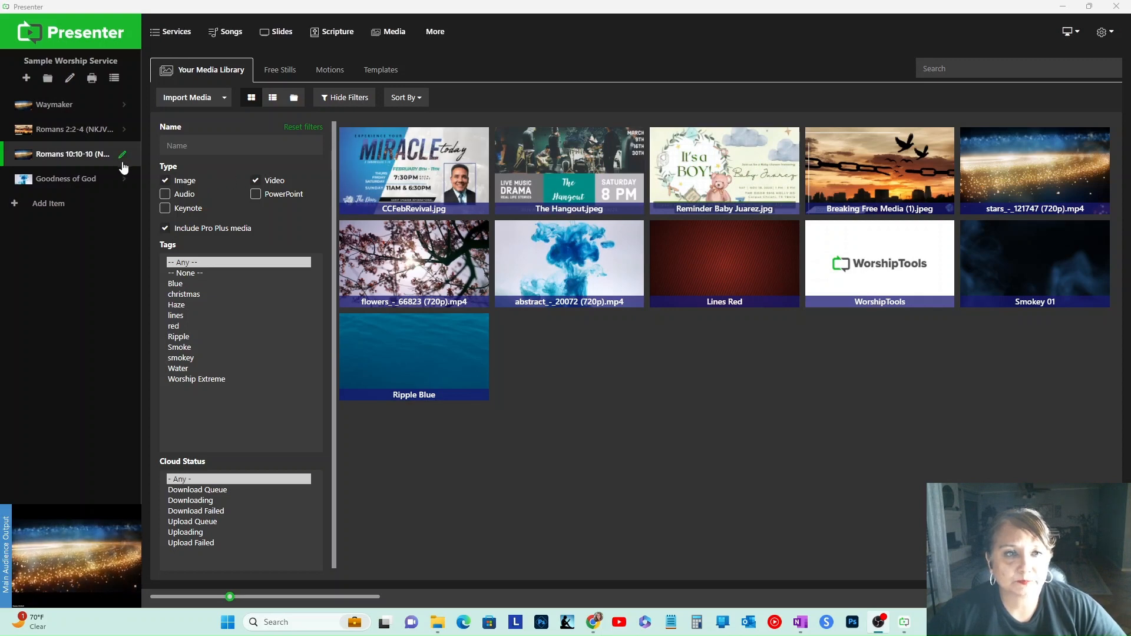
click(78, 36)
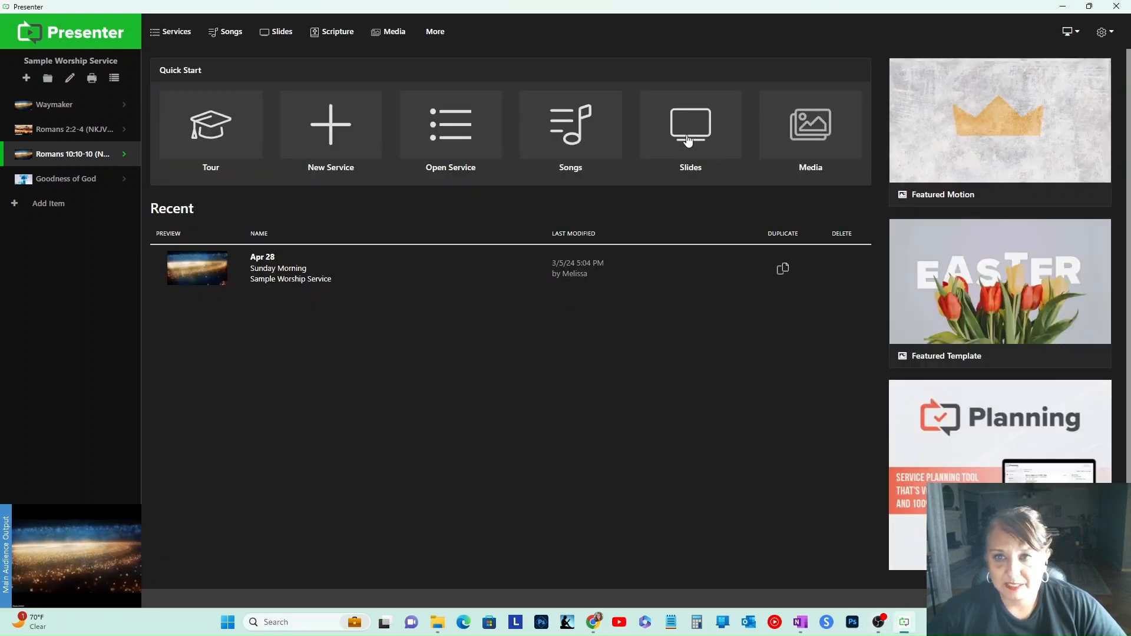
click(688, 149)
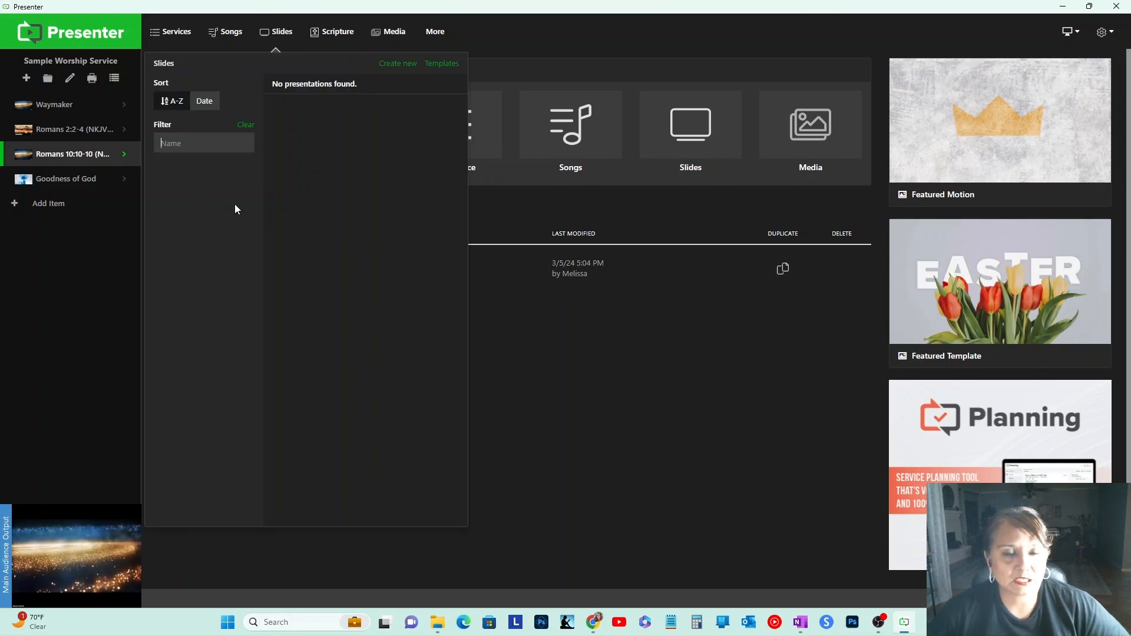
click(396, 66)
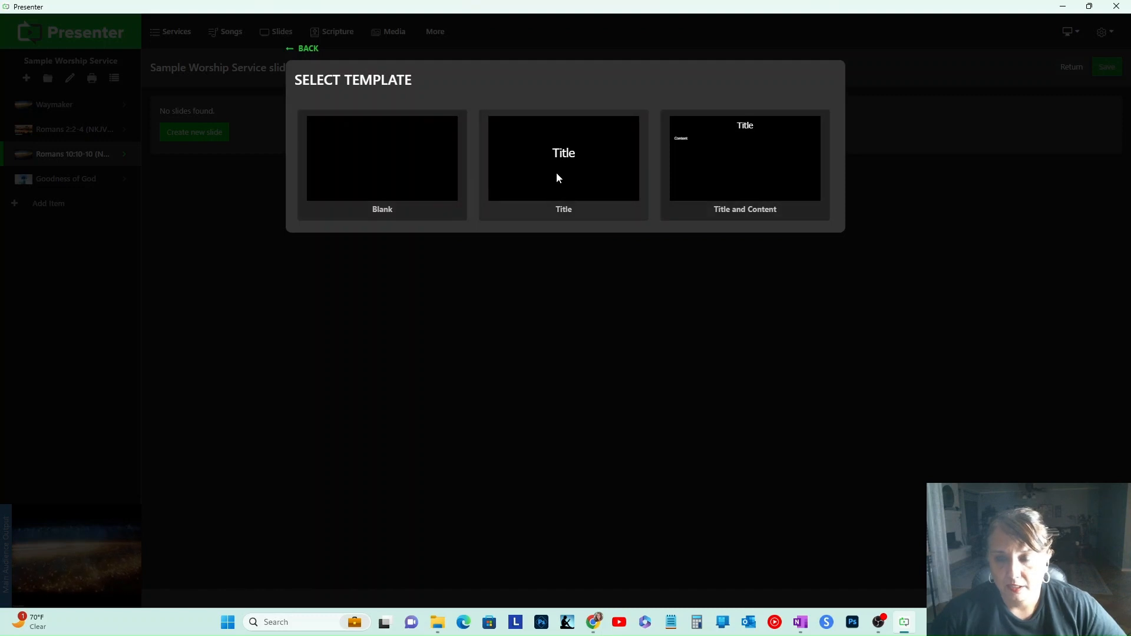
click(406, 177)
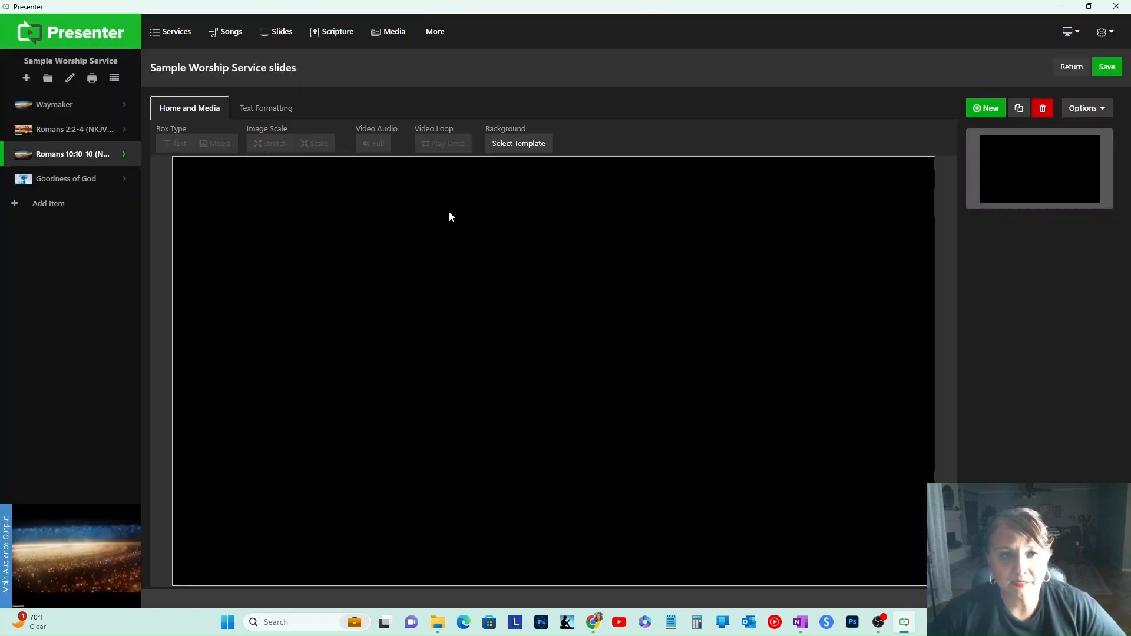
Step: Rename the slide presentation Announcements
click(210, 68)
key(ctrl+a)
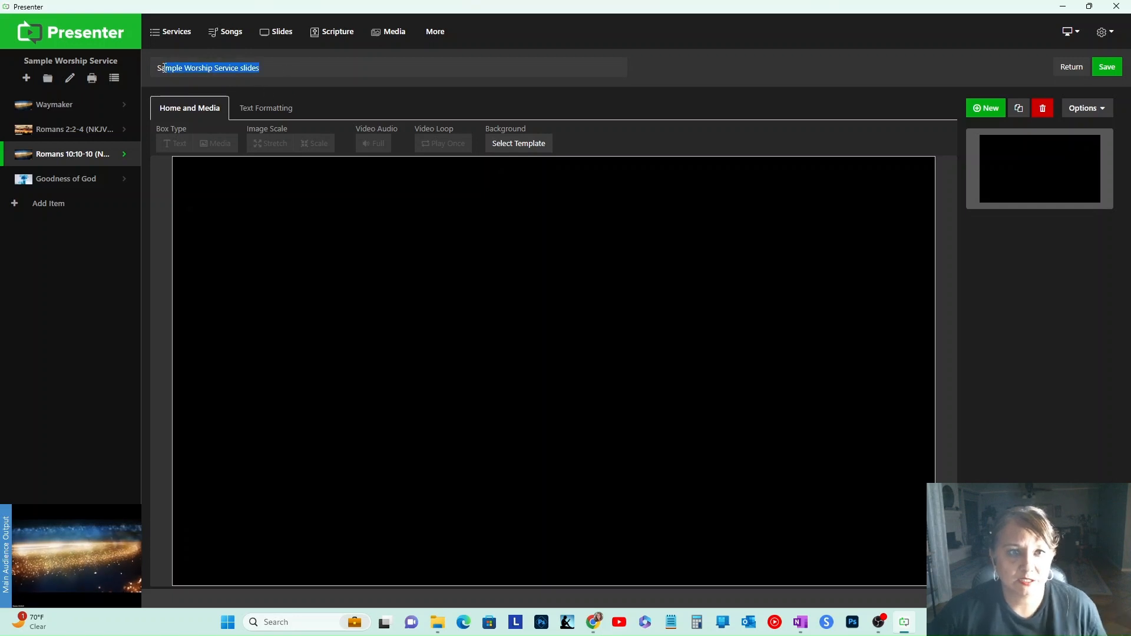
text(Announcements)
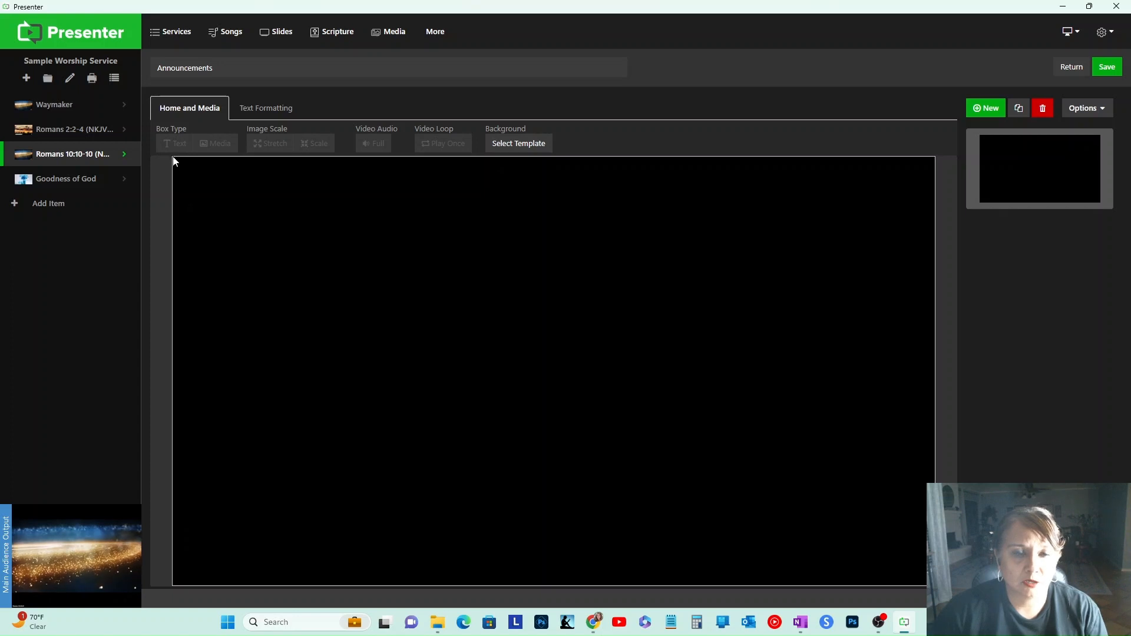
Step: Draw a large box covering most of the slide
drag(173, 158, 932, 240)
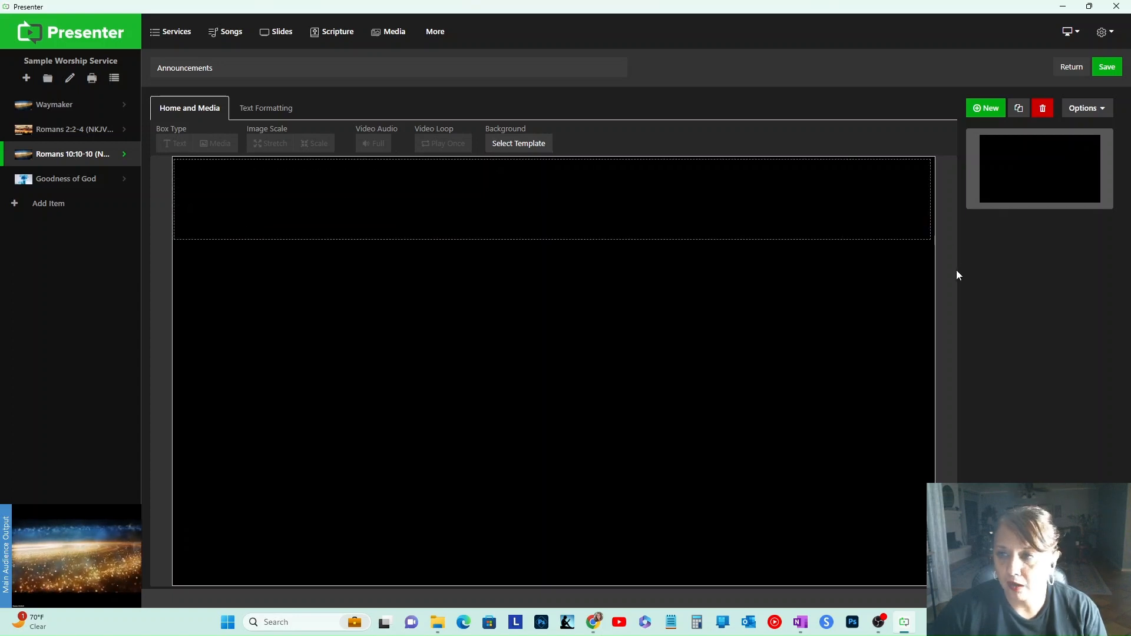
drag(961, 318, 857, 442)
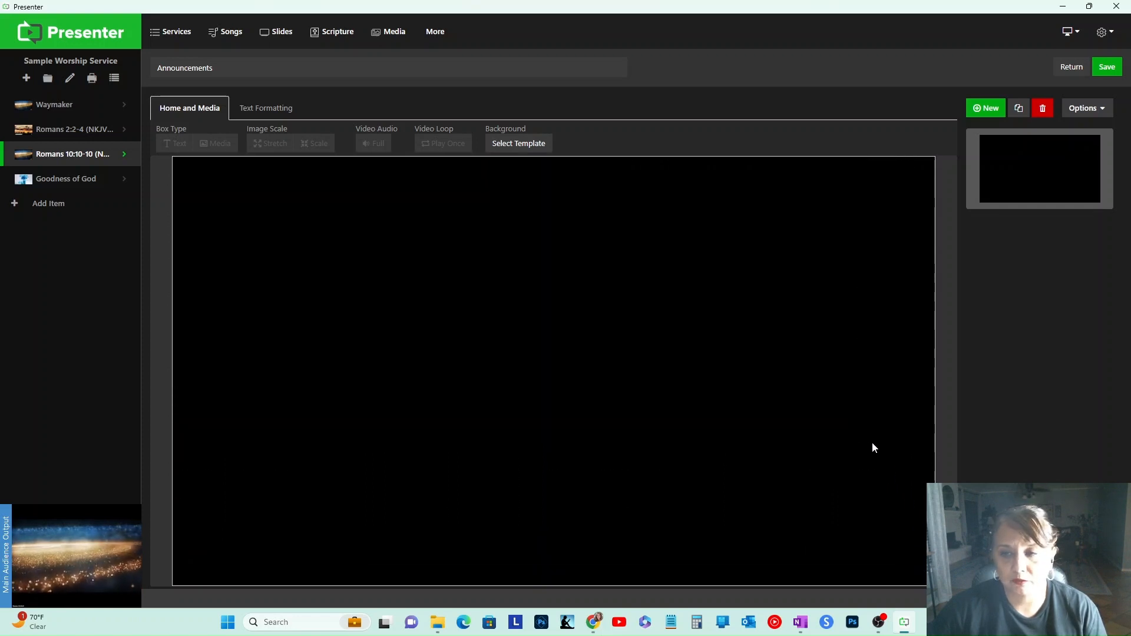
drag(198, 172, 833, 540)
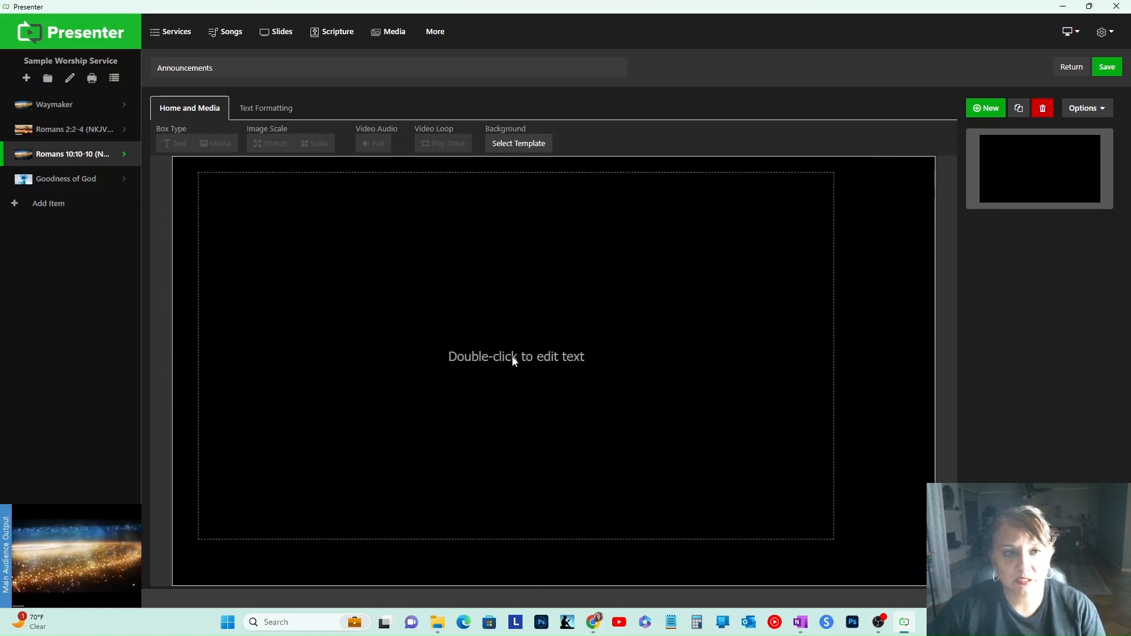
Step: Make the box a media box and fill it with the CCFebRevival.jpg image
double_click(513, 360)
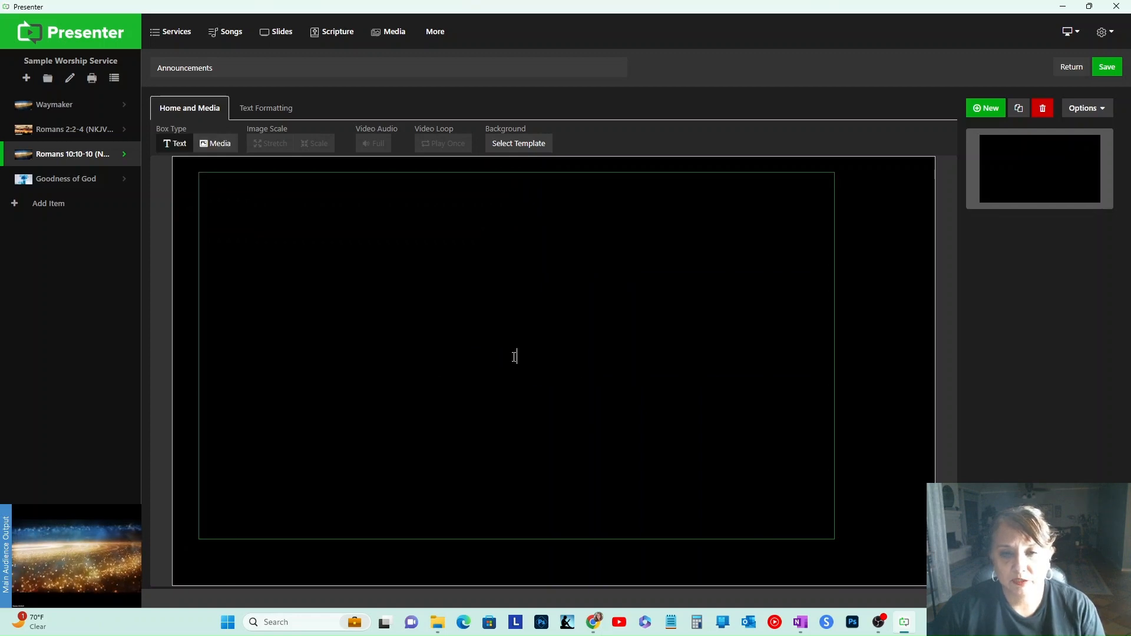
click(218, 144)
mouse_move(545, 173)
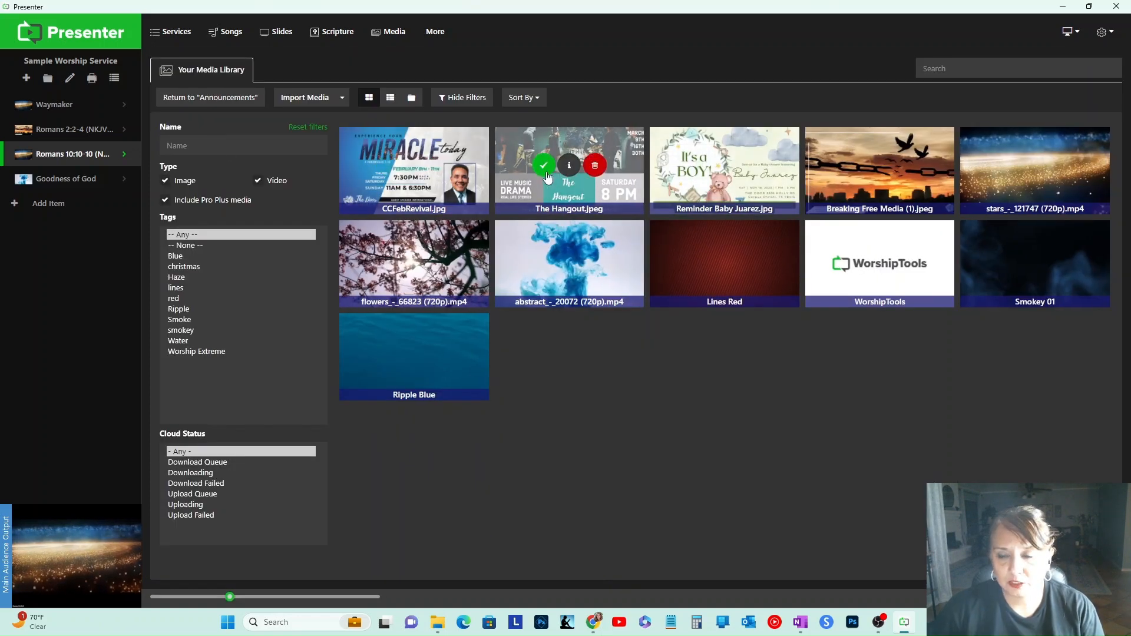
click(389, 166)
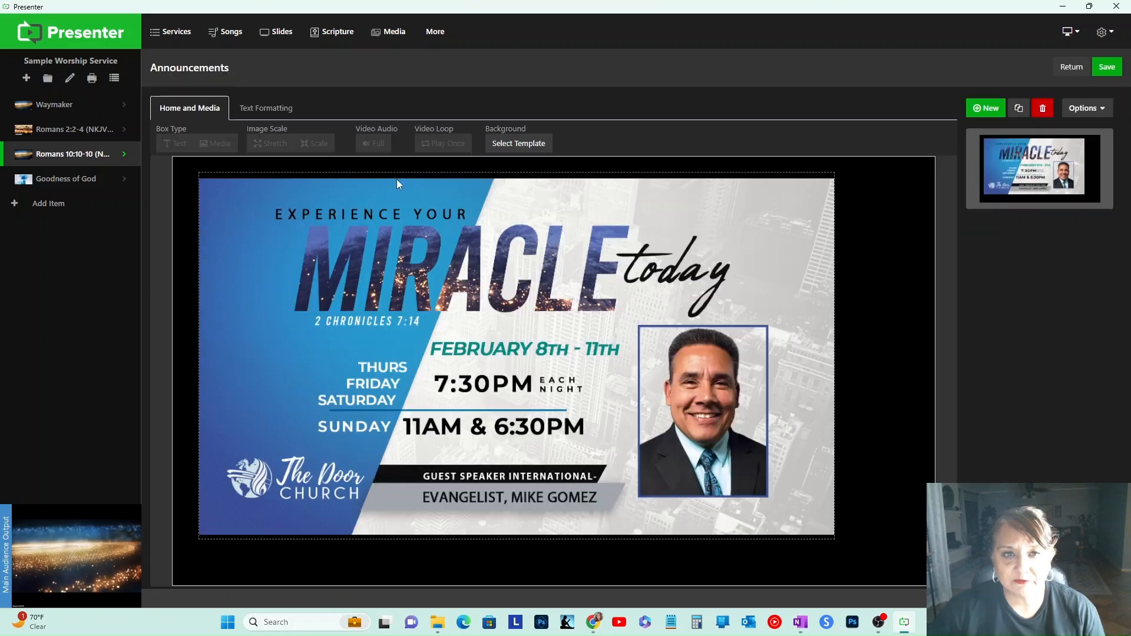
Step: Resize the image box so it covers the whole slide
click(630, 326)
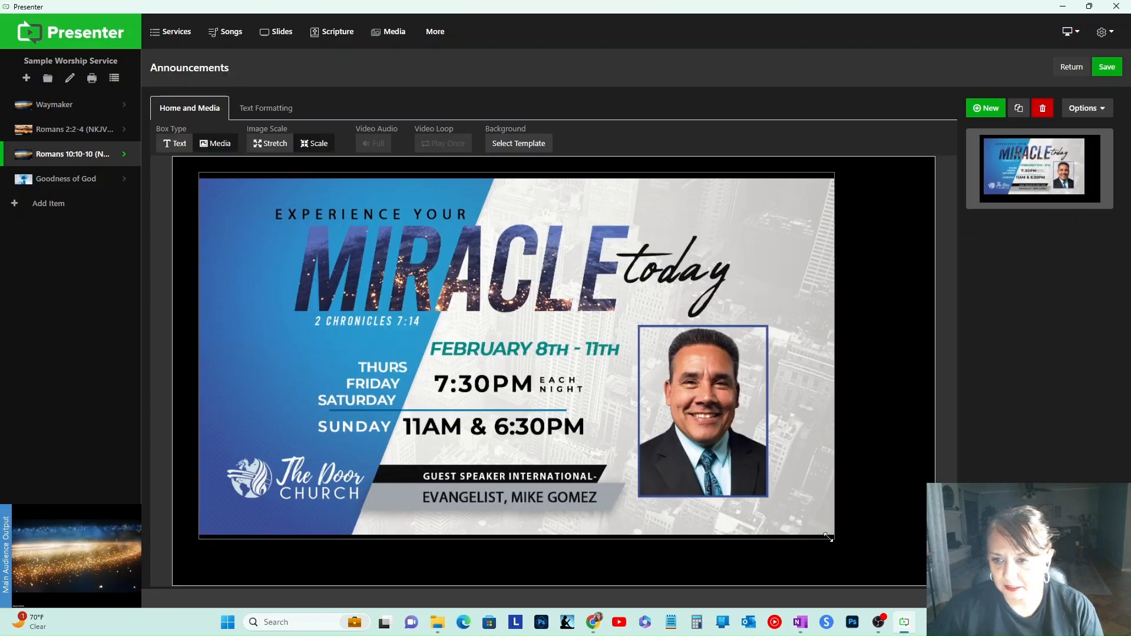
drag(833, 533, 935, 585)
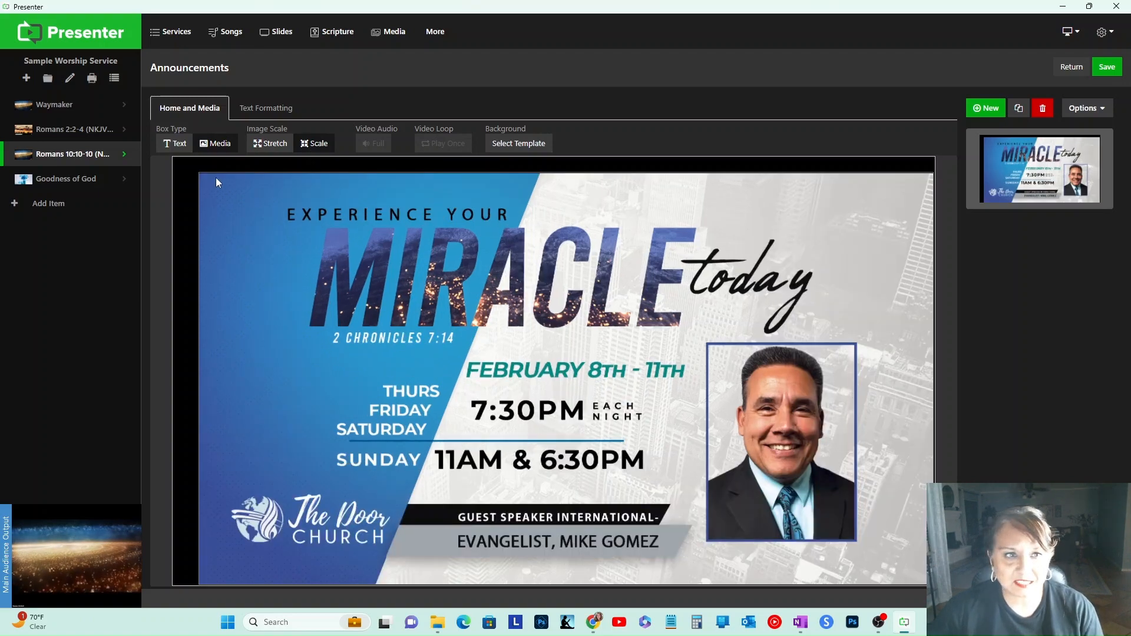
mouse_move(200, 176)
mouse_down()
mouse_move(179, 167)
mouse_move(209, 155)
mouse_up()
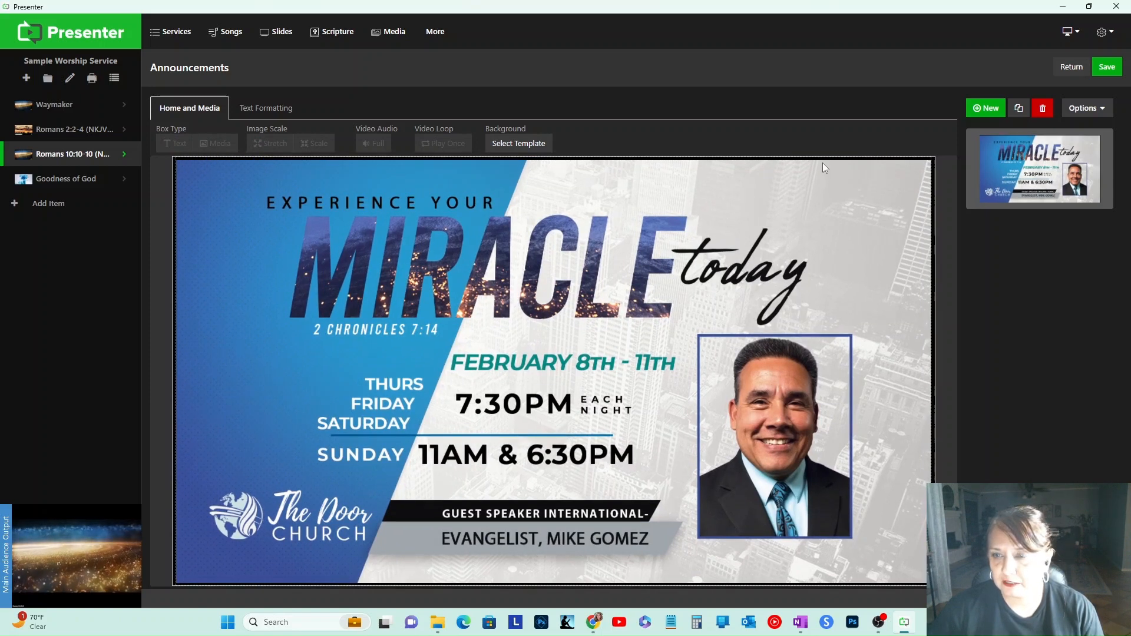
drag(822, 163, 823, 156)
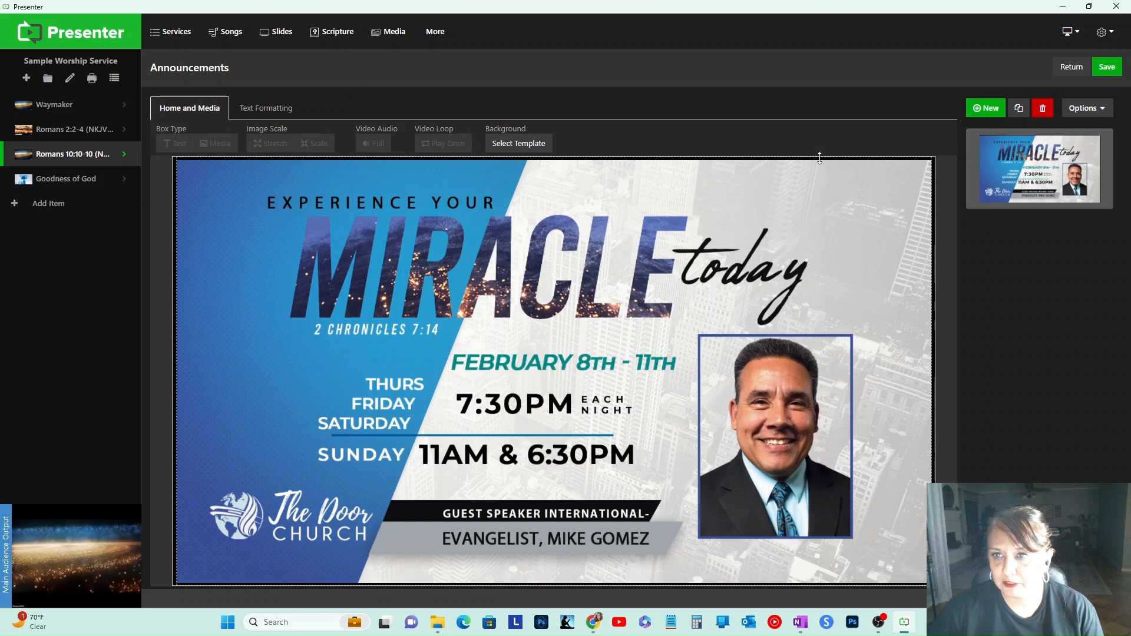
drag(815, 199, 818, 199)
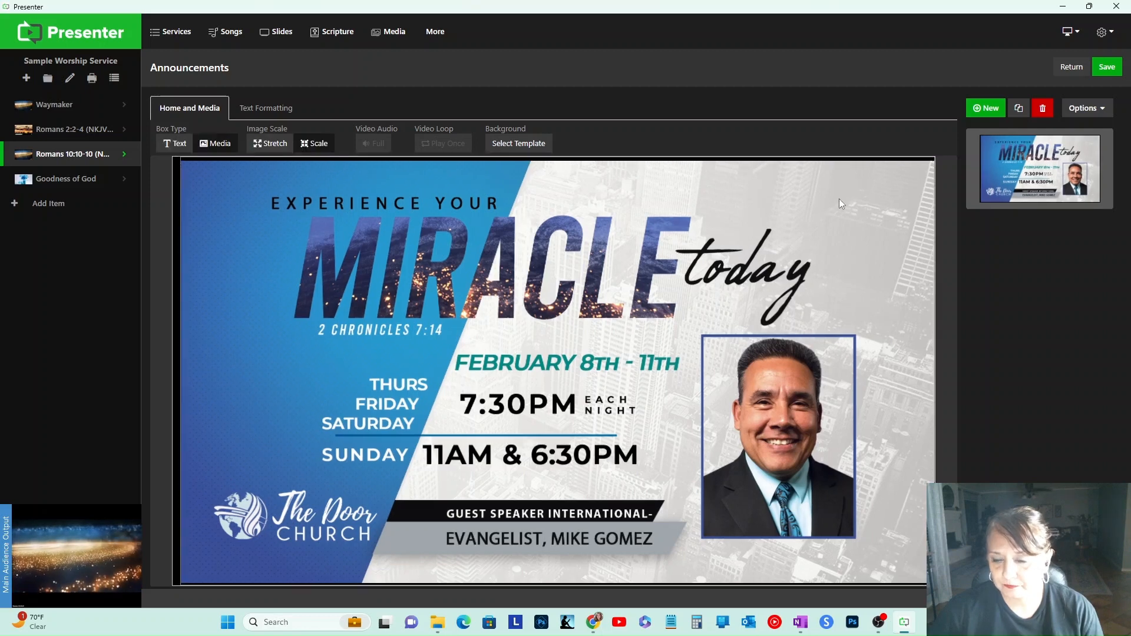
right_click(780, 204)
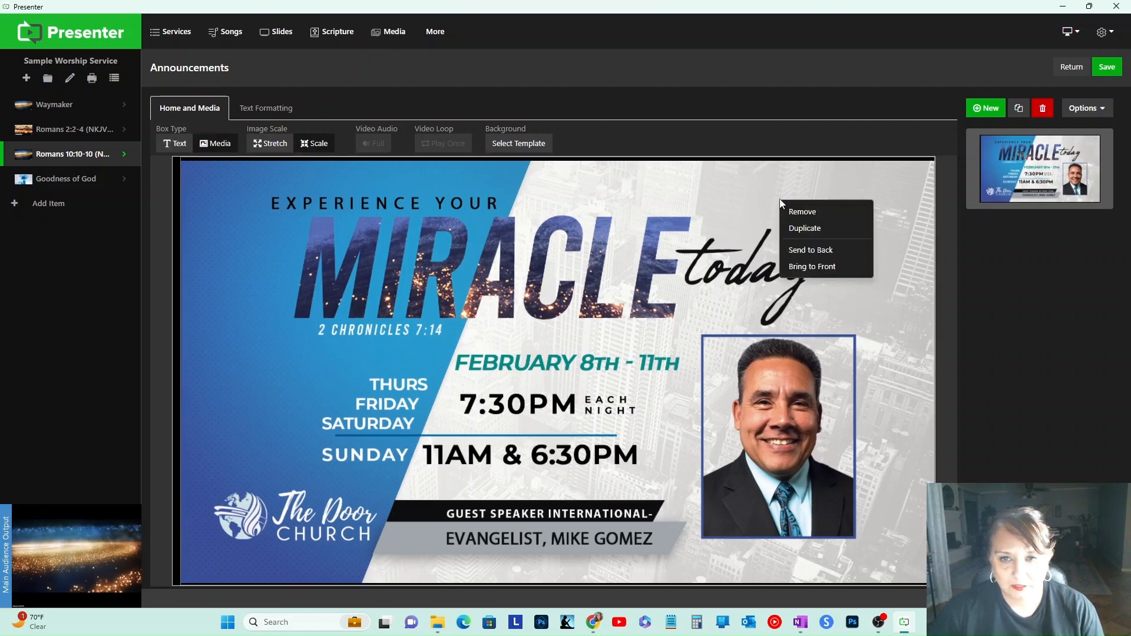
click(648, 199)
drag(182, 204, 166, 209)
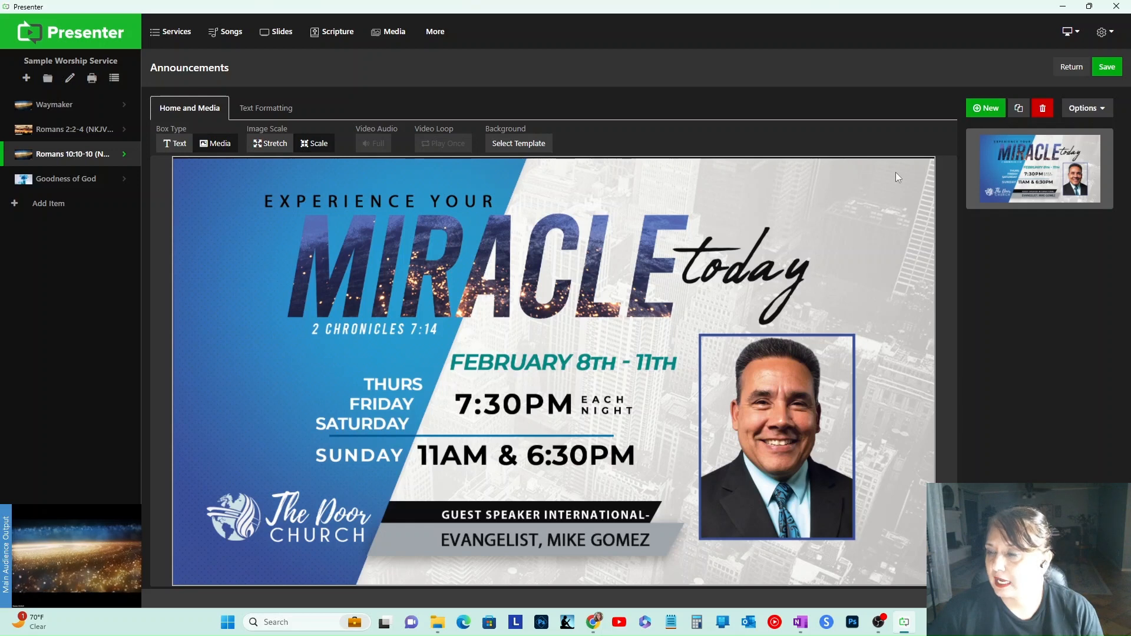
Step: Duplicate the slide and replace the copy's image with The Hangout.jpeg
right_click(1030, 158)
click(1040, 180)
click(606, 274)
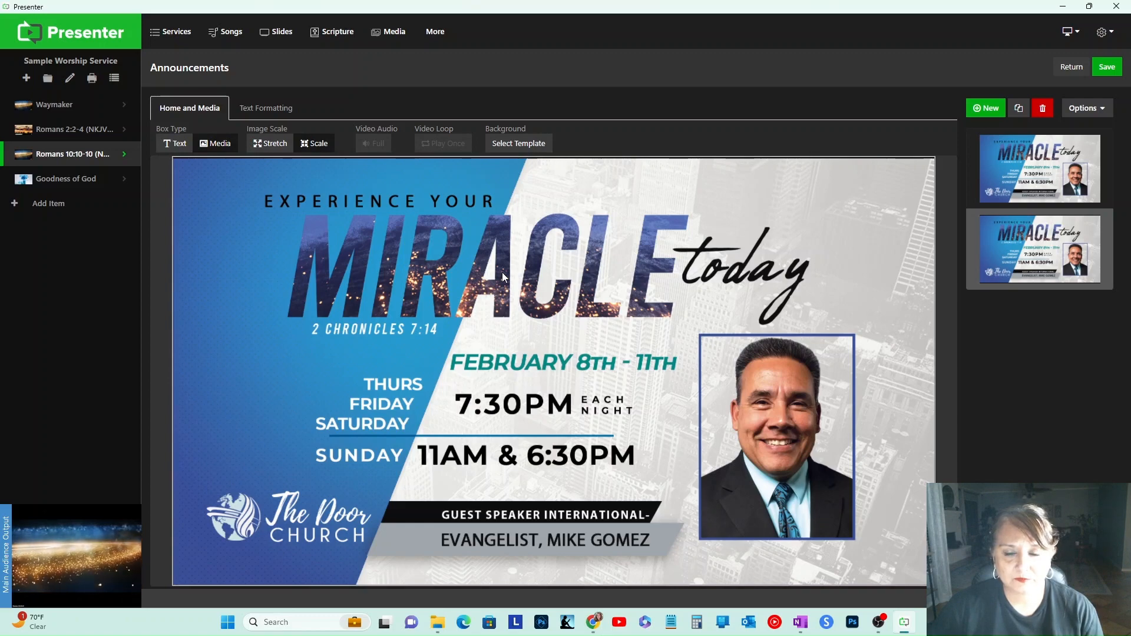
click(215, 144)
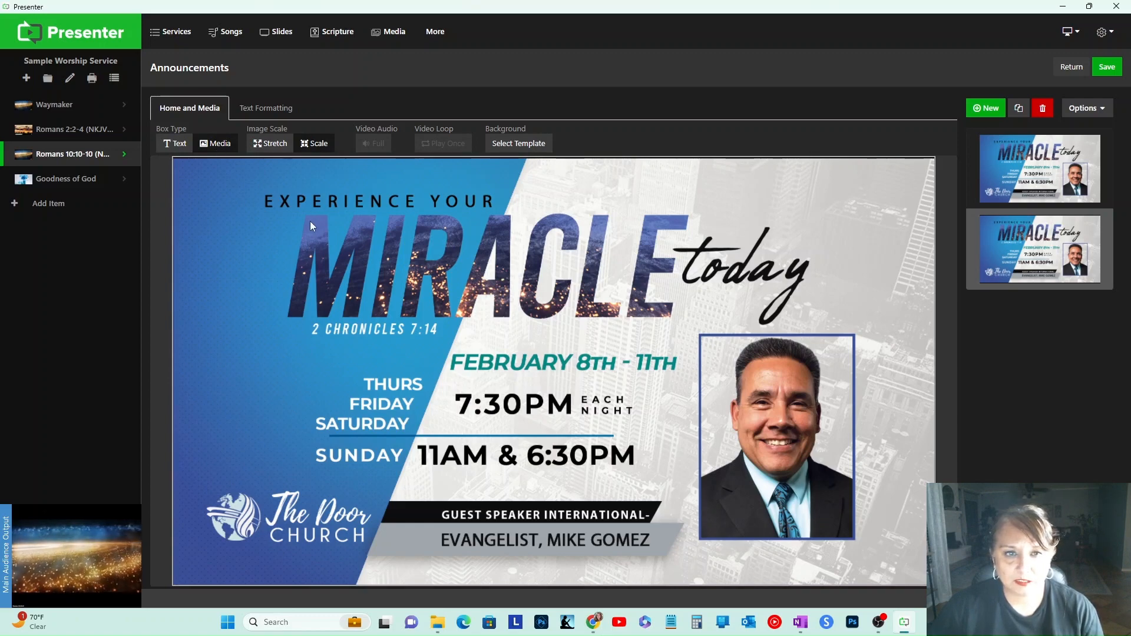
click(542, 163)
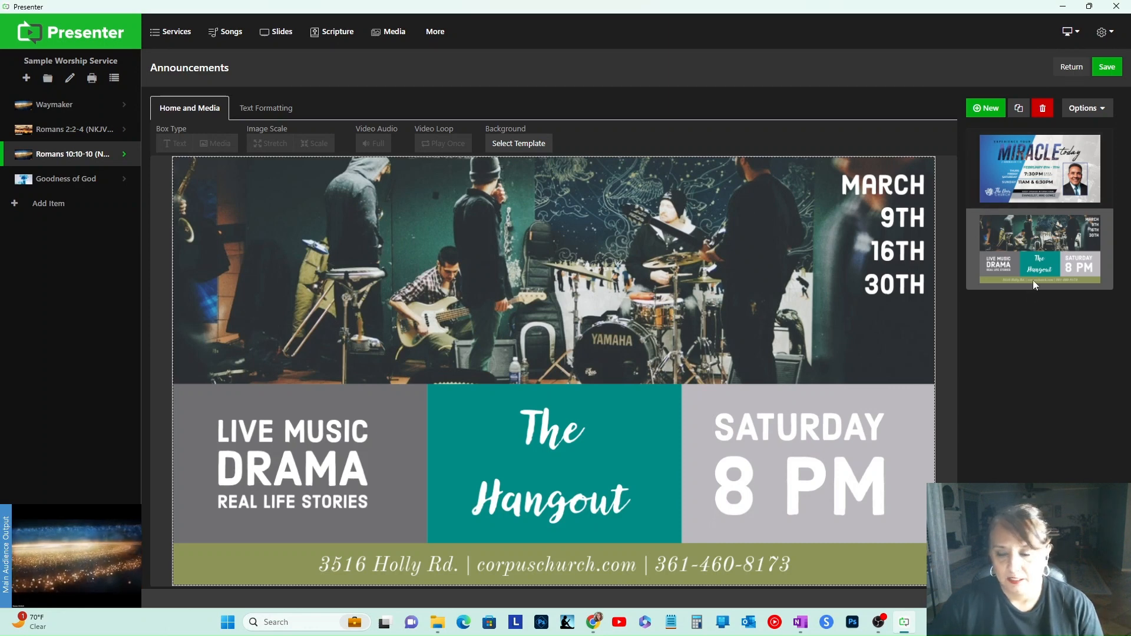
Step: Duplicate the second slide, swap its image for Reminder Baby Juarez.jpg, and save the presentation
right_click(1043, 237)
click(1053, 244)
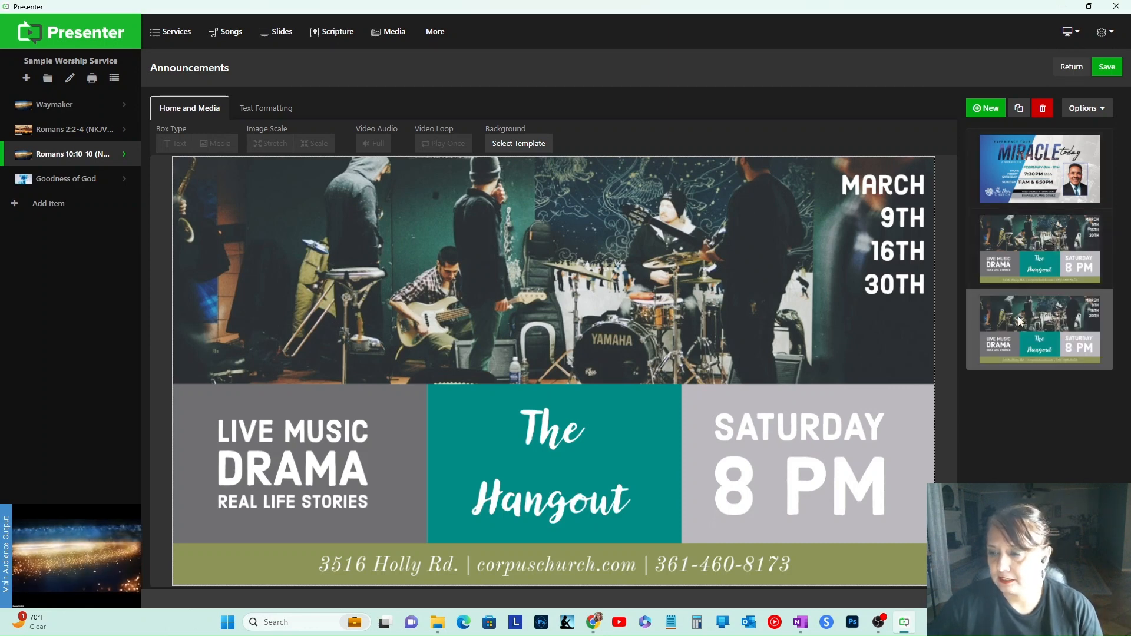
click(493, 271)
click(226, 151)
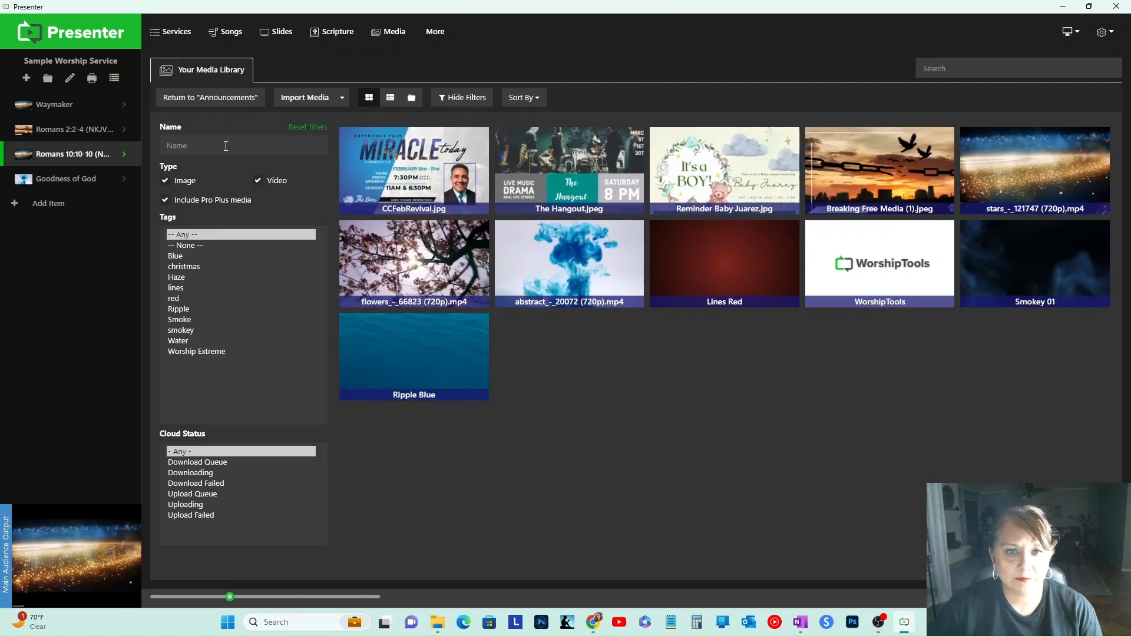
click(699, 168)
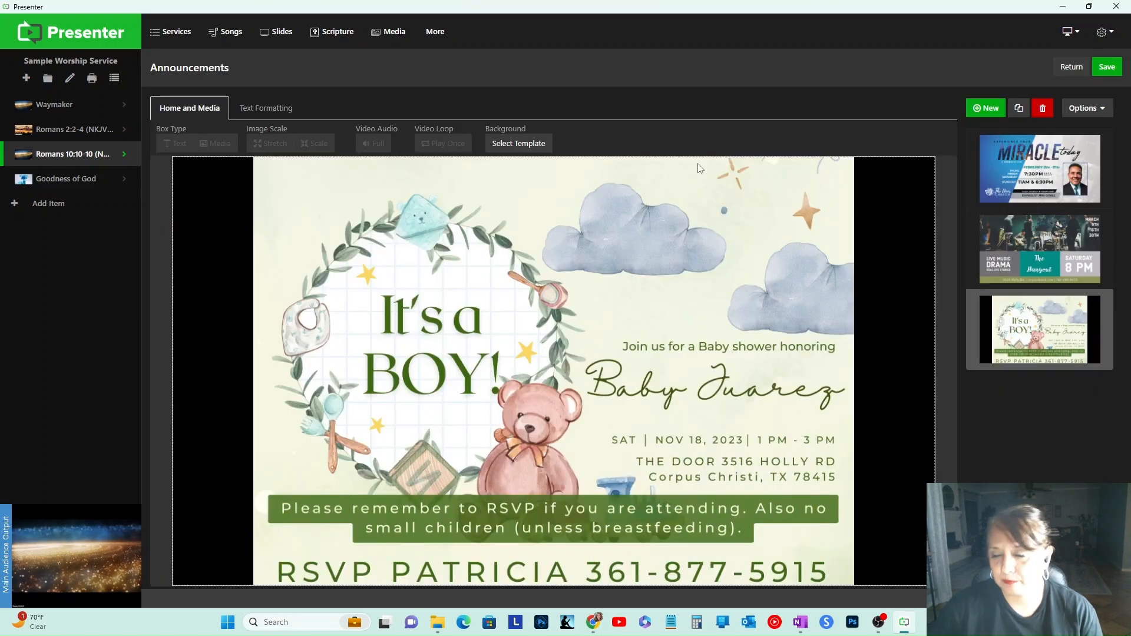
click(642, 323)
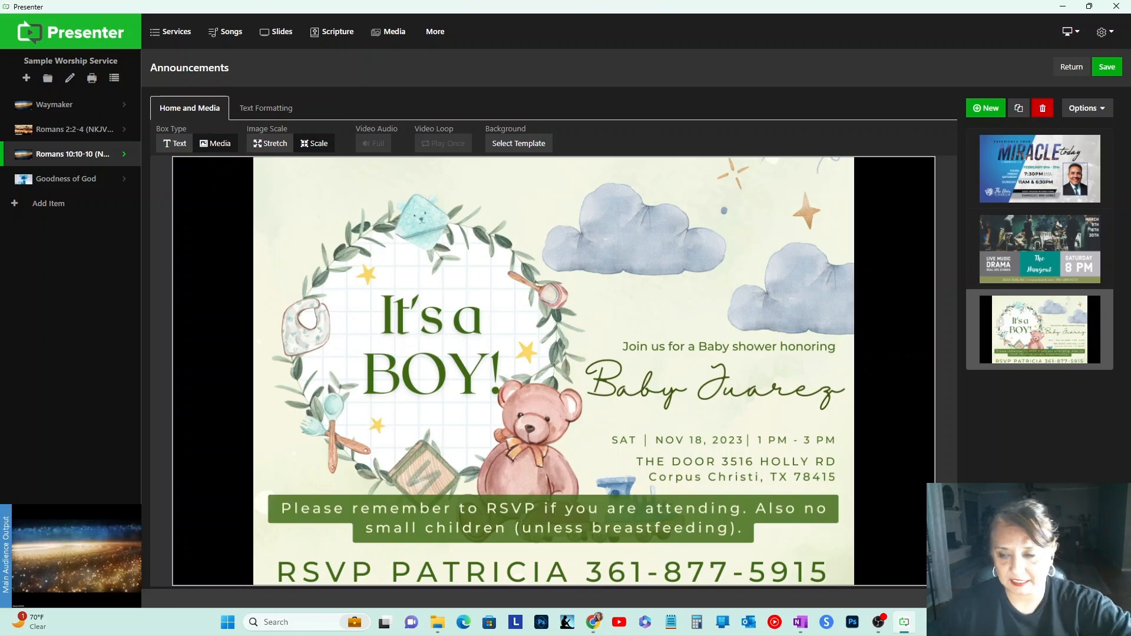
click(1105, 69)
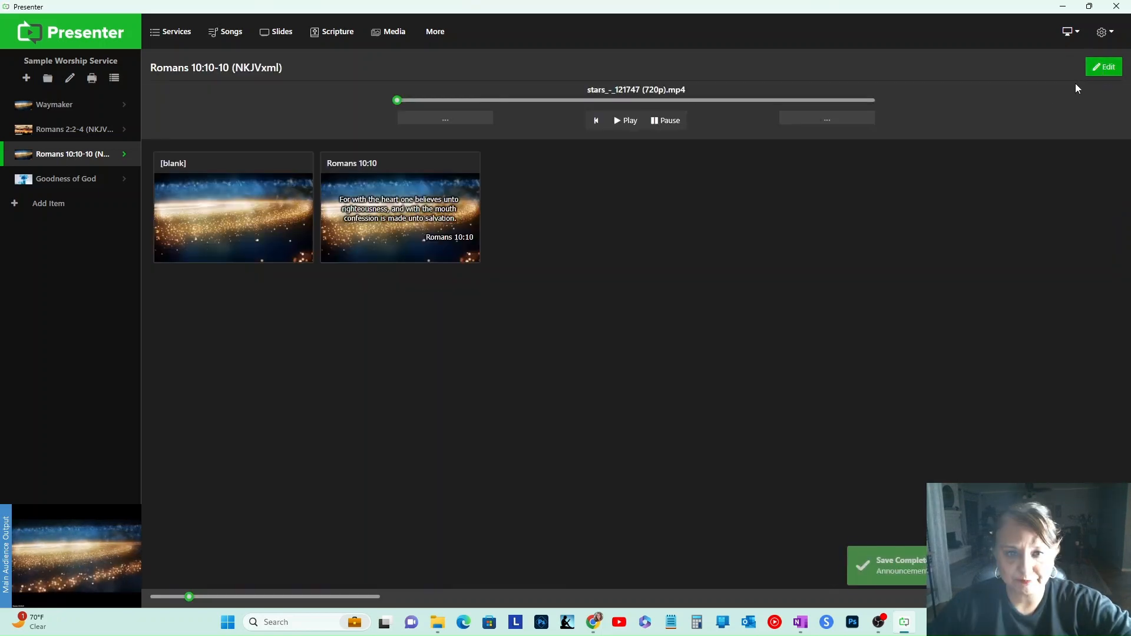
Step: Add a new service item whose foreground is the Announcements slide presentation
click(50, 205)
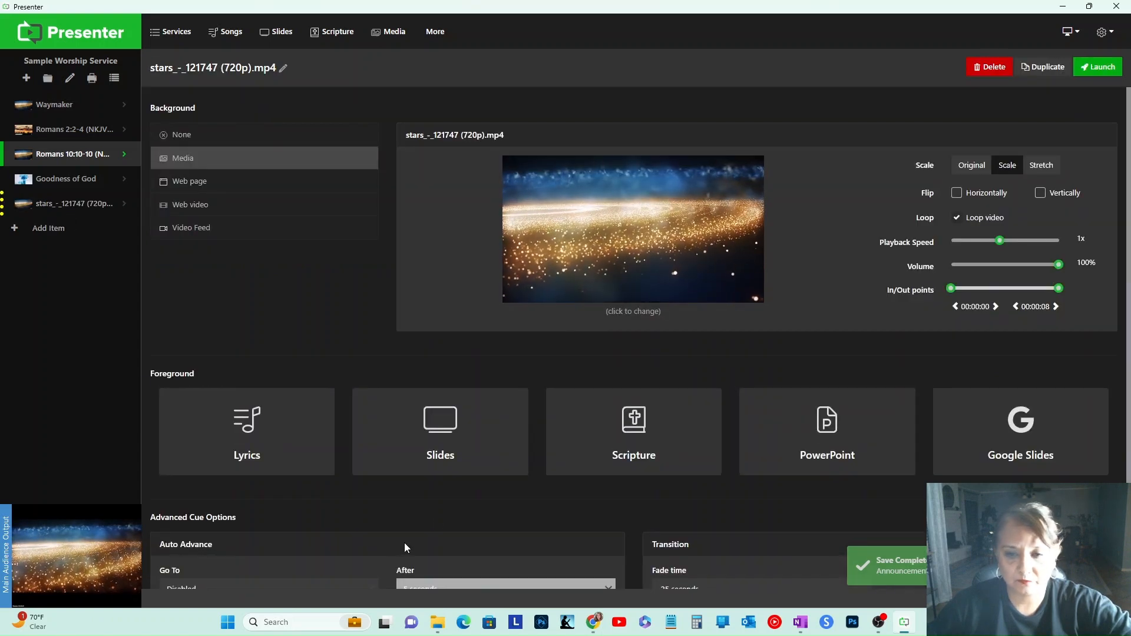
click(463, 451)
click(463, 452)
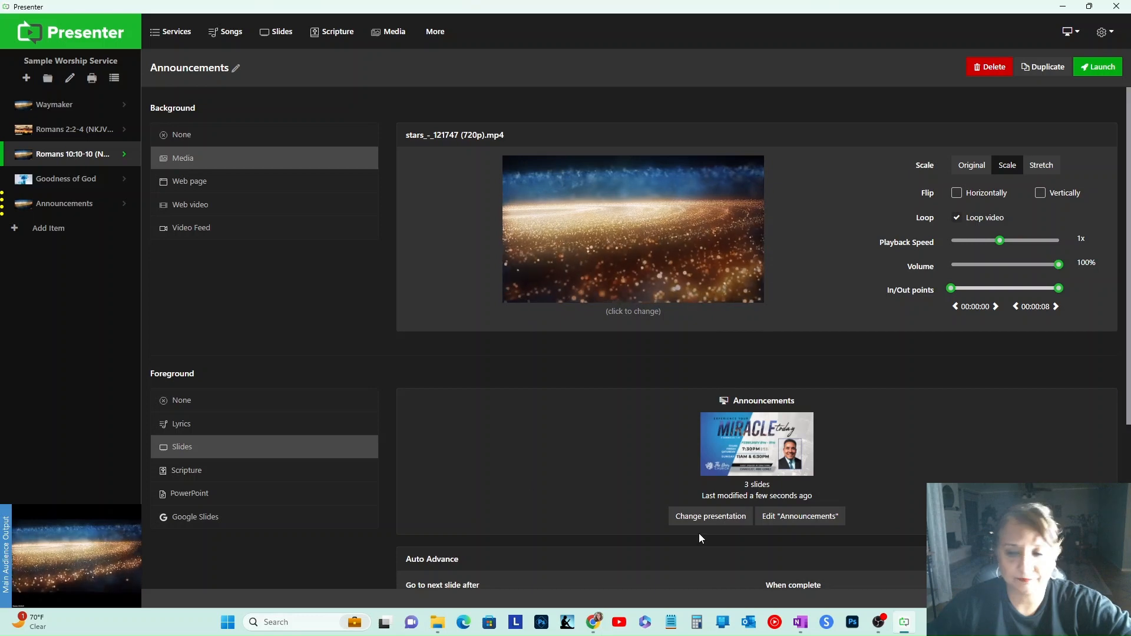
Step: Set the Announcements item to advance every 5 seconds and go back to the first slide when complete
click(63, 205)
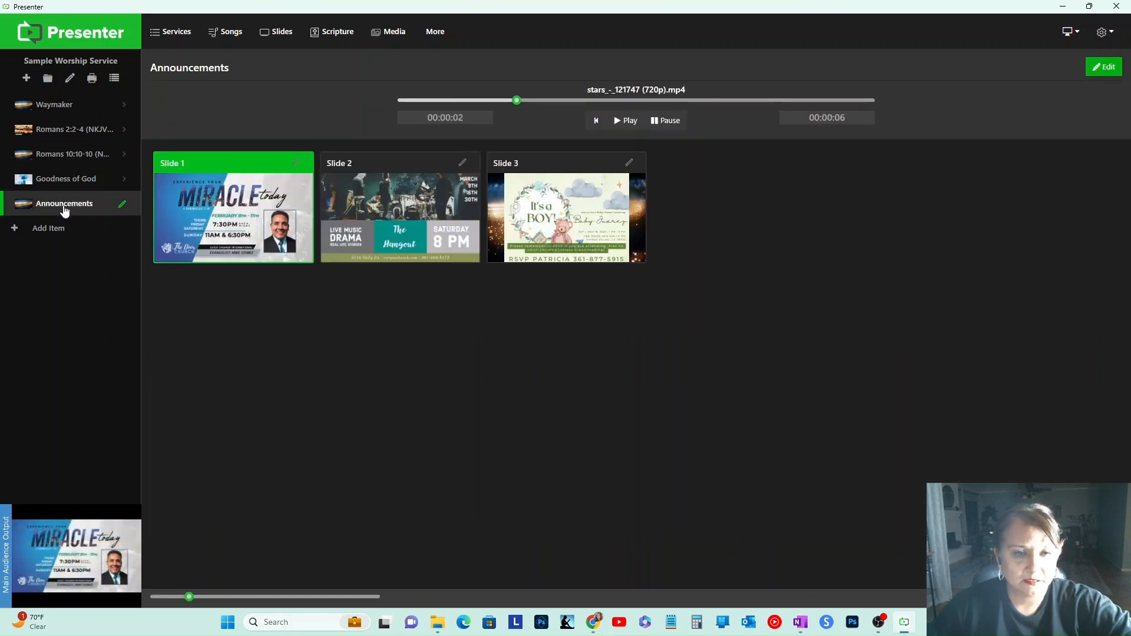
click(122, 204)
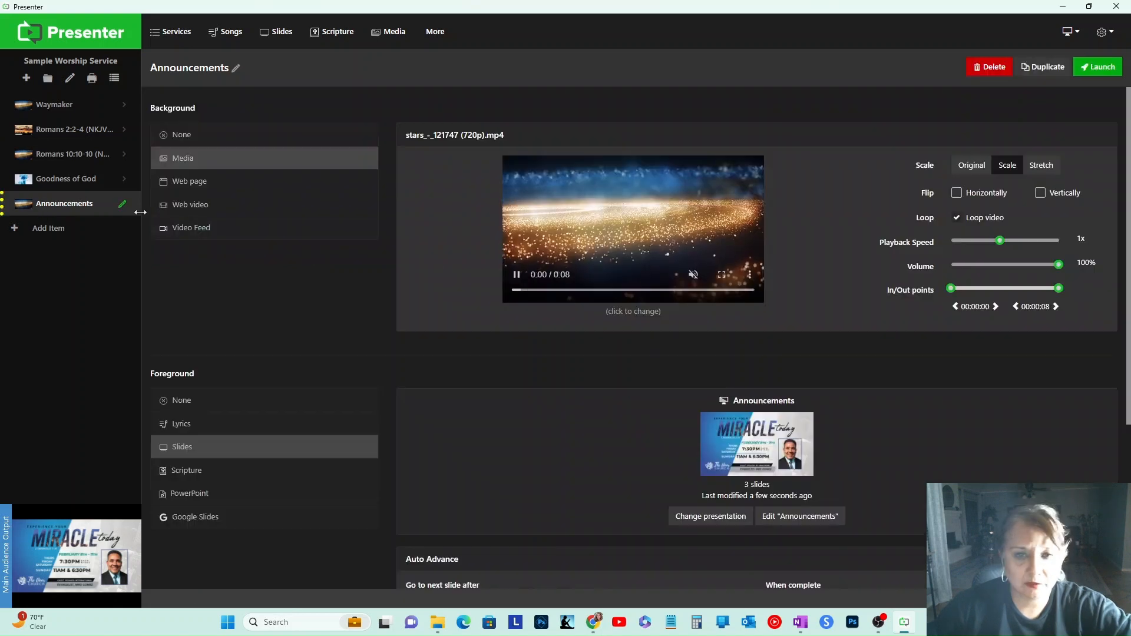
scroll(922, 450, down, 5)
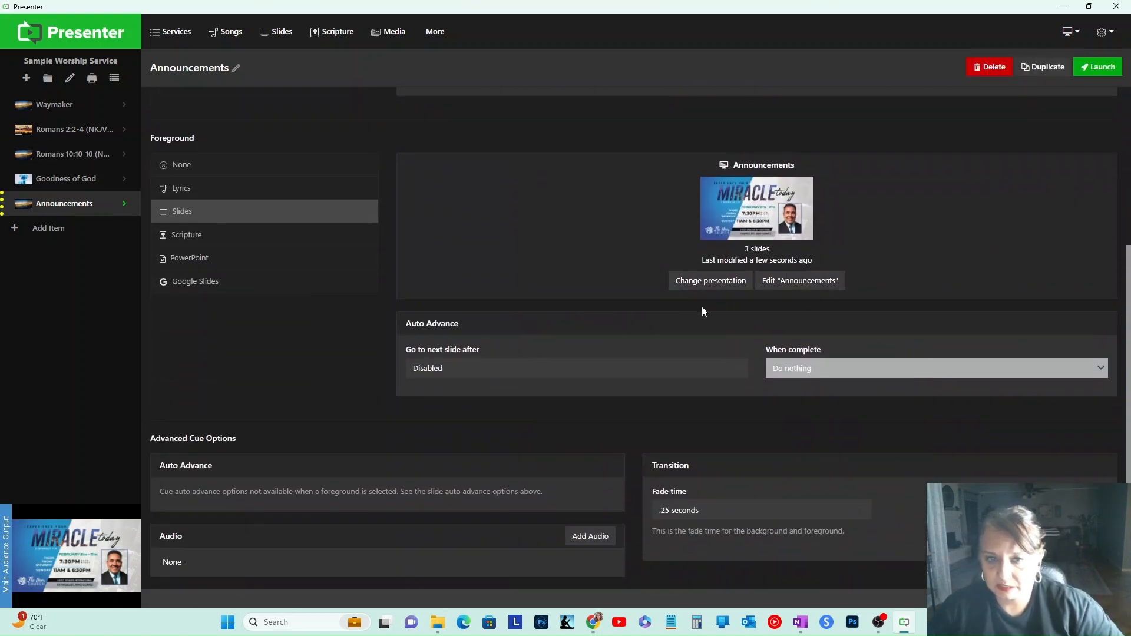
scroll(668, 320, down, 1)
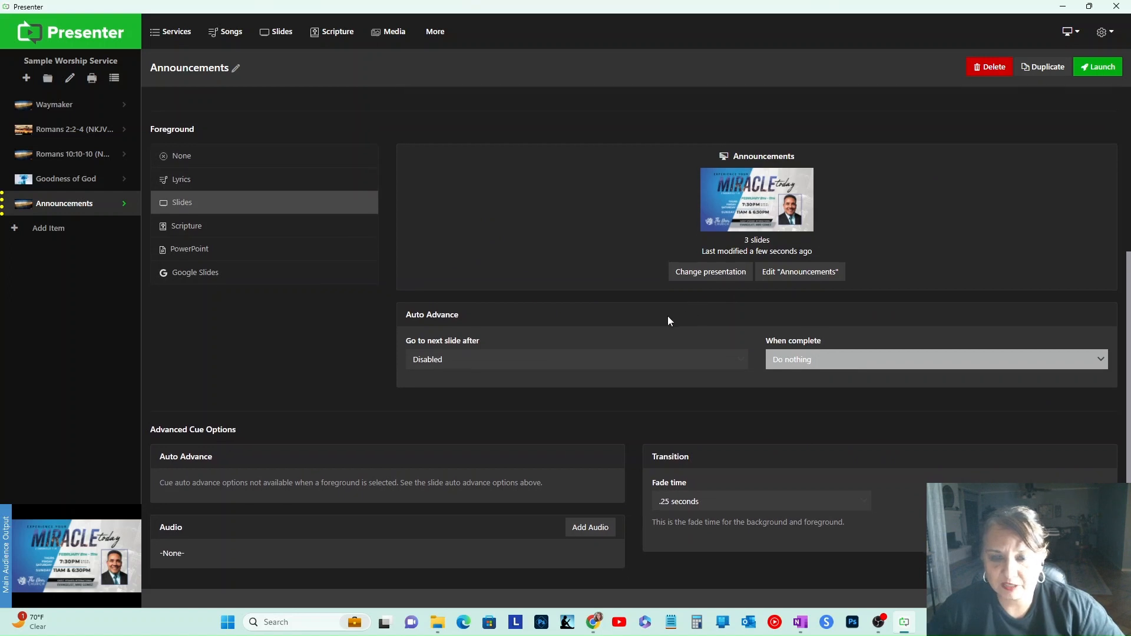
click(457, 361)
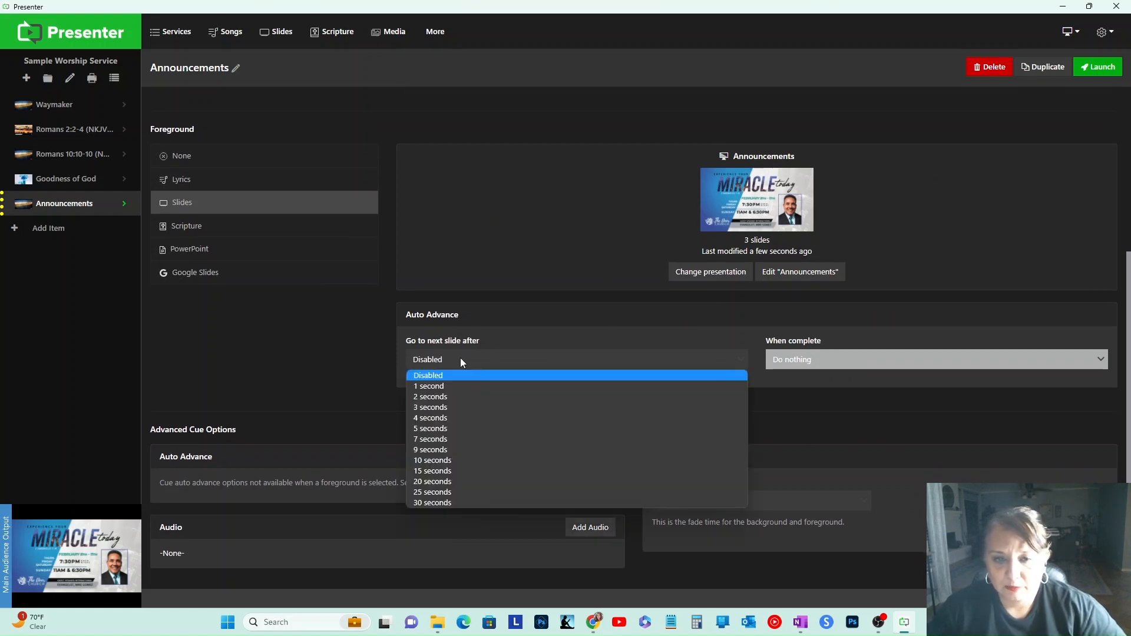
click(465, 428)
click(805, 360)
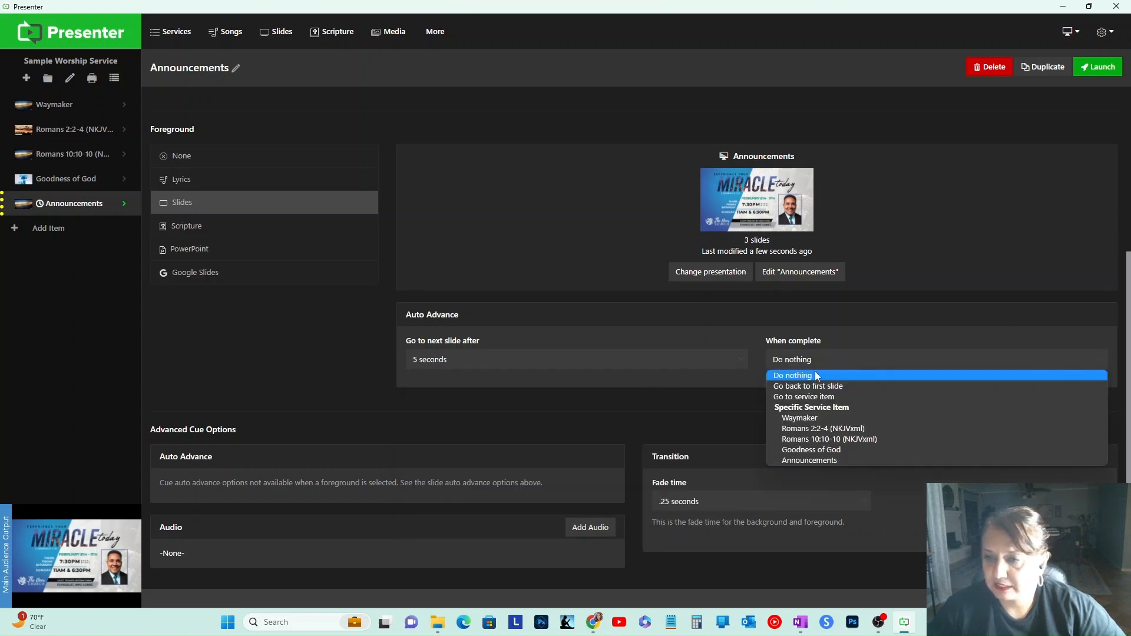
click(823, 388)
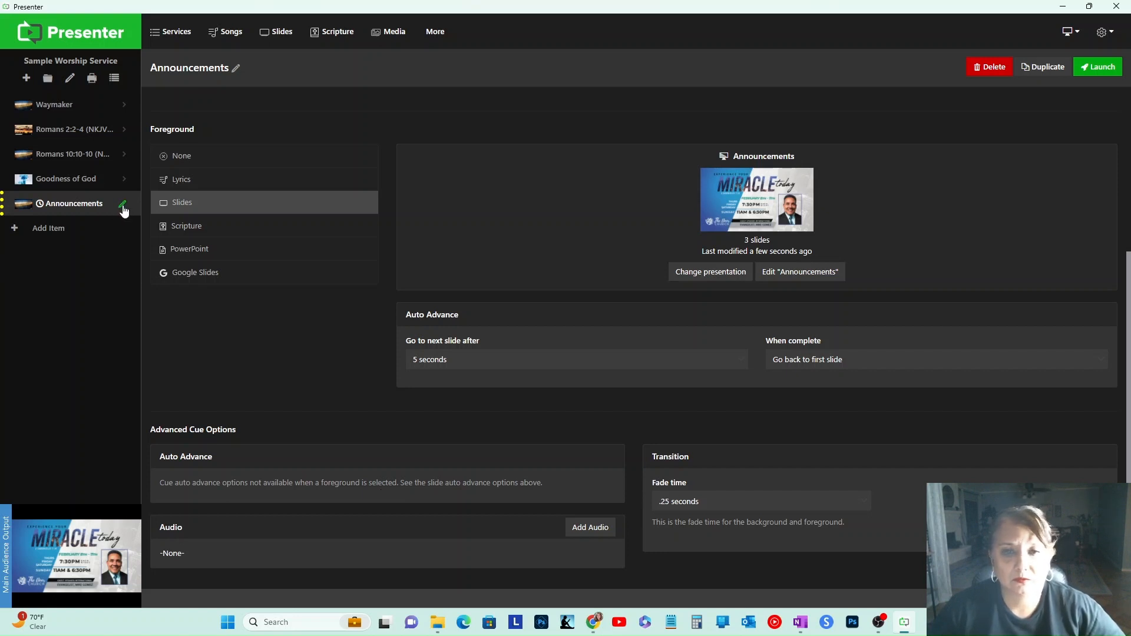
Step: Set the Announcements item's background to None
scroll(942, 263, up, 4)
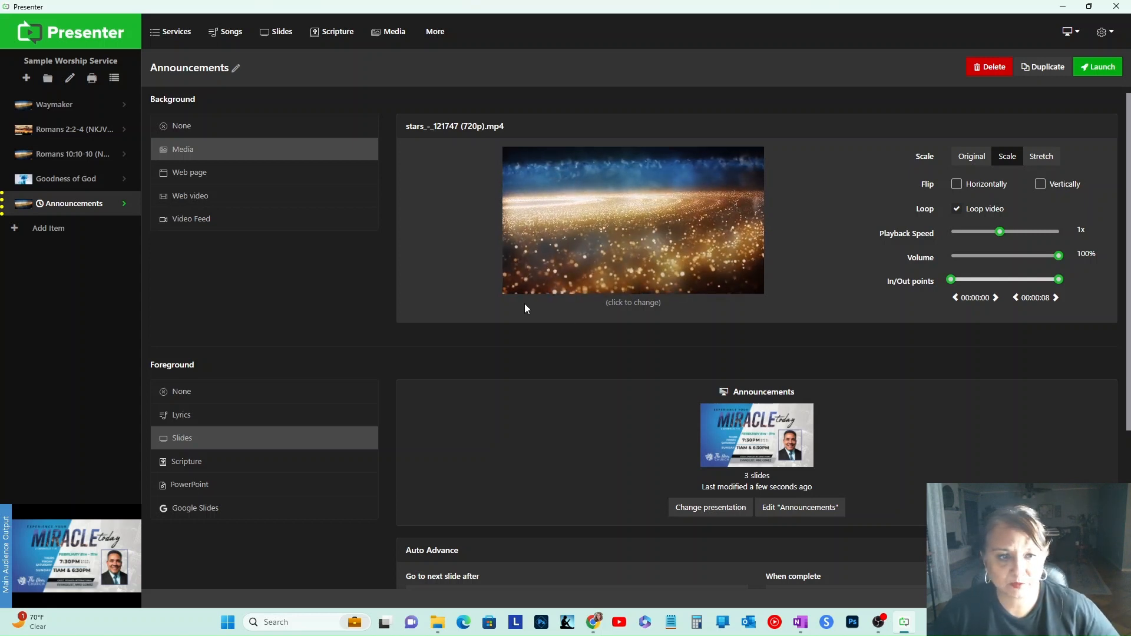
click(270, 127)
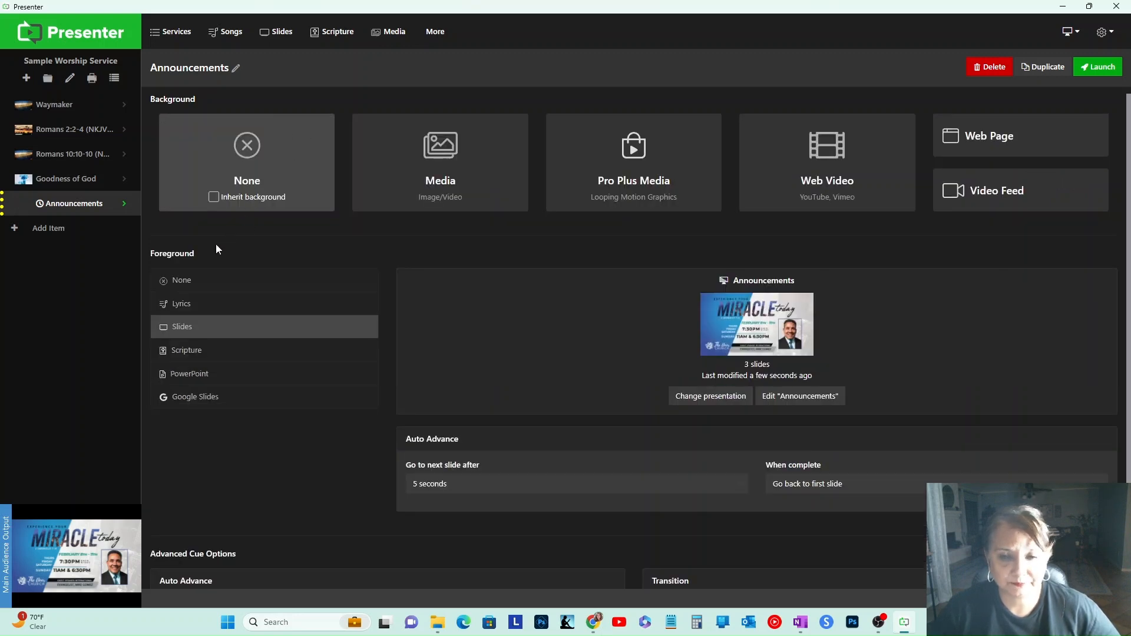
Step: Launch the Announcements item and step forward through its slides
click(1099, 66)
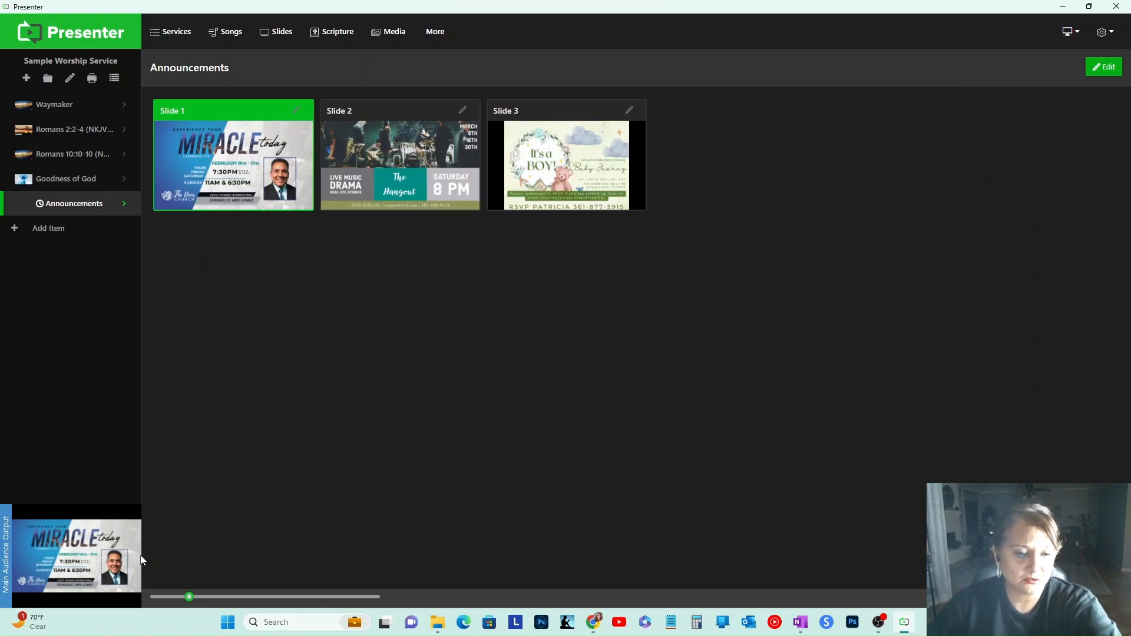
key(Right)
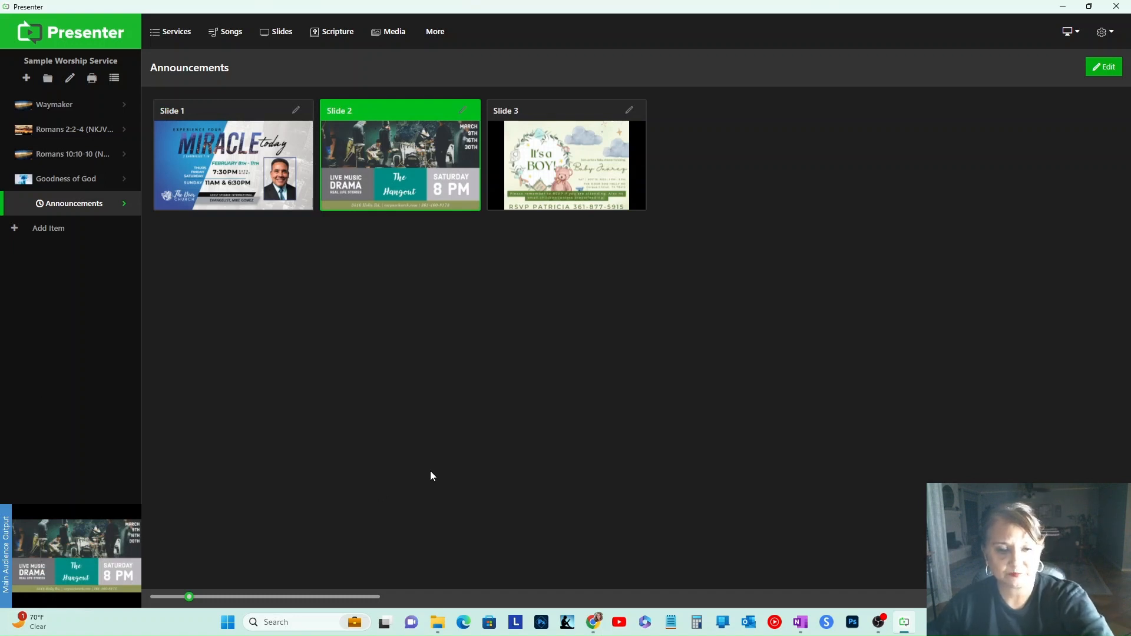
key(Right)
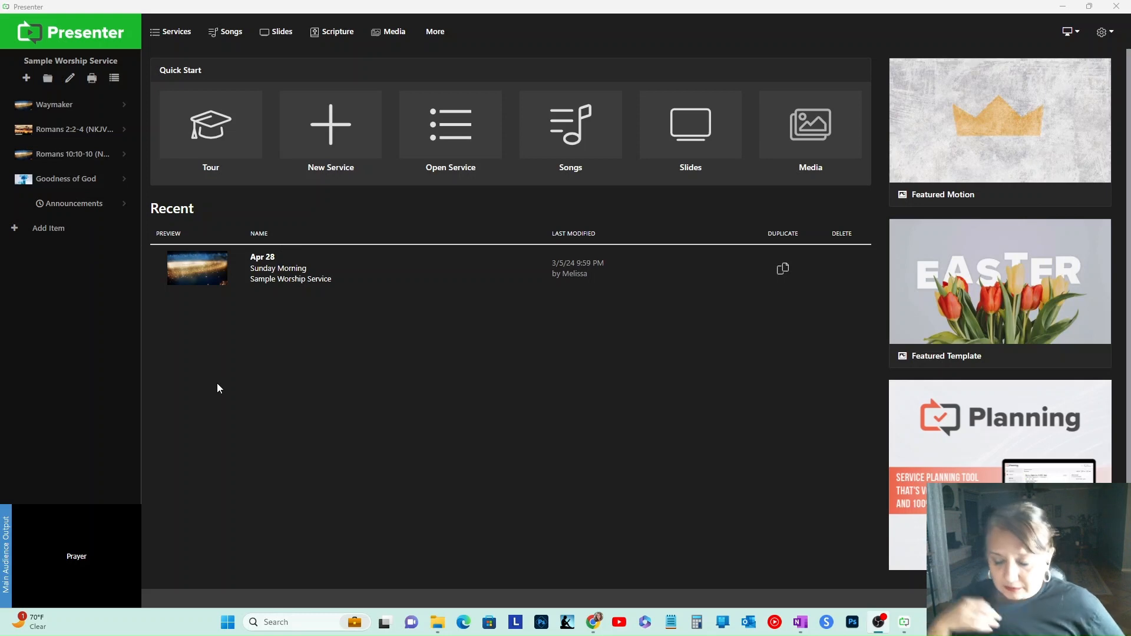
Step: Duplicate the Announcements service item and open the copy's settings
right_click(119, 207)
click(145, 251)
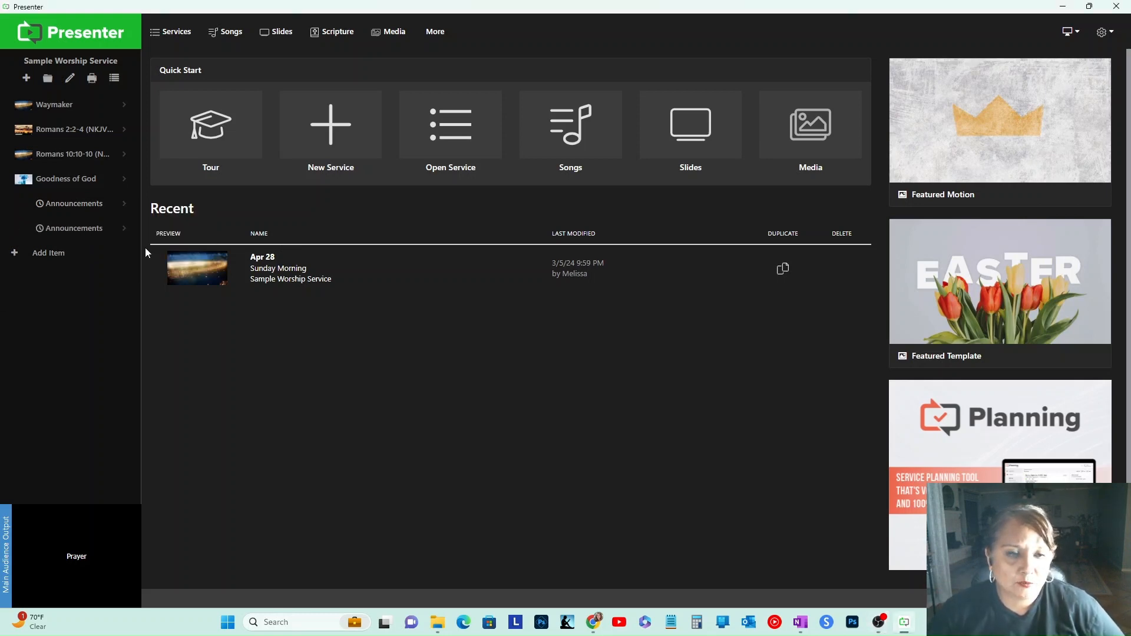
click(87, 234)
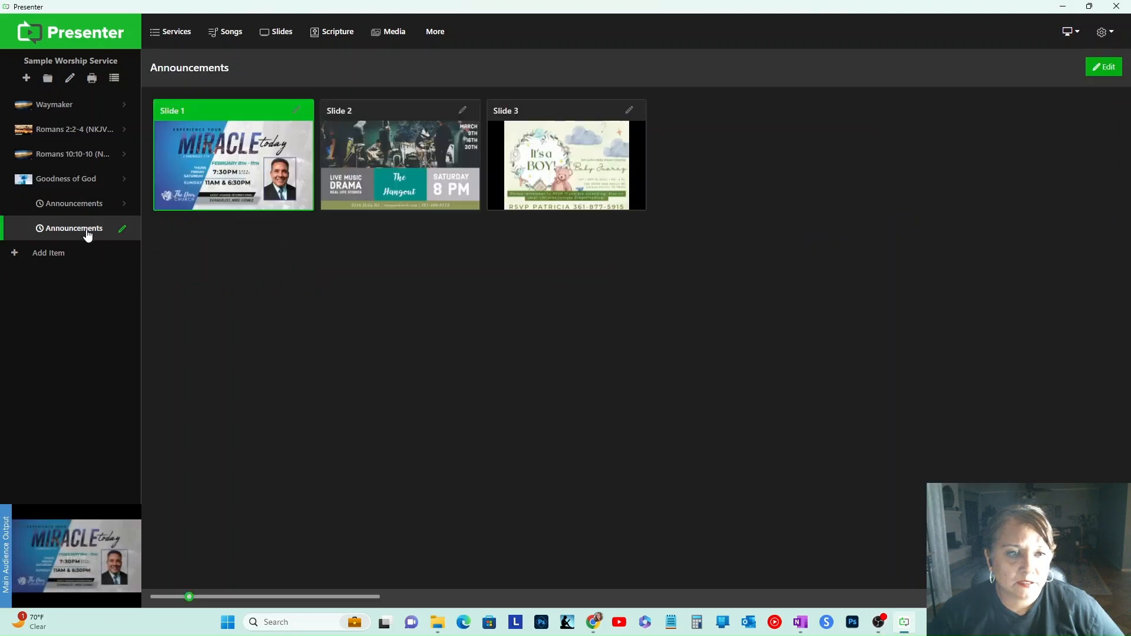
click(121, 231)
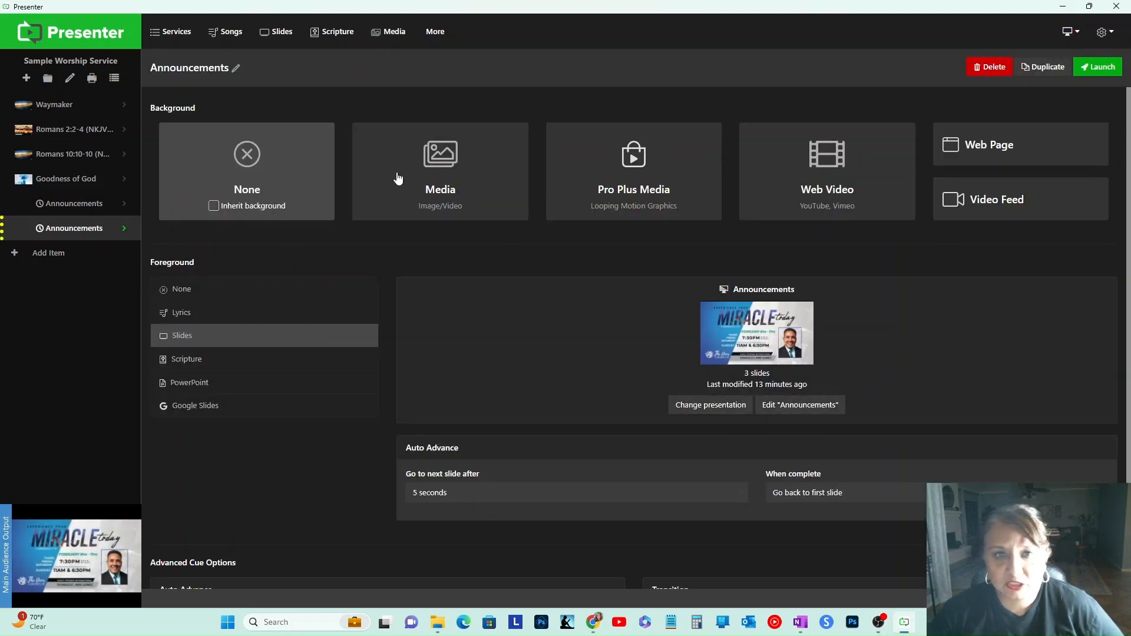
Step: Delete the duplicated Announcements item from the service
click(273, 33)
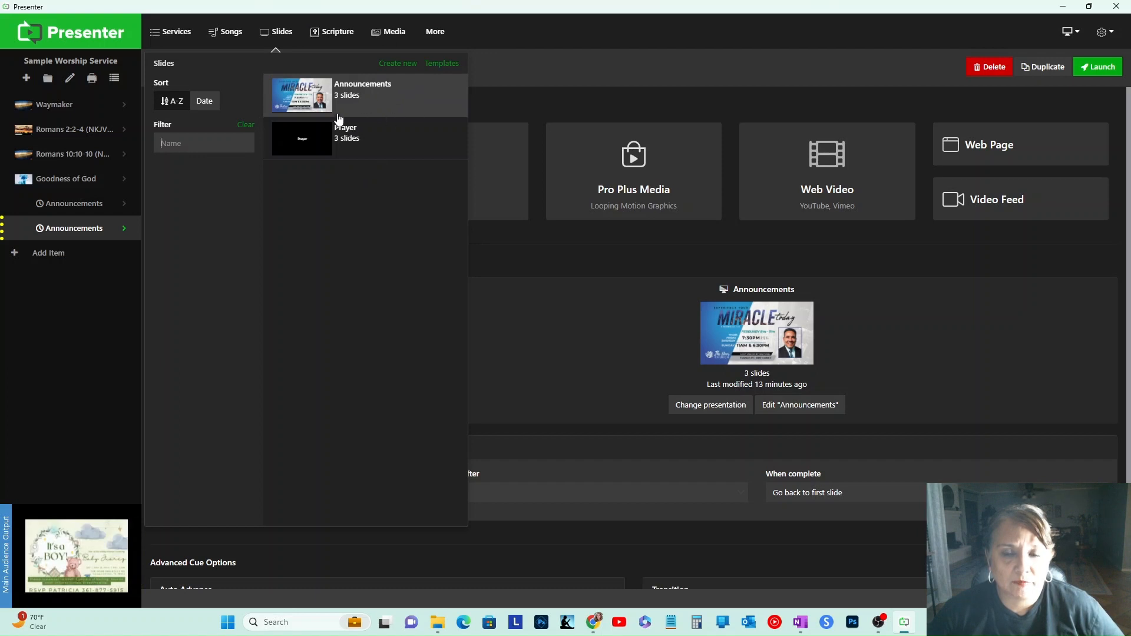
click(503, 554)
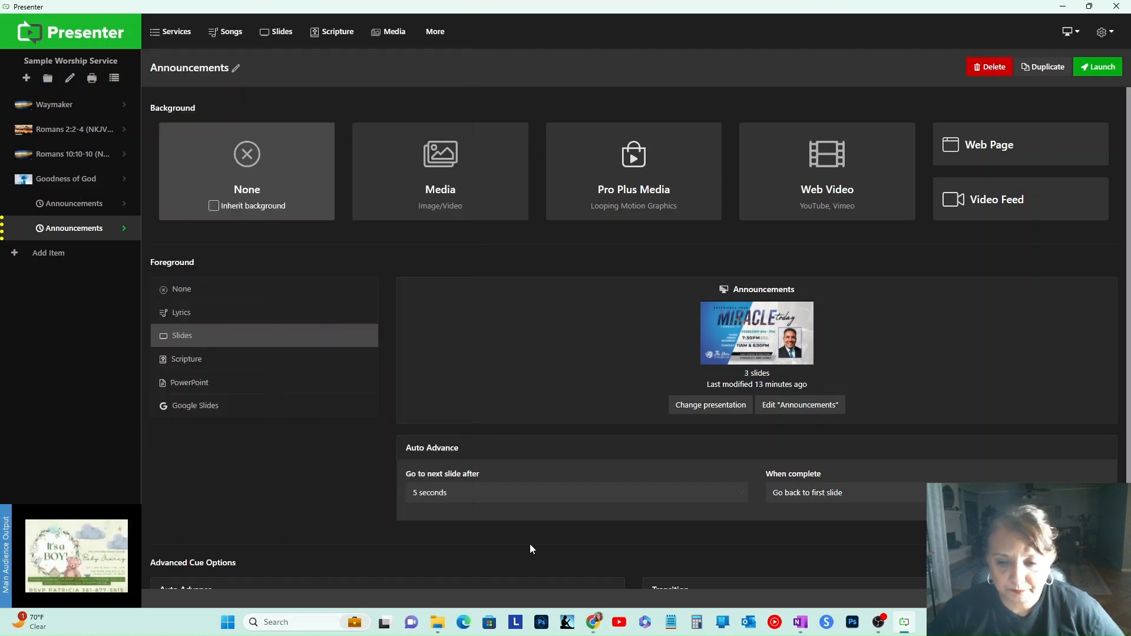
right_click(90, 233)
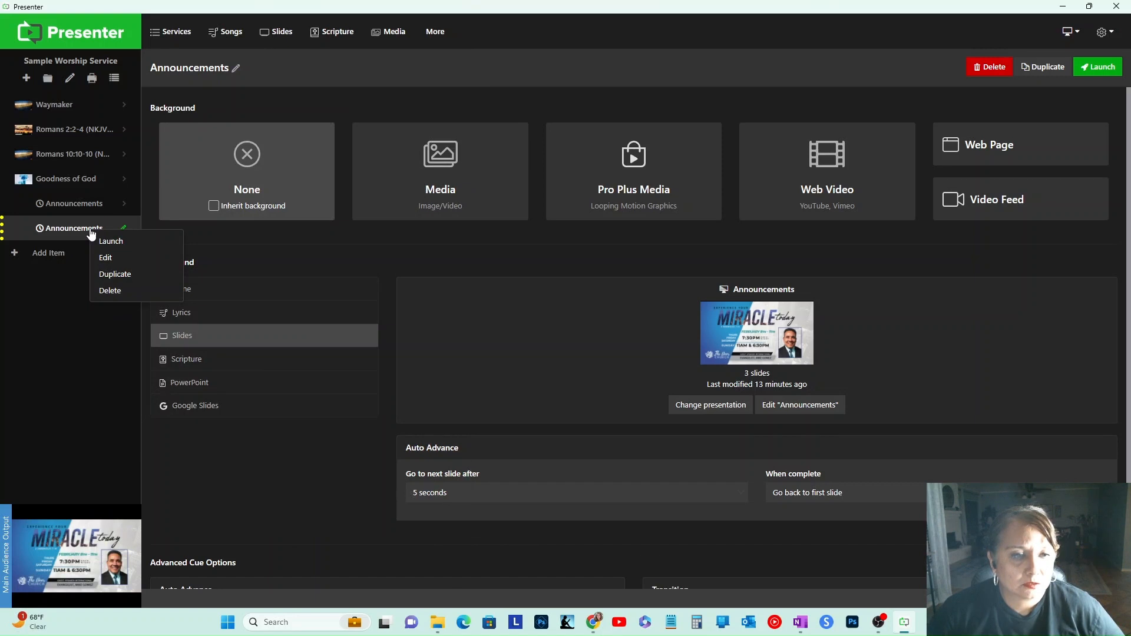
click(101, 291)
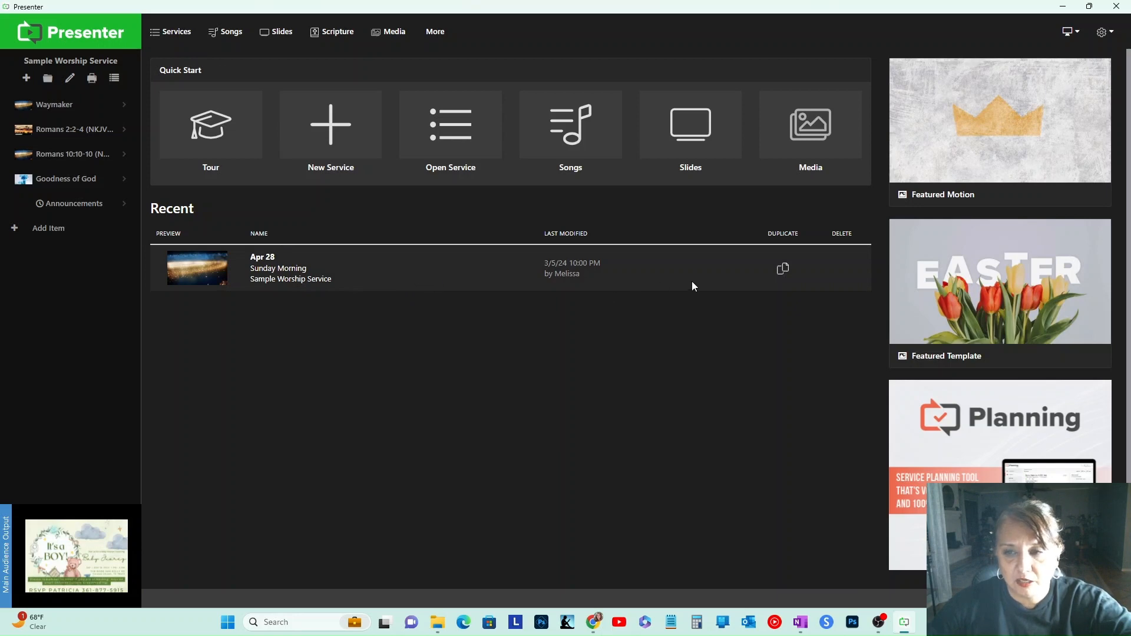
Step: Duplicate the Sample Worship Service and name the copy Sermons
click(783, 271)
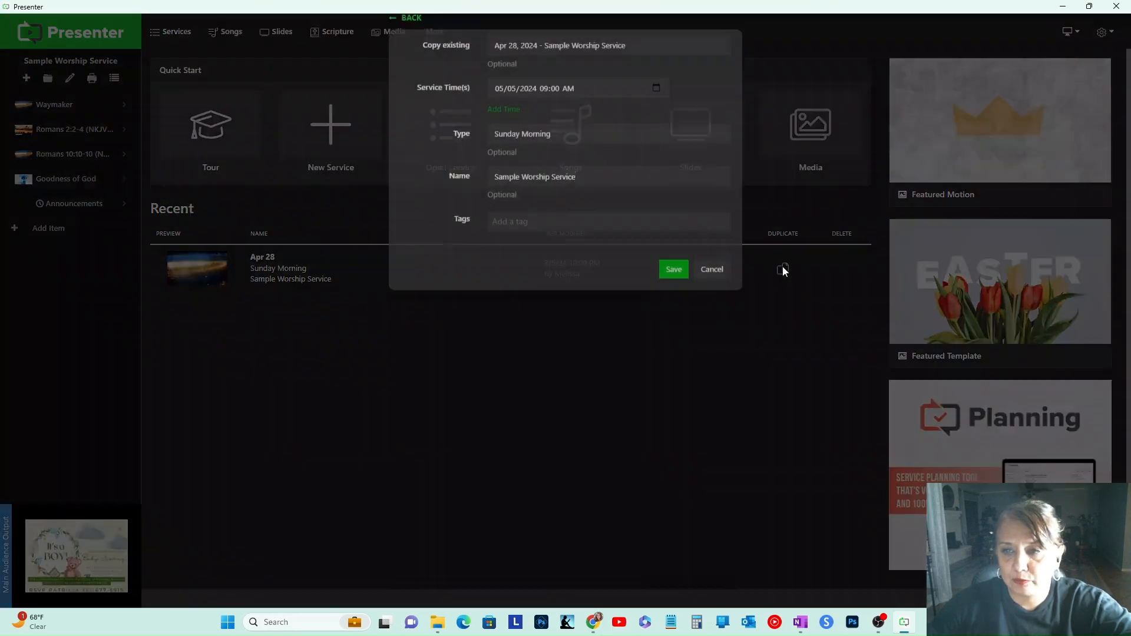
click(553, 166)
click(553, 166)
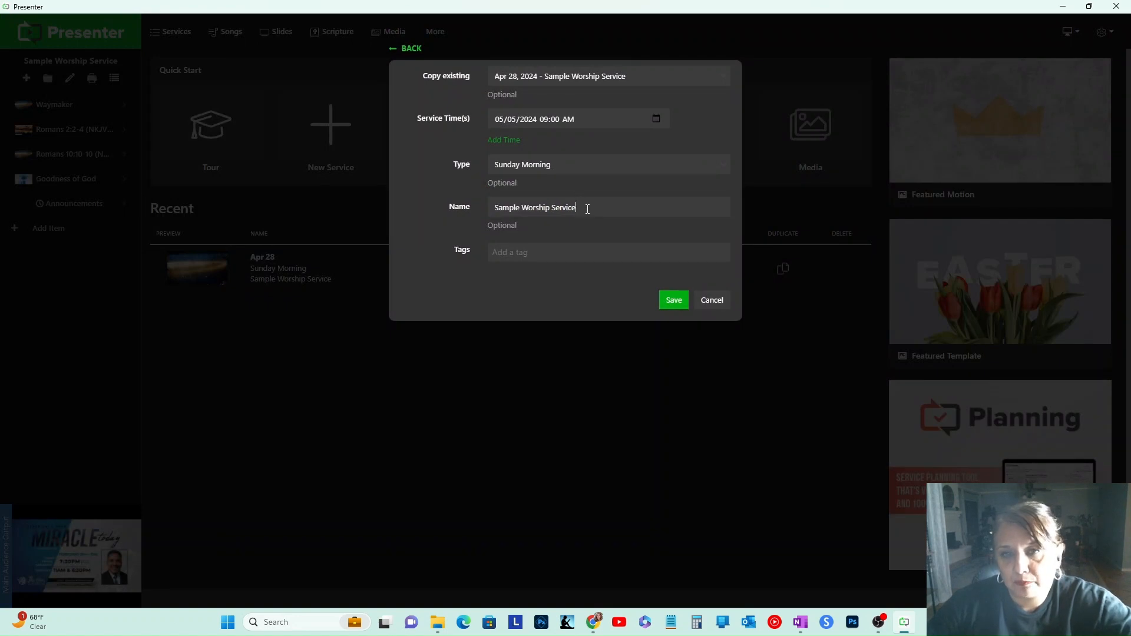
drag(588, 209, 472, 223)
text(Sermons)
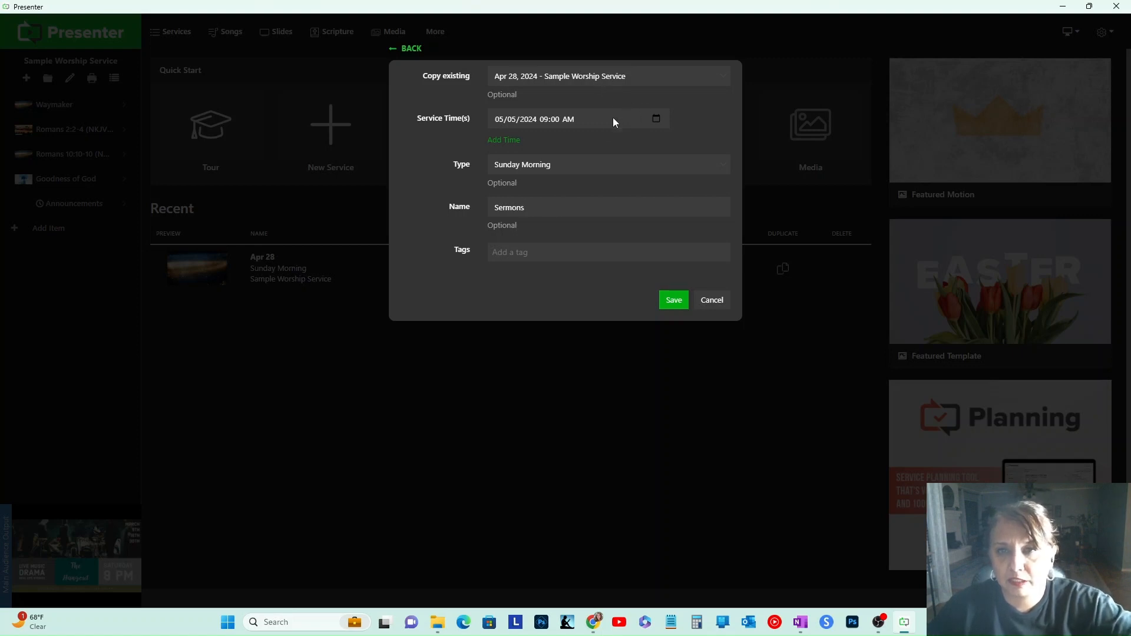
Step: Set the new service's time to 05/05/2024 11:00 AM and save it
click(604, 119)
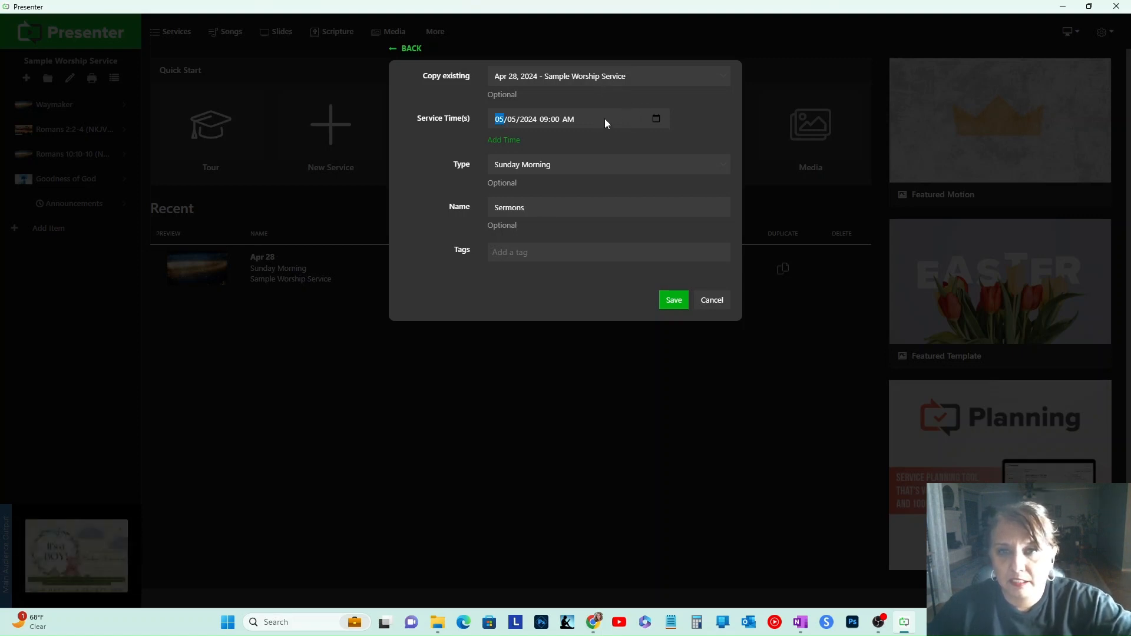
click(657, 118)
scroll(636, 247, up, 3)
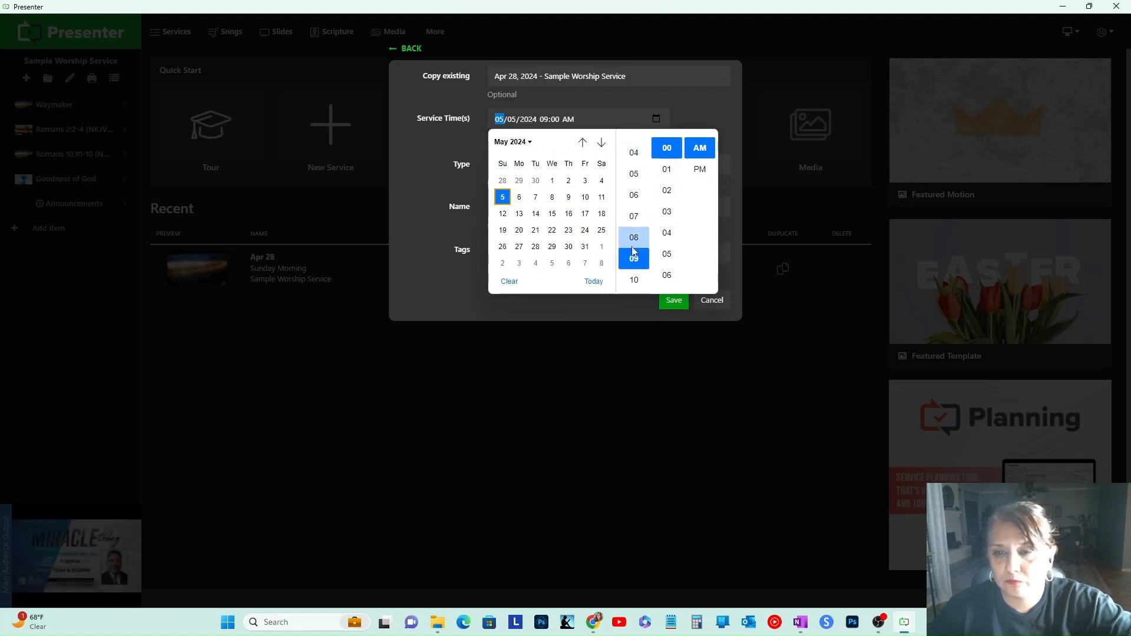
scroll(632, 252, down, 2)
click(634, 254)
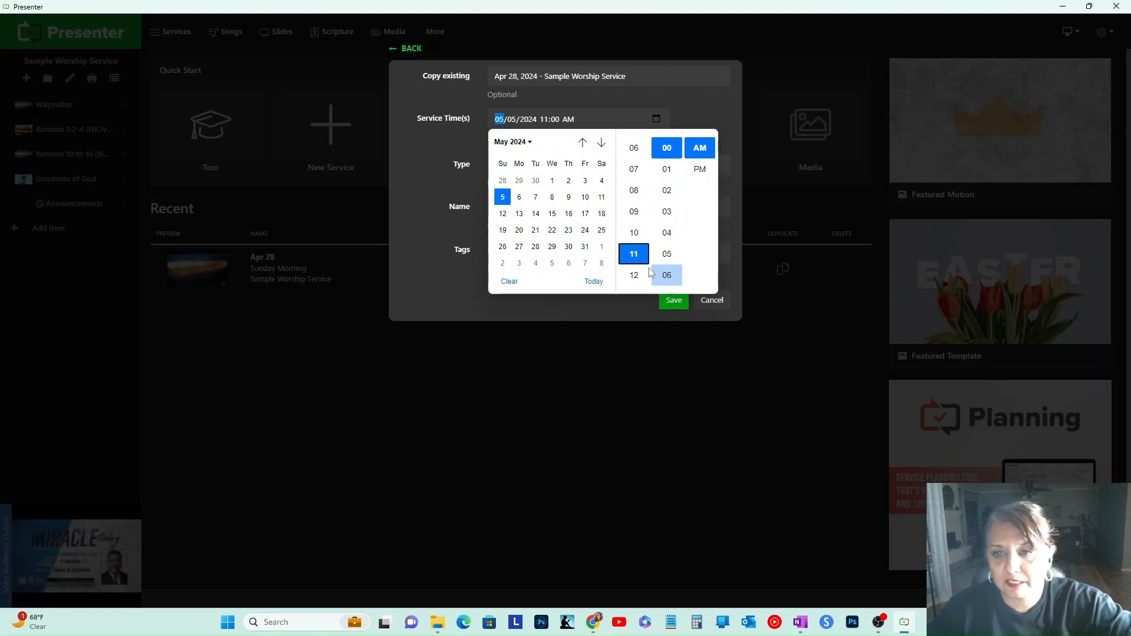
click(579, 325)
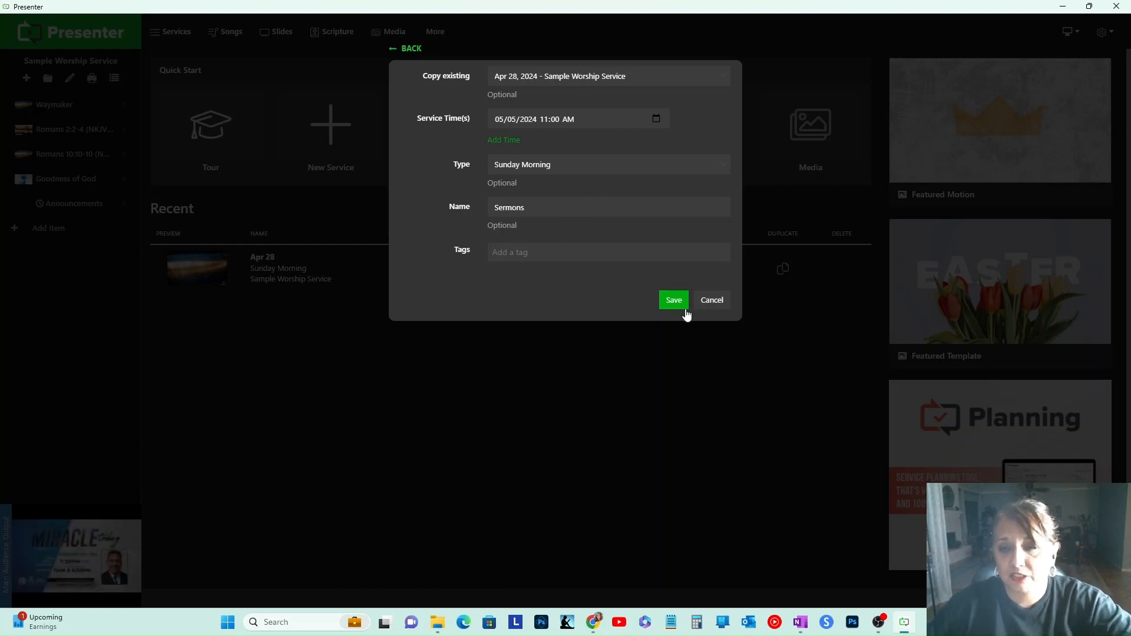
click(673, 301)
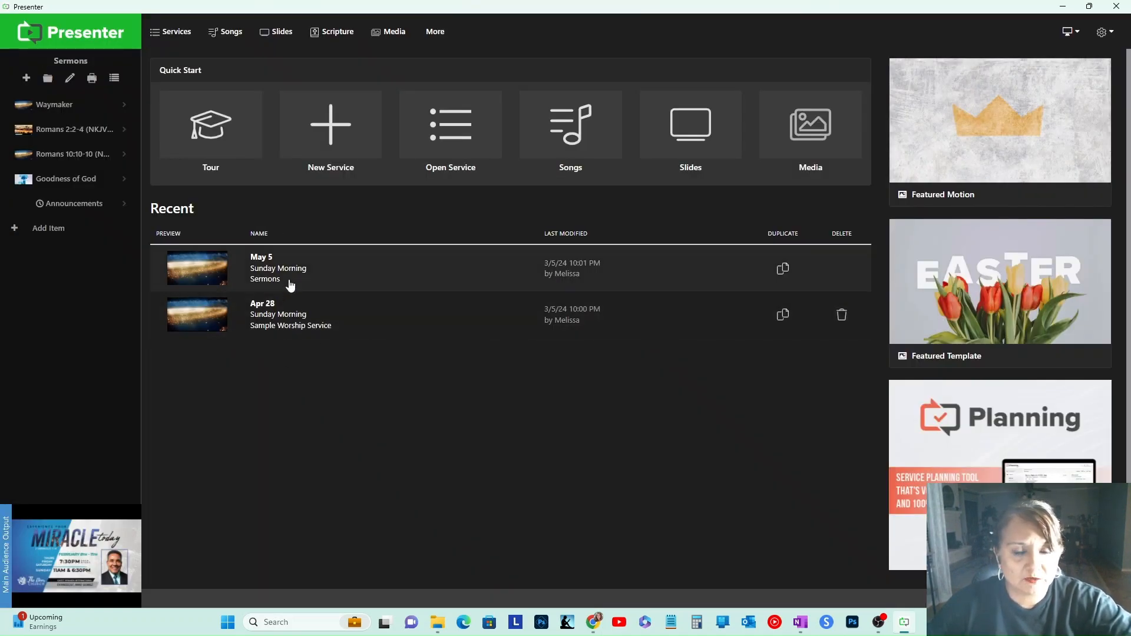
Step: Delete the Waymaker, Romans 10:10, Goodness of God and Announcements items from the Sermons service
click(121, 110)
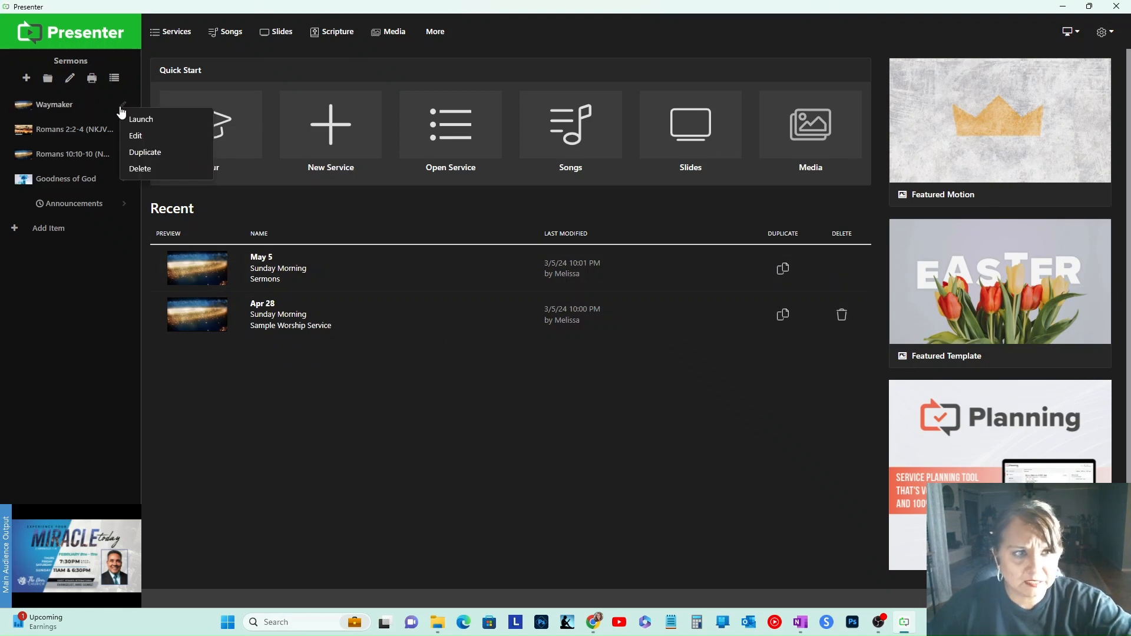
click(131, 170)
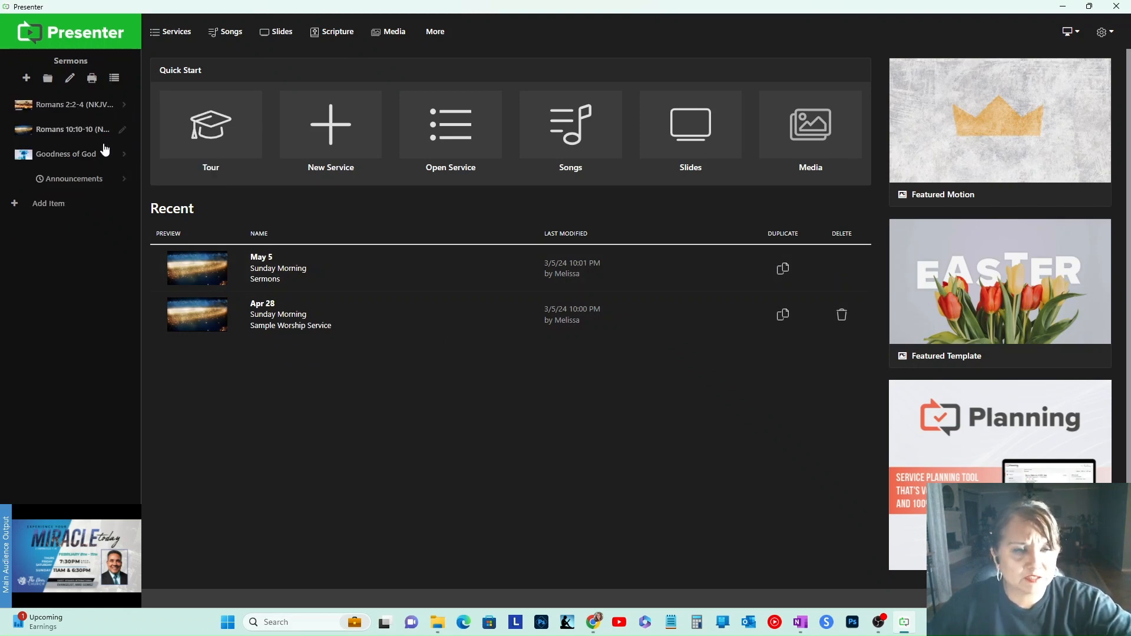
click(121, 129)
click(131, 188)
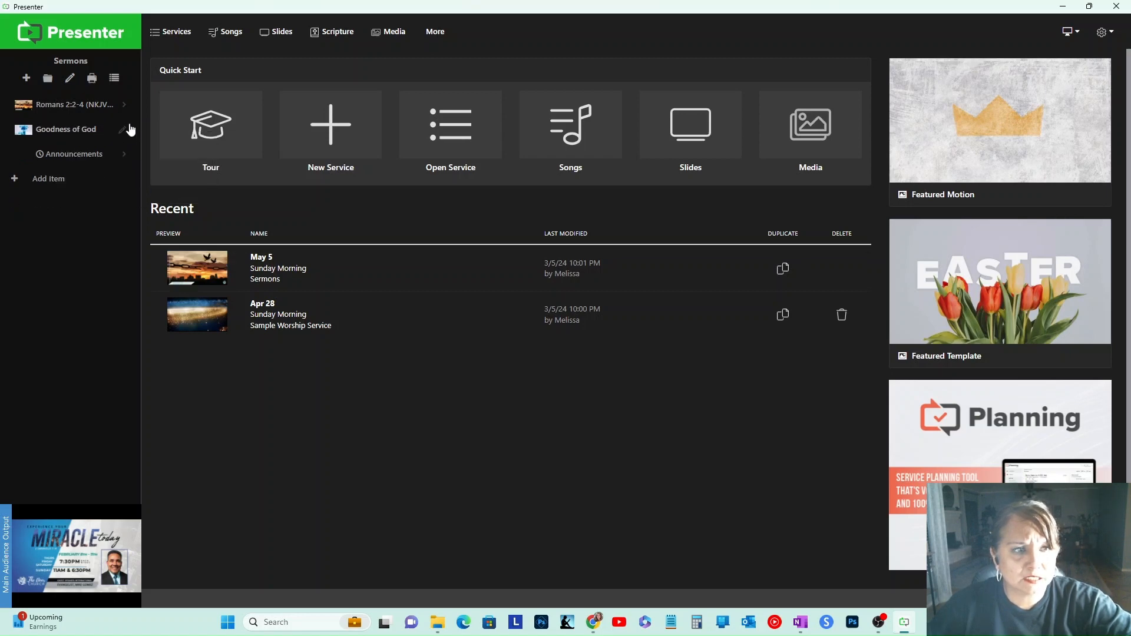
click(124, 132)
click(143, 194)
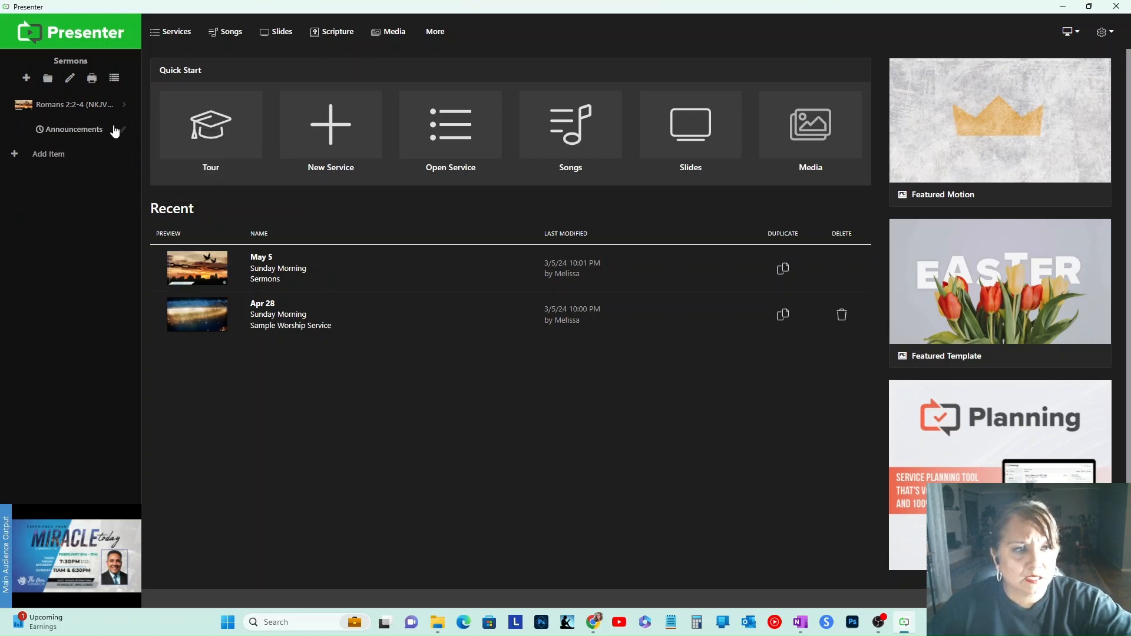
click(124, 131)
click(145, 194)
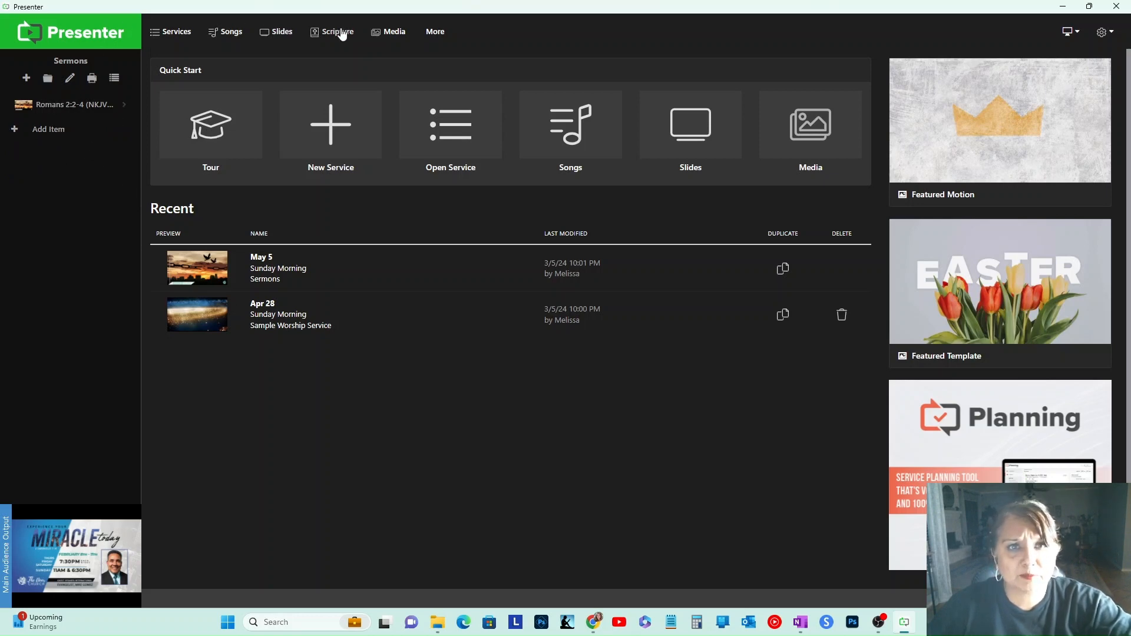
Step: Create a new slide presentation using the Title template
click(271, 35)
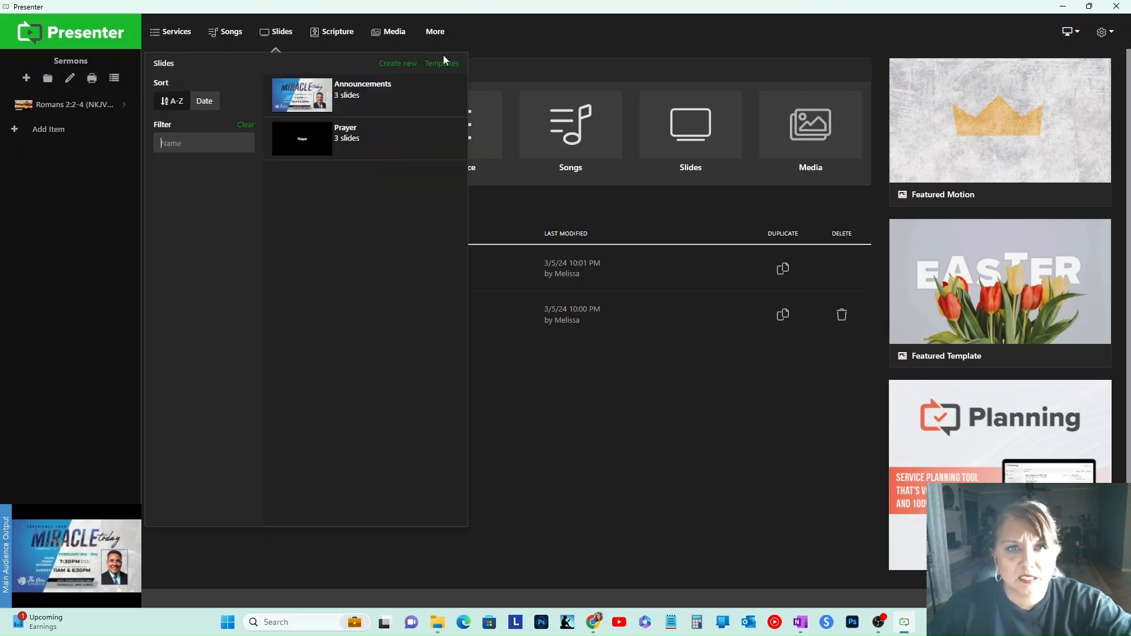
click(395, 67)
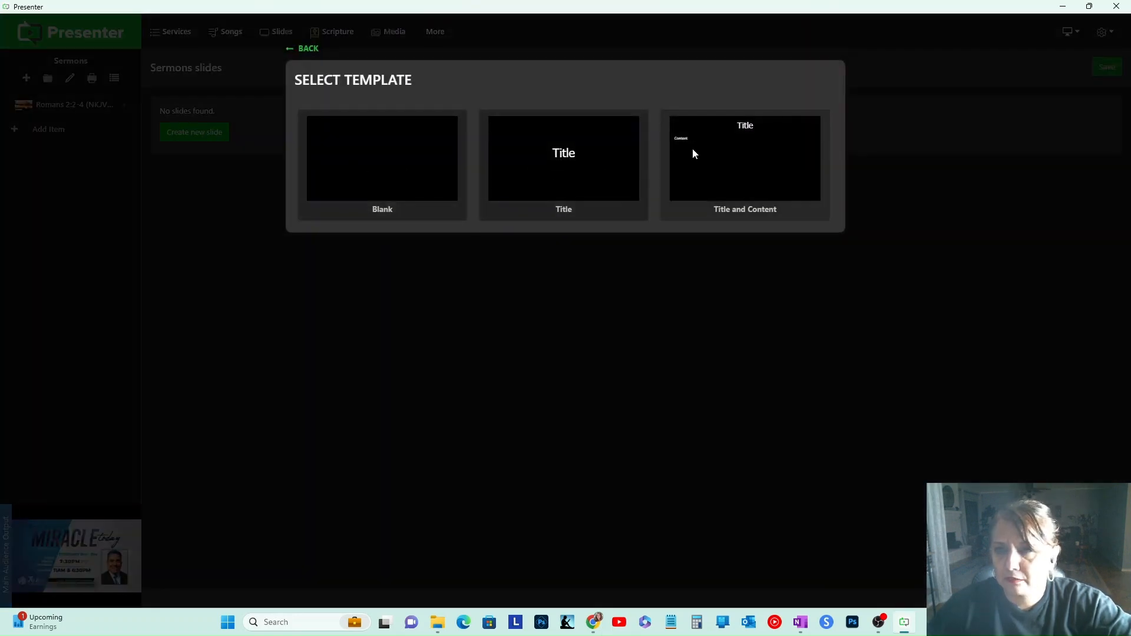
click(566, 154)
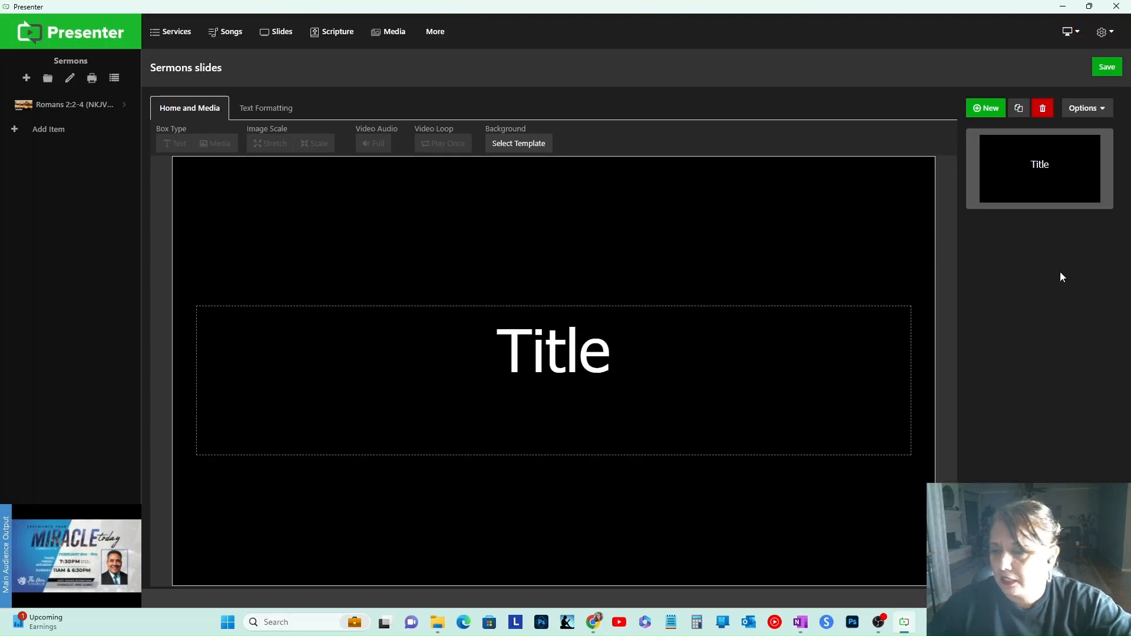
Step: Replace the slide's title text with I
click(517, 351)
click(517, 351)
drag(620, 346, 480, 349)
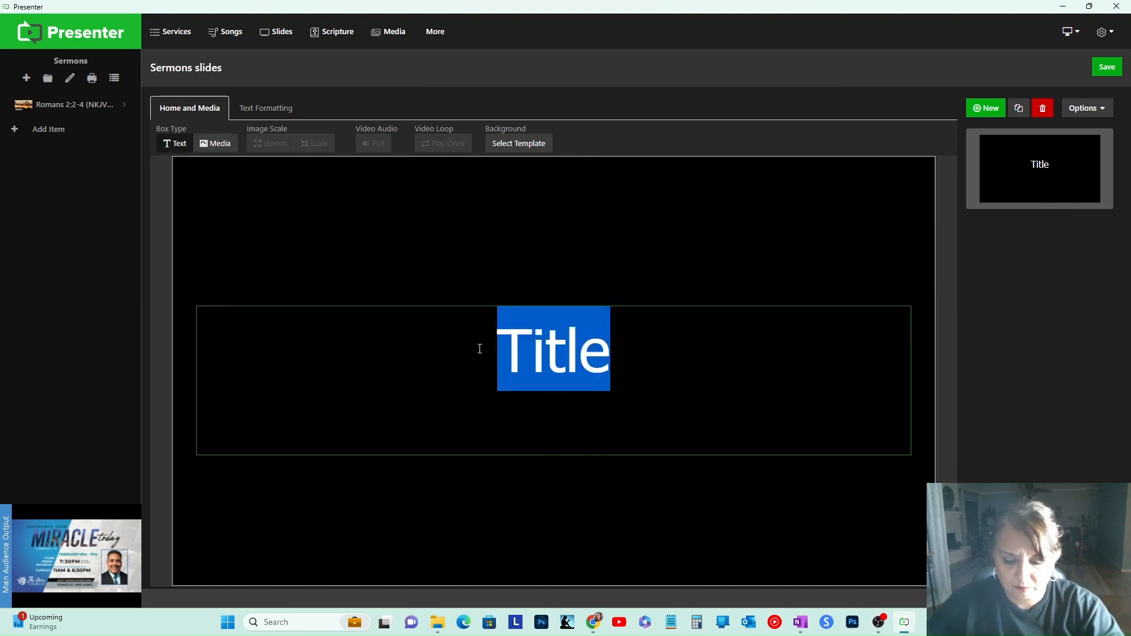
key(BackSpace)
text(I)
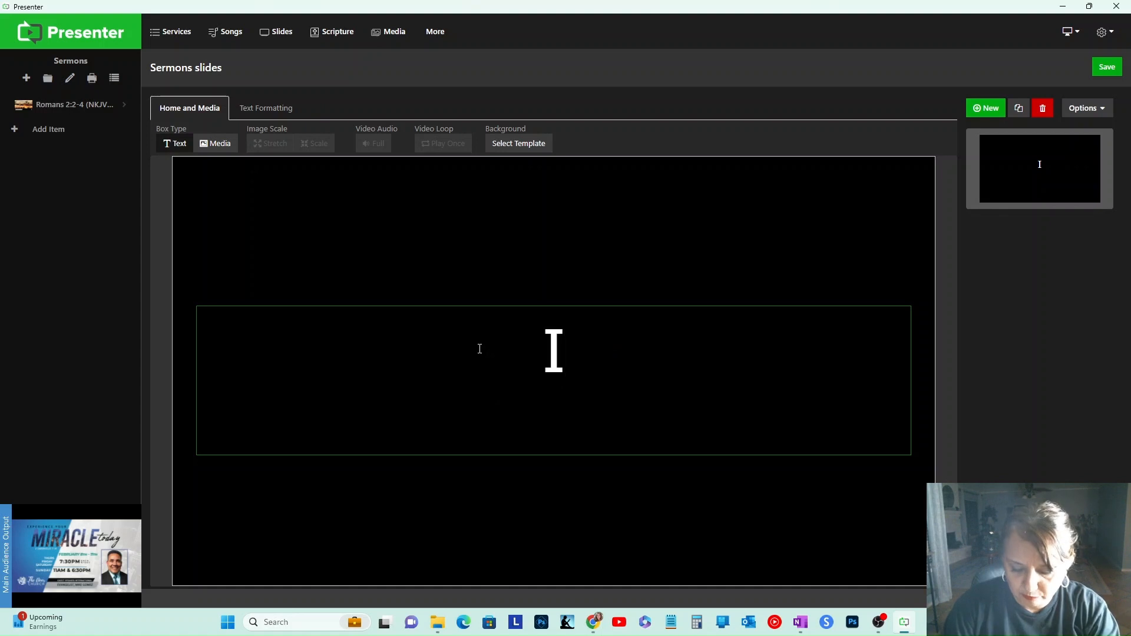
text(>)
key(BackSpace)
text(.)
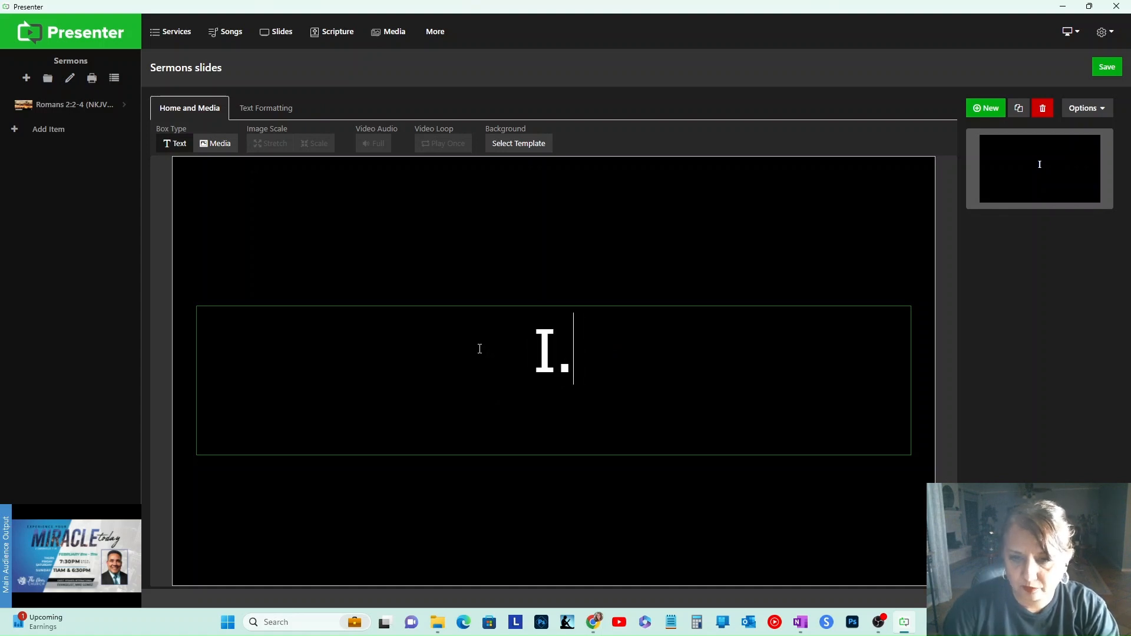
Step: Change the slide's title text back to Title
drag(583, 371, 520, 369)
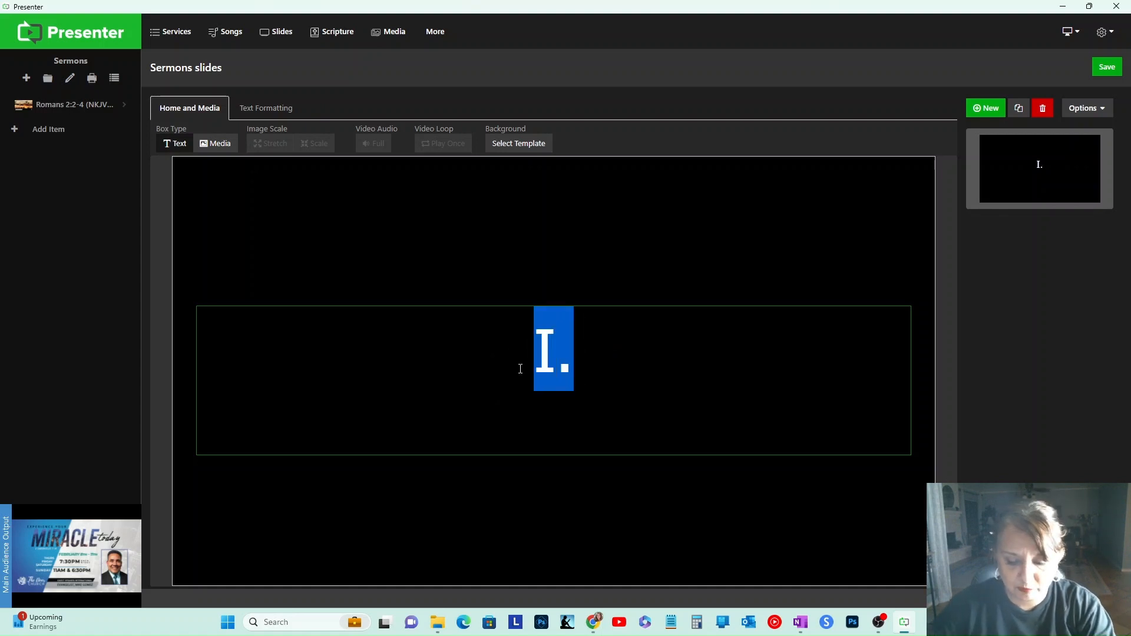
text(Tite)
key(BackSpace)
text(le)
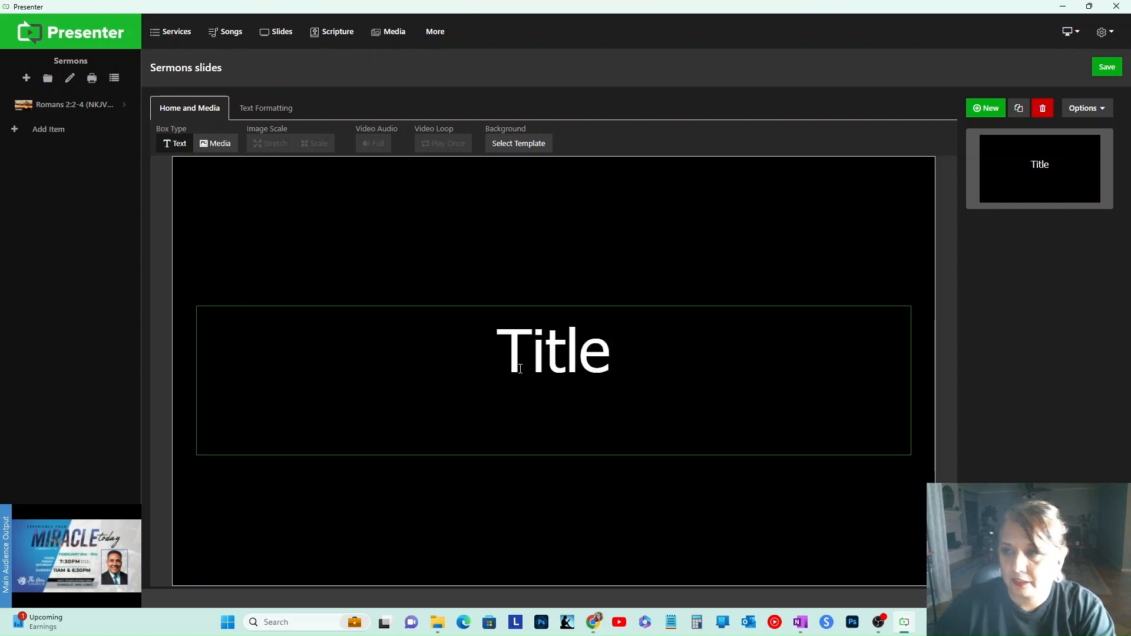
Step: Replace the slide's title text with Breaking Free
drag(496, 360, 621, 359)
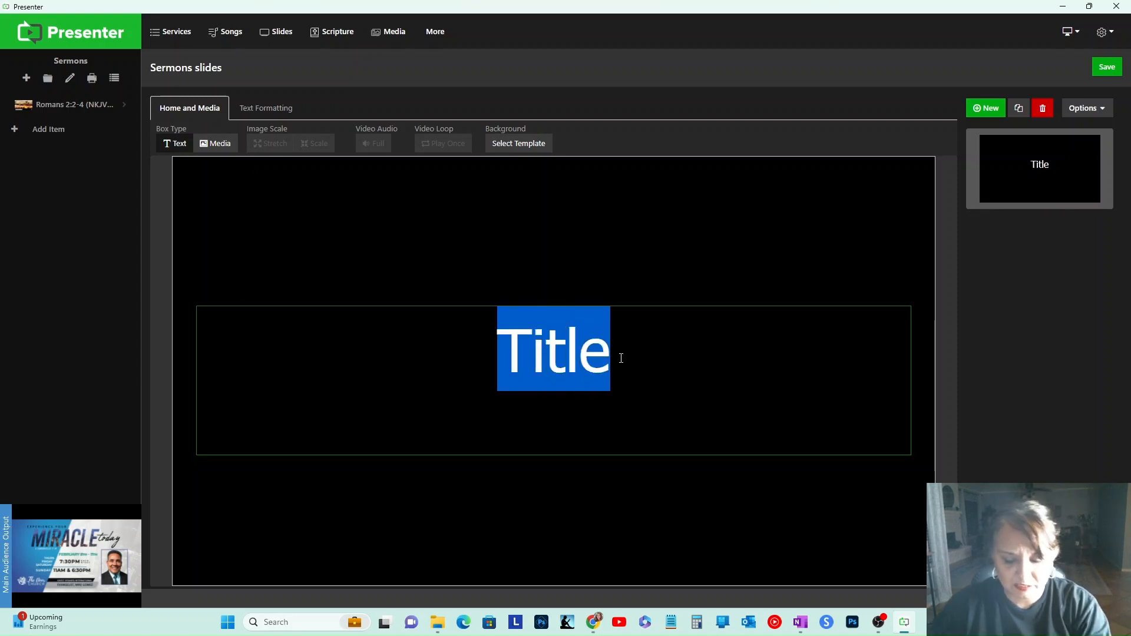
text(Be)
key(BackSpace)
text(reaking Free)
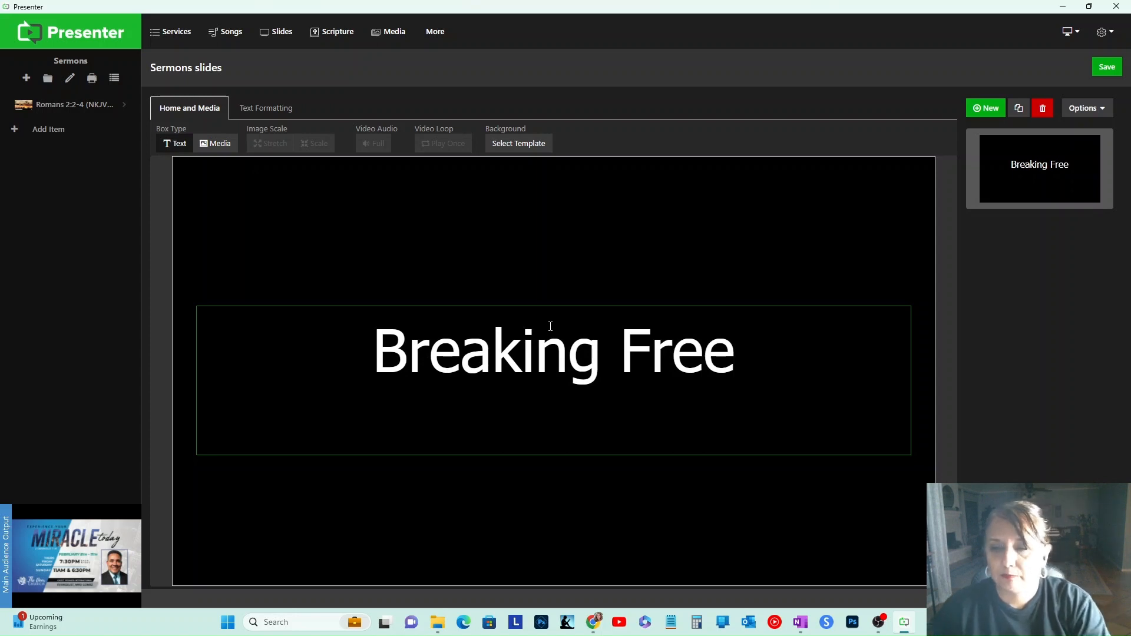
click(604, 277)
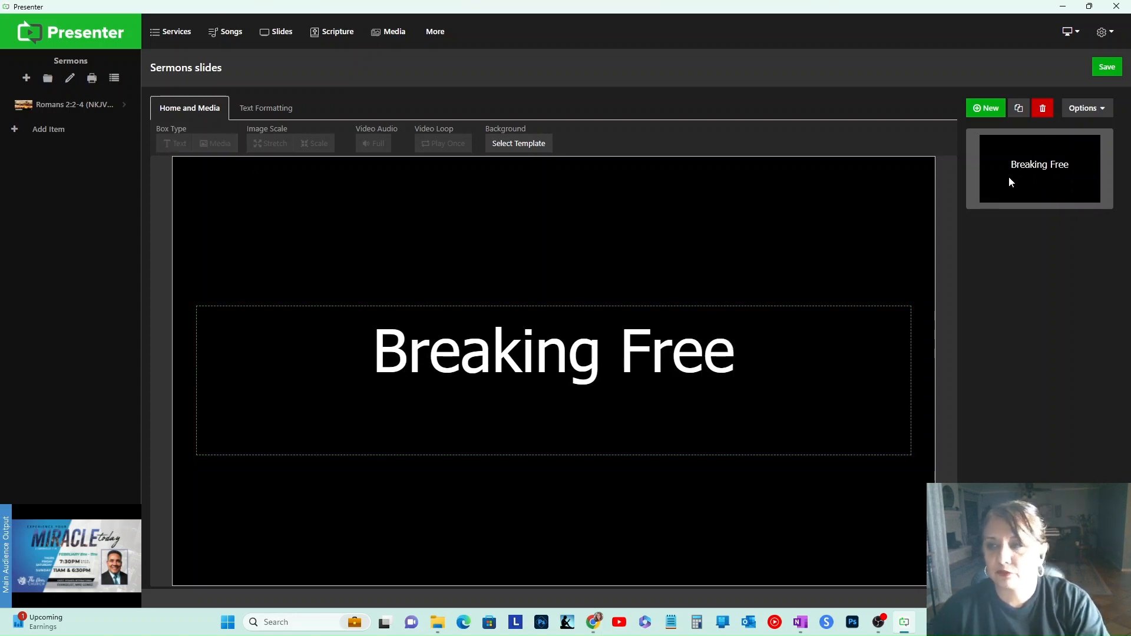
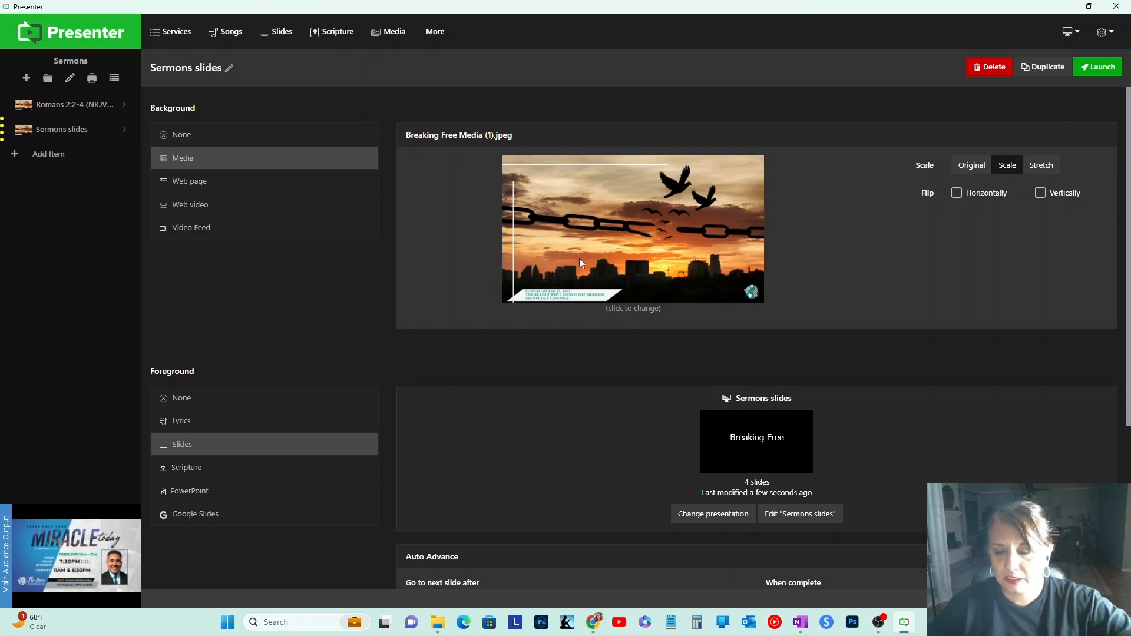
Step: Launch the Sermons slides presentation and step through its four slides to preview them
click(1098, 67)
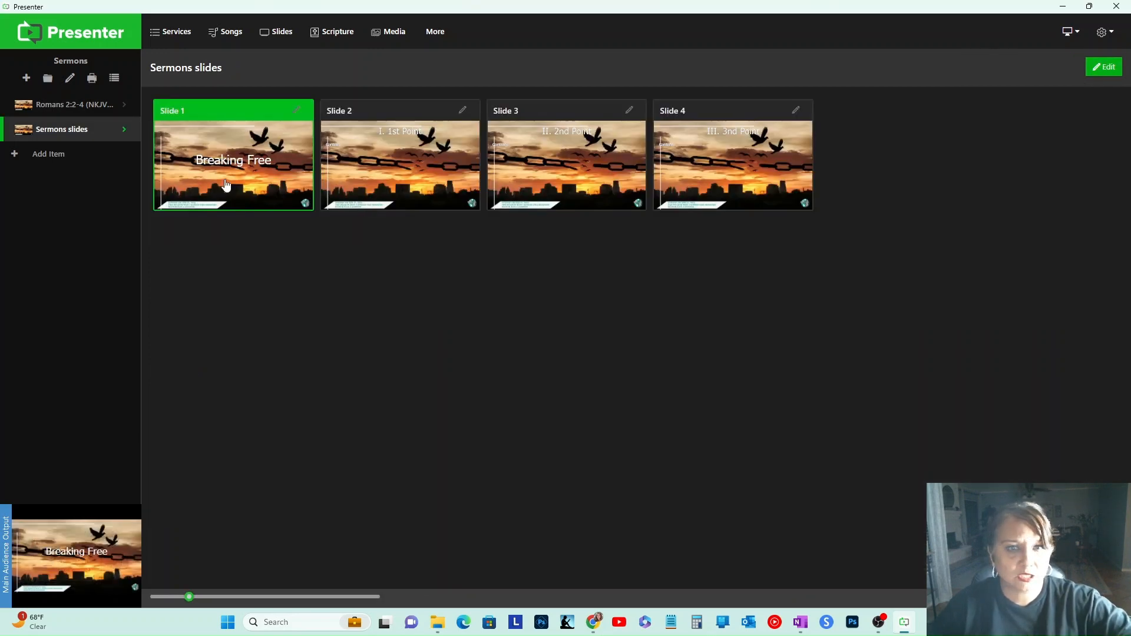
click(446, 165)
click(558, 170)
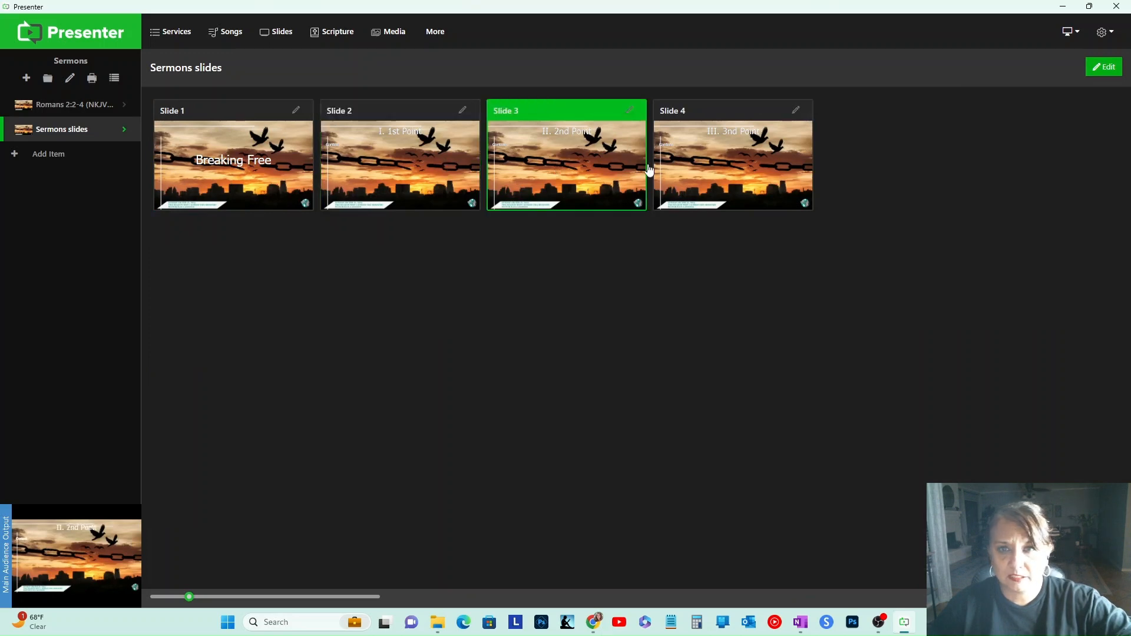
click(705, 162)
click(371, 173)
click(269, 176)
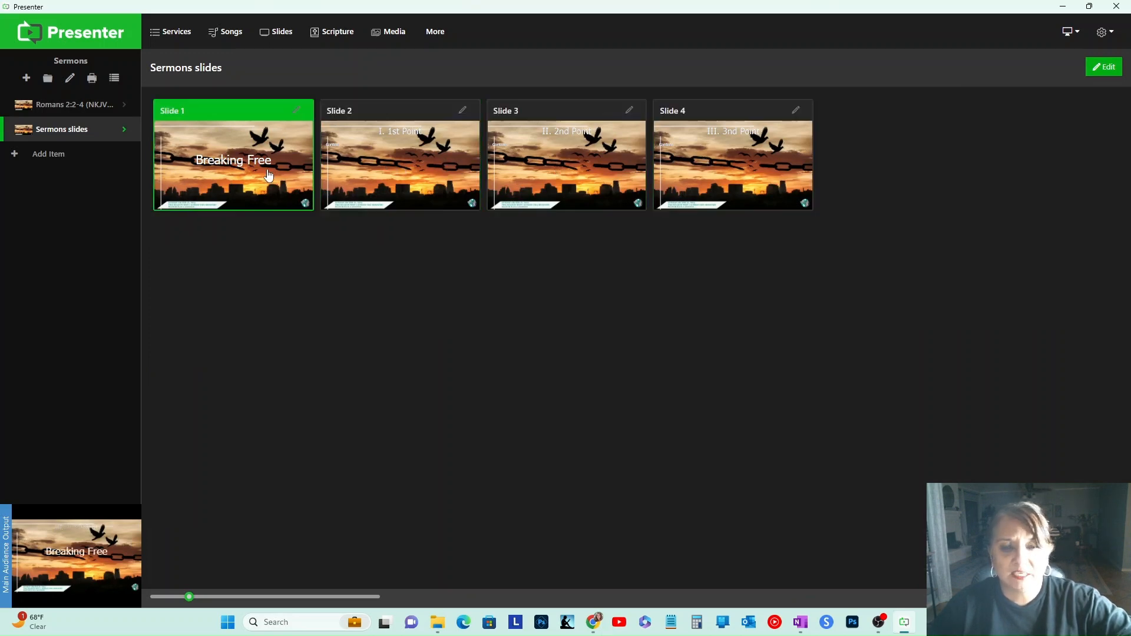
click(367, 172)
click(589, 168)
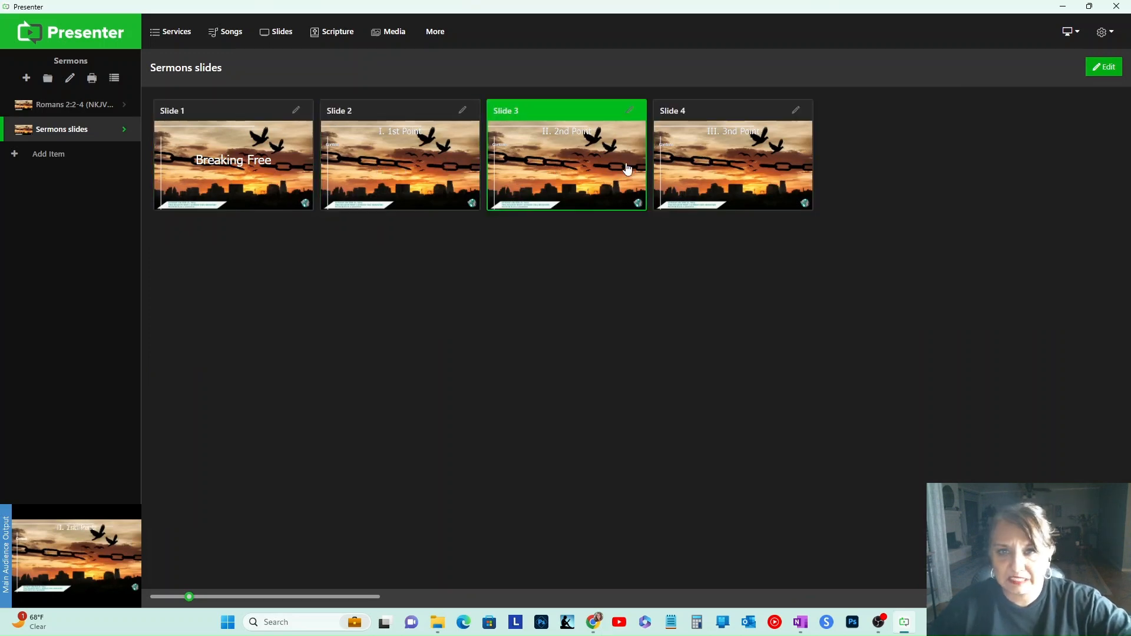
click(685, 167)
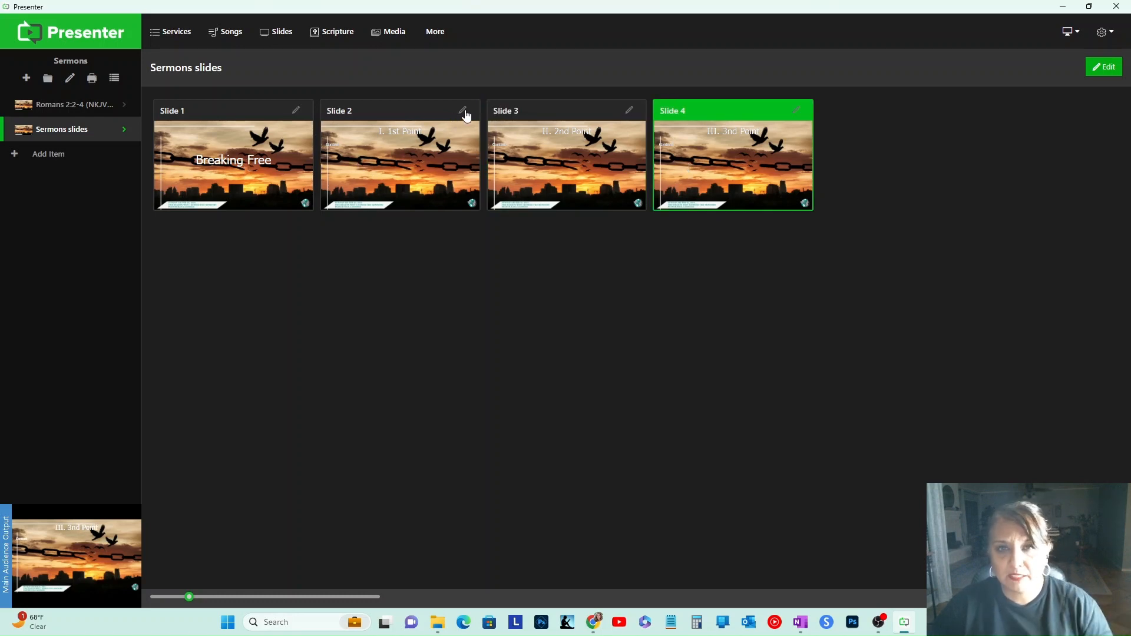
Step: Adjust the shadow and outline blur of the 1st Point slide's title text in the slide editor and save the presentation
click(1118, 68)
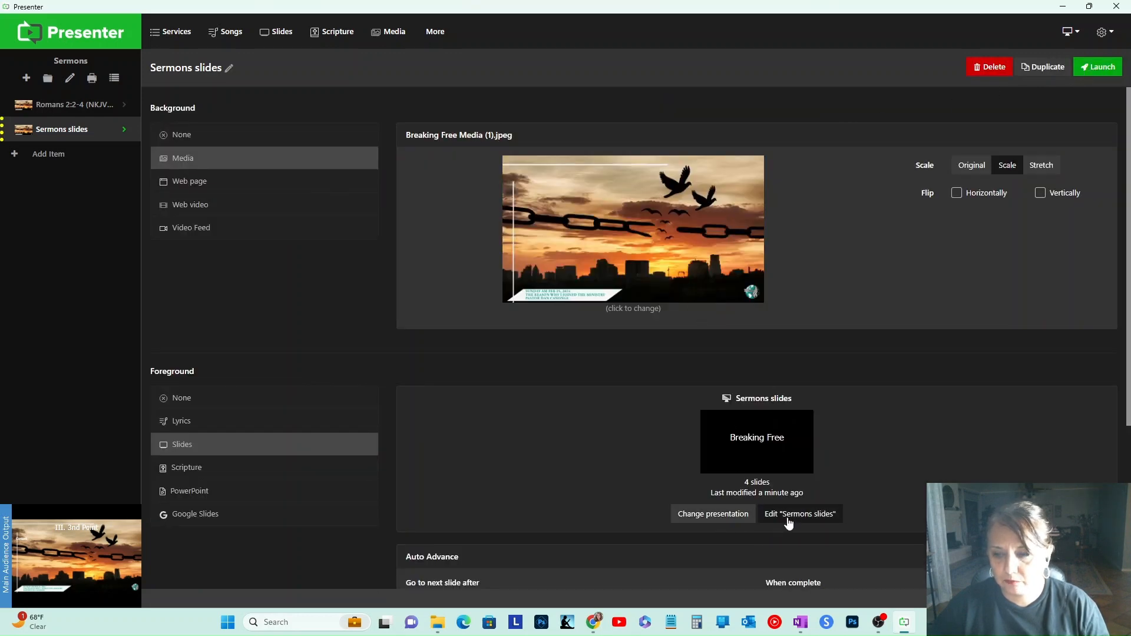
click(790, 517)
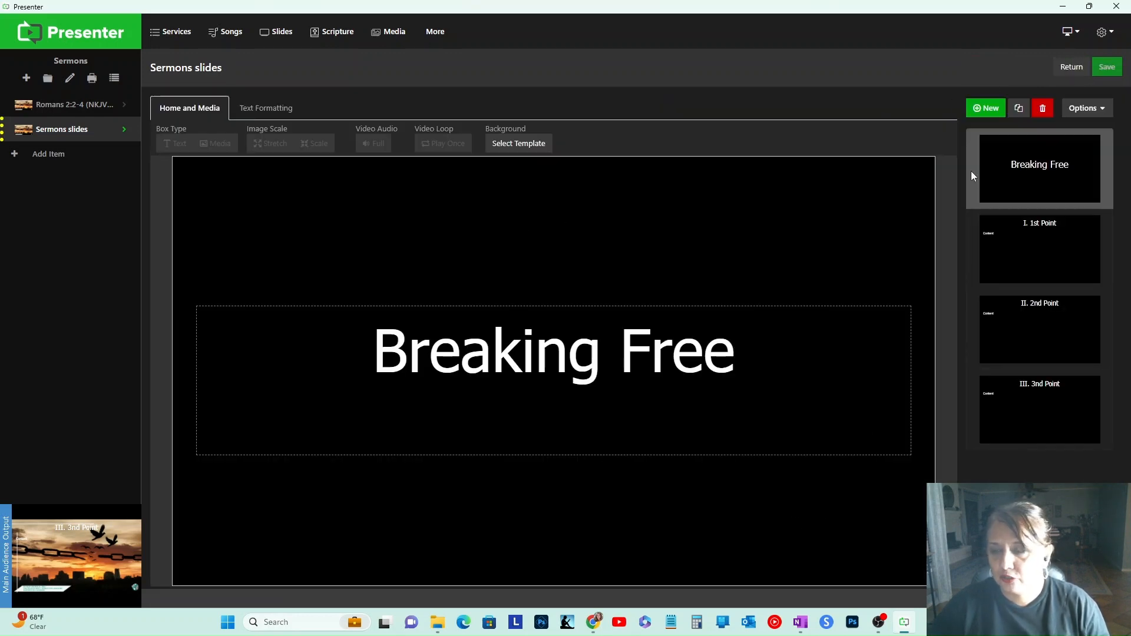
click(1021, 235)
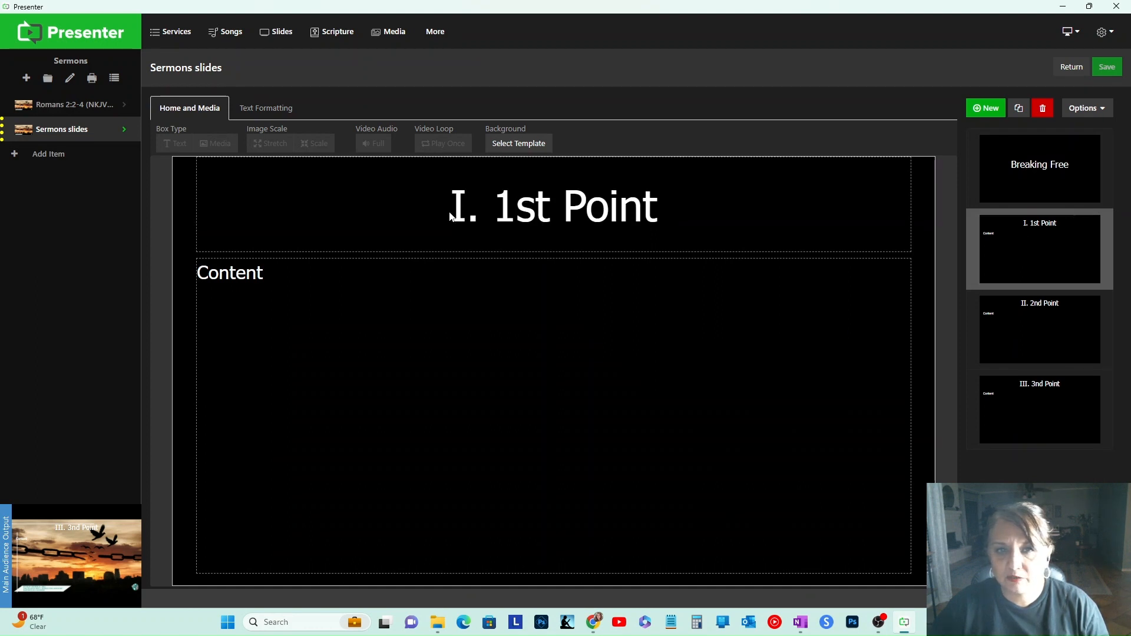
click(450, 217)
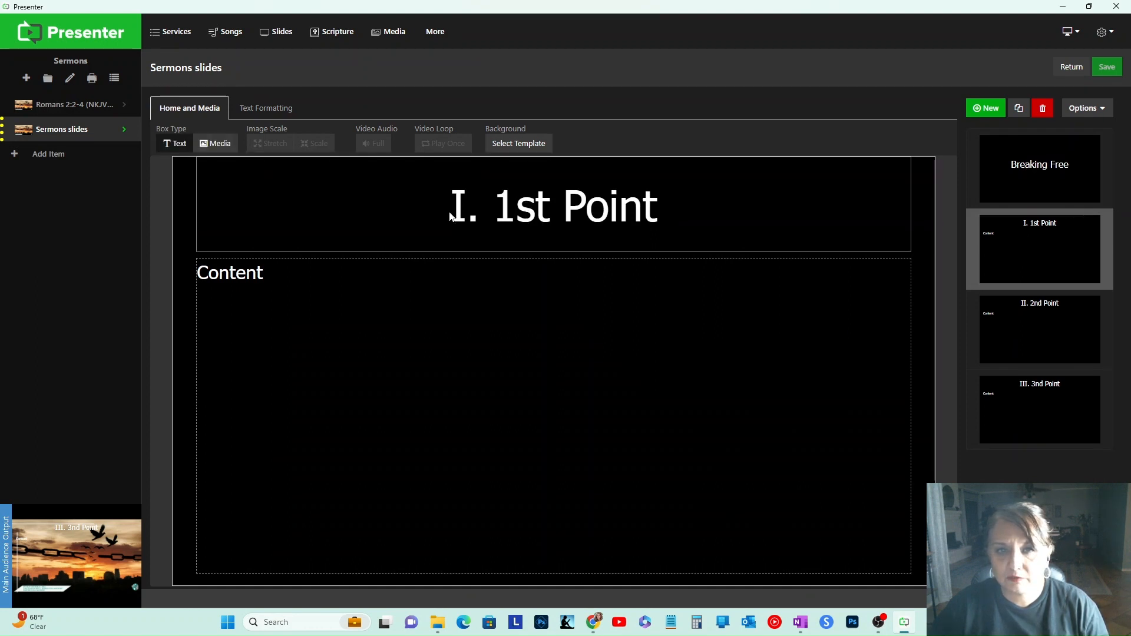
click(265, 109)
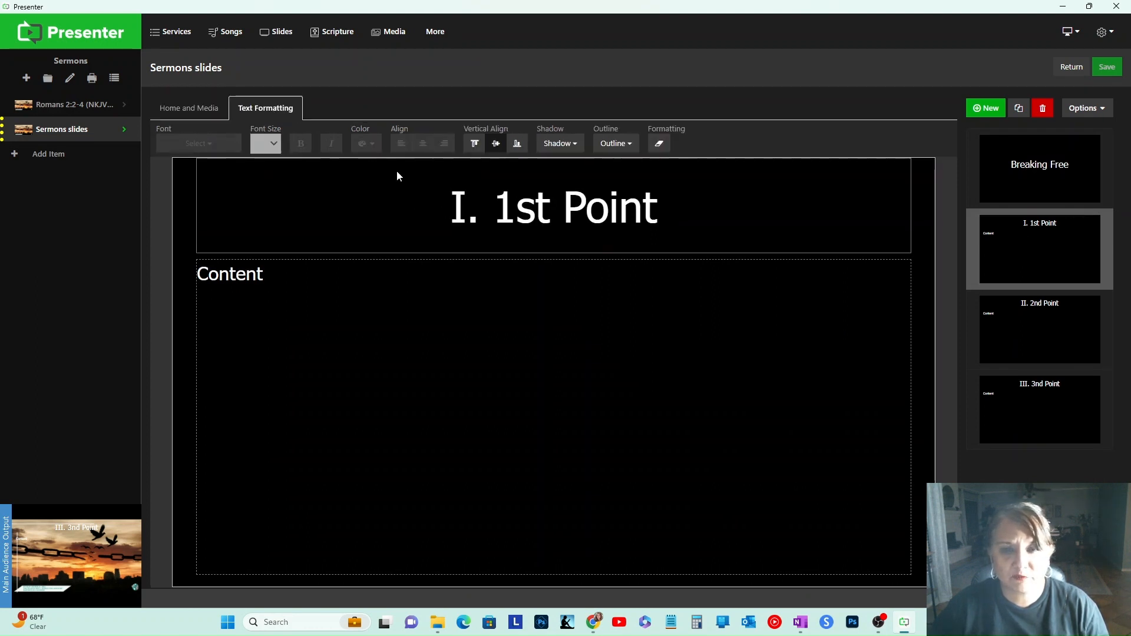
double_click(449, 206)
drag(453, 207, 771, 208)
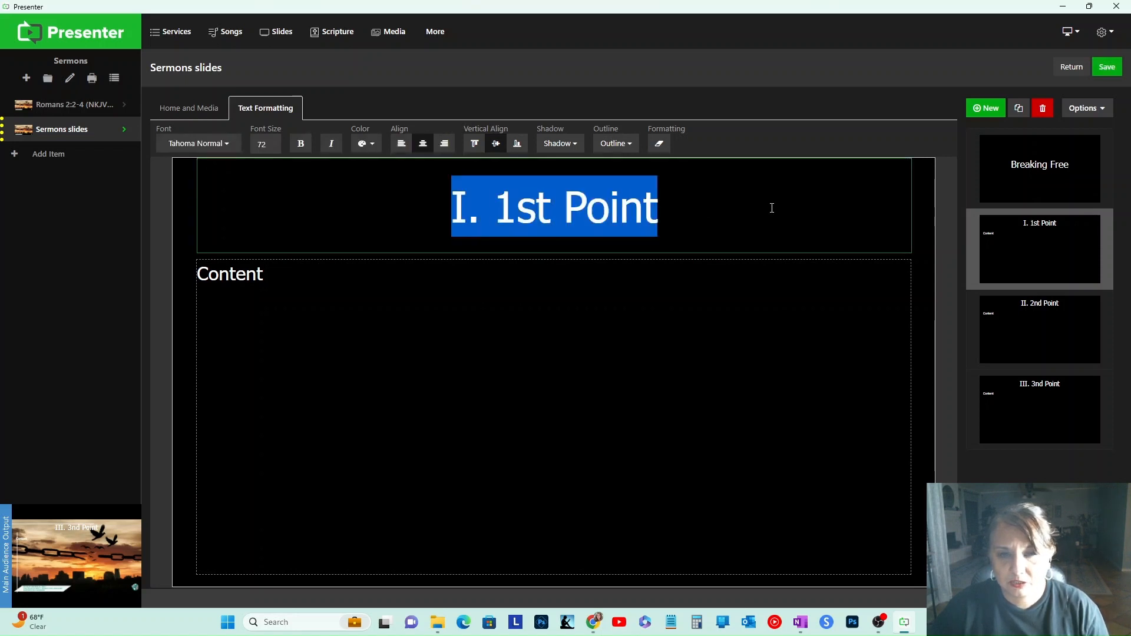
click(575, 147)
drag(543, 253, 702, 288)
click(702, 288)
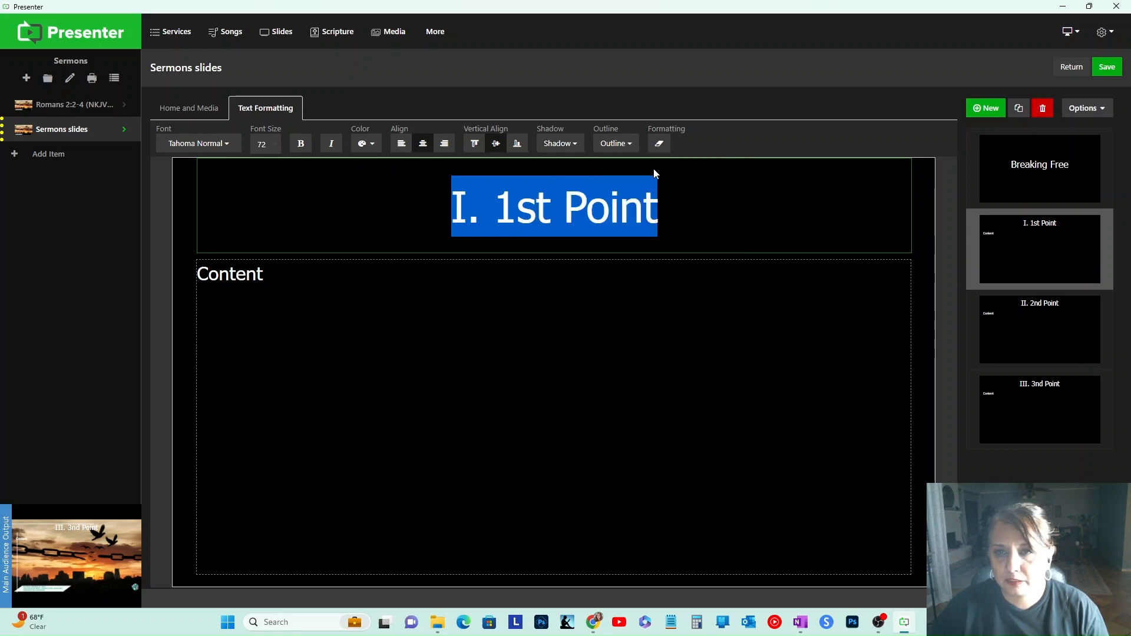
click(615, 143)
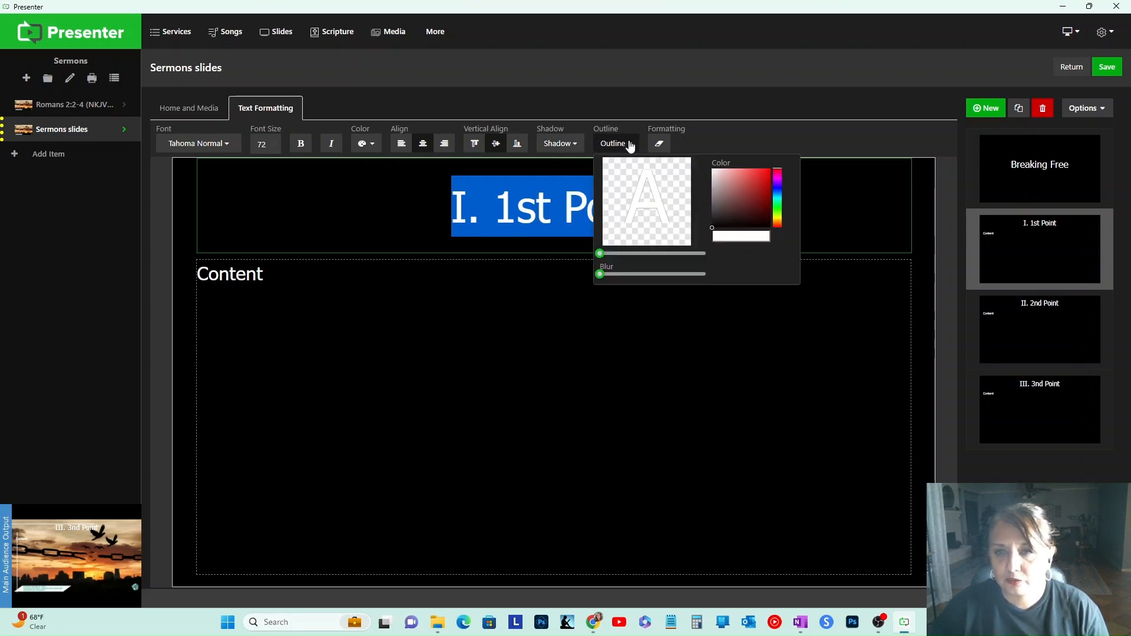
drag(607, 274, 706, 274)
mouse_move(599, 253)
mouse_down()
mouse_move(623, 260)
mouse_move(609, 259)
mouse_up()
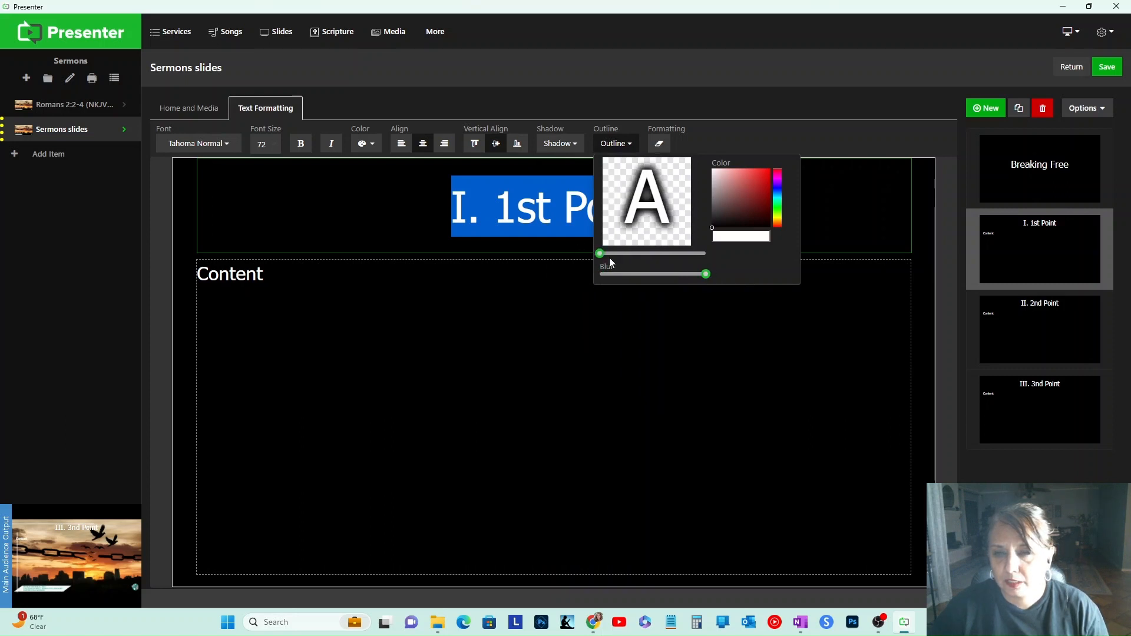
click(1106, 66)
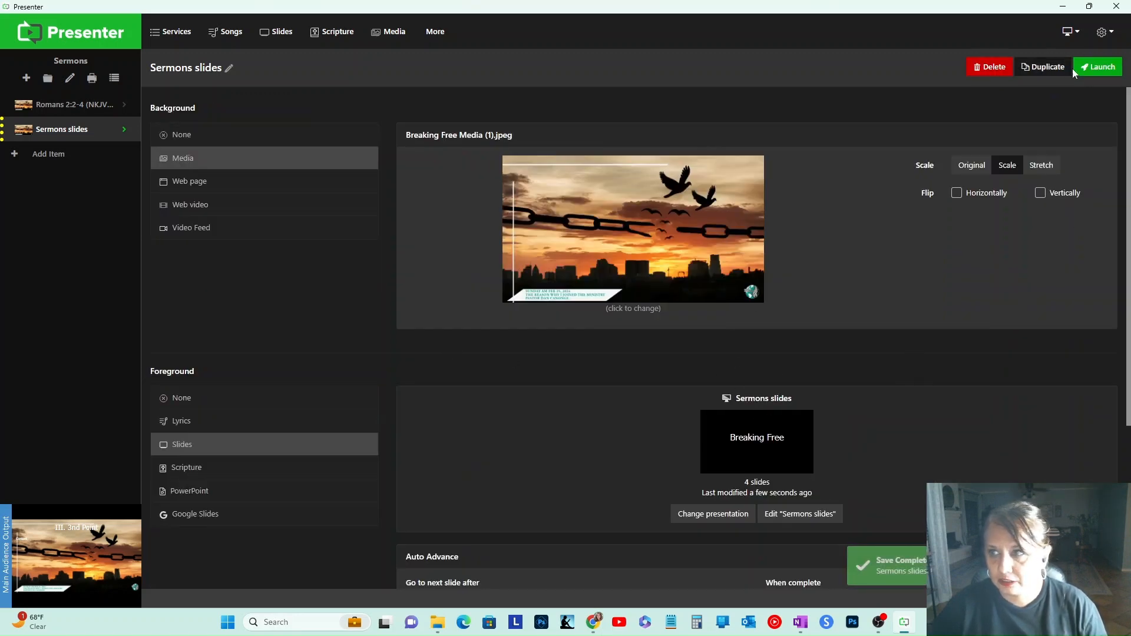
Step: Launch the Sermons slides again and show the 1st Point slide
click(1097, 67)
click(388, 162)
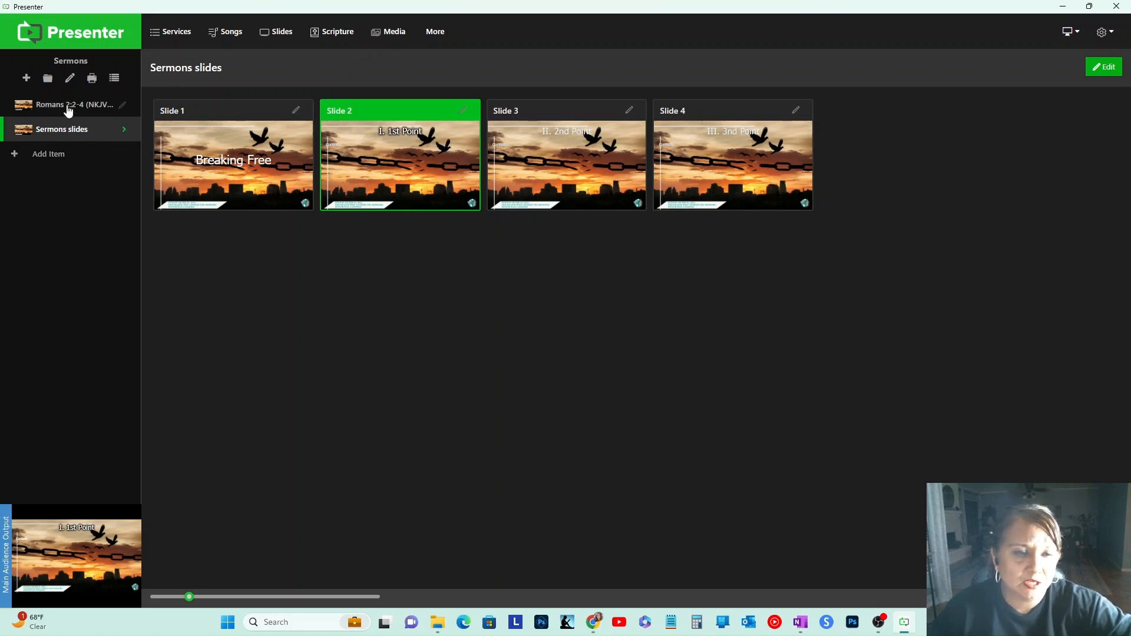
Step: Add a new item with a scripture foreground for the passage Ephesians 2:2-6
click(48, 157)
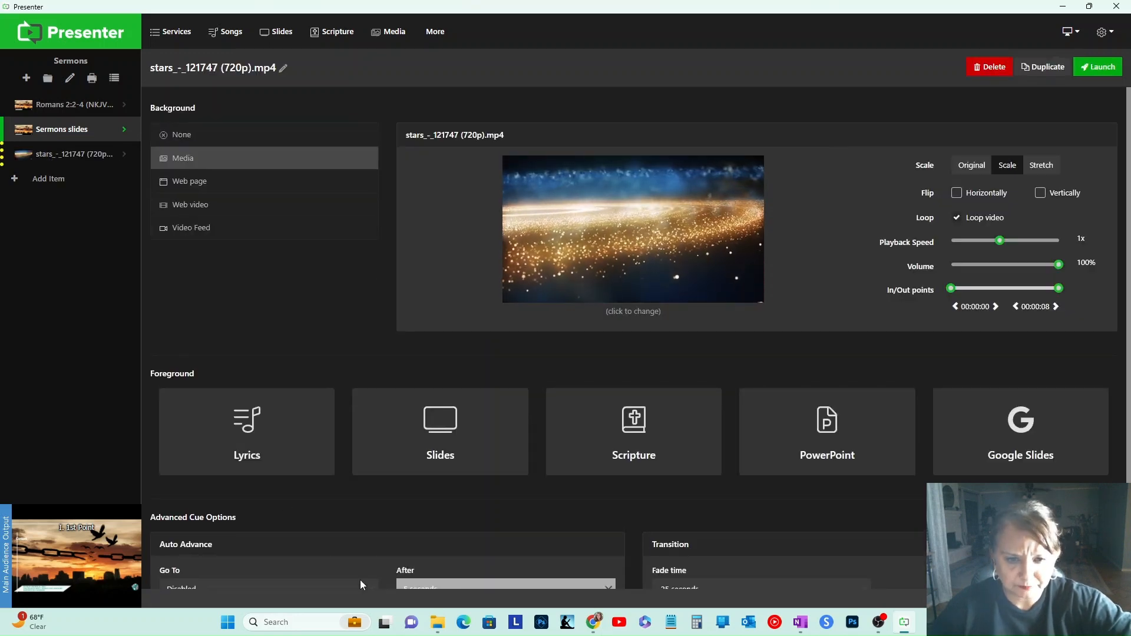
scroll(465, 449, down, 2)
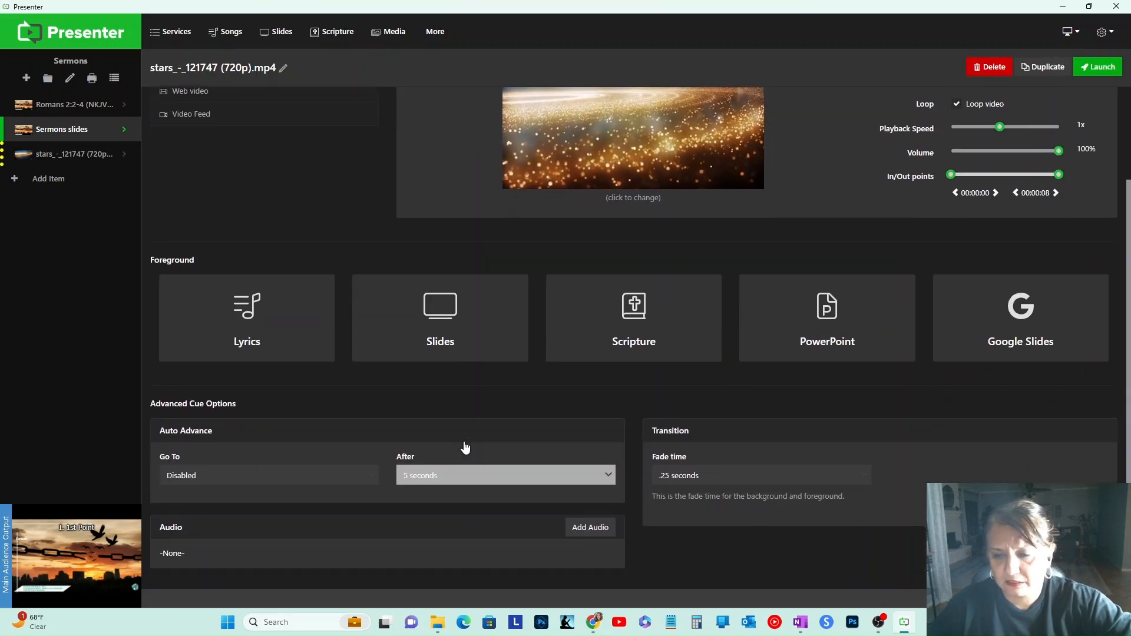
scroll(464, 448, up, 2)
click(645, 460)
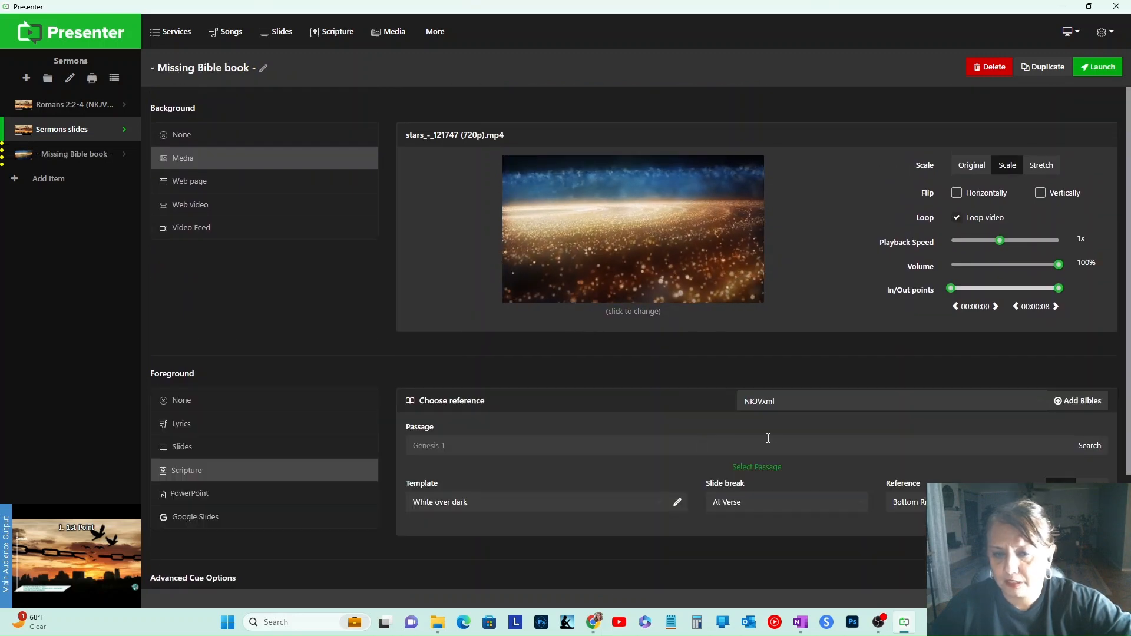
scroll(825, 427, down, 1)
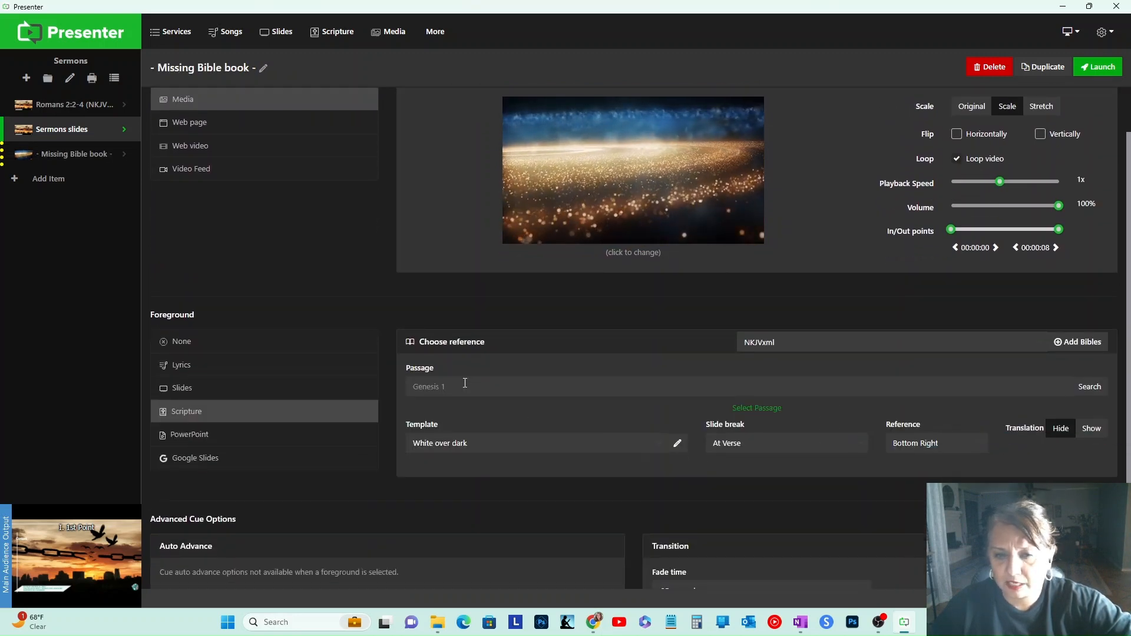
text(Eph)
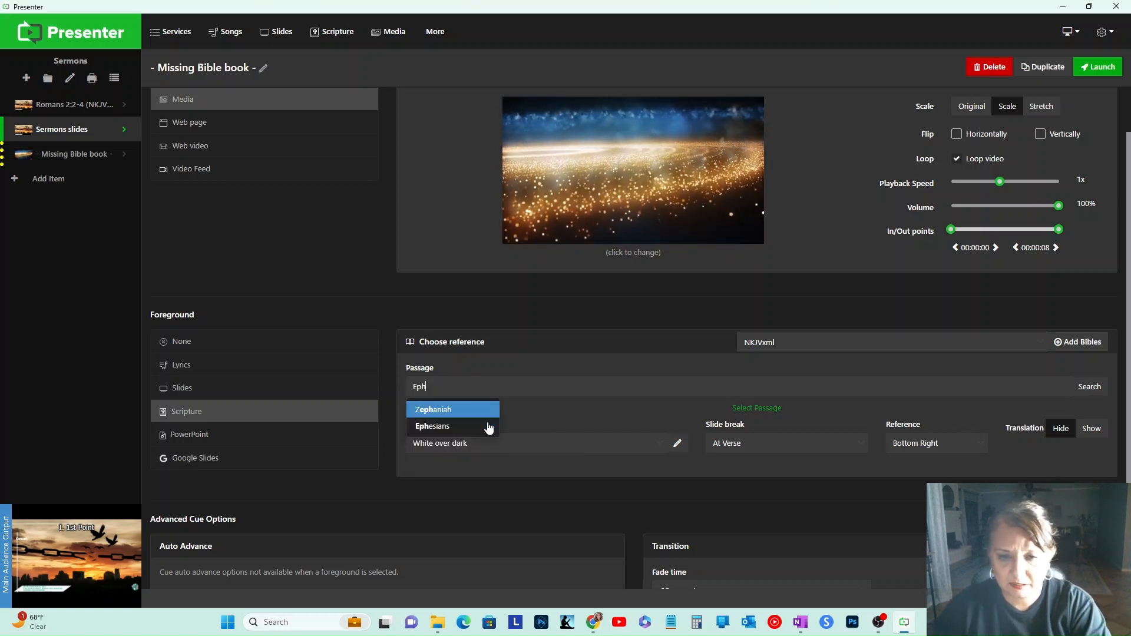
click(487, 427)
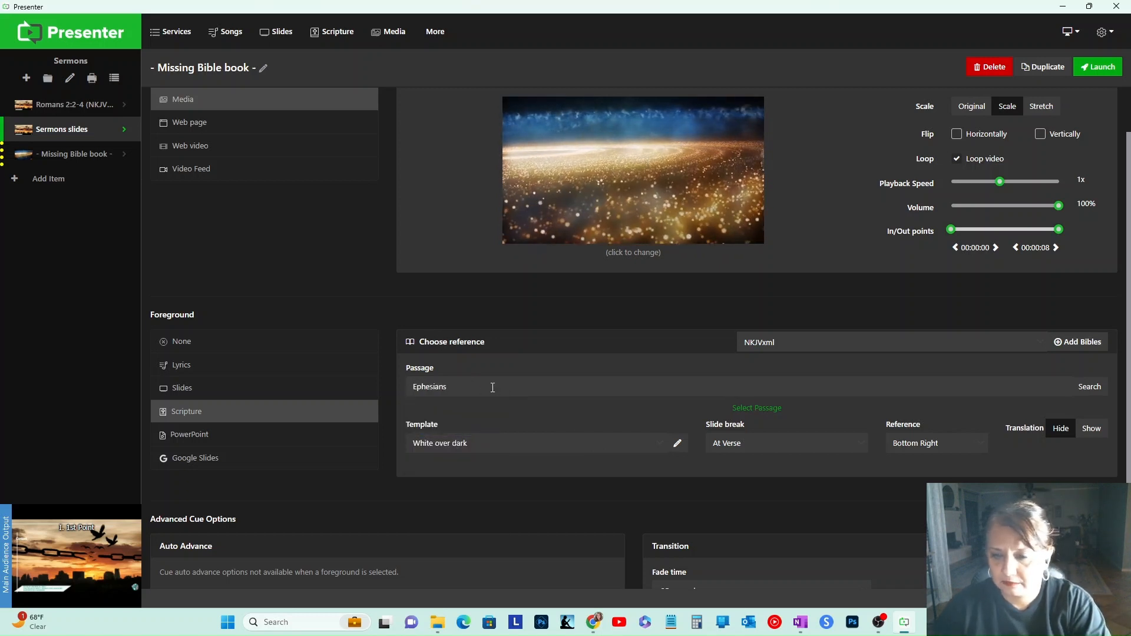
text(2:2)
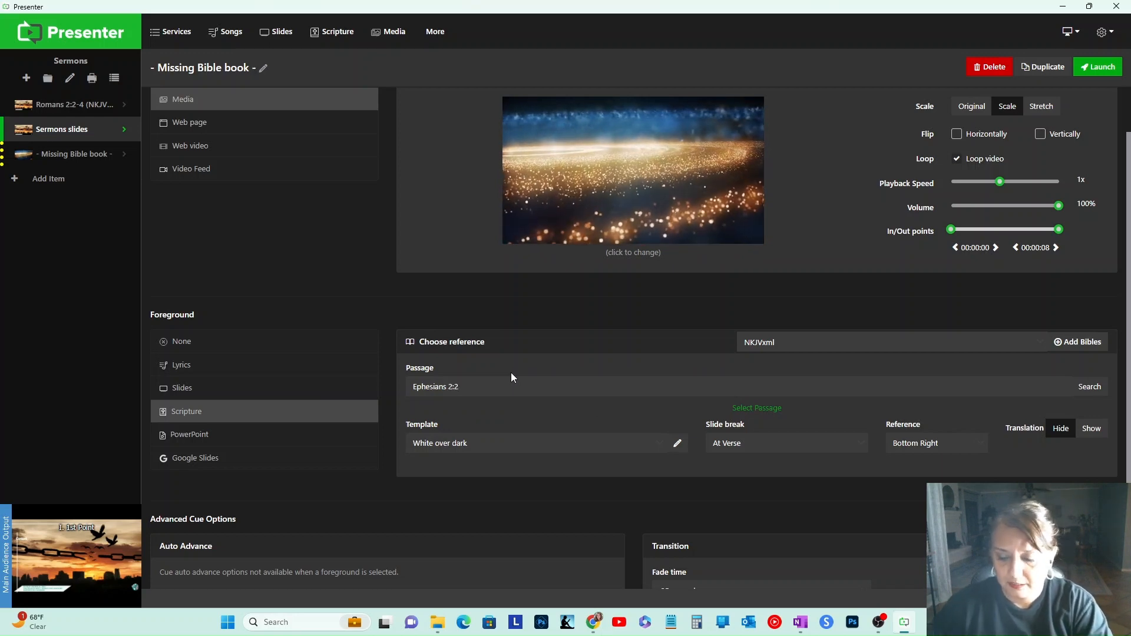
text(=)
key(BackSpace)
text(-6)
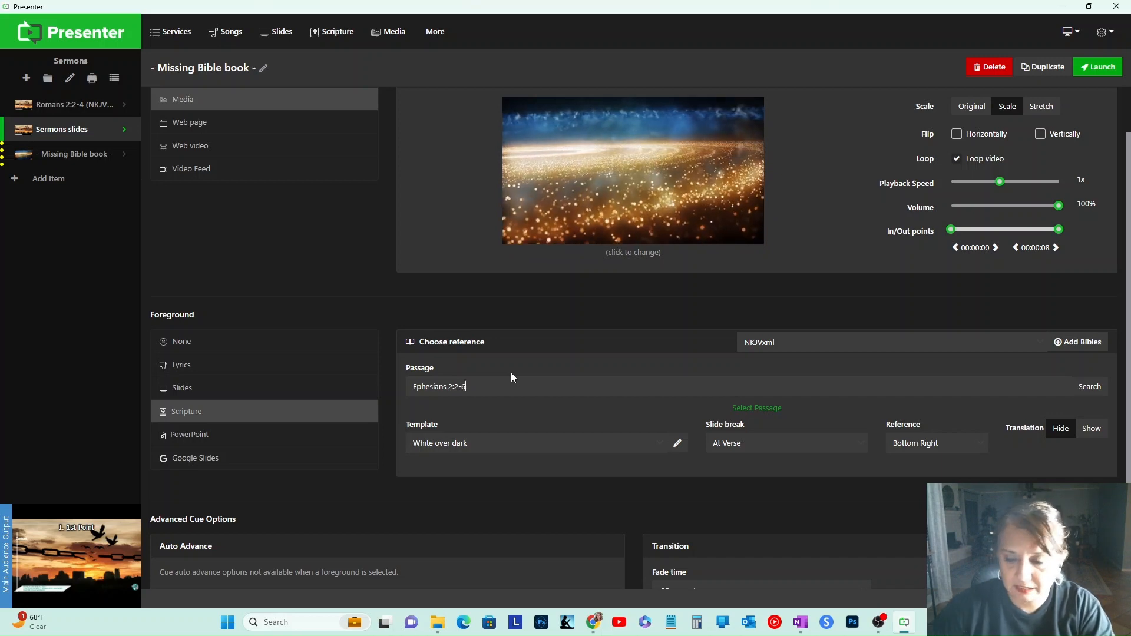
key(Return)
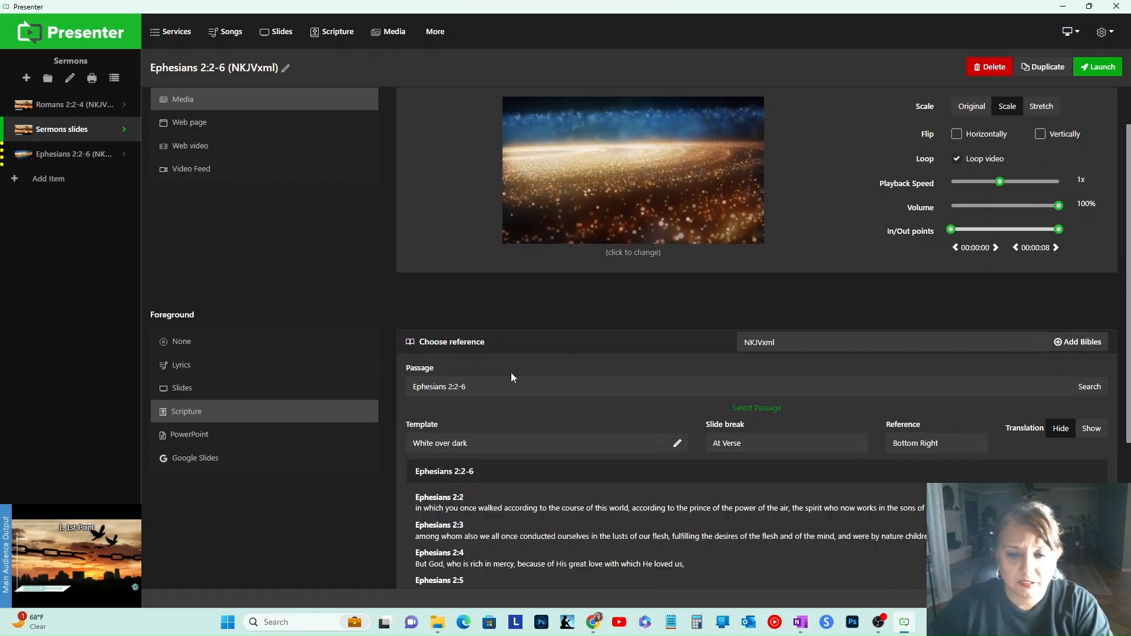
Step: Launch the Ephesians 2:2-6 item to preview its verse slides
scroll(565, 515, down, 2)
scroll(543, 519, up, 2)
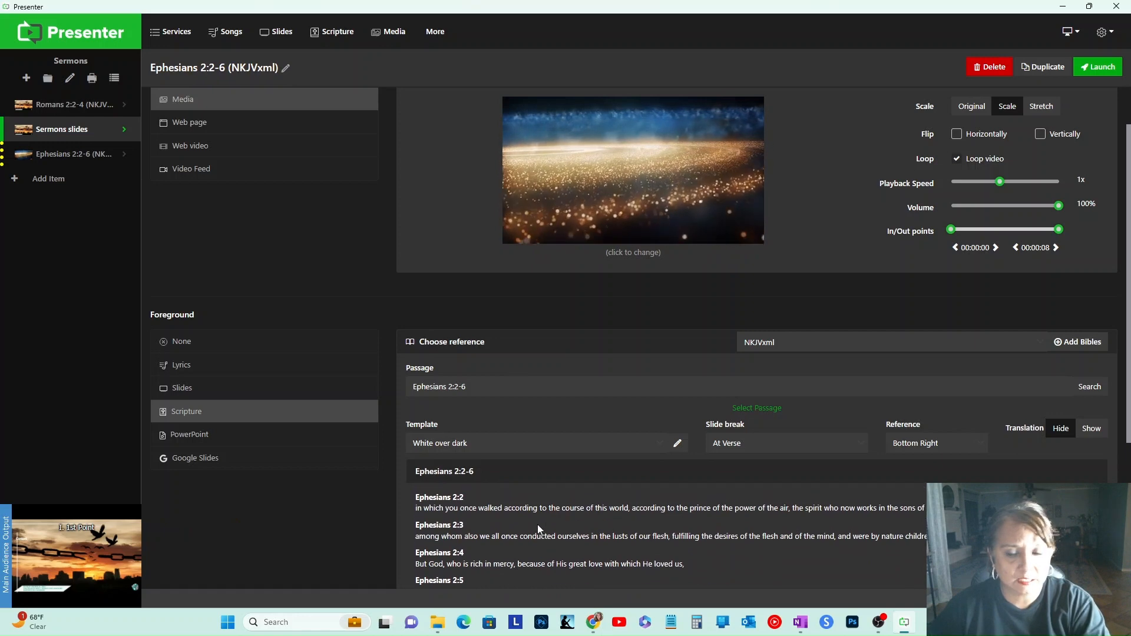
click(56, 155)
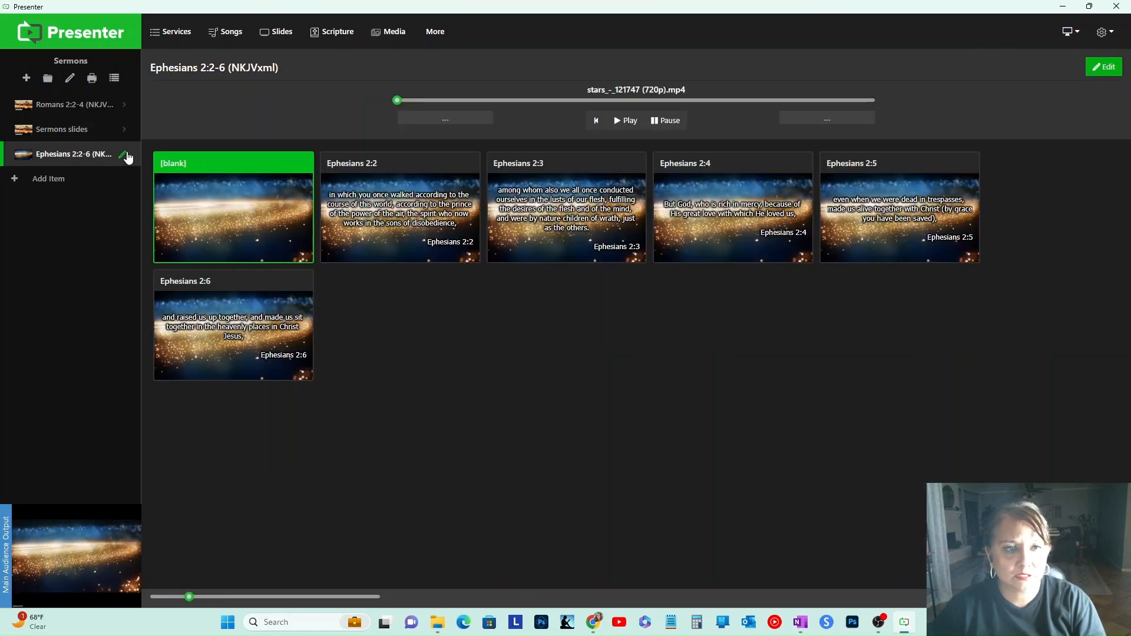
Step: Add another scripture item for the passage Revelation 2:3-7
click(51, 184)
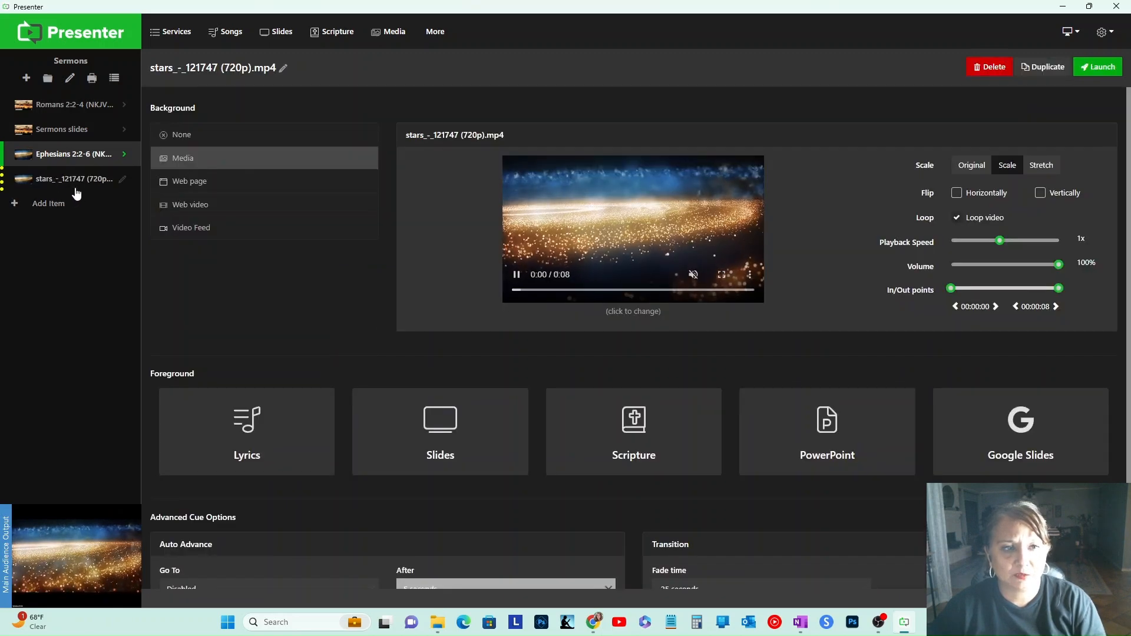
click(619, 426)
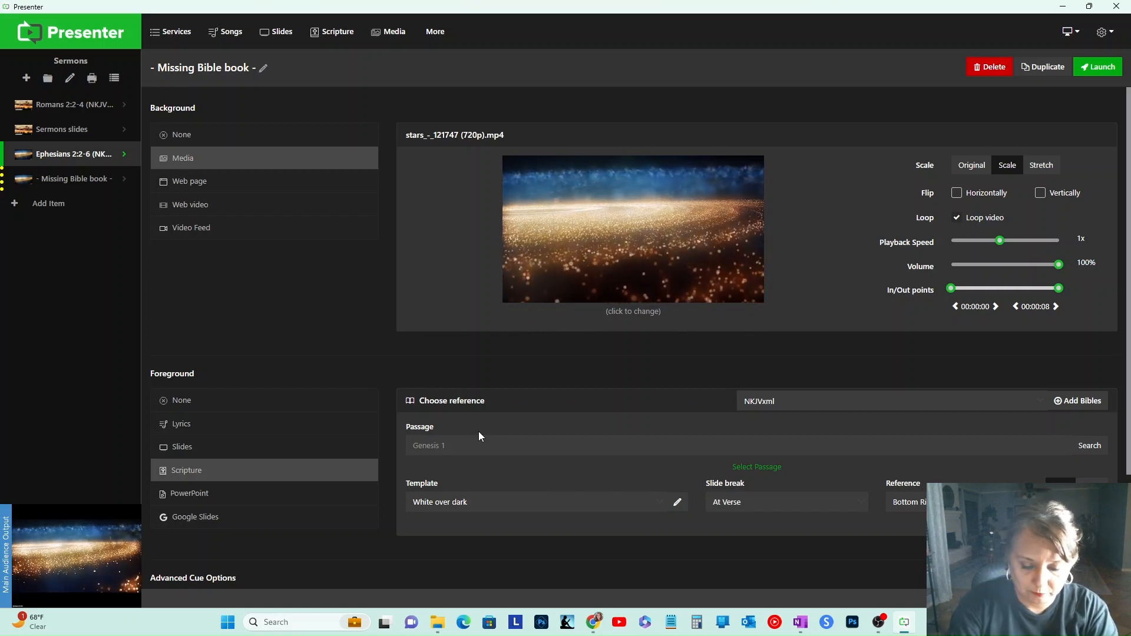
text(Rev)
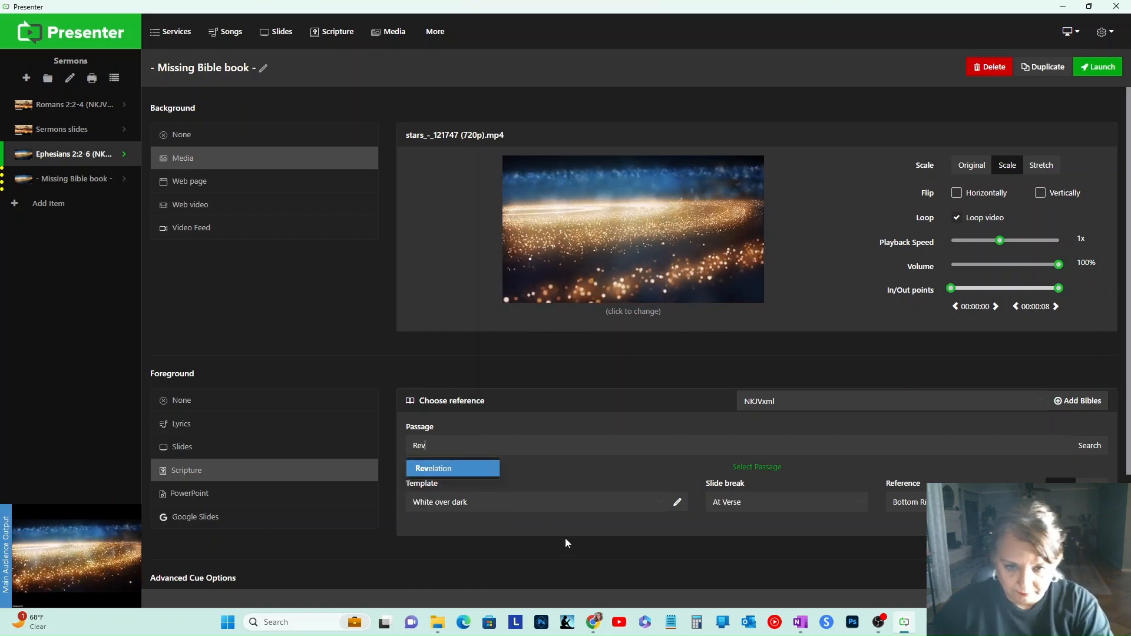
click(472, 469)
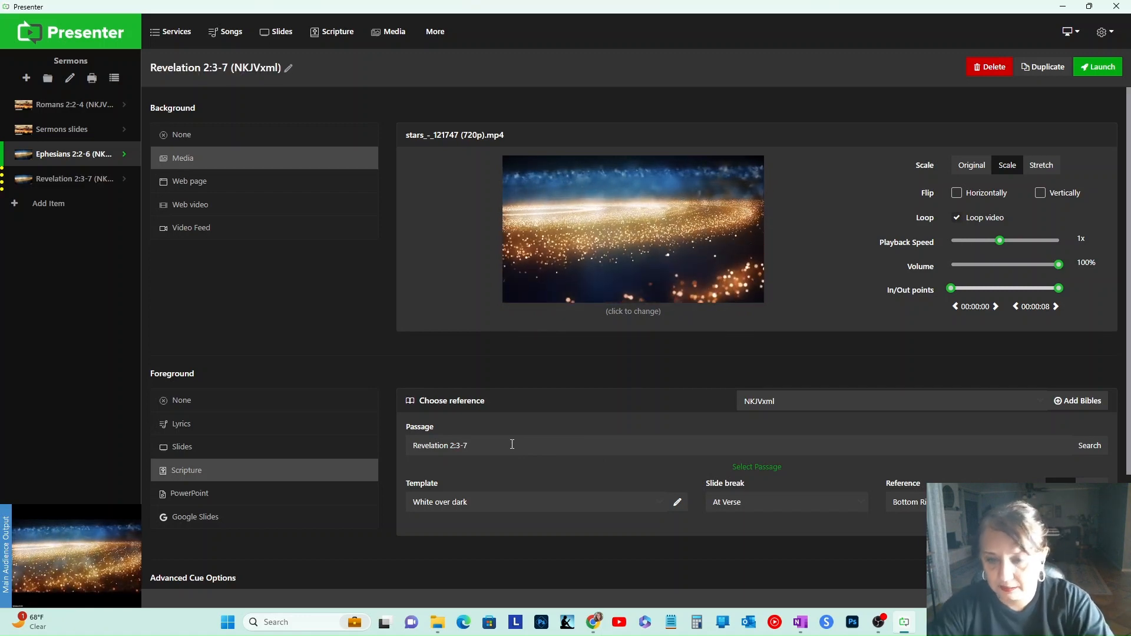
key(Return)
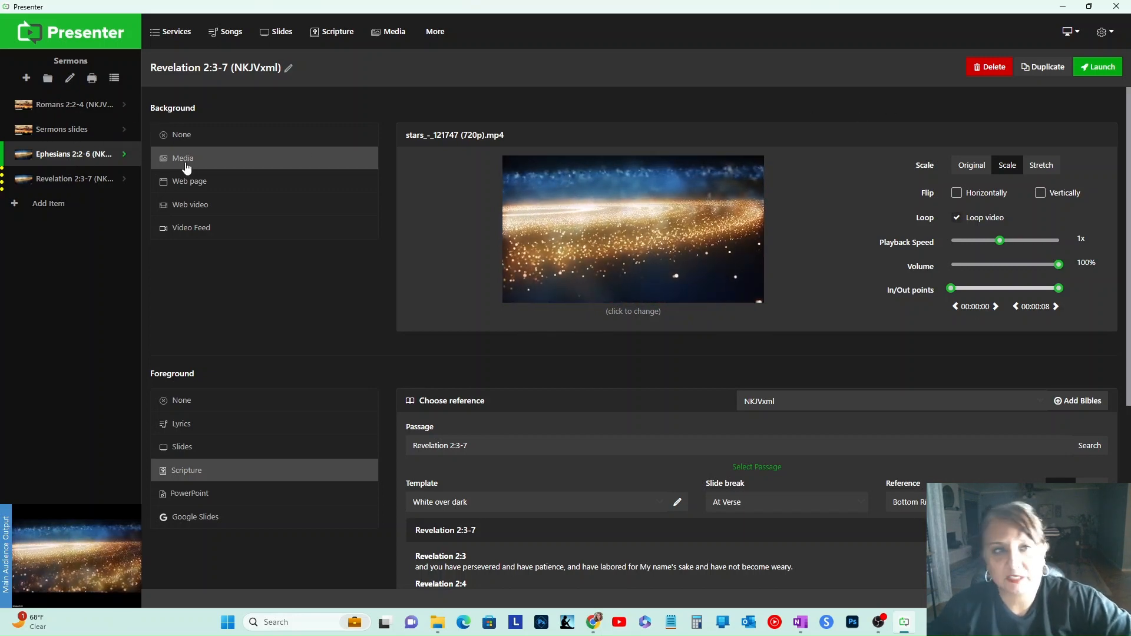
Step: Launch each item of the Sermons service in turn to review them
click(68, 106)
click(68, 131)
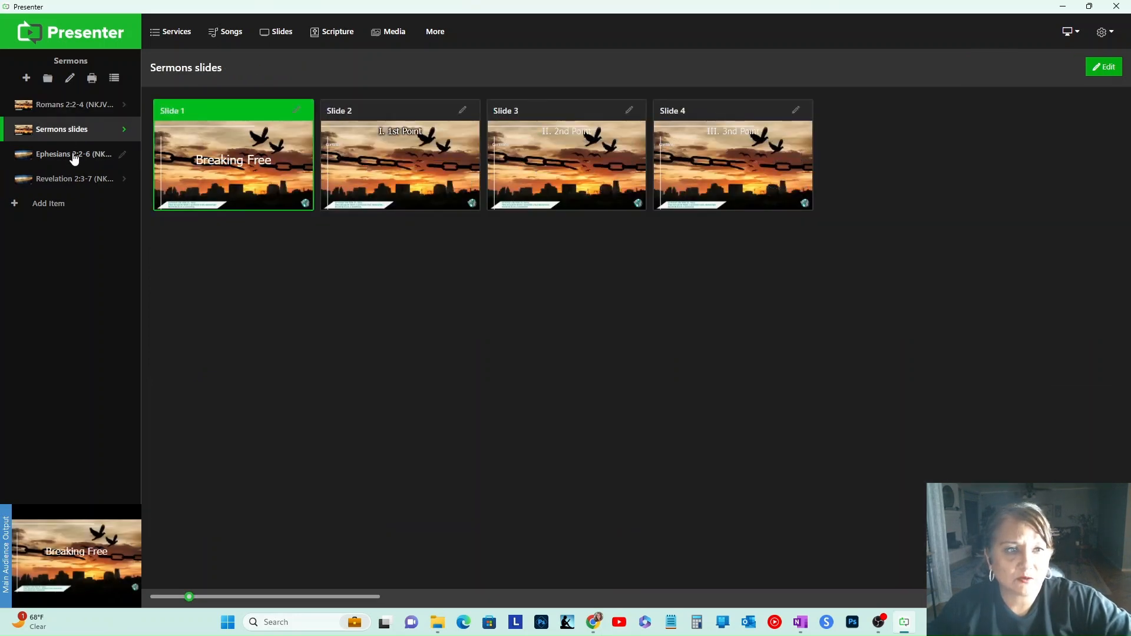
click(74, 156)
click(80, 180)
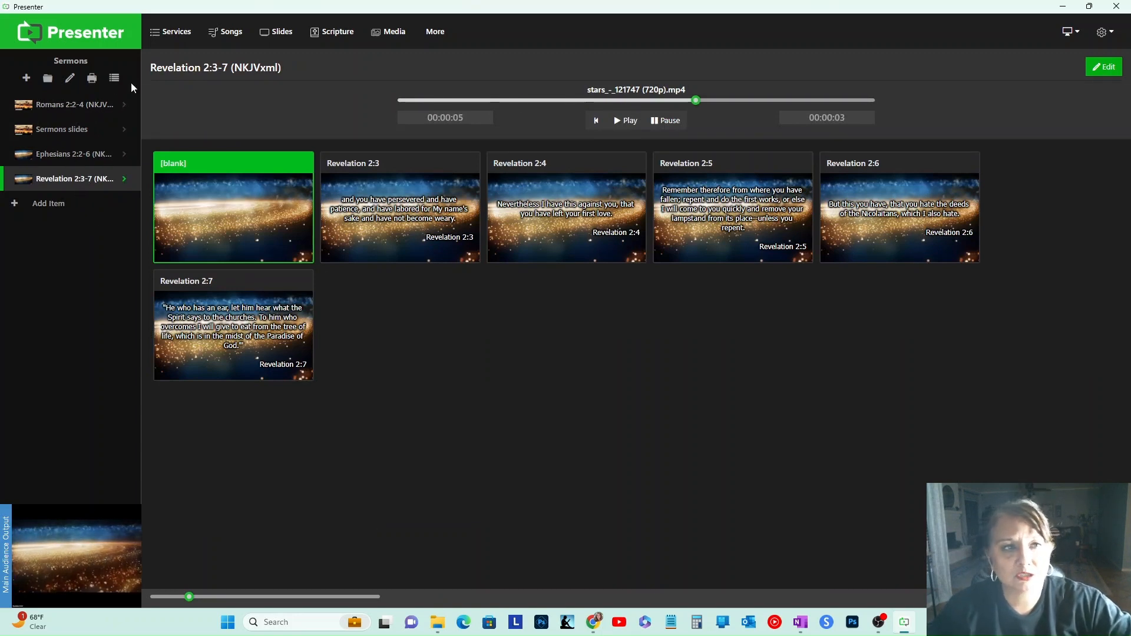
Step: Bulk edit all four Sermons items to set their background to the media Breaking Free Media (1).jpeg
click(114, 79)
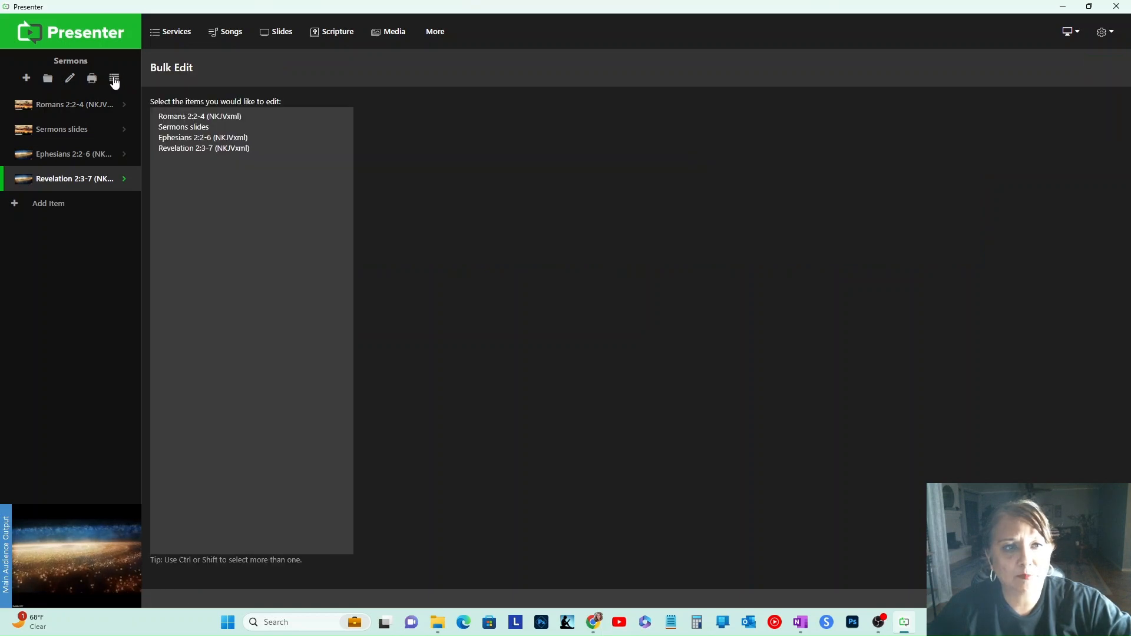
click(172, 119)
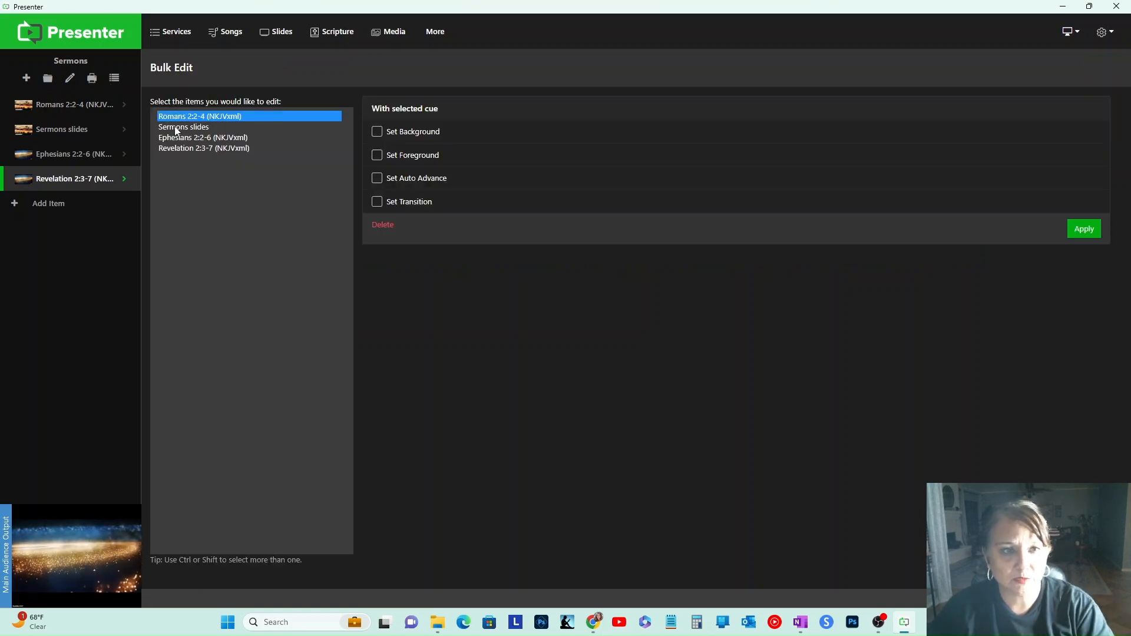
click(176, 137)
click(182, 119)
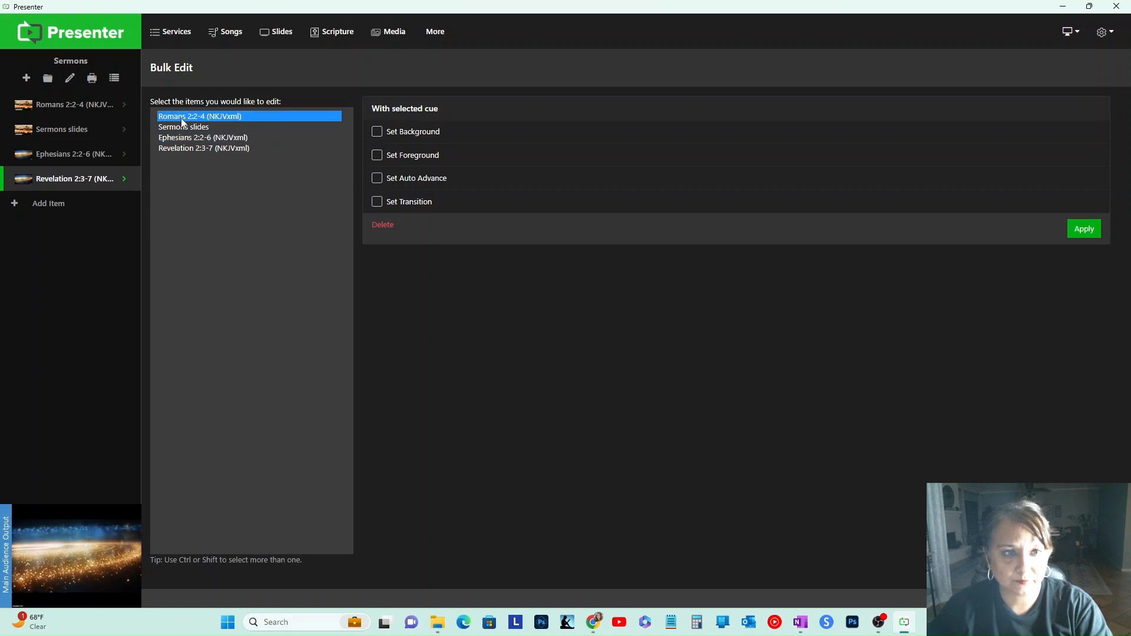
shift+click(179, 152)
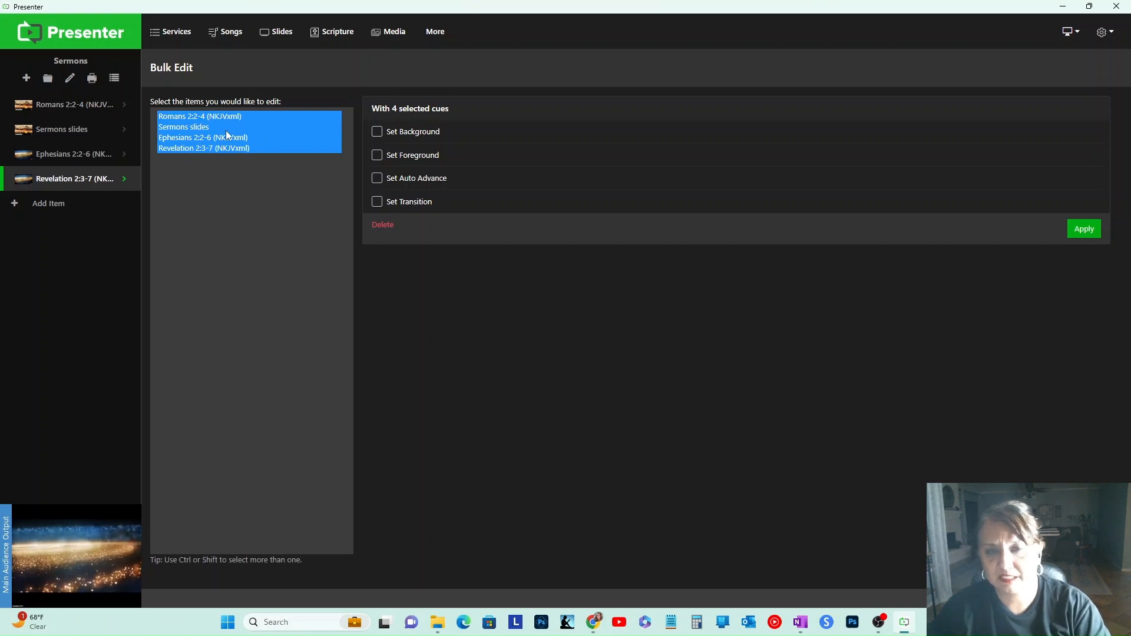
click(375, 136)
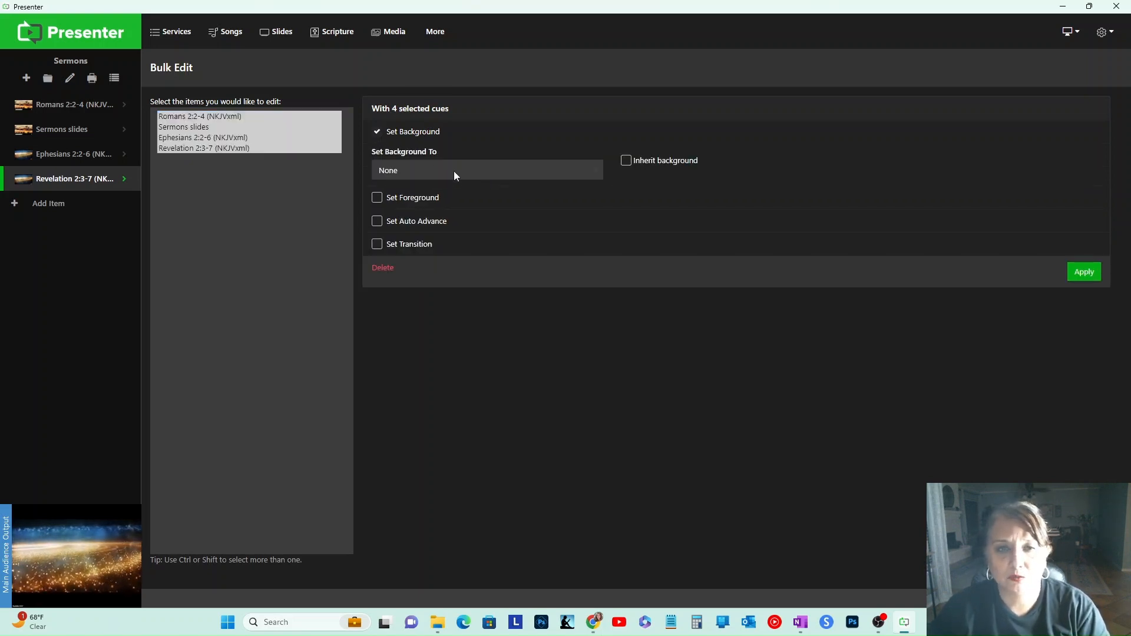
click(626, 160)
click(626, 165)
click(503, 170)
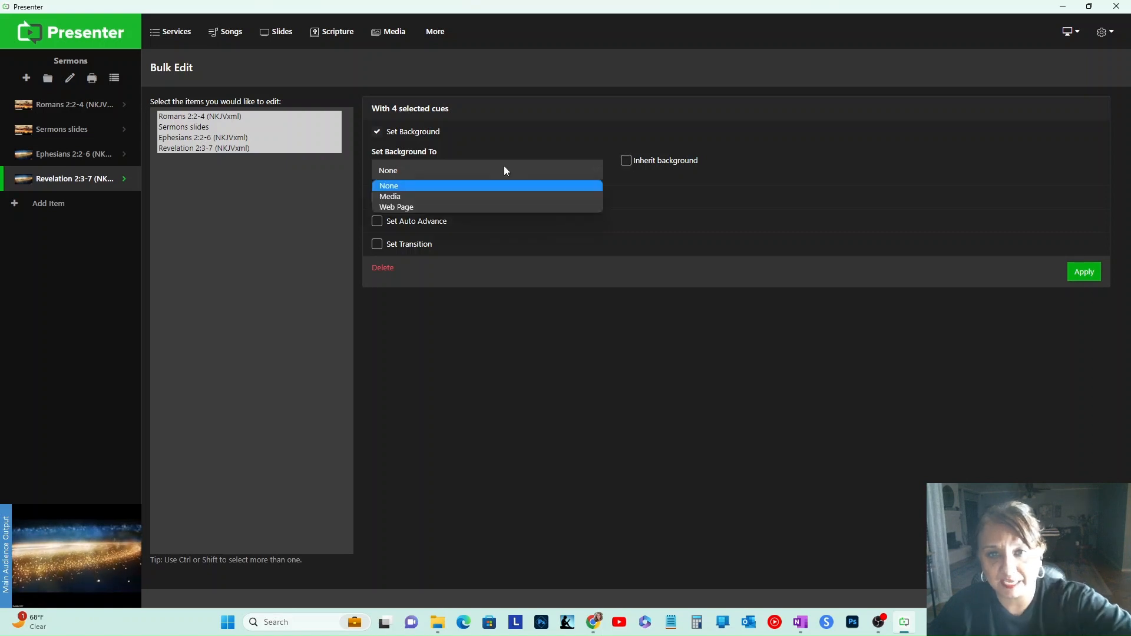
click(452, 198)
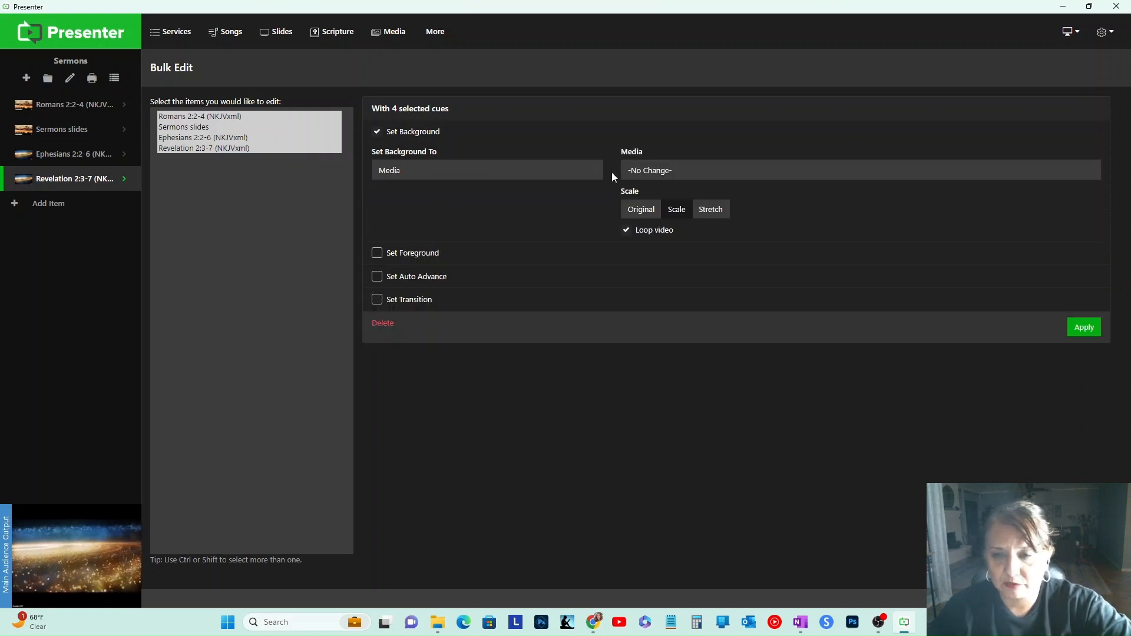
click(635, 171)
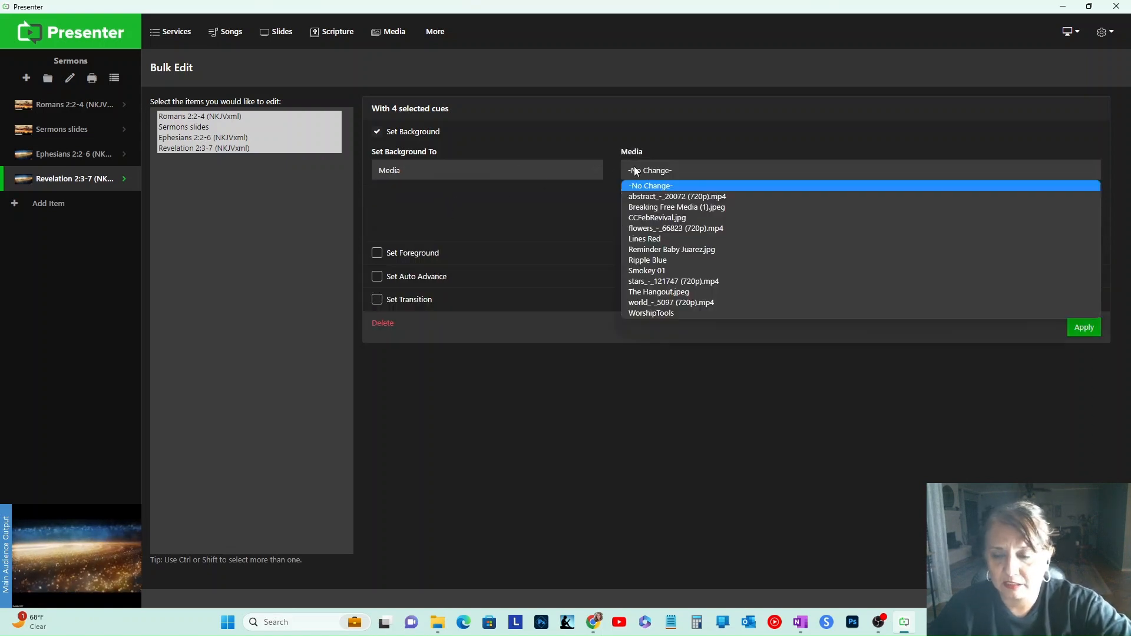
click(689, 208)
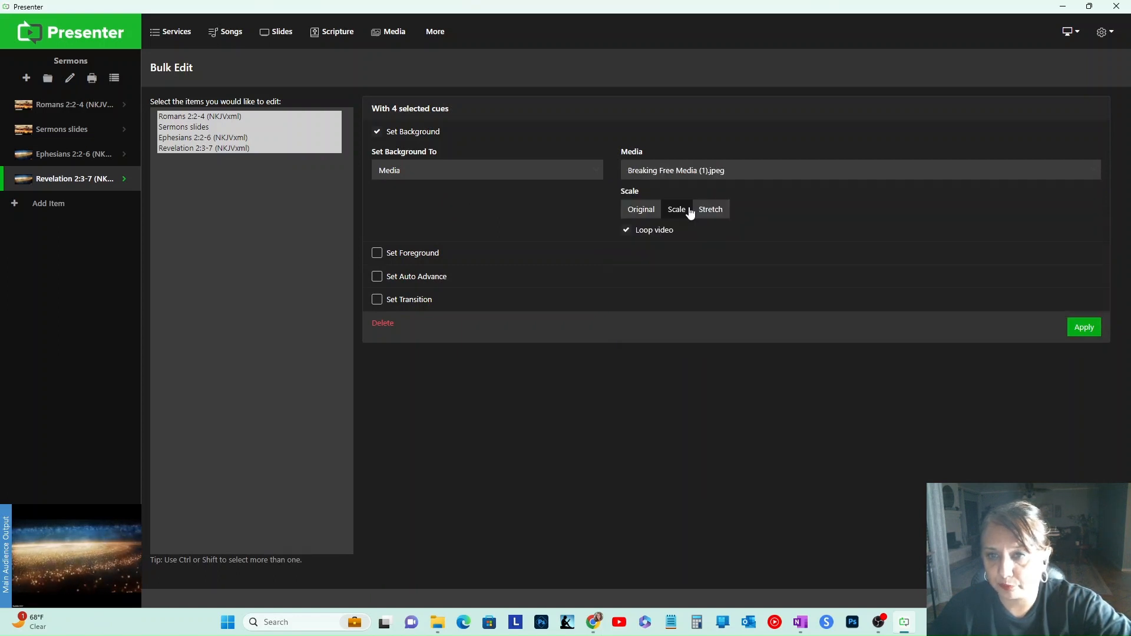
click(1095, 334)
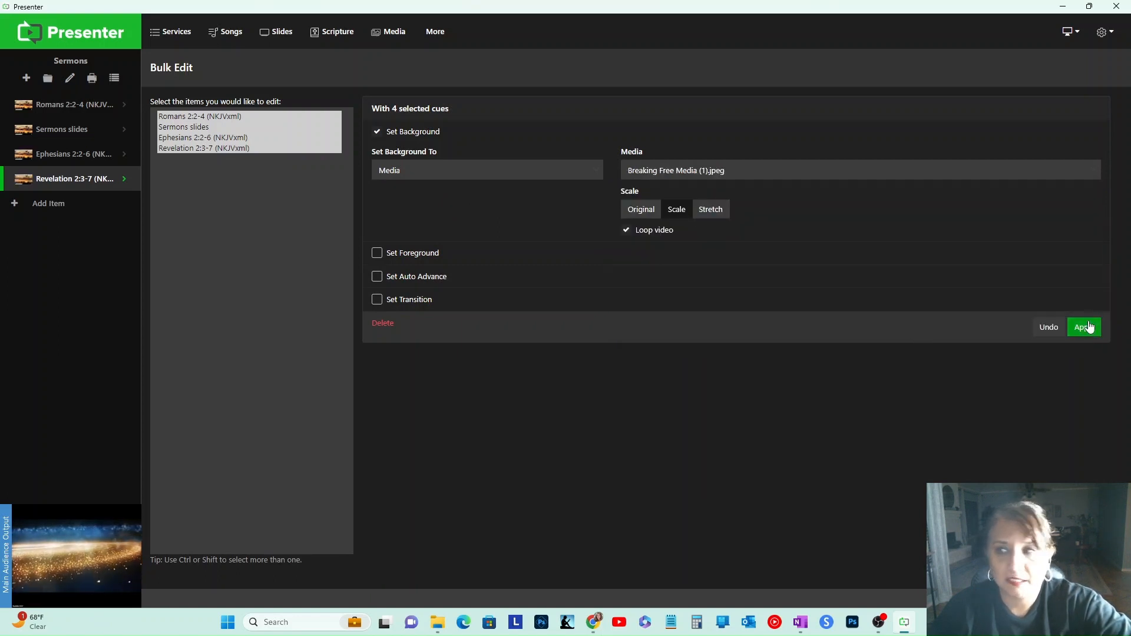
Step: Open each Sermons item in turn to check its new background
click(61, 111)
click(70, 133)
click(69, 157)
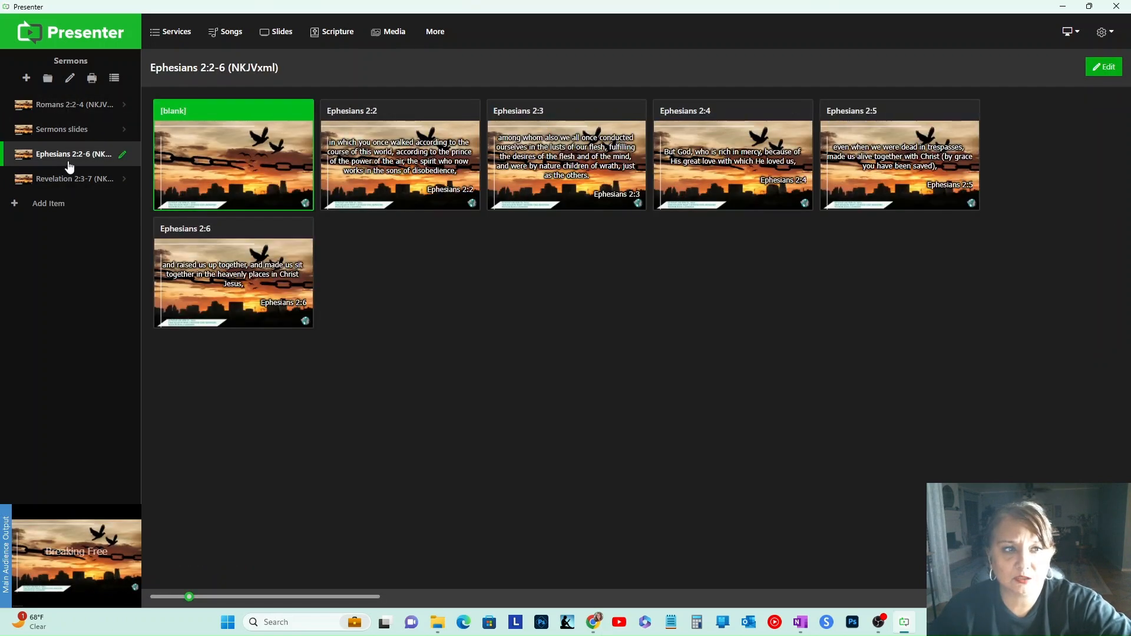
click(66, 178)
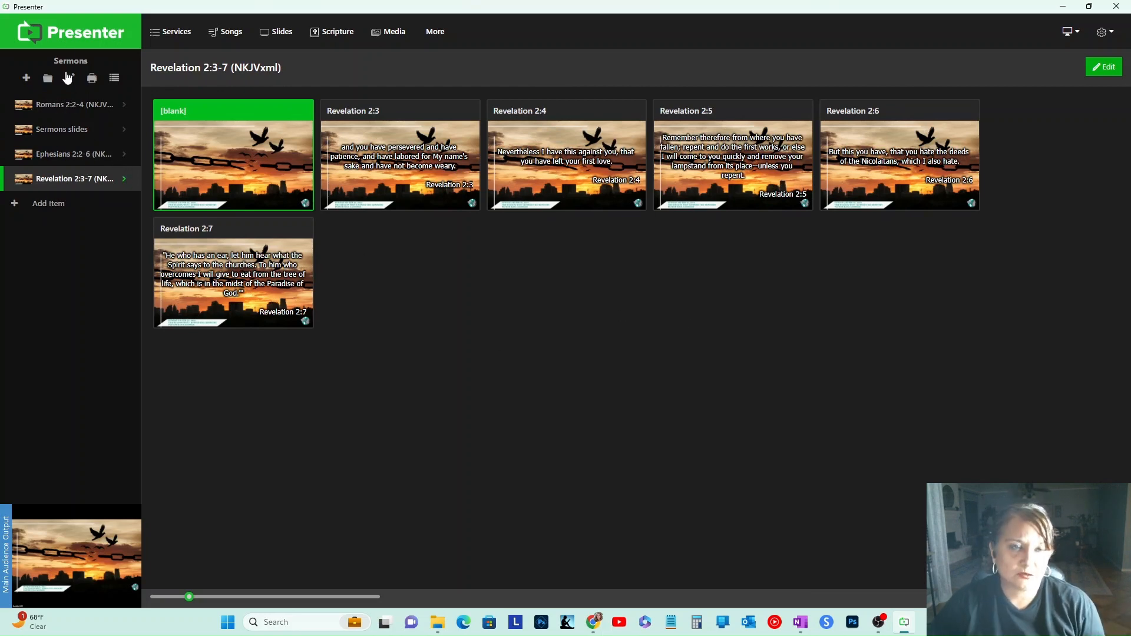
Step: Open the Sample Worship Service from the start screen and rename it Worship
click(72, 39)
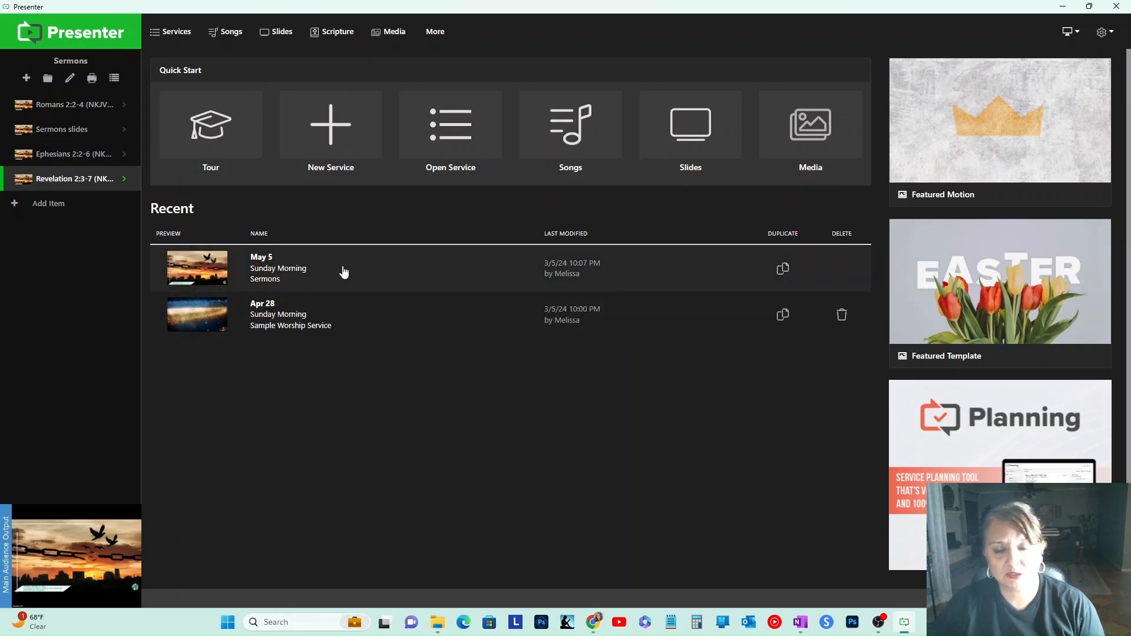
click(306, 327)
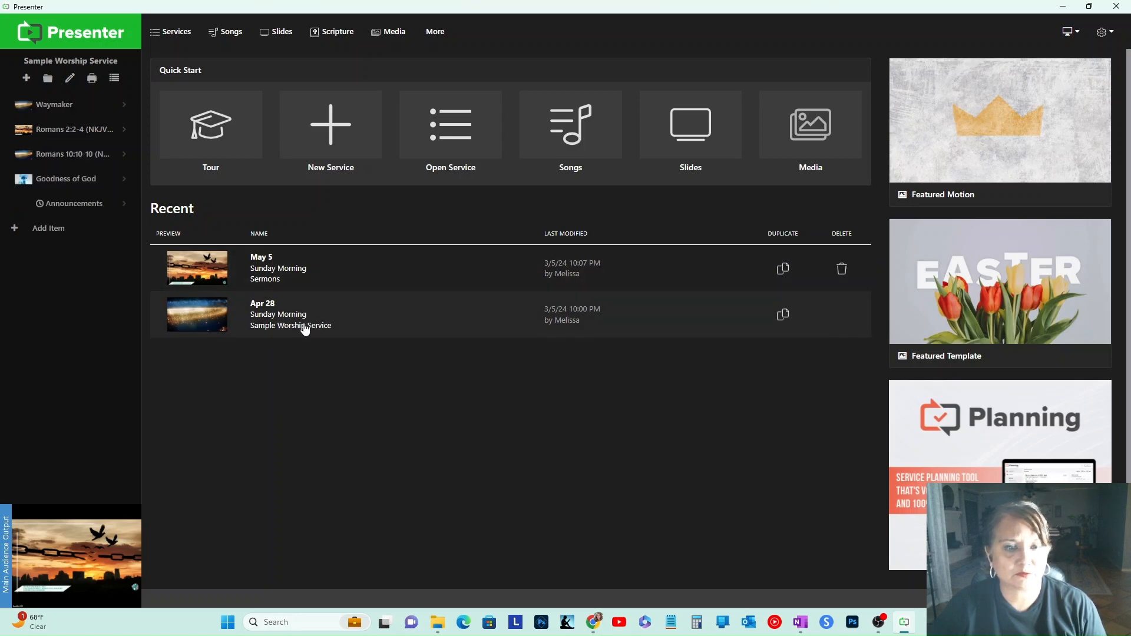
click(71, 79)
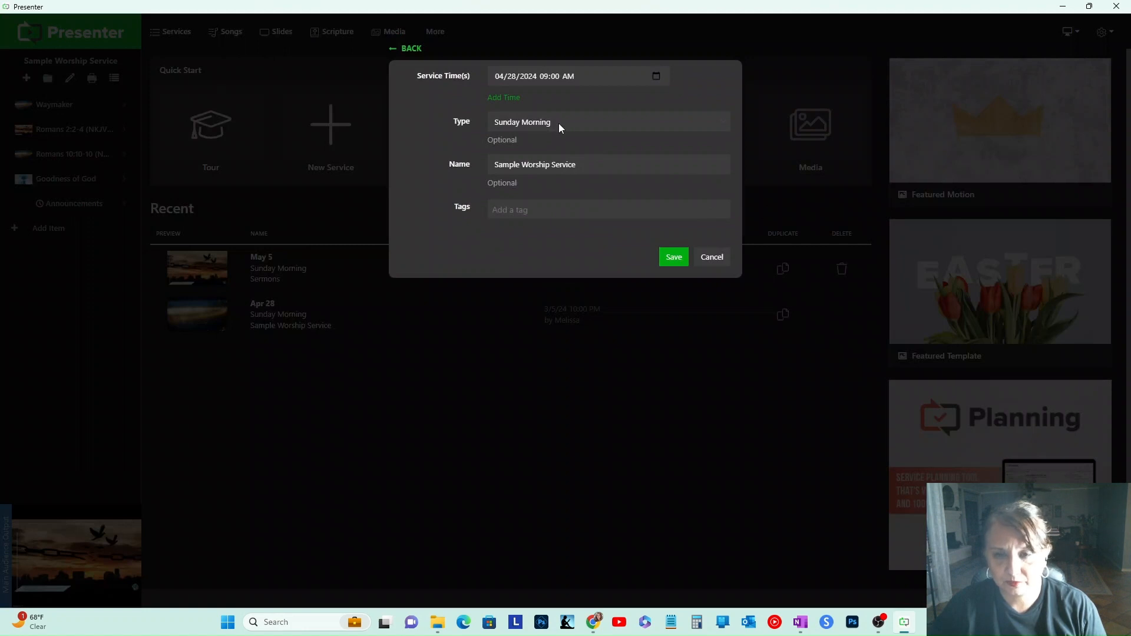
drag(594, 165, 484, 174)
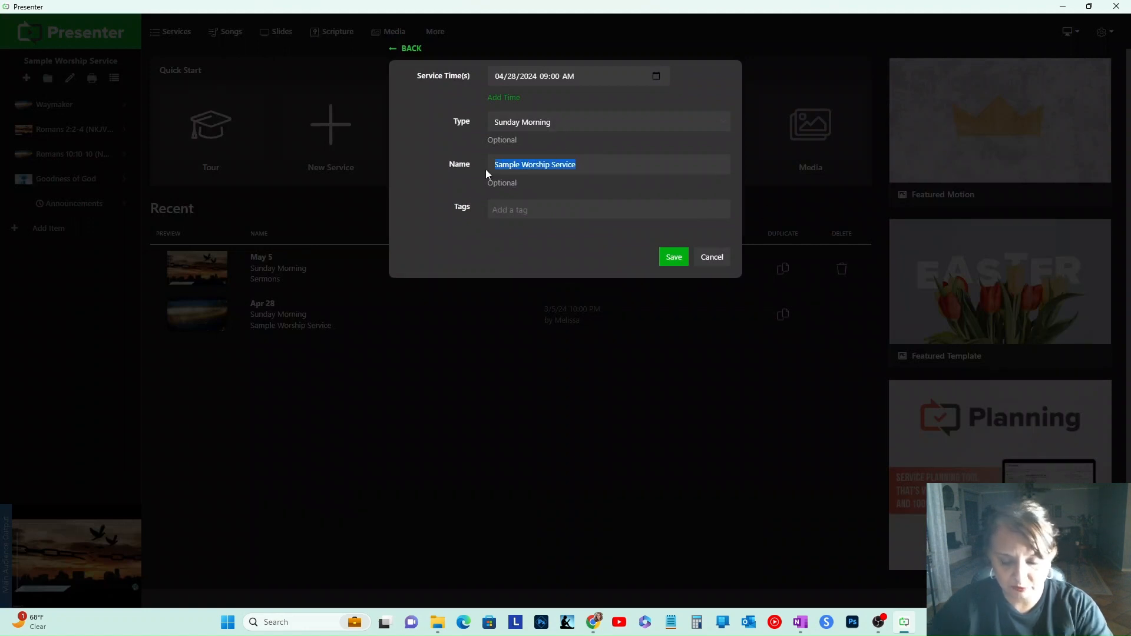
text(Worshi)
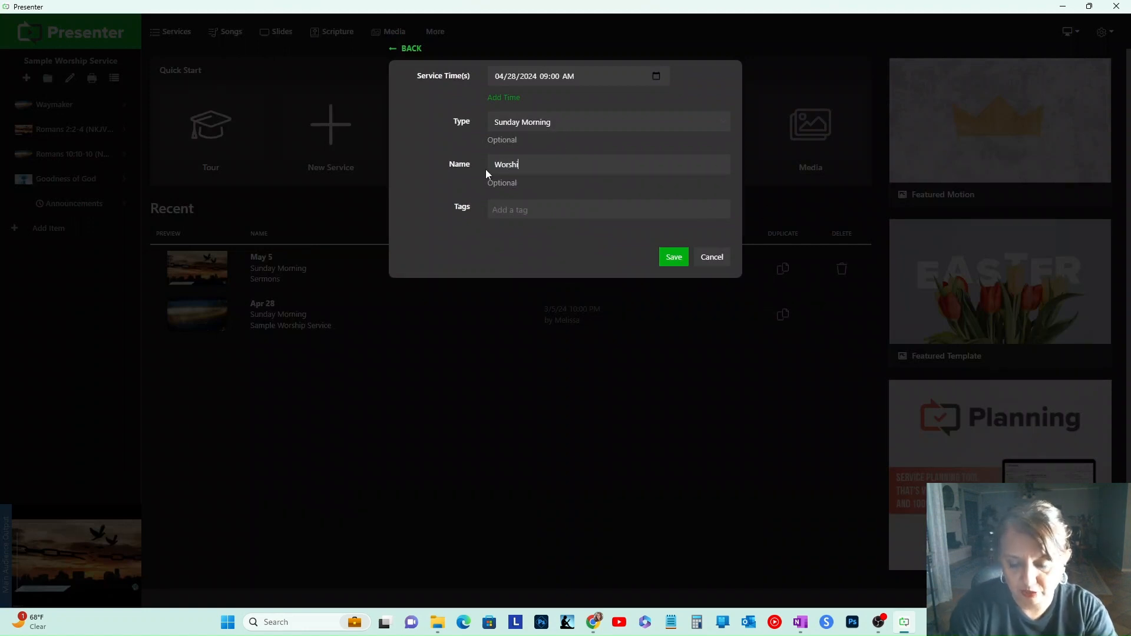
click(673, 260)
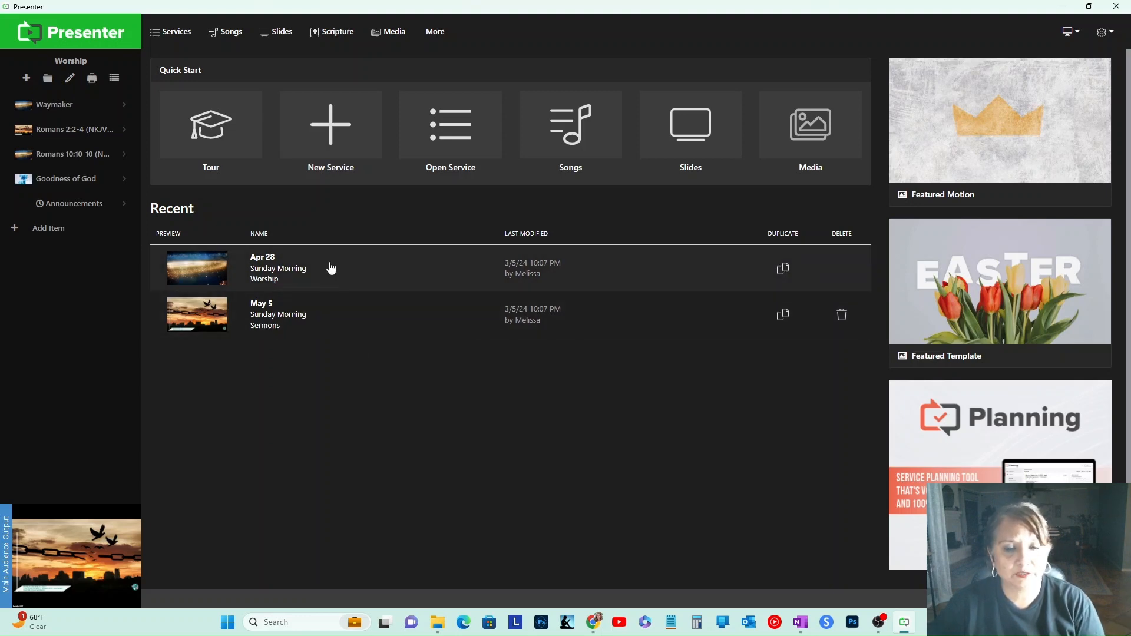
Step: Change the song in the Waymaker item of the Worship service to Goodness of God
click(327, 315)
click(283, 272)
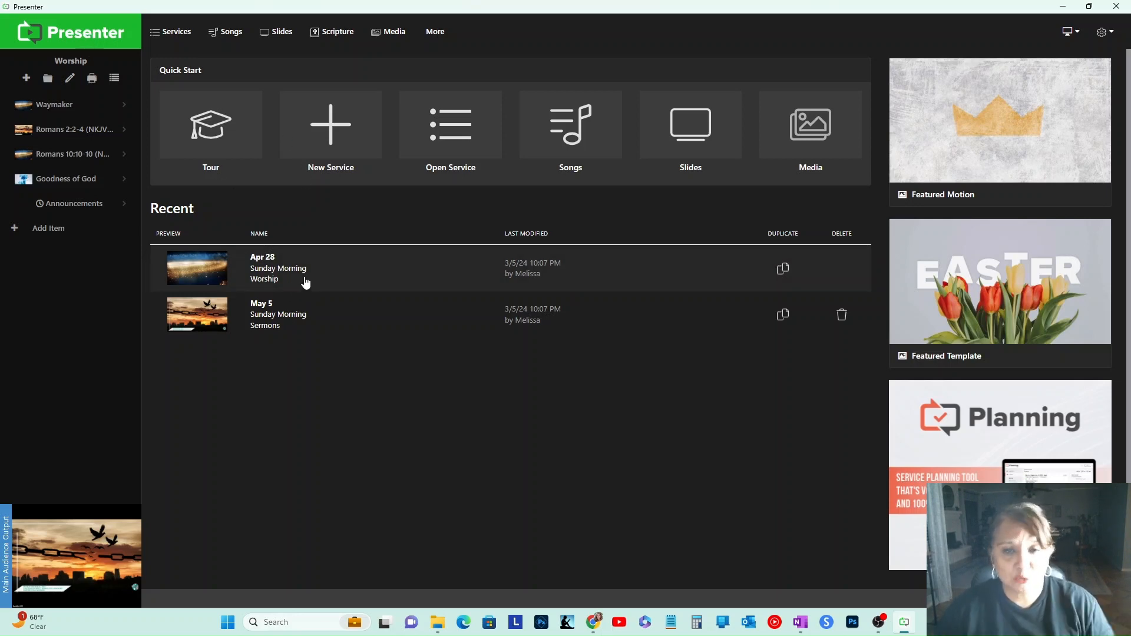
click(121, 112)
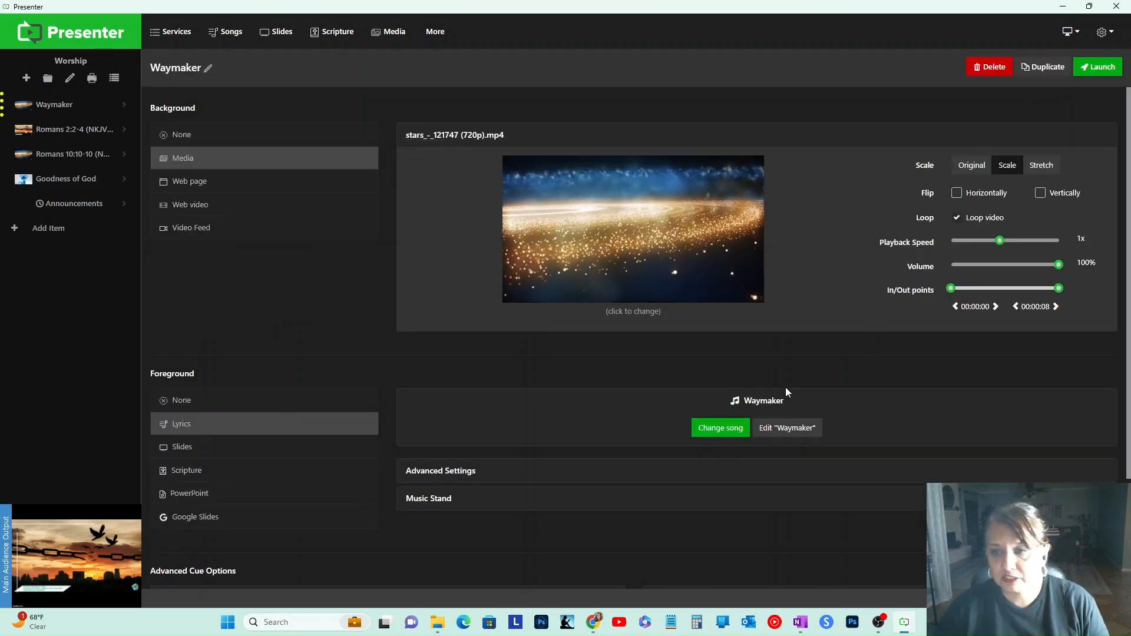
click(703, 430)
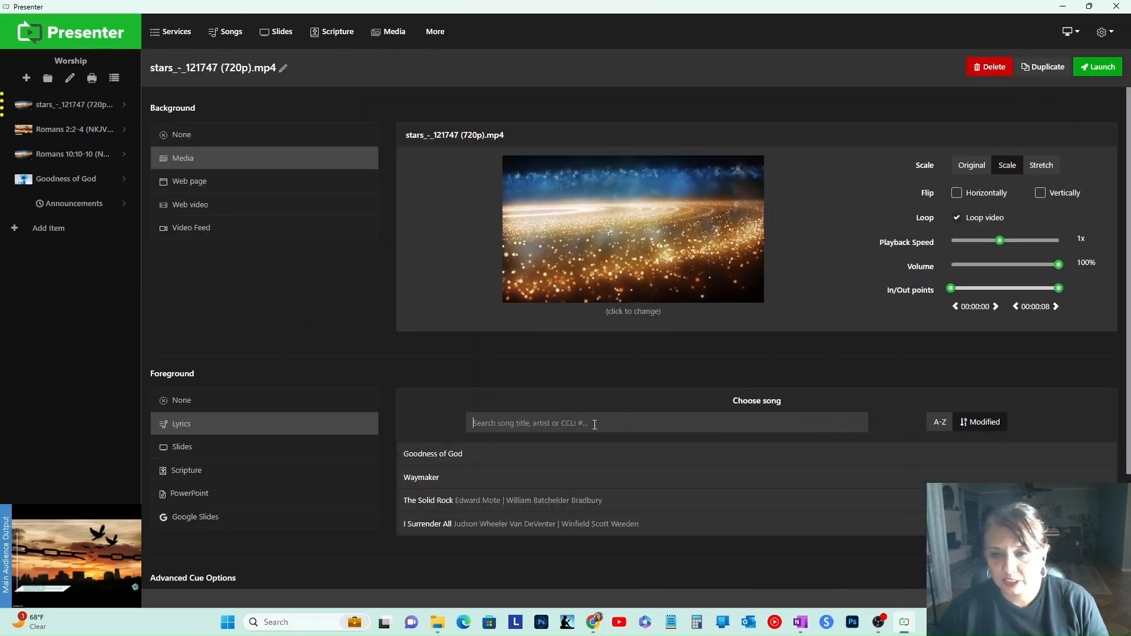
click(465, 456)
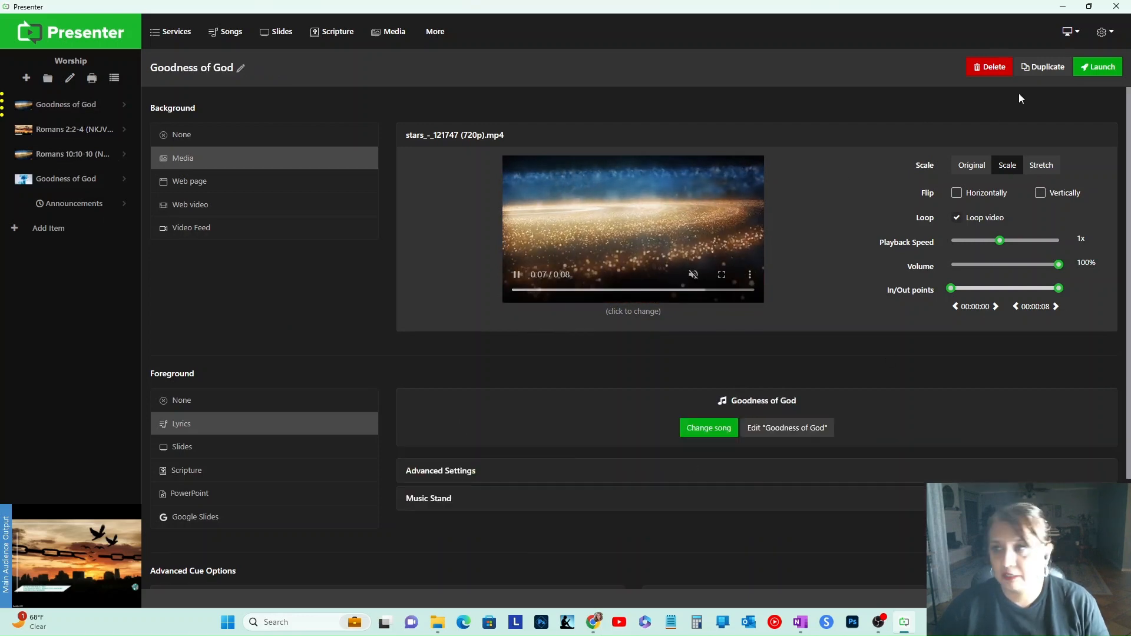
Step: Launch the Goodness of God item and present its first four lyric slides
click(1098, 67)
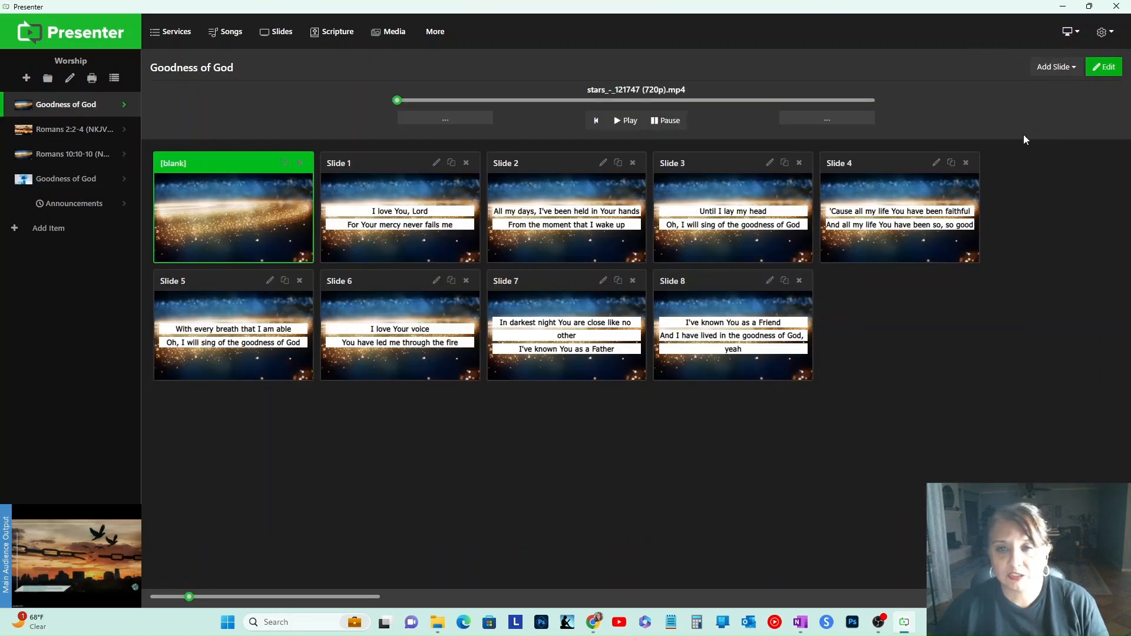
click(460, 239)
click(567, 229)
click(694, 240)
click(864, 215)
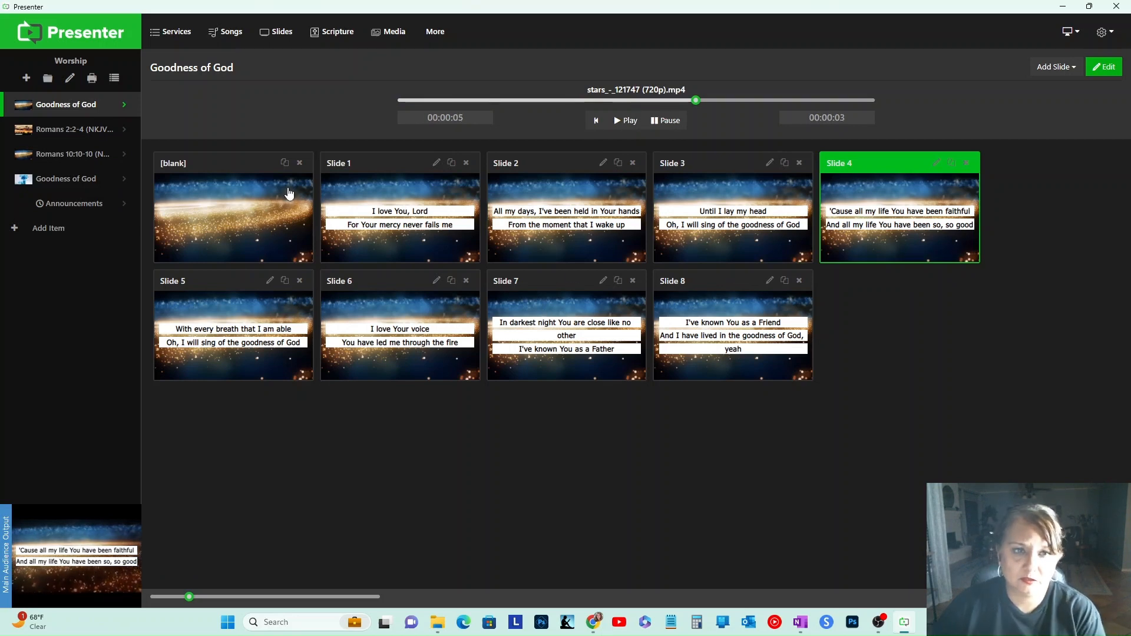
Step: Open Slide 3 of Goodness of God for editing
click(770, 163)
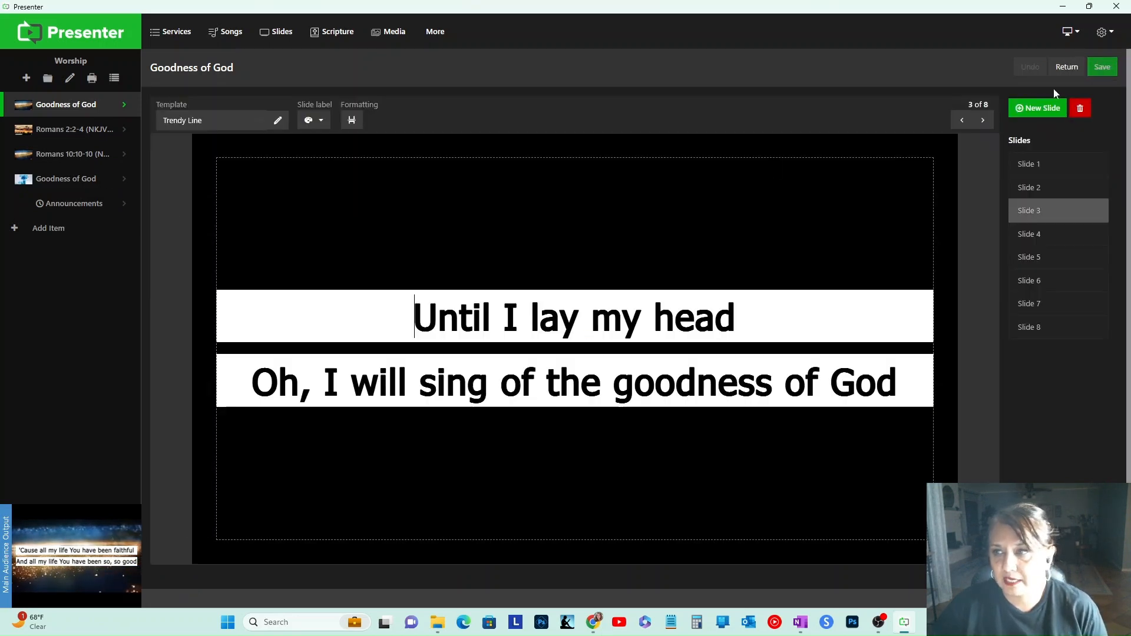